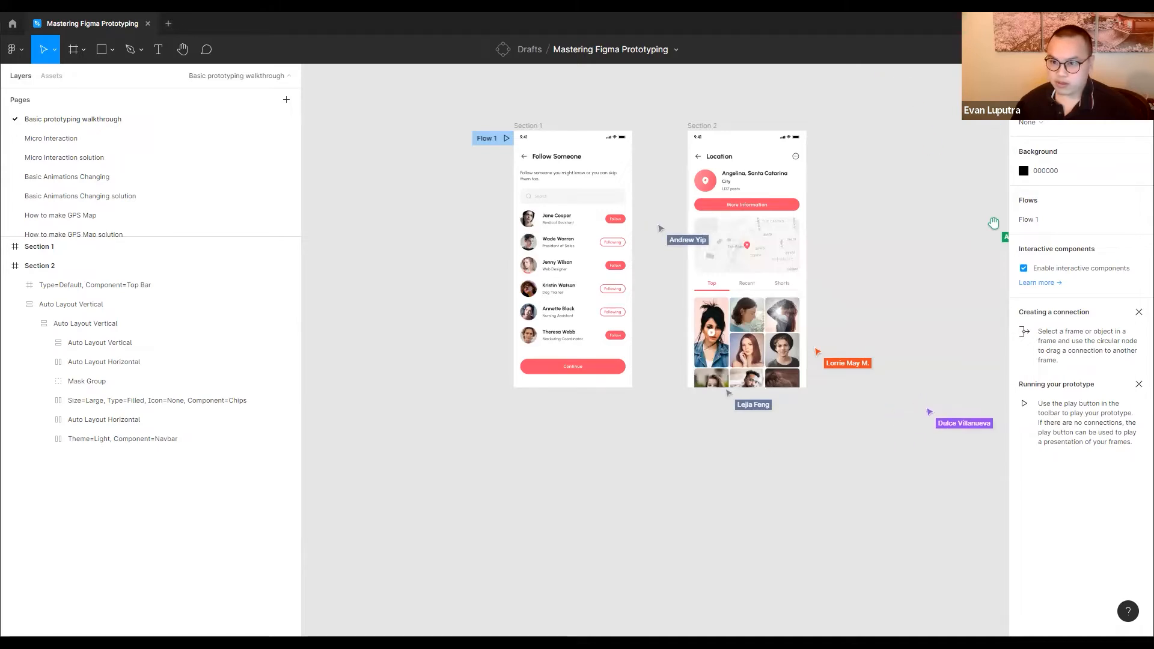
{"action": "left_click", "coordinate": [1034, 50]}
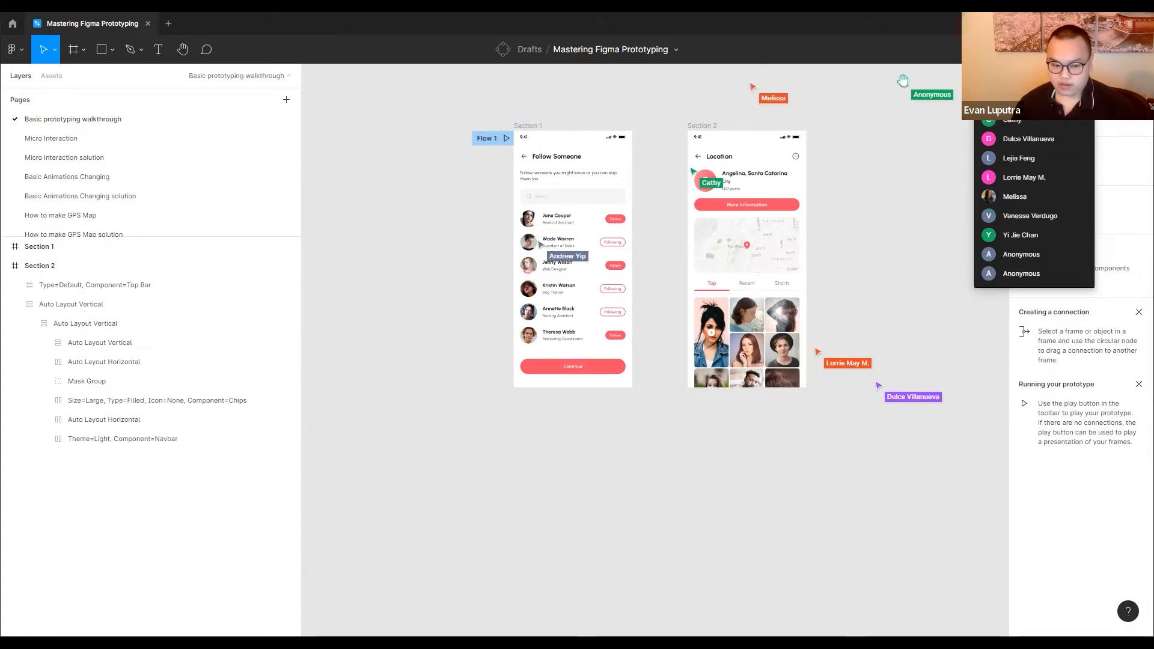
{"action": "left_click", "coordinate": [834, 251]}
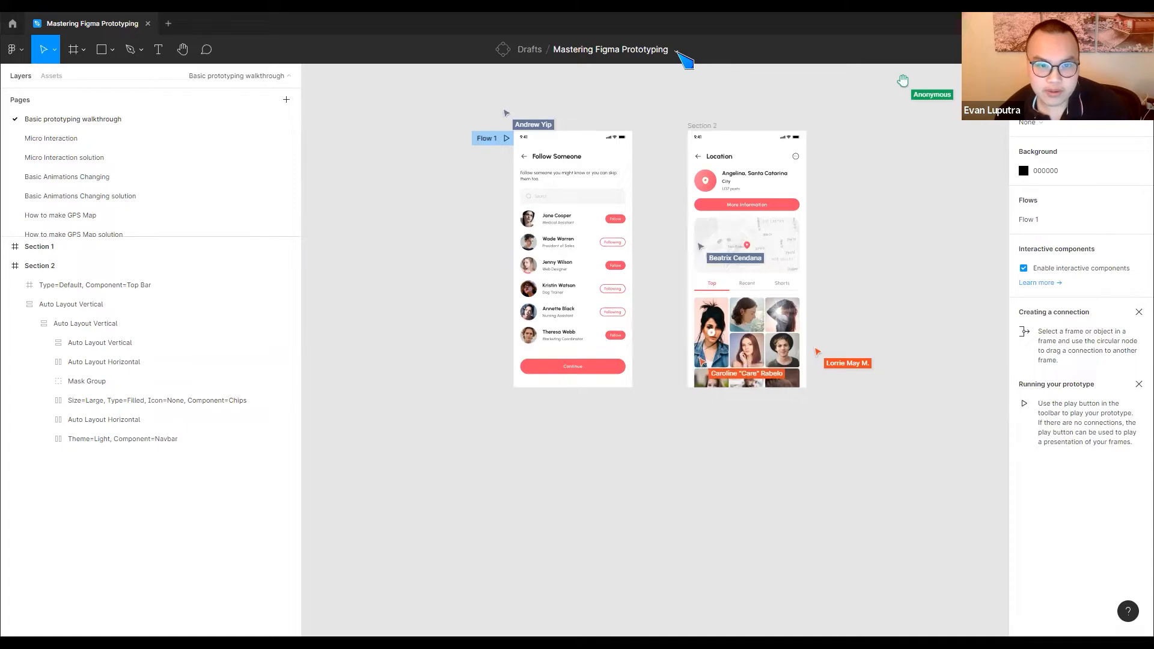
Duplicate the Mastering Figma Prototyping file
{"action": "left_click", "coordinate": [676, 51]}
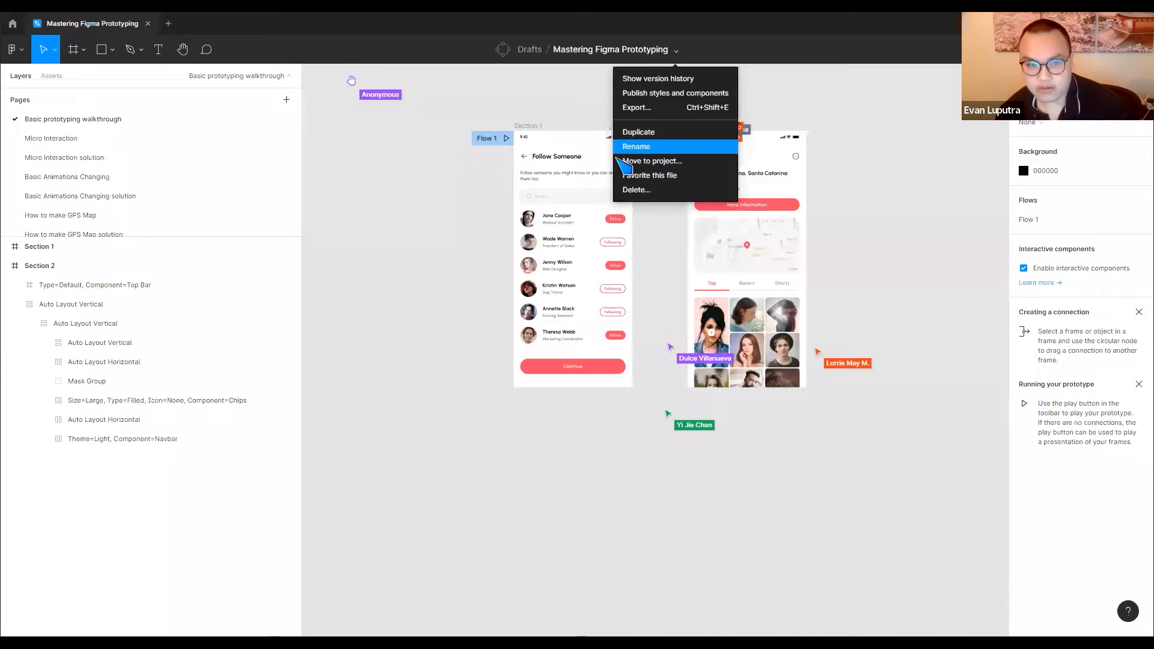
{"action": "left_click", "coordinate": [660, 133]}
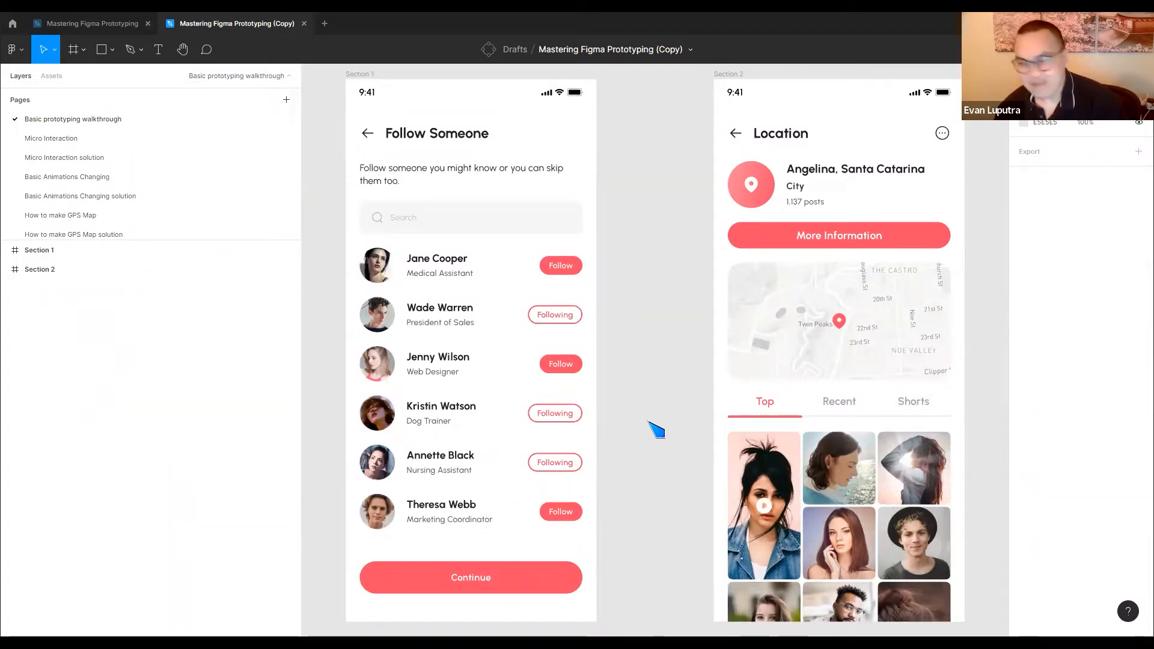
{"action": "scroll", "coordinate": [72, 141], "scroll_direction": "down", "scroll_amount": 1}
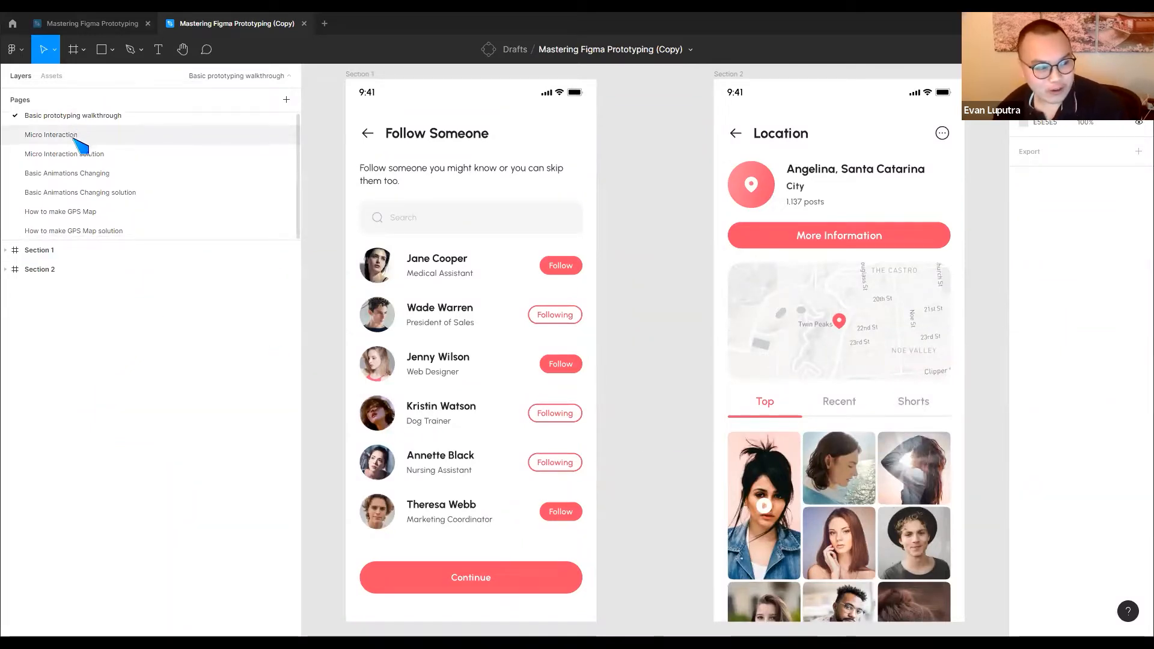
{"action": "scroll", "coordinate": [84, 188], "scroll_direction": "up", "scroll_amount": 1}
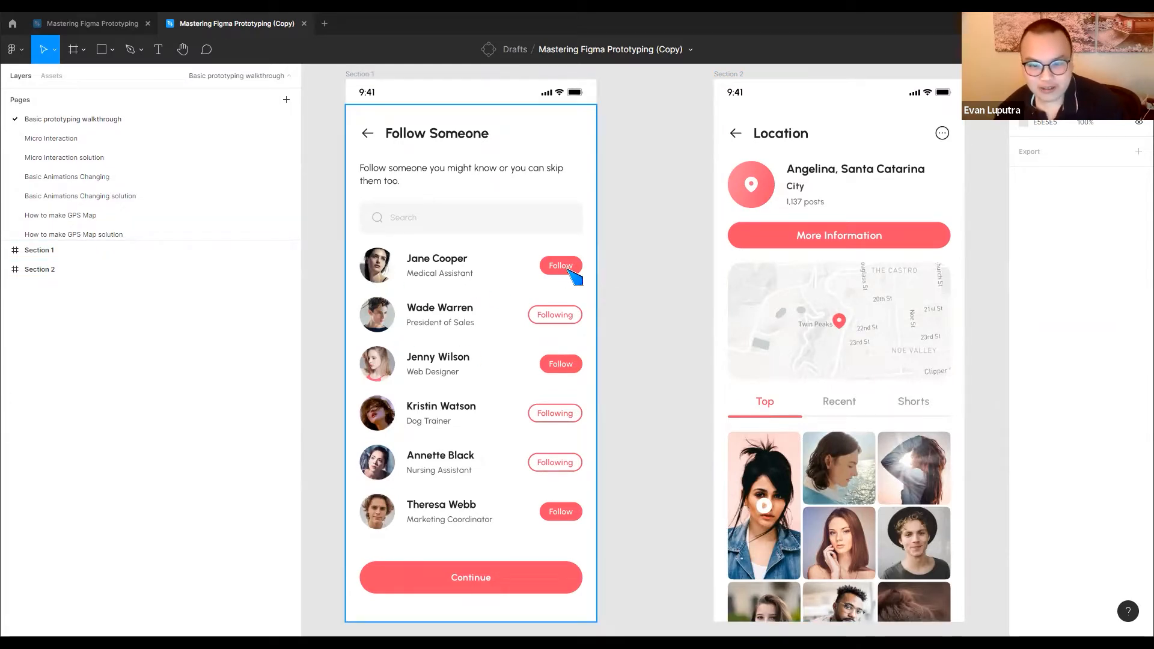
{"action": "scroll", "coordinate": [607, 286], "scroll_direction": "down", "scroll_amount": 1}
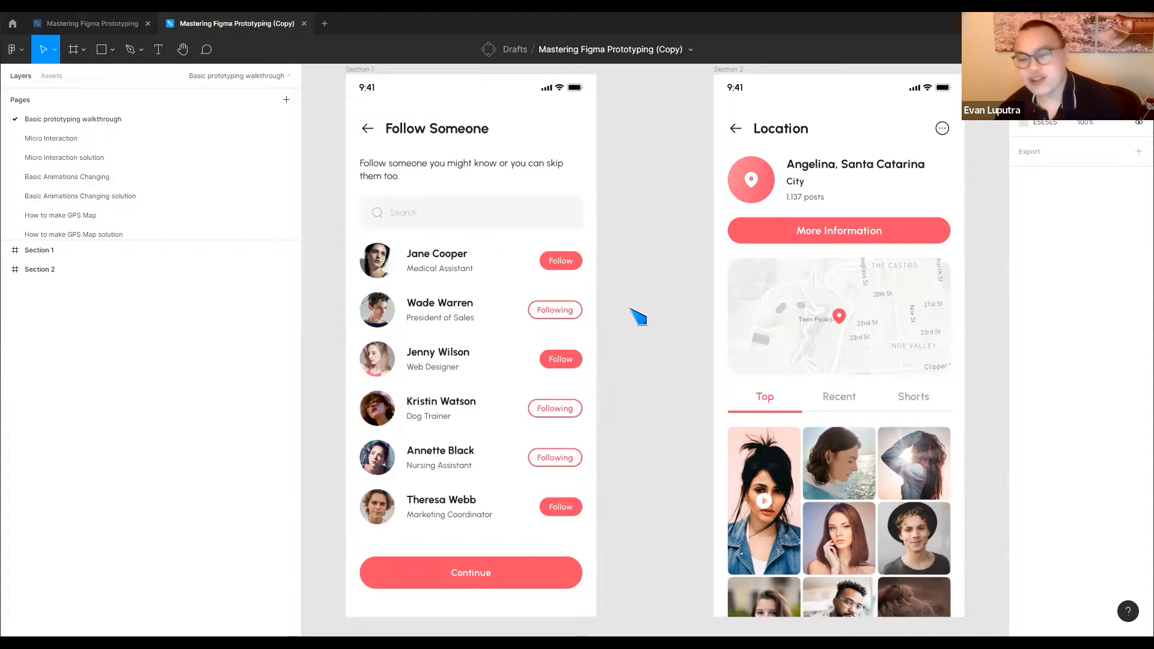
{"action": "scroll", "coordinate": [639, 317], "scroll_direction": "up", "scroll_amount": 3}
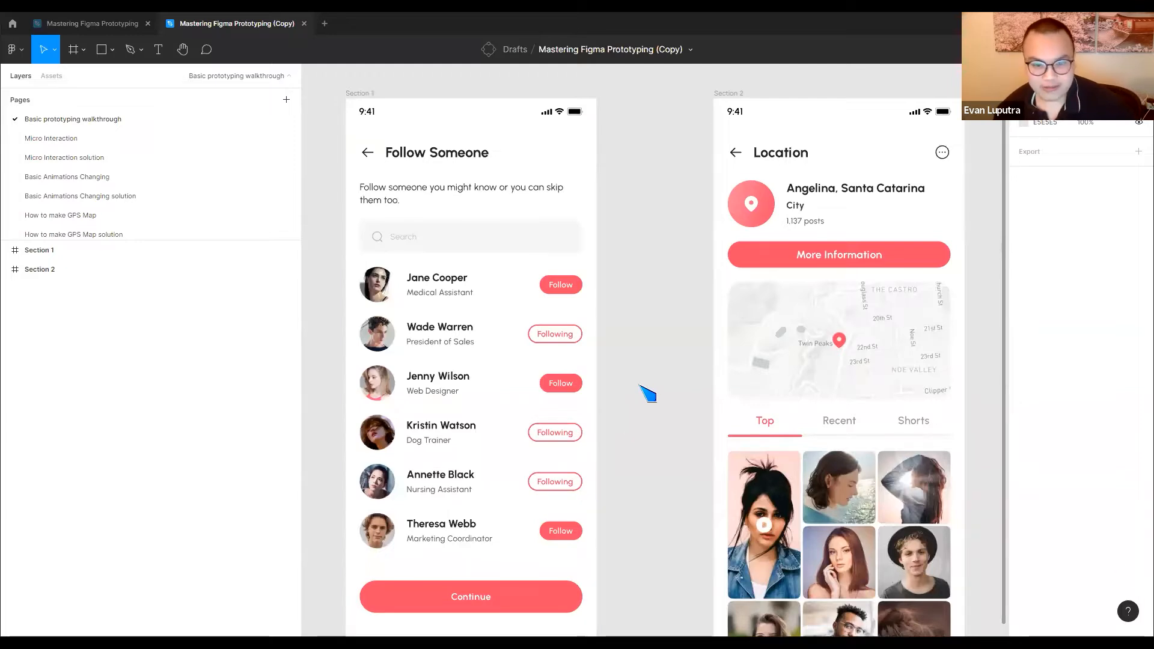
{"action": "scroll", "coordinate": [648, 394], "scroll_direction": "down", "scroll_amount": 5}
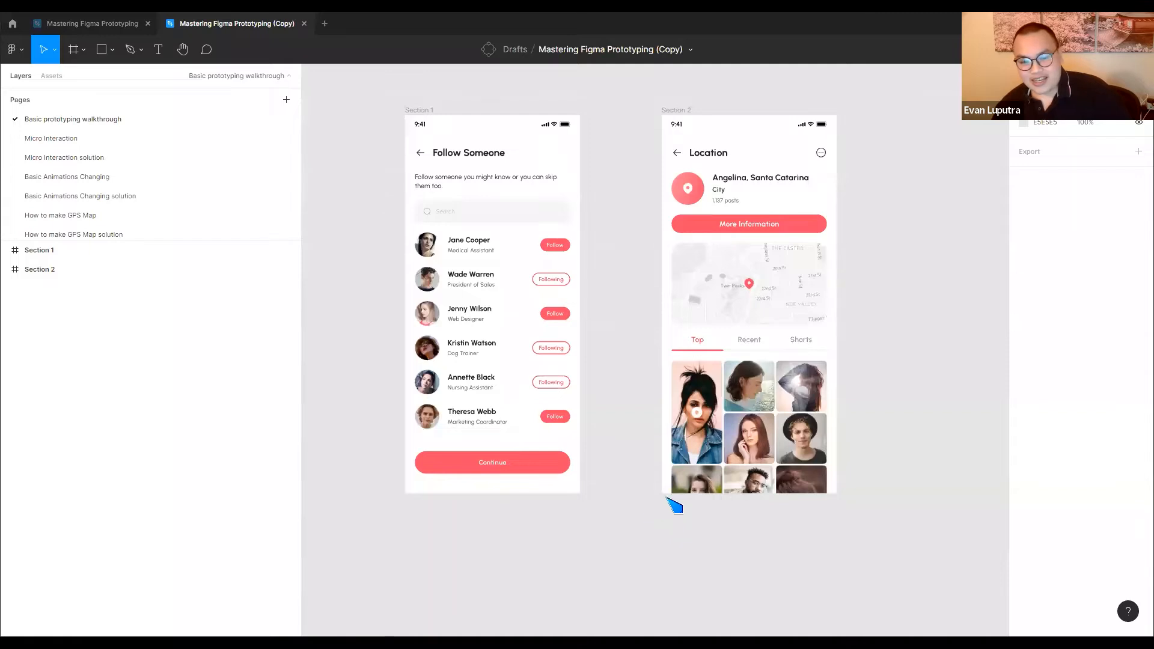
Add an On click prototype interaction to the Follow button of the first account in Section 1
{"action": "double_click", "coordinate": [558, 247]}
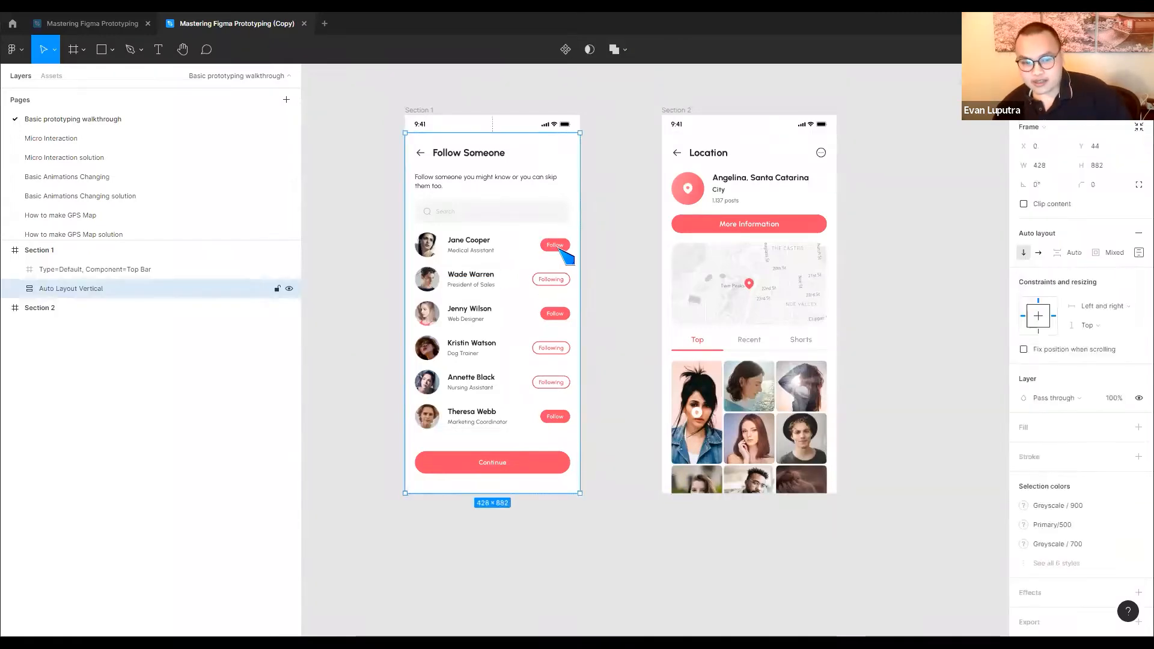
{"action": "double_click", "coordinate": [558, 248]}
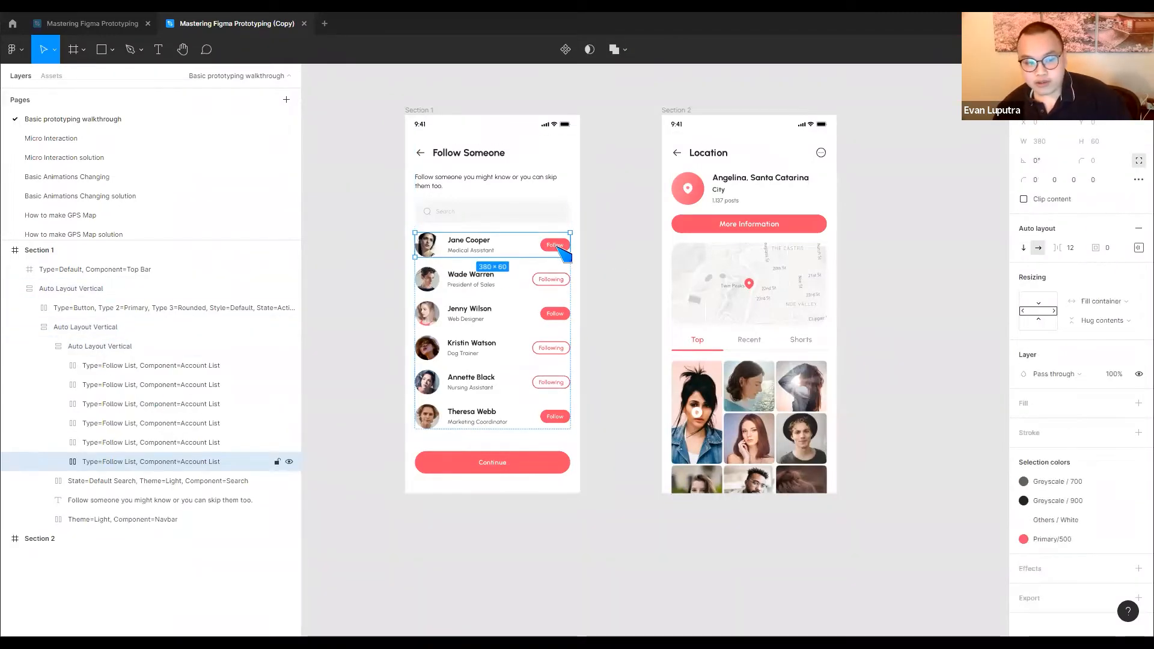
{"action": "double_click", "coordinate": [559, 248]}
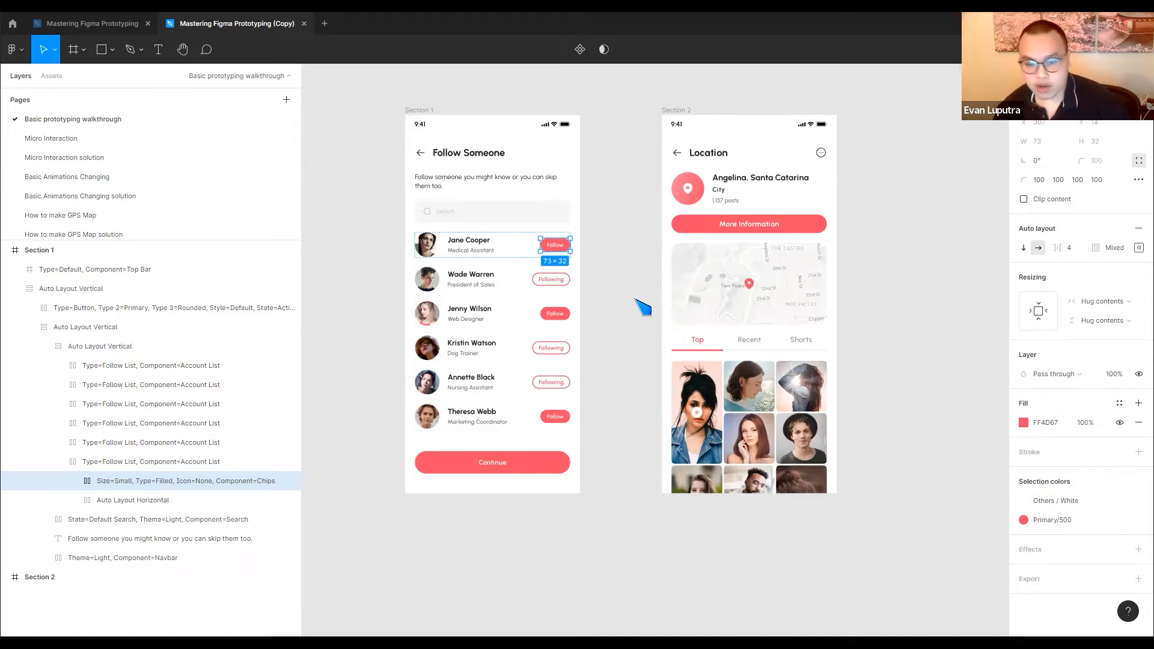
{"action": "left_click", "coordinate": [1065, 76]}
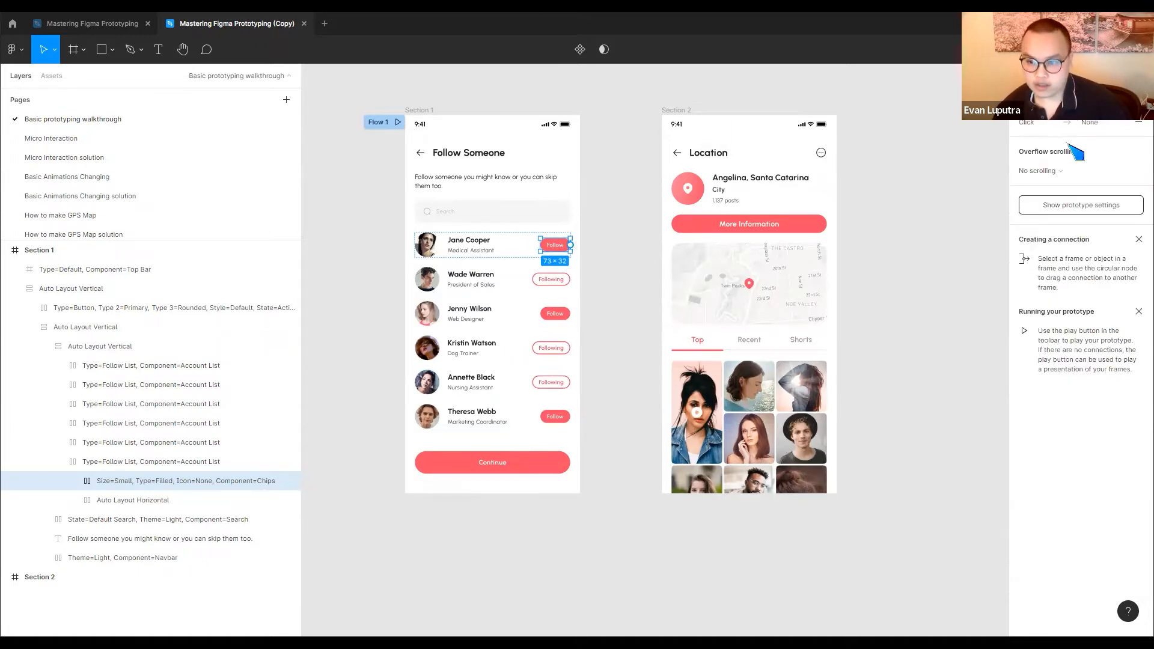
{"action": "left_click", "coordinate": [1090, 127]}
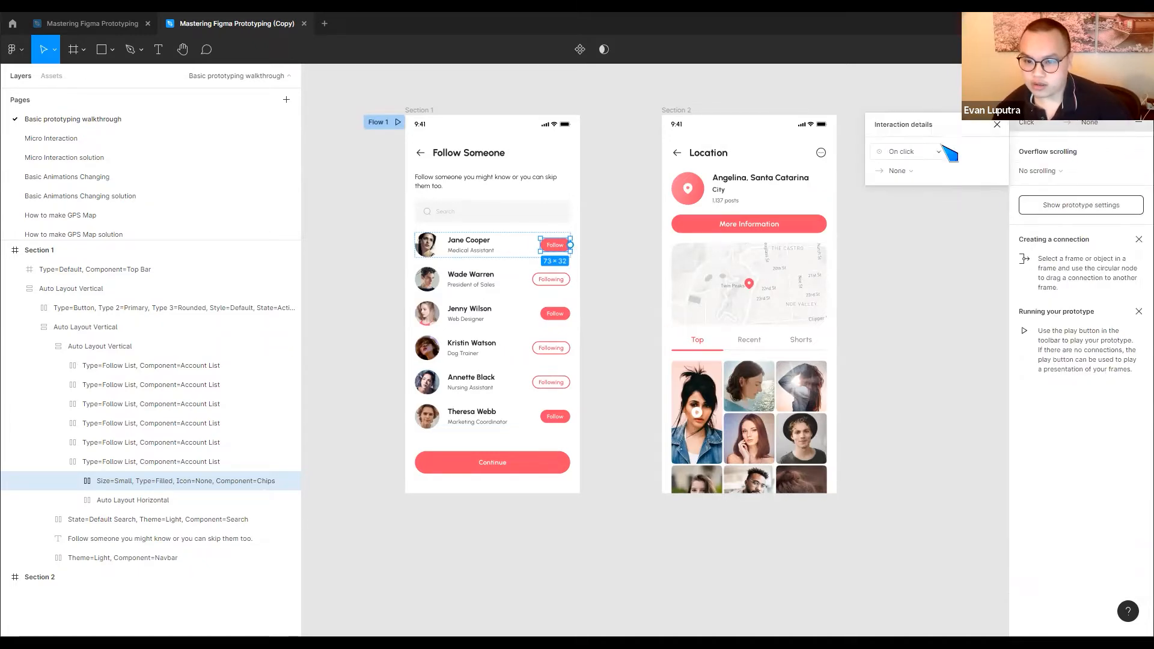
{"action": "left_click", "coordinate": [920, 152]}
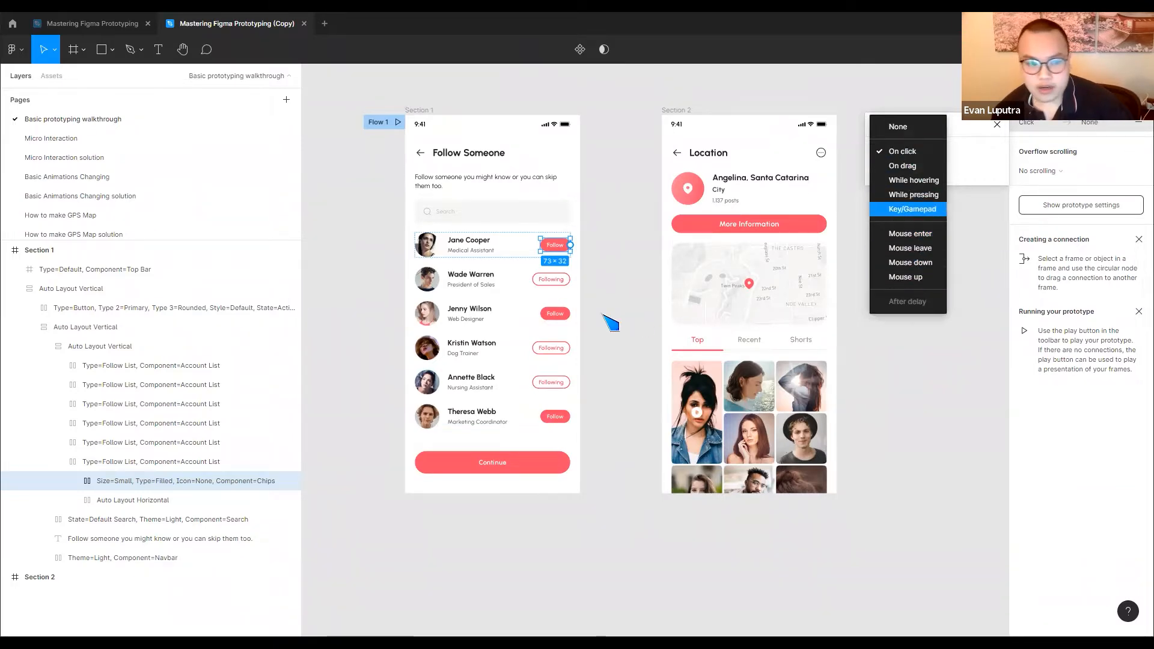
{"action": "left_click", "coordinate": [627, 273]}
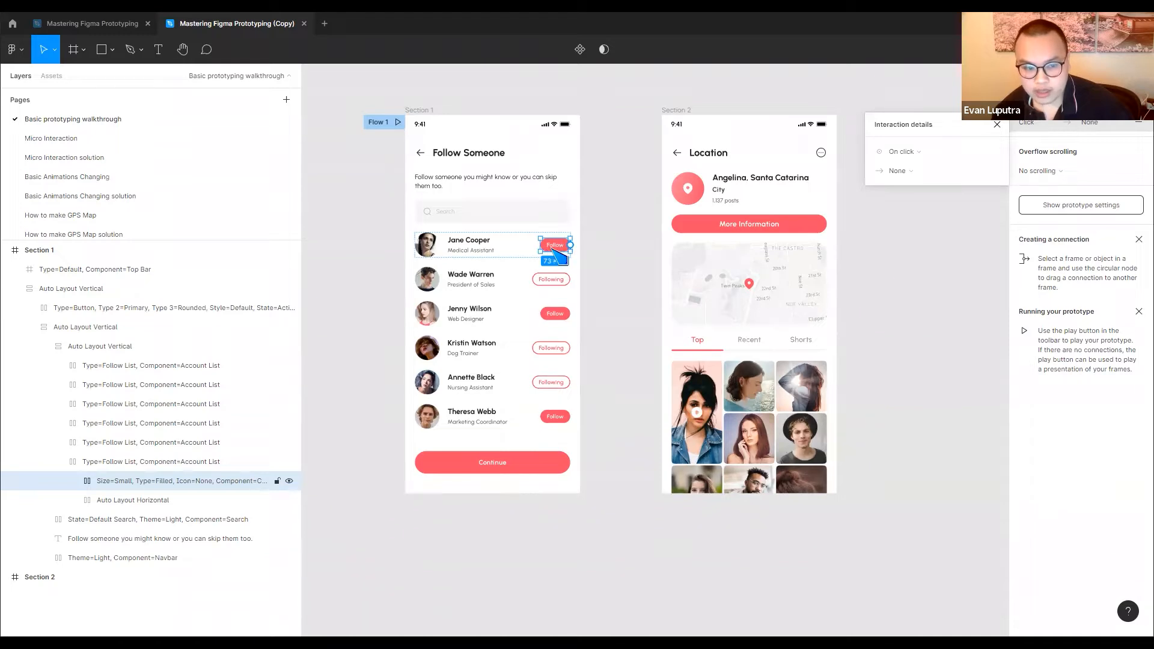
Connect the first account's Follow button to the Section 2 frame so that it navigates there
{"action": "left_click_drag", "start_coordinate": [571, 245], "coordinate": [670, 250]}
{"action": "left_click", "coordinate": [624, 259]}
{"action": "left_click", "coordinate": [619, 276]}
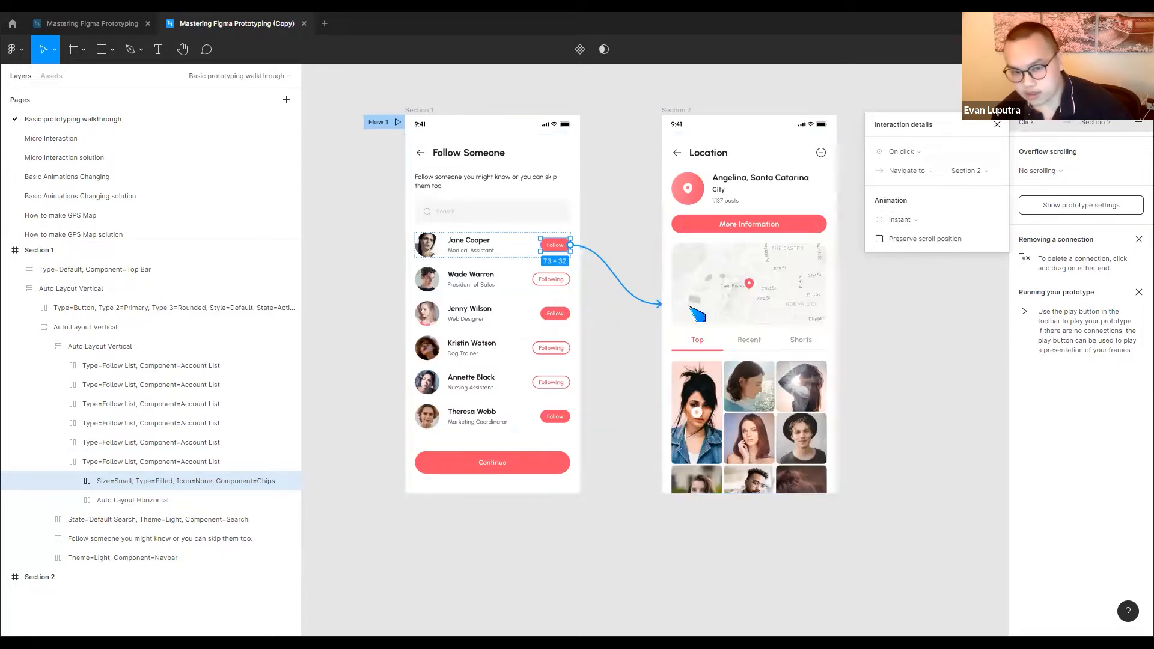
Preview the prototype from Section 1, test the first account's Follow button, and return to the copied design file
{"action": "left_click", "coordinate": [416, 111]}
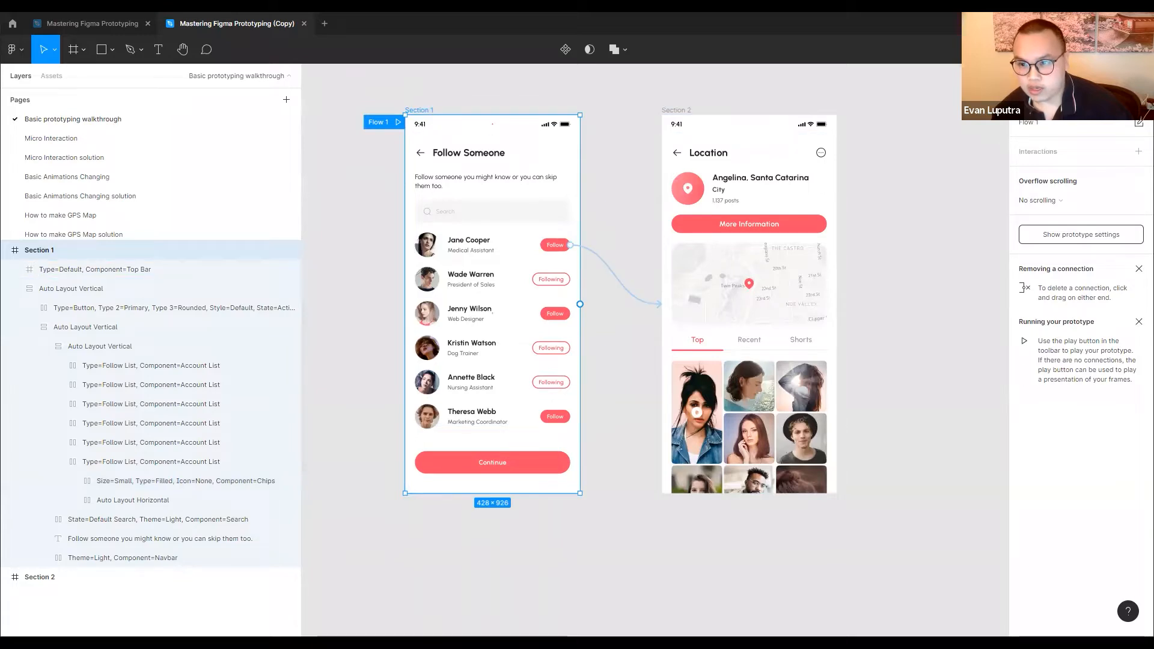
{"action": "left_click", "coordinate": [1098, 49]}
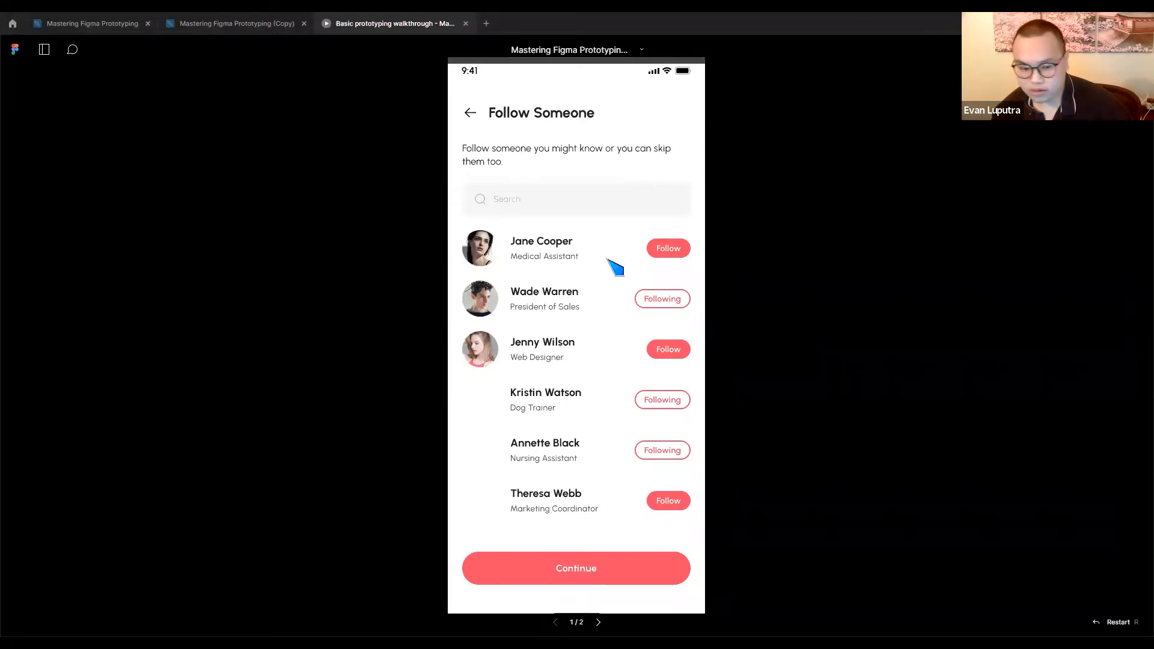
{"action": "left_click", "coordinate": [670, 250]}
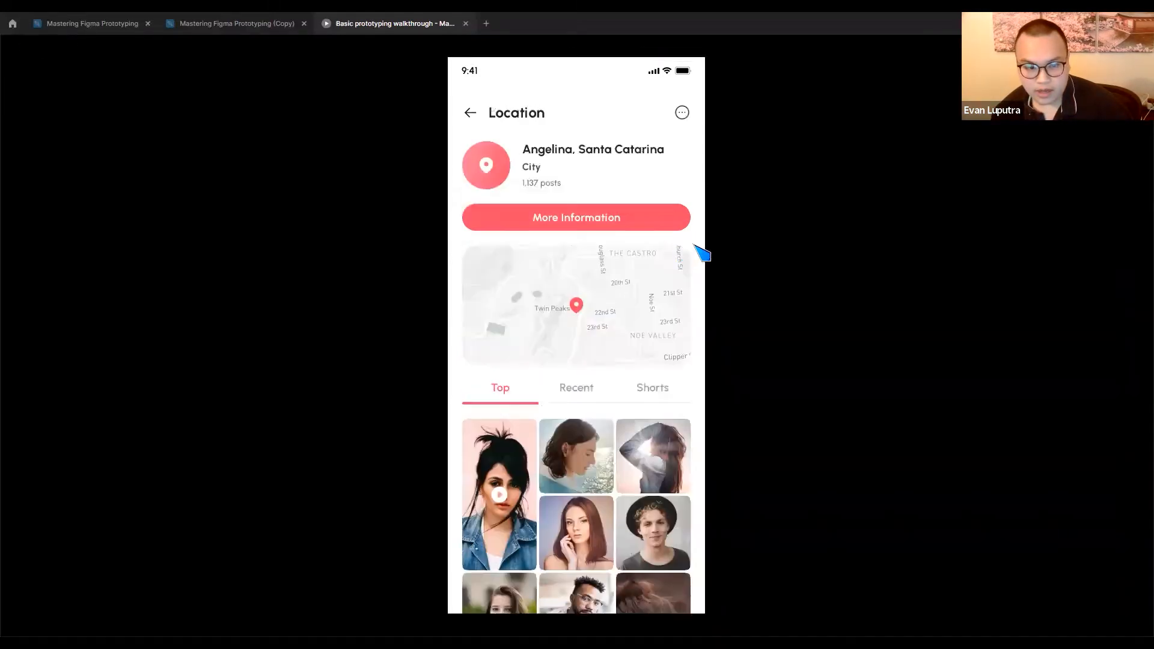
{"action": "left_click", "coordinate": [235, 24]}
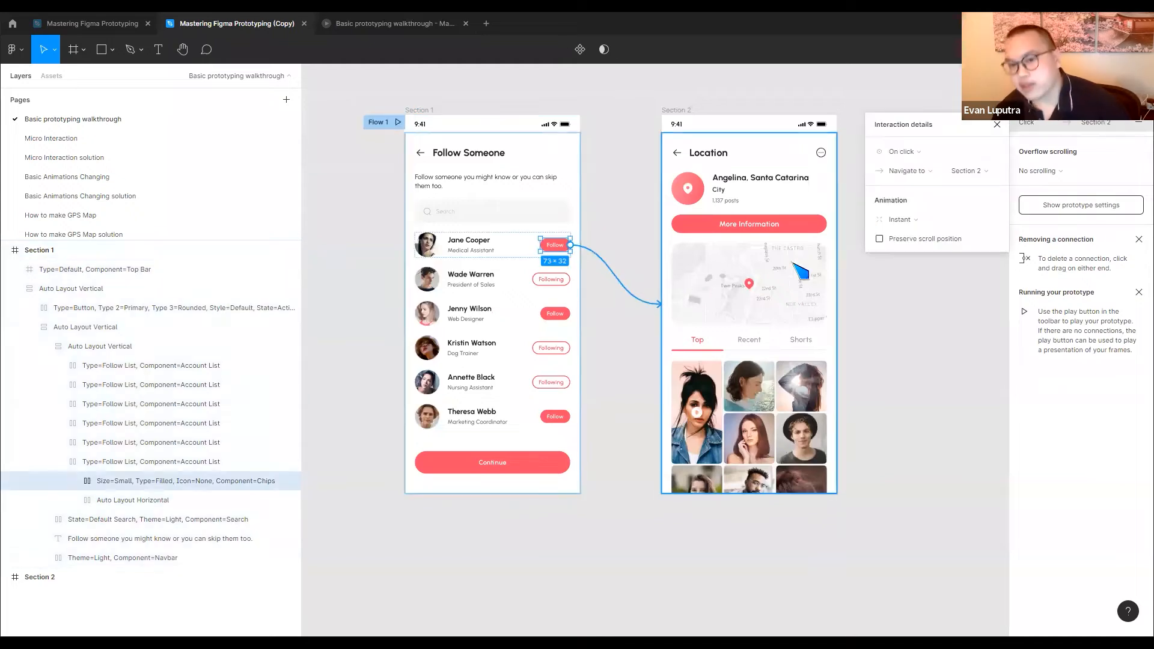
Try the Dissolve, Smart animate, Move in and Push animations on the Follow button's connection to Section 2
{"action": "left_click", "coordinate": [924, 224]}
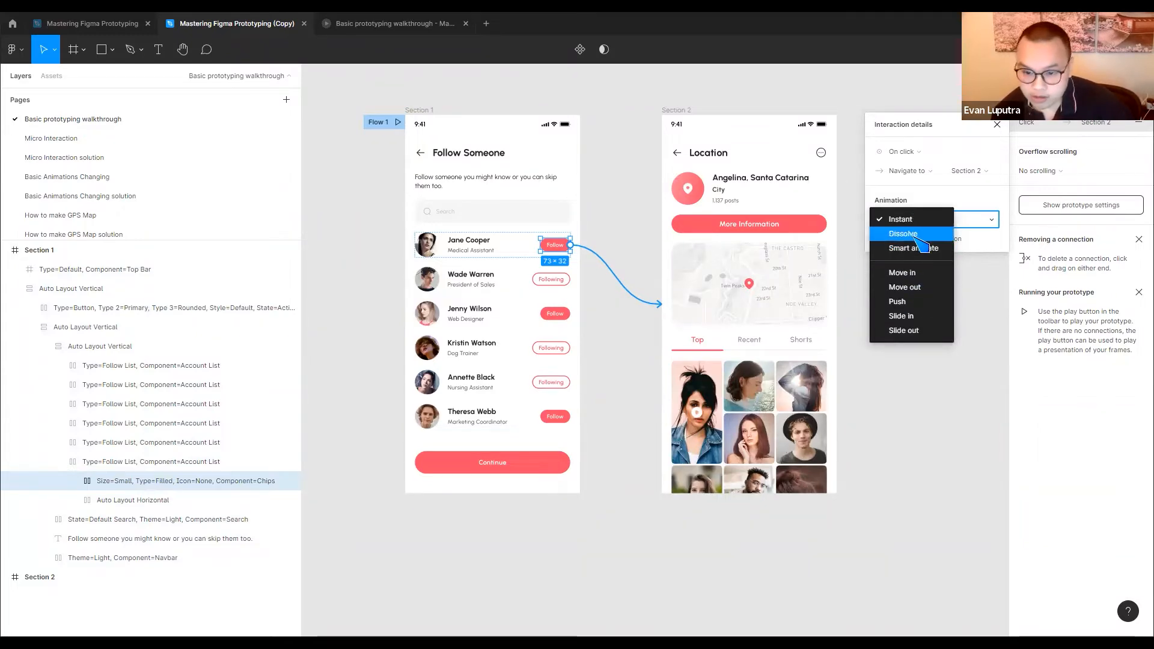
{"action": "left_click", "coordinate": [915, 236]}
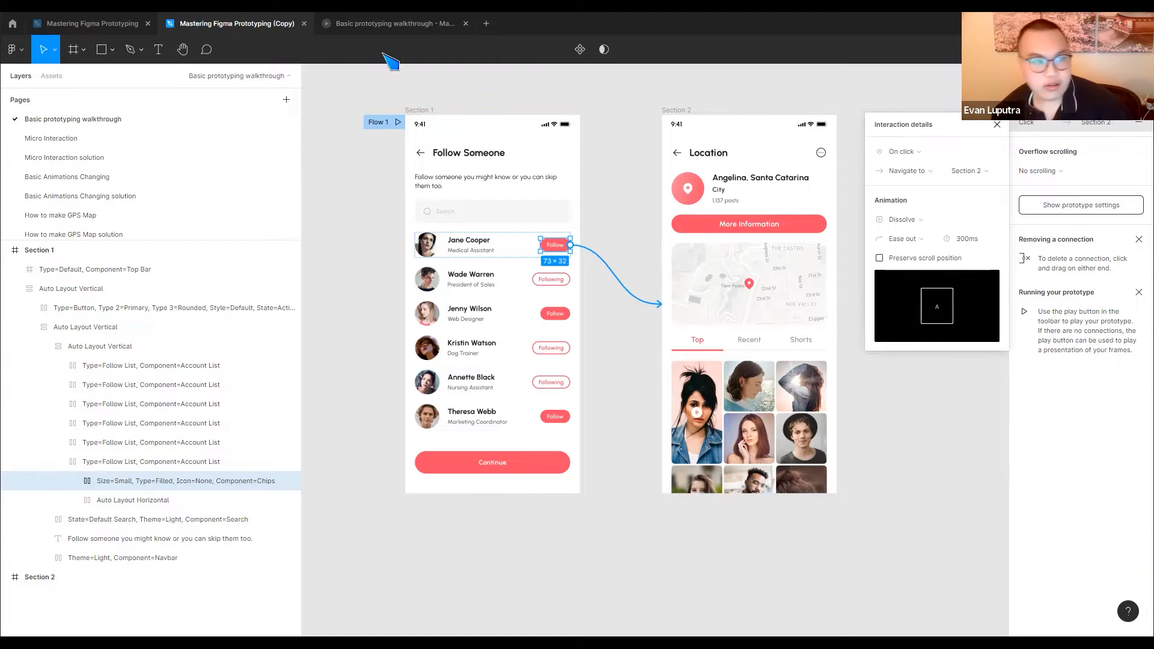
{"action": "left_click", "coordinate": [918, 220]}
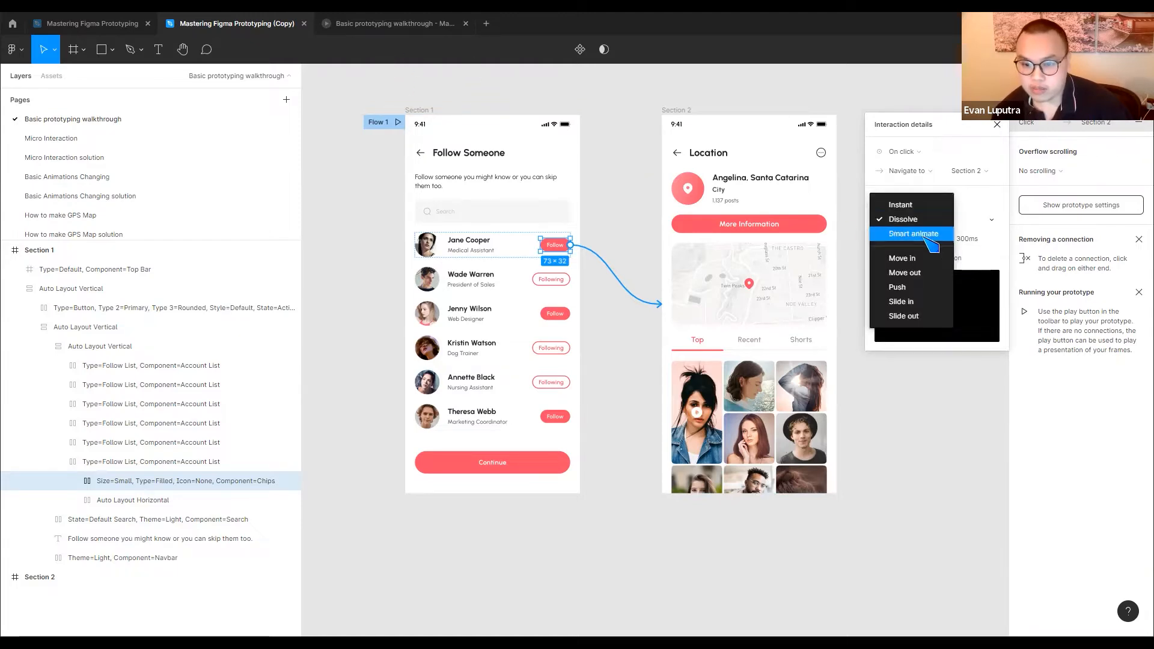
{"action": "left_click", "coordinate": [925, 235]}
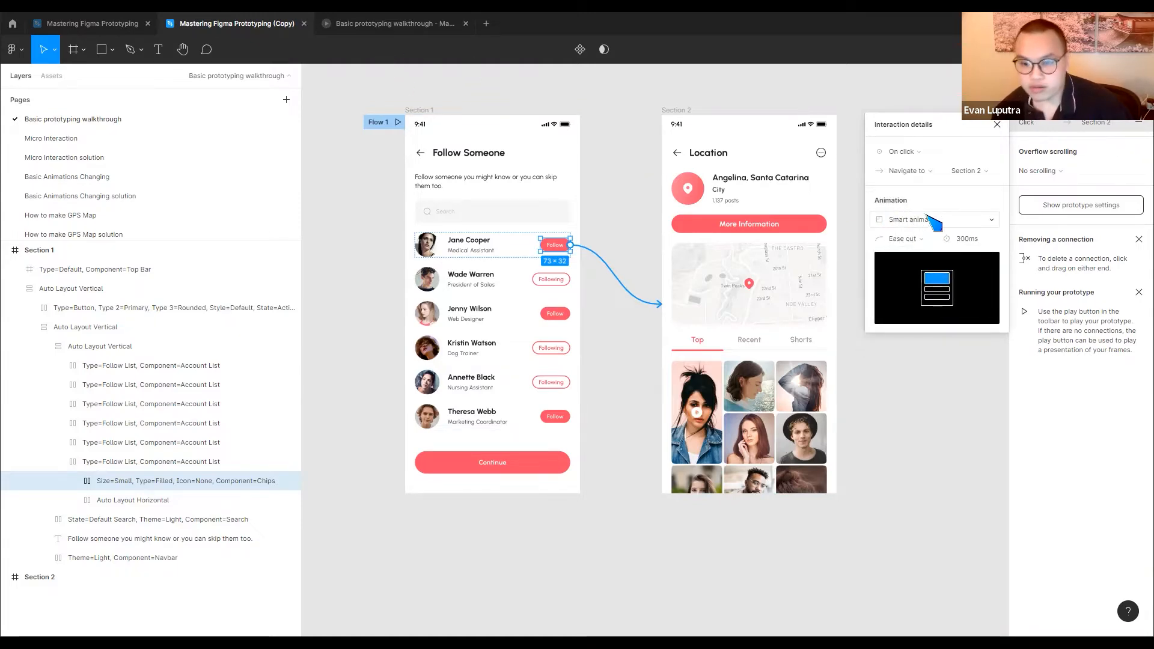
{"action": "left_click", "coordinate": [924, 226]}
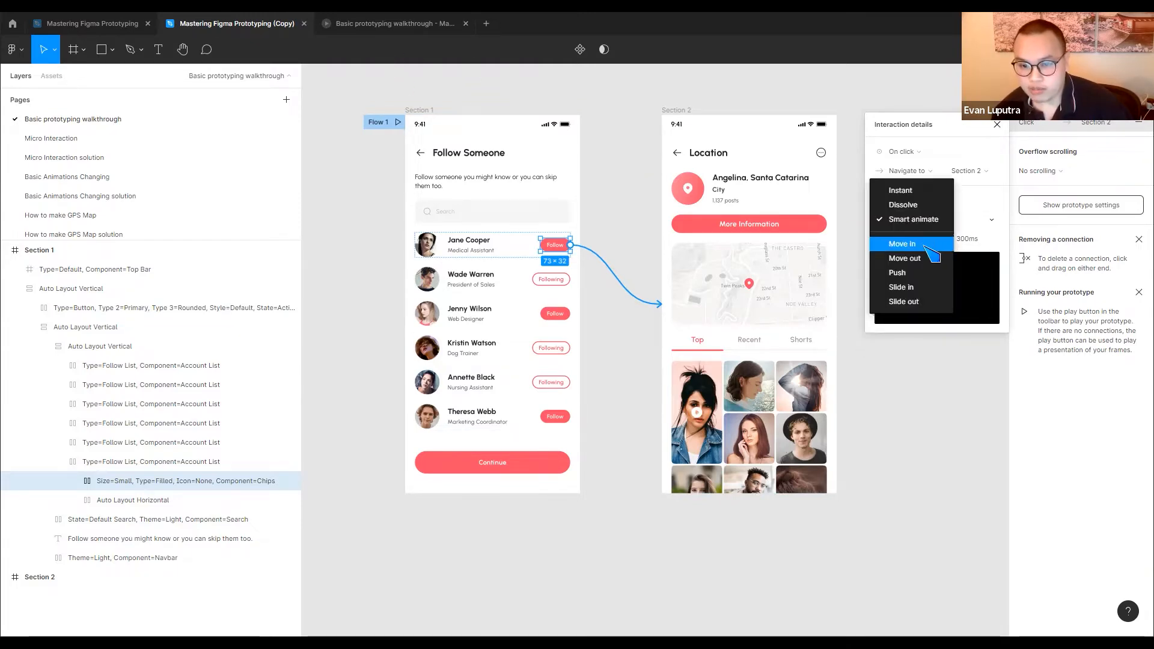
{"action": "left_click", "coordinate": [932, 246]}
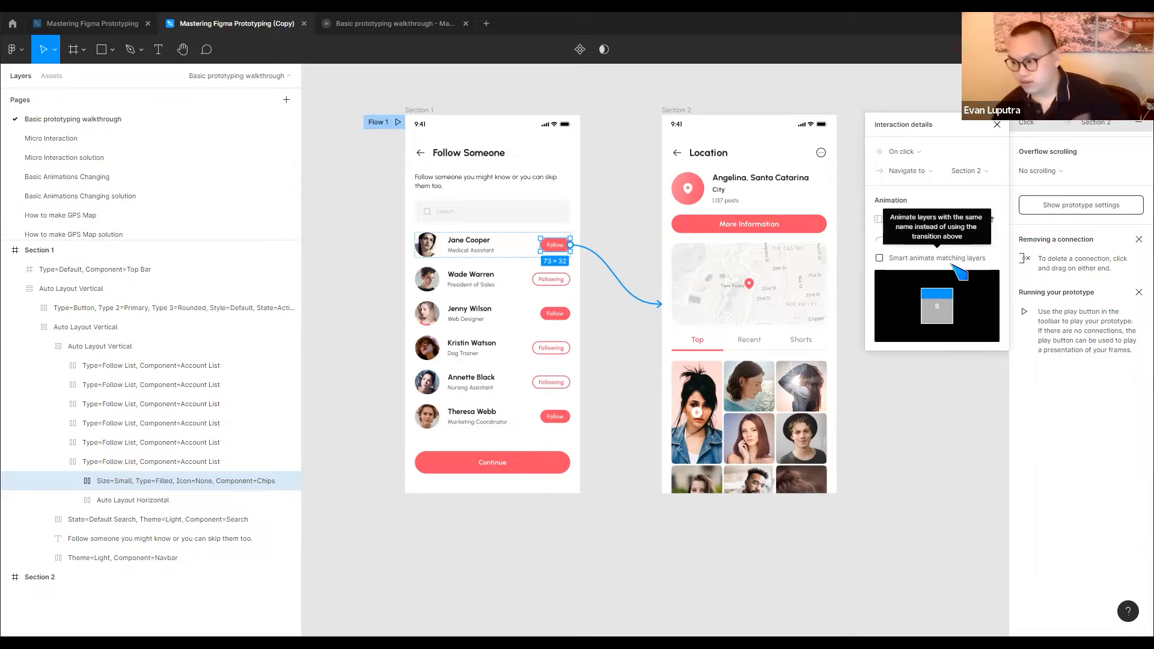
{"action": "left_click", "coordinate": [901, 220]}
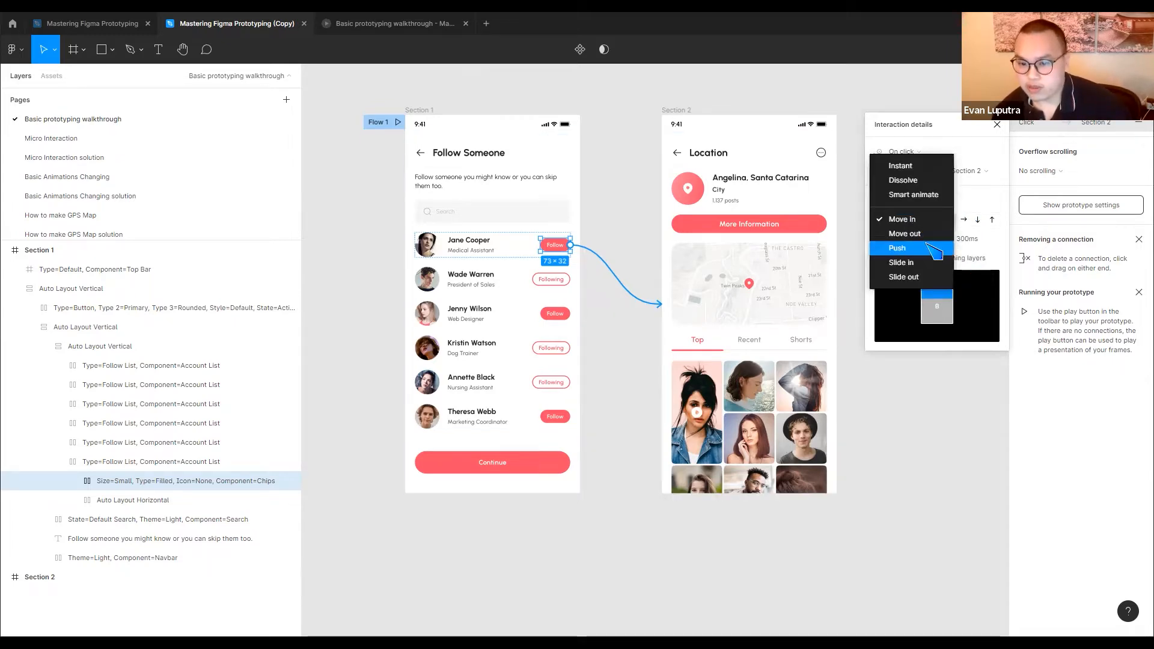
{"action": "left_click", "coordinate": [914, 248]}
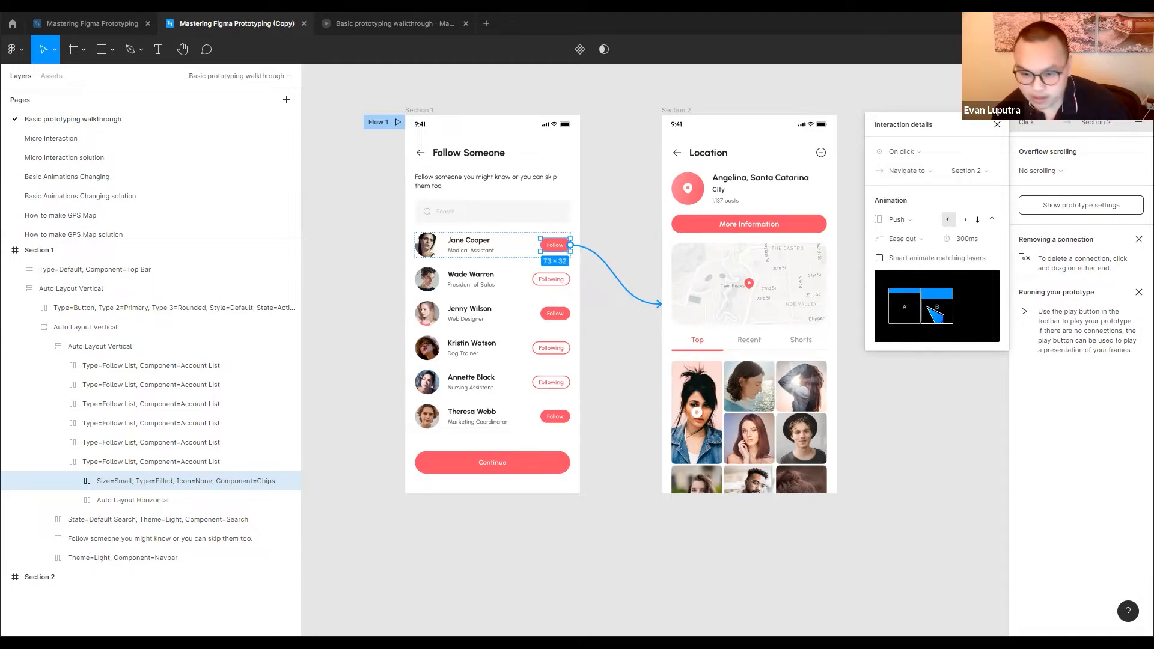
Set the animation of the Follow button's connection to Slide in
{"action": "left_click", "coordinate": [908, 220]}
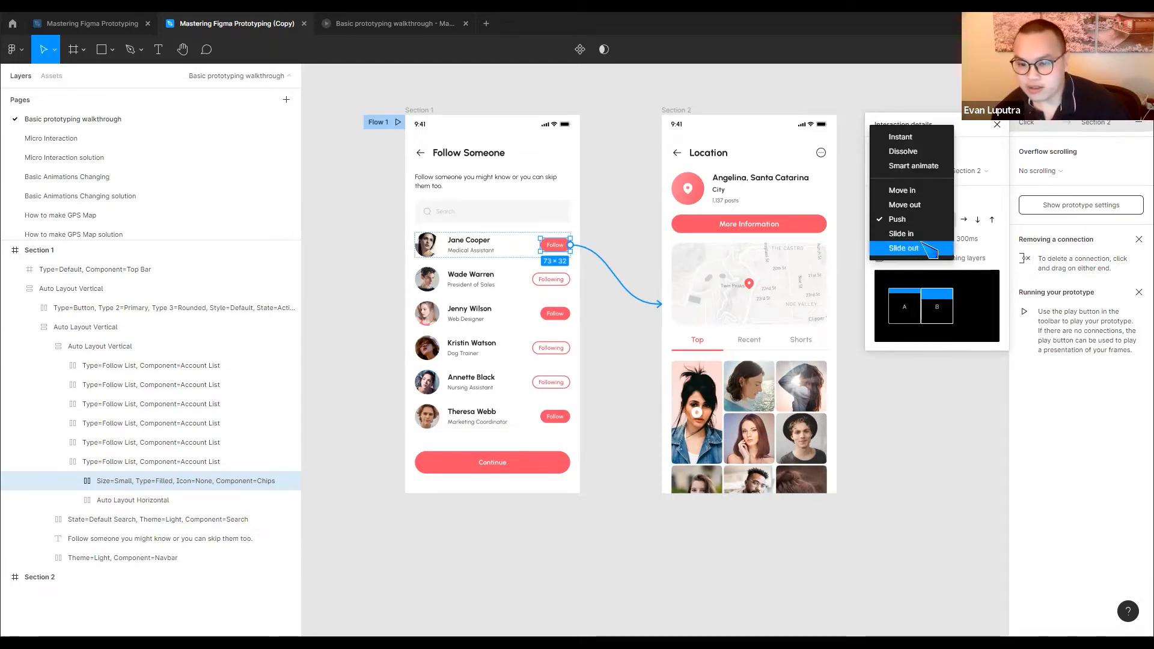
{"action": "left_click", "coordinate": [925, 234]}
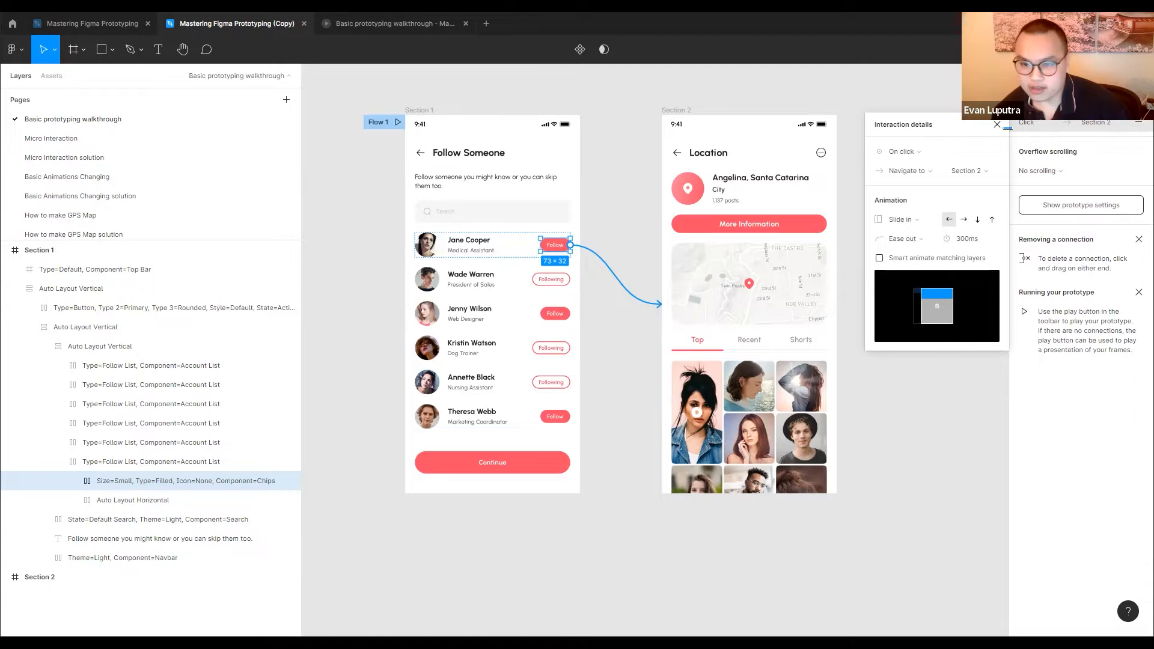
Replay the Slide in transition several times in the prototype preview, restarting the flow each time, and return to the design file
{"action": "left_click", "coordinate": [381, 123]}
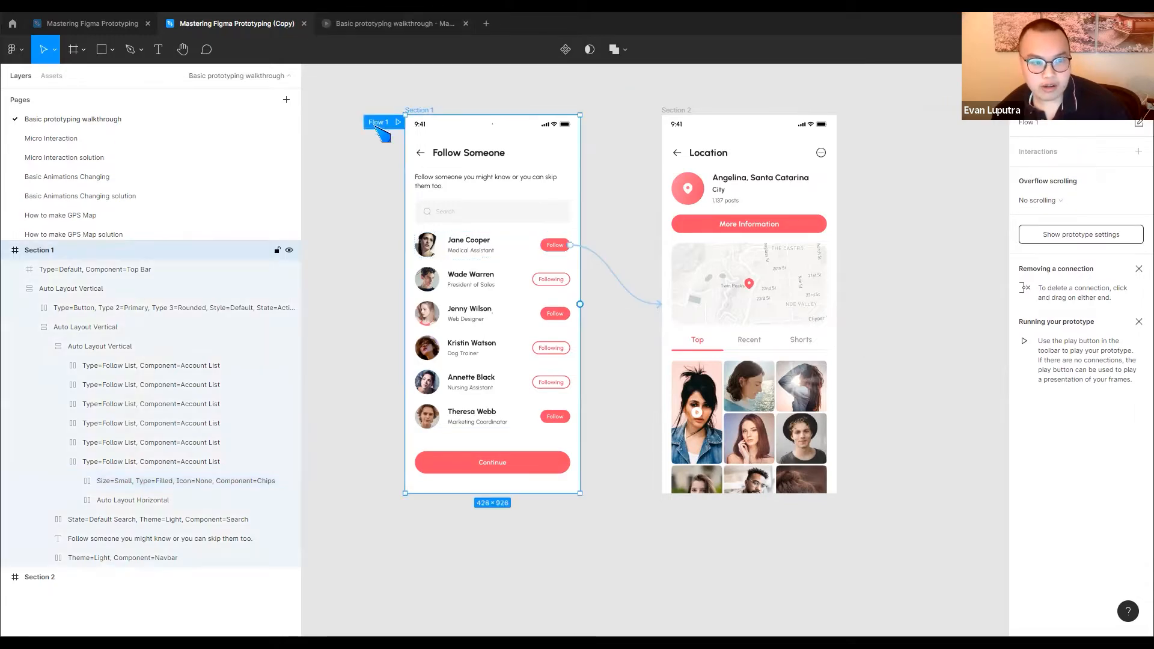
{"action": "left_click", "coordinate": [379, 24]}
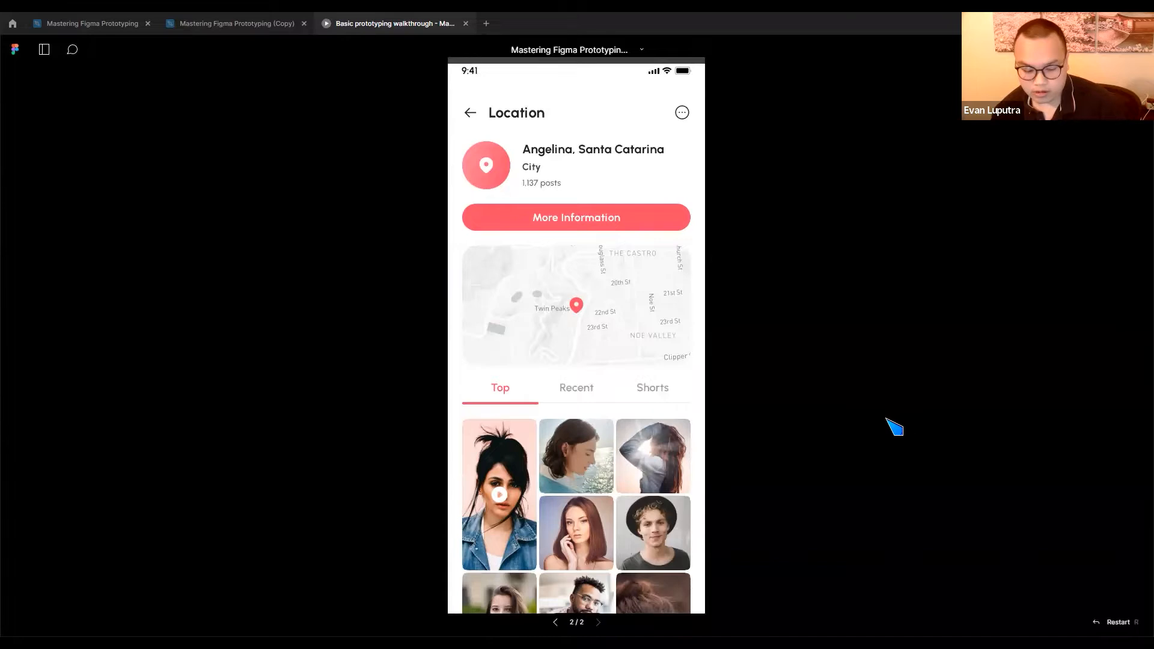
{"action": "key", "text": "r"}
{"action": "left_click", "coordinate": [670, 262]}
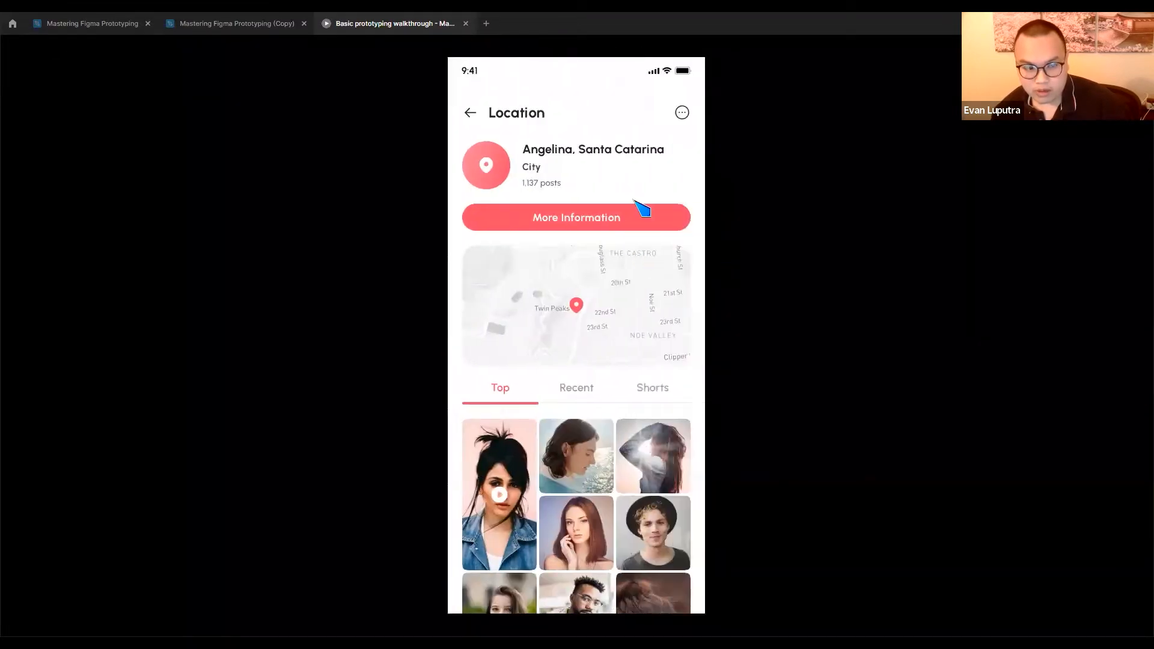
{"action": "key", "text": "r"}
{"action": "left_click", "coordinate": [664, 258]}
{"action": "key", "text": "r"}
{"action": "left_click", "coordinate": [678, 249]}
{"action": "key", "text": "r"}
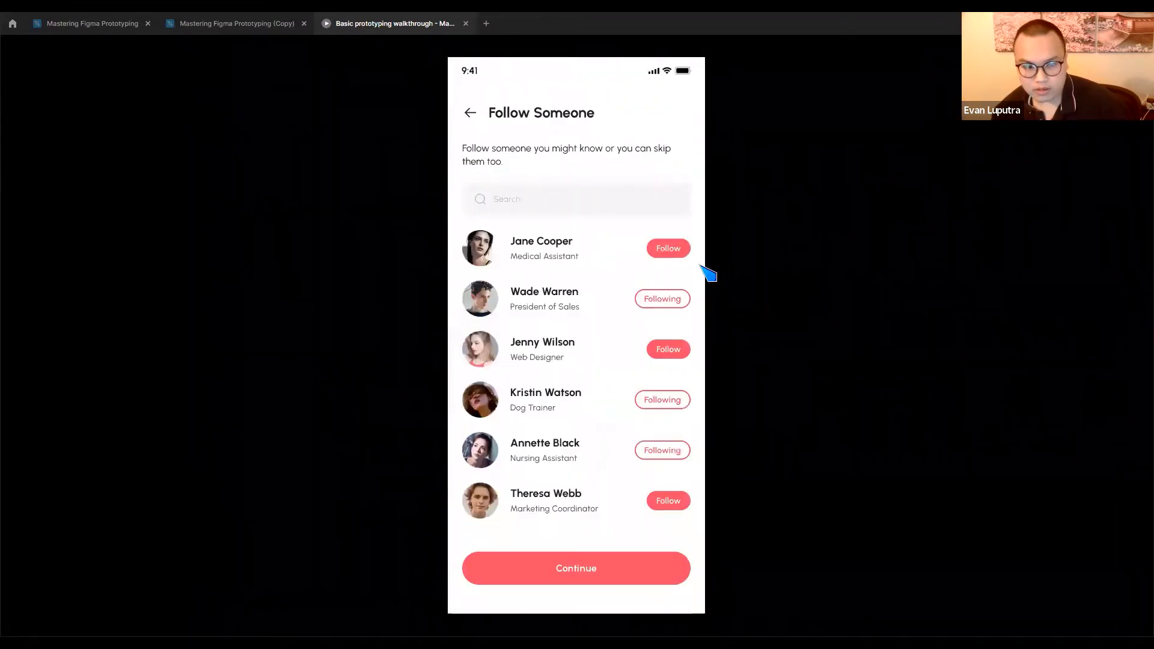
{"action": "left_click", "coordinate": [668, 249]}
{"action": "left_click", "coordinate": [216, 27]}
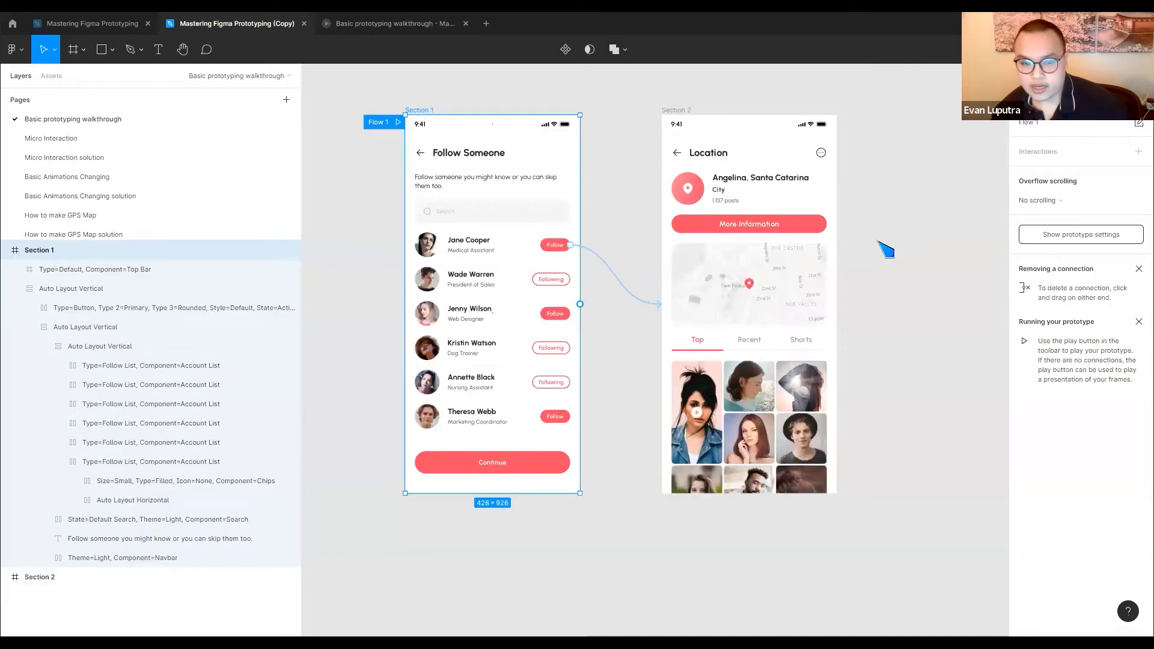
Set the Follow button connection's animation to Slide out and replay the transition several times in the prototype preview, restarting the flow each time
{"action": "left_click", "coordinate": [921, 218]}
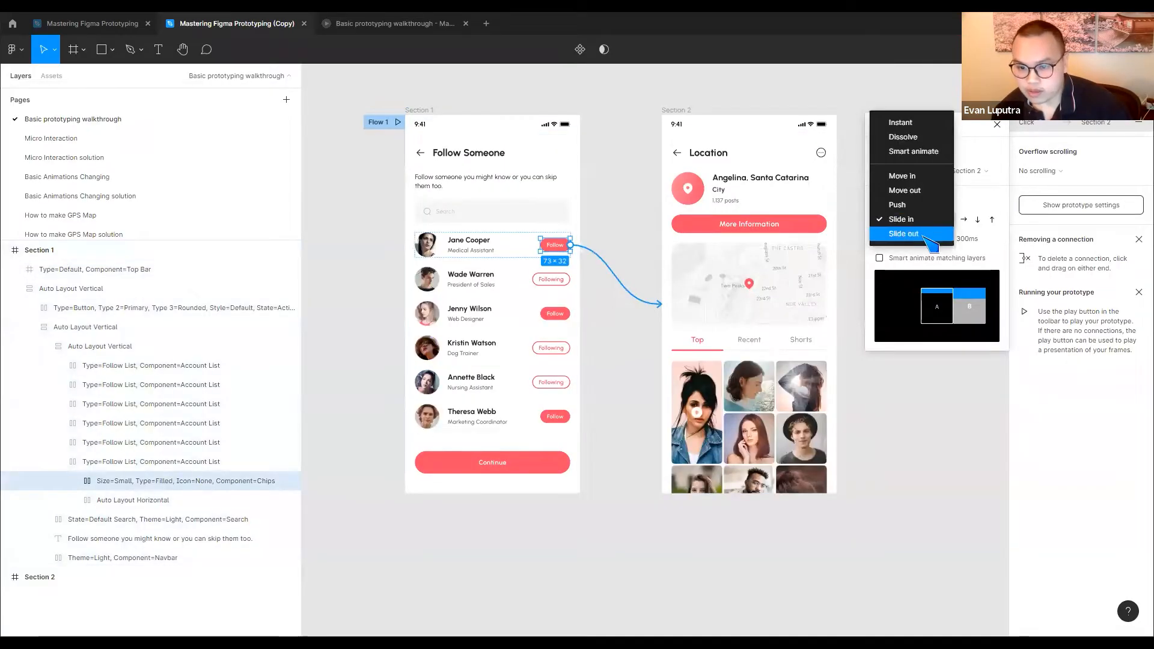
{"action": "left_click", "coordinate": [905, 234]}
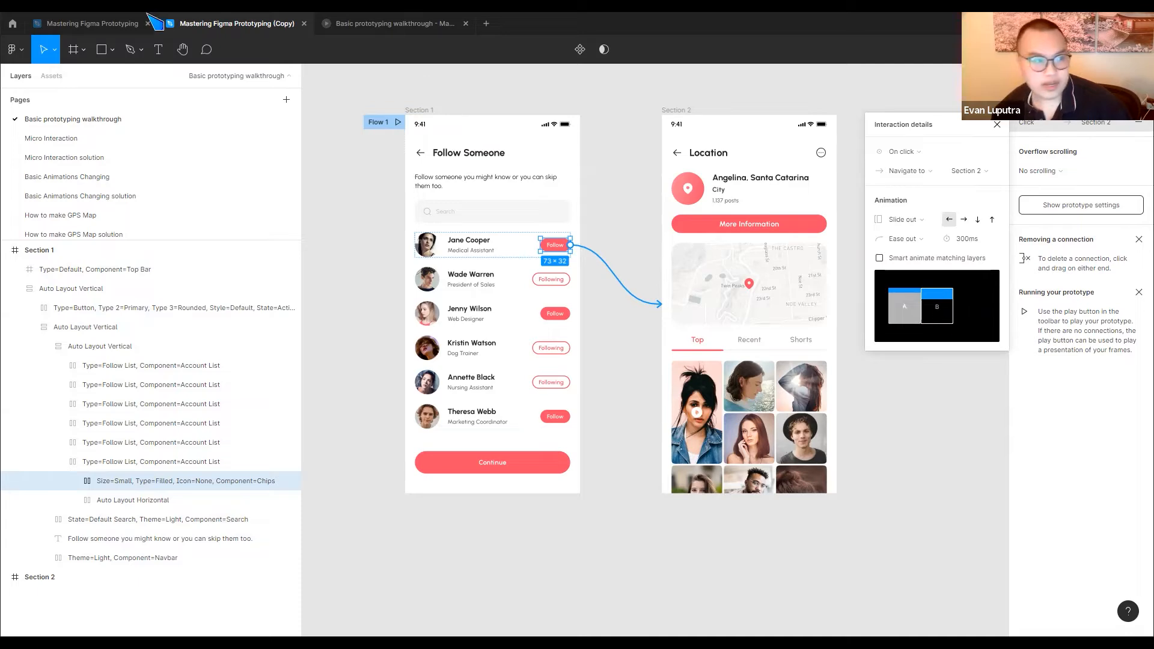
{"action": "left_click", "coordinate": [384, 24]}
{"action": "key", "text": "r"}
{"action": "left_click", "coordinate": [659, 245]}
{"action": "key", "text": "r"}
{"action": "left_click", "coordinate": [673, 247]}
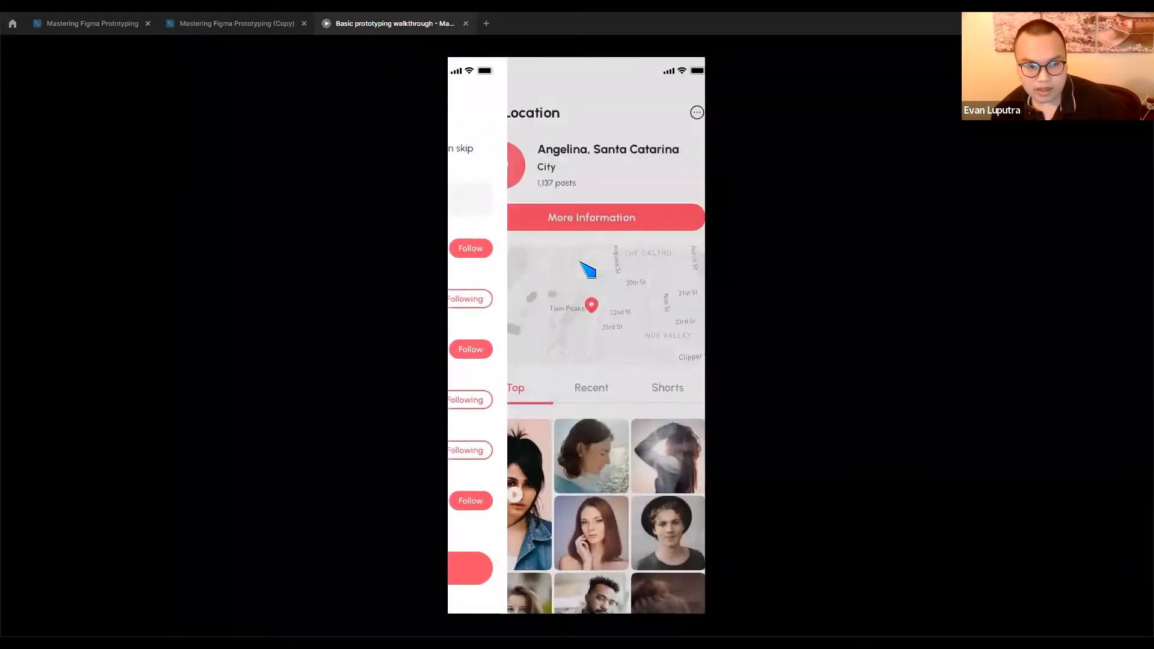
{"action": "key", "text": "r"}
{"action": "left_click", "coordinate": [667, 253]}
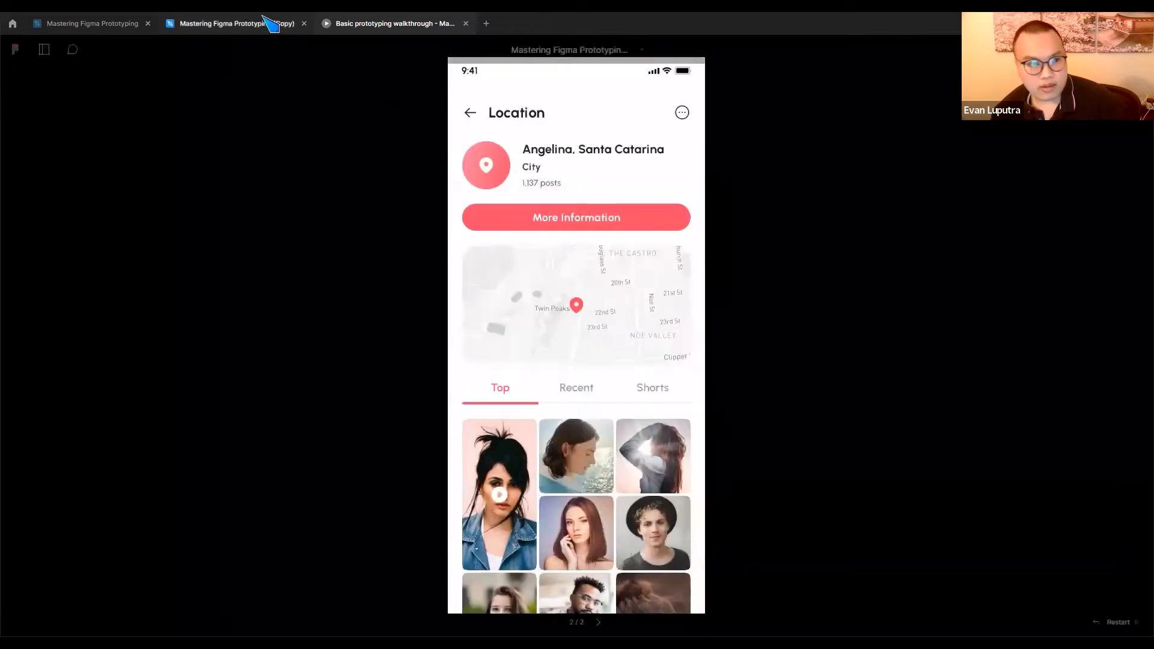
Return to the copied design file and set the Follow connection's animation duration to 5000 ms
{"action": "left_click", "coordinate": [270, 24]}
{"action": "left_click", "coordinate": [969, 241]}
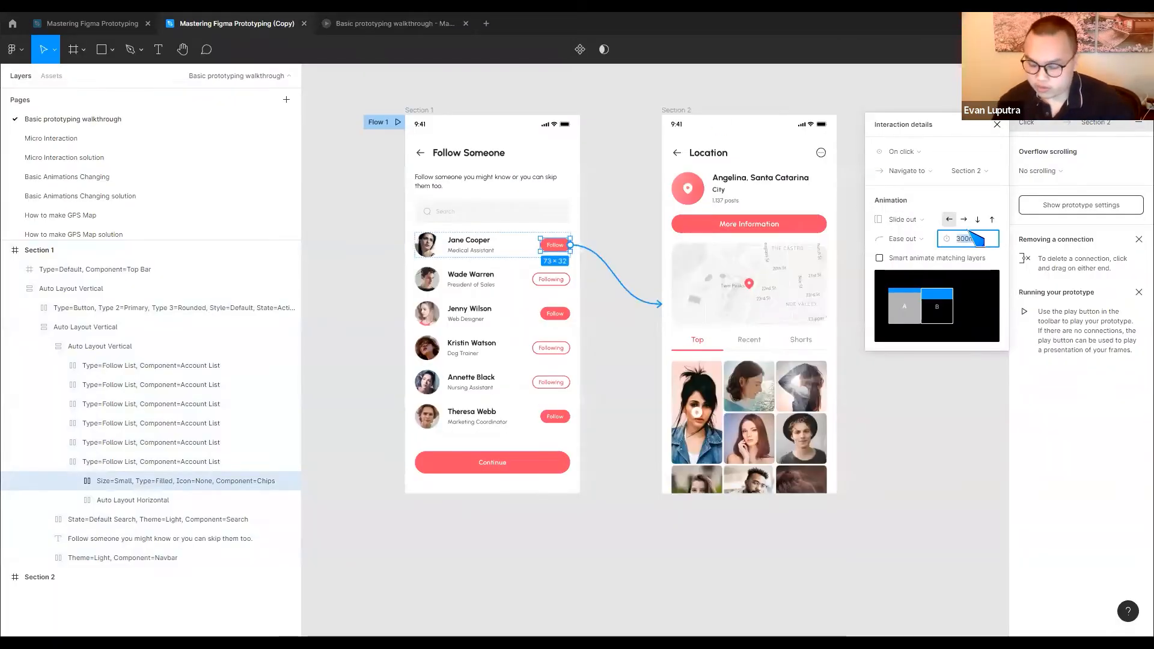
{"action": "type", "text": "5000"}
{"action": "key", "text": "Return"}
Play the slowed Slide out transition in the prototype preview from the start of the flow and return to the design file
{"action": "left_click", "coordinate": [391, 23]}
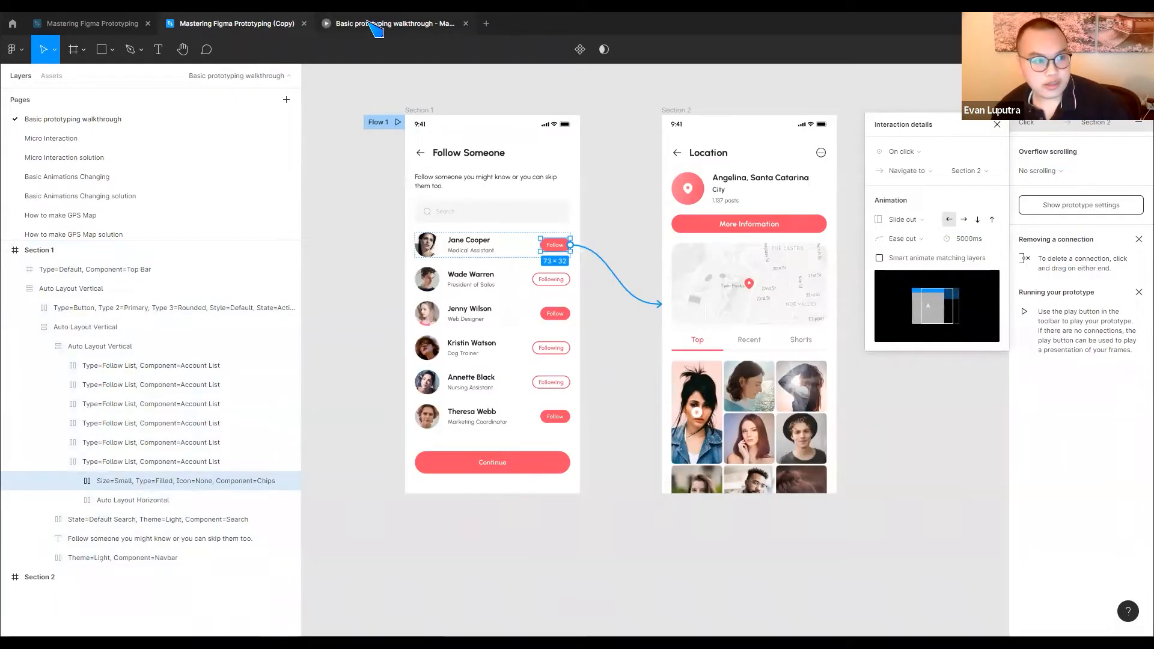
{"action": "key", "text": "r"}
{"action": "left_click", "coordinate": [668, 248]}
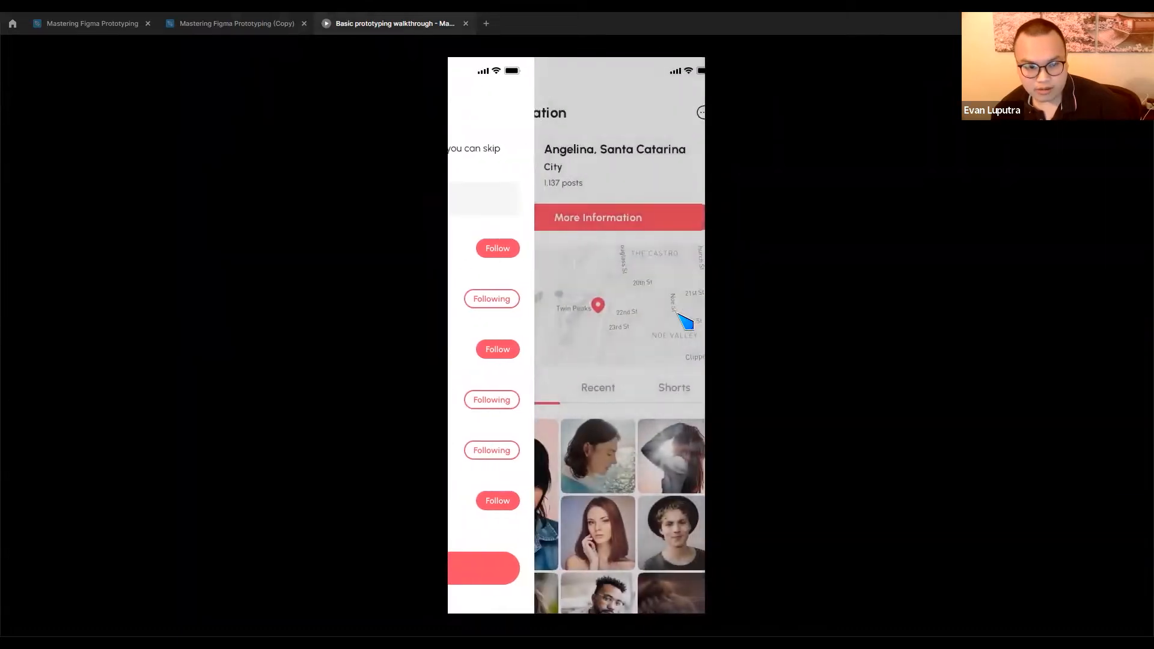
{"action": "left_click", "coordinate": [243, 27]}
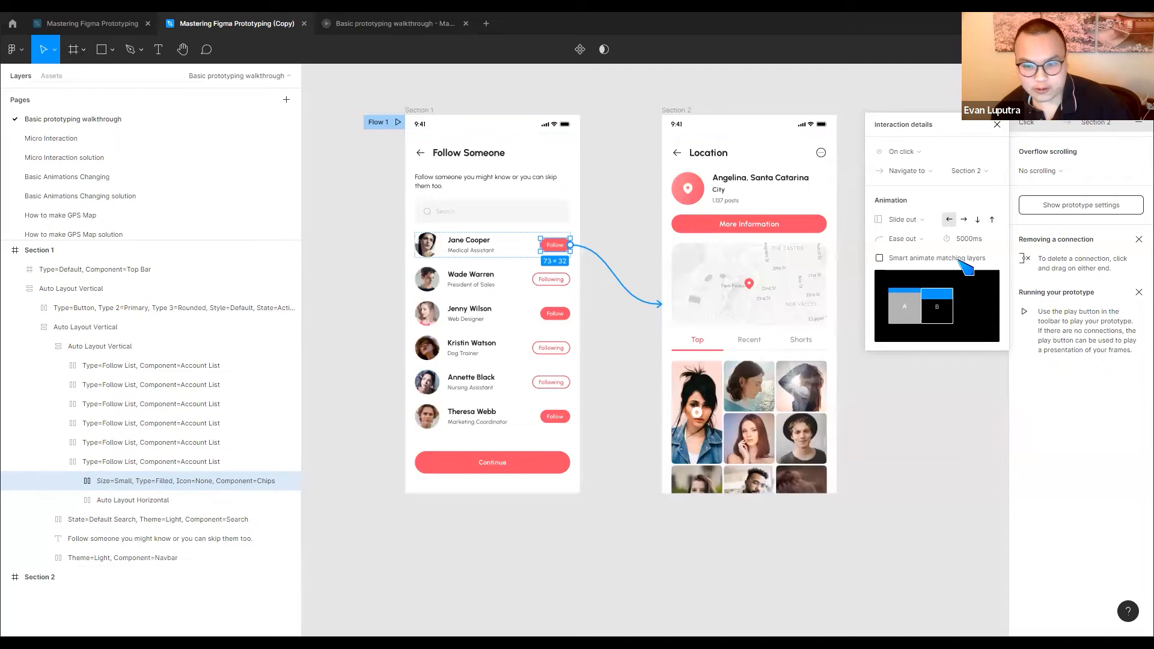
Set the animation of the Follow button's connection to Push, and reselect the connection to Section 2
{"action": "left_click", "coordinate": [925, 221]}
{"action": "left_click", "coordinate": [901, 191]}
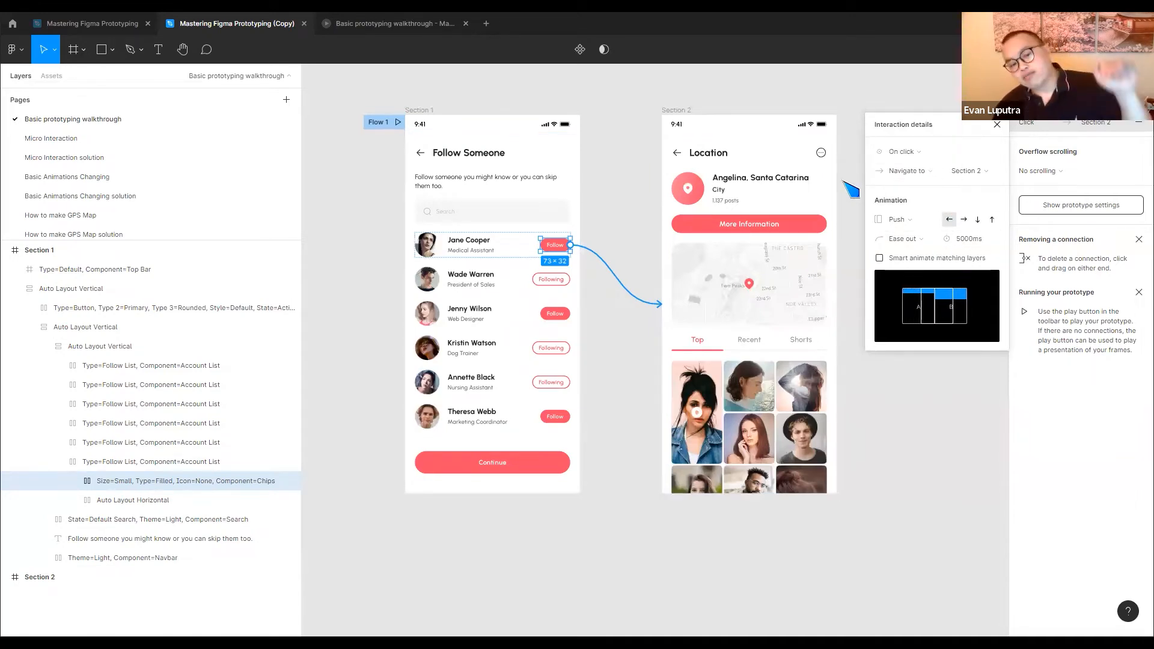
{"action": "left_click", "coordinate": [592, 430]}
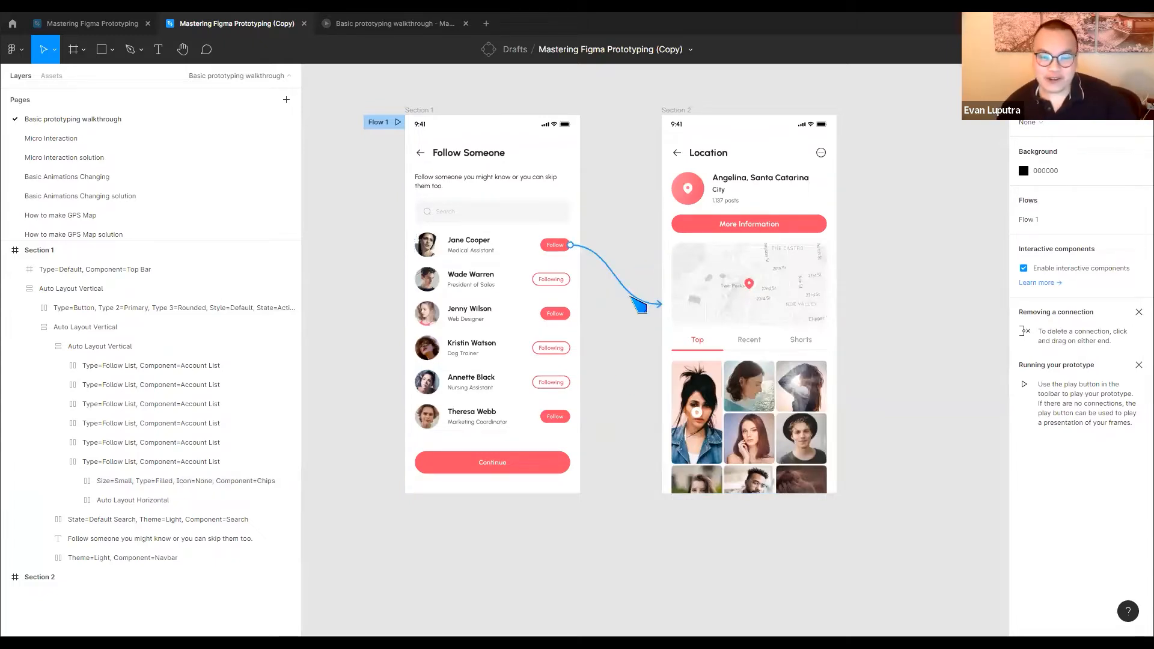
{"action": "left_click", "coordinate": [632, 296]}
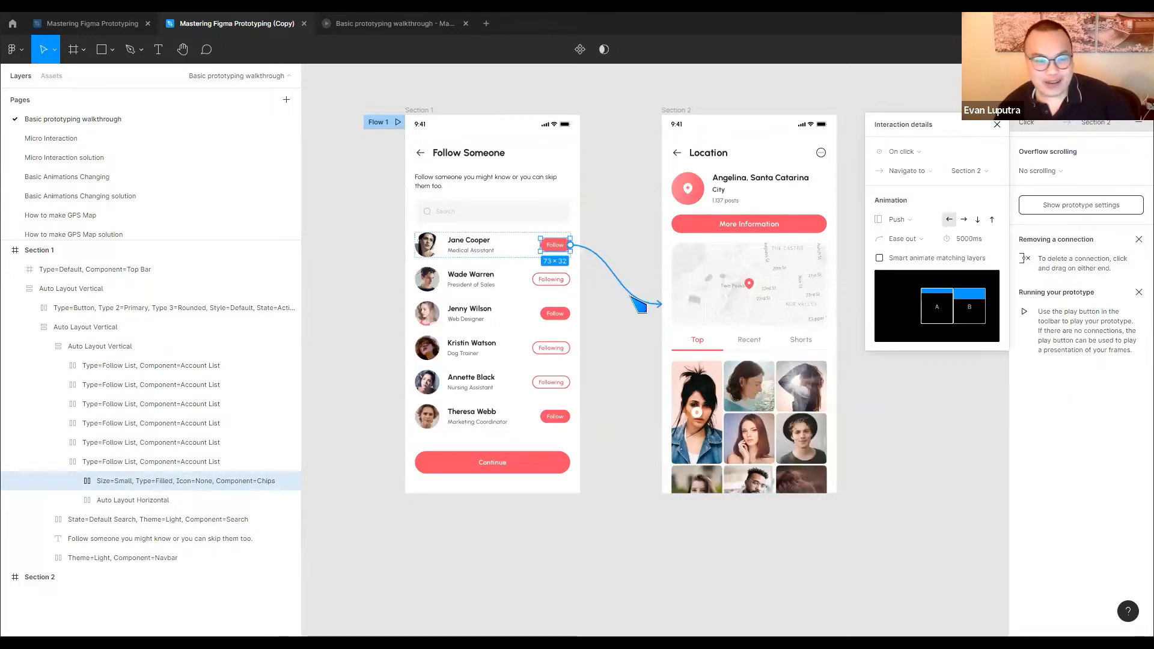
Open the Micro Interaction page and examine both screens and the separate Follow, Following and More information button elements
{"action": "left_click", "coordinate": [114, 143]}
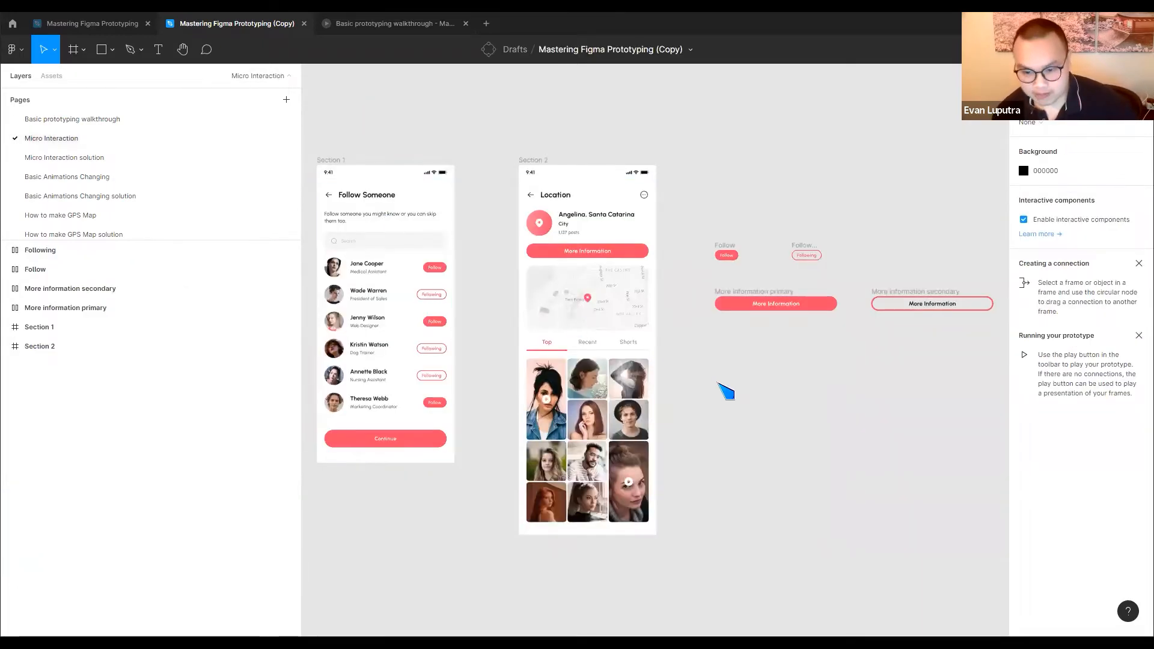
{"action": "scroll", "coordinate": [675, 376], "scroll_direction": "left", "scroll_amount": 3}
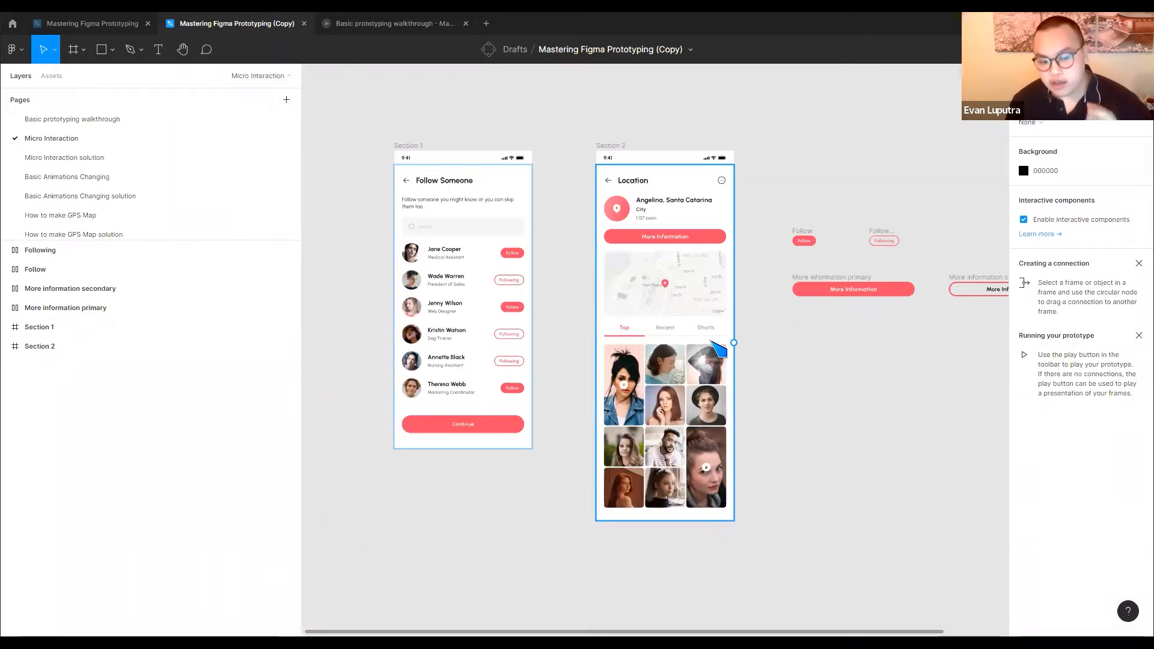
{"action": "left_click_drag", "start_coordinate": [747, 311], "coordinate": [605, 304]}
{"action": "scroll", "coordinate": [828, 278], "scroll_direction": "up", "scroll_amount": 5}
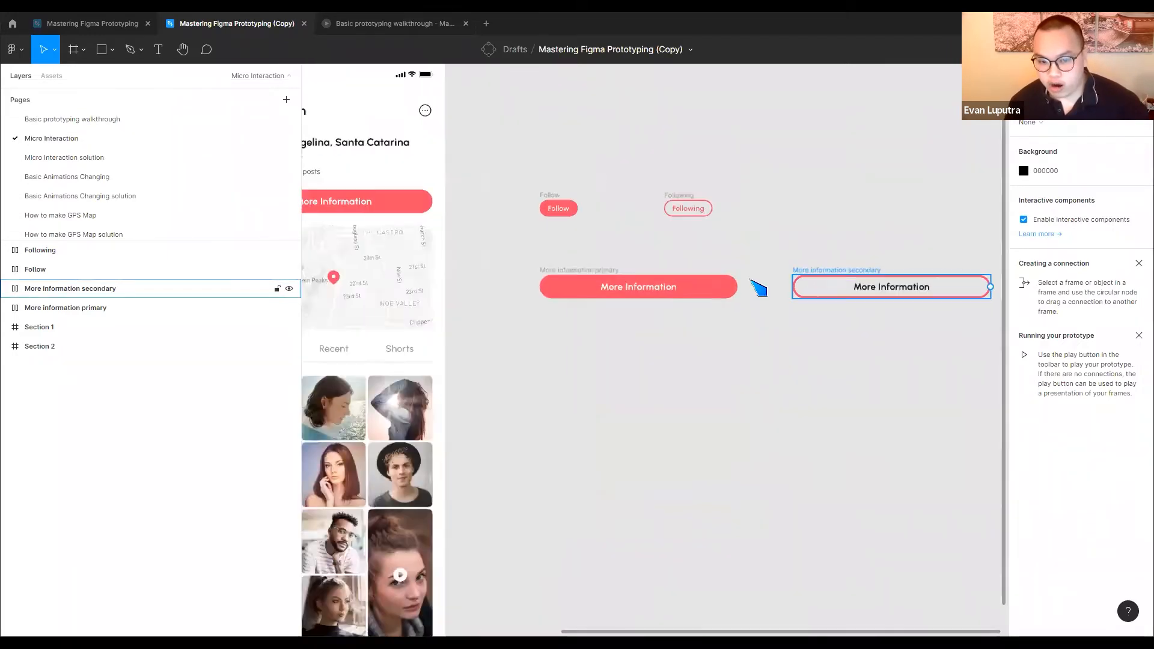
{"action": "left_click_drag", "start_coordinate": [827, 340], "coordinate": [1151, 370]}
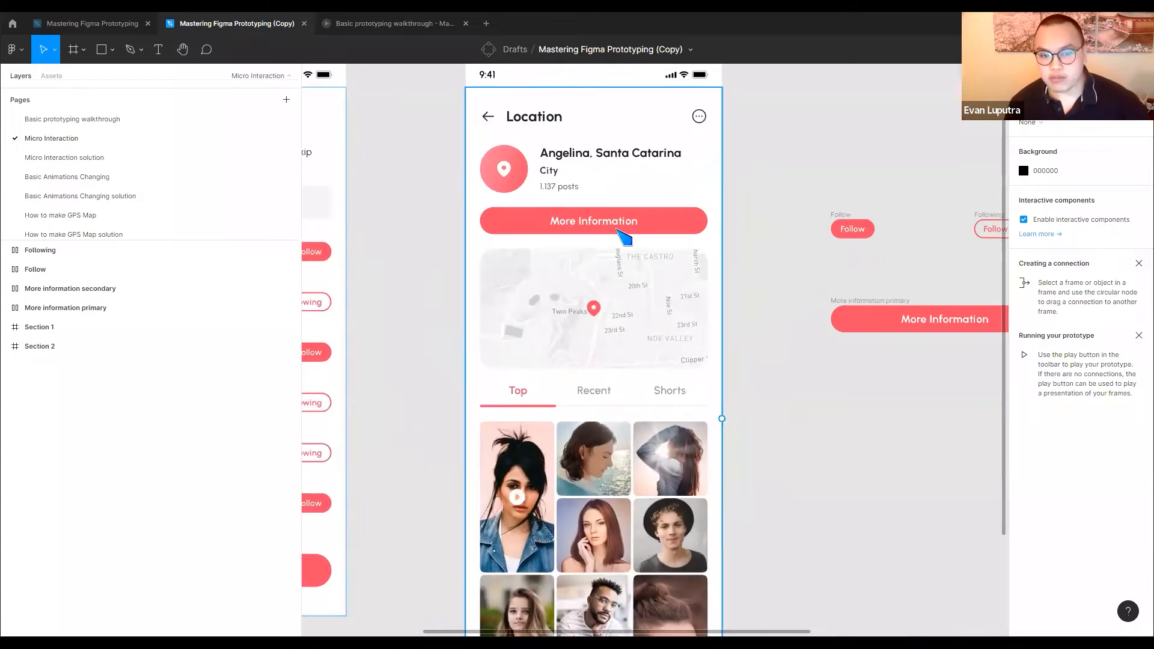
{"action": "scroll", "coordinate": [623, 238], "scroll_direction": "right", "scroll_amount": 5}
{"action": "scroll", "coordinate": [841, 292], "scroll_direction": "right", "scroll_amount": 5}
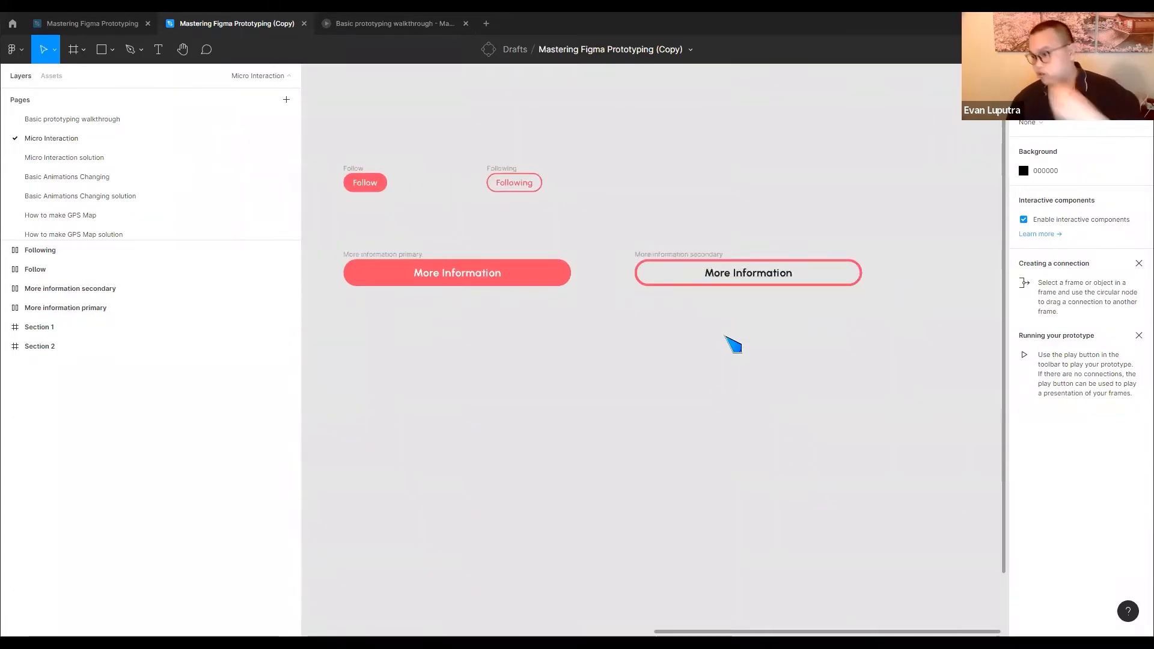
{"action": "scroll", "coordinate": [649, 368], "scroll_direction": "left", "scroll_amount": 10}
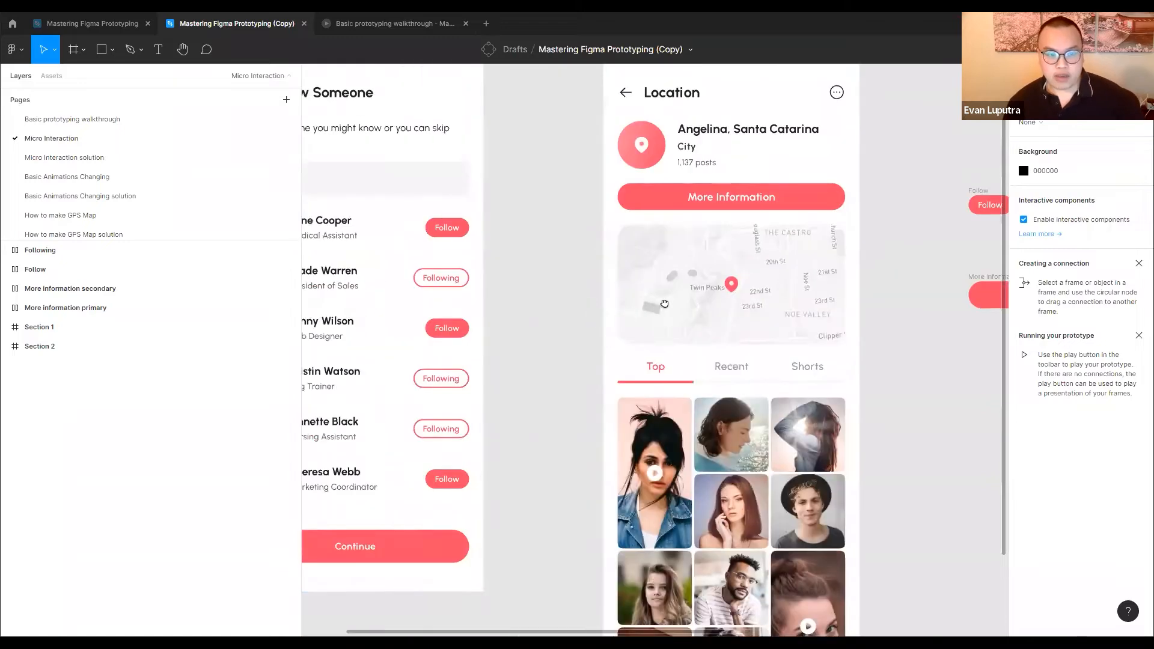
{"action": "scroll", "coordinate": [664, 303], "scroll_direction": "left", "scroll_amount": 2}
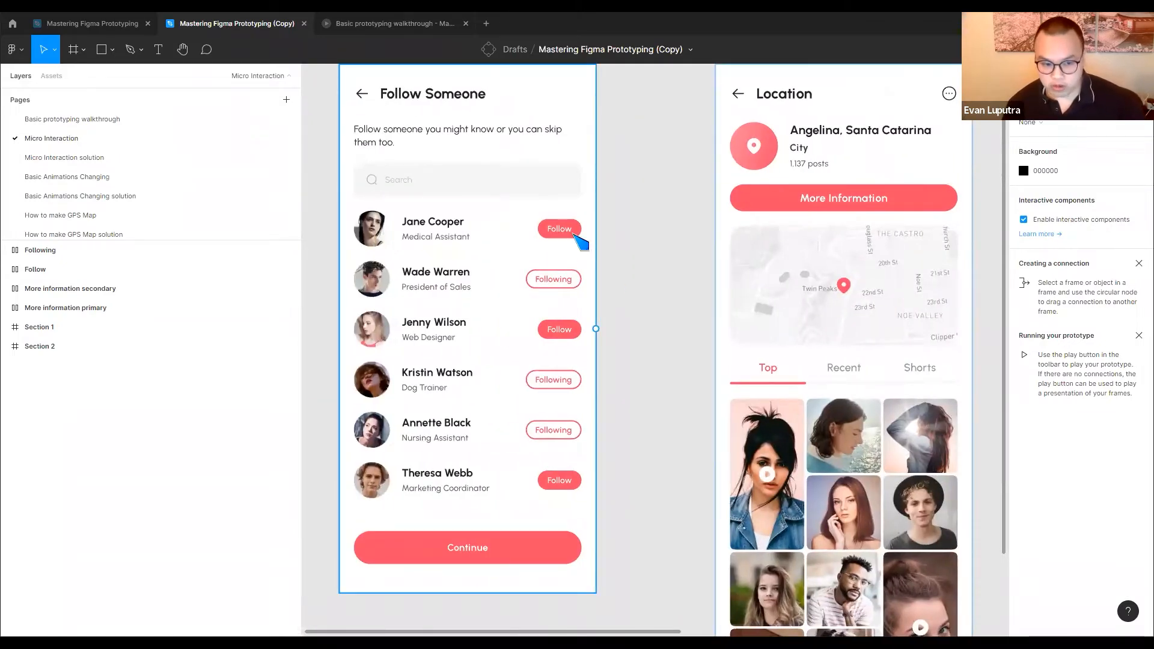
{"action": "scroll", "coordinate": [417, 340], "scroll_direction": "right", "scroll_amount": 8}
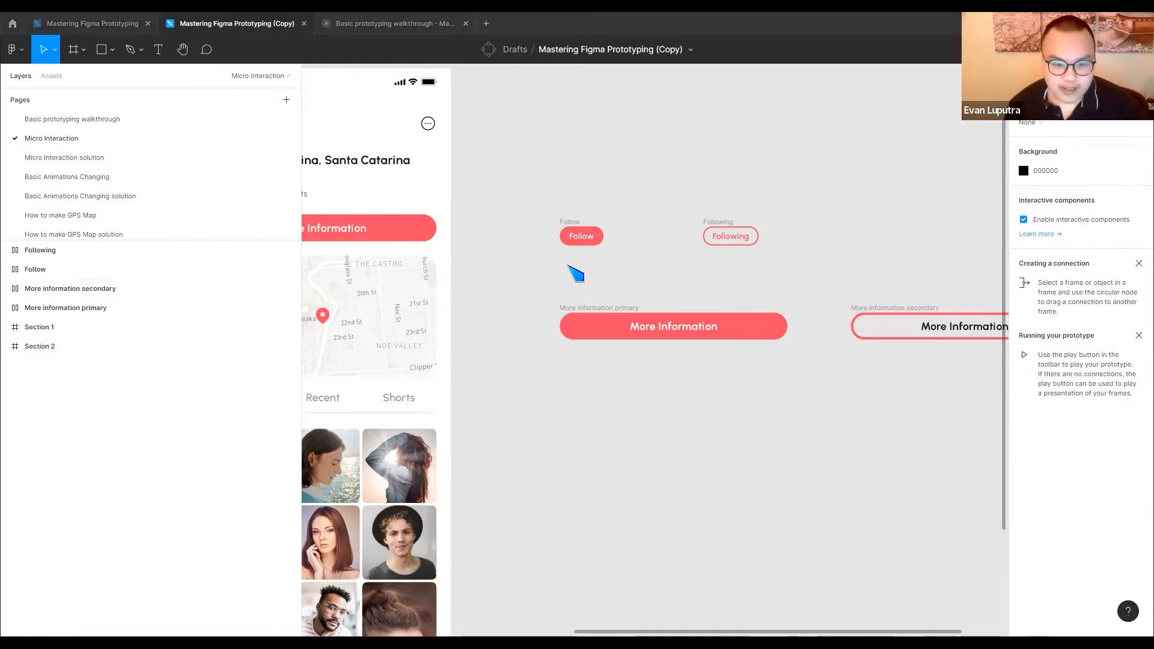
{"action": "scroll", "coordinate": [579, 274], "scroll_direction": "down", "scroll_amount": 2}
{"action": "scroll", "coordinate": [561, 271], "scroll_direction": "down", "scroll_amount": 1}
{"action": "left_click_drag", "start_coordinate": [546, 262], "coordinate": [781, 220]}
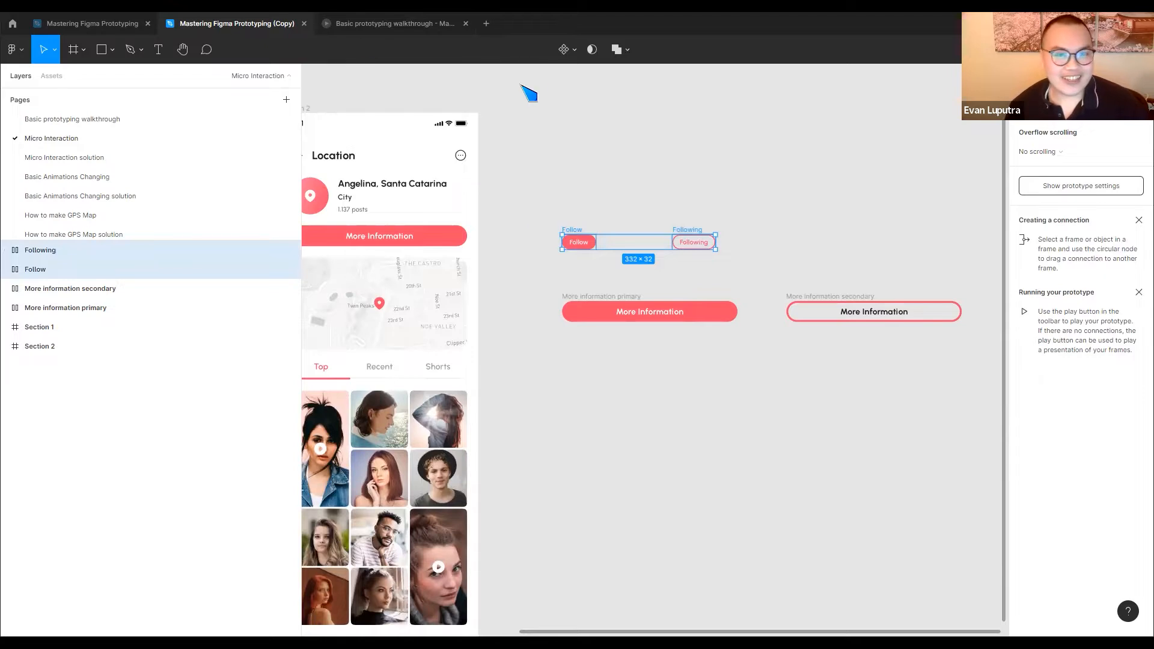
{"action": "scroll", "coordinate": [528, 96], "scroll_direction": "left", "scroll_amount": 5}
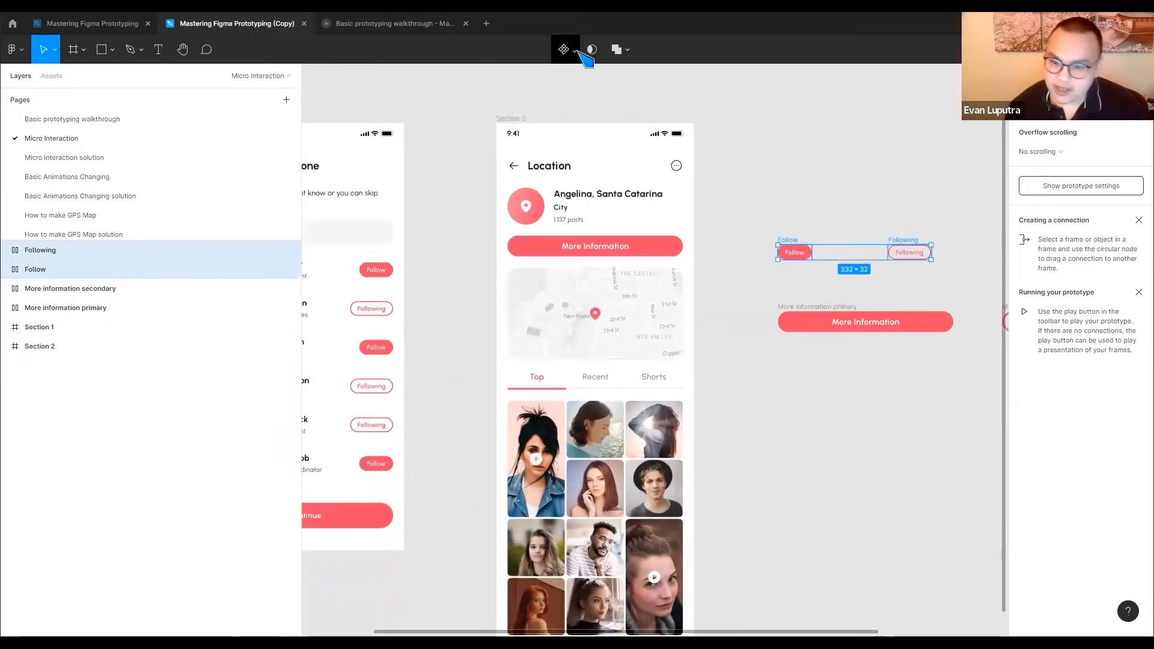
{"action": "left_click", "coordinate": [576, 50]}
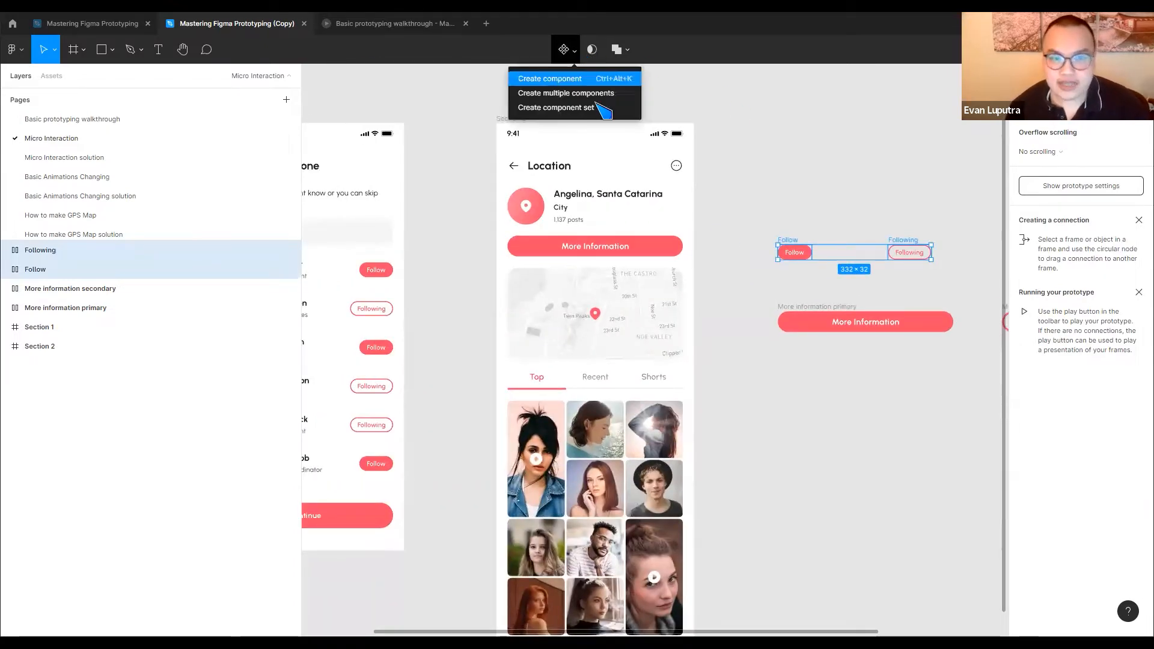
{"action": "left_click", "coordinate": [830, 195]}
{"action": "left_click_drag", "start_coordinate": [752, 279], "coordinate": [843, 232]}
Turn the standalone Follow button and the standalone Following button each into its own component
{"action": "left_click", "coordinate": [780, 235]}
{"action": "left_click", "coordinate": [787, 243]}
{"action": "left_click", "coordinate": [578, 49]}
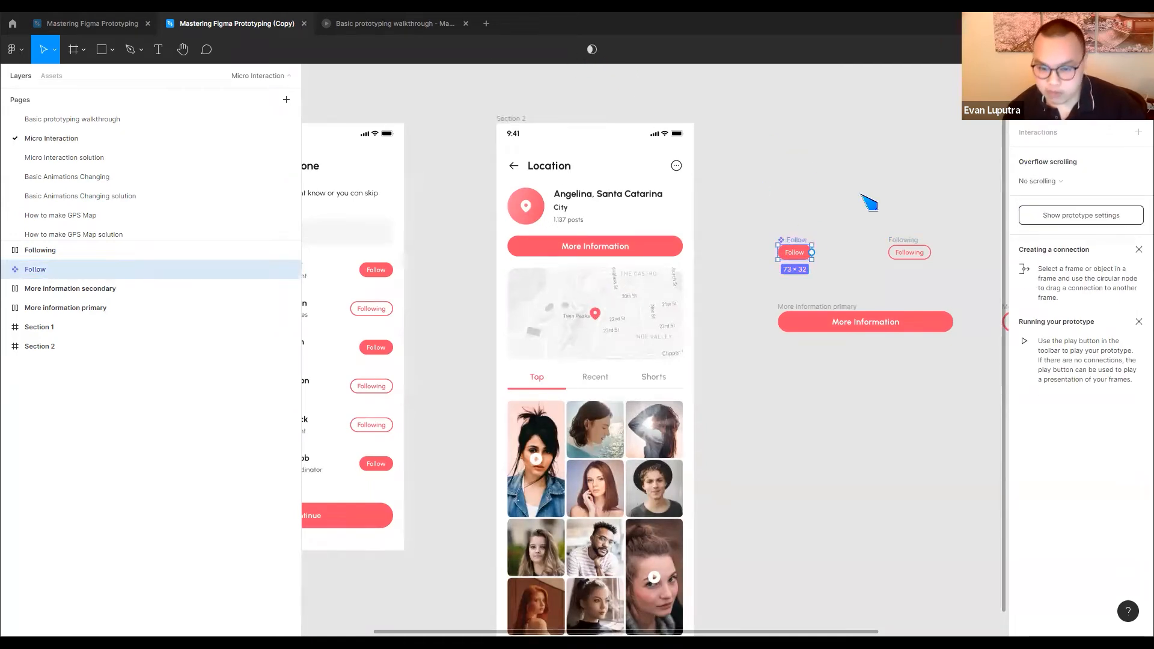
{"action": "left_click", "coordinate": [905, 251]}
{"action": "left_click", "coordinate": [581, 49]}
Create multiple components at once from the More information primary and More information secondary buttons
{"action": "left_click_drag", "start_coordinate": [751, 289], "coordinate": [944, 310]}
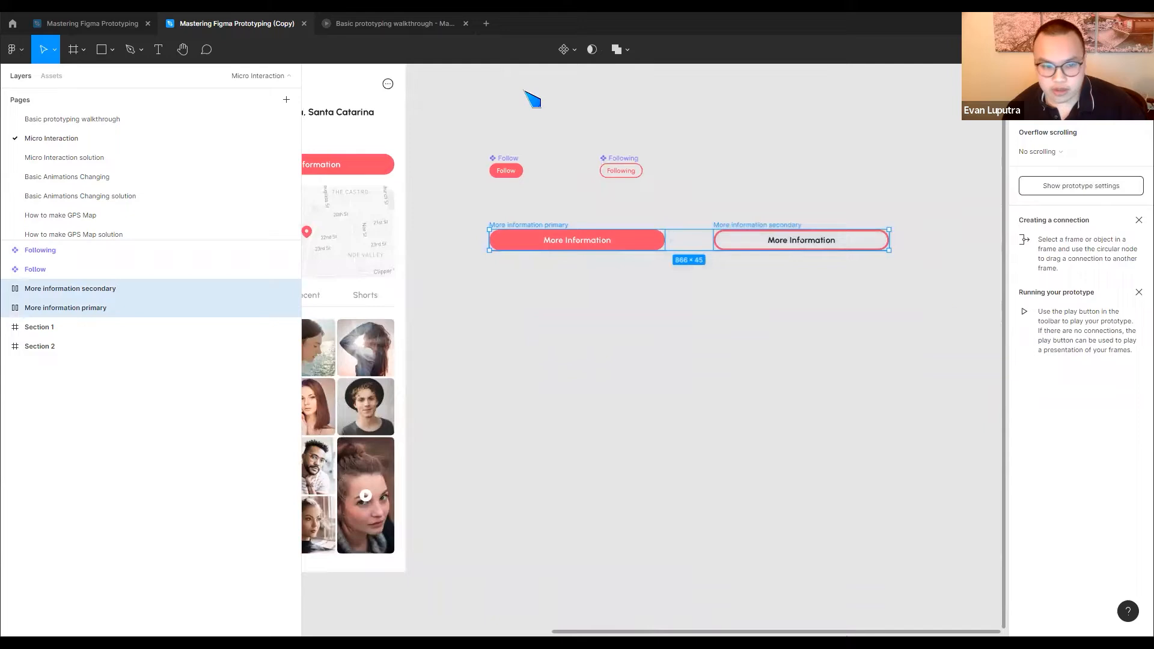
{"action": "left_click", "coordinate": [576, 52]}
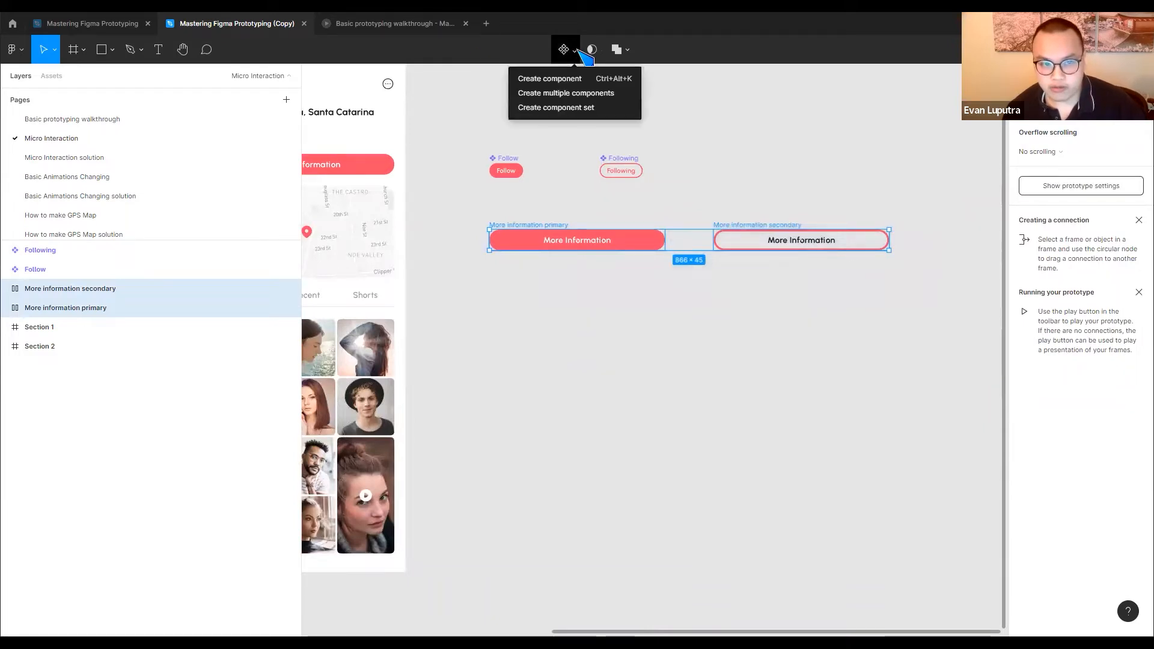
{"action": "left_click", "coordinate": [582, 94]}
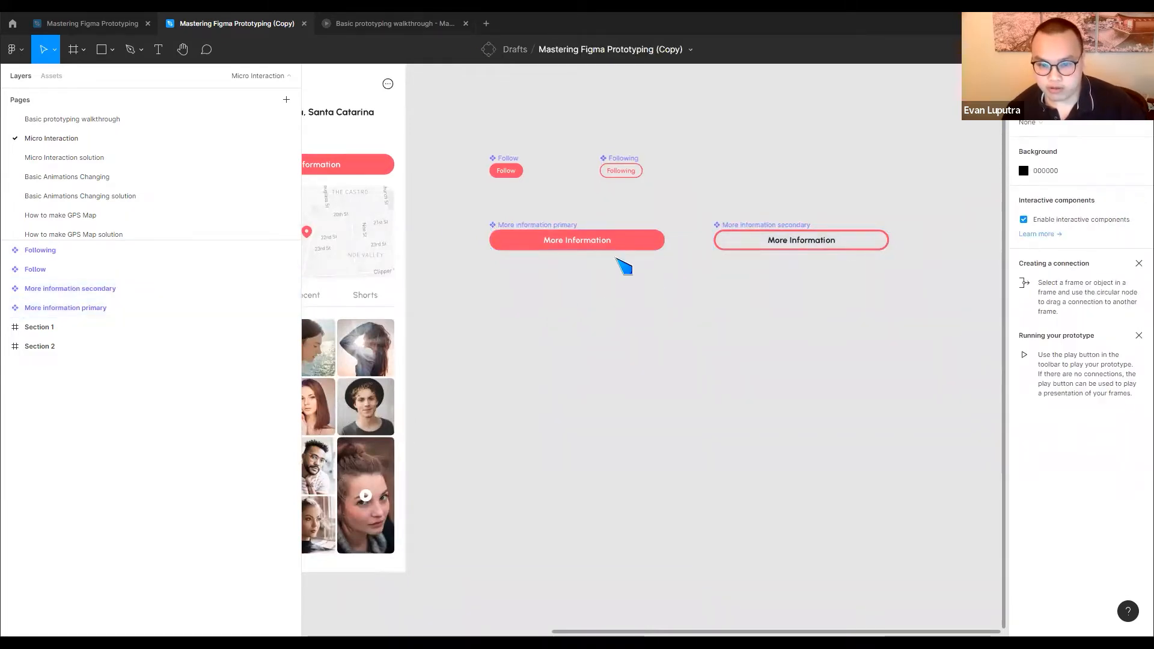
Try combining the Follow and Following components as variants, and undo the combination
{"action": "scroll", "coordinate": [744, 273], "scroll_direction": "left", "scroll_amount": 7}
{"action": "scroll", "coordinate": [744, 273], "scroll_direction": "up", "scroll_amount": 3}
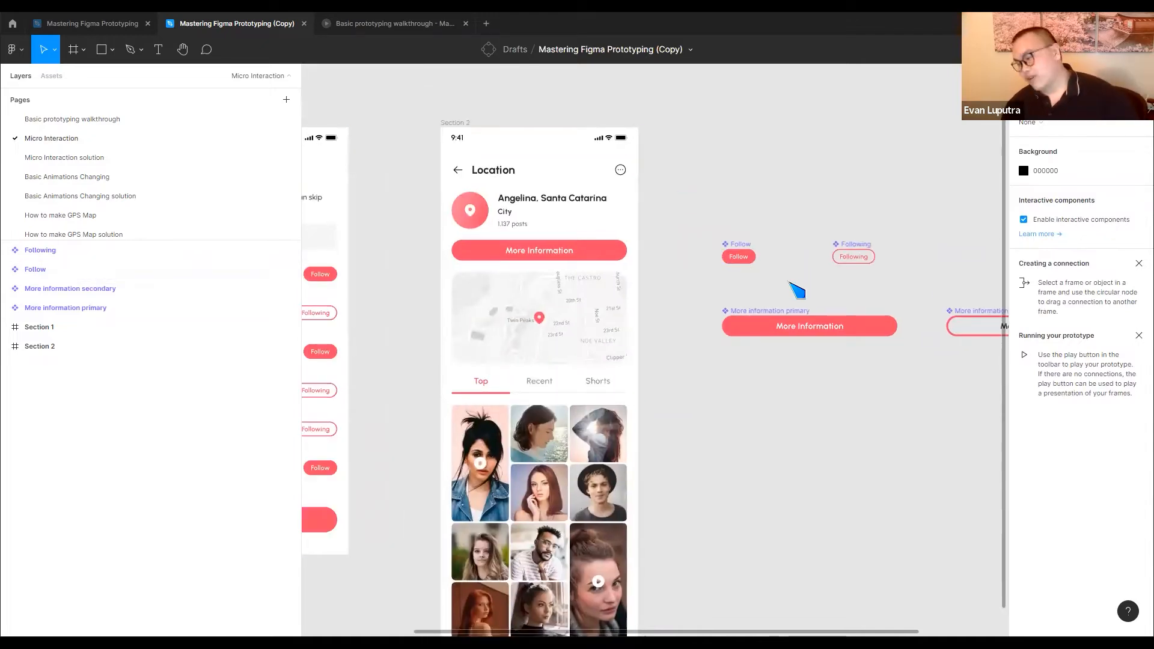
{"action": "left_click_drag", "start_coordinate": [712, 285], "coordinate": [923, 238]}
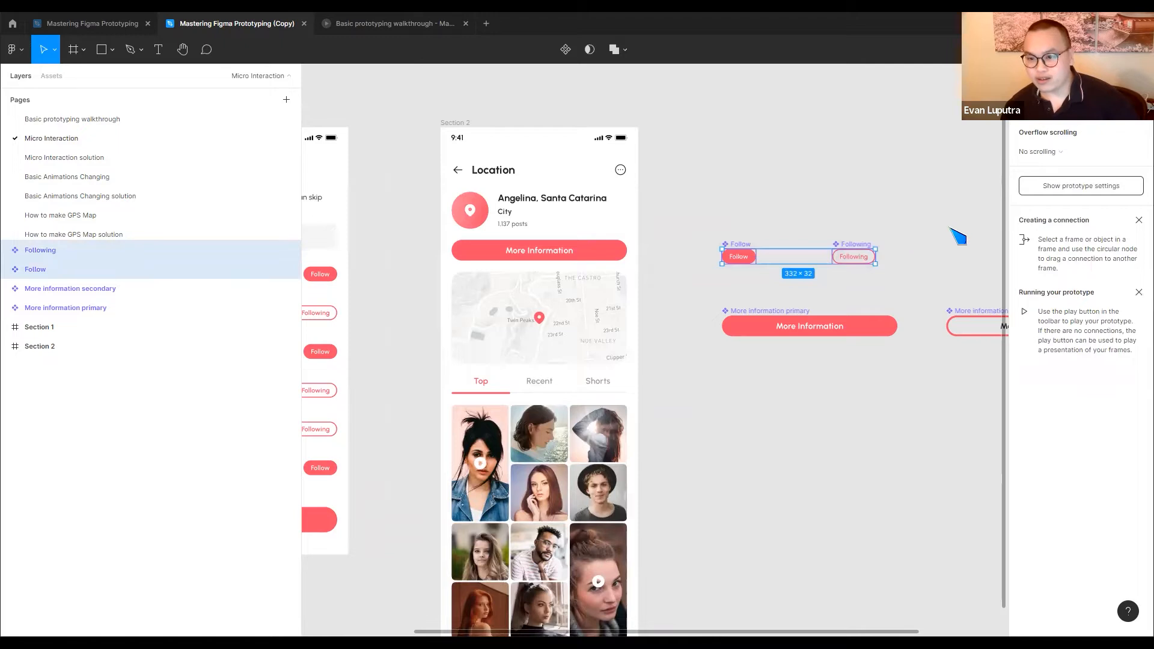
{"action": "left_click", "coordinate": [1108, 299]}
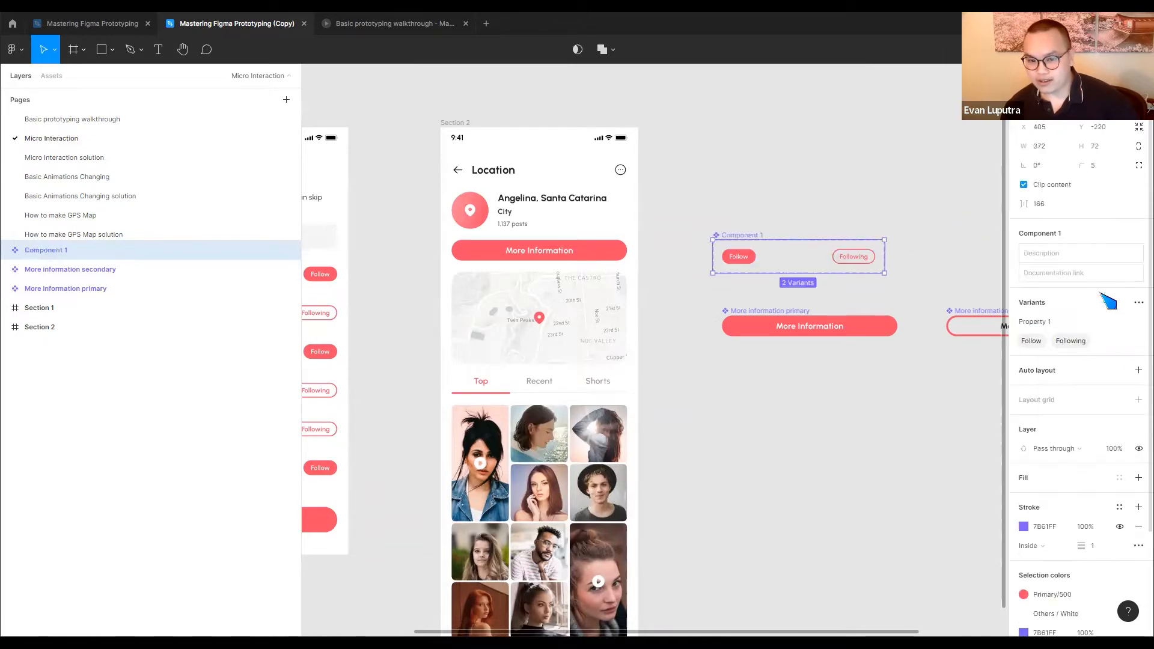
{"action": "key", "text": "ctrl+z"}
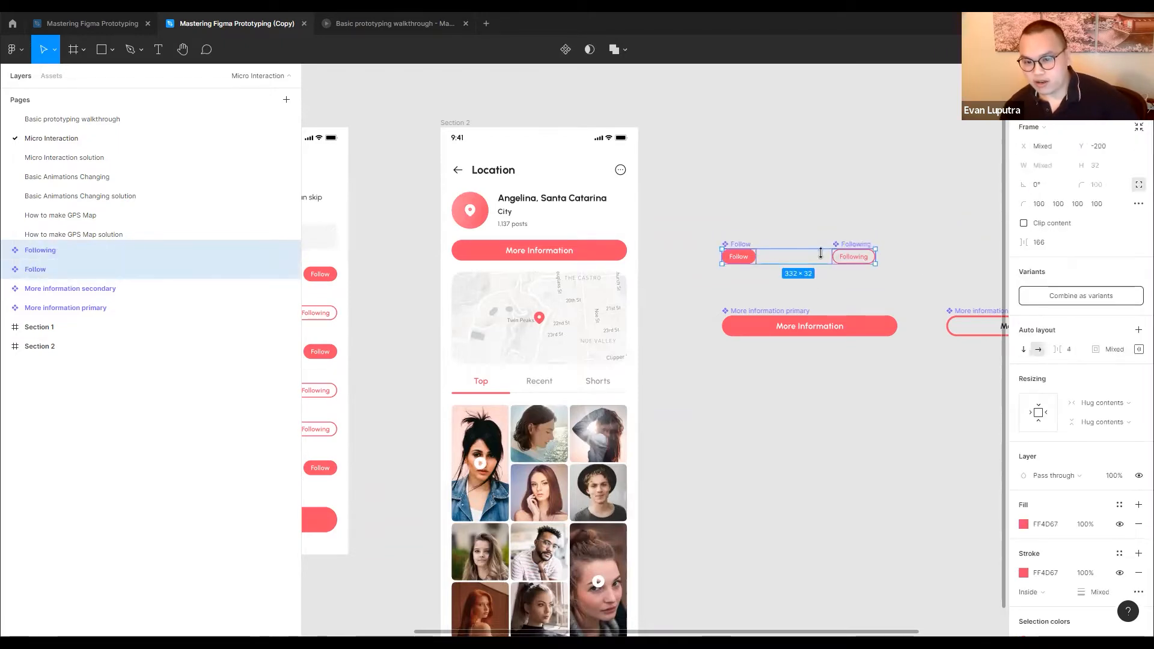
Combine the Follow and Following components as variants and move the resulting set to about X 425, Y -268
{"action": "left_click", "coordinate": [772, 288]}
{"action": "left_click_drag", "start_coordinate": [698, 280], "coordinate": [908, 236]}
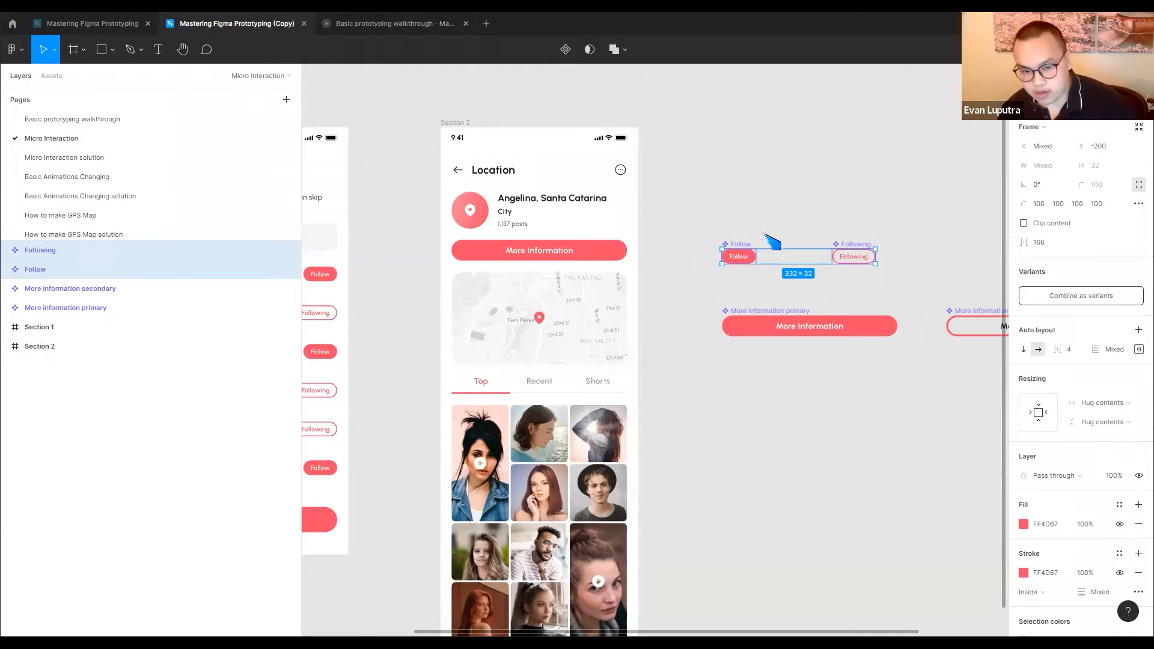
{"action": "left_click", "coordinate": [859, 243], "text": "shift"}
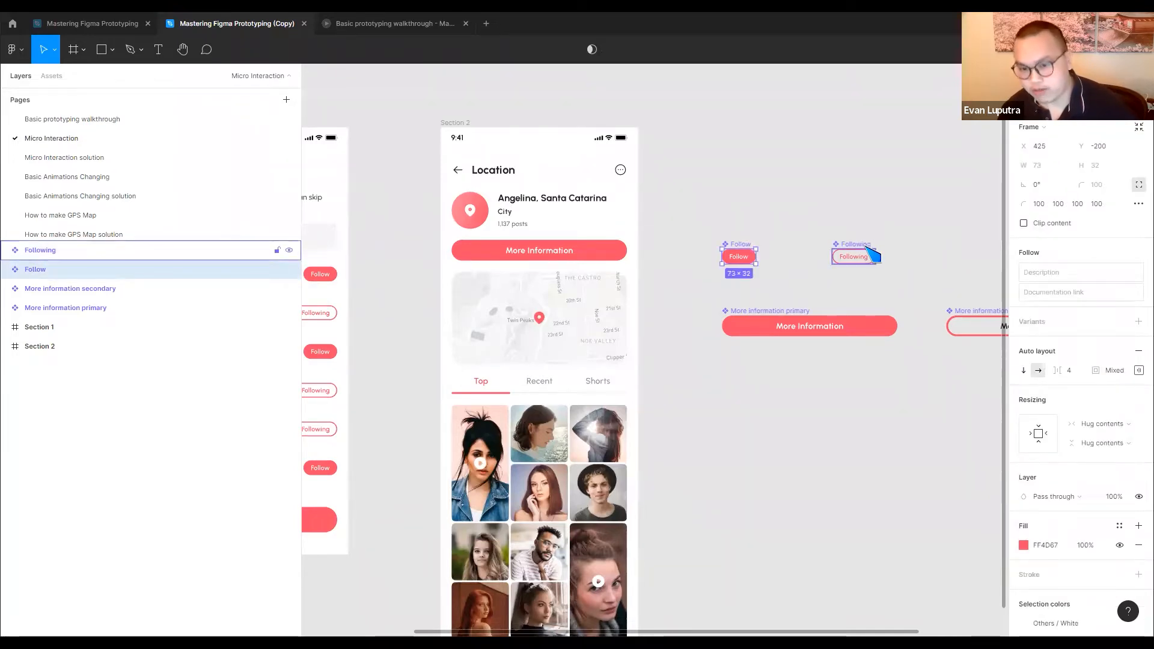
{"action": "left_click", "coordinate": [865, 255], "text": "shift"}
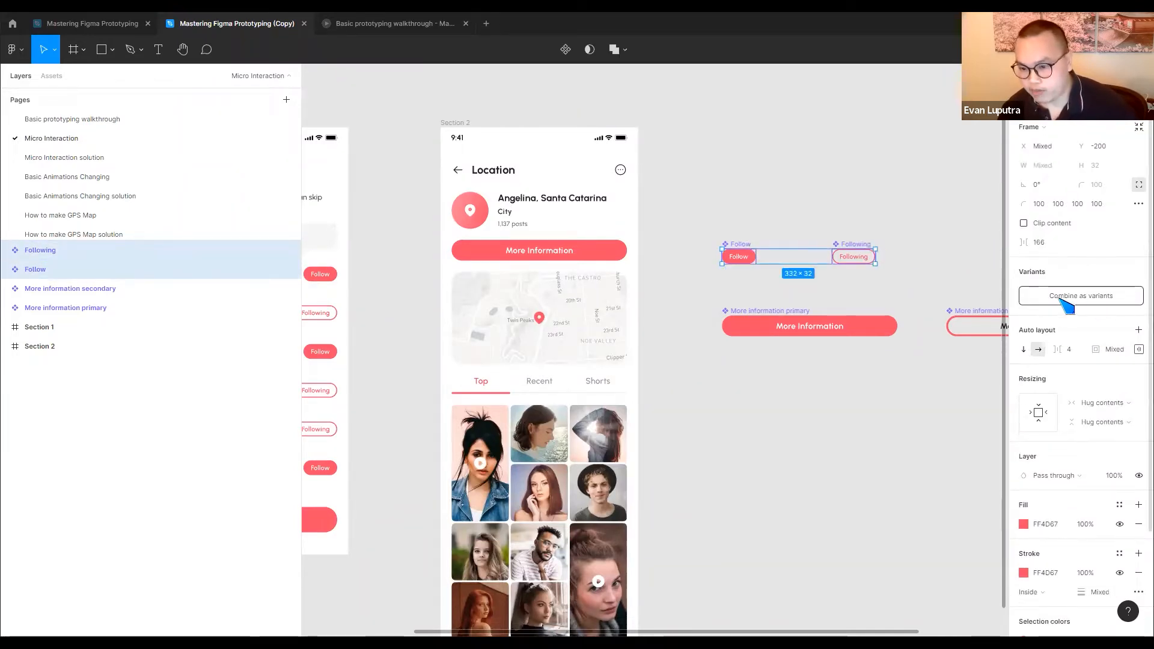
{"action": "left_click", "coordinate": [1081, 298]}
{"action": "left_click_drag", "start_coordinate": [774, 235], "coordinate": [752, 217]}
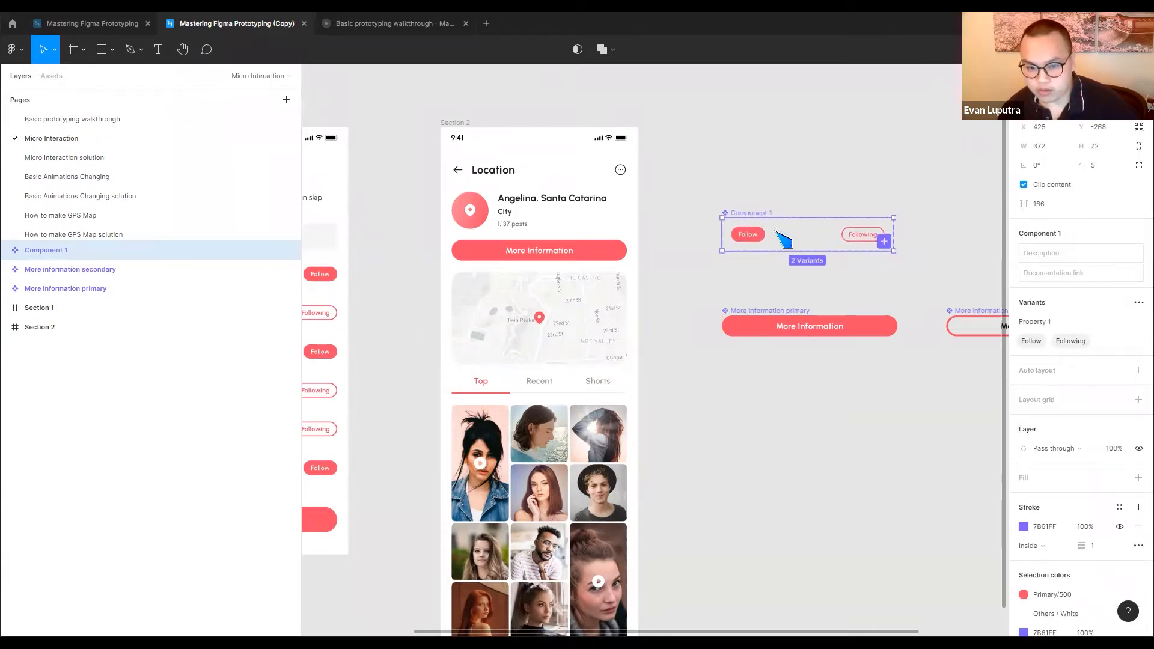
Rename the variant property of the Follow/Following component set to State
{"action": "double_click", "coordinate": [1089, 323]}
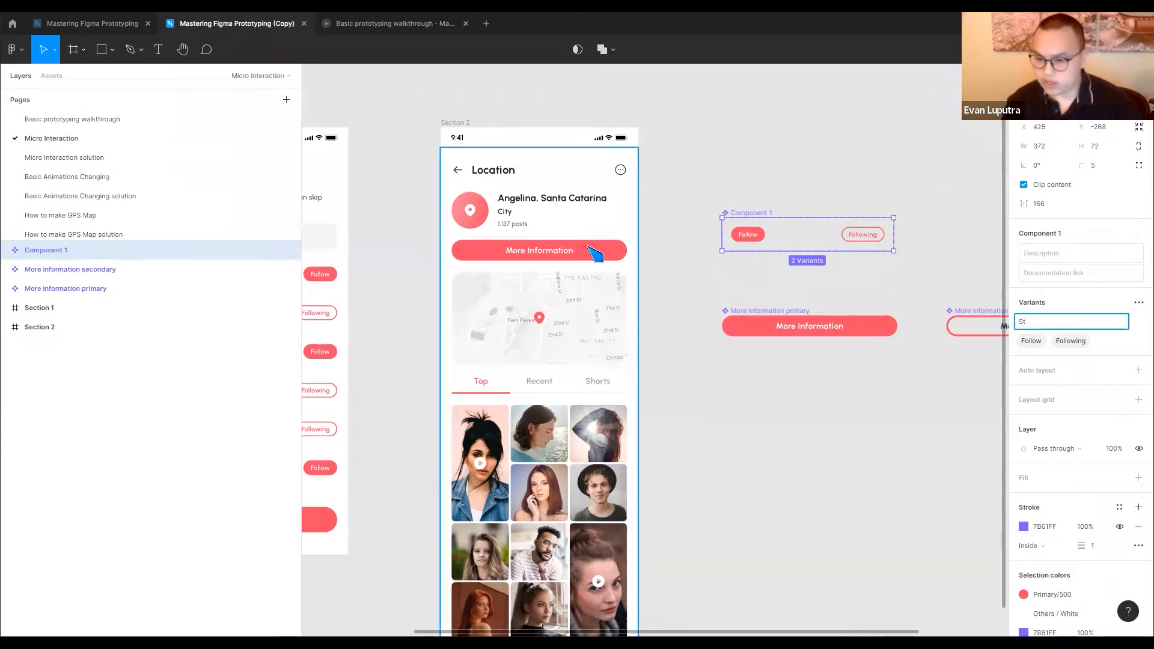
{"action": "type", "text": "State"}
{"action": "key", "text": "Return"}
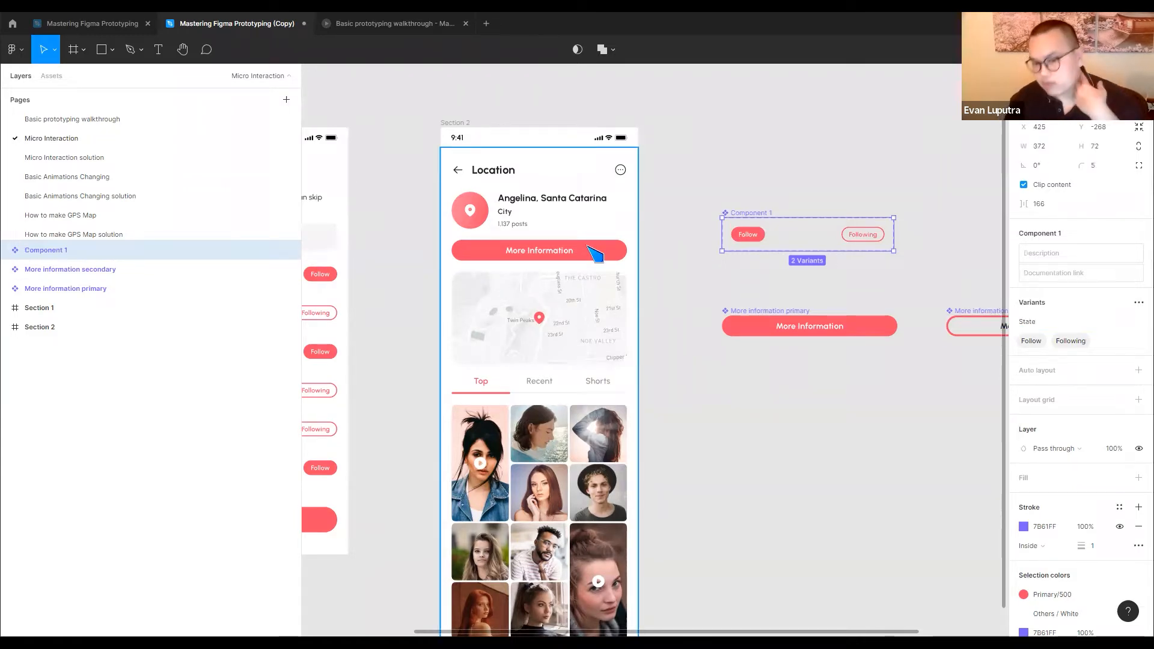
{"action": "left_click", "coordinate": [826, 285]}
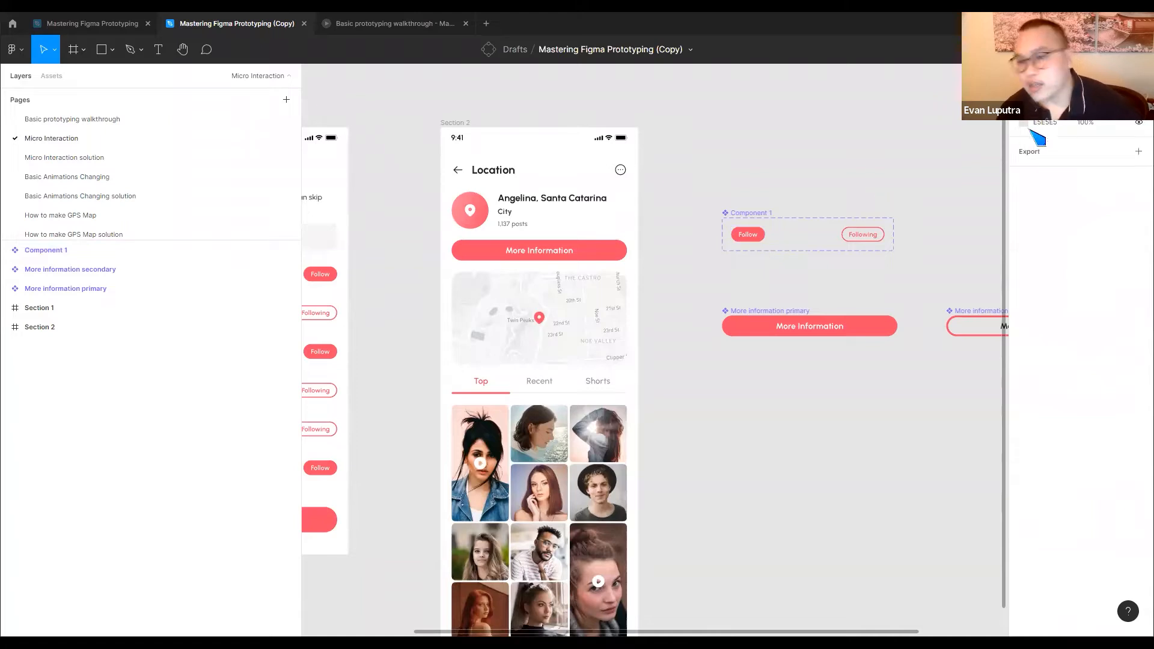
Add an on-click interaction that changes the Follow variant to the Following variant with an Instant animation
{"action": "key", "text": "shift+e"}
{"action": "left_click", "coordinate": [748, 236]}
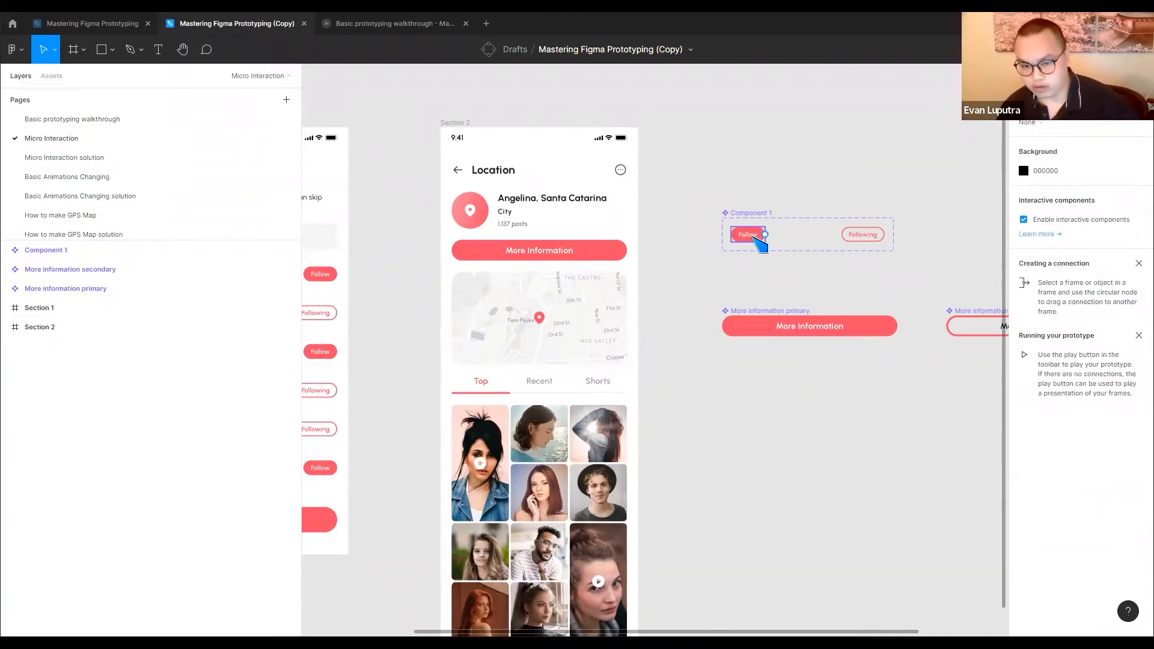
{"action": "left_click_drag", "start_coordinate": [765, 234], "coordinate": [861, 242]}
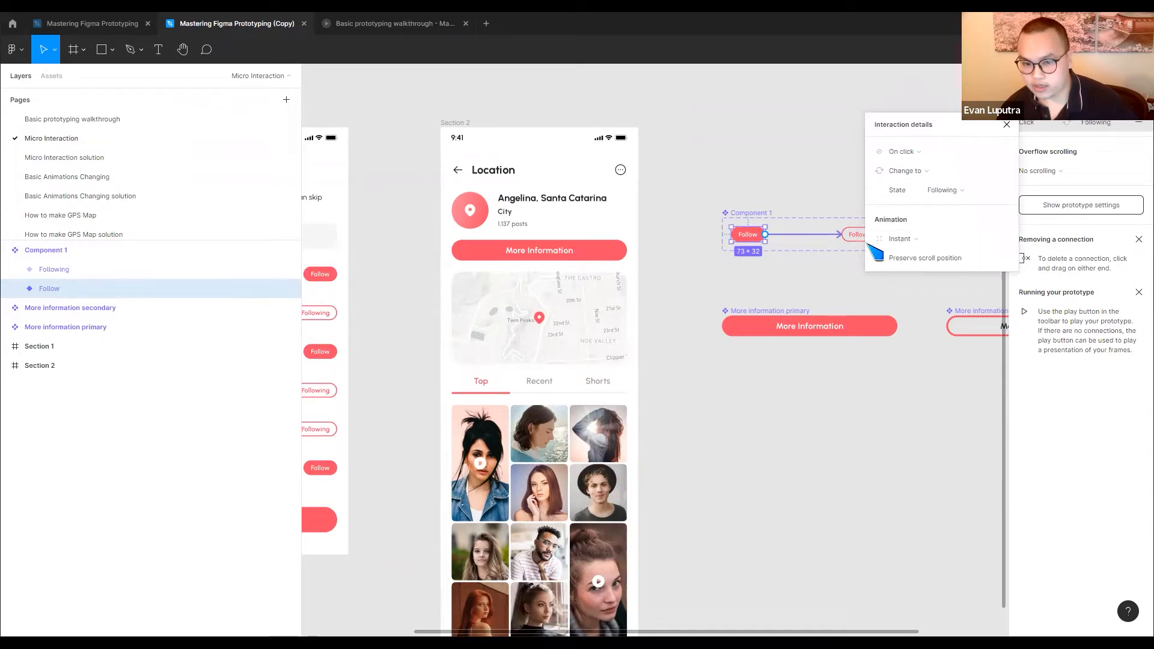
{"action": "left_click_drag", "start_coordinate": [820, 264], "coordinate": [868, 268]}
{"action": "left_click", "coordinate": [709, 291]}
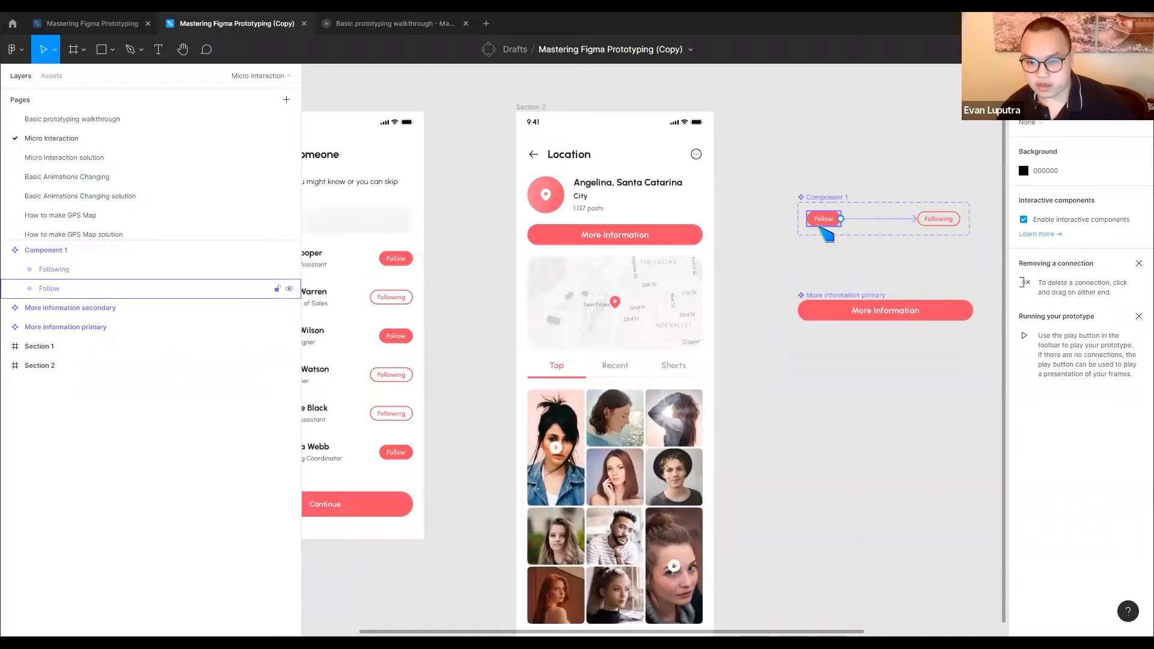
Rename the Follow/Following component set as Follow button
{"action": "left_click", "coordinate": [826, 198]}
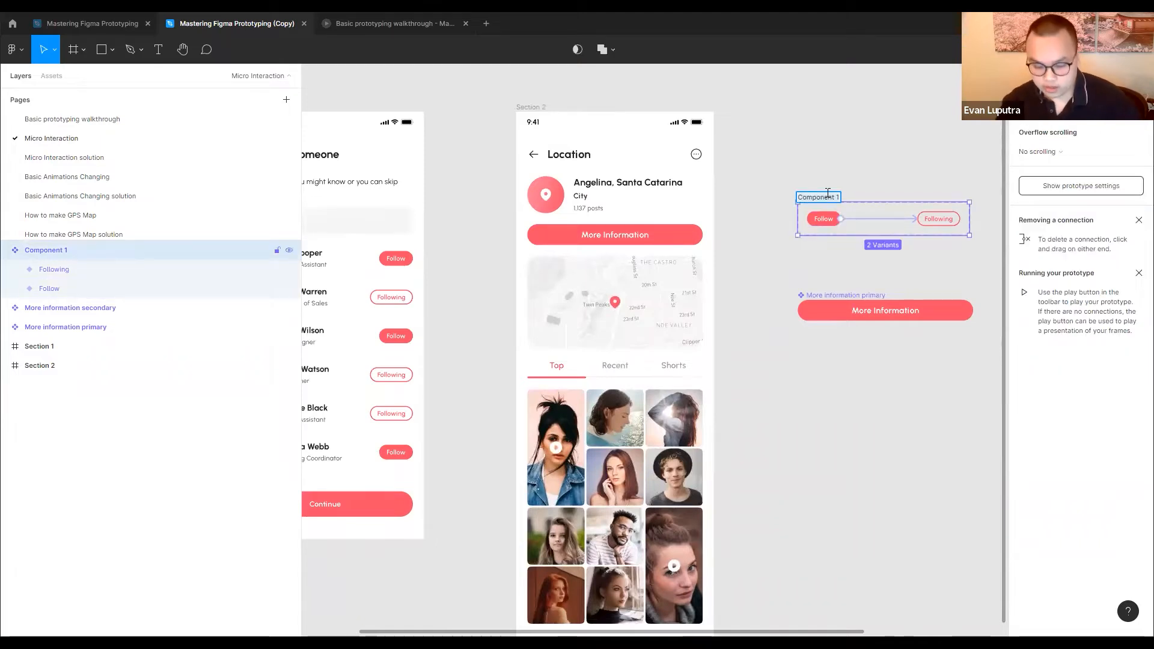
{"action": "type", "text": "Follow c"}
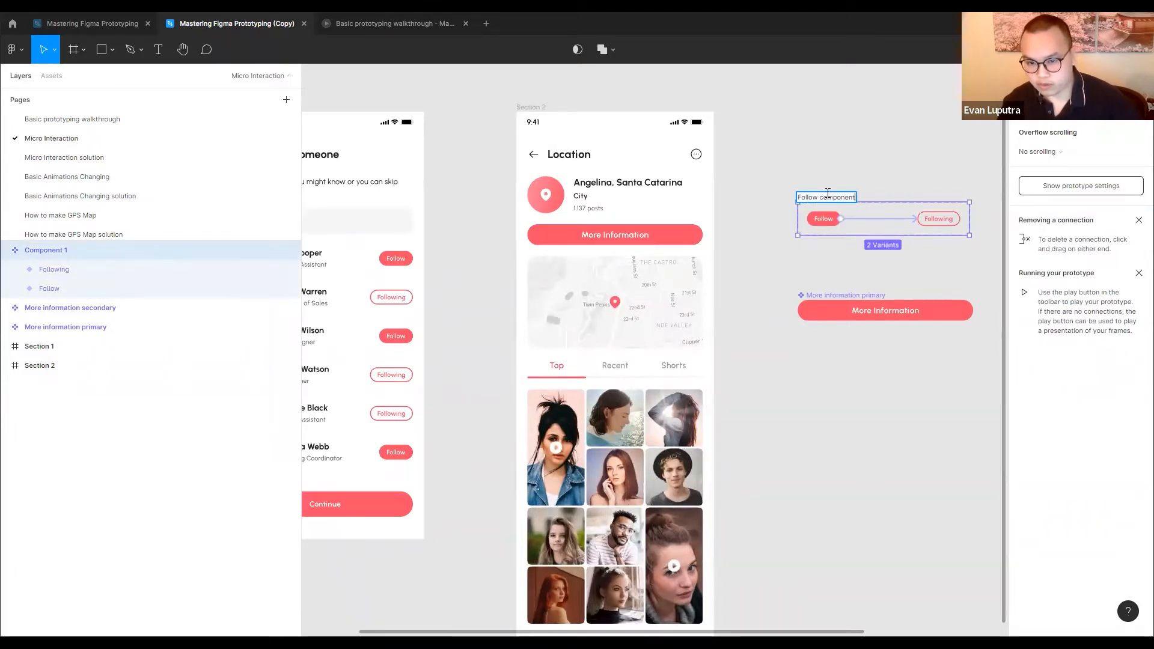
{"action": "key", "text": "BackSpace"}
{"action": "type", "text": "ut"}
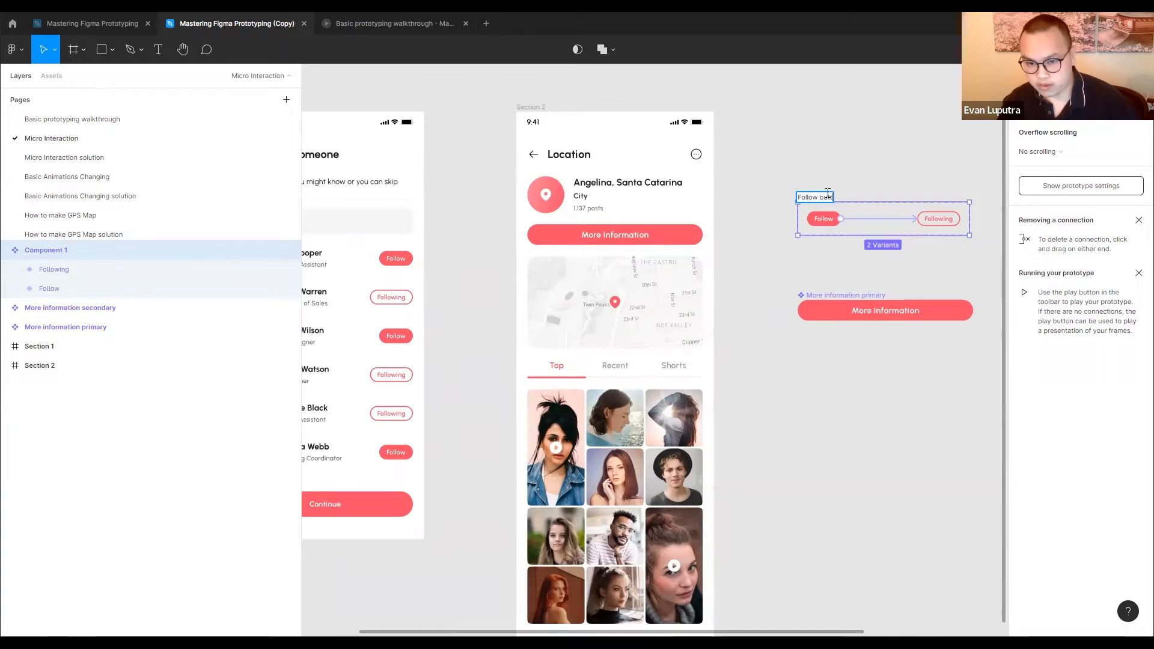
{"action": "type", "text": "ton"}
{"action": "key", "text": "Return"}
Place an instance of the Follow variant in the first account row of Section 1 and delete the original Follow chip
{"action": "scroll", "coordinate": [814, 288], "scroll_direction": "left", "scroll_amount": 3}
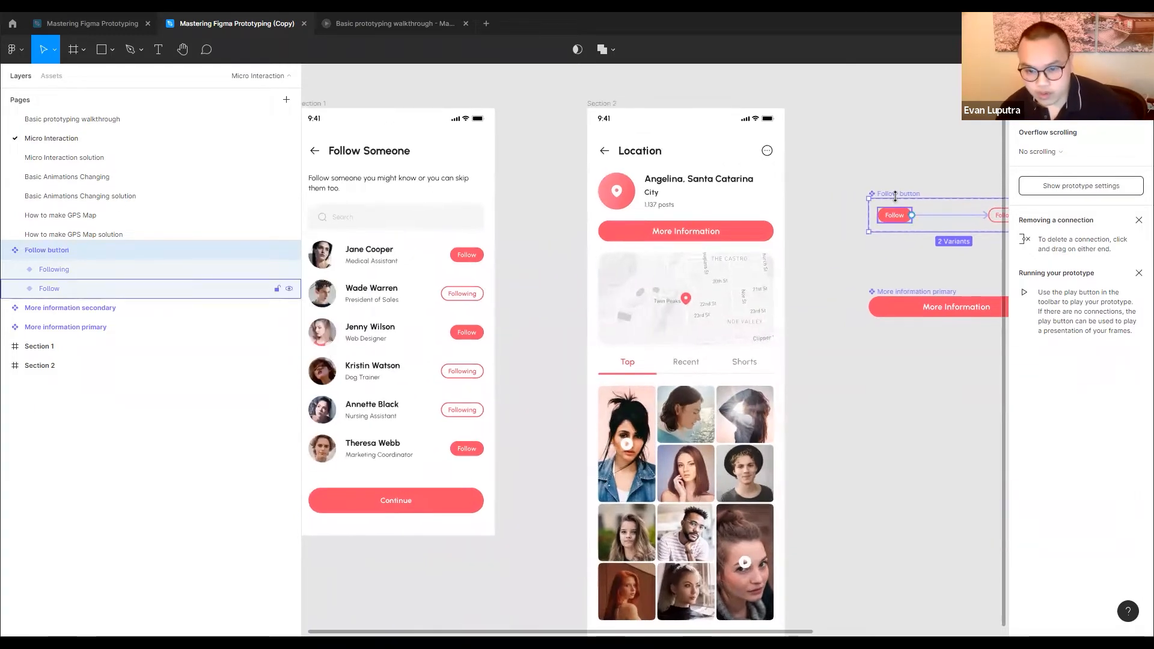
{"action": "left_click", "coordinate": [896, 216]}
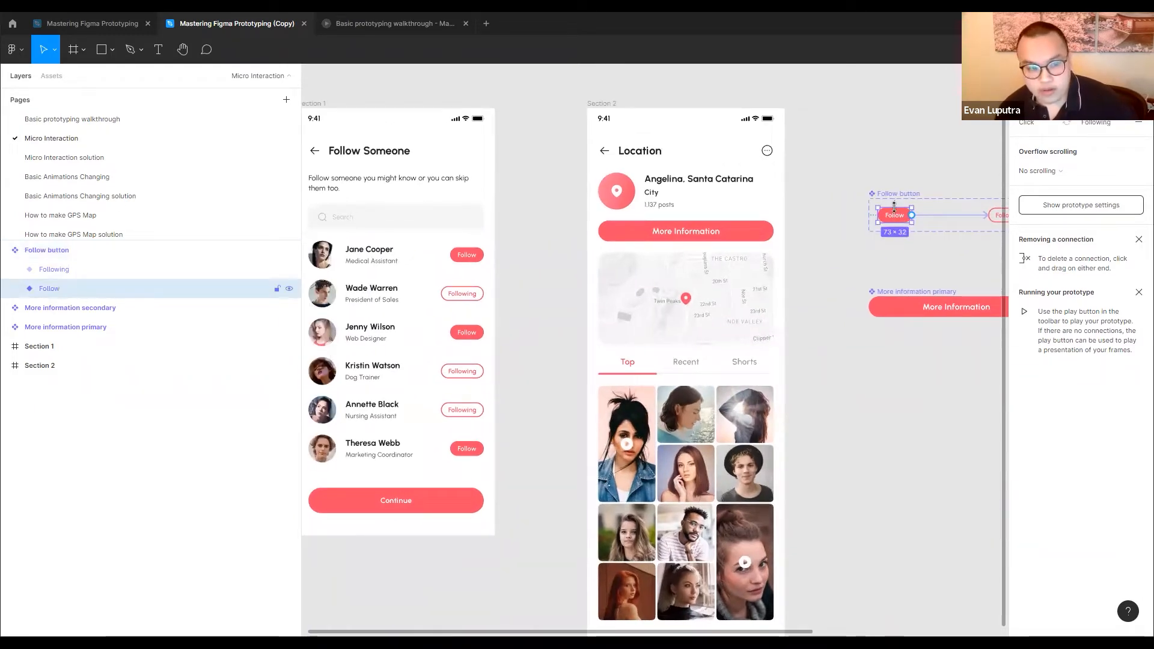
{"action": "mouse_move", "coordinate": [901, 218]}
{"action": "left_mouse_down"}
{"action": "mouse_move", "coordinate": [892, 253]}
{"action": "mouse_move", "coordinate": [902, 255]}
{"action": "mouse_move", "coordinate": [881, 274]}
{"action": "mouse_move", "coordinate": [460, 265]}
{"action": "mouse_move", "coordinate": [497, 272]}
{"action": "left_mouse_up"}
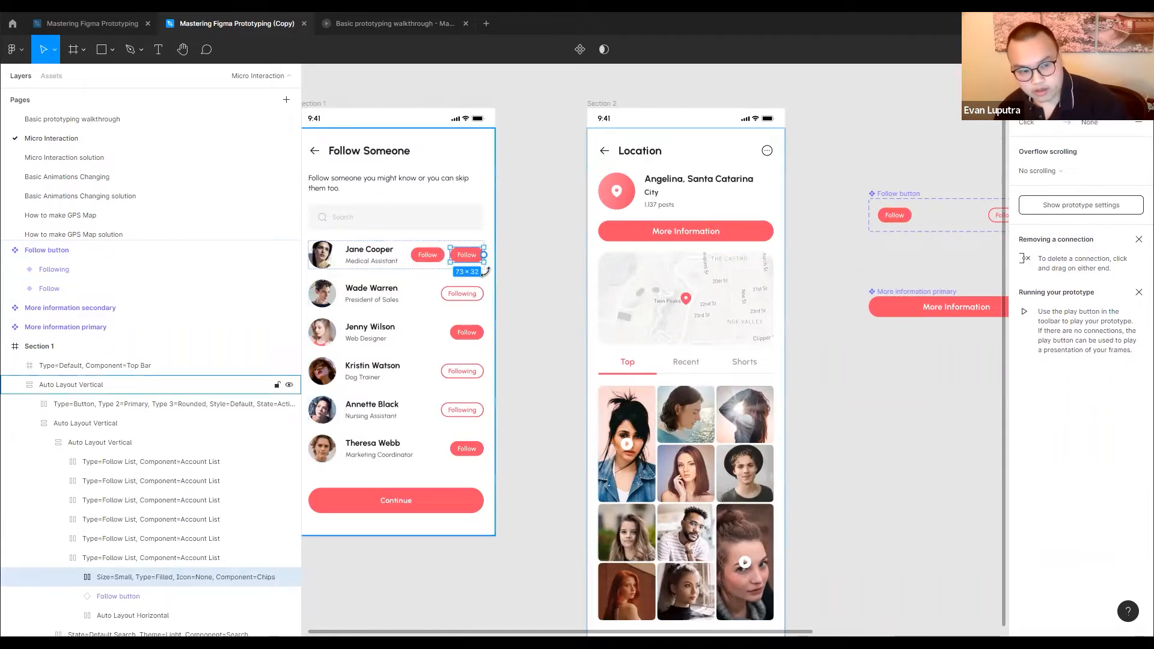
{"action": "key", "text": "Delete"}
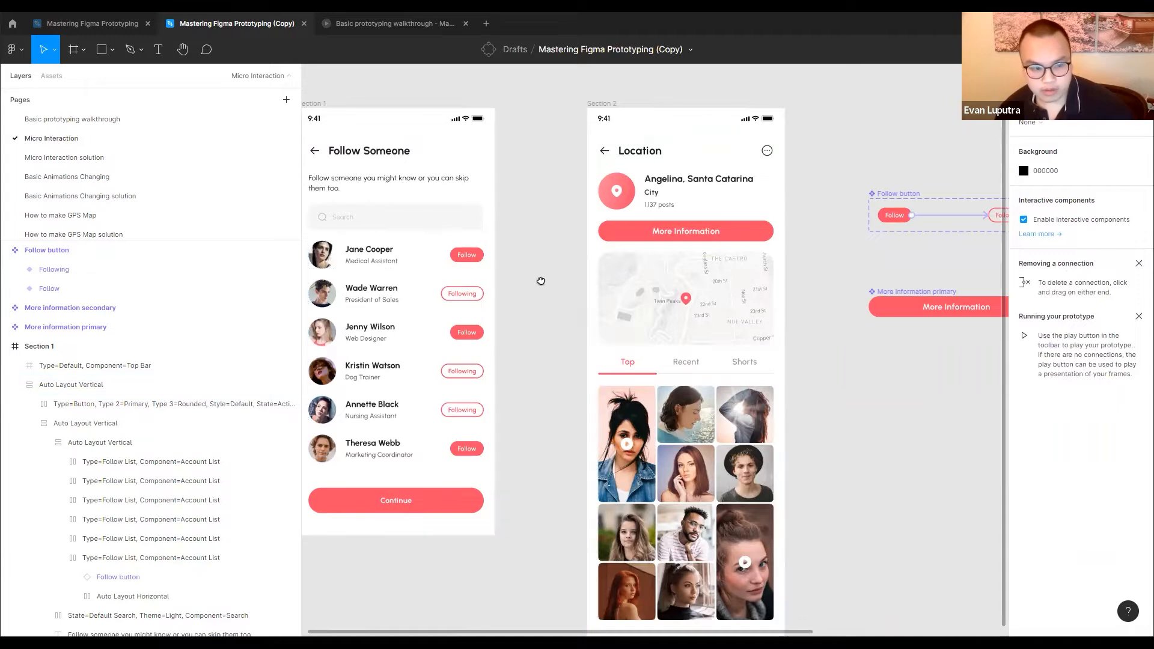
{"action": "left_click_drag", "start_coordinate": [541, 281], "coordinate": [643, 274]}
{"action": "left_click", "coordinate": [594, 260]}
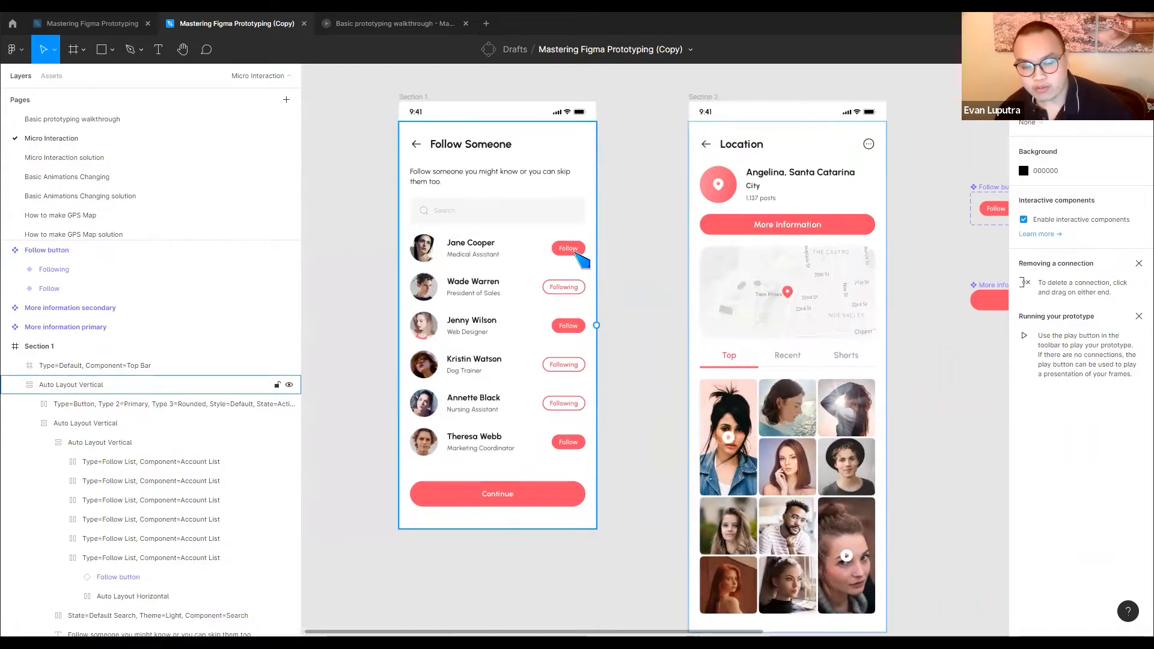
{"action": "left_click", "coordinate": [653, 253]}
{"action": "left_click", "coordinate": [581, 263]}
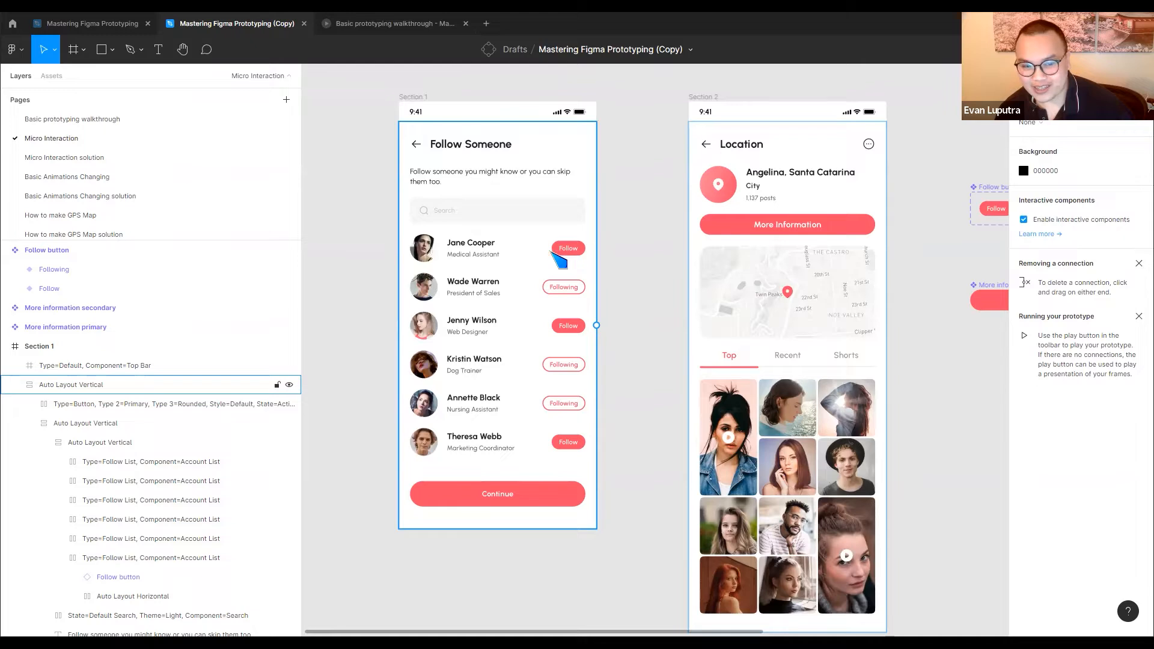
{"action": "scroll", "coordinate": [799, 290], "scroll_direction": "right", "scroll_amount": 5}
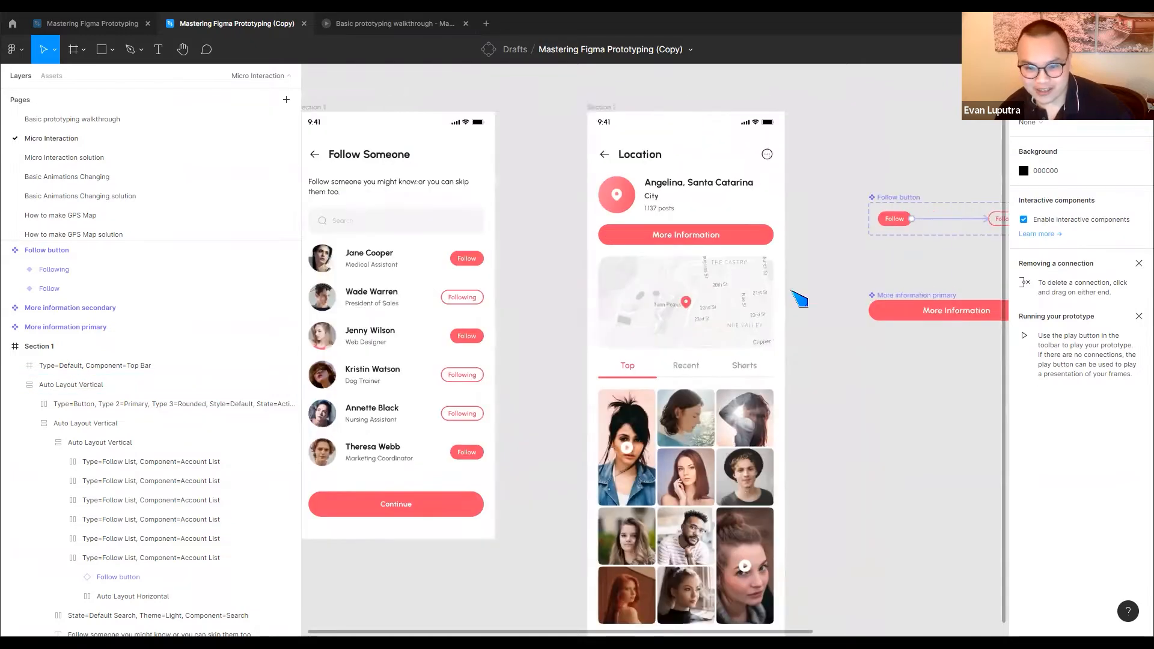
{"action": "scroll", "coordinate": [730, 250], "scroll_direction": "left", "scroll_amount": 5}
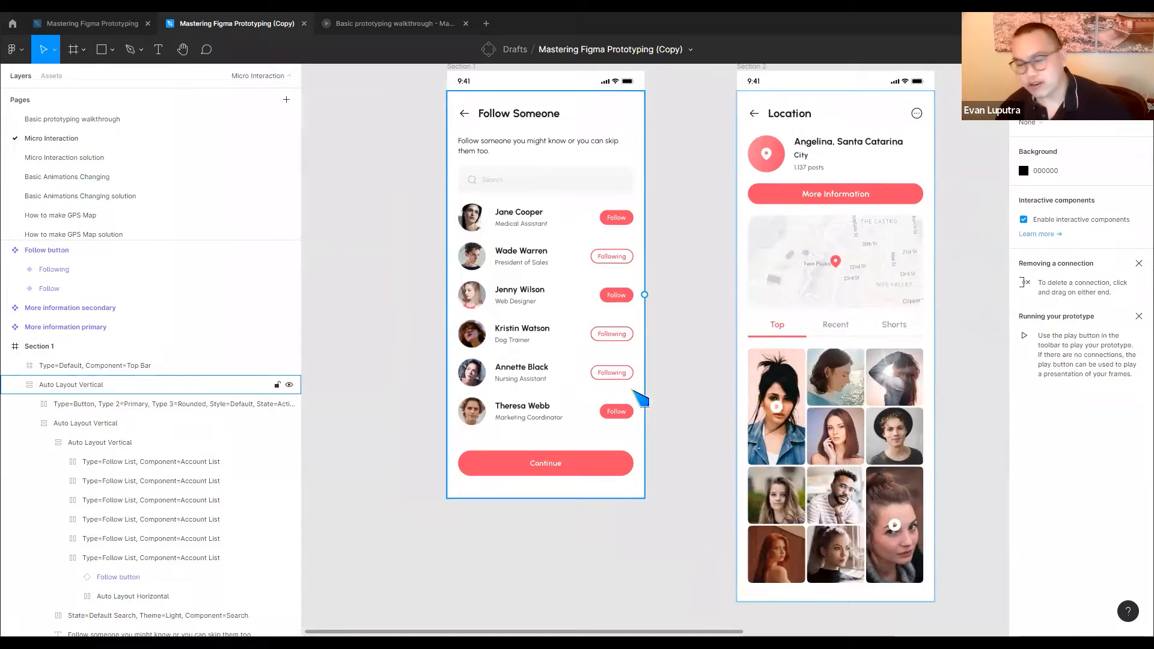
{"action": "left_click_drag", "start_coordinate": [671, 248], "coordinate": [678, 316]}
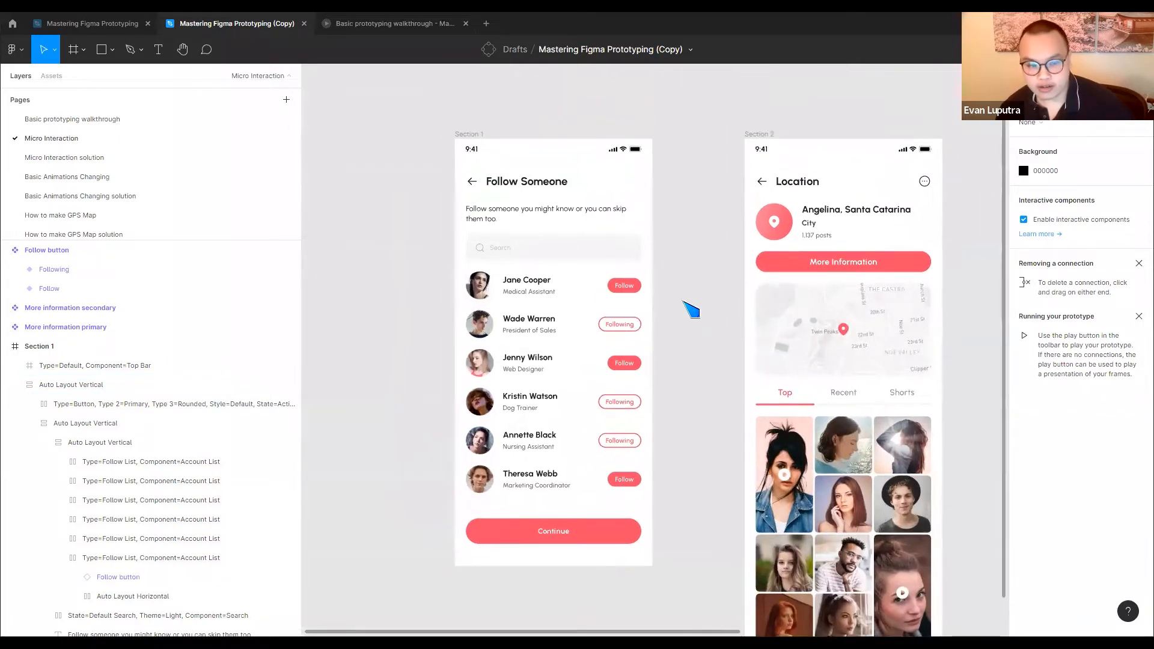
Open a prototype preview from the Section 1 frame, return to the design file and check the frame's design and prototype settings
{"action": "left_click", "coordinate": [475, 135]}
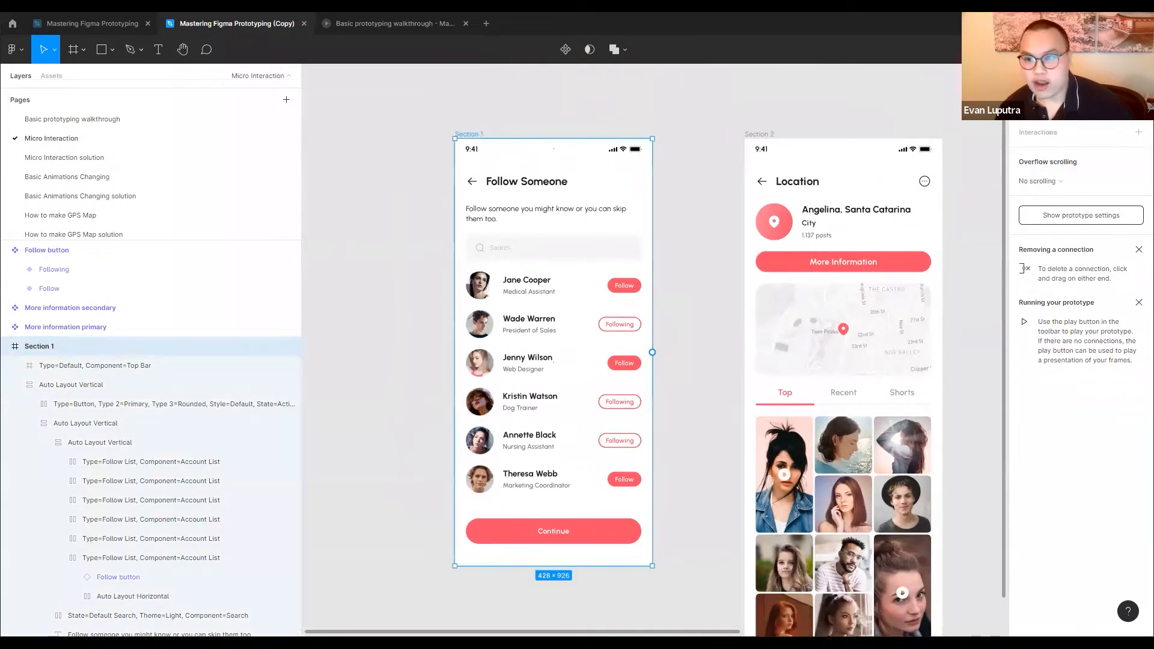
{"action": "key", "text": "ctrl+alt+Return"}
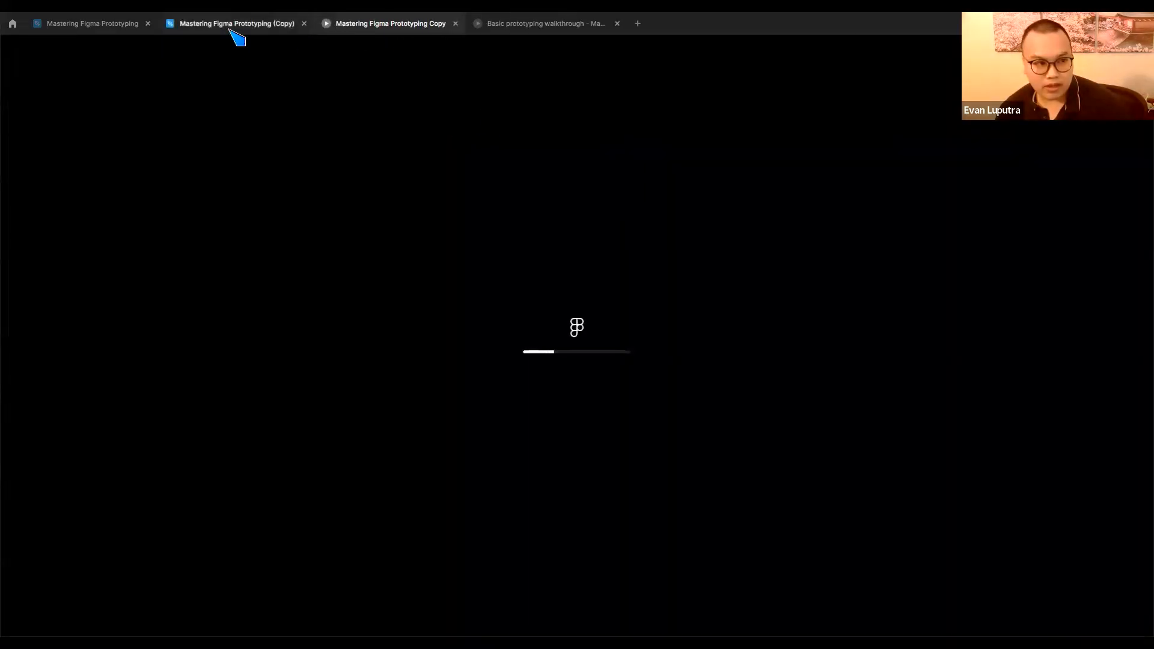
{"action": "left_click", "coordinate": [232, 24]}
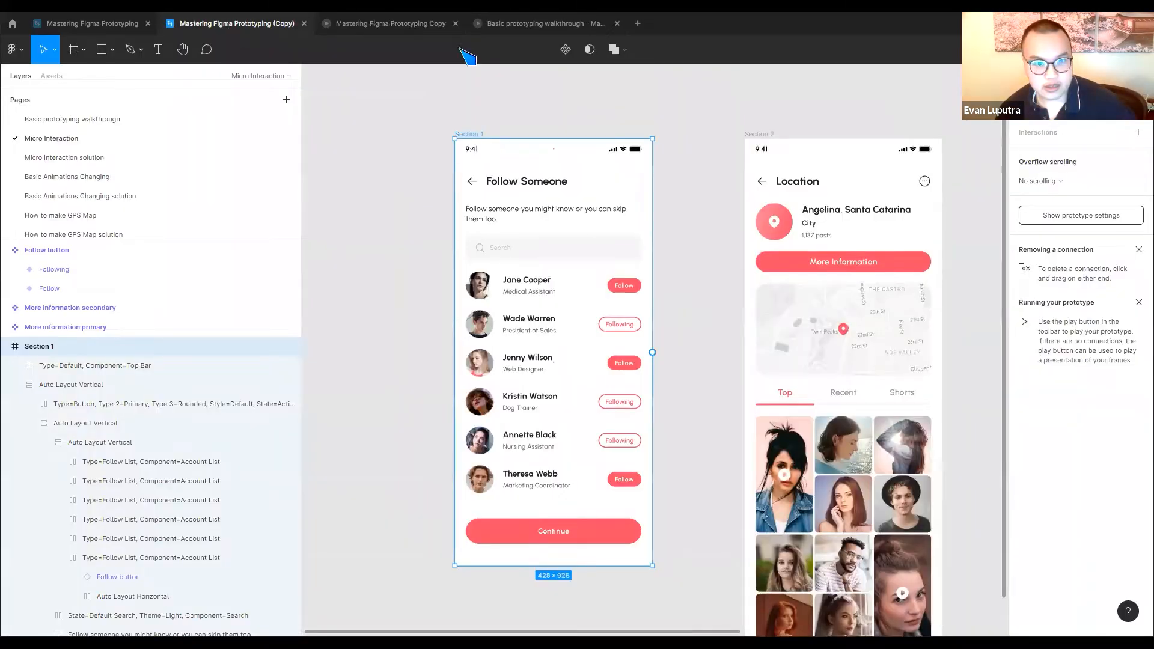
{"action": "left_click", "coordinate": [1030, 76]}
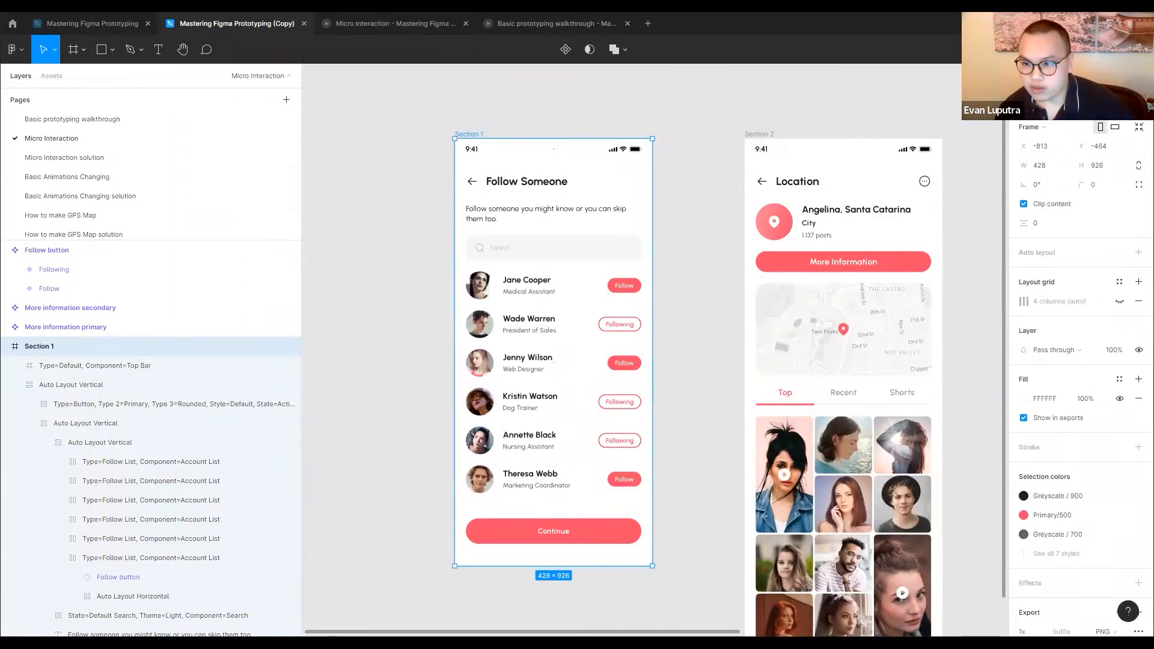
{"action": "left_click", "coordinate": [1067, 76]}
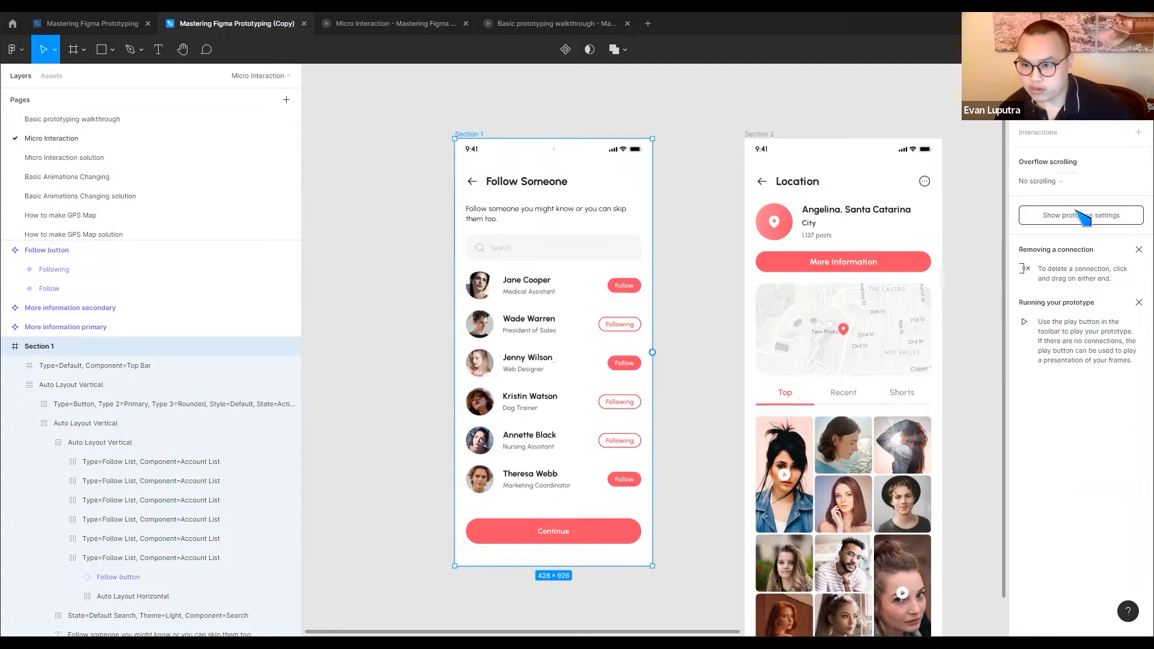
Connect the Section 1 frame to Section 2 with an on-click Push navigation, and close the open prototype previews
{"action": "left_click_drag", "start_coordinate": [652, 353], "coordinate": [746, 402]}
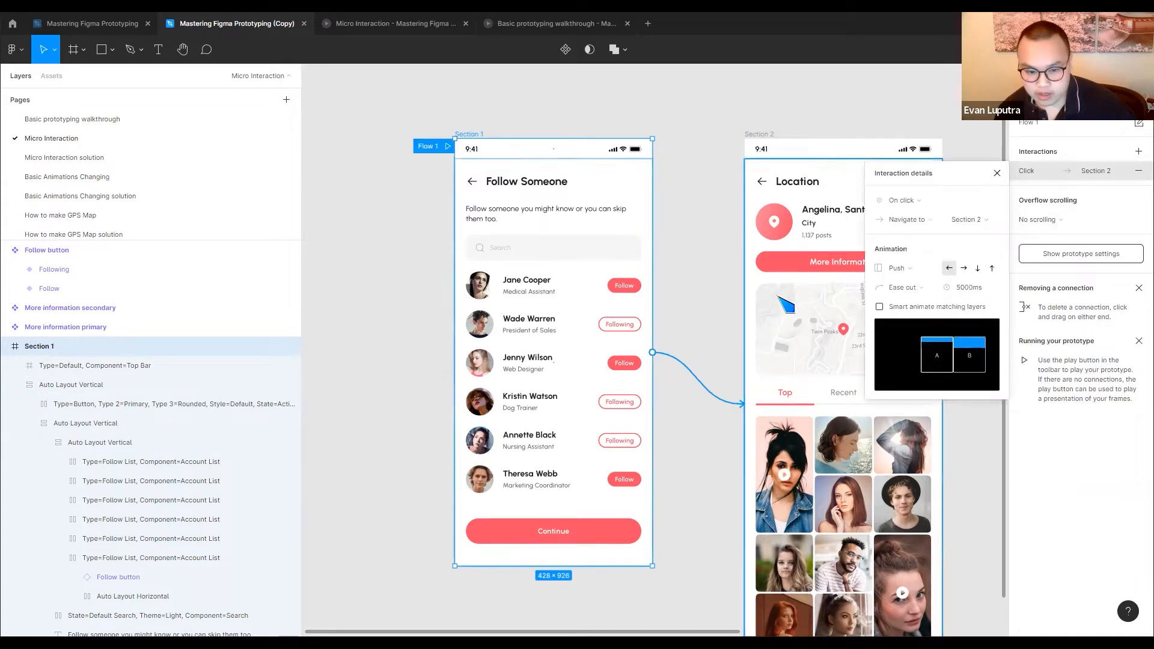
{"action": "left_click", "coordinate": [430, 148]}
{"action": "left_click", "coordinate": [468, 24]}
{"action": "left_click", "coordinate": [466, 24]}
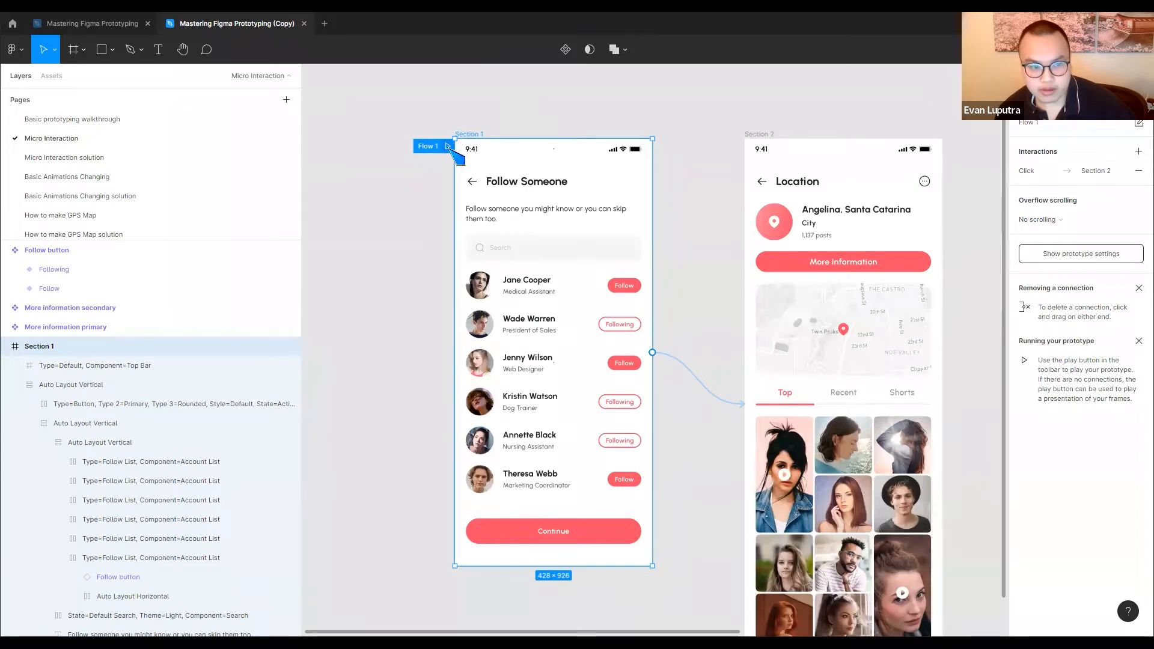
Preview Flow 1 and test the Follow buttons in the first and third account rows
{"action": "left_click", "coordinate": [447, 148]}
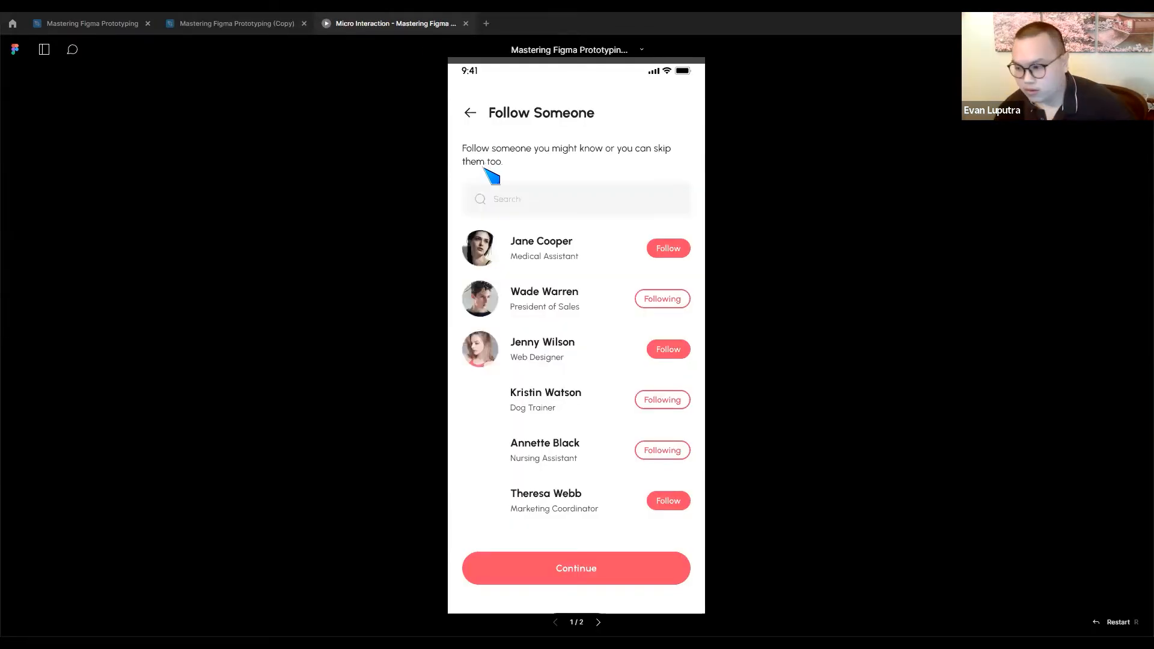
{"action": "left_click", "coordinate": [676, 253]}
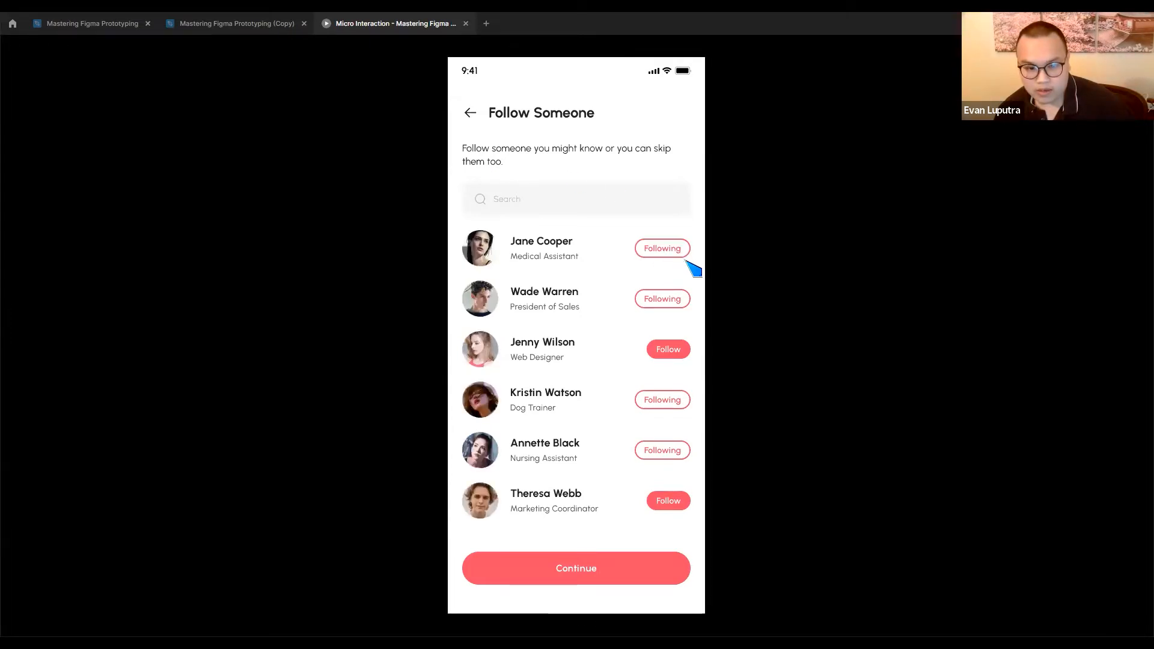
{"action": "left_click", "coordinate": [674, 351]}
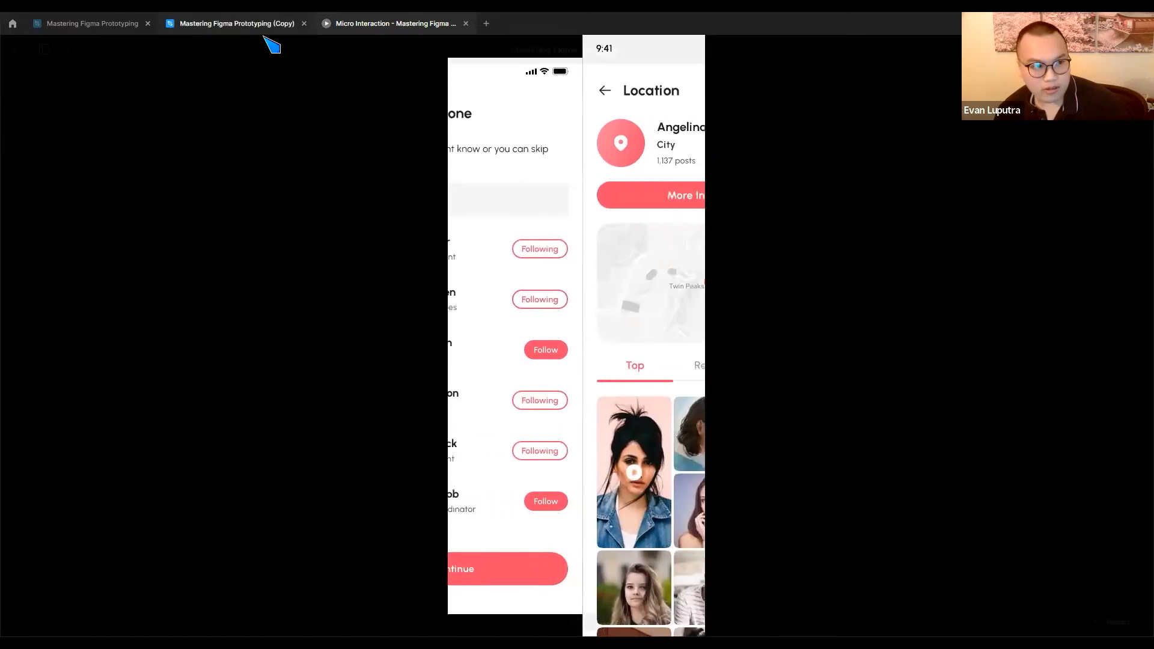
Set the duration of the Push transition from Section 1 to Section 2 to 300 ms
{"action": "left_click", "coordinate": [266, 35]}
{"action": "left_click", "coordinate": [696, 375]}
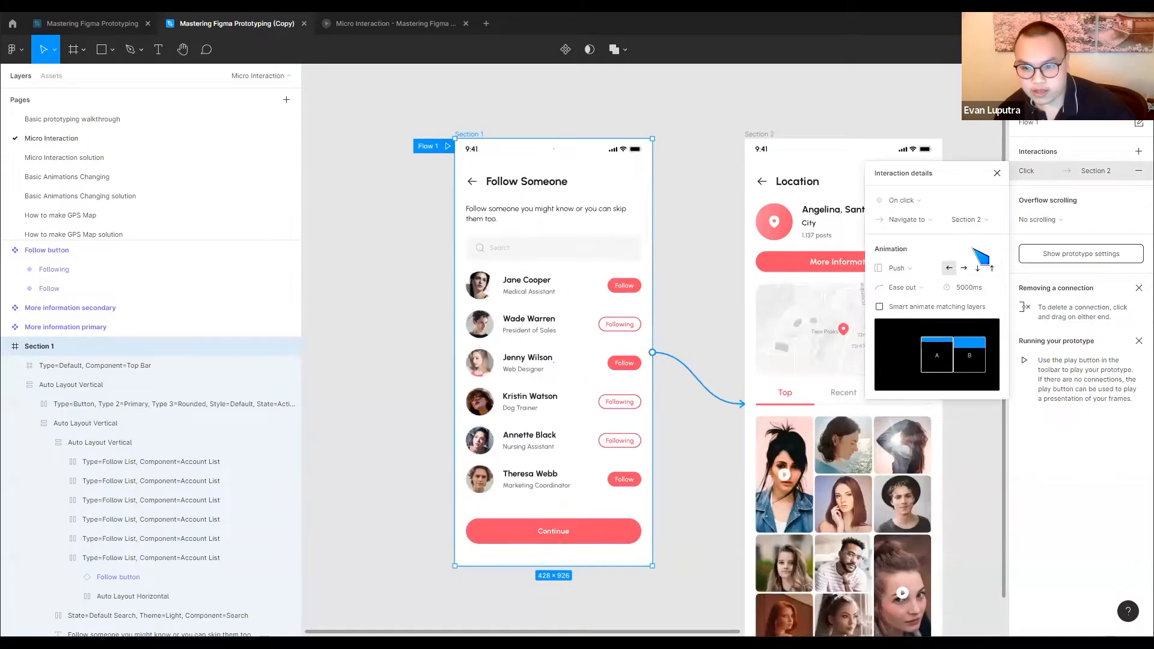
{"action": "left_click", "coordinate": [967, 288]}
{"action": "type", "text": "300"}
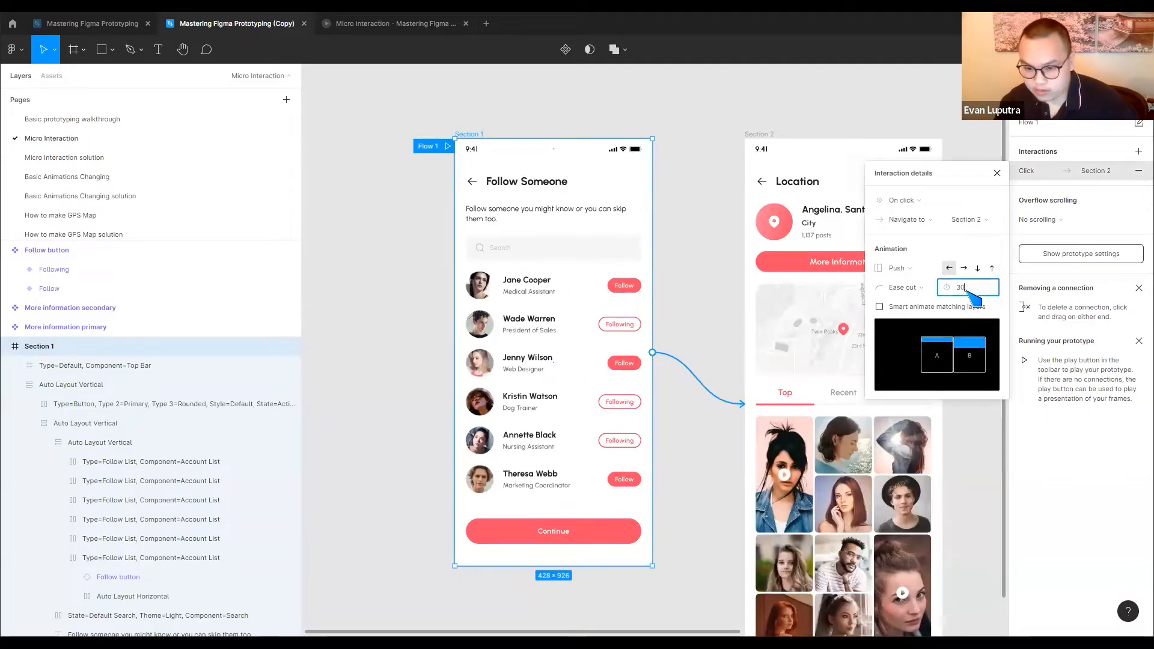
{"action": "key", "text": "Return"}
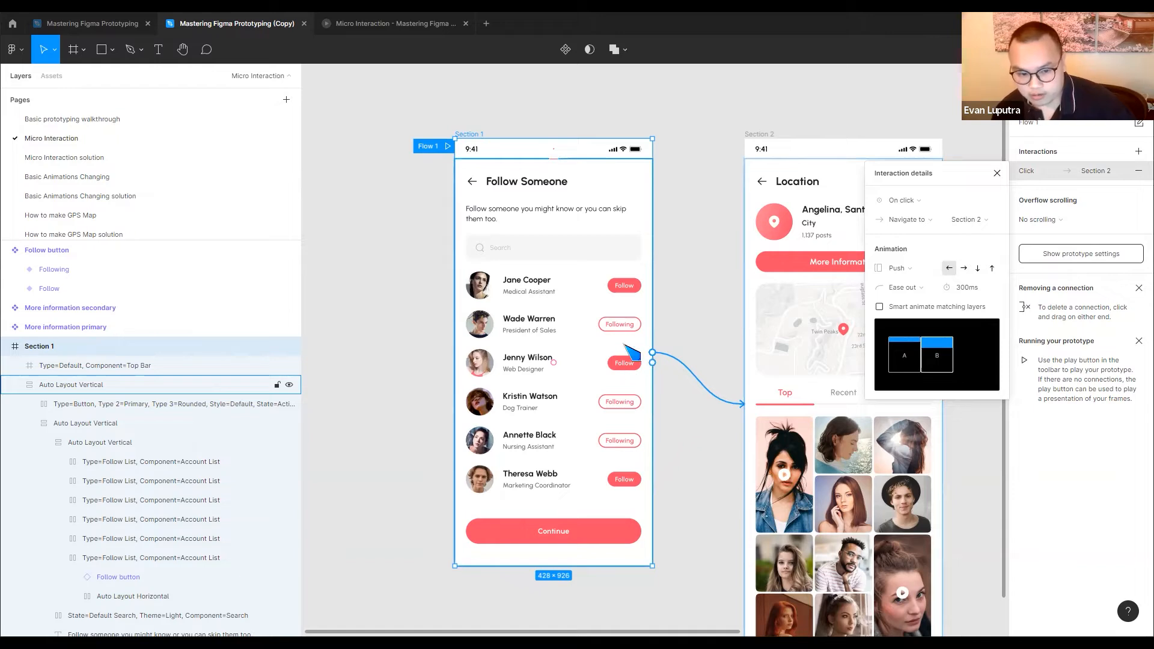
Select the Follow button instance in the first account row and examine its interaction alongside the Follow button component set
{"action": "scroll", "coordinate": [631, 354], "scroll_direction": "right", "scroll_amount": 10}
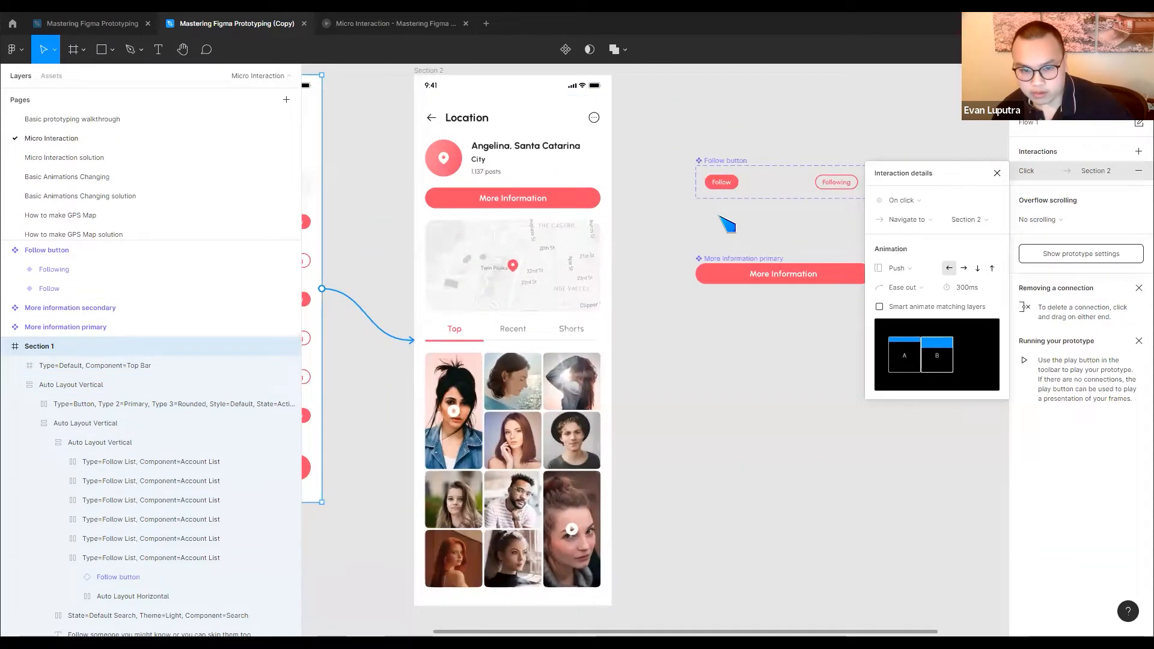
{"action": "scroll", "coordinate": [715, 223], "scroll_direction": "left", "scroll_amount": 5}
{"action": "double_click", "coordinate": [445, 226]}
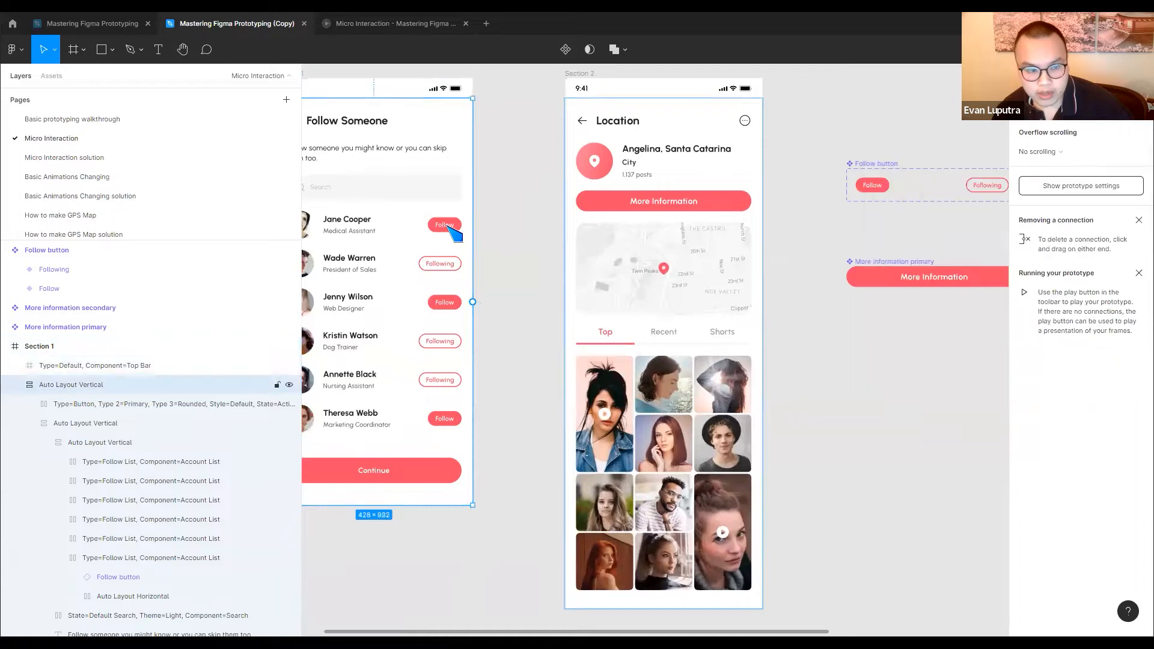
{"action": "double_click", "coordinate": [445, 226]}
{"action": "double_click", "coordinate": [445, 226]}
{"action": "scroll", "coordinate": [784, 241], "scroll_direction": "right", "scroll_amount": 5}
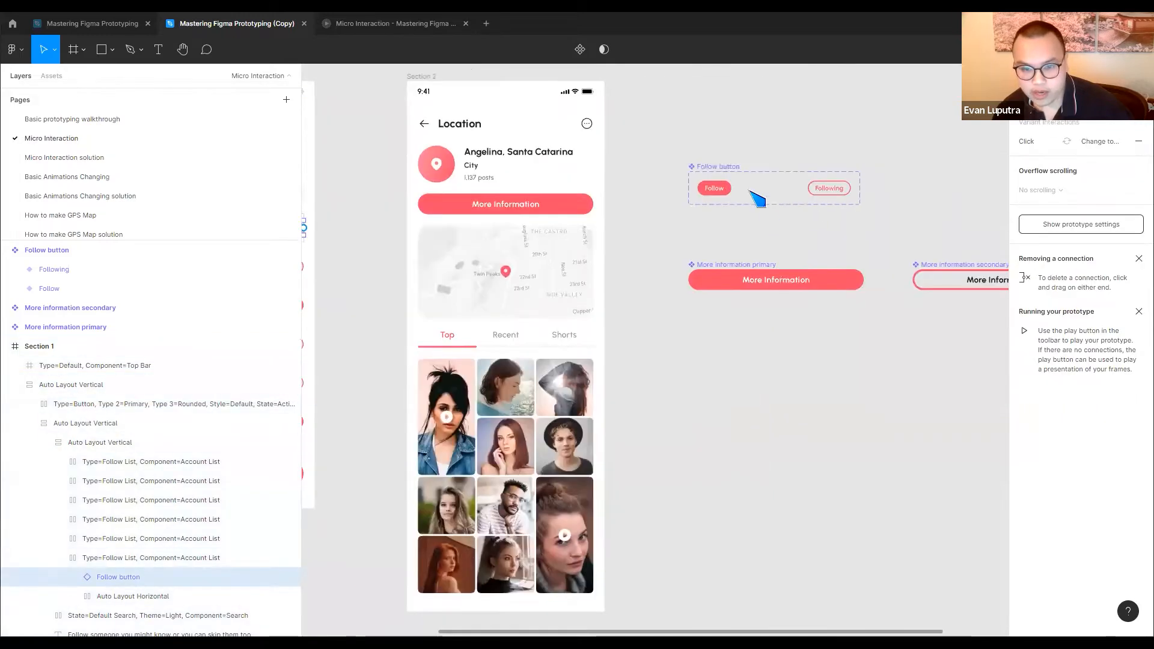
{"action": "scroll", "coordinate": [699, 231], "scroll_direction": "left", "scroll_amount": 1}
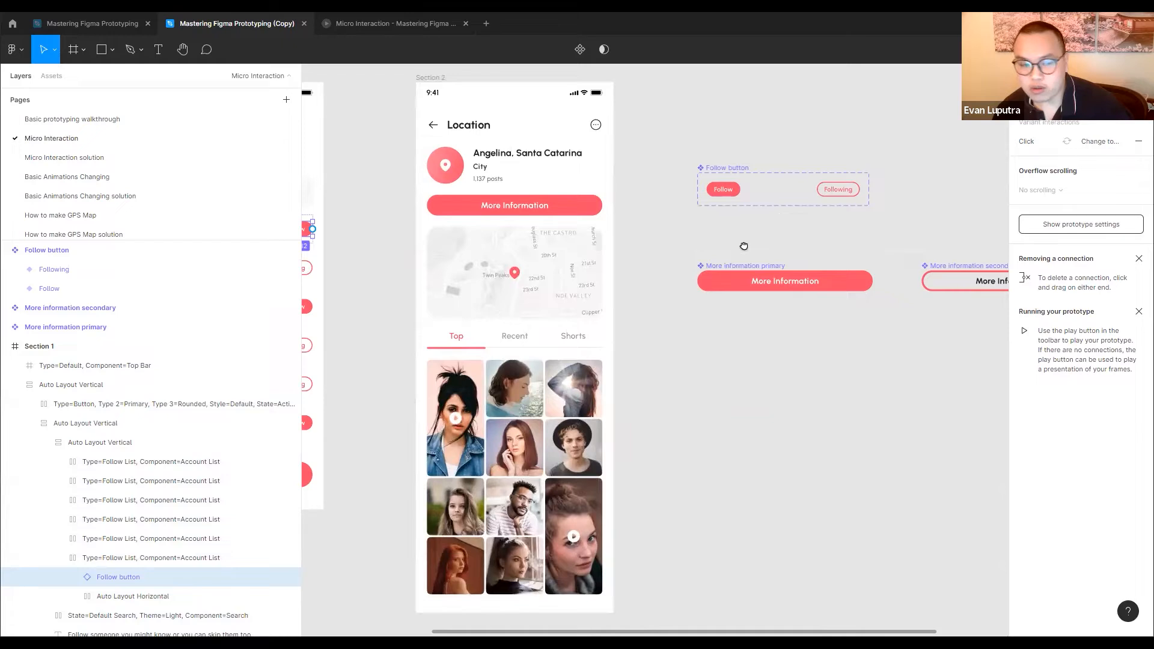
Add an on-click Change to interaction with Instant animation from the Following variant back to the Follow variant
{"action": "scroll", "coordinate": [661, 264], "scroll_direction": "left", "scroll_amount": 7}
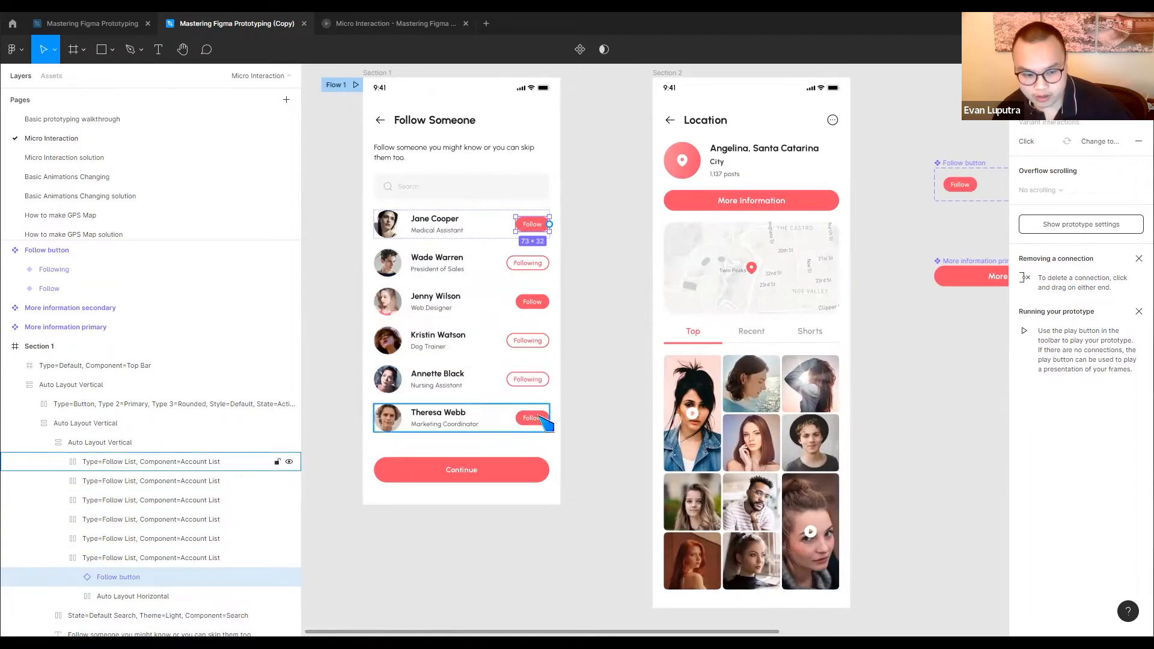
{"action": "scroll", "coordinate": [661, 301], "scroll_direction": "right", "scroll_amount": 5}
{"action": "left_click", "coordinate": [907, 211]}
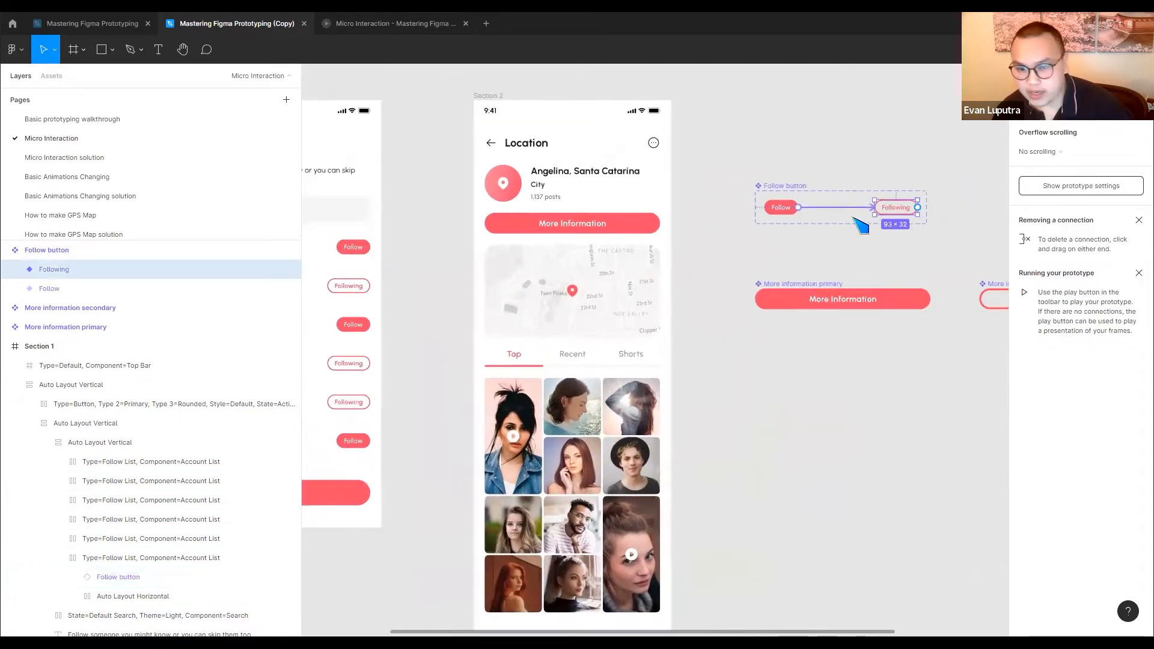
{"action": "left_click_drag", "start_coordinate": [918, 206], "coordinate": [782, 208]}
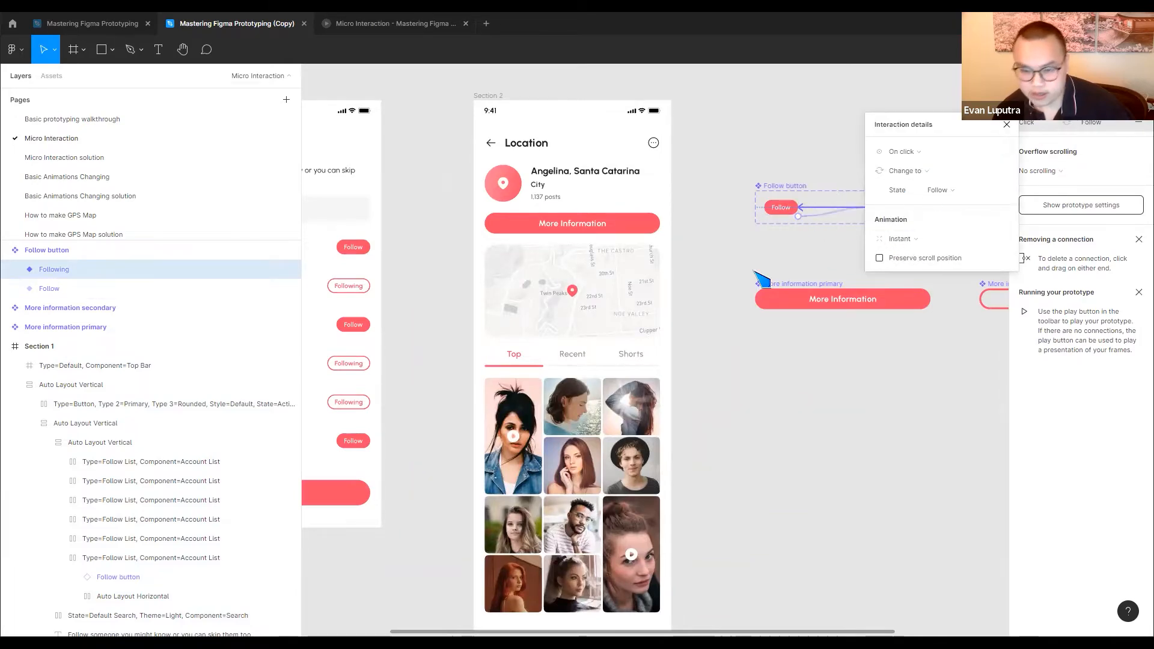
Test toggling the first account row's Follow button repeatedly in the prototype preview, and return to the design file
{"action": "scroll", "coordinate": [751, 246], "scroll_direction": "left", "scroll_amount": 5}
{"action": "left_click", "coordinate": [385, 23]}
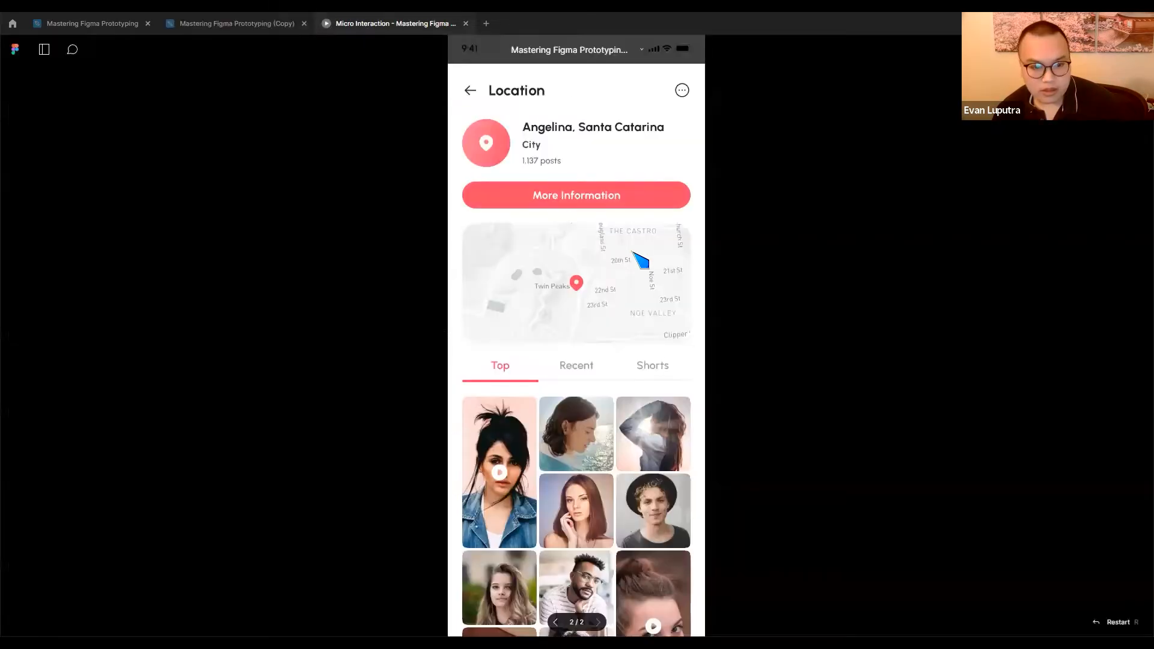
{"action": "left_click", "coordinate": [677, 252]}
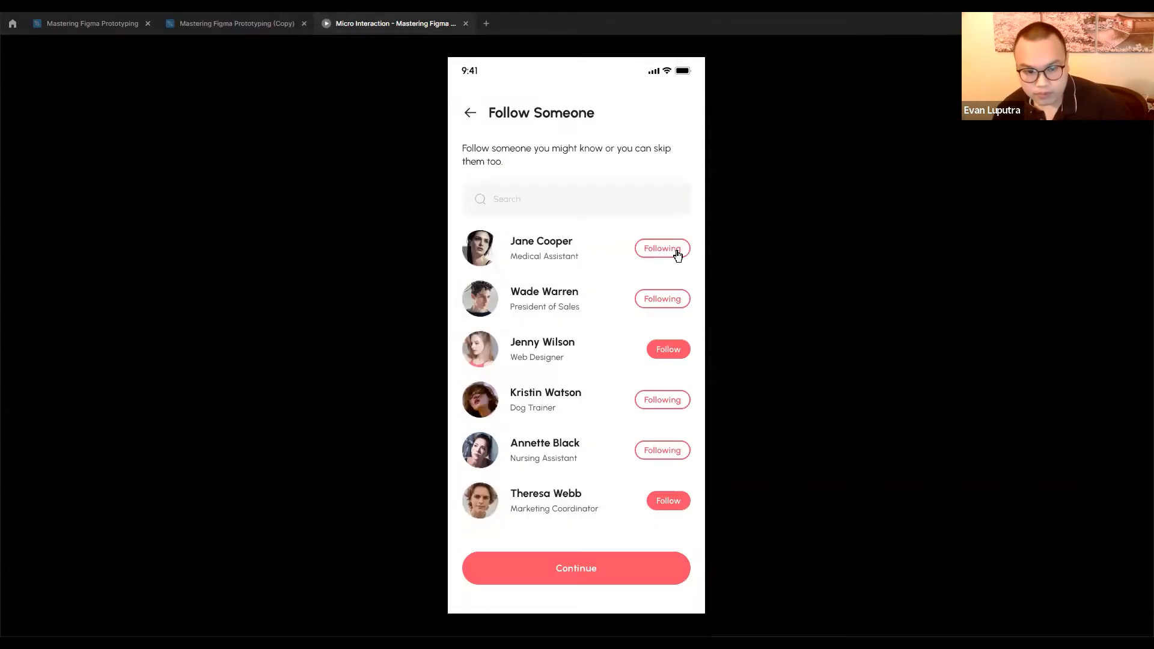
{"action": "left_click", "coordinate": [676, 257]}
{"action": "left_click", "coordinate": [676, 257]}
{"action": "left_click", "coordinate": [675, 257]}
{"action": "left_click", "coordinate": [675, 258]}
{"action": "left_click", "coordinate": [676, 258]}
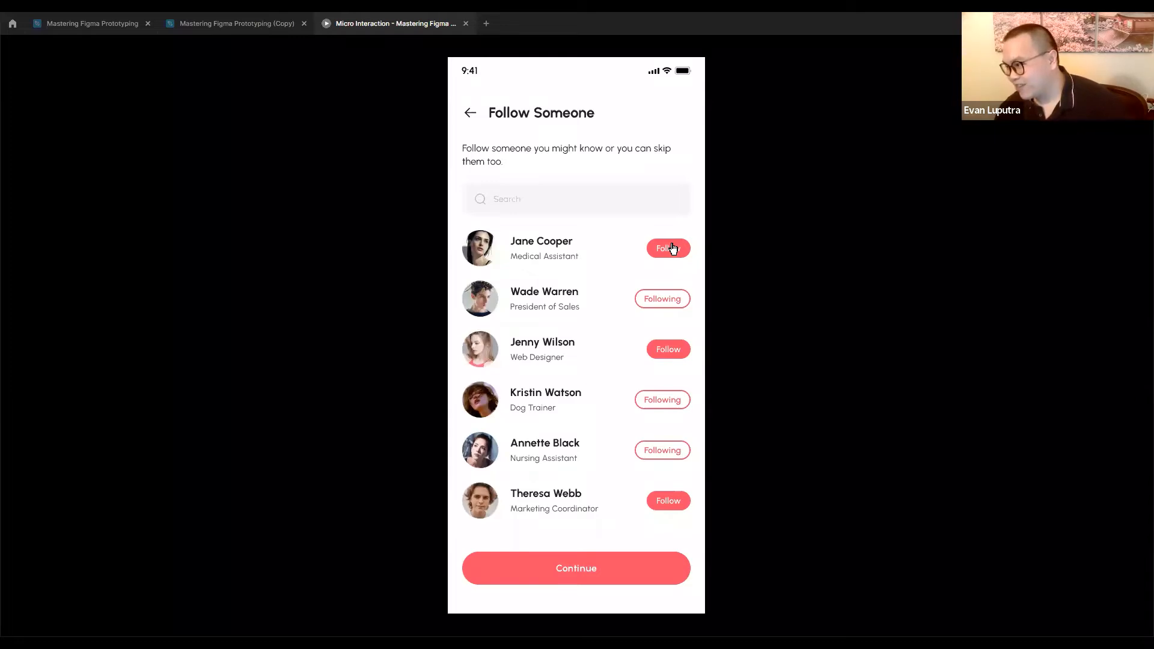
{"action": "left_click", "coordinate": [238, 26]}
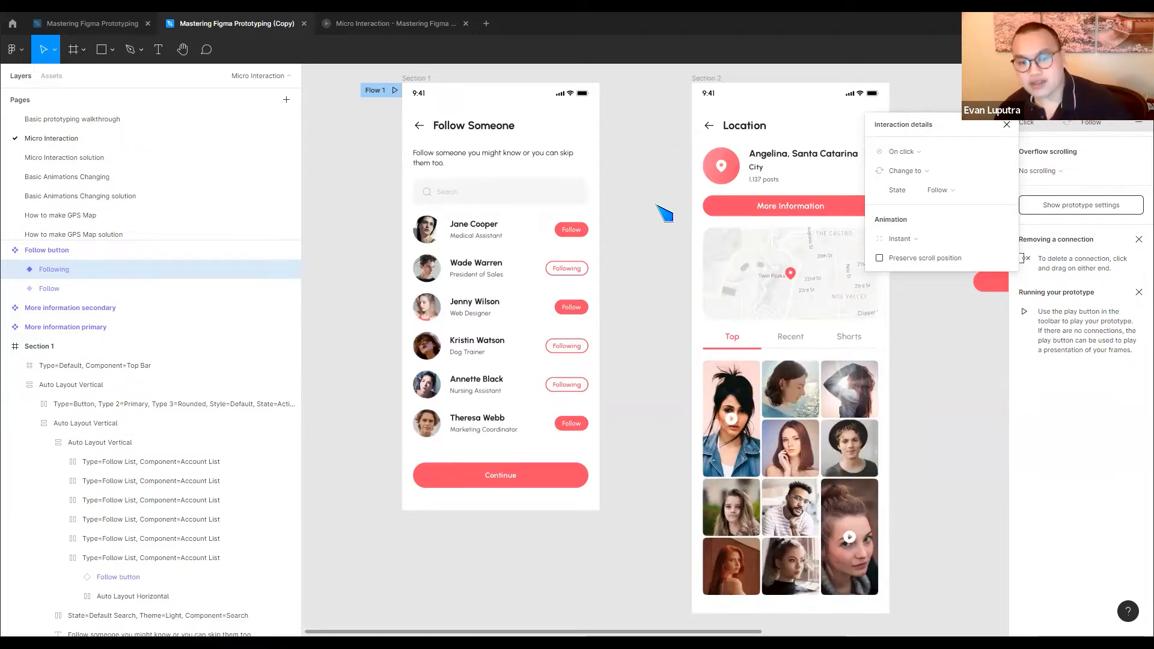
Combine the More information primary and More information secondary components as variants of one component set
{"action": "left_click_drag", "start_coordinate": [660, 228], "coordinate": [455, 269]}
{"action": "left_click_drag", "start_coordinate": [885, 300], "coordinate": [691, 258]}
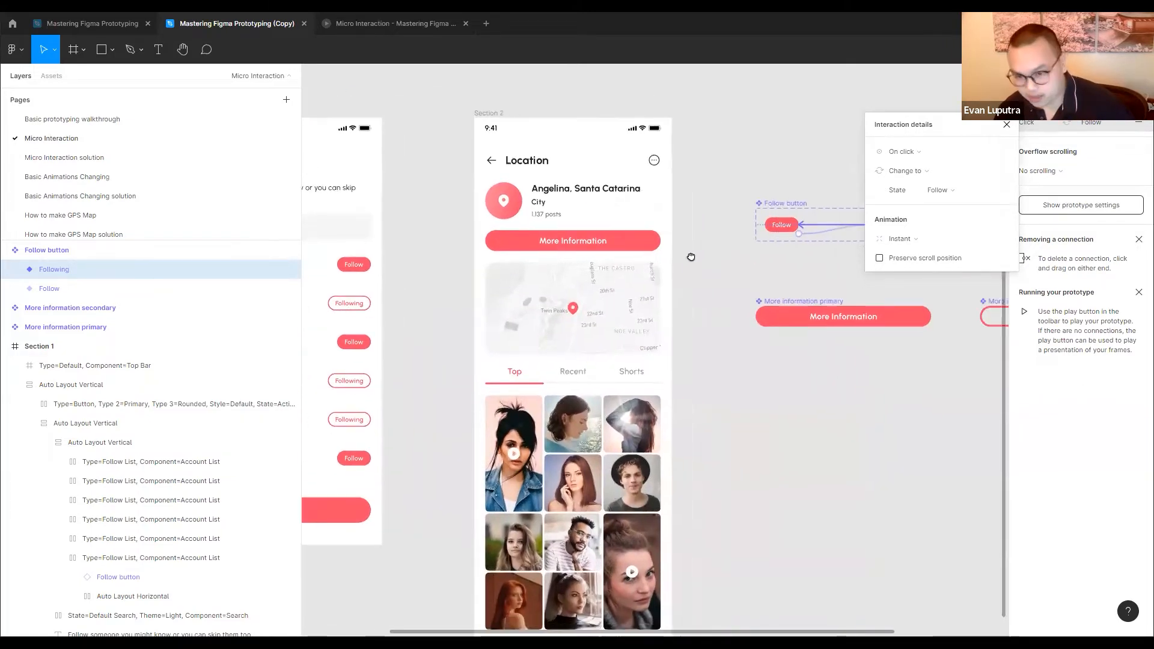
{"action": "left_click_drag", "start_coordinate": [563, 251], "coordinate": [1000, 343]}
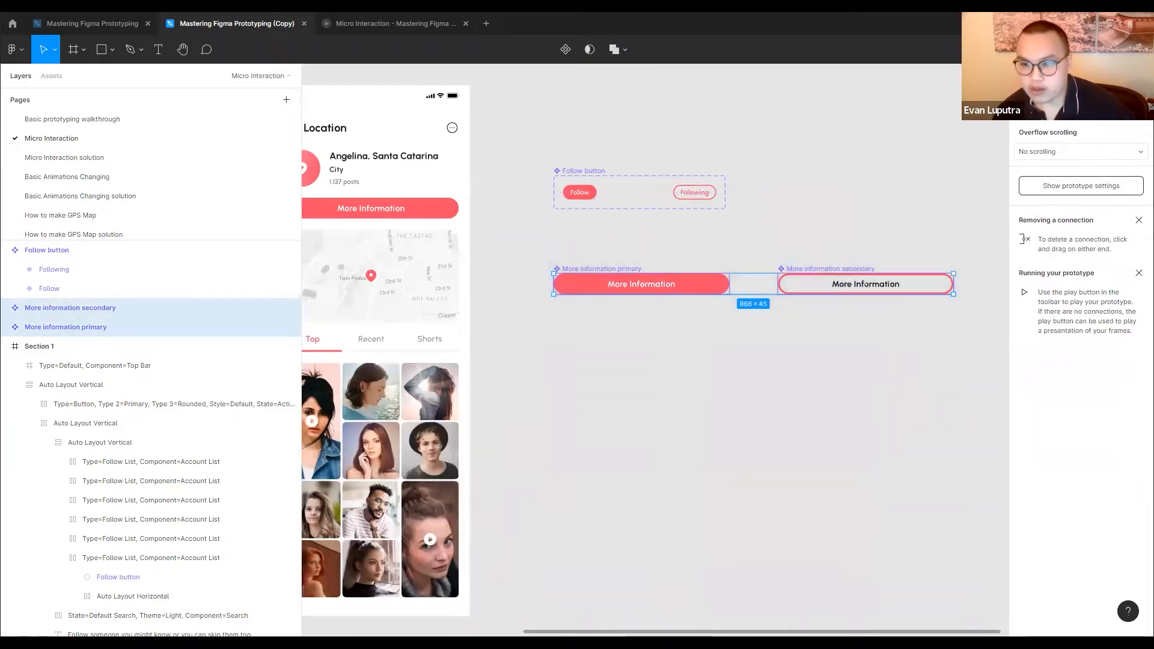
{"action": "left_click", "coordinate": [1030, 76]}
{"action": "left_click", "coordinate": [1082, 295]}
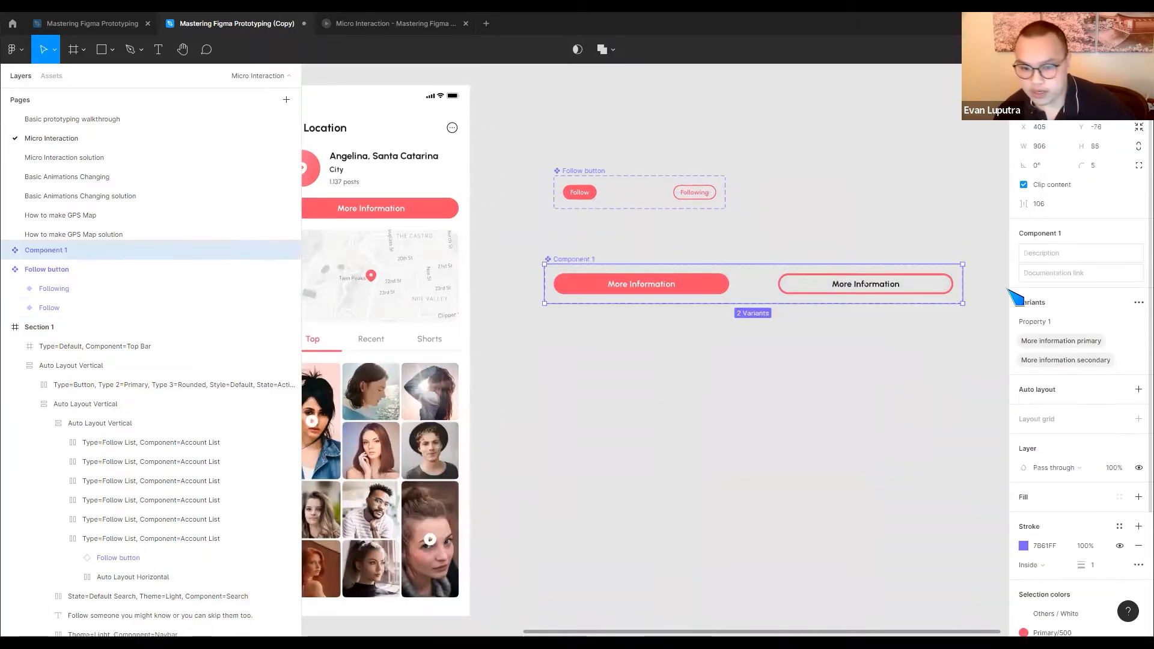
Rename the new component set containing the two More Information buttons as More info
{"action": "left_click", "coordinate": [664, 289]}
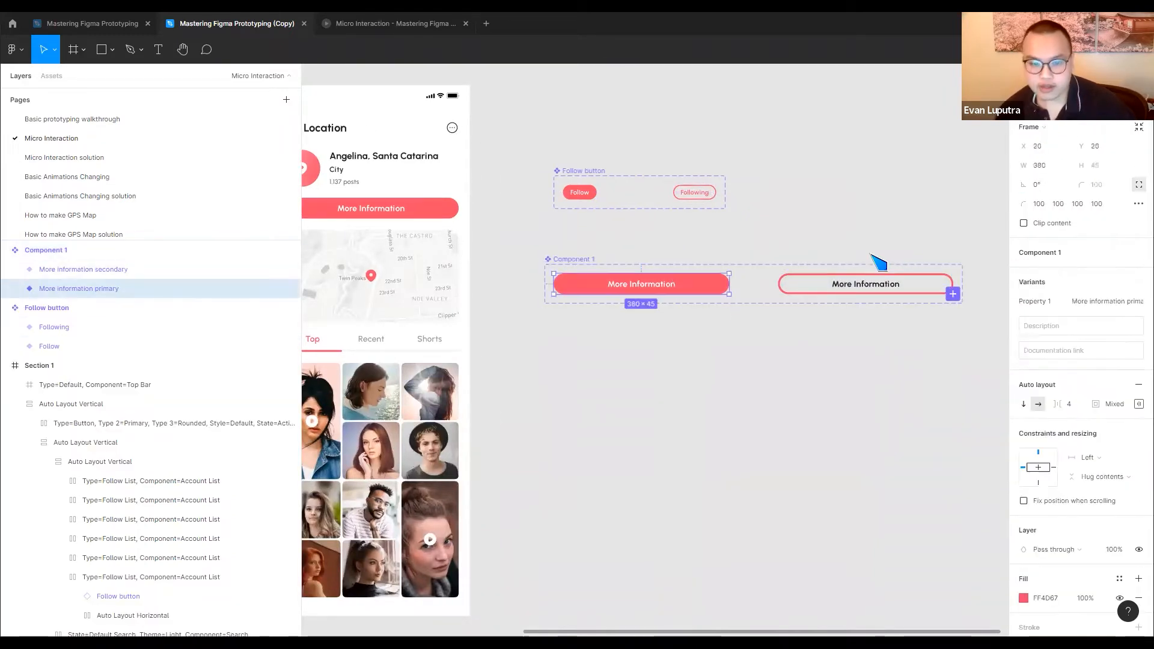
{"action": "left_click", "coordinate": [583, 258]}
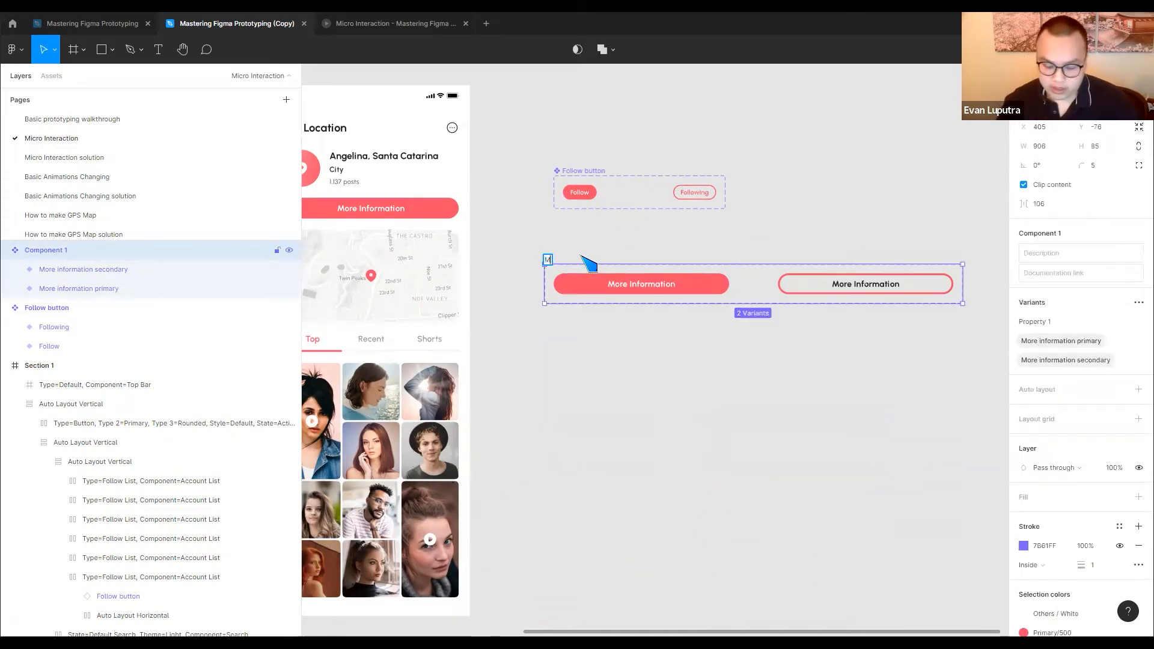
{"action": "type", "text": "More info"}
{"action": "key", "text": "Return"}
Connect the More information primary variant to the secondary variant with a While hovering trigger, Change to action and Instant animation
{"action": "left_click", "coordinate": [679, 281]}
{"action": "key", "text": "shift+e"}
{"action": "left_click_drag", "start_coordinate": [729, 284], "coordinate": [805, 287]}
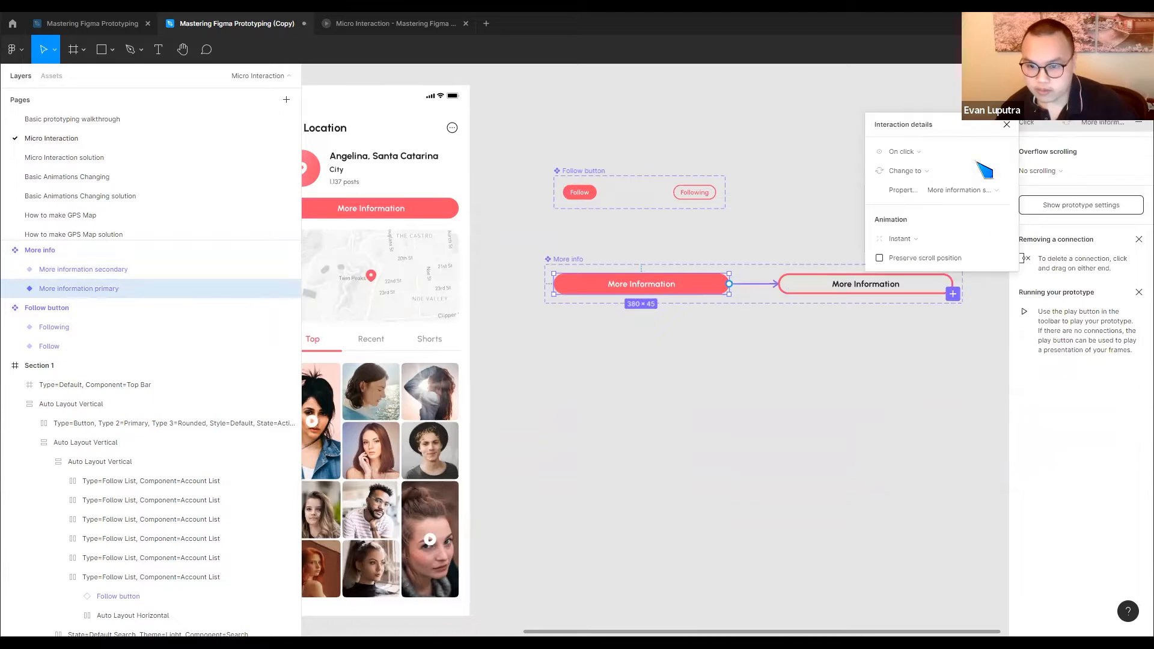
{"action": "left_click", "coordinate": [926, 152]}
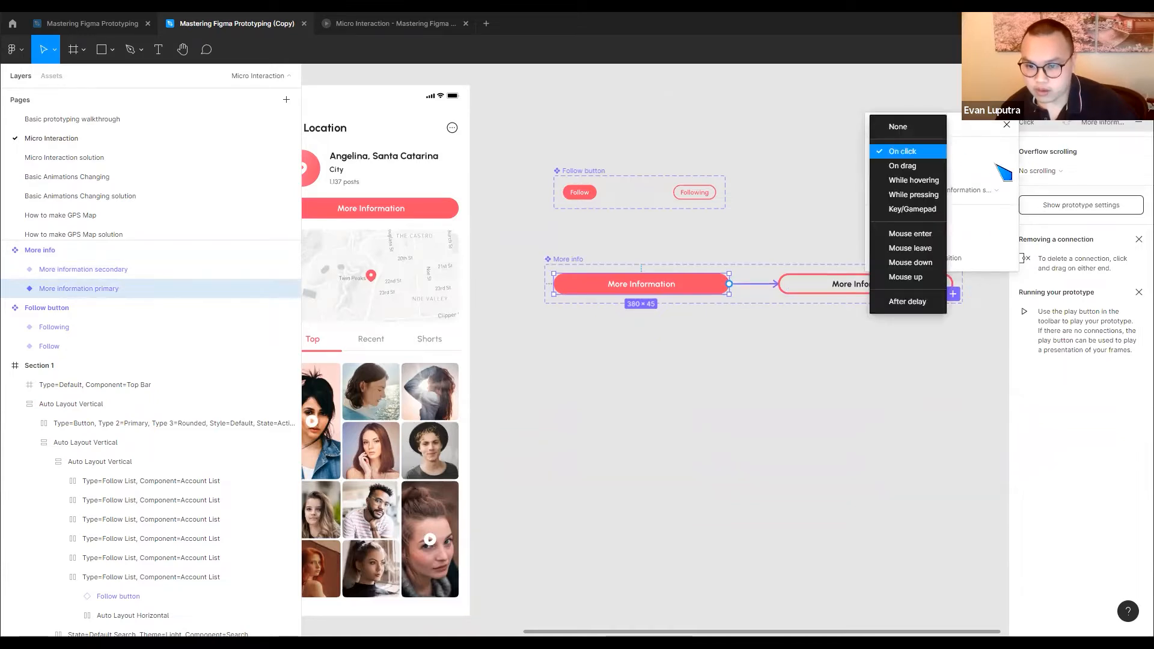
{"action": "left_click", "coordinate": [920, 180]}
{"action": "left_click", "coordinate": [774, 380]}
{"action": "left_click", "coordinate": [837, 291]}
{"action": "left_click", "coordinate": [782, 331]}
Paste an instance of the primary More info variant below the existing More Information button in Section 2
{"action": "left_click", "coordinate": [602, 286]}
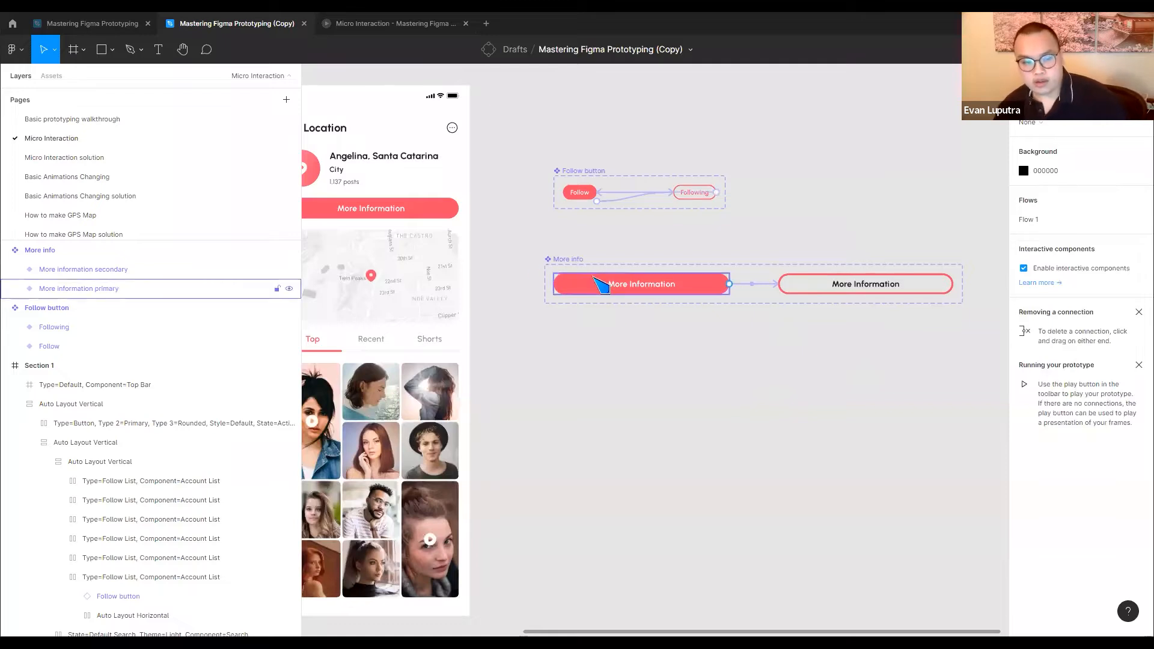
{"action": "scroll", "coordinate": [811, 351], "scroll_direction": "left", "scroll_amount": 3}
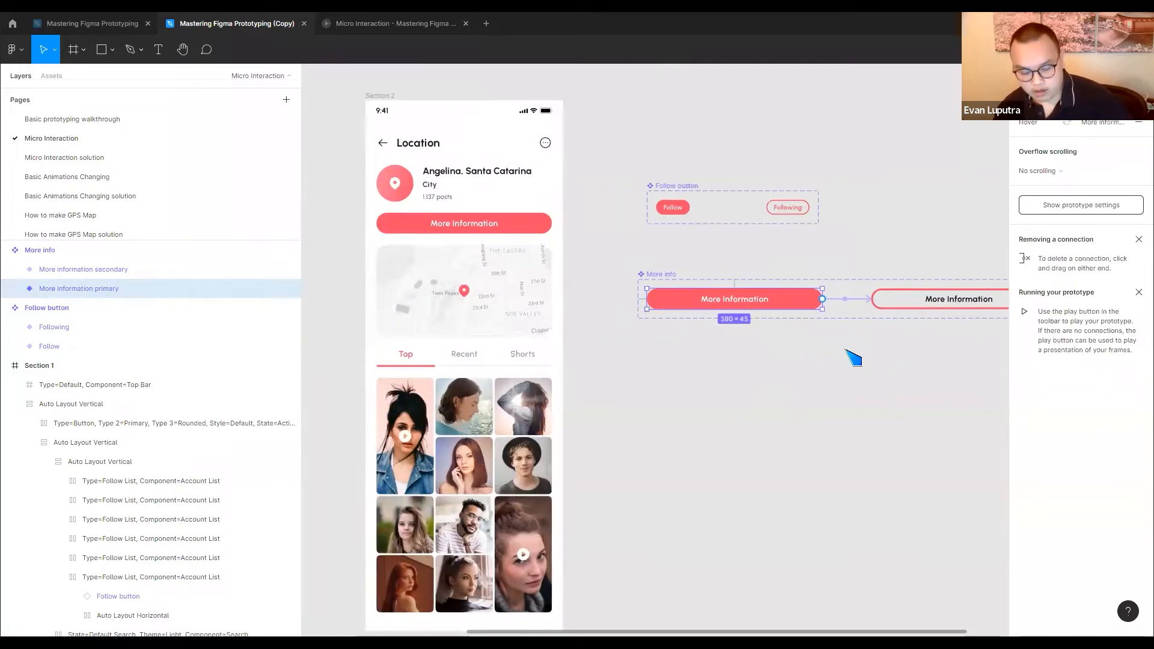
{"action": "left_click", "coordinate": [499, 222]}
{"action": "key", "text": "ctrl+v"}
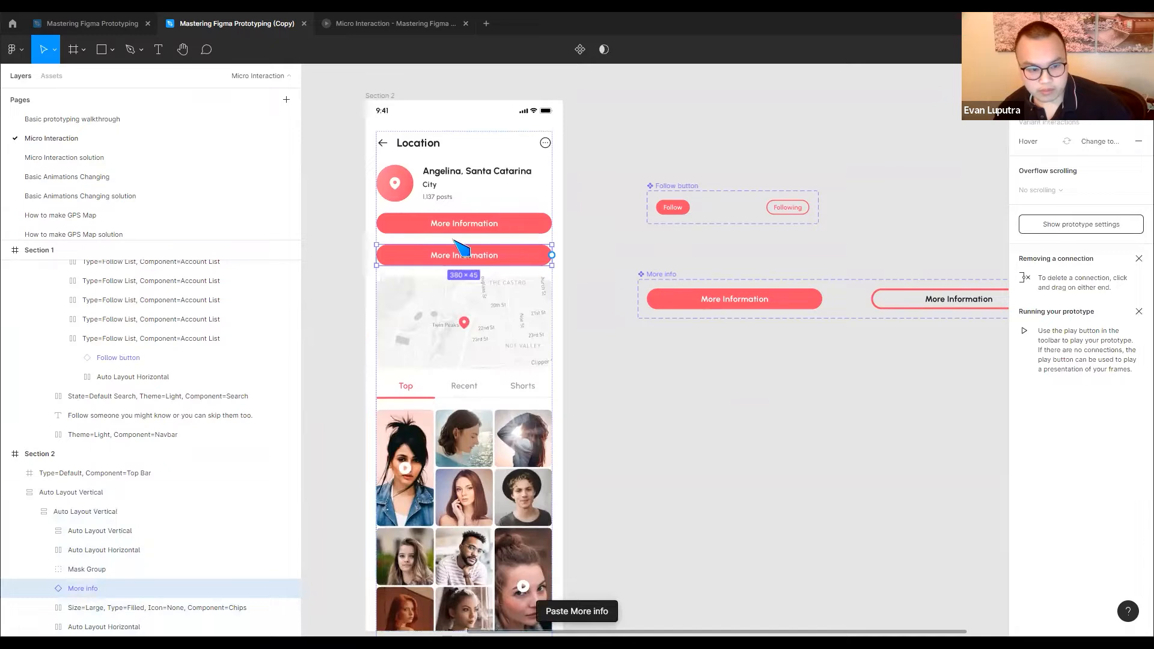
Preview the Location screen and test the hover interaction on the lower More Information button
{"action": "left_click", "coordinate": [364, 28]}
{"action": "key", "text": "Right"}
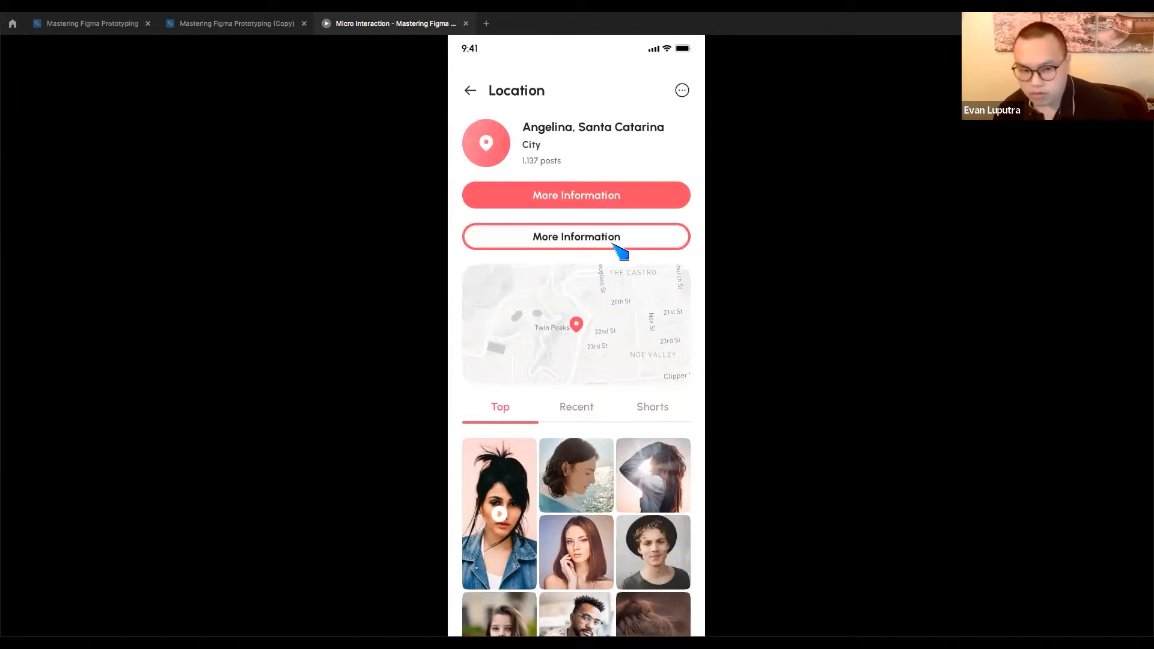
{"action": "left_click", "coordinate": [239, 24]}
Delete the pasted More info instance from the Section 2 frame
{"action": "left_click", "coordinate": [475, 226]}
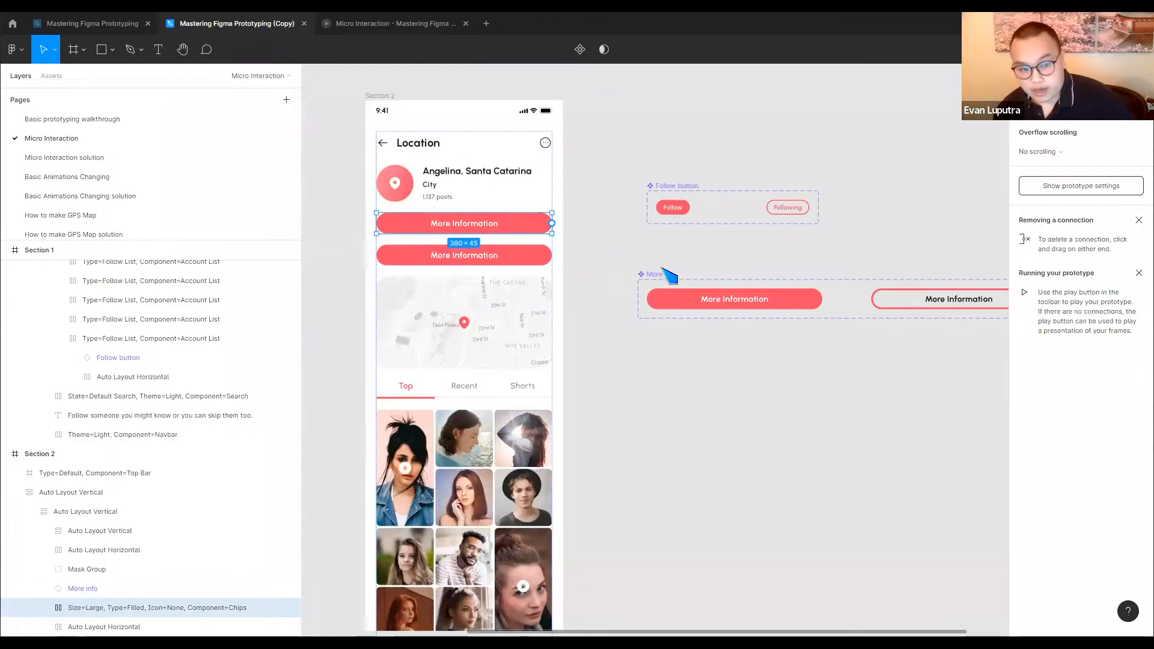
{"action": "scroll", "coordinate": [592, 174], "scroll_direction": "down", "scroll_amount": 2}
{"action": "scroll", "coordinate": [517, 216], "scroll_direction": "down", "scroll_amount": 2}
{"action": "scroll", "coordinate": [559, 228], "scroll_direction": "down", "scroll_amount": 3}
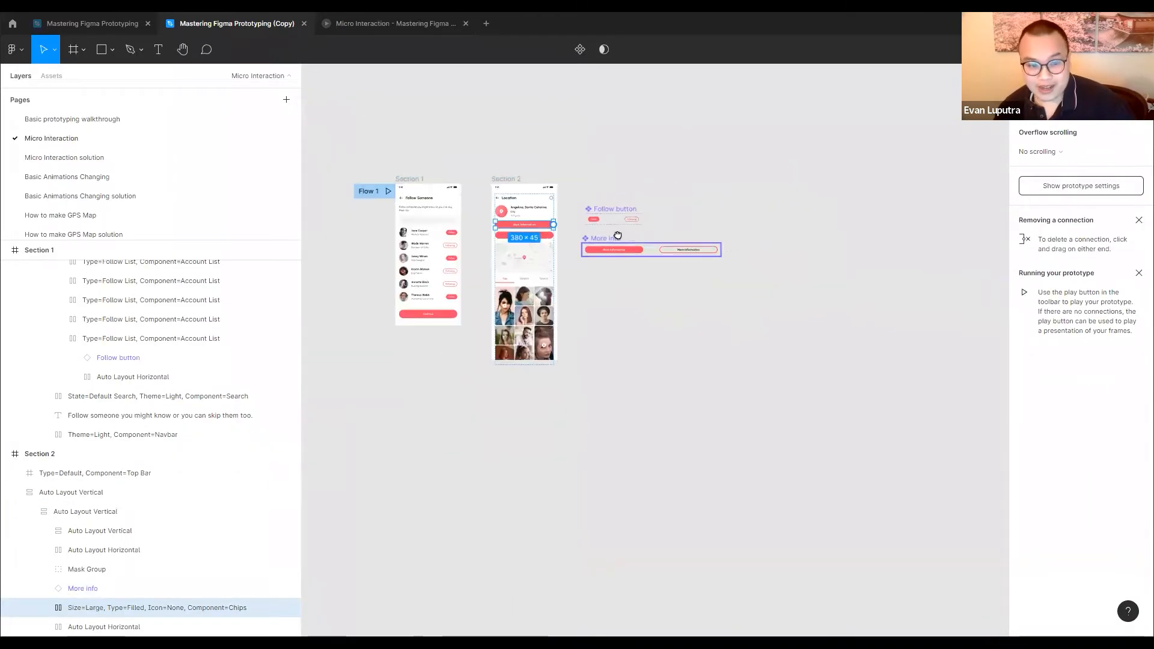
{"action": "left_click_drag", "start_coordinate": [616, 237], "coordinate": [676, 192]}
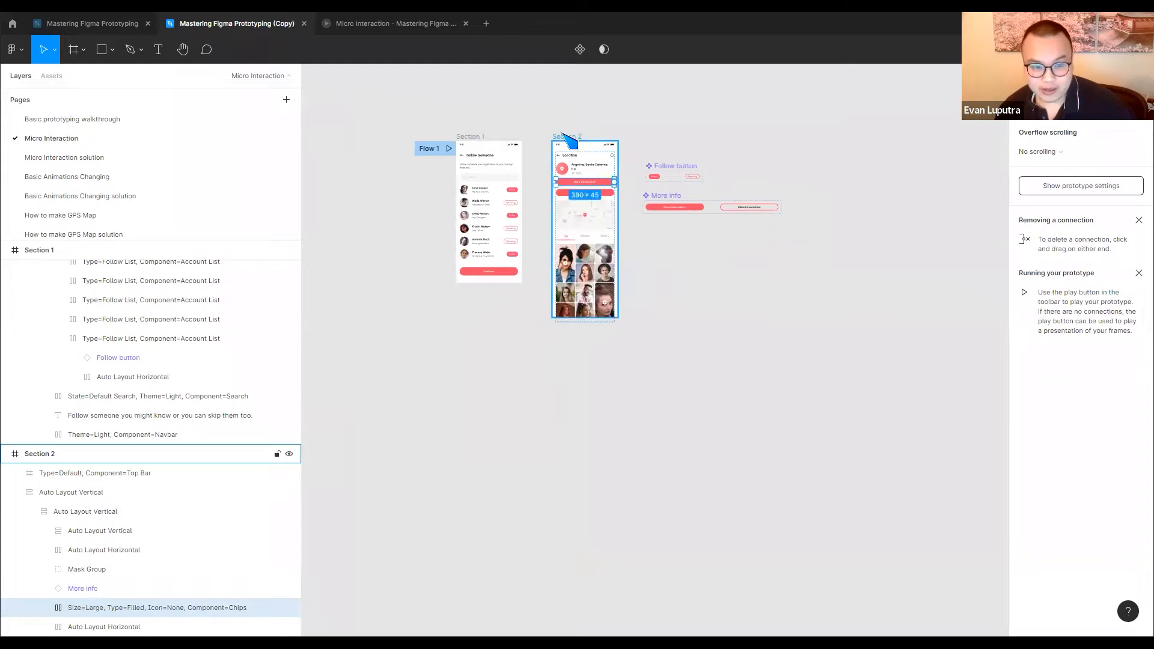
{"action": "left_click", "coordinate": [568, 192]}
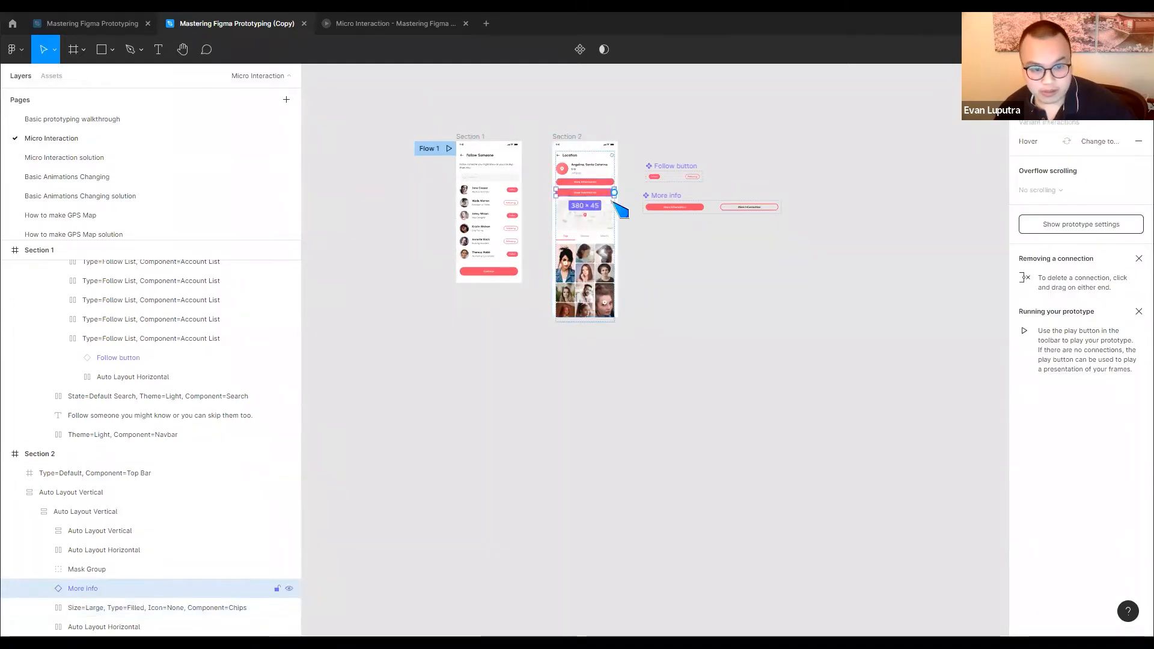
{"action": "key", "text": "Delete"}
Move the Follow button and More info component sets farther right, and place a duplicate of the Section 2 frame beside the original
{"action": "left_click_drag", "start_coordinate": [574, 134], "coordinate": [670, 269]}
{"action": "left_click_drag", "start_coordinate": [635, 143], "coordinate": [804, 258]}
{"action": "left_click_drag", "start_coordinate": [680, 168], "coordinate": [983, 192]}
{"action": "left_click_drag", "start_coordinate": [672, 270], "coordinate": [663, 138]}
{"action": "scroll", "coordinate": [683, 183], "scroll_direction": "up", "scroll_amount": 5}
{"action": "scroll", "coordinate": [669, 185], "scroll_direction": "up", "scroll_amount": 2}
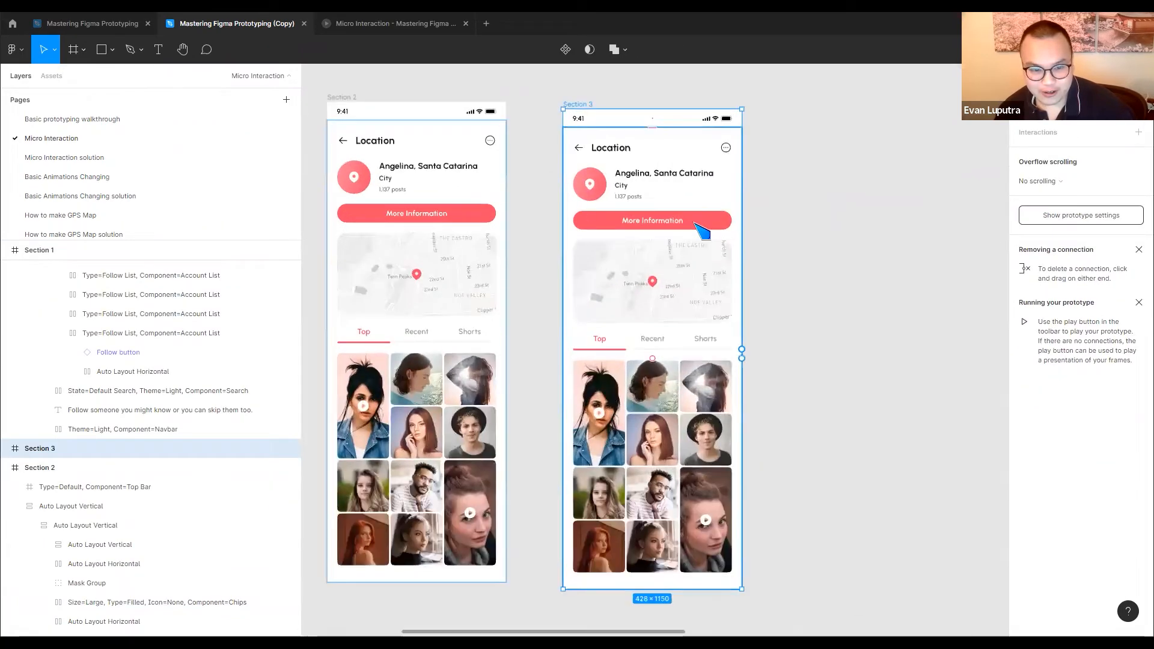
Replace the filled More Information button in Section 3 with an instance of the outlined secondary More info variant
{"action": "left_click", "coordinate": [695, 223], "text": "ctrl"}
{"action": "key", "text": "Delete"}
{"action": "left_click_drag", "start_coordinate": [989, 273], "coordinate": [653, 264]}
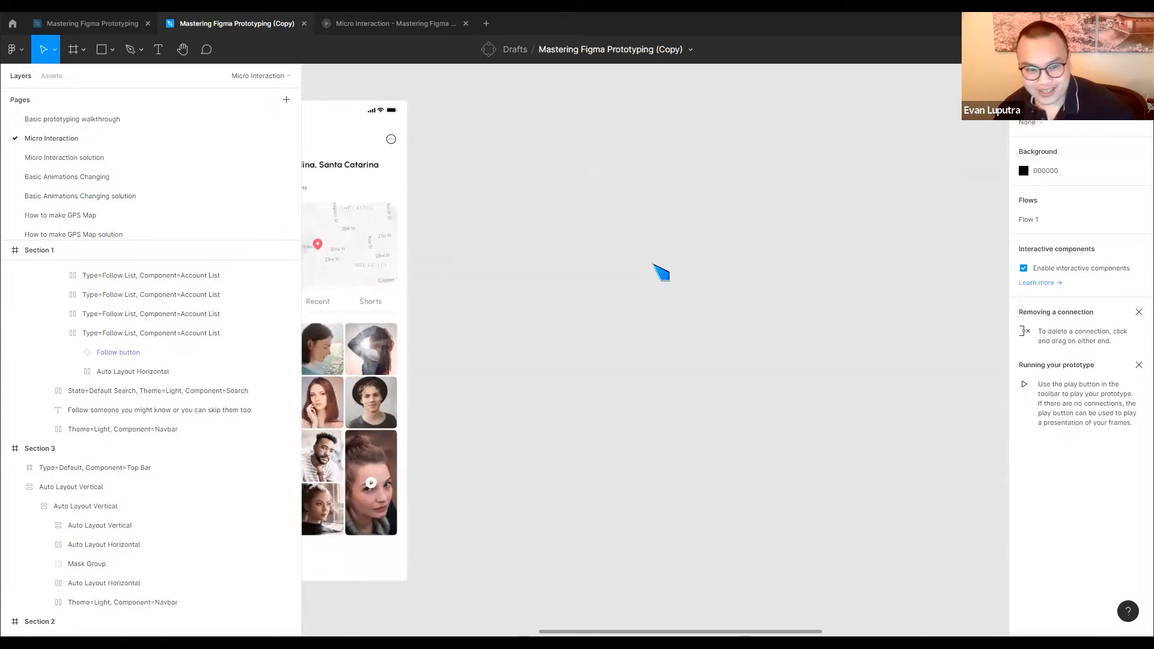
{"action": "scroll", "coordinate": [787, 271], "scroll_direction": "down", "scroll_amount": 5}
{"action": "left_click_drag", "start_coordinate": [947, 310], "coordinate": [699, 281]}
{"action": "left_click", "coordinate": [807, 276]}
{"action": "left_click_drag", "start_coordinate": [329, 175], "coordinate": [560, 225]}
{"action": "left_click", "coordinate": [543, 175]}
{"action": "key", "text": "ctrl+v"}
{"action": "left_click", "coordinate": [613, 225]}
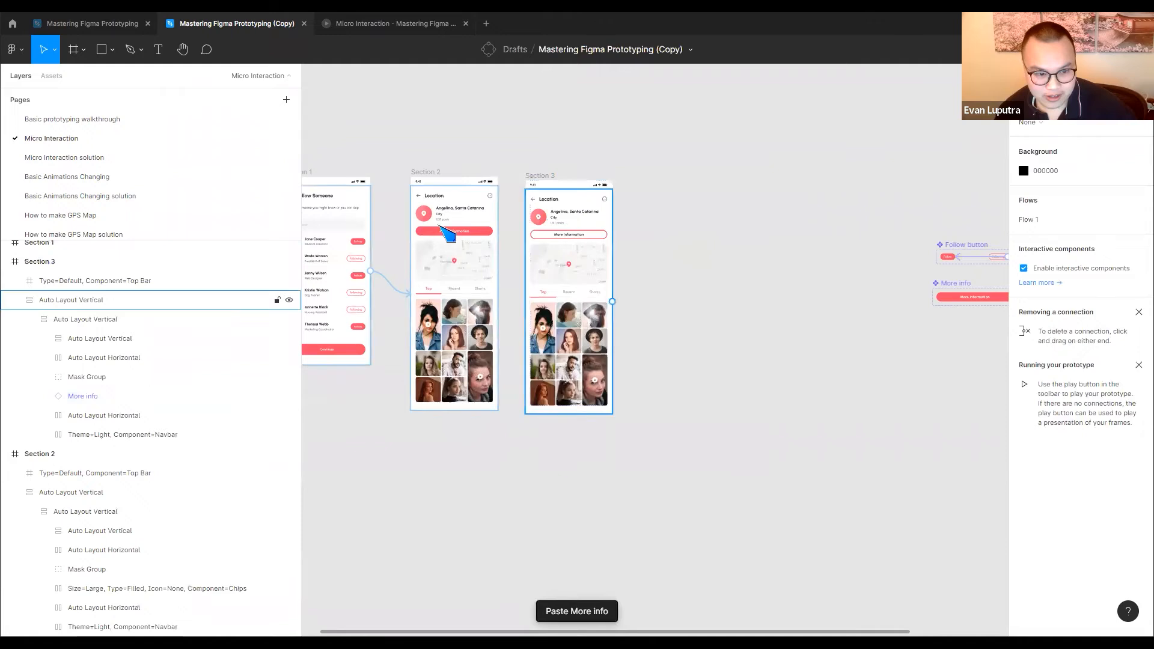
Connect Section 2's More Information button to Section 3 with an on-click Navigate to interaction using Instant animation
{"action": "scroll", "coordinate": [437, 227], "scroll_direction": "up", "scroll_amount": 3}
{"action": "left_click", "coordinate": [553, 240]}
{"action": "double_click", "coordinate": [541, 238]}
{"action": "left_click", "coordinate": [544, 240]}
{"action": "left_click_drag", "start_coordinate": [554, 235], "coordinate": [637, 265]}
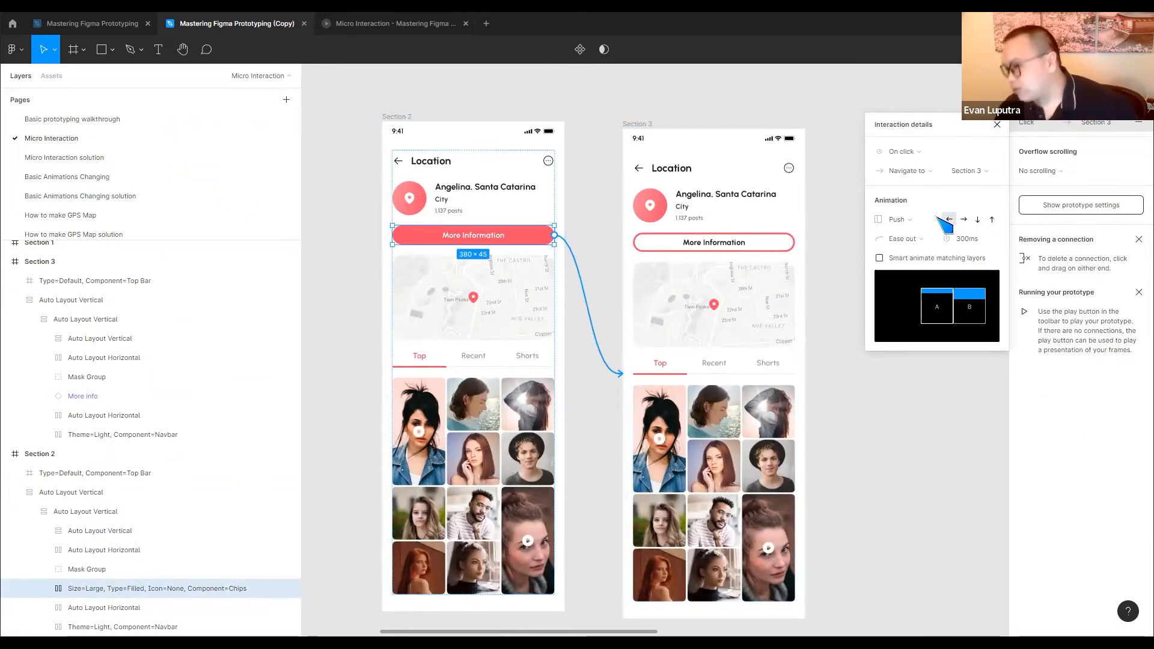
{"action": "left_click", "coordinate": [909, 220]}
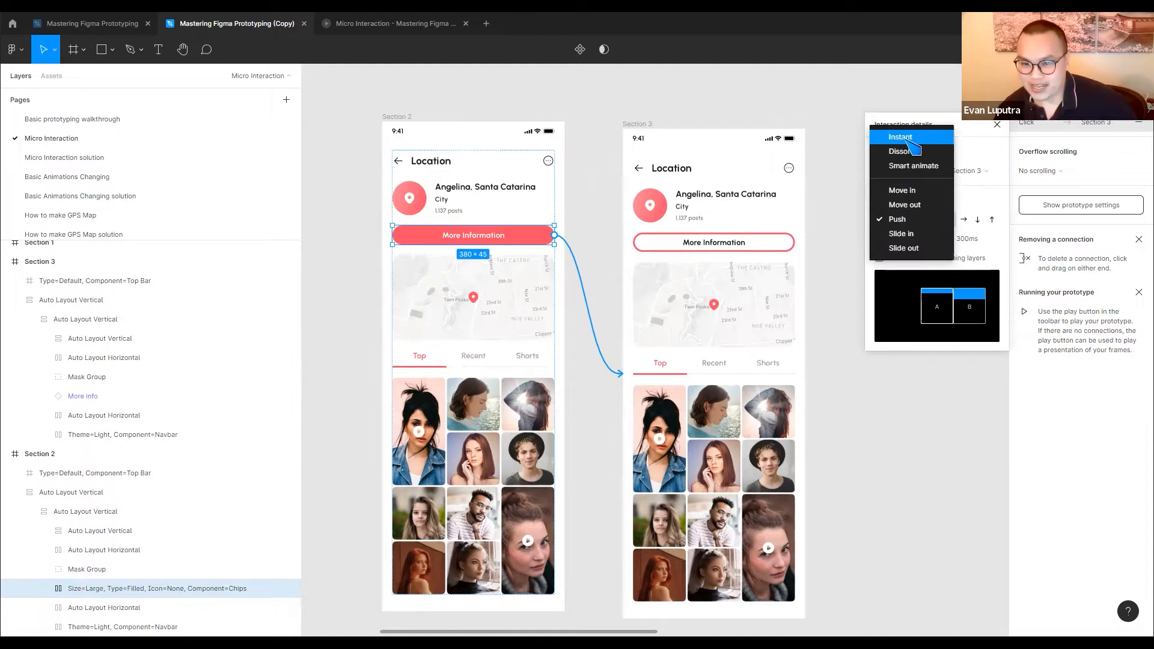
{"action": "left_click", "coordinate": [907, 138]}
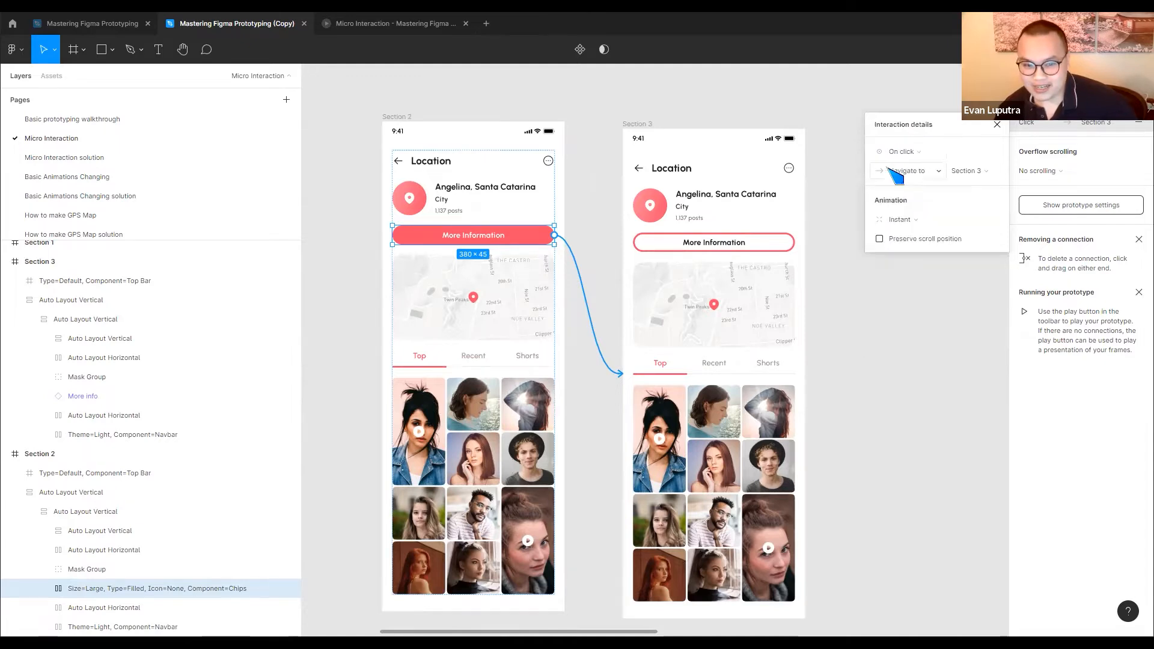
{"action": "left_click", "coordinate": [881, 306]}
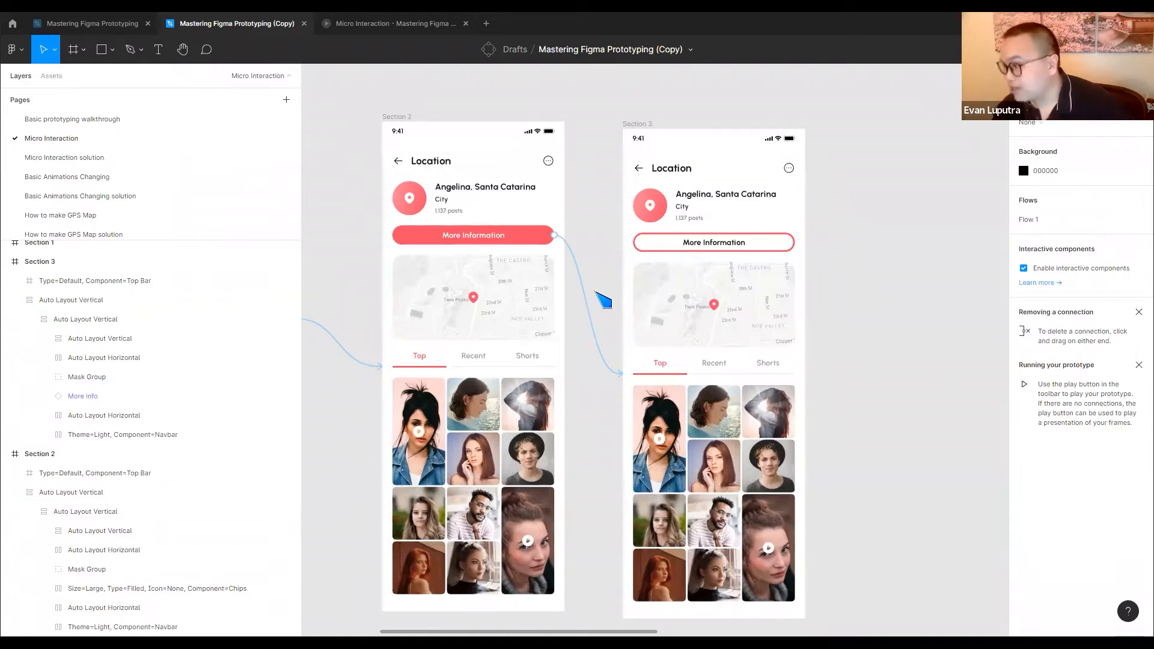
Review the linked screens and examine the interaction details of the connection from Section 2's More Information button to Section 3
{"action": "scroll", "coordinate": [738, 288], "scroll_direction": "right", "scroll_amount": 5}
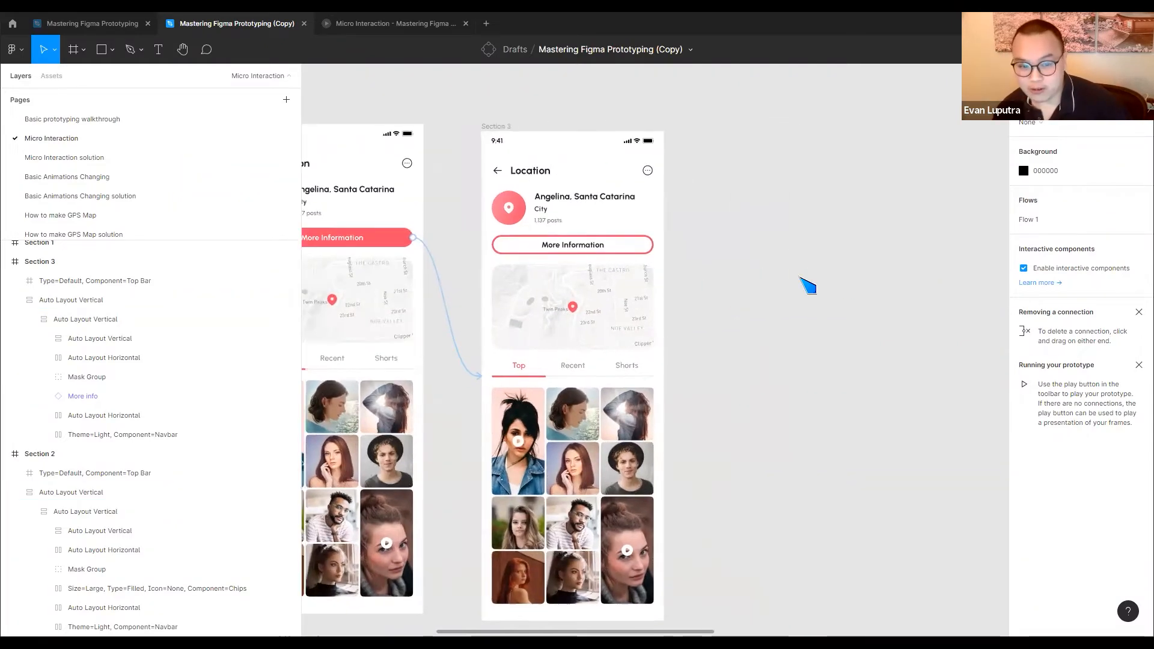
{"action": "scroll", "coordinate": [799, 278], "scroll_direction": "down", "scroll_amount": 2}
{"action": "left_click_drag", "start_coordinate": [766, 288], "coordinate": [598, 294]}
{"action": "left_click_drag", "start_coordinate": [410, 275], "coordinate": [683, 279]}
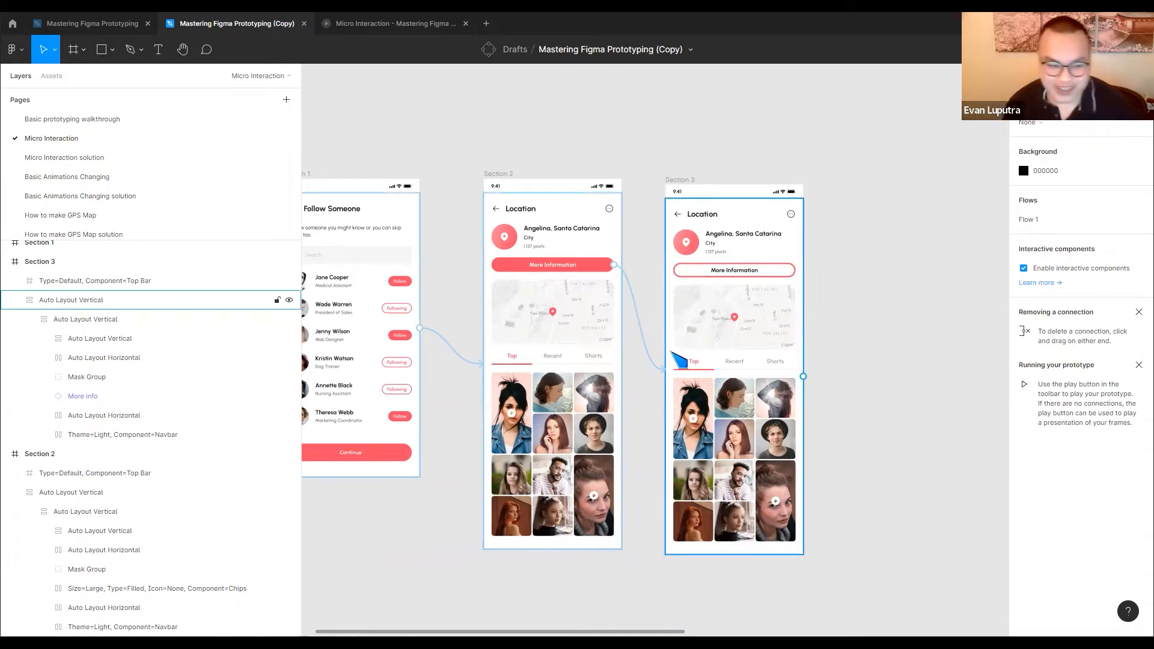
{"action": "left_click", "coordinate": [635, 306]}
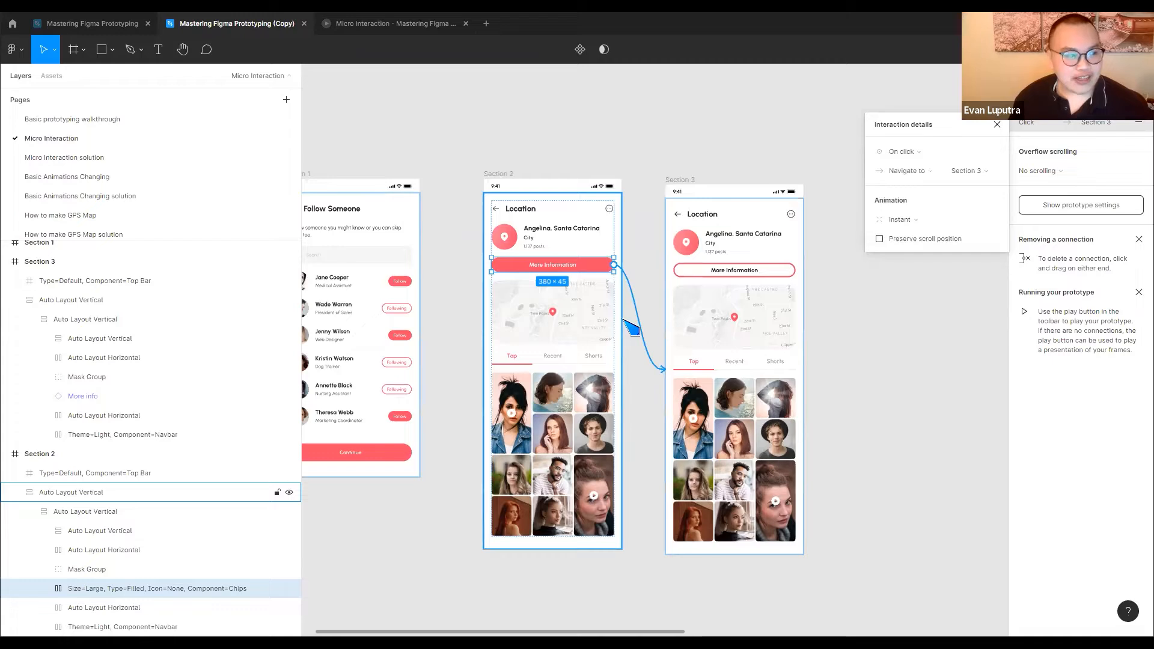
Open the Basic Animations Changing page and examine the logo frames and the Linear Movement and Circular Movement instructions
{"action": "left_click", "coordinate": [115, 178]}
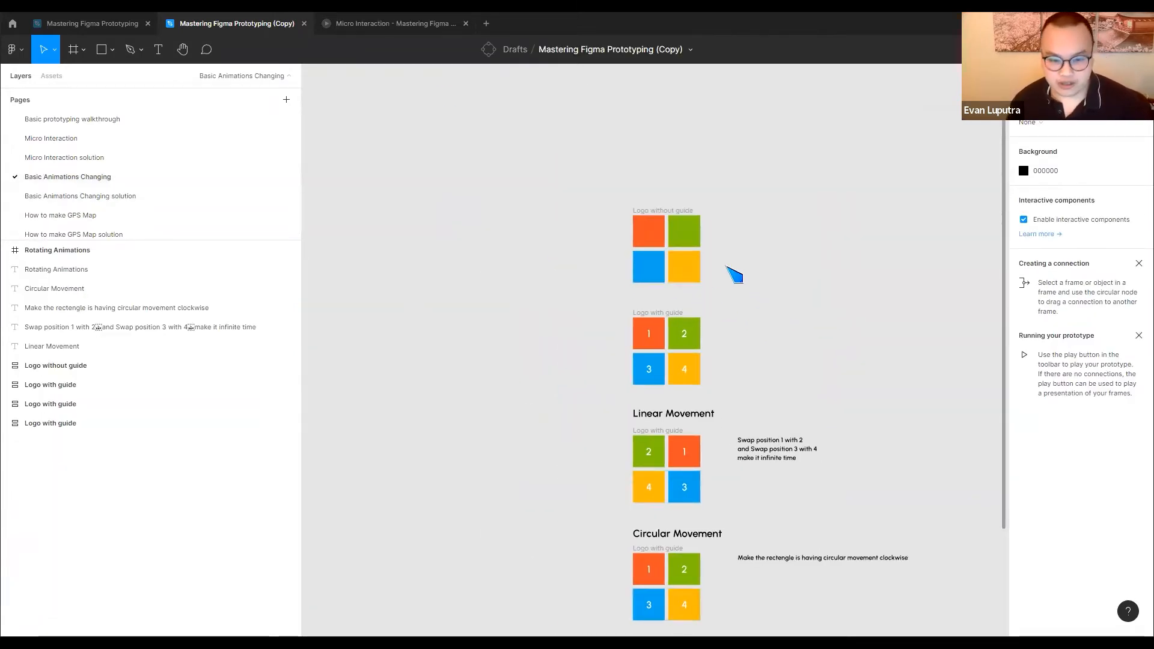
{"action": "scroll", "coordinate": [732, 272], "scroll_direction": "up", "scroll_amount": 3}
{"action": "scroll", "coordinate": [732, 272], "scroll_direction": "up", "scroll_amount": 2}
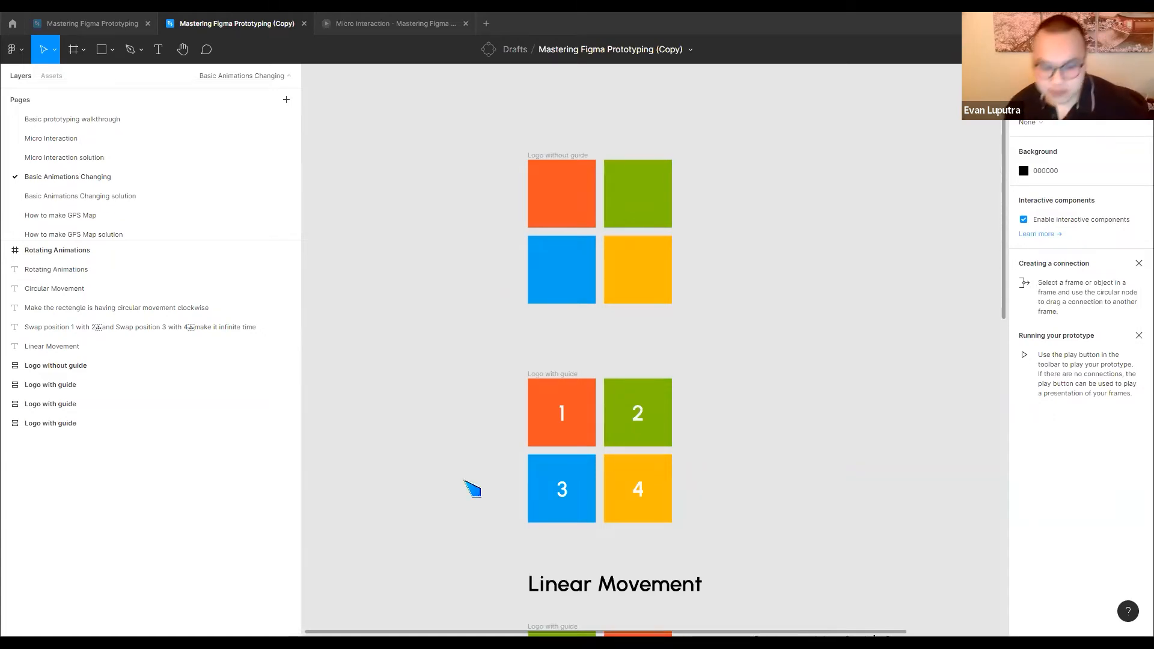
{"action": "scroll", "coordinate": [716, 369], "scroll_direction": "down", "scroll_amount": 2}
{"action": "scroll", "coordinate": [729, 366], "scroll_direction": "down", "scroll_amount": 3}
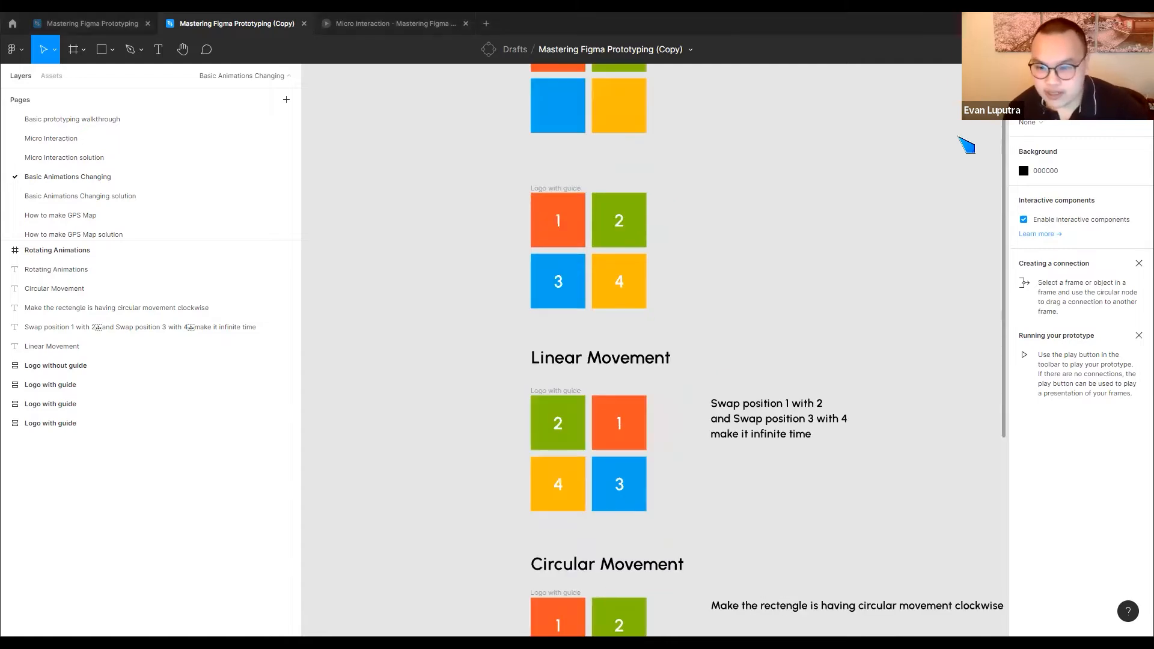
{"action": "scroll", "coordinate": [688, 335], "scroll_direction": "up", "scroll_amount": 3}
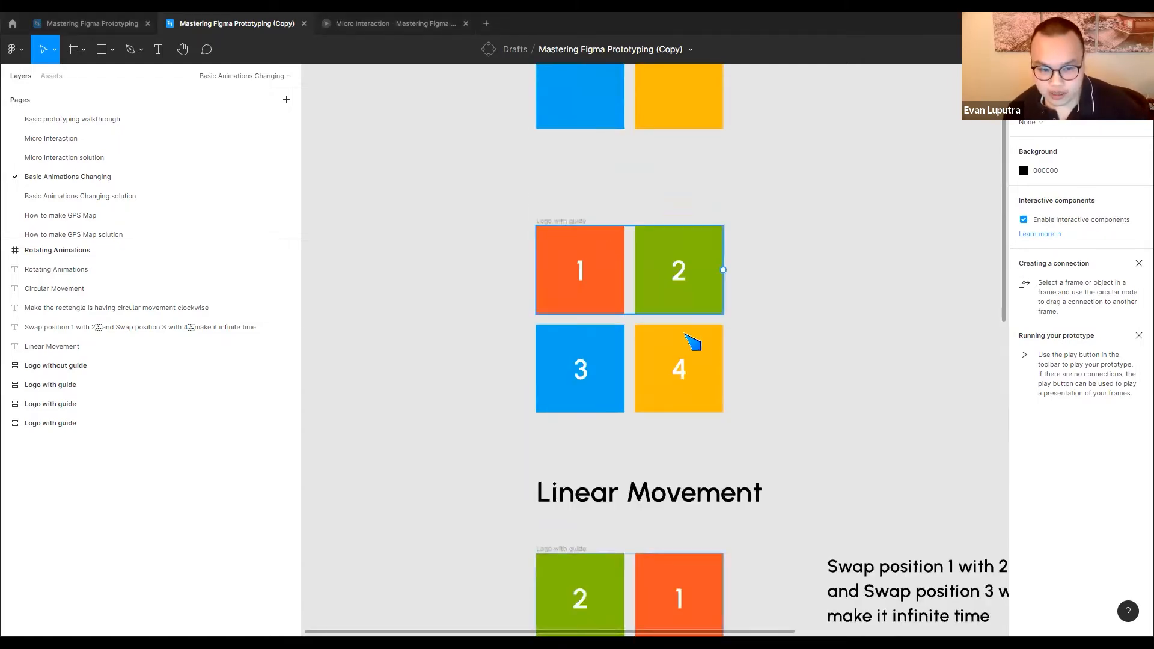
Examine the numbered logo frames and compare the original tile order with the Linear Movement swap instructions
{"action": "left_click", "coordinate": [550, 265]}
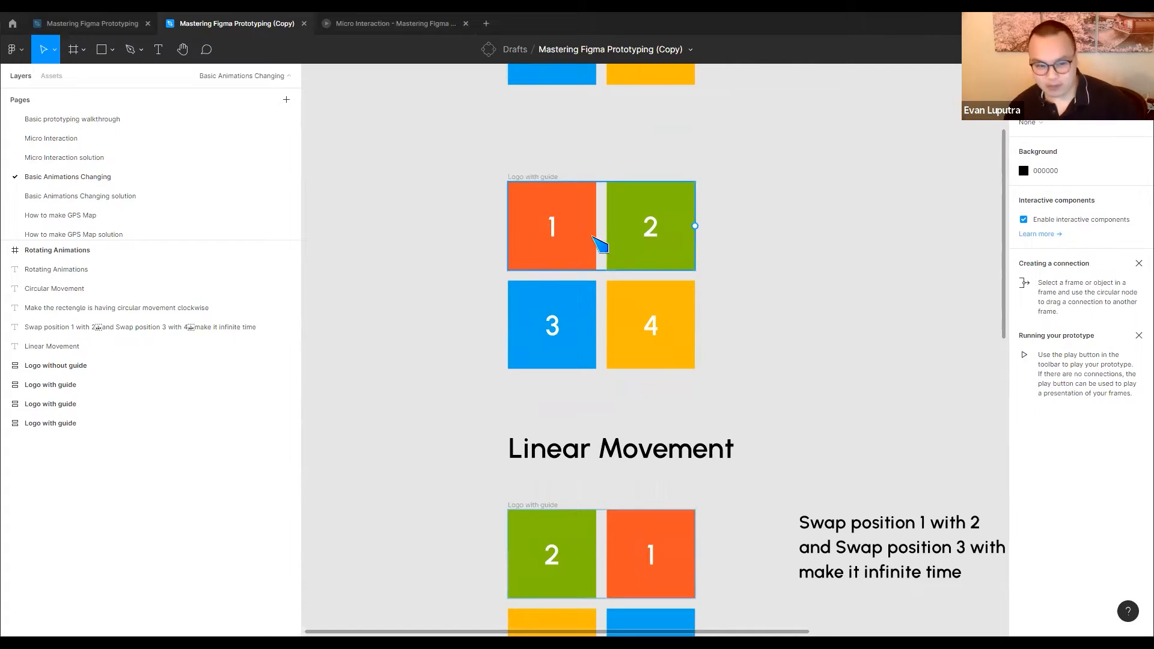
{"action": "left_click", "coordinate": [649, 285]}
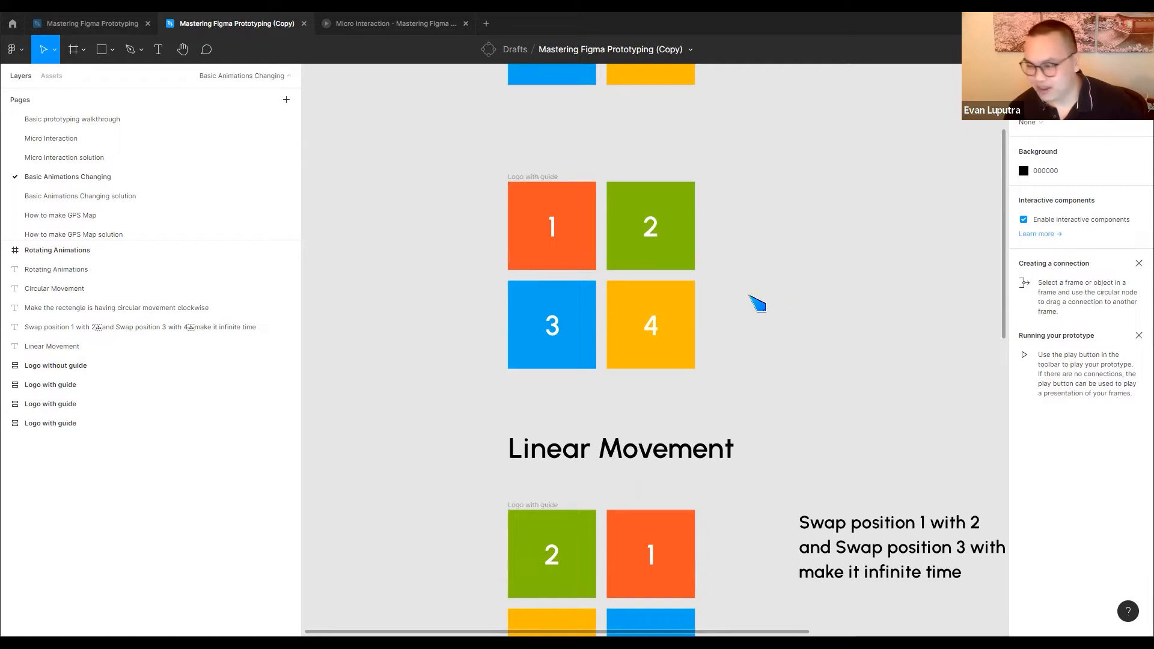
{"action": "scroll", "coordinate": [751, 336], "scroll_direction": "down", "scroll_amount": 4}
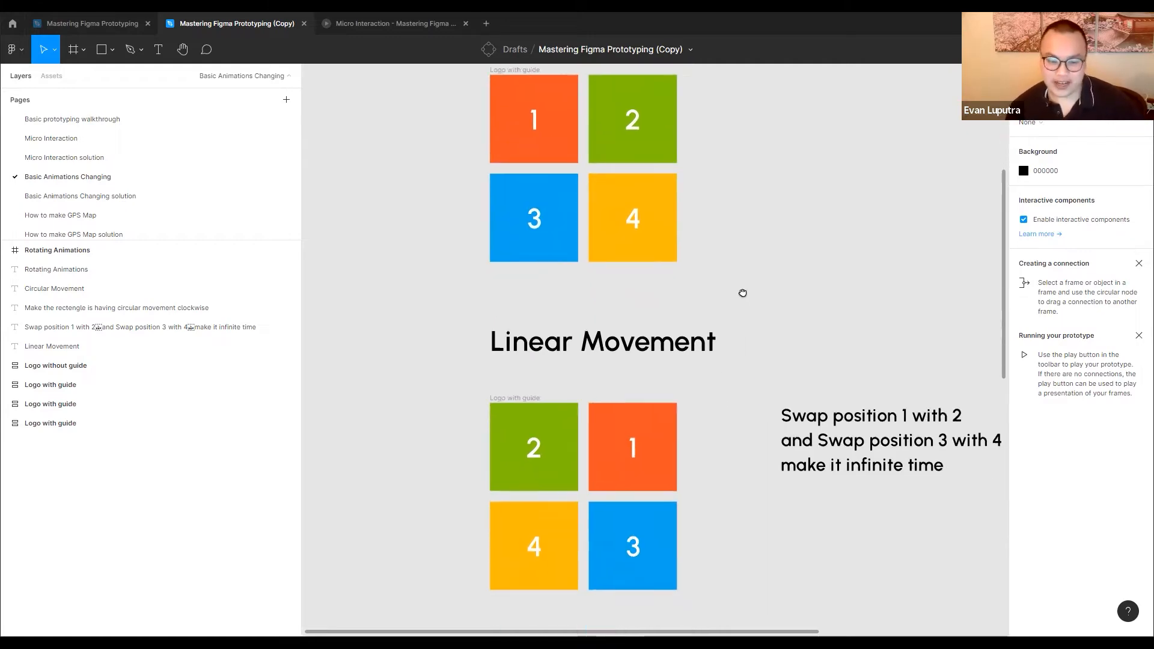
{"action": "scroll", "coordinate": [745, 300], "scroll_direction": "down", "scroll_amount": 5}
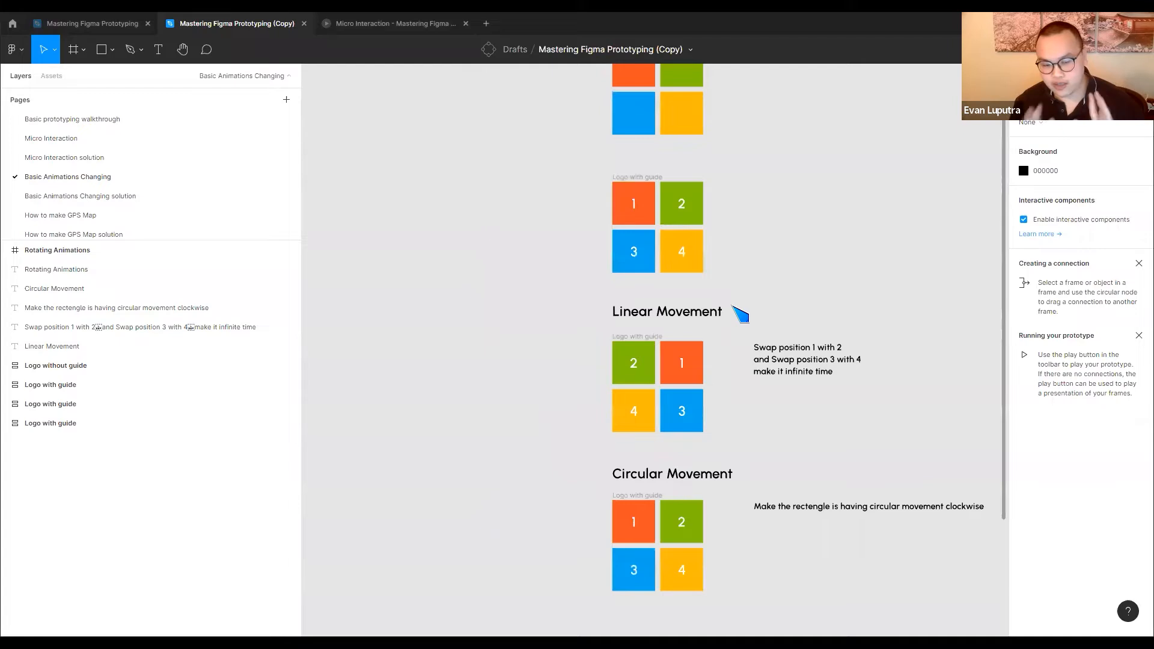
{"action": "left_click_drag", "start_coordinate": [693, 312], "coordinate": [592, 207]}
{"action": "left_click_drag", "start_coordinate": [549, 338], "coordinate": [574, 422]}
{"action": "left_click_drag", "start_coordinate": [580, 226], "coordinate": [582, 259]}
{"action": "scroll", "coordinate": [574, 241], "scroll_direction": "up", "scroll_amount": 3}
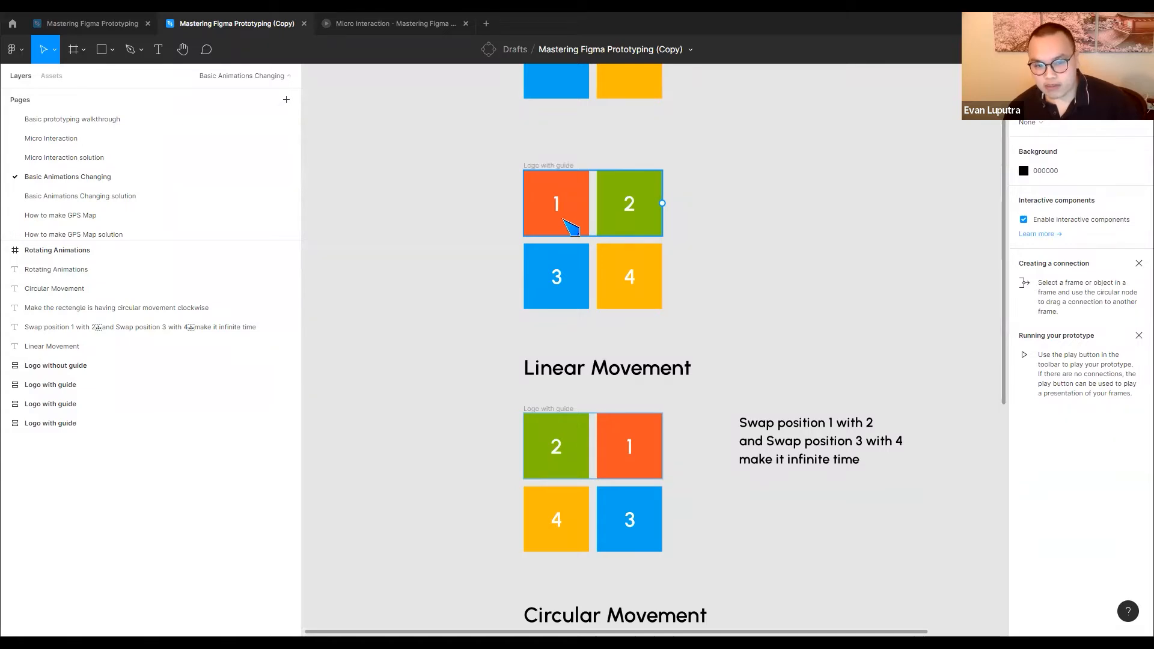
{"action": "left_click", "coordinate": [619, 265]}
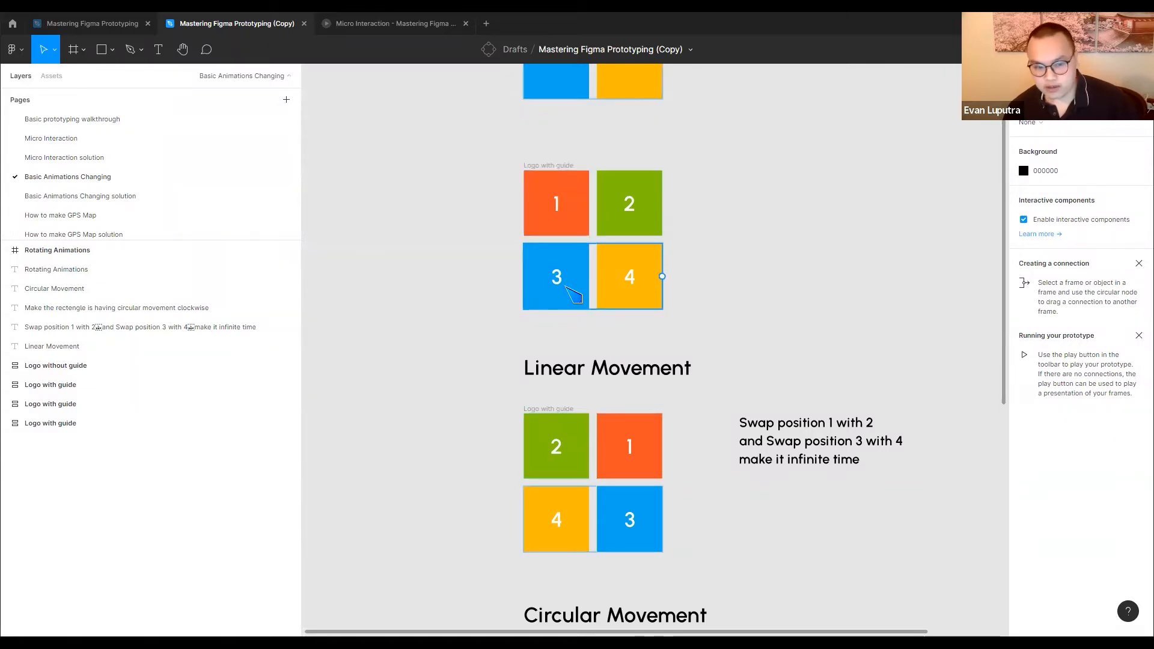
{"action": "left_click", "coordinate": [625, 216]}
{"action": "left_click", "coordinate": [613, 265]}
{"action": "left_click", "coordinate": [586, 212]}
{"action": "left_click", "coordinate": [616, 282]}
{"action": "left_click", "coordinate": [405, 267]}
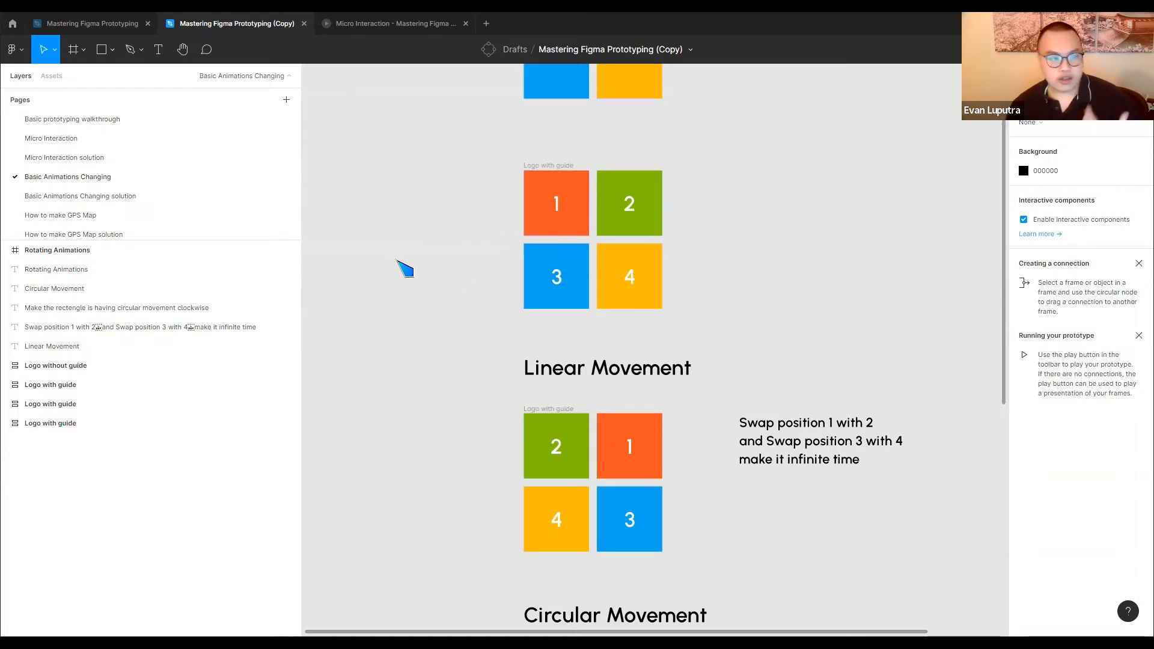
{"action": "scroll", "coordinate": [760, 255], "scroll_direction": "down", "scroll_amount": 2}
{"action": "scroll", "coordinate": [760, 255], "scroll_direction": "right", "scroll_amount": 3}
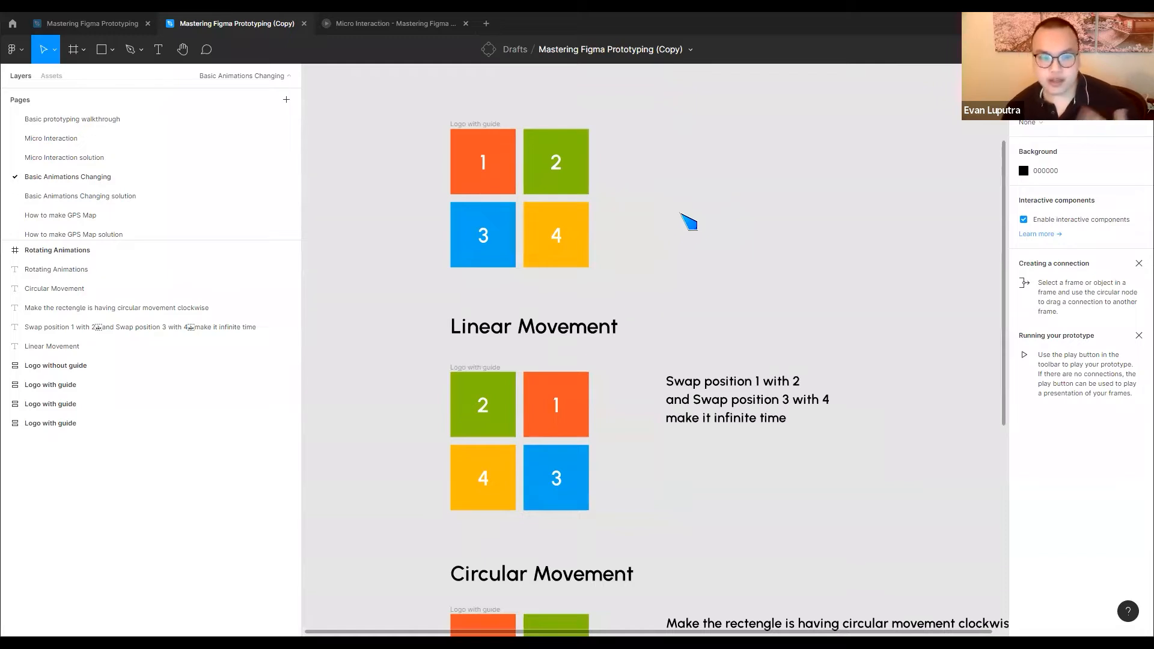
Place two side-by-side copies of the original numbered logo frame beside the Linear Movement instructions
{"action": "left_click", "coordinate": [473, 150]}
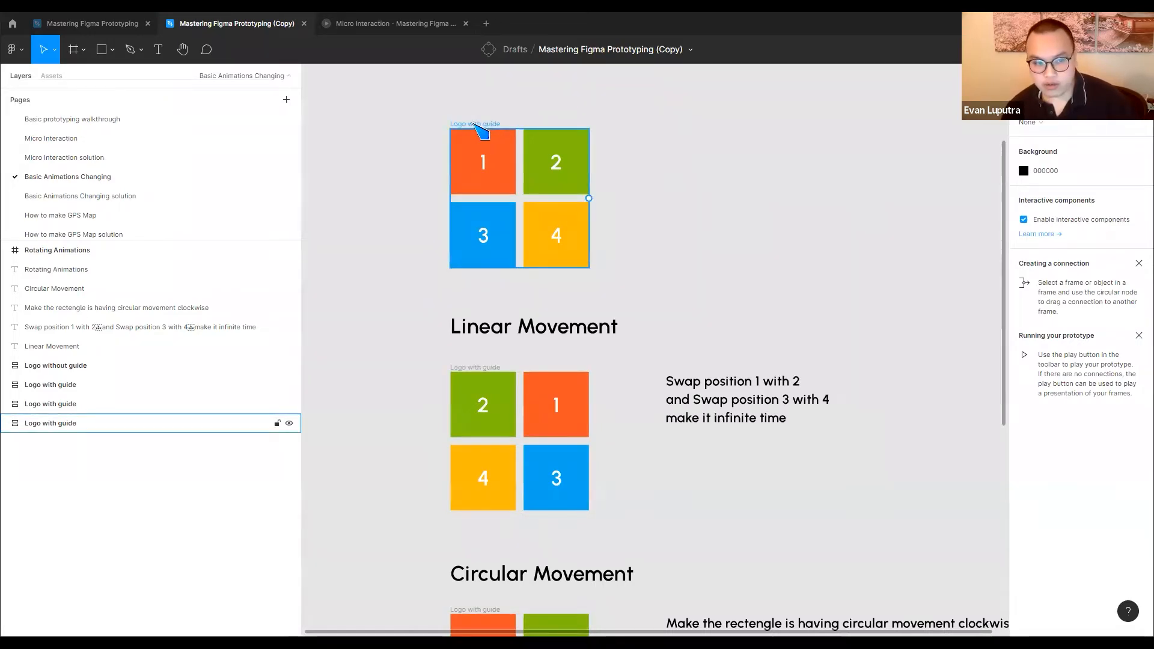
{"action": "left_click_drag", "start_coordinate": [475, 125], "coordinate": [885, 374]}
{"action": "left_click_drag", "start_coordinate": [680, 288], "coordinate": [366, 175]}
{"action": "left_click_drag", "start_coordinate": [597, 252], "coordinate": [777, 258]}
Rename the first copied logo frame Start and the second one End
{"action": "double_click", "coordinate": [580, 258]}
{"action": "type", "text": "Sta"}
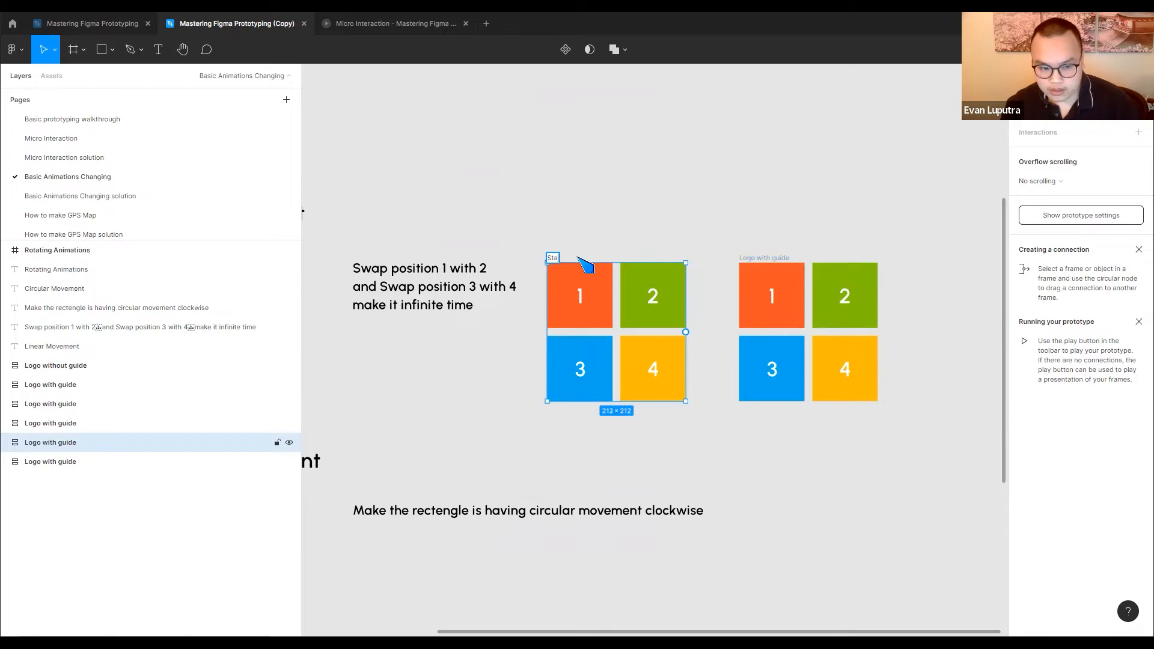
{"action": "type", "text": "rt"}
{"action": "left_click", "coordinate": [782, 257]}
{"action": "double_click", "coordinate": [782, 258]}
{"action": "type", "text": "En"}
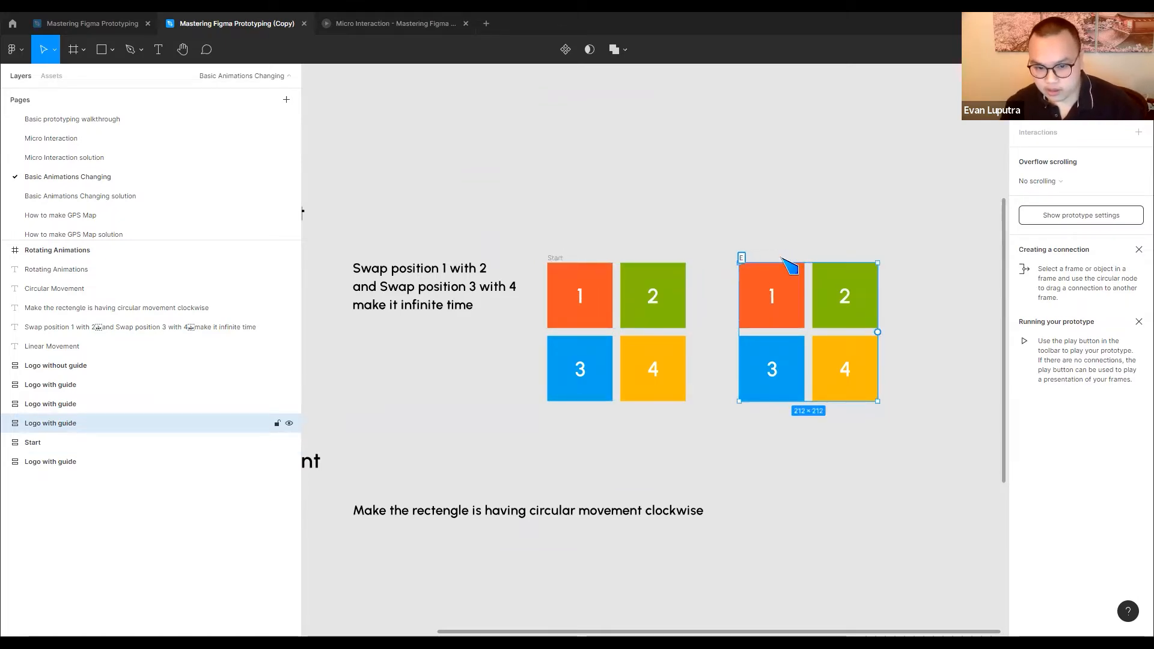
Swap tile 1 with 2 and tile 3 with 4 in the End frame, and widen its gap from Start
{"action": "double_click", "coordinate": [773, 296]}
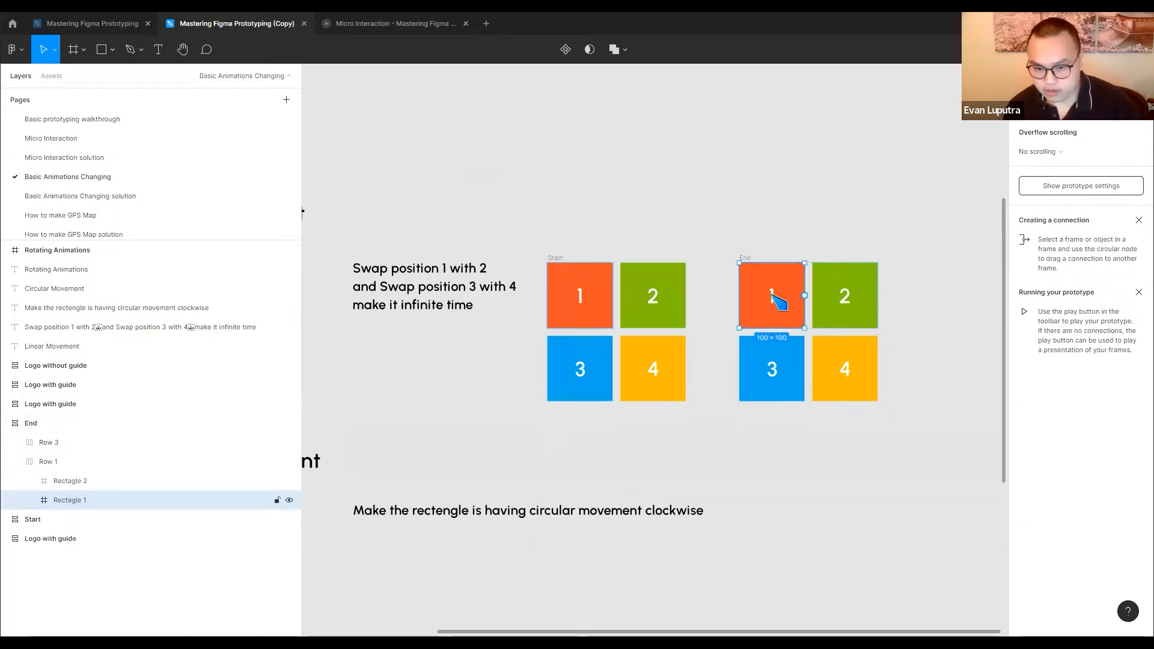
{"action": "key", "text": "Right"}
{"action": "left_click", "coordinate": [775, 359]}
{"action": "left_click", "coordinate": [775, 359]}
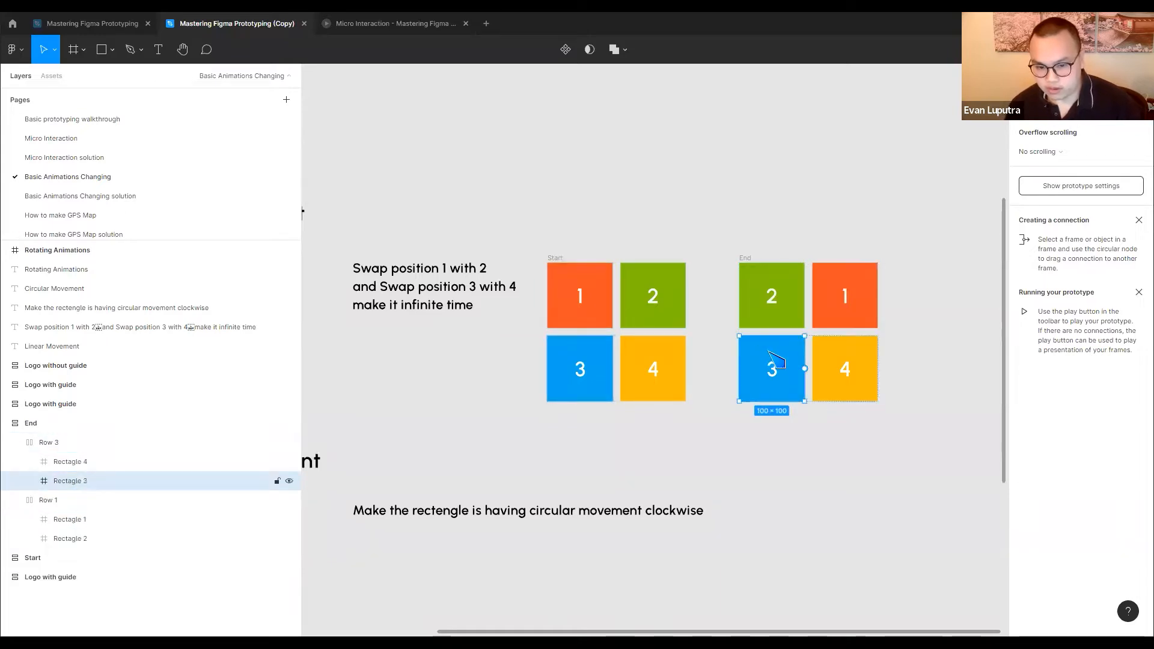
{"action": "key", "text": "Right"}
{"action": "left_click", "coordinate": [949, 333]}
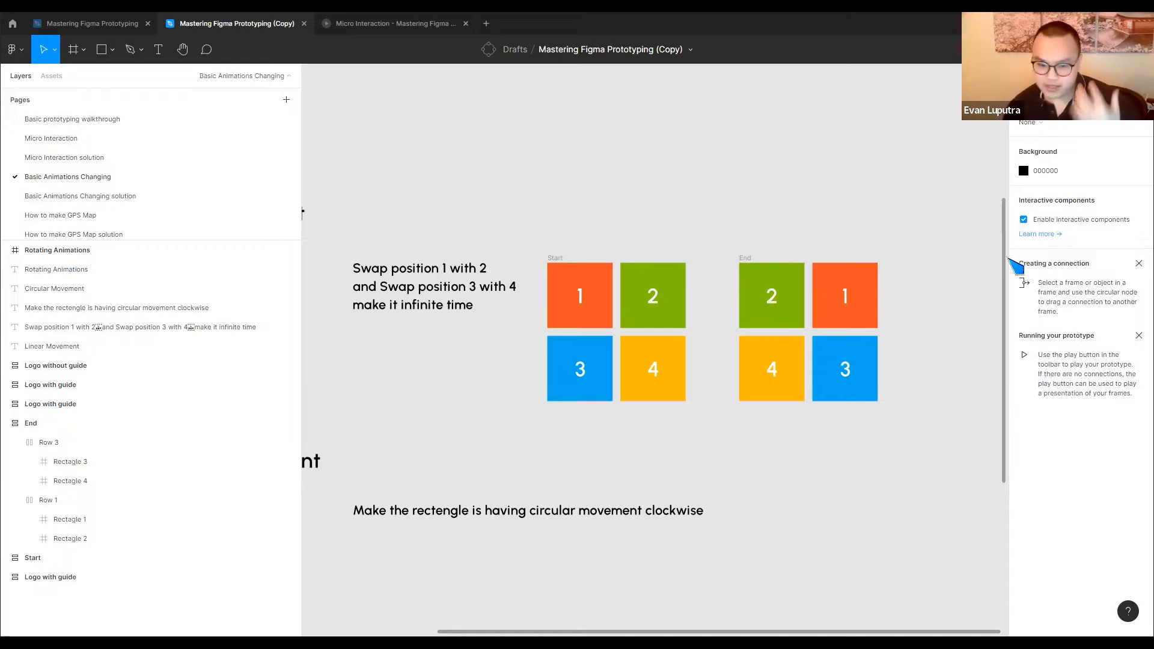
{"action": "left_click_drag", "start_coordinate": [763, 268], "coordinate": [793, 268]}
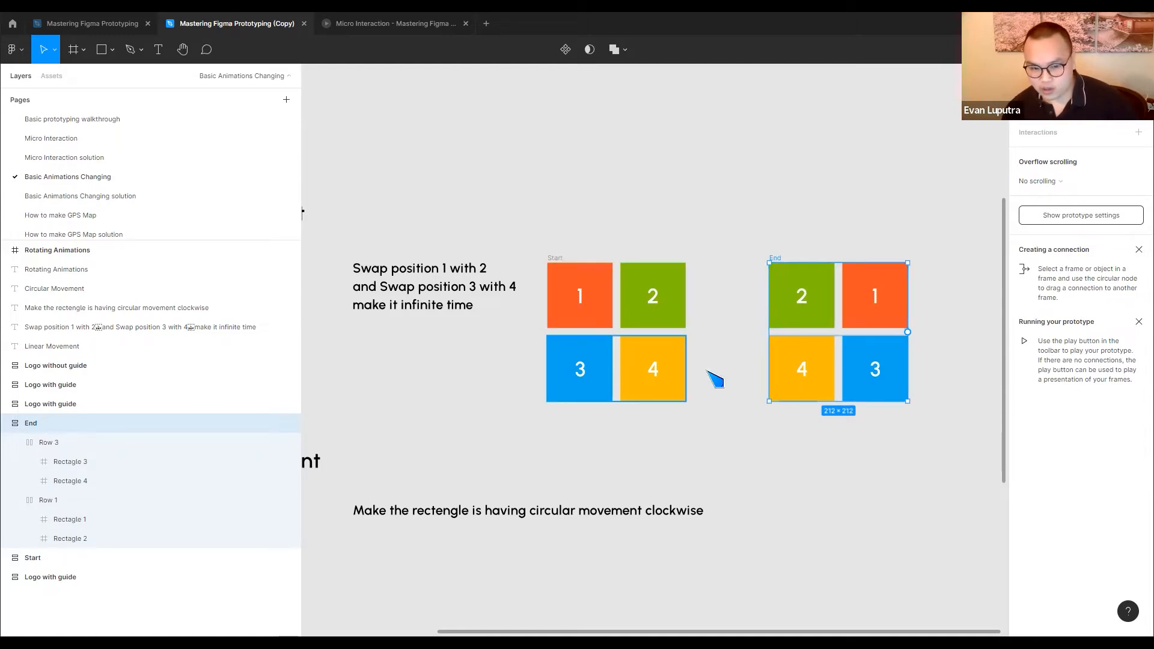
{"action": "left_click", "coordinate": [724, 353]}
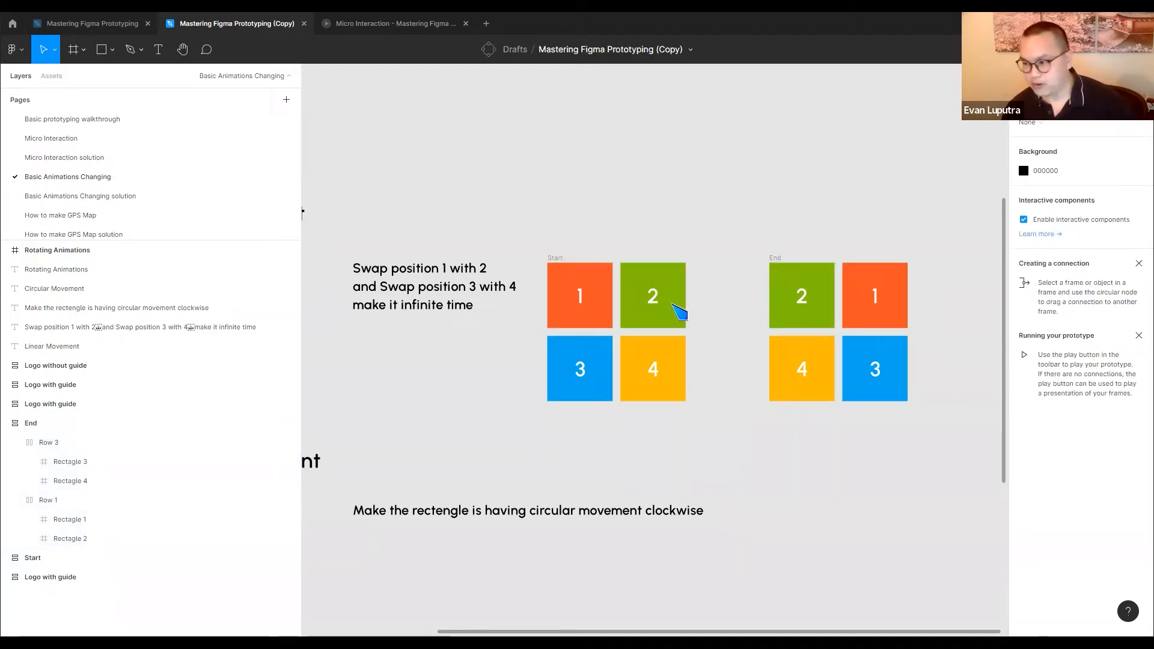
Turn the Start and End frames into separate components and combine them as variants of one component set
{"action": "left_click", "coordinate": [560, 260]}
{"action": "left_click_drag", "start_coordinate": [522, 230], "coordinate": [951, 432]}
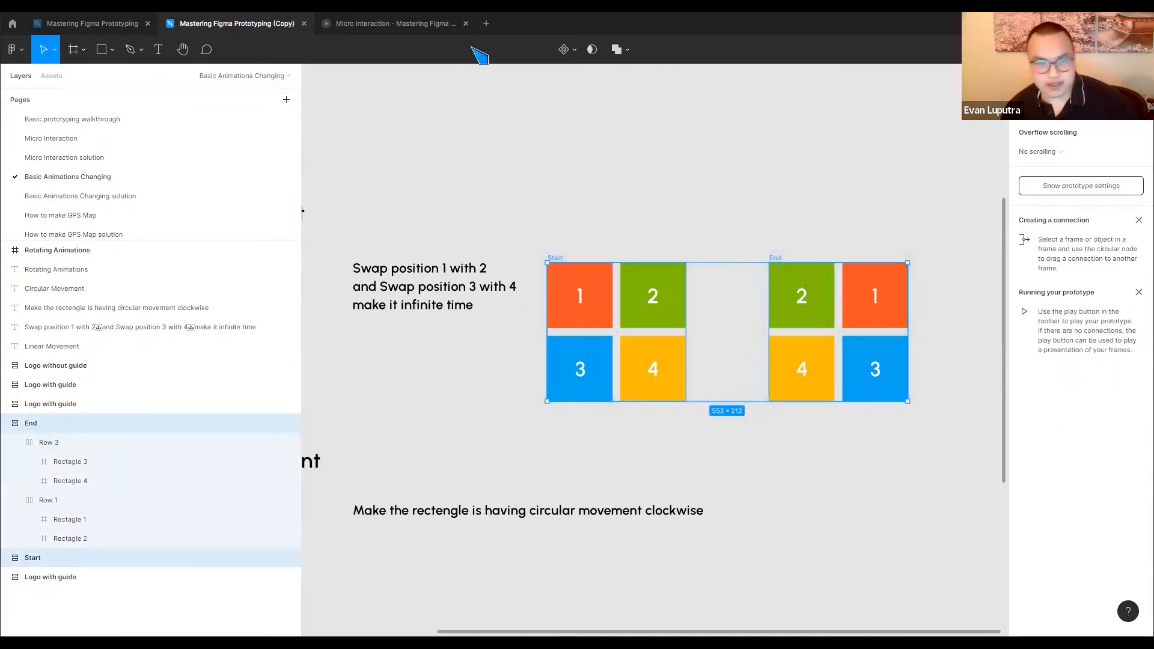
{"action": "left_click", "coordinate": [566, 50]}
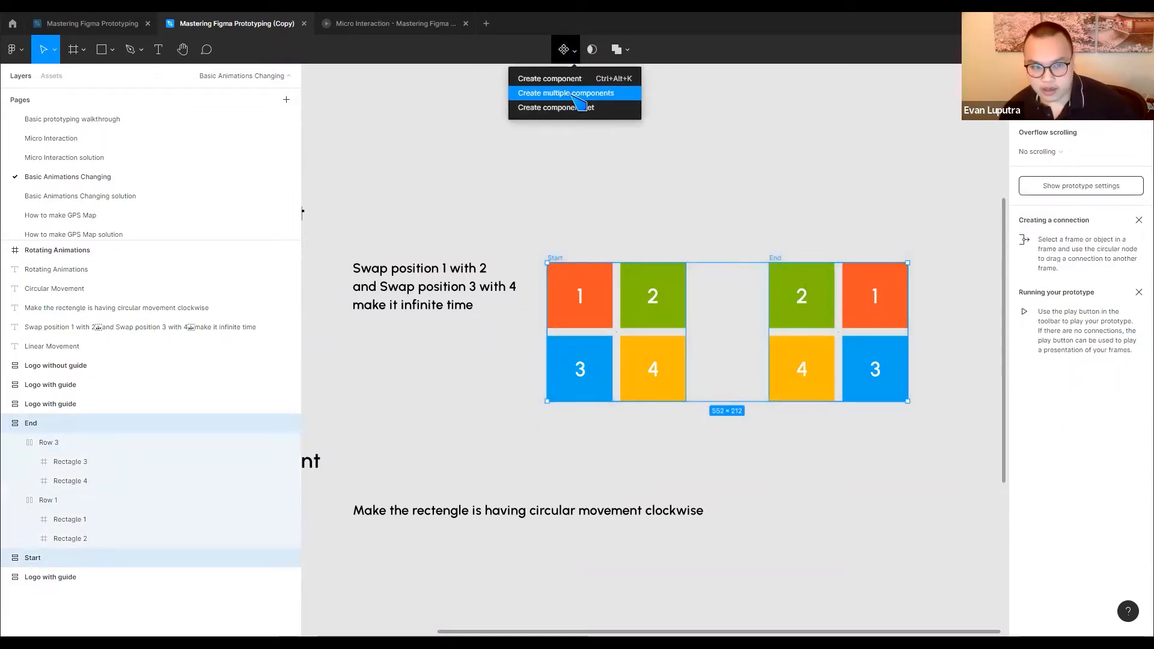
{"action": "left_click", "coordinate": [574, 94]}
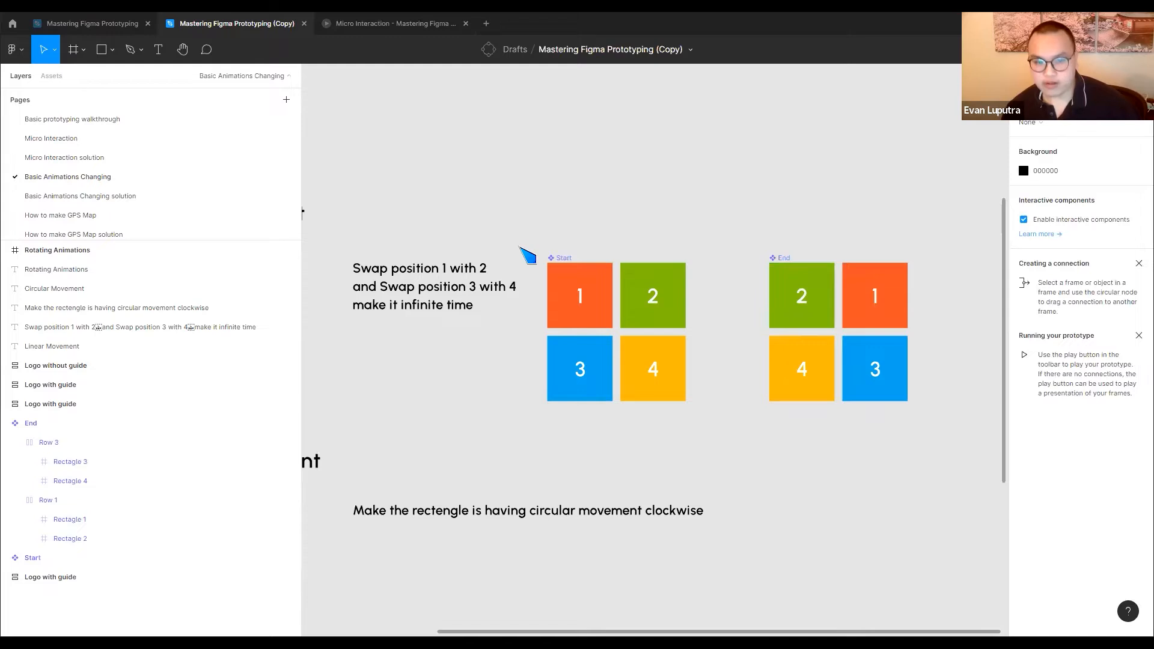
{"action": "left_click", "coordinate": [1030, 75]}
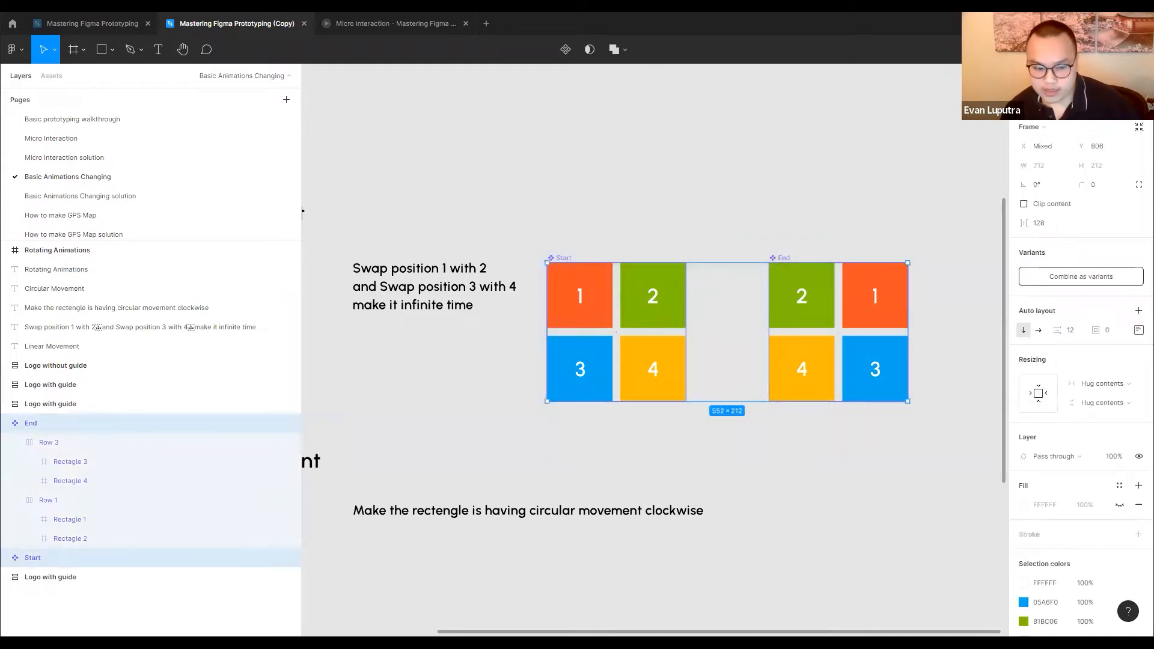
{"action": "left_click", "coordinate": [1078, 282]}
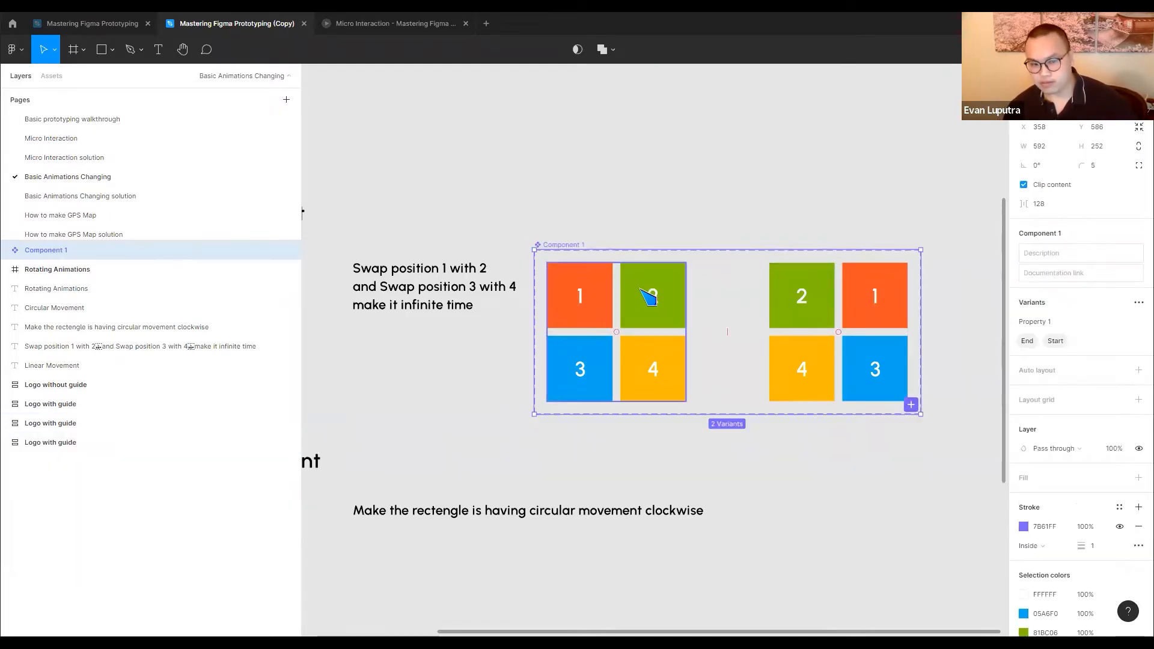
Connect the Start variant to the End variant with a Change to interaction triggered After delay at 800 ms
{"action": "left_click", "coordinate": [649, 292]}
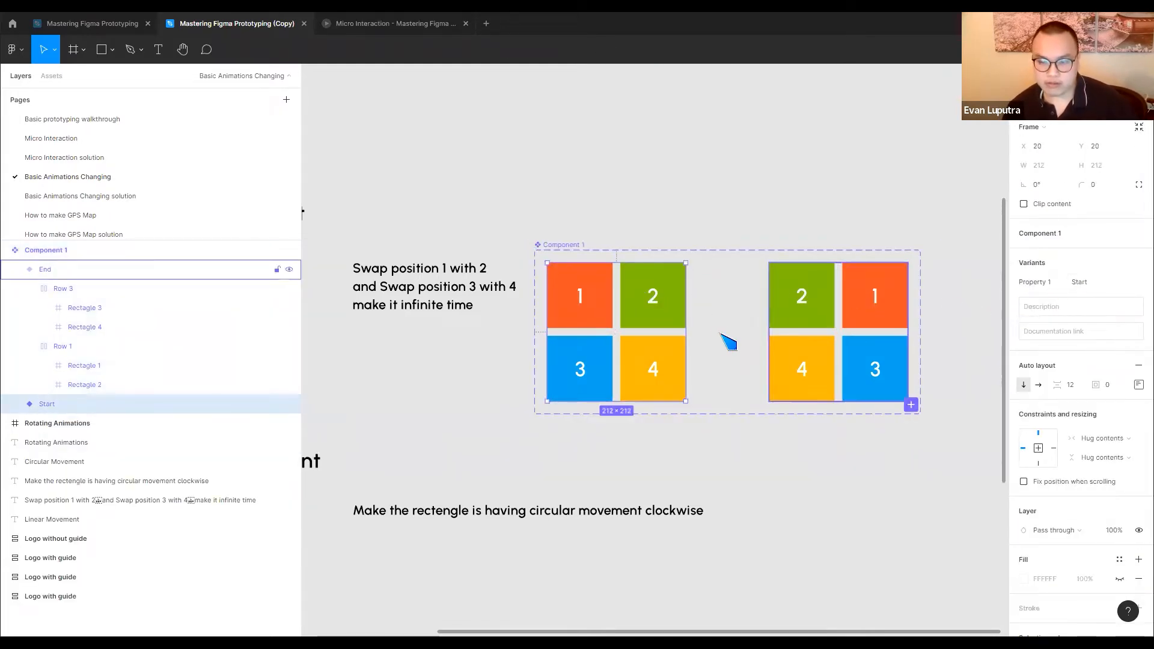
{"action": "left_click", "coordinate": [1067, 75]}
{"action": "left_click_drag", "start_coordinate": [685, 332], "coordinate": [779, 340]}
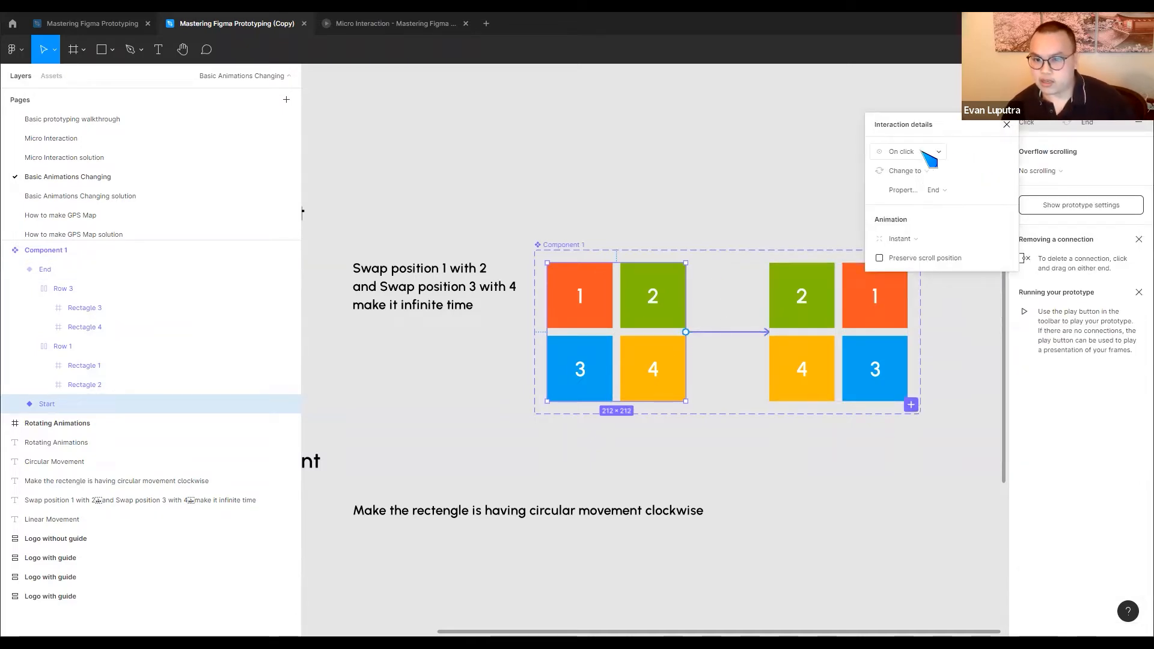
{"action": "left_click", "coordinate": [918, 152]}
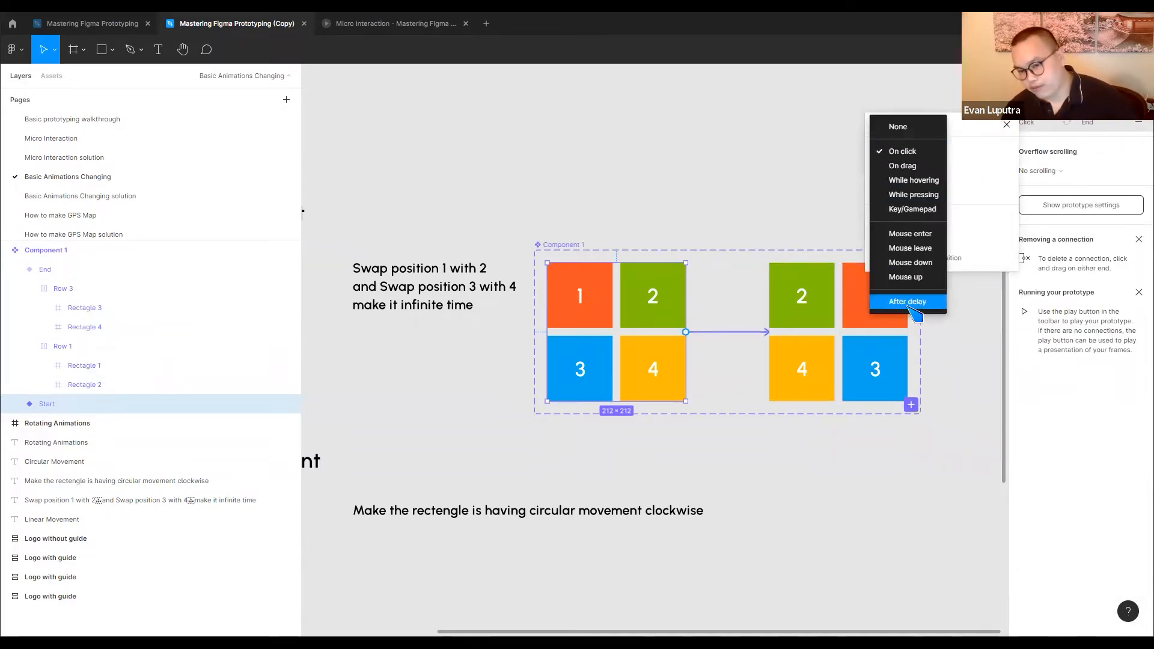
{"action": "left_click", "coordinate": [911, 302]}
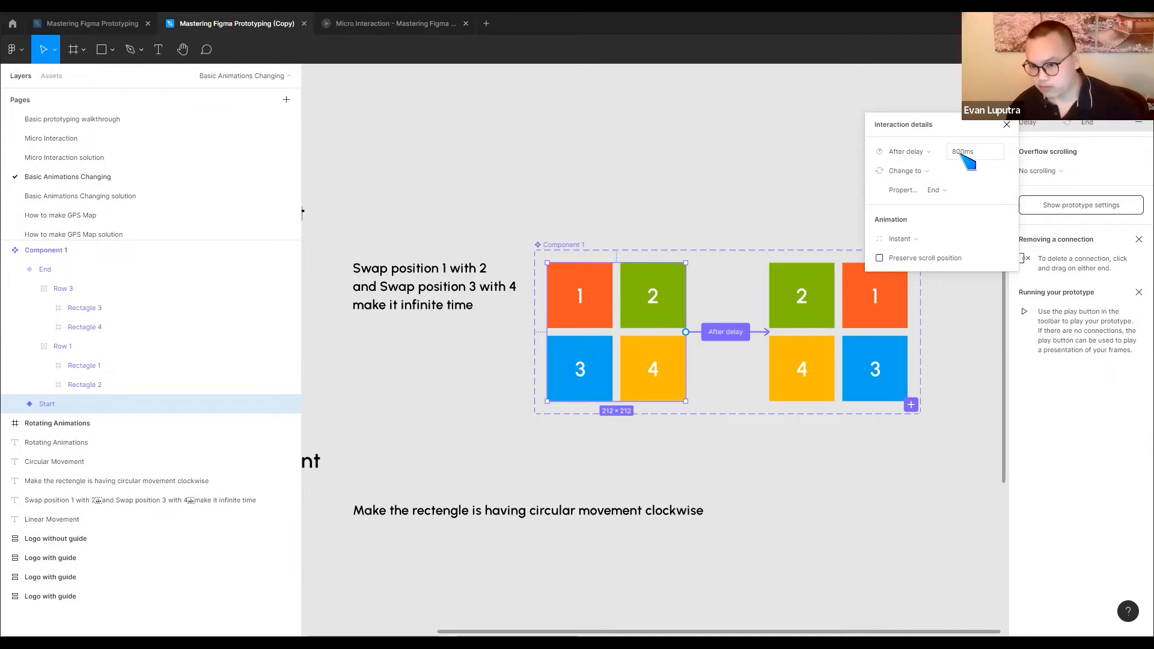
Set the Start-to-End interaction's animation to Smart animate with Ease in and out easing and a 500 ms duration
{"action": "left_click", "coordinate": [906, 241]}
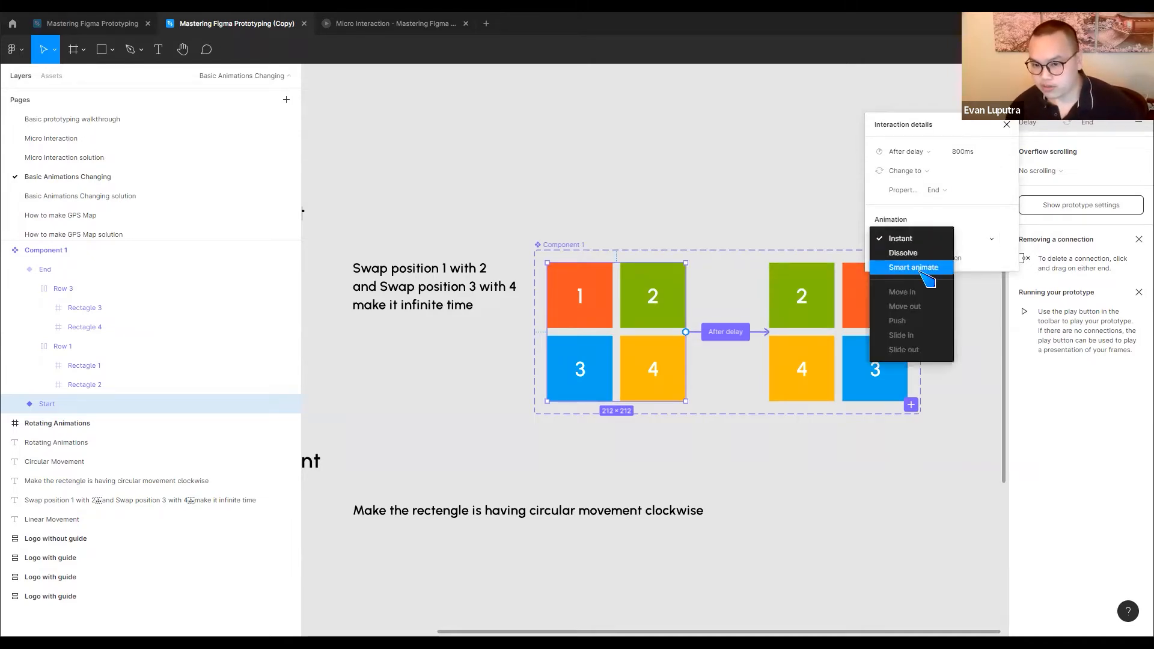
{"action": "left_click", "coordinate": [921, 270]}
{"action": "left_click", "coordinate": [984, 261]}
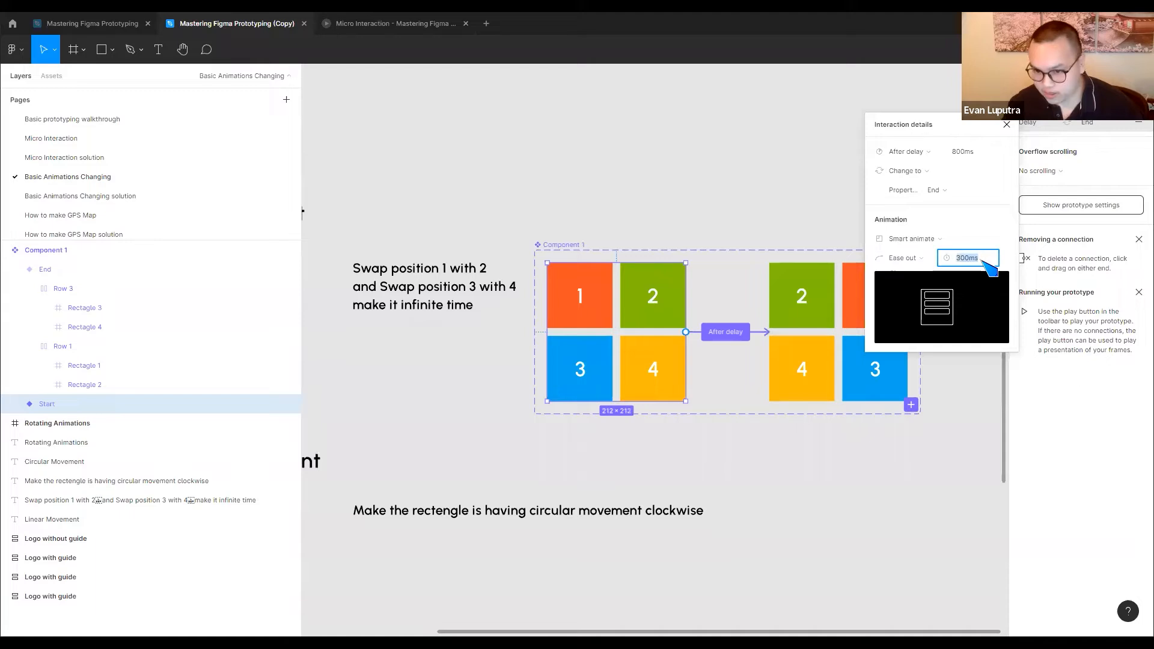
{"action": "type", "text": "500"}
{"action": "left_click", "coordinate": [925, 259]}
{"action": "left_click", "coordinate": [926, 273]}
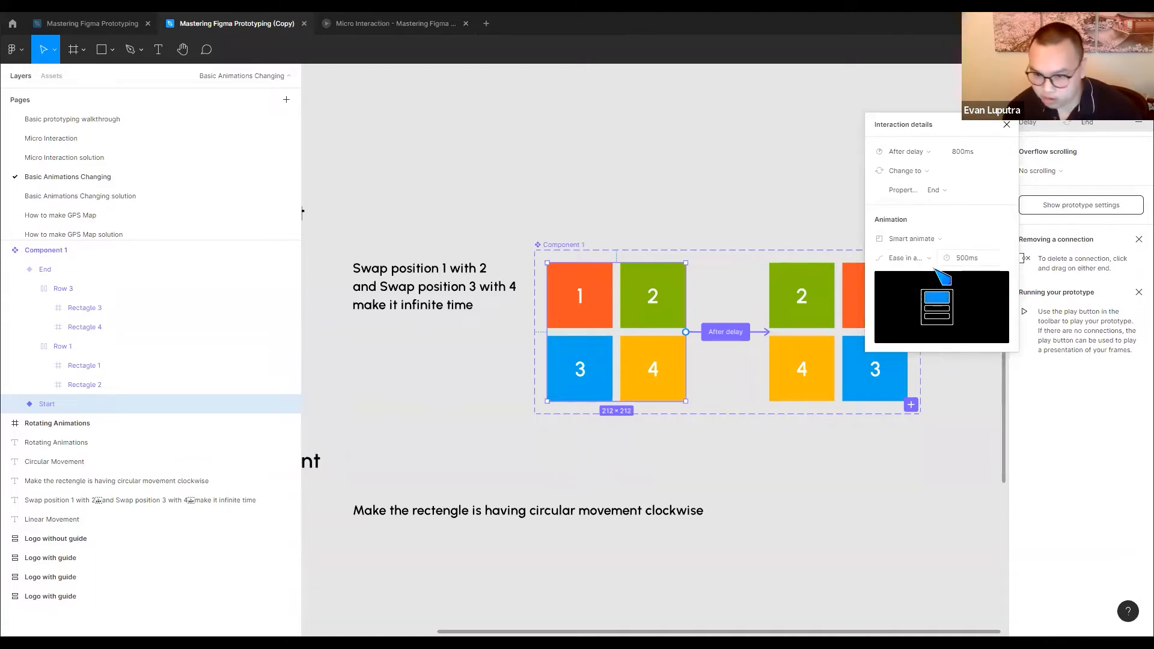
{"action": "left_click", "coordinate": [913, 260]}
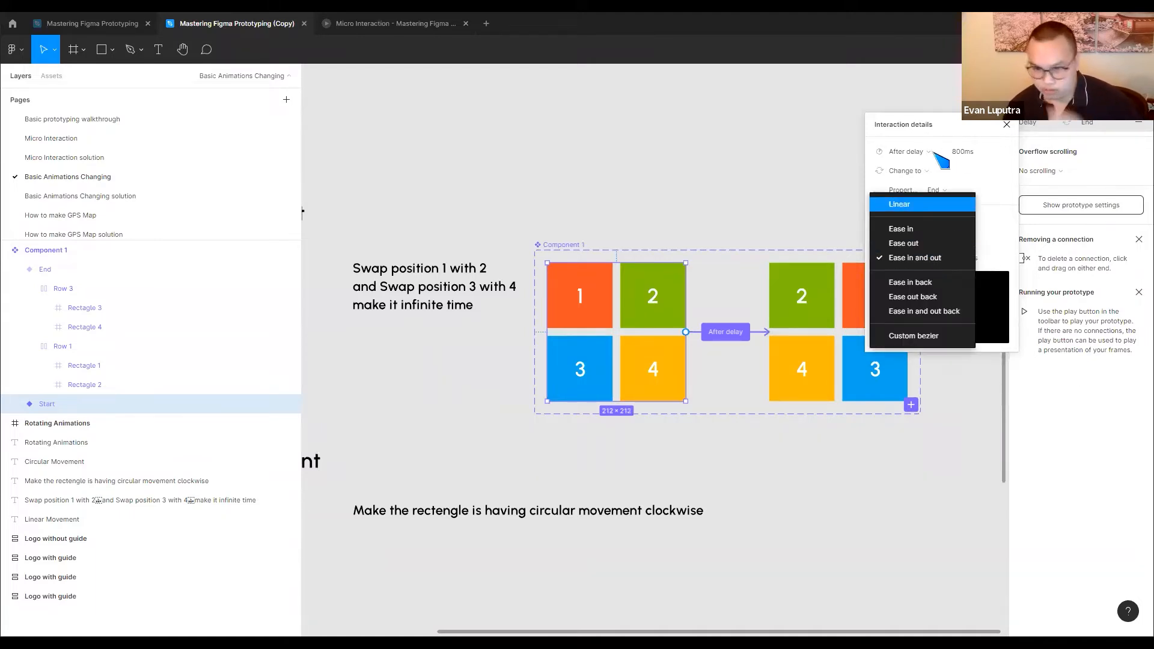
{"action": "left_click", "coordinate": [702, 362]}
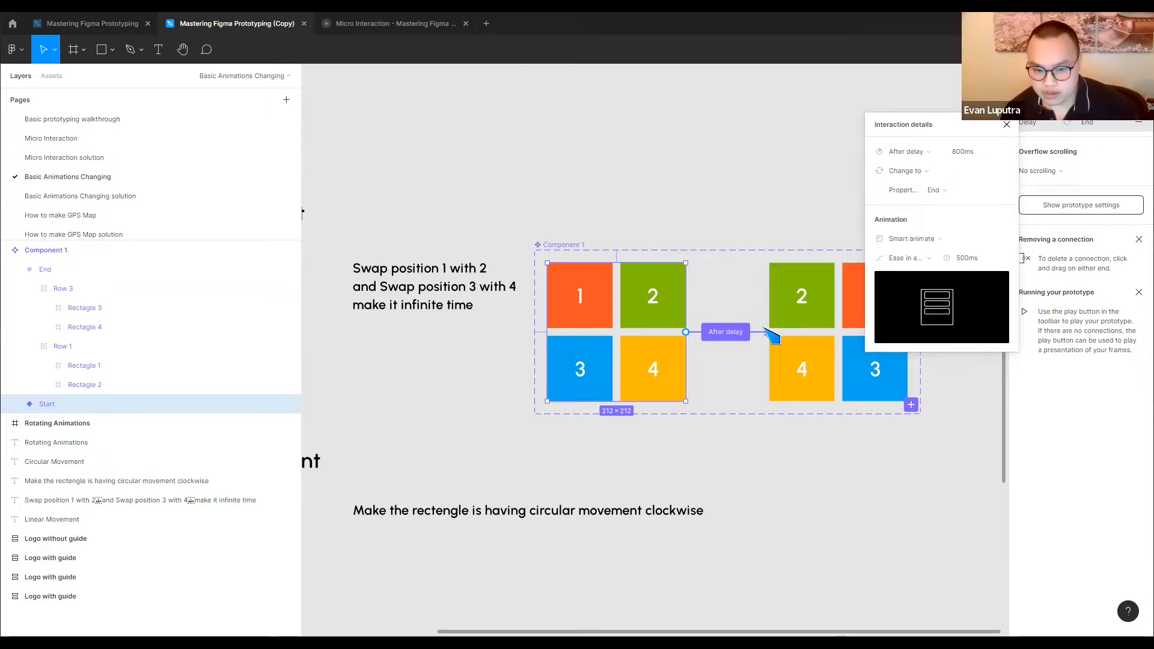
Connect the End variant back to the Start variant
{"action": "left_click", "coordinate": [887, 326]}
{"action": "left_click_drag", "start_coordinate": [907, 332], "coordinate": [685, 398]}
{"action": "left_click", "coordinate": [611, 312]}
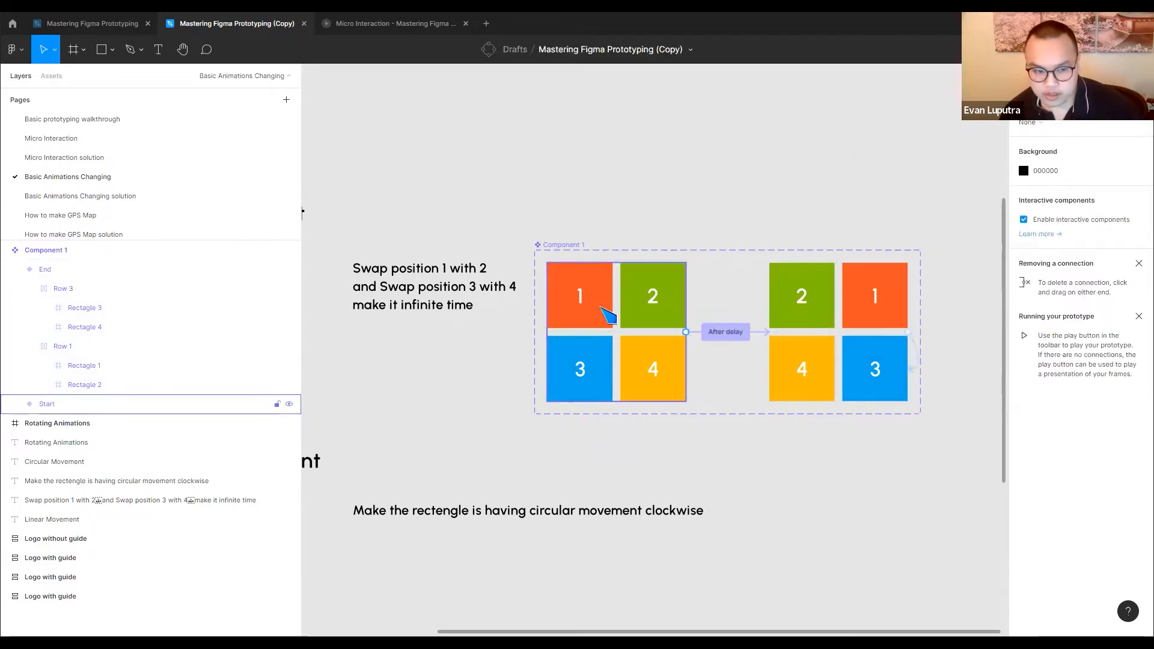
Place an instance of the Start variant above the component set and launch the prototype preview
{"action": "left_click_drag", "start_coordinate": [625, 304], "coordinate": [672, 114]}
{"action": "scroll", "coordinate": [655, 349], "scroll_direction": "up", "scroll_amount": 3}
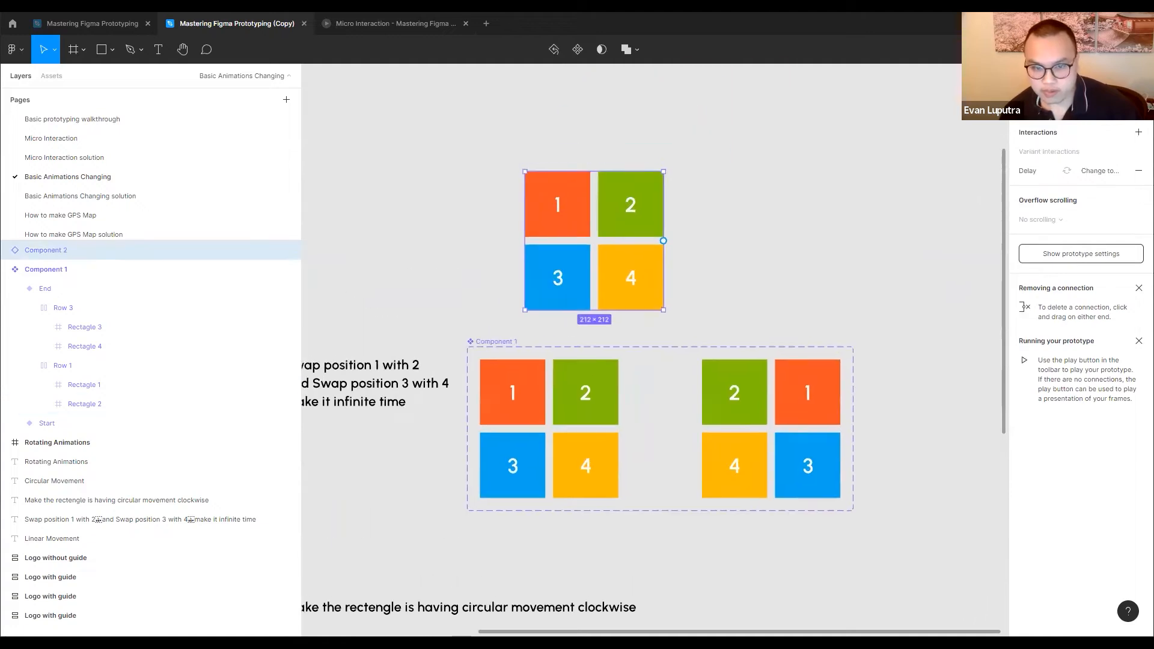
{"action": "left_click", "coordinate": [1101, 50]}
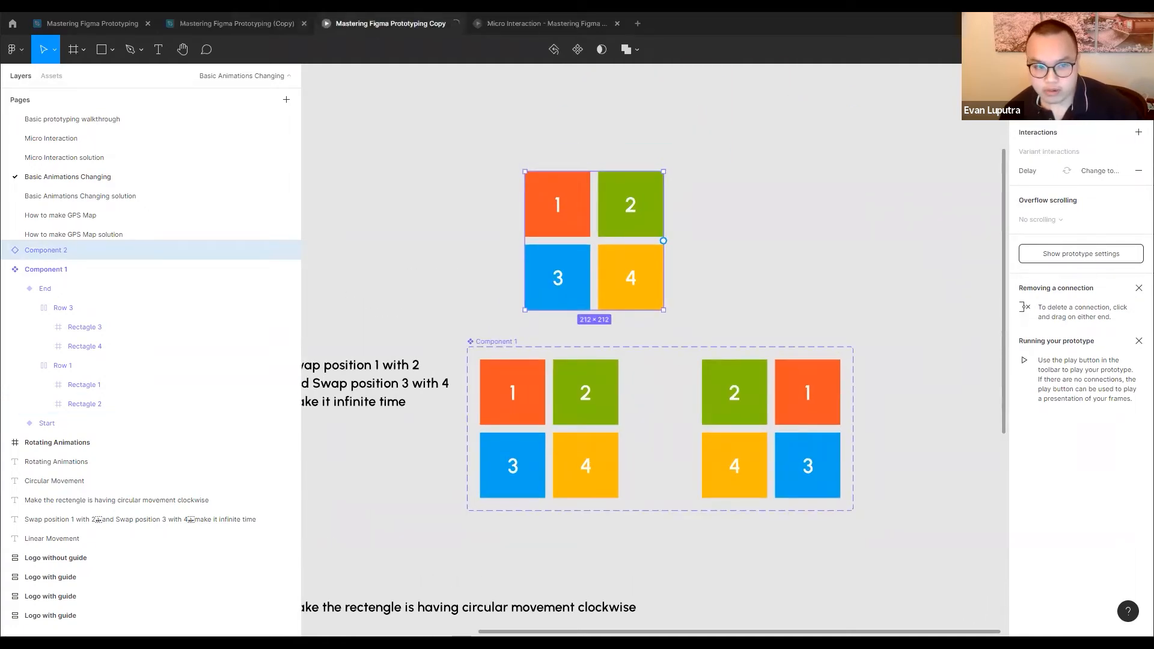
Close both prototype preview tabs and return to the Mastering Figma Prototyping (Copy) file
{"action": "left_click", "coordinate": [456, 24]}
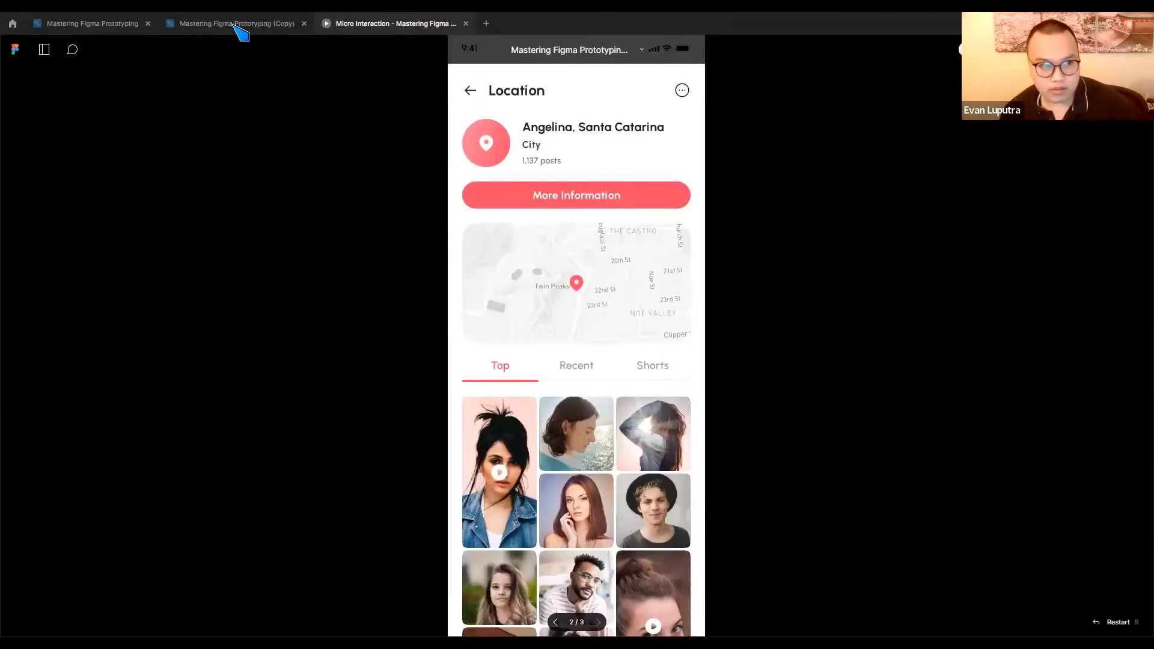
{"action": "left_click", "coordinate": [234, 24]}
{"action": "left_click", "coordinate": [465, 24]}
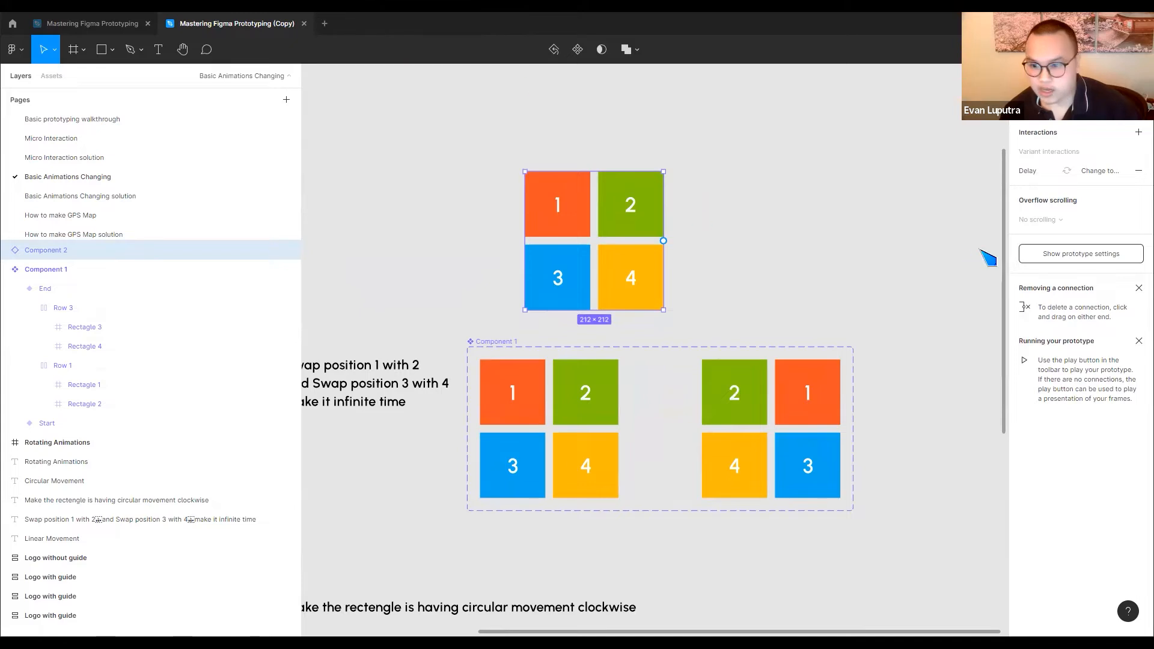
{"action": "left_click", "coordinate": [994, 247]}
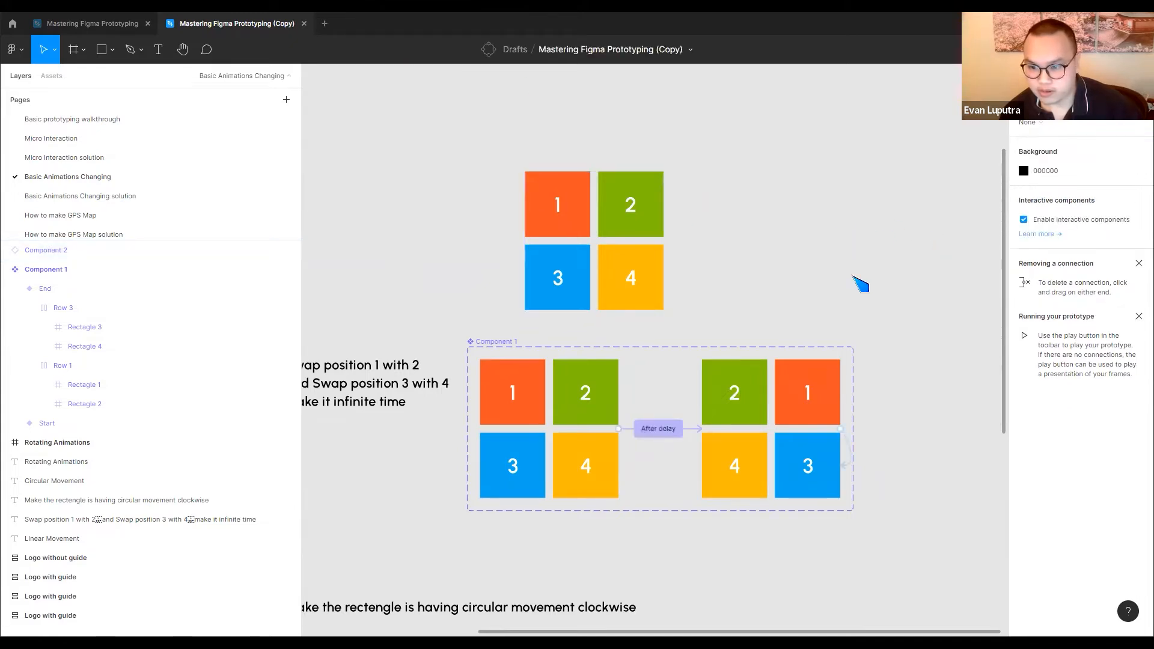
{"action": "left_click", "coordinate": [617, 235]}
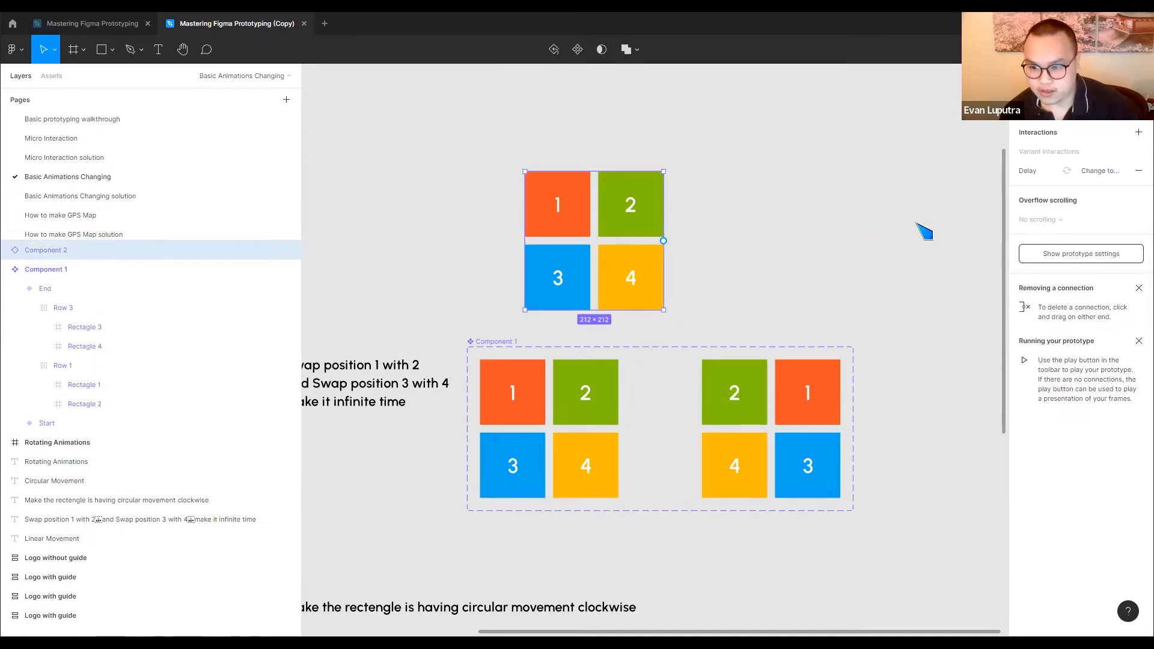
{"action": "left_click", "coordinate": [1074, 257]}
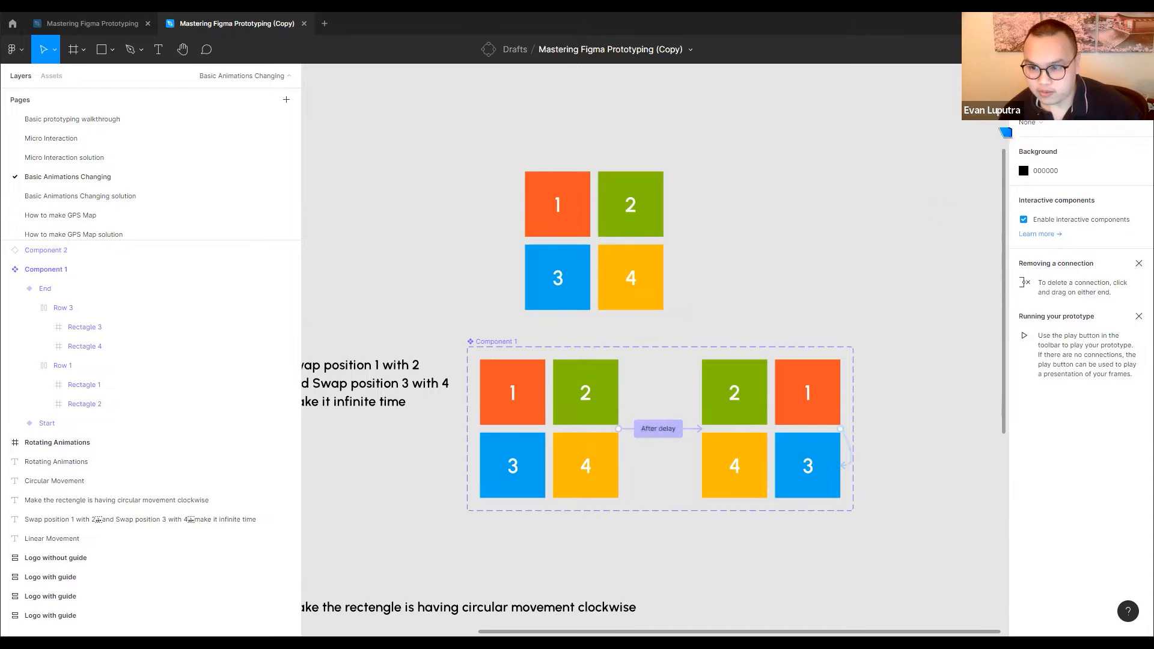
{"action": "left_click", "coordinate": [1041, 127]}
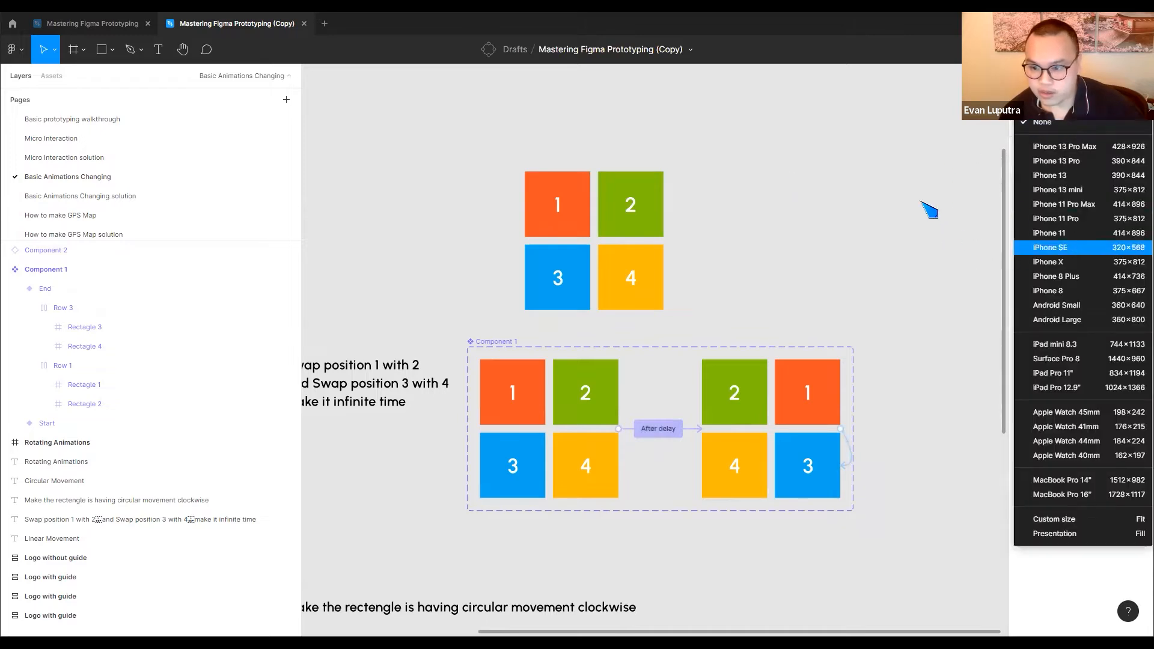
{"action": "left_click", "coordinate": [927, 211]}
Draw a frame about 337 × 259, move the four-tile instance into it and place the frame above the component set
{"action": "left_click", "coordinate": [84, 50]}
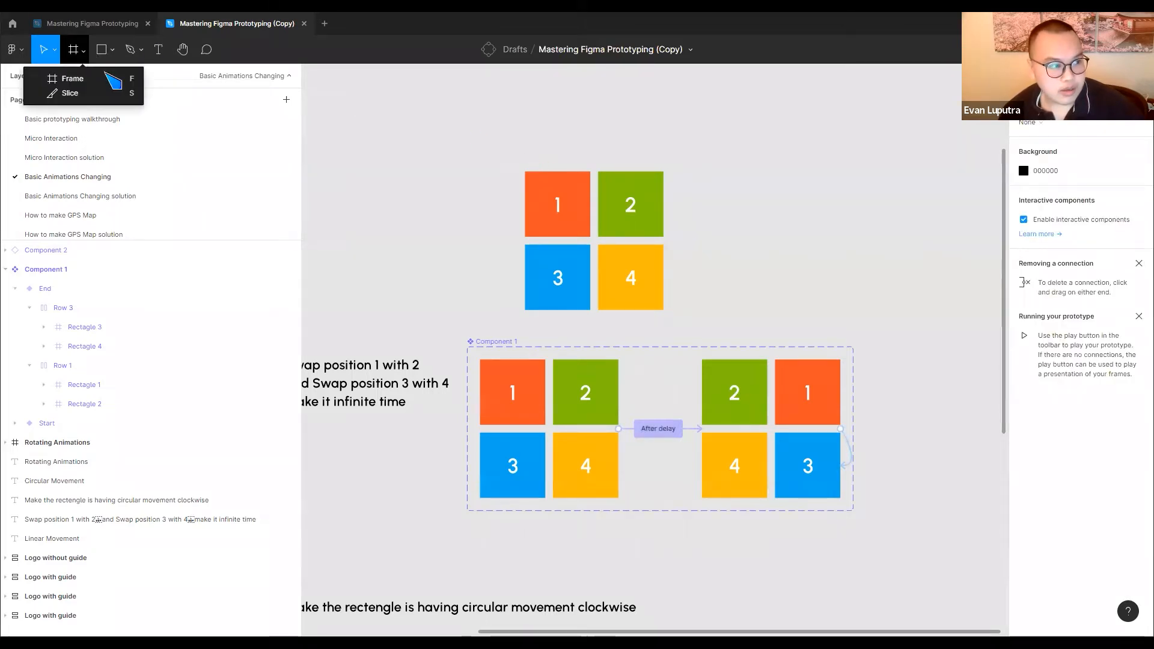
{"action": "left_click", "coordinate": [69, 75]}
{"action": "mouse_move", "coordinate": [733, 149]}
{"action": "left_mouse_down"}
{"action": "mouse_move", "coordinate": [901, 288]}
{"action": "mouse_move", "coordinate": [954, 301]}
{"action": "mouse_move", "coordinate": [858, 318]}
{"action": "left_mouse_up"}
{"action": "left_click", "coordinate": [883, 299]}
{"action": "left_click", "coordinate": [888, 296]}
{"action": "left_click_drag", "start_coordinate": [551, 202], "coordinate": [806, 199]}
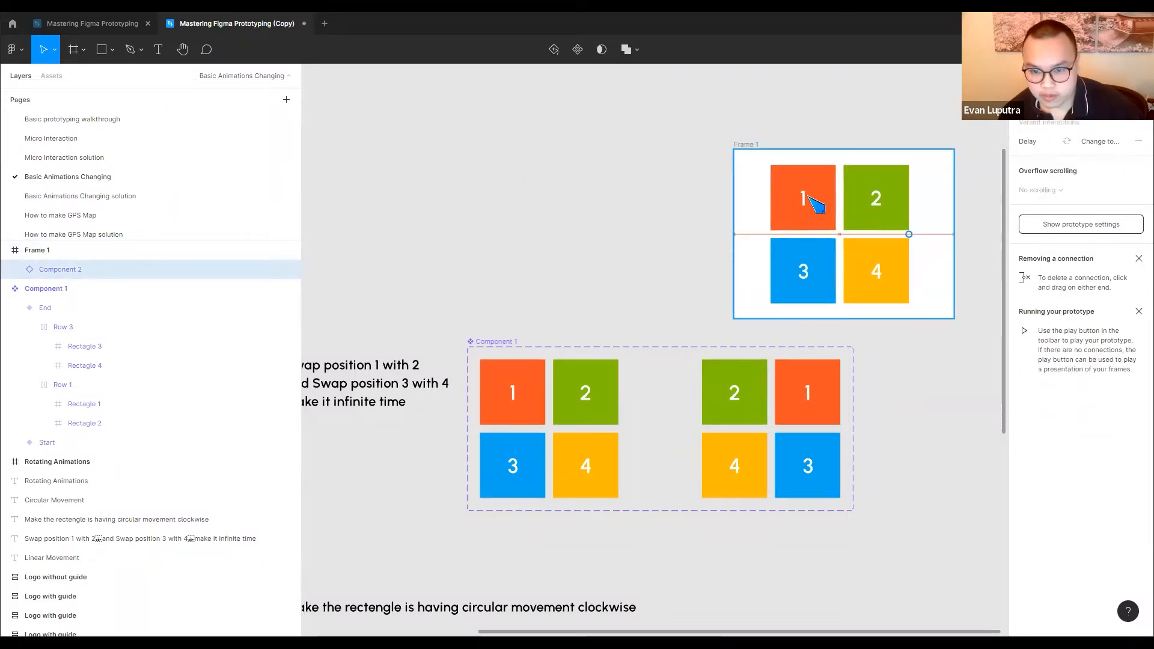
{"action": "left_click", "coordinate": [765, 146]}
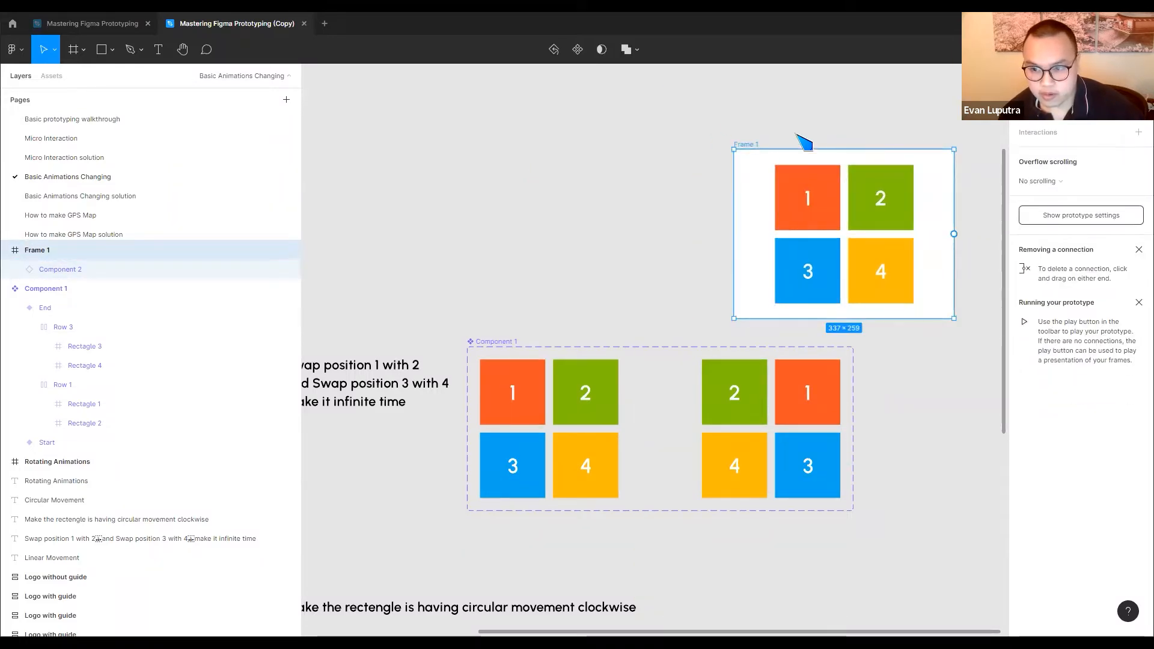
{"action": "left_click_drag", "start_coordinate": [752, 146], "coordinate": [628, 128]}
Make the new frame a flow starting point and preview its tile animation
{"action": "left_click", "coordinate": [1138, 103]}
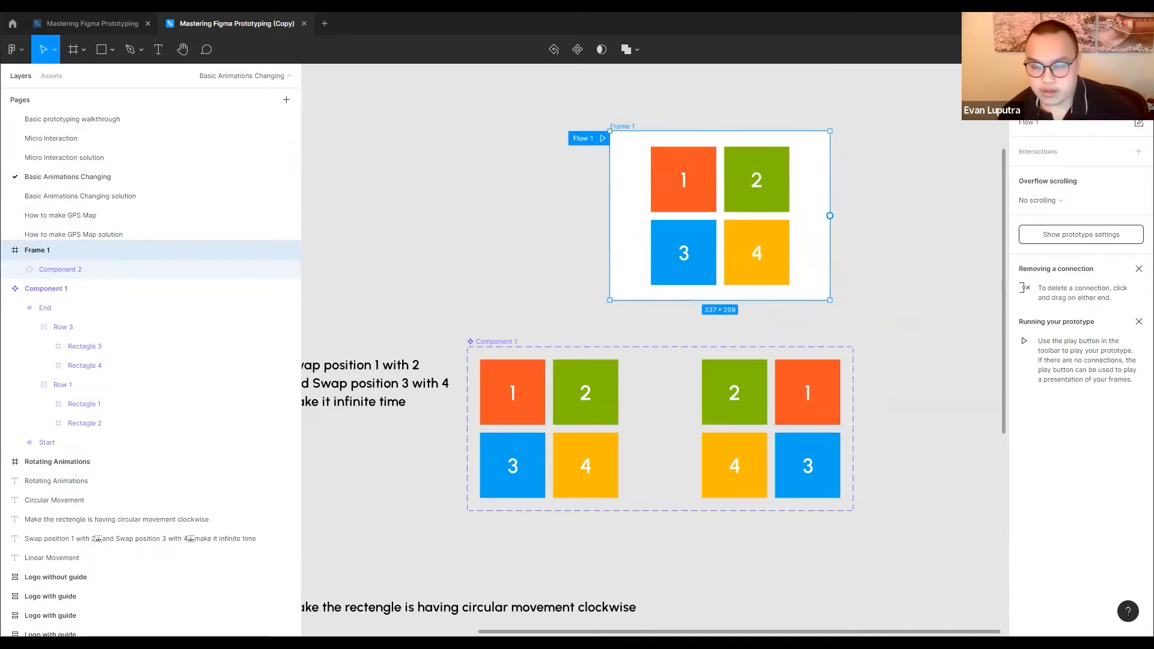
{"action": "left_click", "coordinate": [1097, 50]}
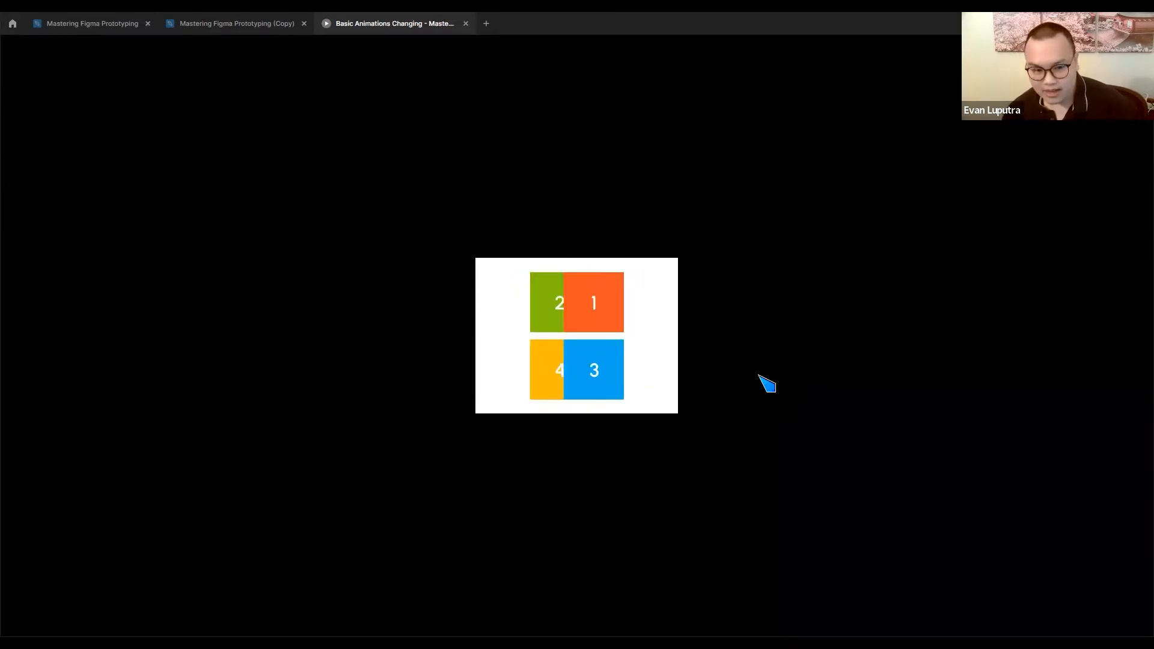
{"action": "left_click", "coordinate": [241, 29]}
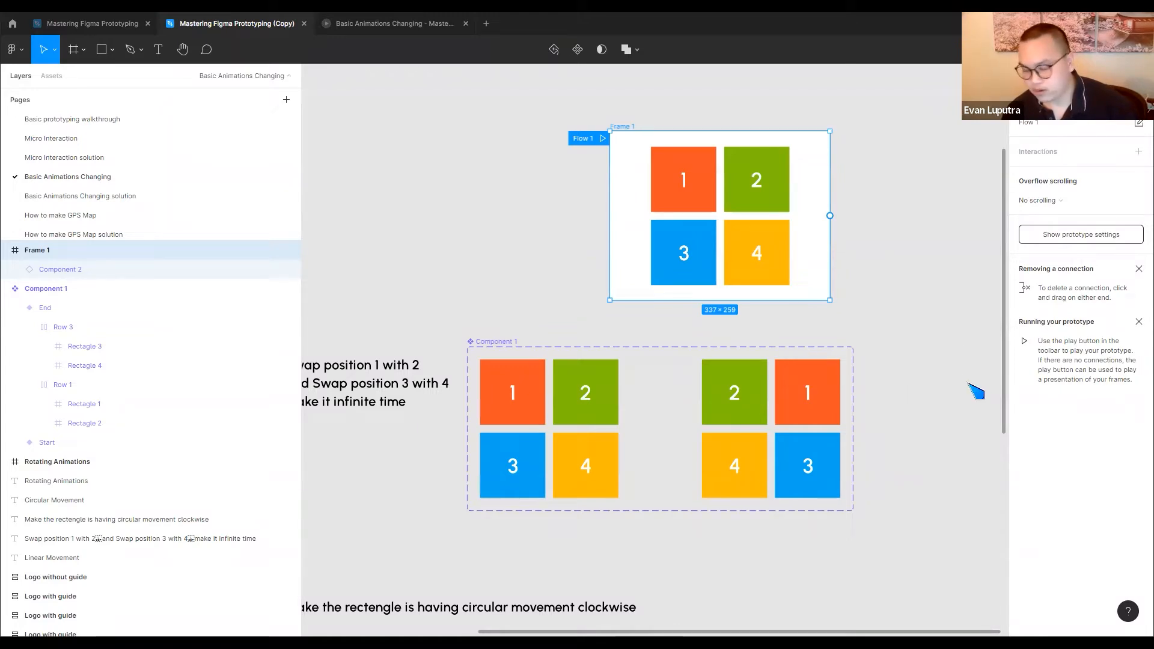
Delete the End variant's On click connection that scrolls to Rectangle 3
{"action": "left_click", "coordinate": [815, 432]}
{"action": "left_click", "coordinate": [858, 457]}
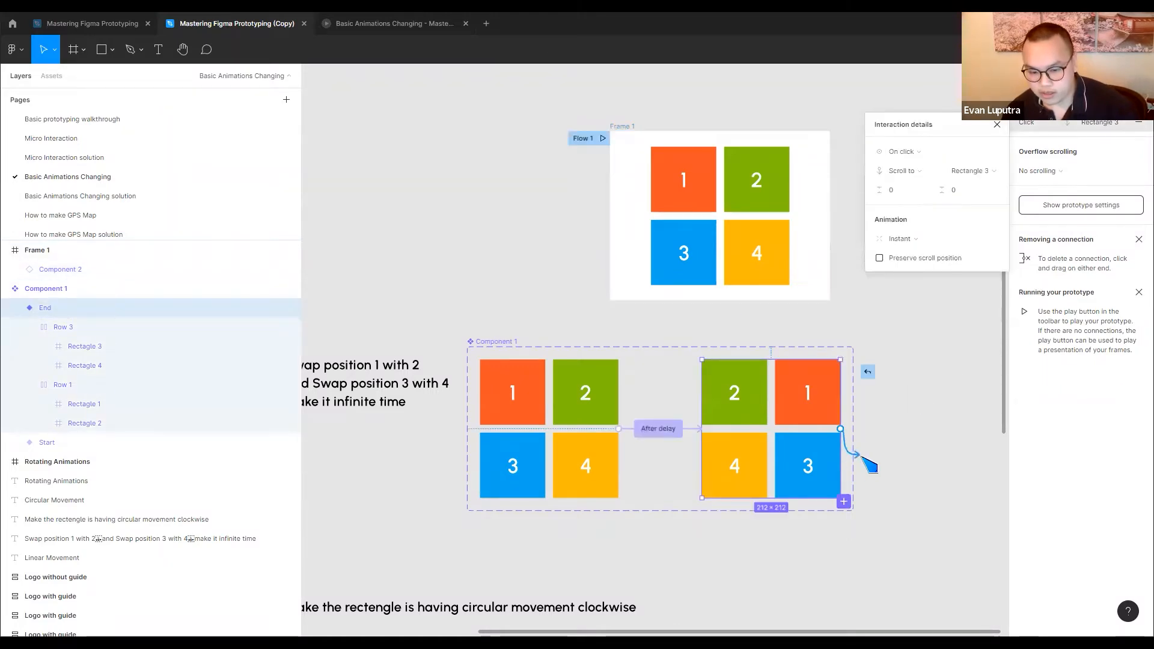
{"action": "key", "text": "Delete"}
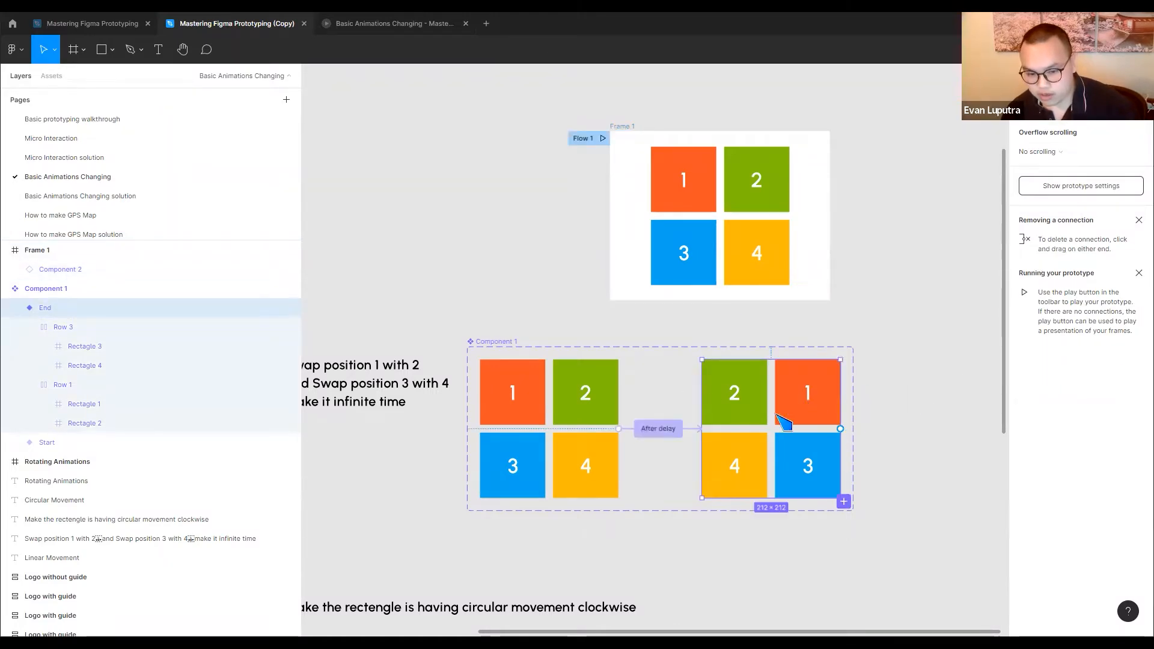
Connect the End variant back to the Start variant with an After delay trigger of 800 ms
{"action": "left_click_drag", "start_coordinate": [840, 429], "coordinate": [589, 486]}
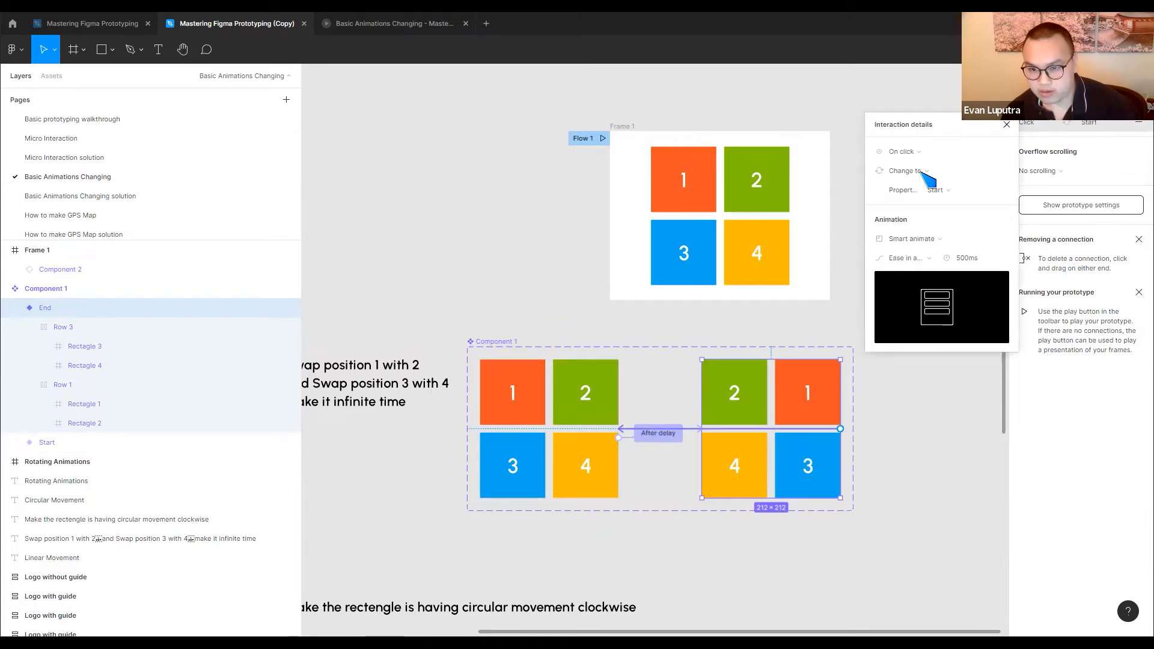
{"action": "left_click", "coordinate": [917, 155]}
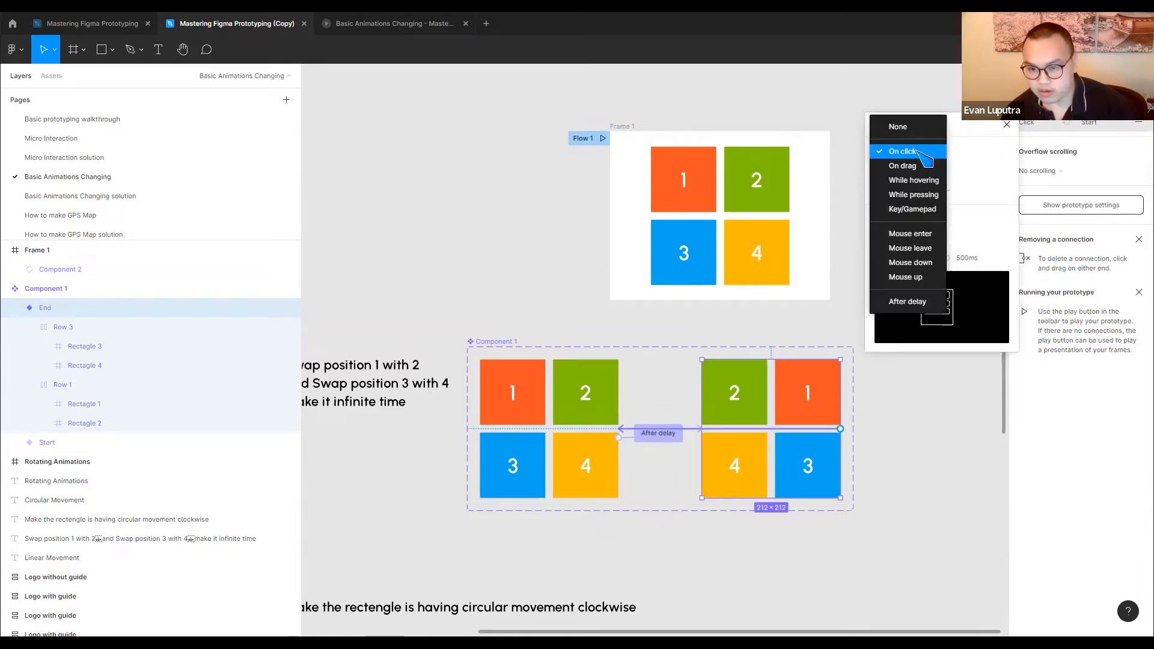
{"action": "left_click", "coordinate": [907, 301]}
Compare the interaction settings of the Start and End variants and check the tile swap loop in the prototype preview
{"action": "left_click", "coordinate": [652, 434]}
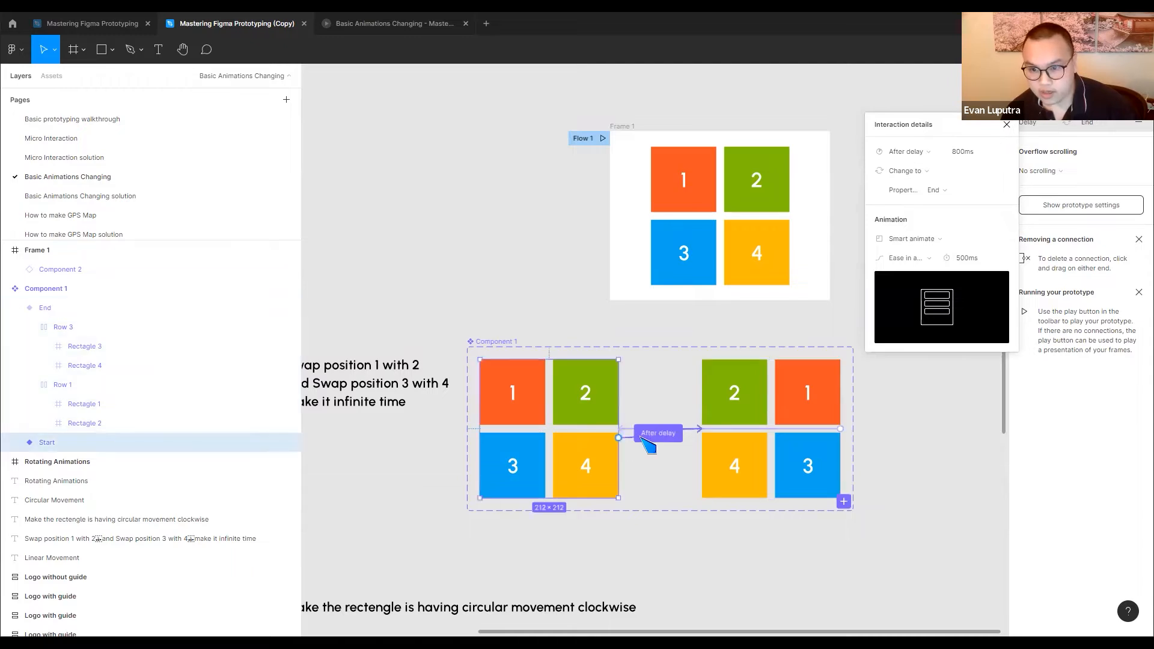
{"action": "left_click", "coordinate": [794, 391]}
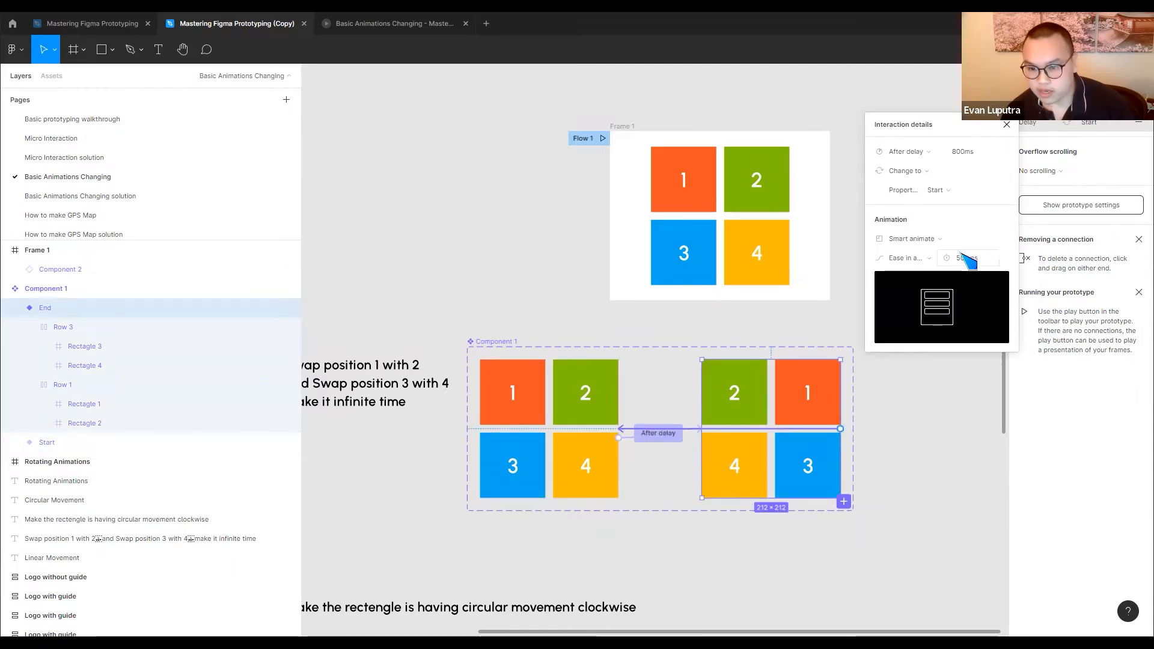
{"action": "left_click", "coordinate": [728, 340]}
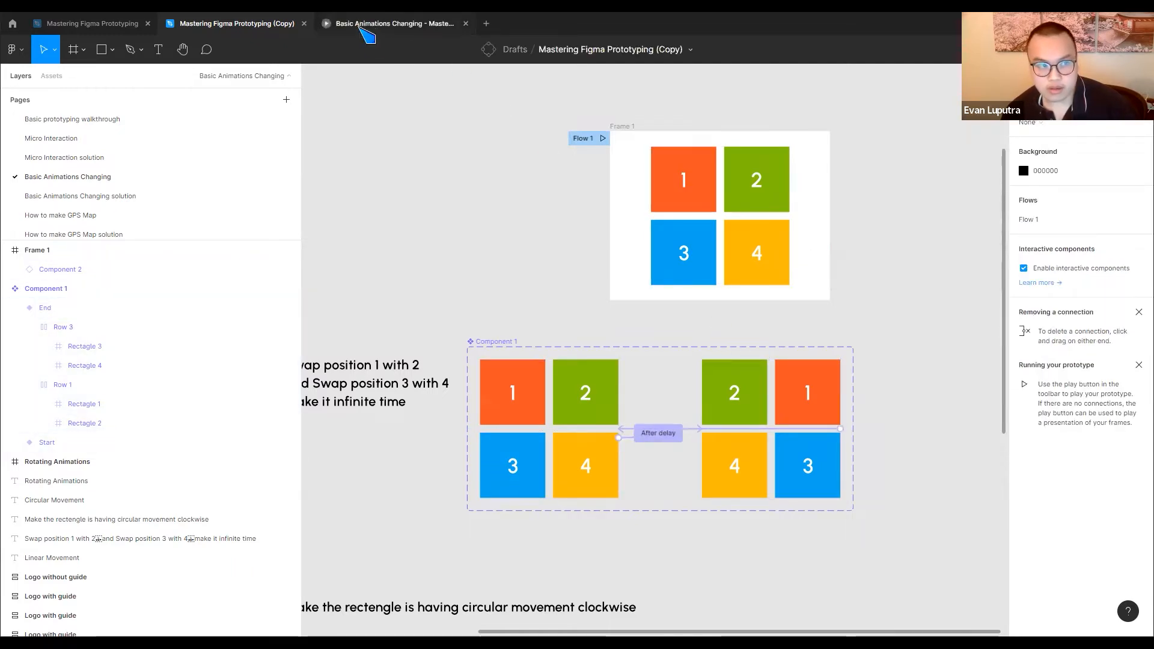
{"action": "left_click", "coordinate": [368, 25]}
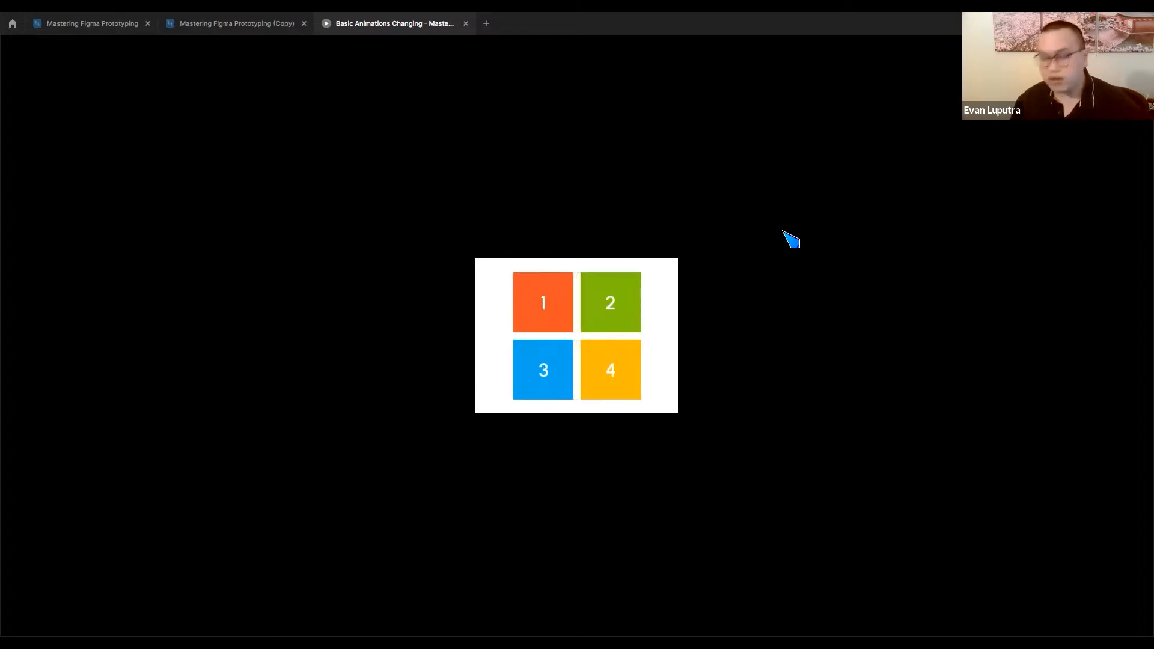
{"action": "left_click", "coordinate": [243, 23]}
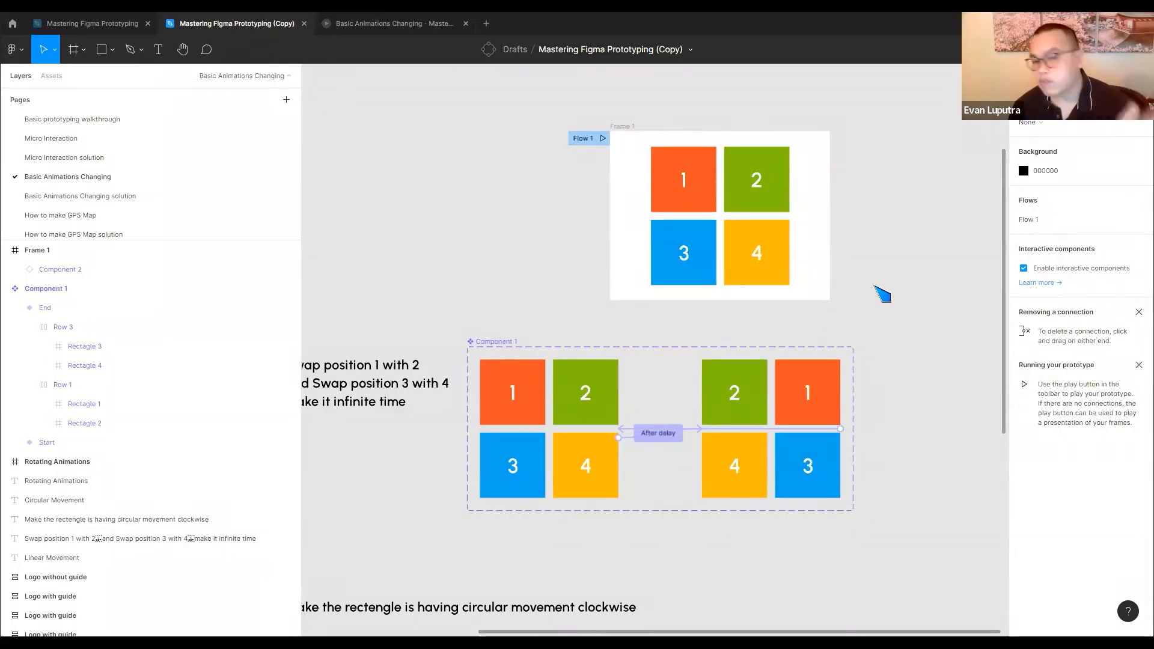
View the How to make GPS Map page and return to the Basic Animations Changing page
{"action": "scroll", "coordinate": [129, 210], "scroll_direction": "down", "scroll_amount": 1}
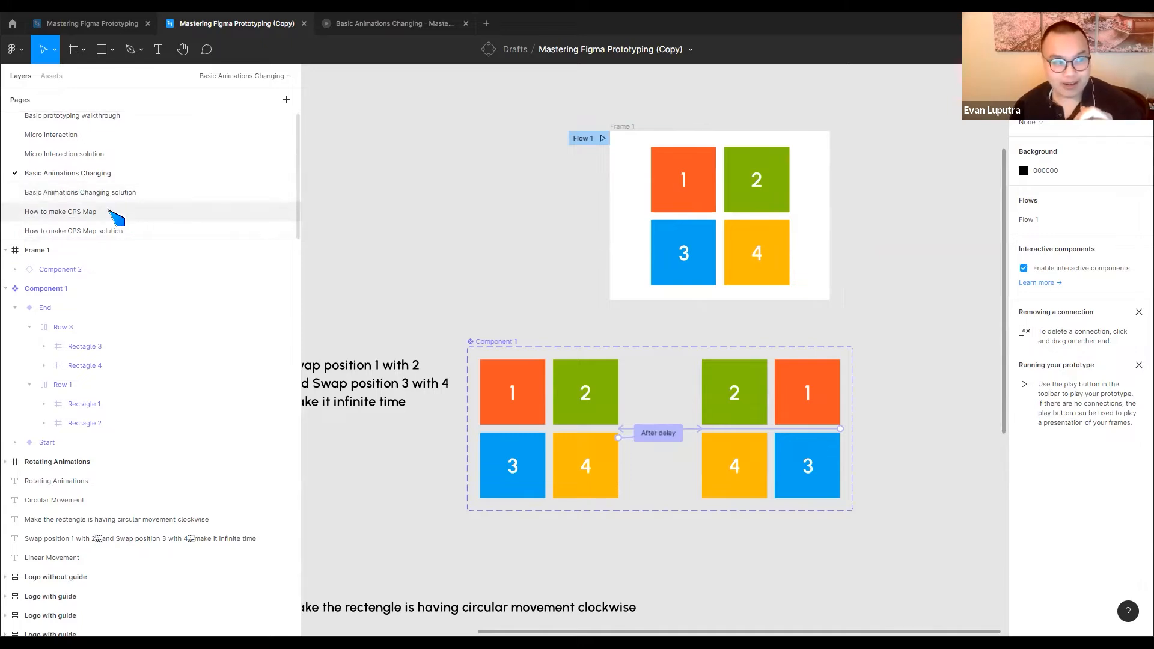
{"action": "left_click", "coordinate": [109, 210]}
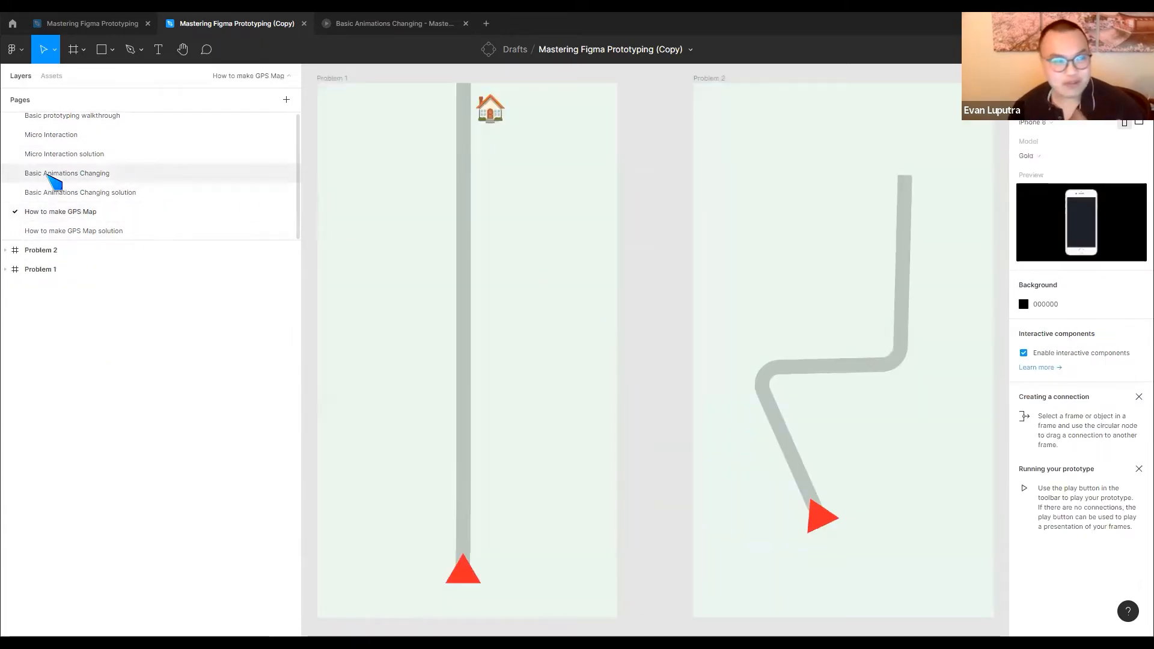
{"action": "left_click", "coordinate": [53, 174]}
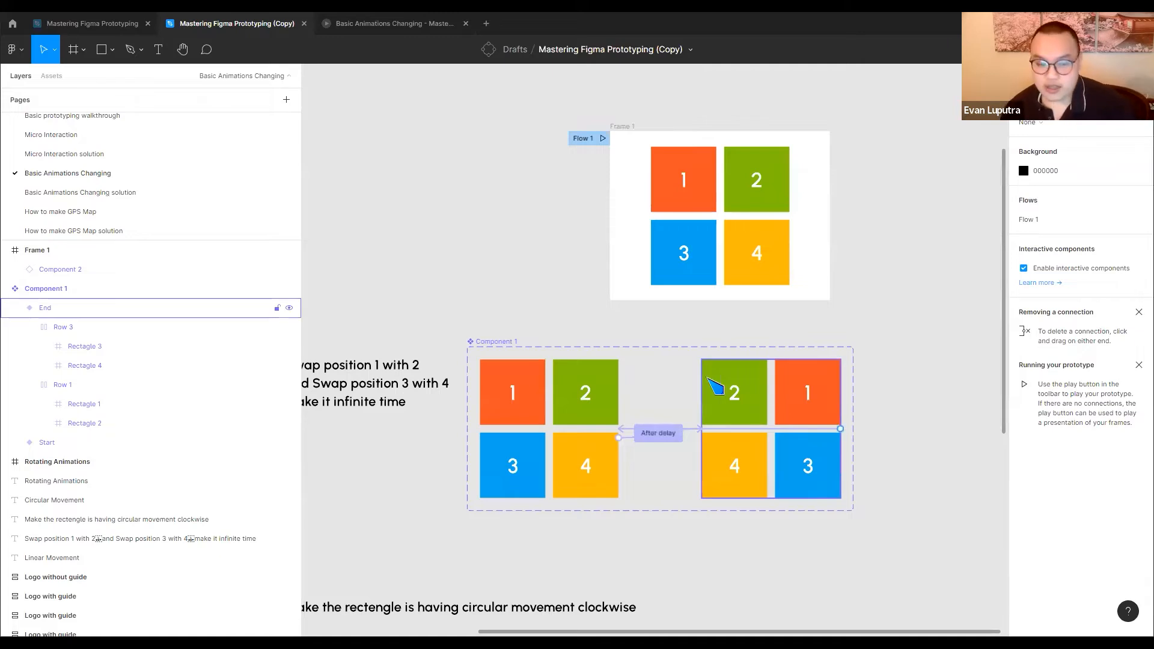
Examine the Linear Movement solution and the Circular Movement and Rotating Animations exercises on the canvas
{"action": "scroll", "coordinate": [713, 391], "scroll_direction": "down", "scroll_amount": 3}
{"action": "scroll", "coordinate": [695, 324], "scroll_direction": "down", "scroll_amount": 5}
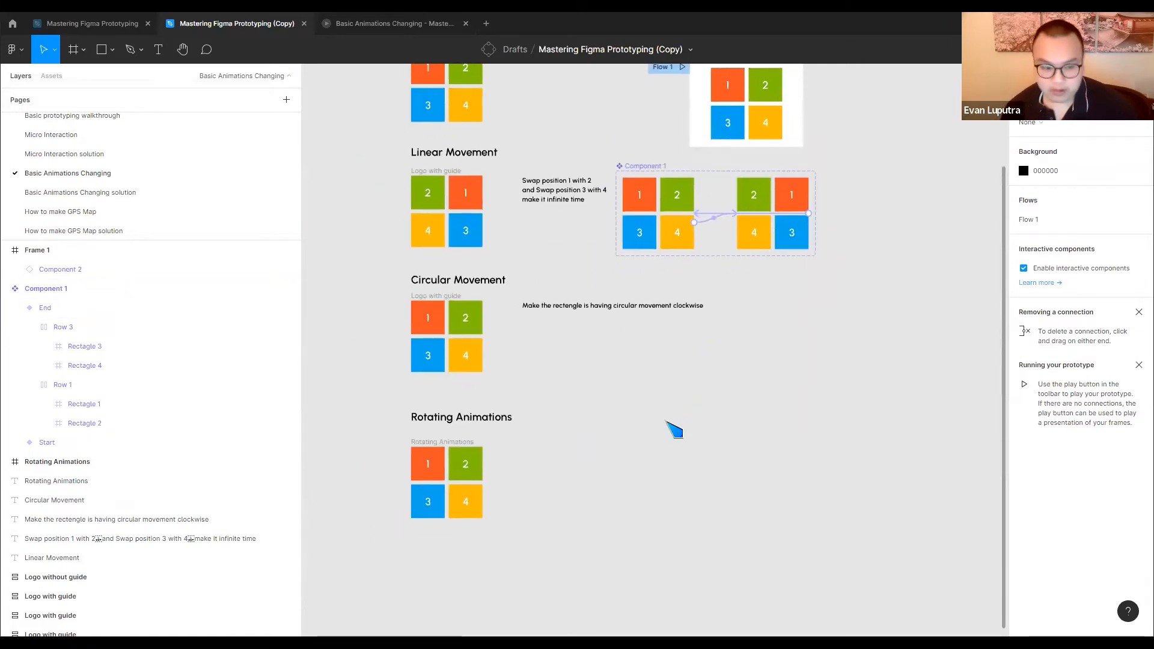
{"action": "scroll", "coordinate": [675, 348], "scroll_direction": "up", "scroll_amount": 5}
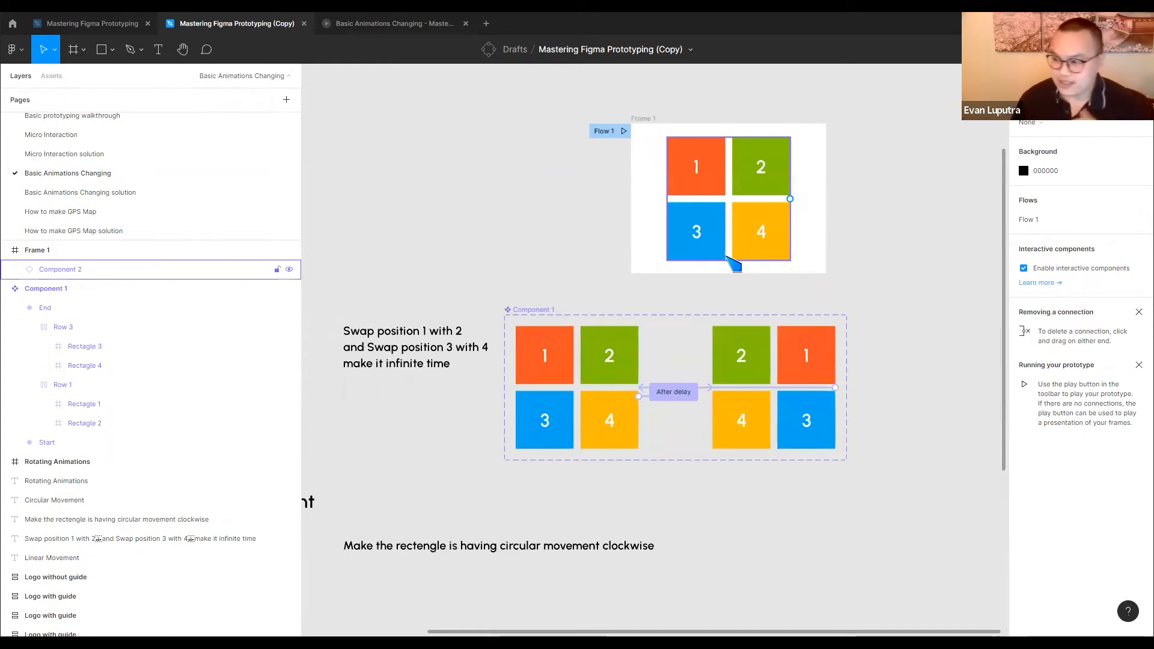
{"action": "scroll", "coordinate": [844, 283], "scroll_direction": "down", "scroll_amount": 5}
{"action": "scroll", "coordinate": [845, 283], "scroll_direction": "left", "scroll_amount": 5}
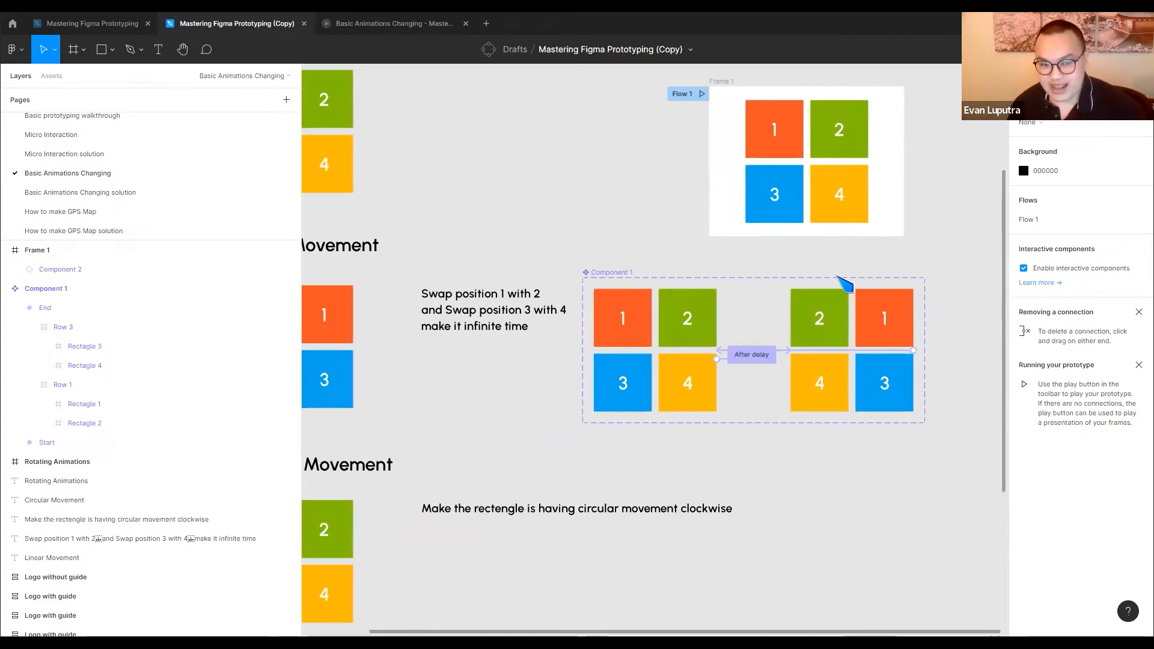
{"action": "scroll", "coordinate": [715, 277], "scroll_direction": "down", "scroll_amount": 2}
{"action": "scroll", "coordinate": [716, 276], "scroll_direction": "left", "scroll_amount": 4}
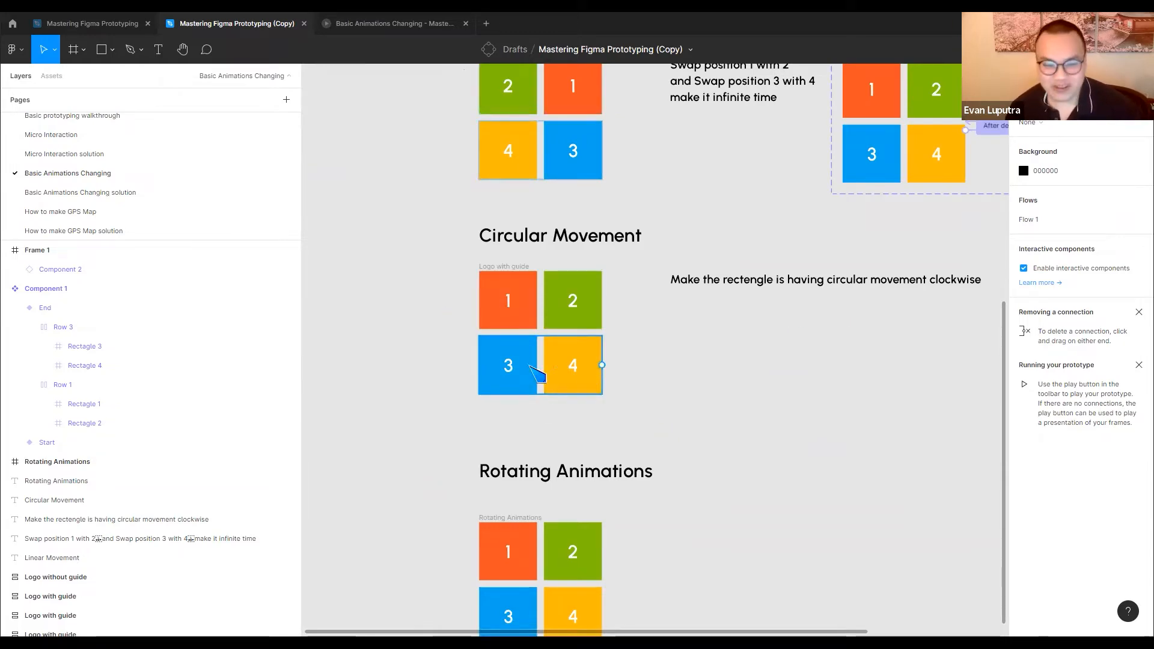
{"action": "scroll", "coordinate": [541, 360], "scroll_direction": "up", "scroll_amount": 3}
{"action": "scroll", "coordinate": [541, 361], "scroll_direction": "right", "scroll_amount": 5}
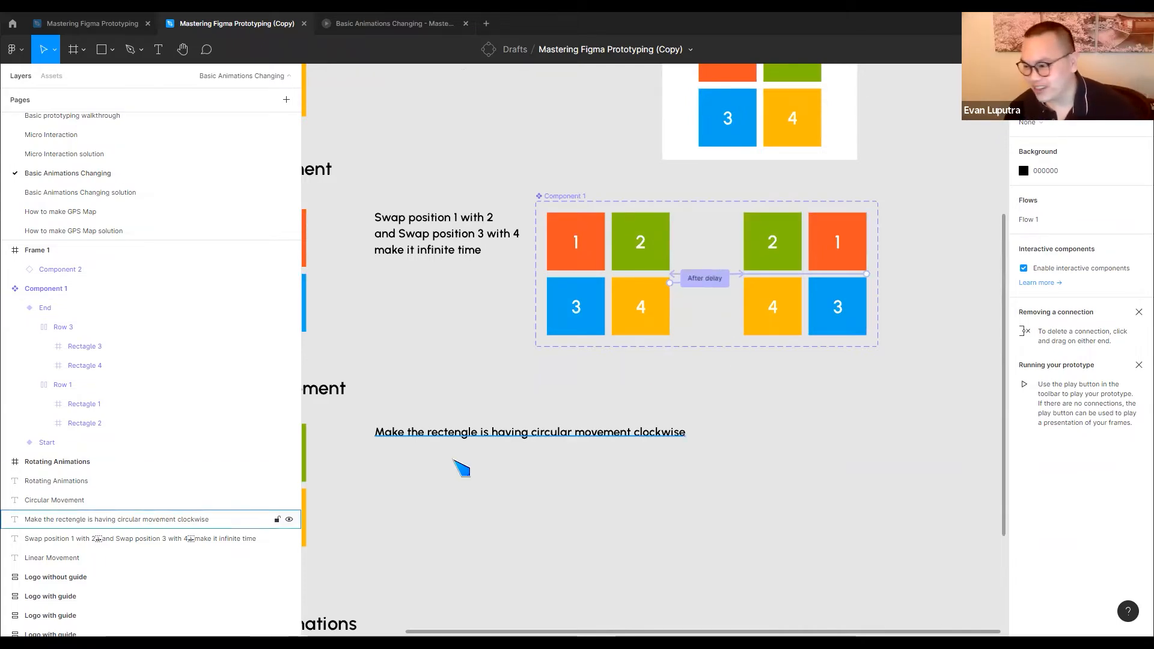
{"action": "scroll", "coordinate": [461, 469], "scroll_direction": "down", "scroll_amount": 3}
{"action": "scroll", "coordinate": [462, 469], "scroll_direction": "left", "scroll_amount": 5}
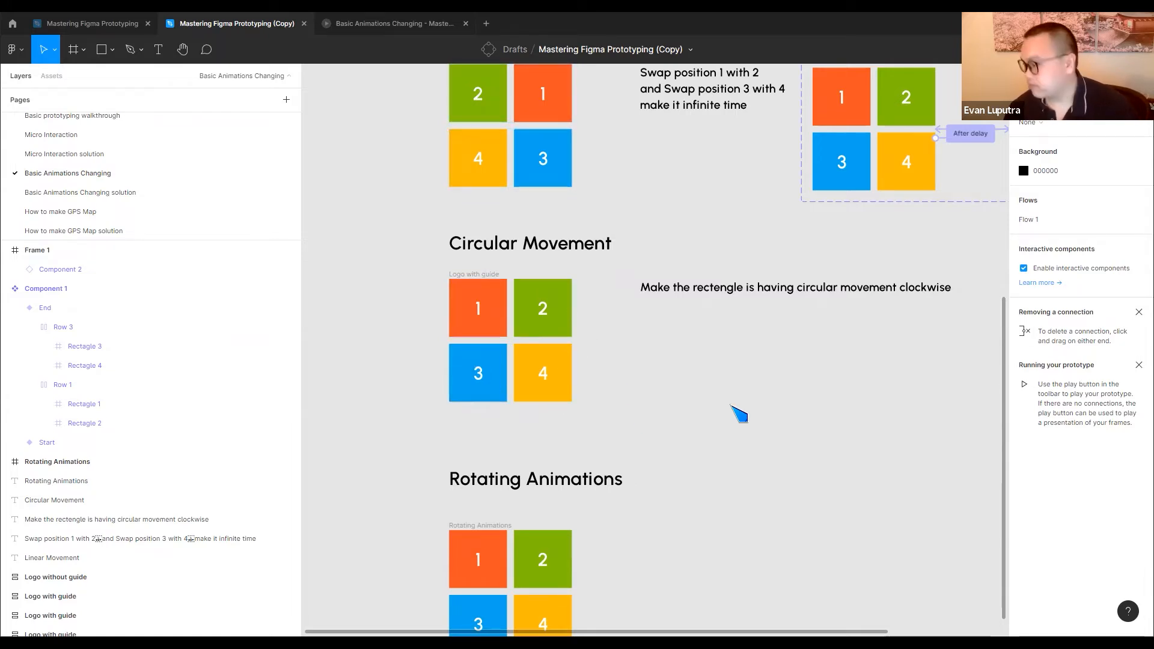
Move the Circular Movement instruction text slightly upward, level with the section heading
{"action": "left_click_drag", "start_coordinate": [711, 291], "coordinate": [713, 267]}
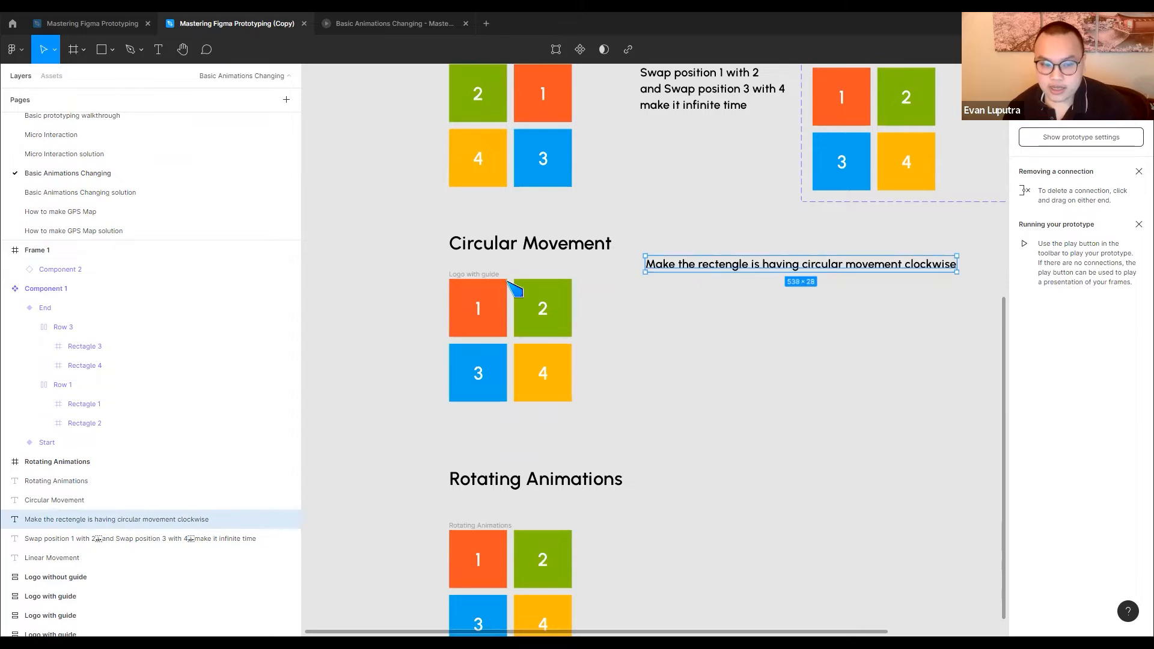
{"action": "left_click", "coordinate": [480, 307]}
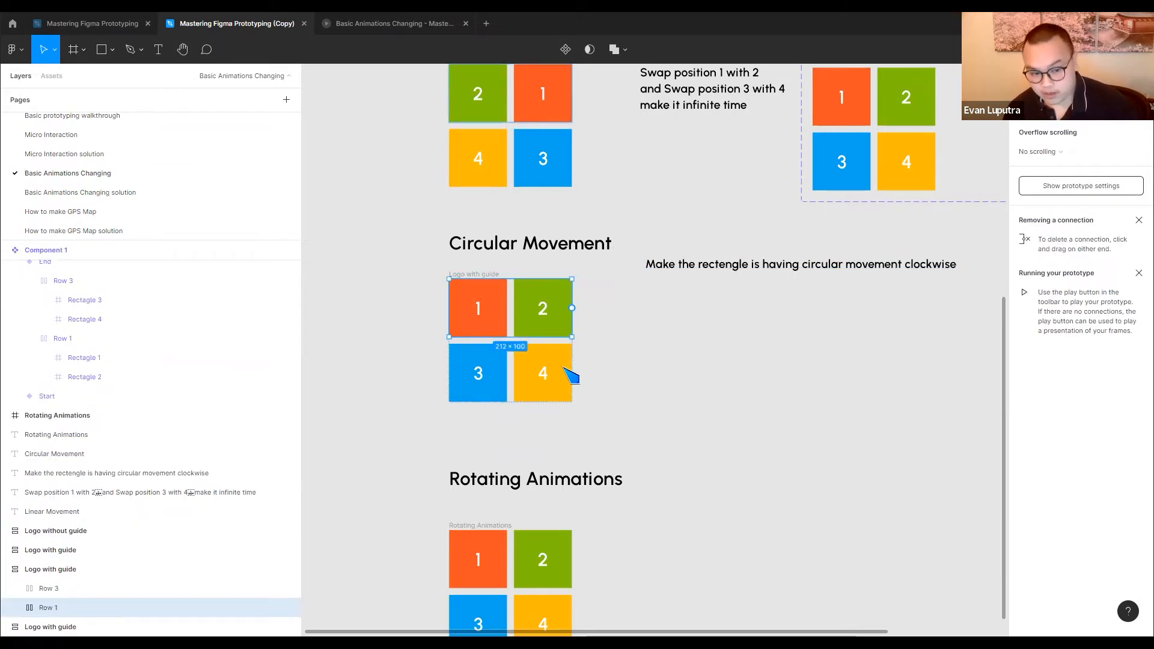
{"action": "left_click", "coordinate": [549, 320]}
{"action": "left_click_drag", "start_coordinate": [555, 331], "coordinate": [555, 371]}
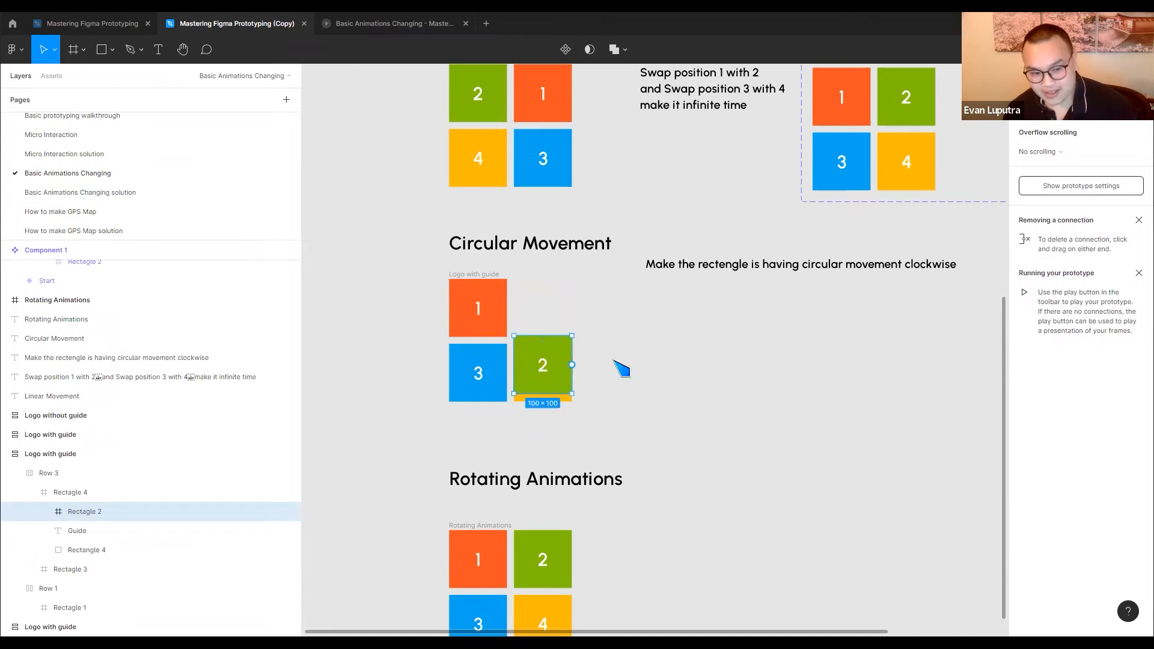
{"action": "key", "text": "ctrl+z"}
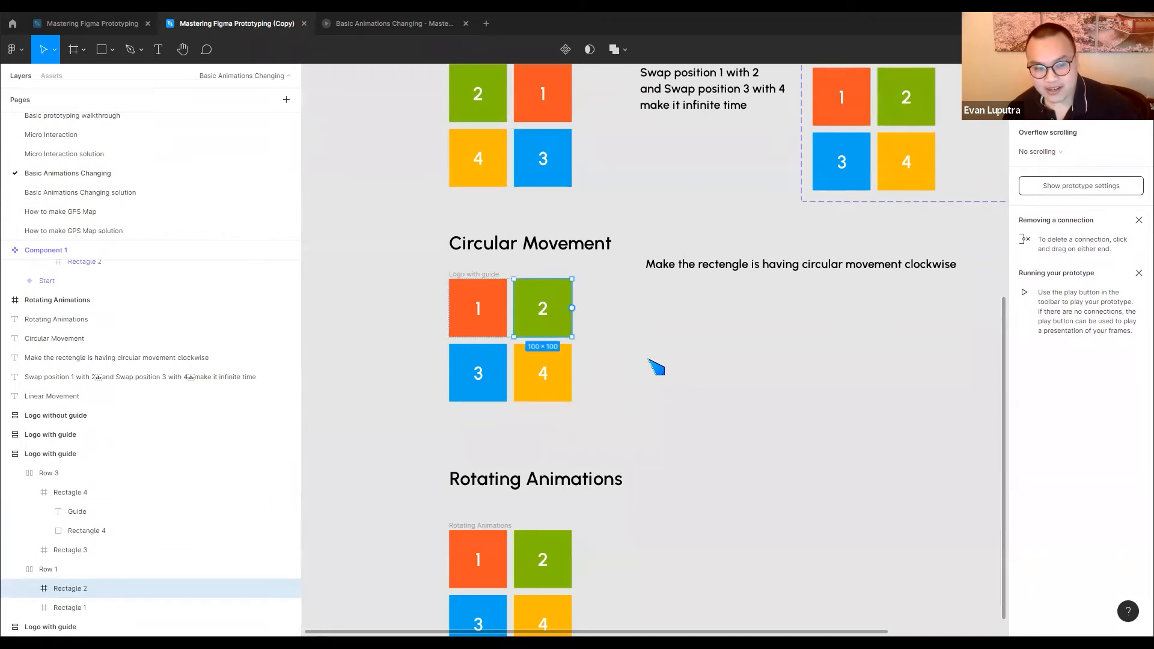
{"action": "left_click", "coordinate": [628, 343]}
Remove the auto layout from Row 1, holding tiles 1 and 2, in the Circular Movement logo
{"action": "left_click", "coordinate": [544, 326]}
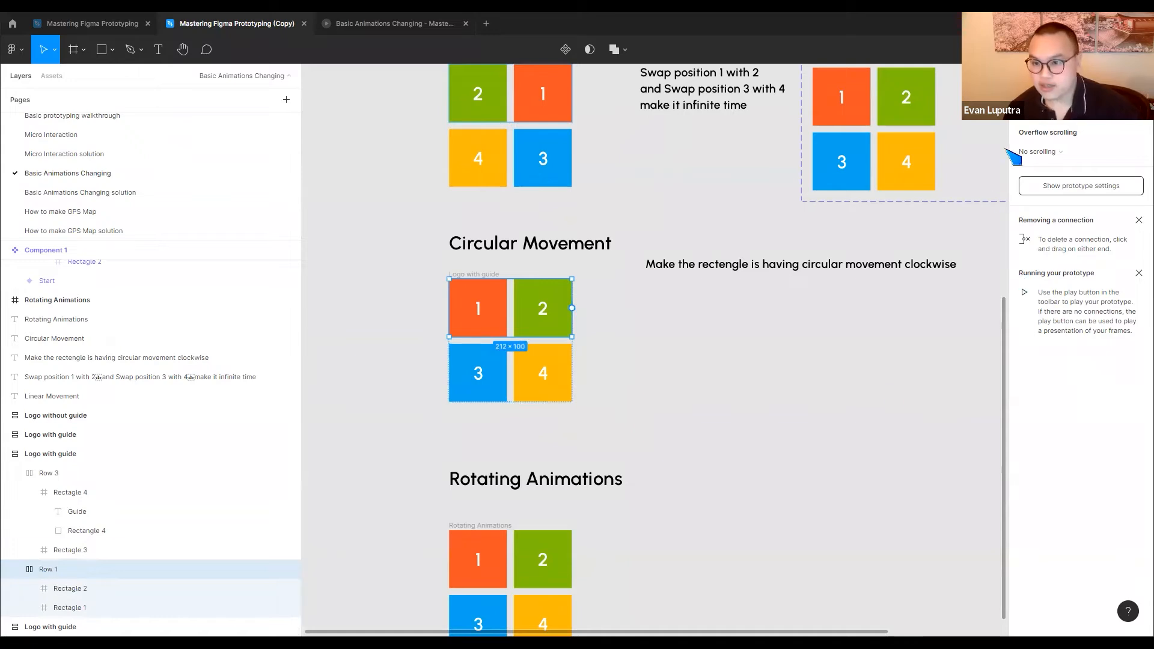
{"action": "left_click", "coordinate": [1031, 75]}
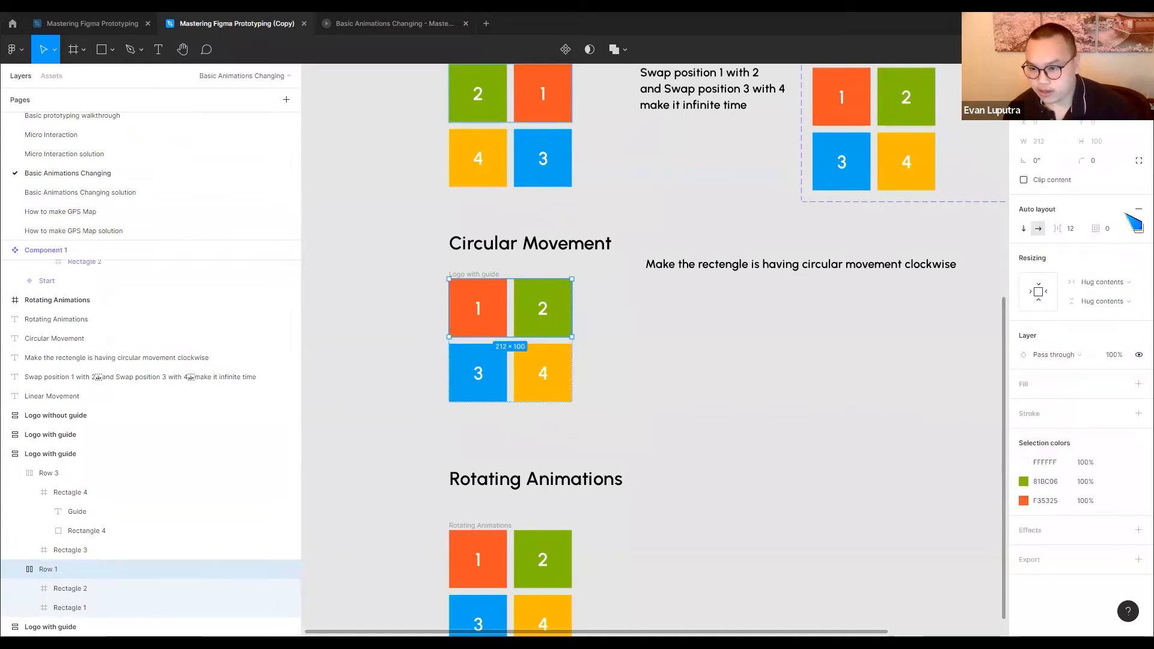
{"action": "left_click", "coordinate": [1139, 209]}
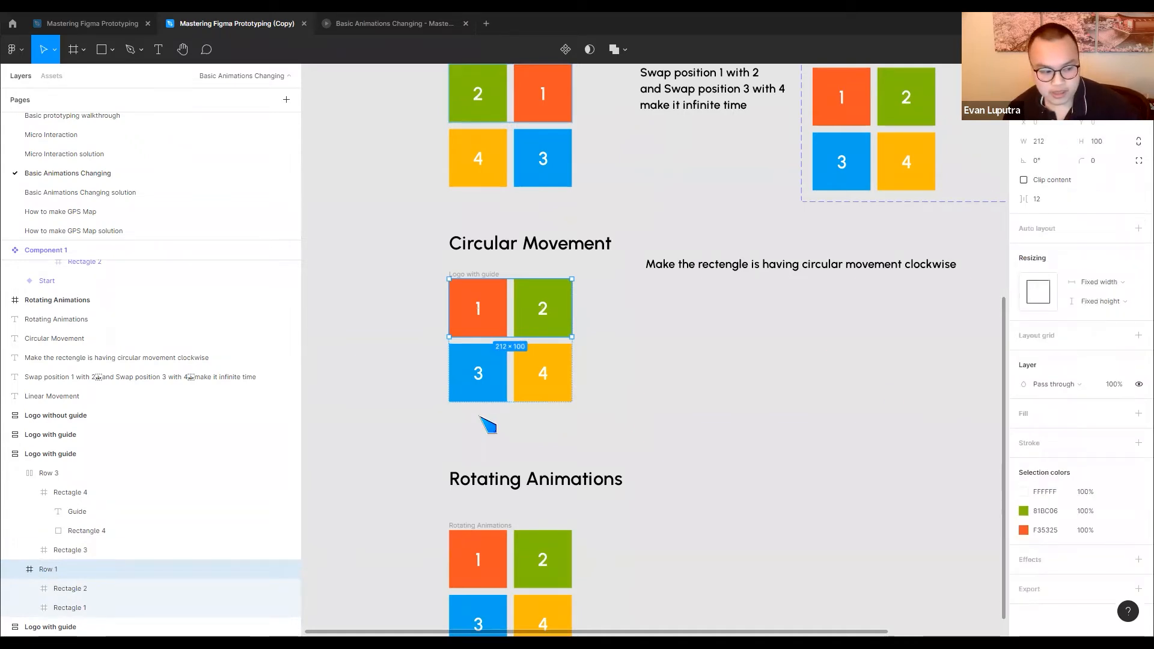
Remove the auto layout from Row 3 and from the enclosing Logo with guide frame of the Circular Movement logo
{"action": "left_click", "coordinate": [88, 475]}
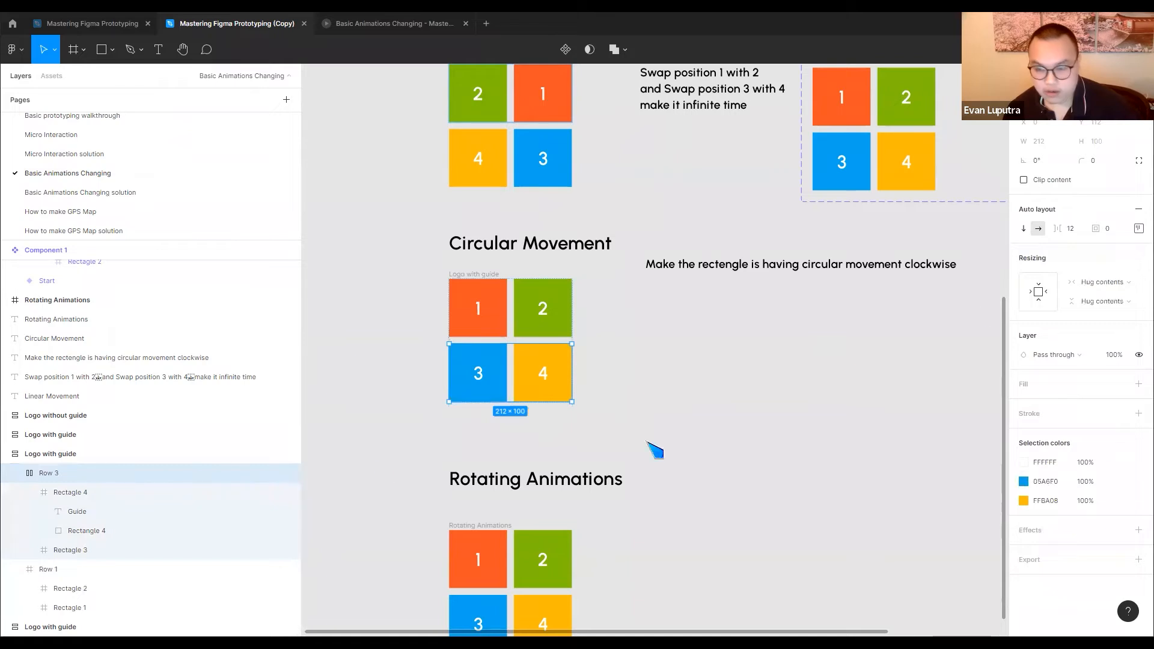
{"action": "left_click", "coordinate": [1139, 211]}
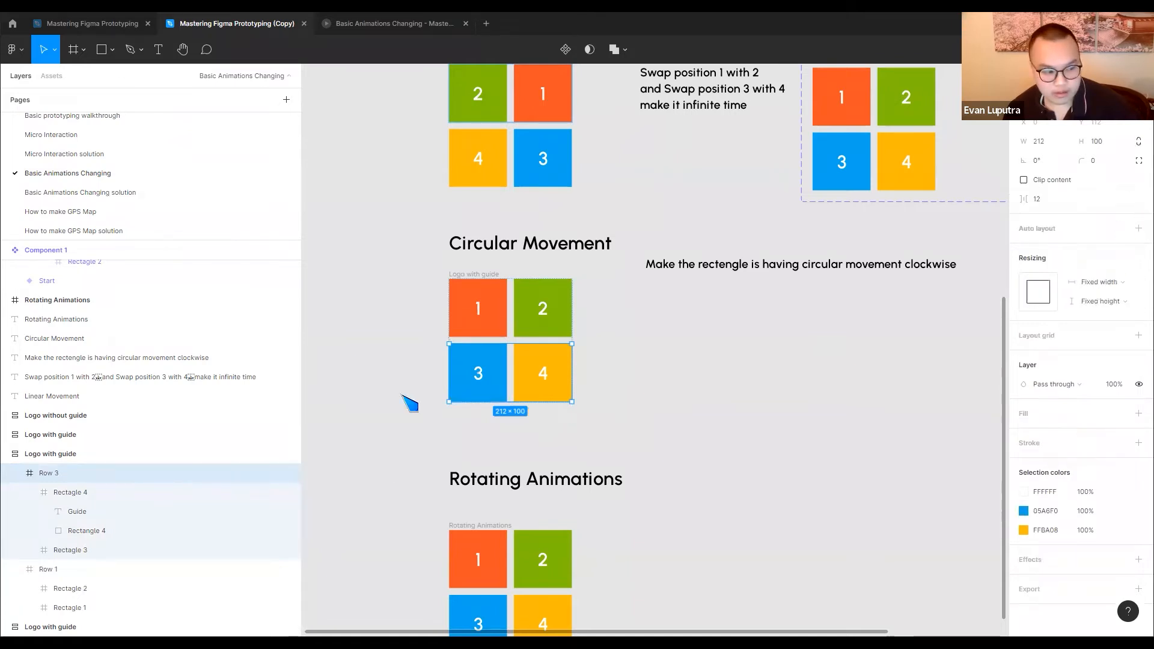
{"action": "left_click", "coordinate": [110, 454]}
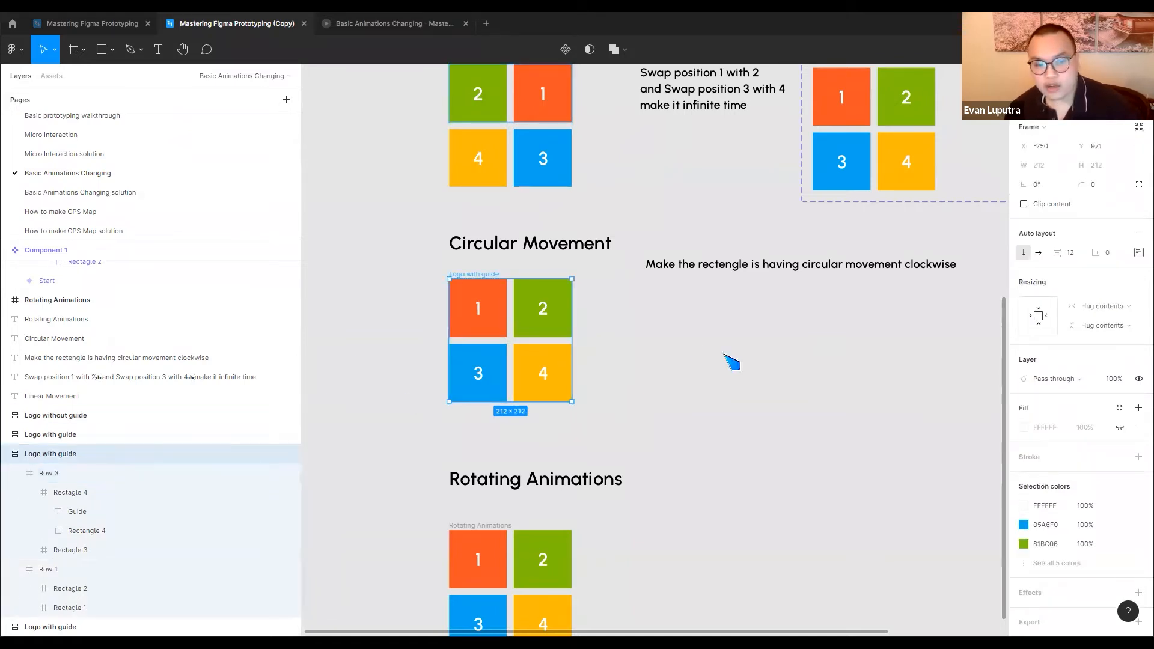
{"action": "left_click", "coordinate": [1138, 232]}
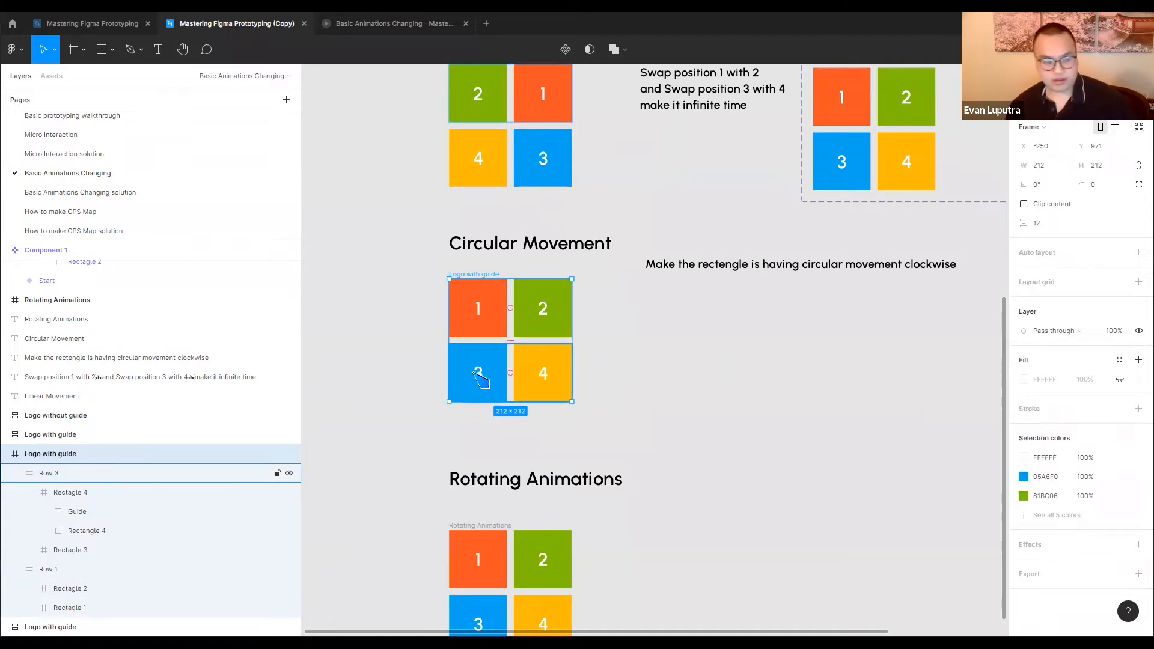
Move the tile 4 and tile 3 frames out of Row 3 into the logo frame and delete the empty Row 3
{"action": "left_click", "coordinate": [69, 493]}
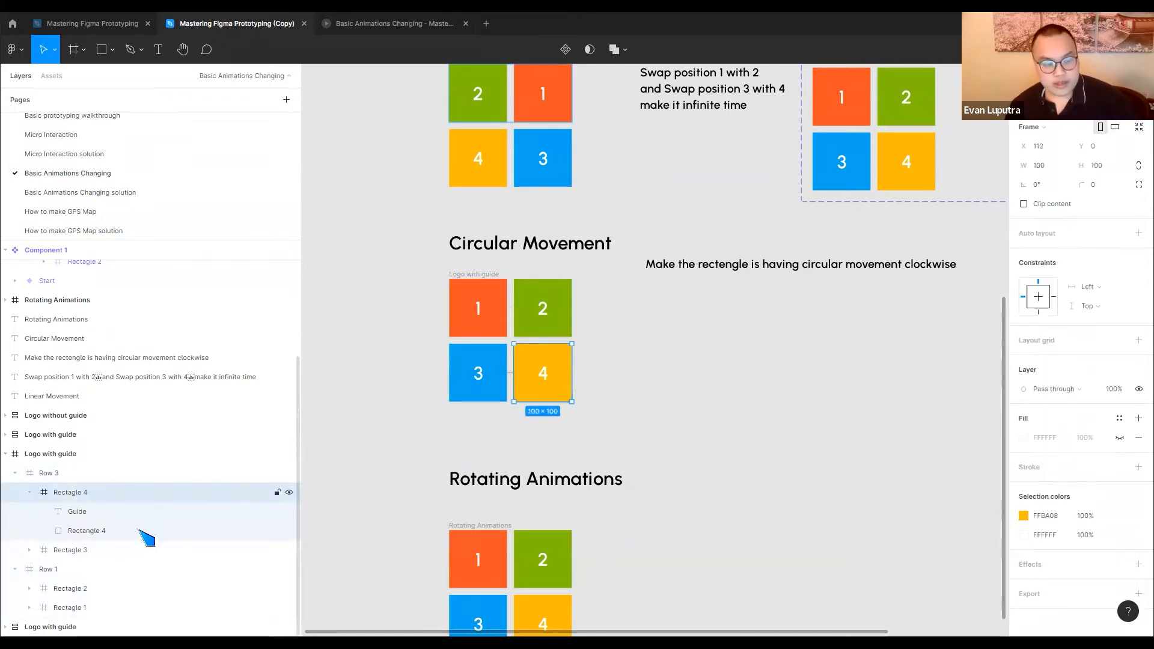
{"action": "left_click", "coordinate": [71, 551], "text": "shift"}
{"action": "left_click_drag", "start_coordinate": [70, 551], "coordinate": [64, 469]}
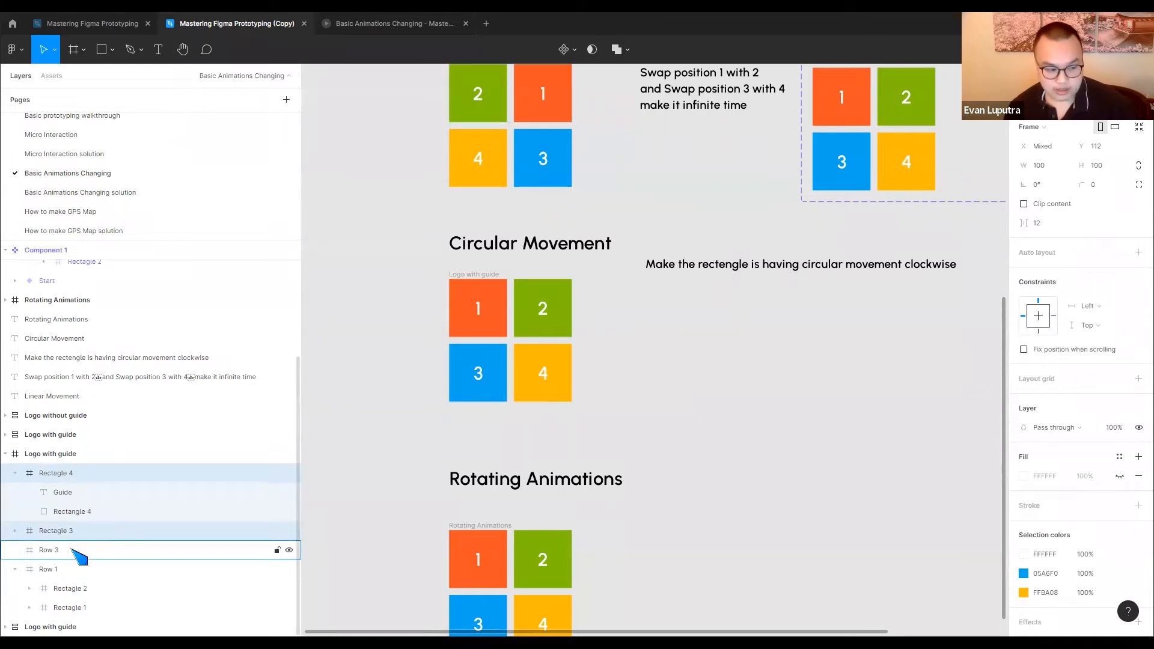
{"action": "left_click", "coordinate": [78, 551]}
{"action": "key", "text": "Delete"}
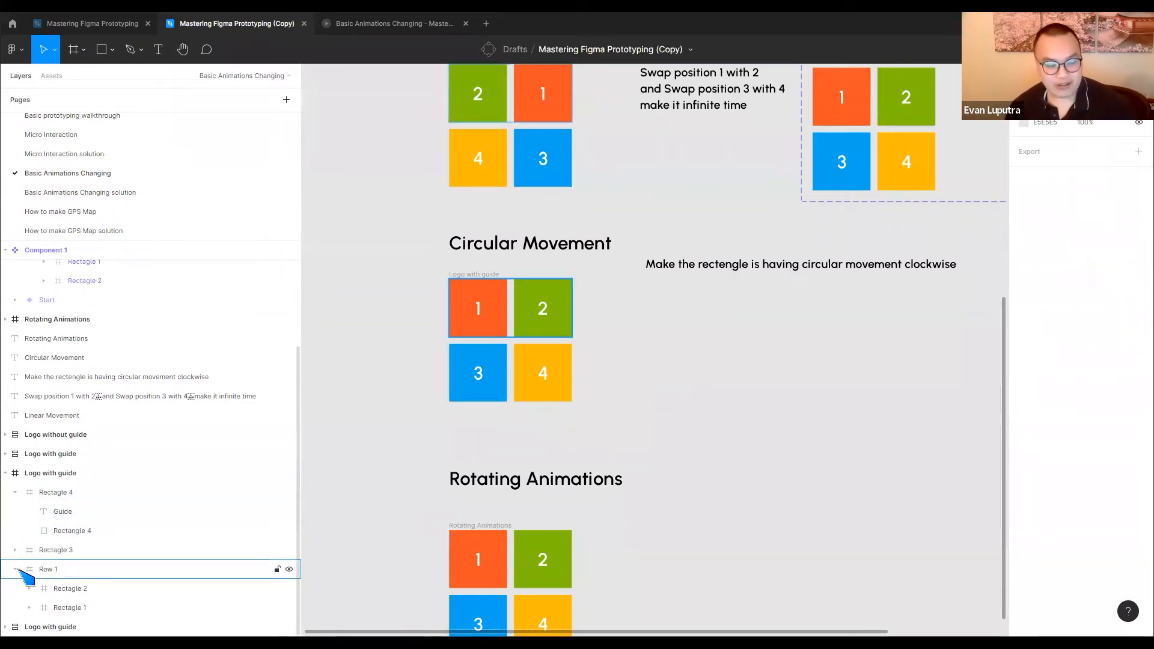
Move the tile 2 and tile 1 frames out of Row 1 into the logo frame and delete the empty Row 1
{"action": "left_click", "coordinate": [72, 588]}
{"action": "left_click", "coordinate": [75, 606], "text": "shift"}
{"action": "left_click_drag", "start_coordinate": [87, 574], "coordinate": [99, 579]}
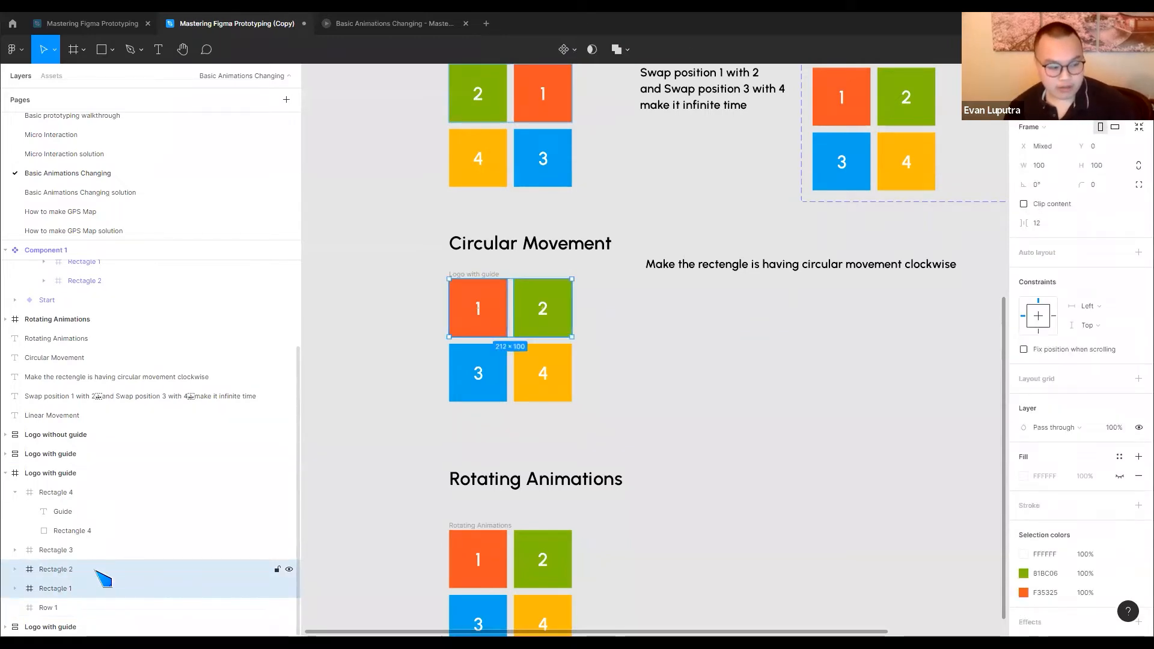
{"action": "left_click", "coordinate": [57, 607]}
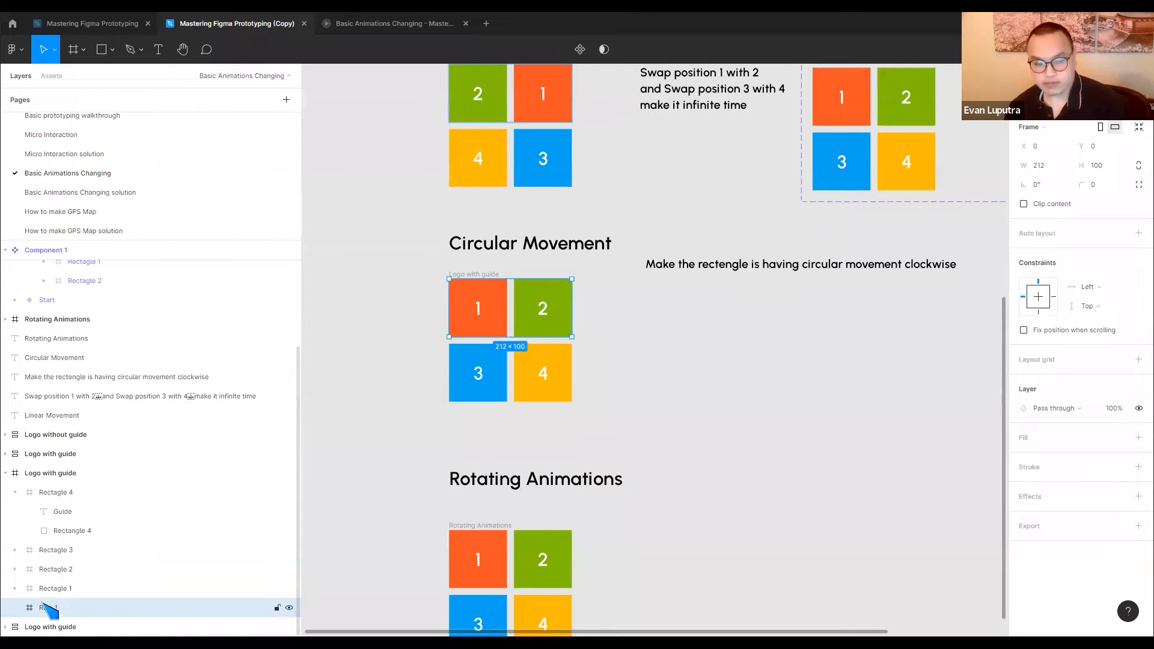
{"action": "key", "text": "Delete"}
Collapse tile 4's layers in the Circular Movement logo frame and move the instruction text slightly upward, clear of the logo row
{"action": "left_click", "coordinate": [465, 274]}
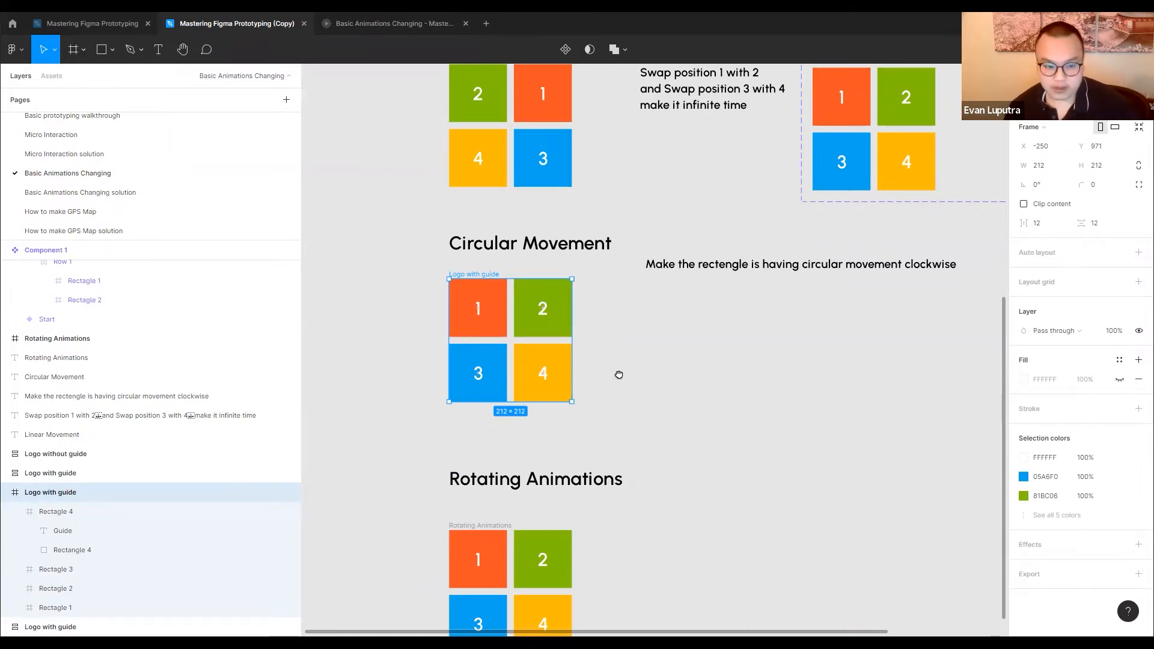
{"action": "left_click_drag", "start_coordinate": [618, 374], "coordinate": [613, 370]}
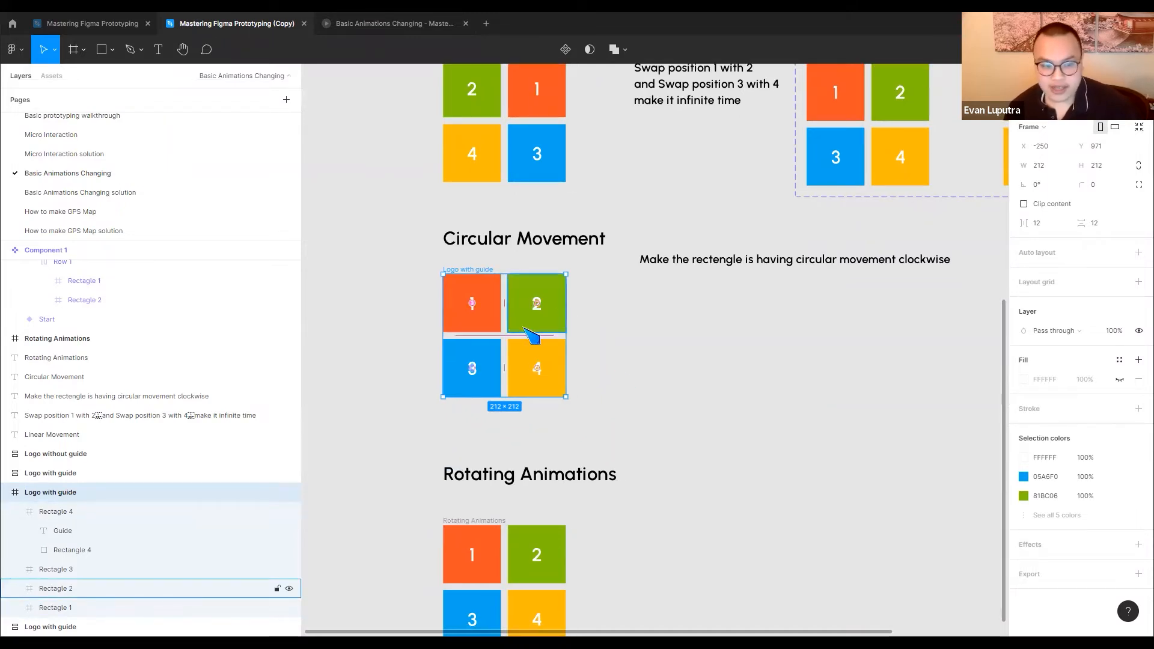
{"action": "left_click", "coordinate": [596, 348]}
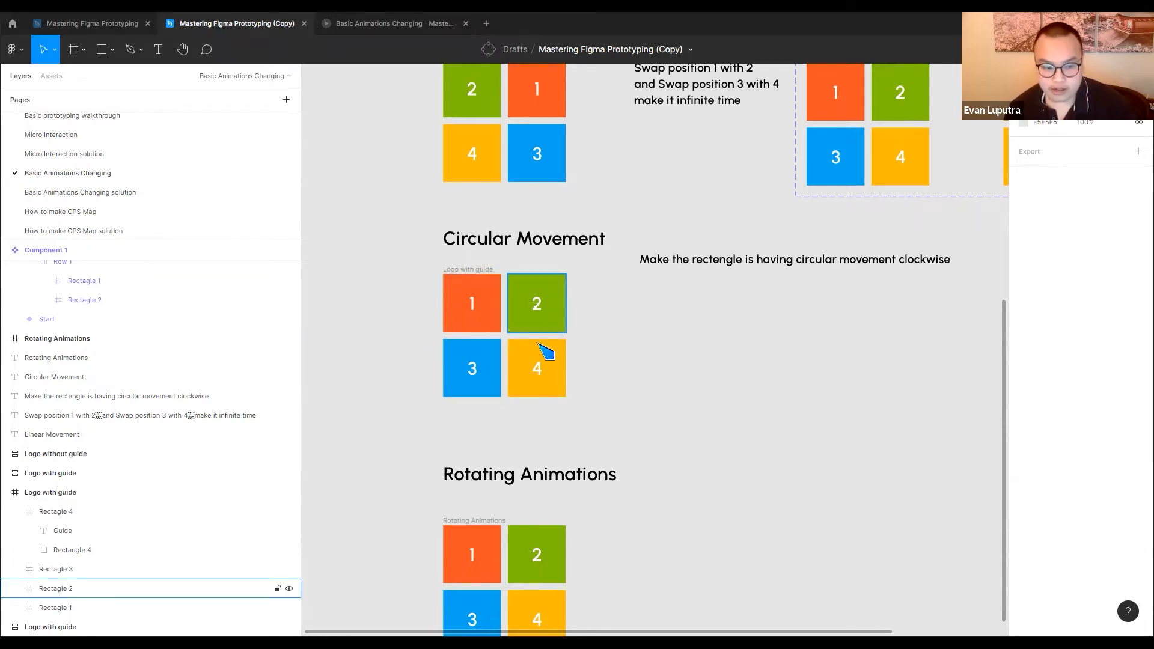
{"action": "left_click", "coordinate": [485, 279]}
{"action": "left_click", "coordinate": [488, 269]}
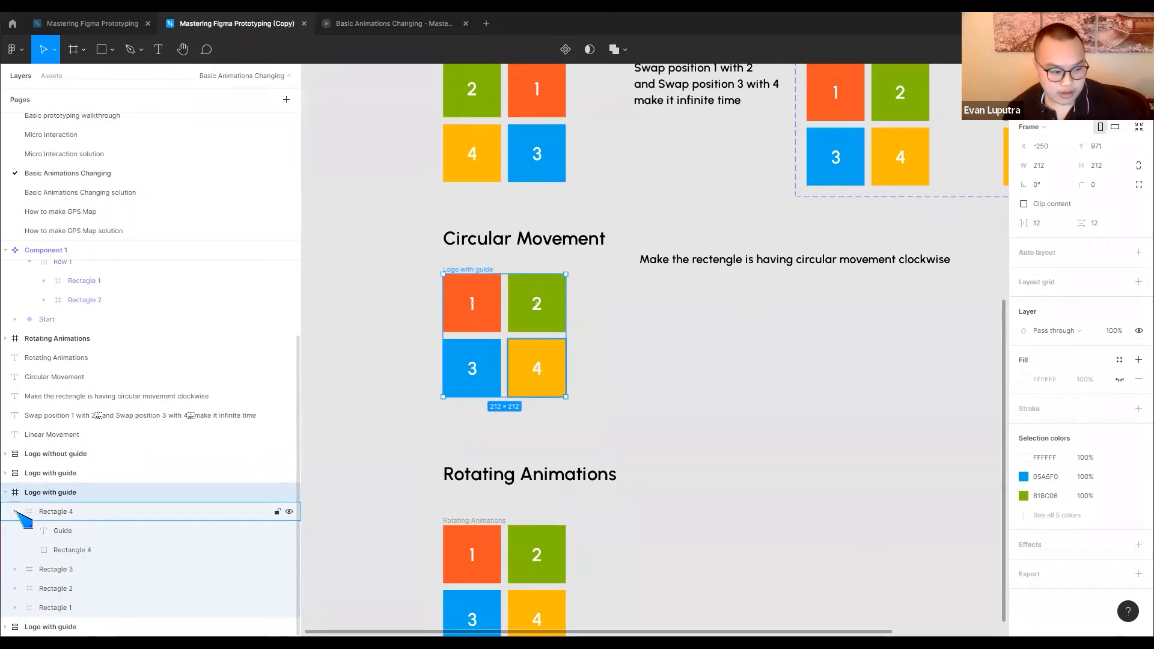
{"action": "left_click", "coordinate": [15, 512]}
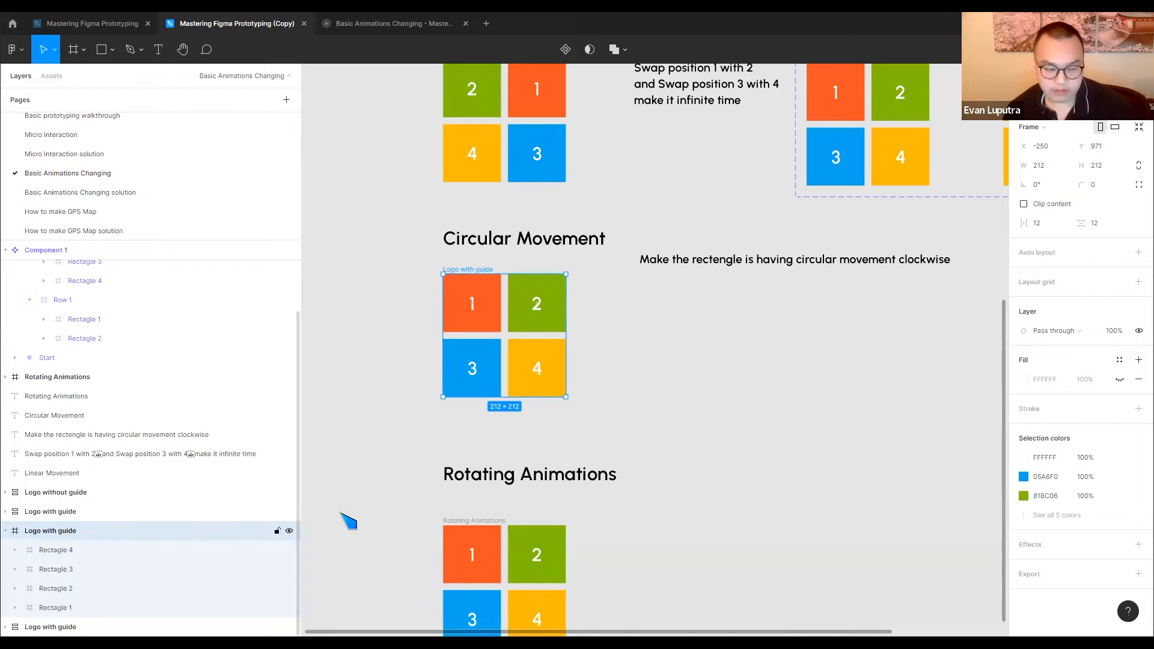
{"action": "left_click", "coordinate": [634, 403]}
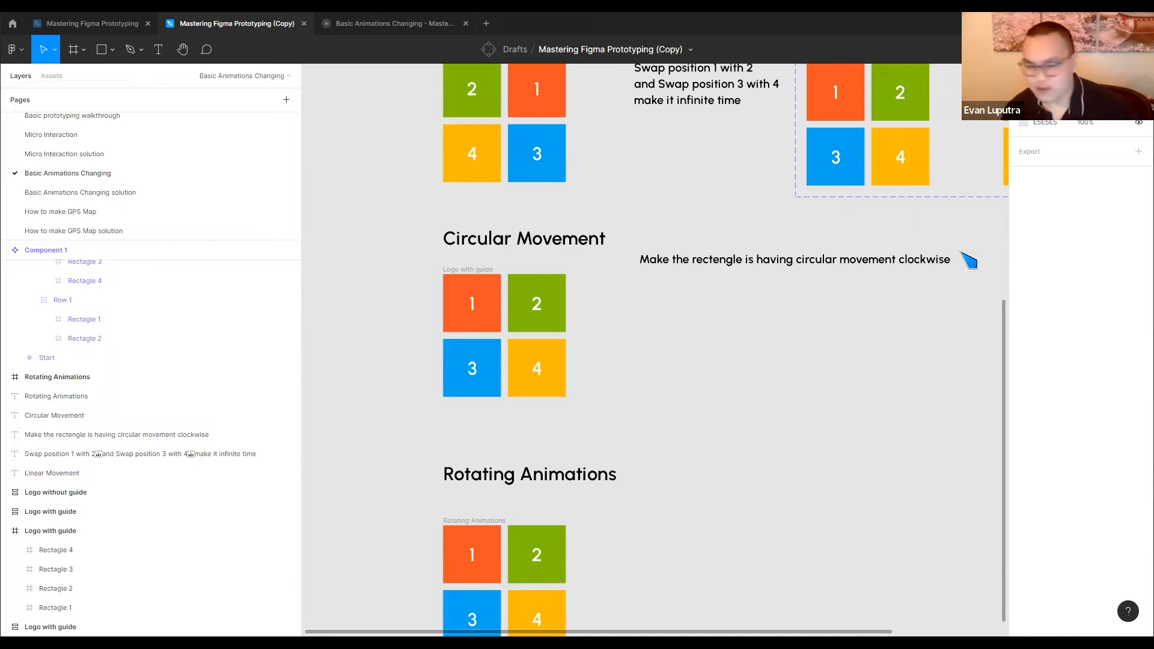
{"action": "left_click_drag", "start_coordinate": [690, 261], "coordinate": [690, 247]}
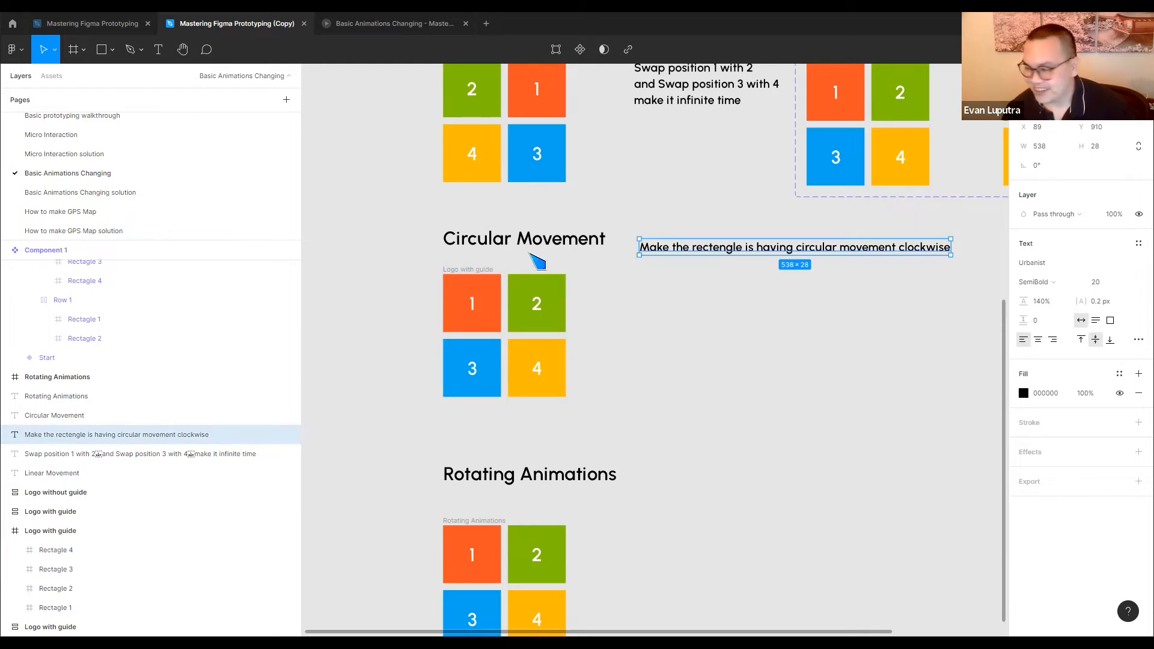
{"action": "left_click_drag", "start_coordinate": [477, 284], "coordinate": [663, 272]}
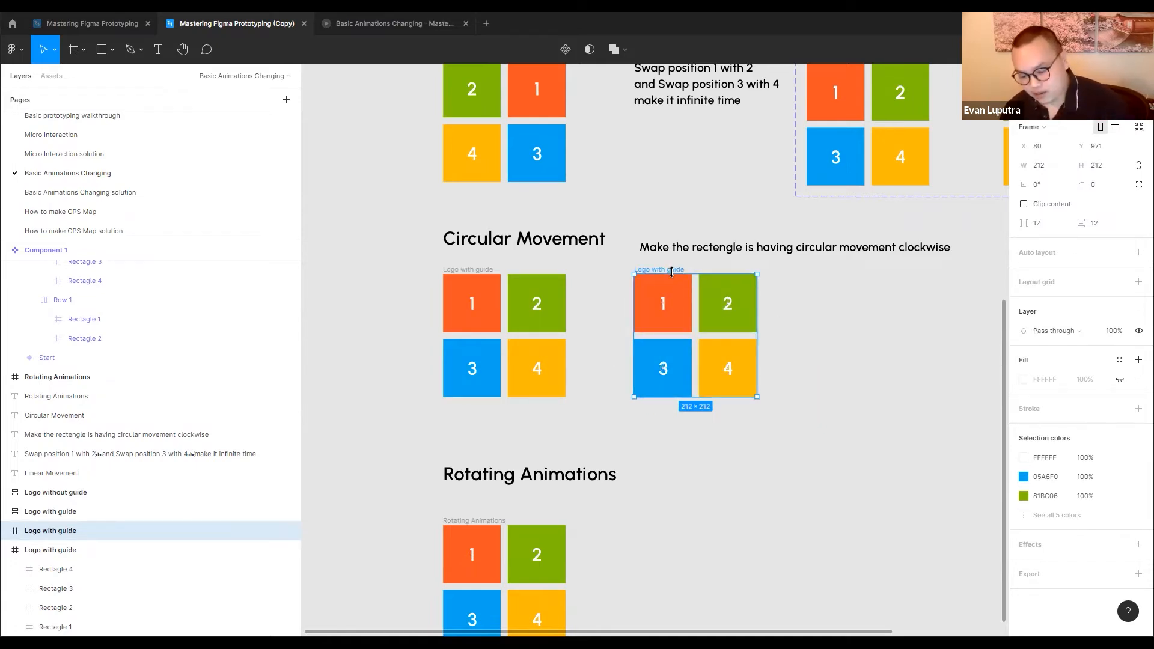
{"action": "key", "text": "Delete"}
{"action": "left_click", "coordinate": [466, 312]}
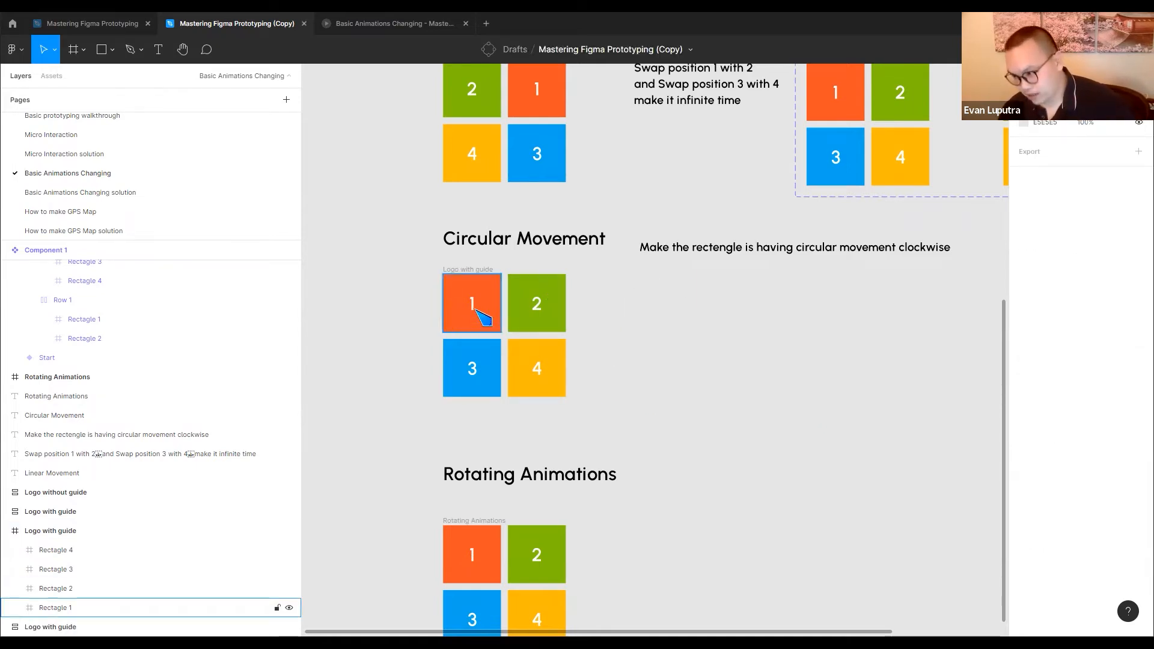
{"action": "left_click", "coordinate": [664, 326]}
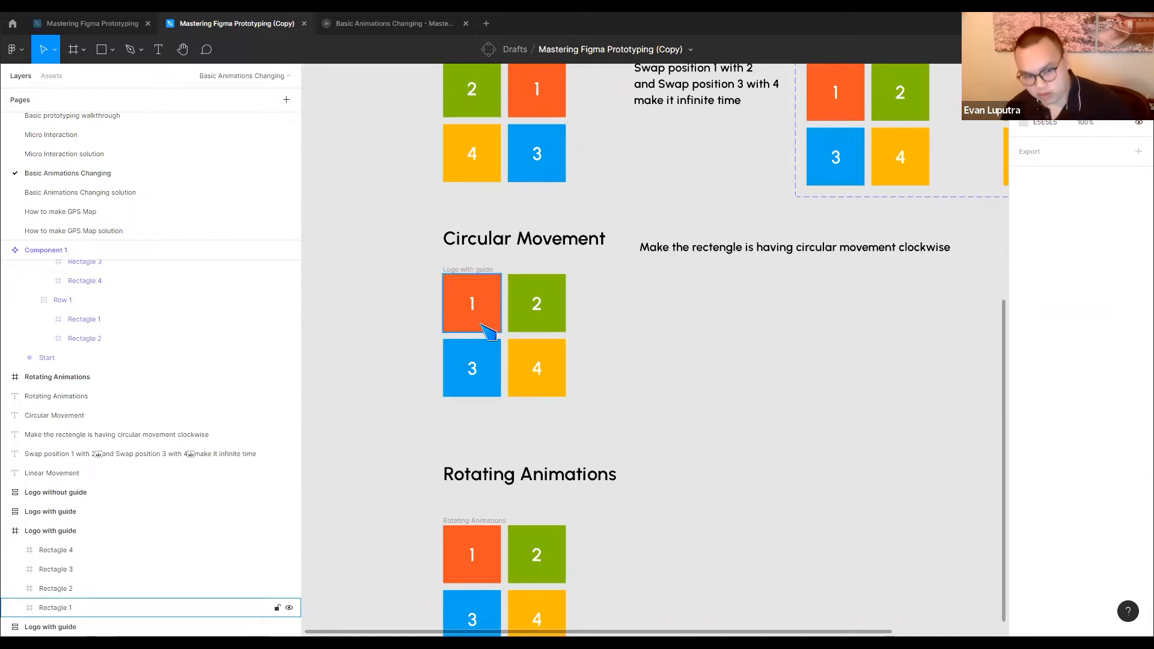
Duplicate the Circular Movement logo frame to its right, then rename the original frame 1 and the copy 2
{"action": "left_click", "coordinate": [480, 271]}
{"action": "left_click_drag", "start_coordinate": [480, 272], "coordinate": [670, 270]}
{"action": "left_click", "coordinate": [462, 269]}
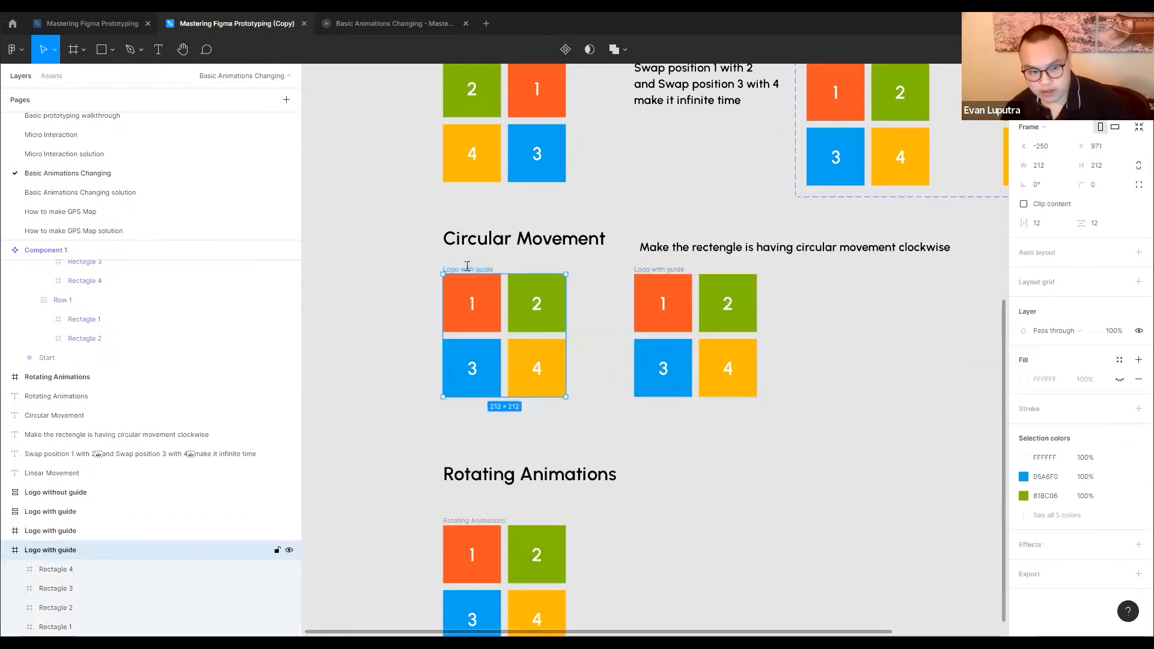
{"action": "left_click", "coordinate": [606, 282]}
{"action": "left_click", "coordinate": [652, 271]}
{"action": "type", "text": "2"}
{"action": "left_click", "coordinate": [792, 299]}
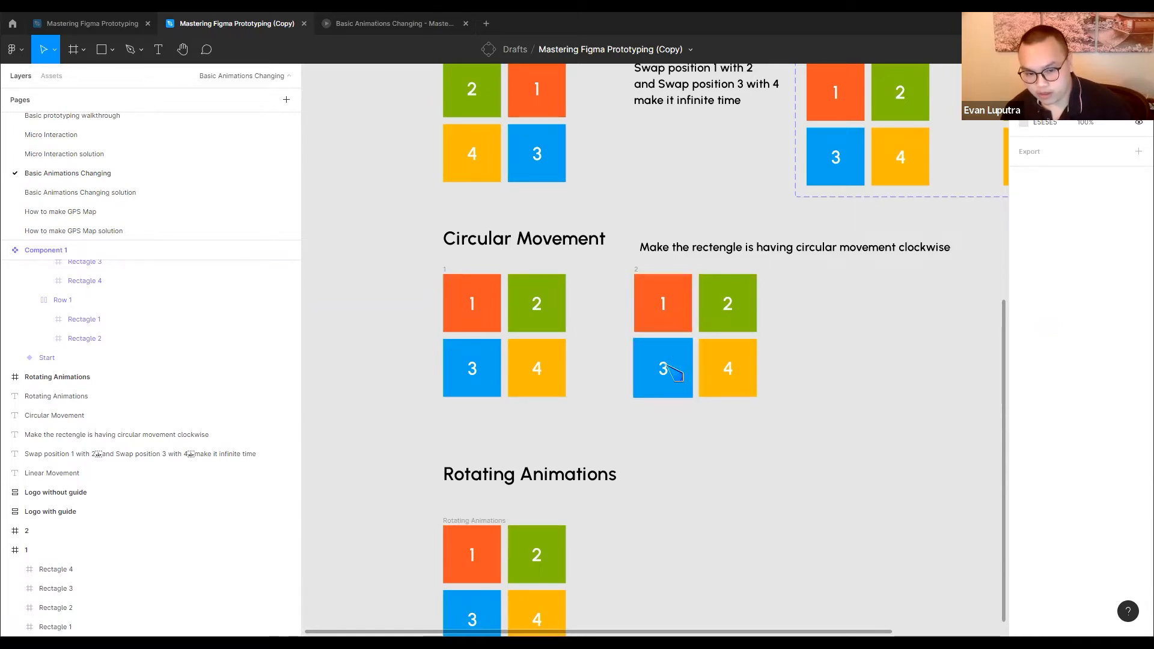
Shift the tiles in frame 2 one place clockwise, with 3 and 1 in the upper row and 4 and 2 below, 12 px apart
{"action": "left_click_drag", "start_coordinate": [681, 320], "coordinate": [737, 322]}
{"action": "left_click", "coordinate": [708, 311]}
{"action": "left_click_drag", "start_coordinate": [708, 311], "coordinate": [742, 330]}
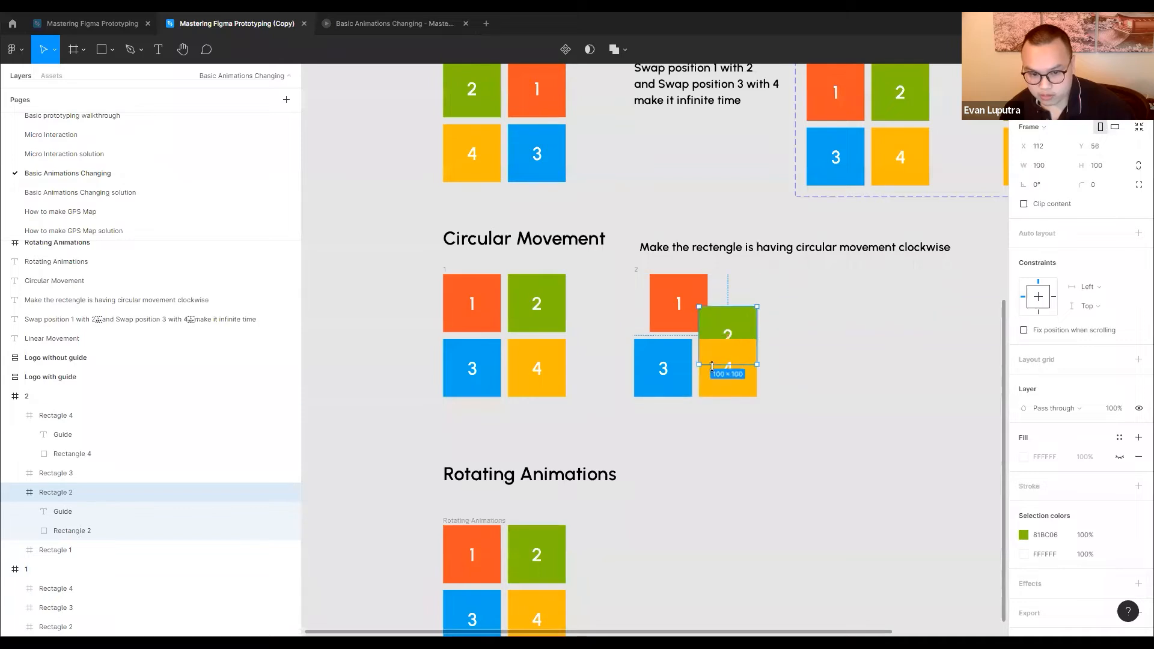
{"action": "left_click_drag", "start_coordinate": [677, 306], "coordinate": [703, 306]}
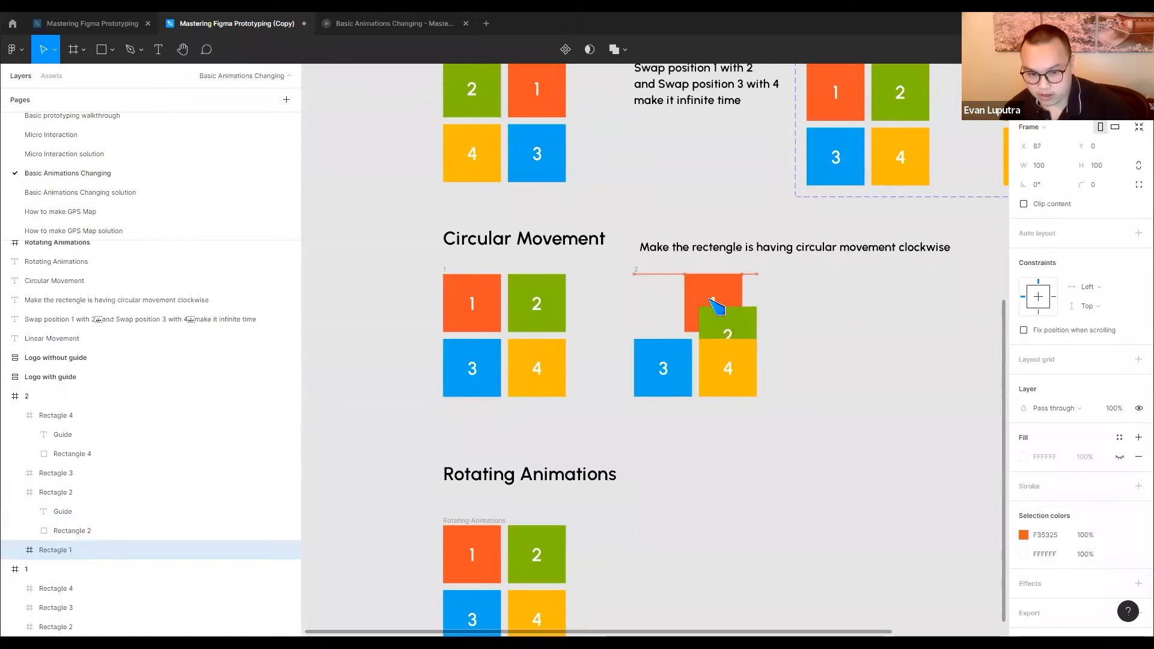
{"action": "left_click_drag", "start_coordinate": [664, 365], "coordinate": [659, 295]}
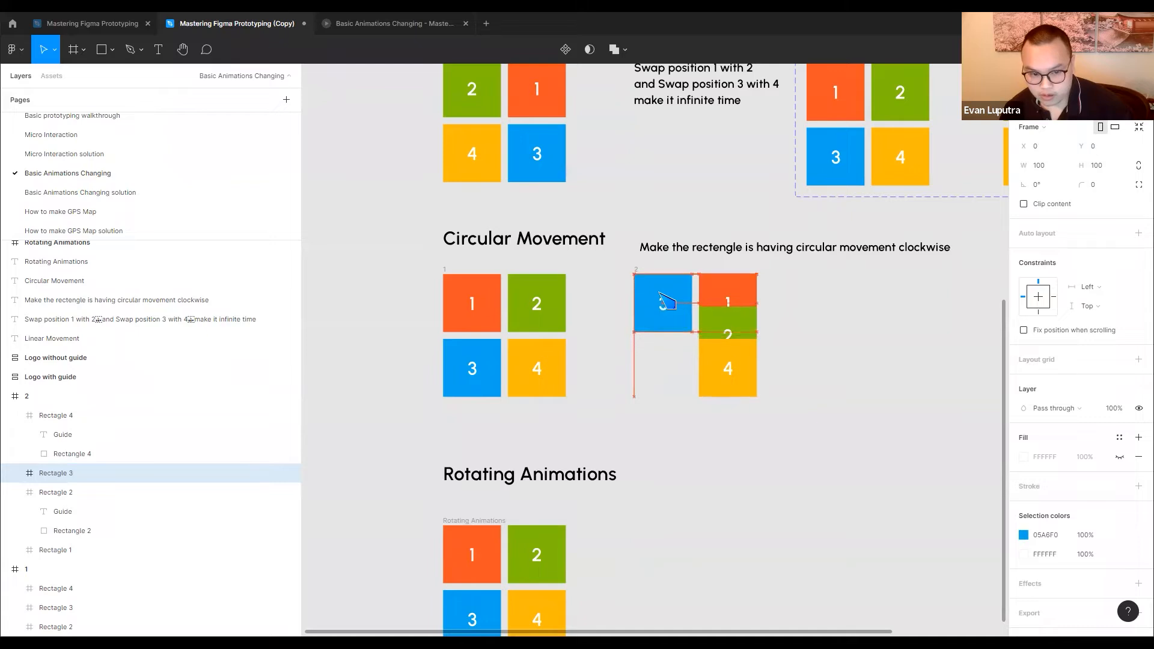
{"action": "left_click_drag", "start_coordinate": [727, 377], "coordinate": [663, 381]}
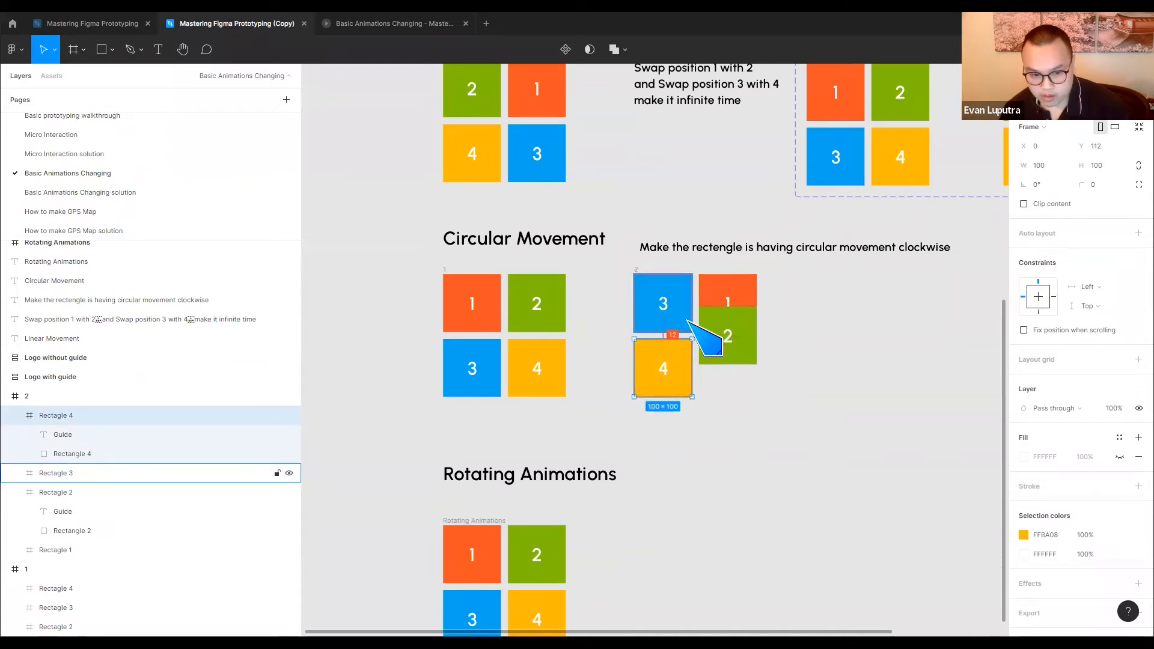
{"action": "left_click_drag", "start_coordinate": [732, 335], "coordinate": [731, 366]}
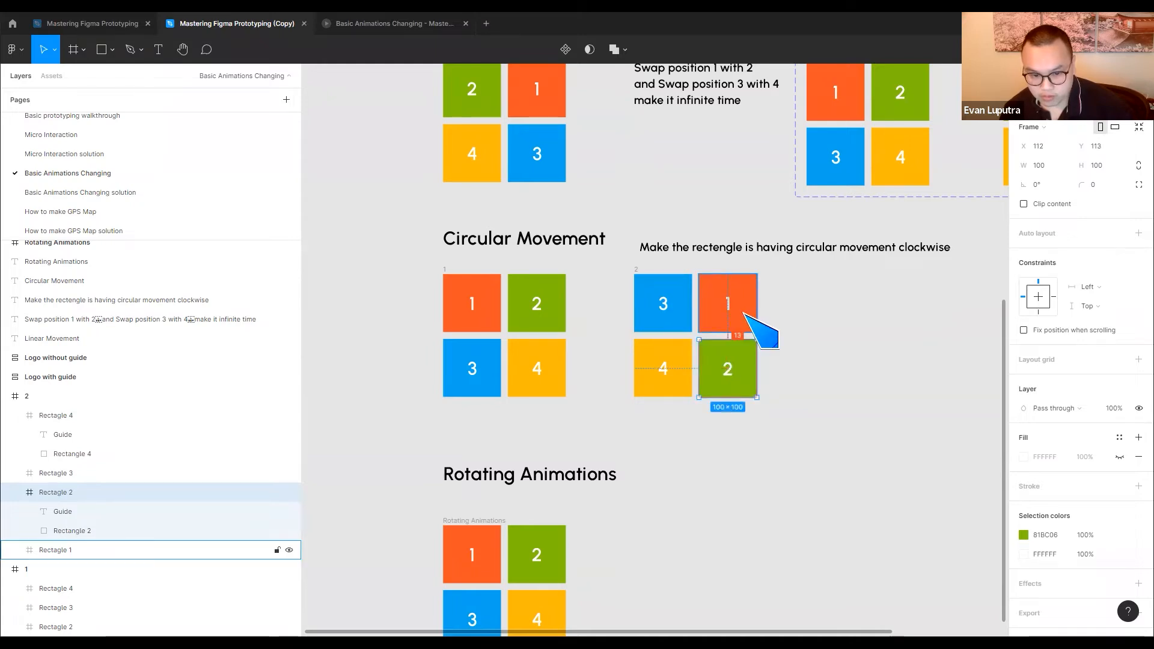
{"action": "key", "text": "Up"}
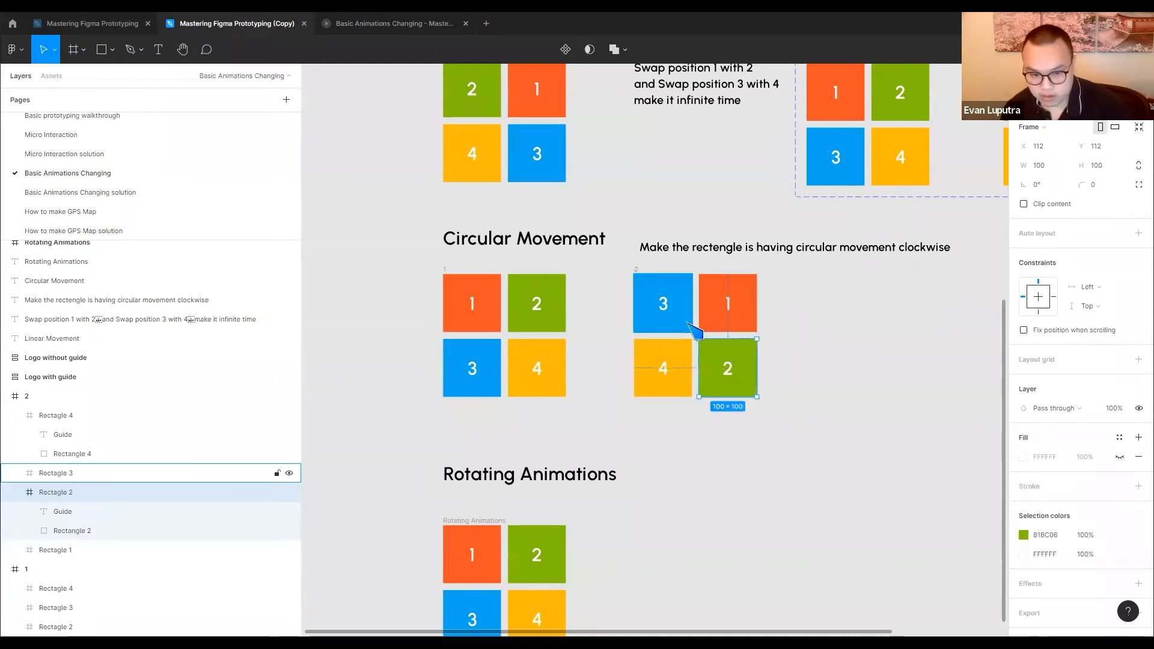
{"action": "left_click", "coordinate": [684, 320]}
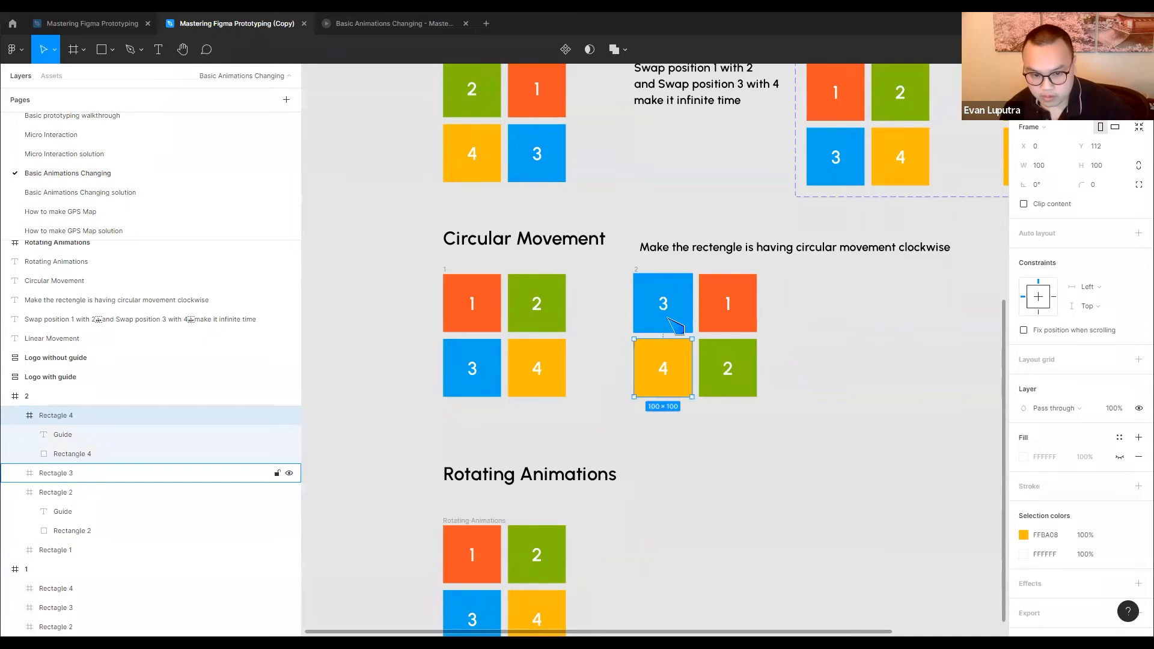
{"action": "left_click", "coordinate": [853, 347]}
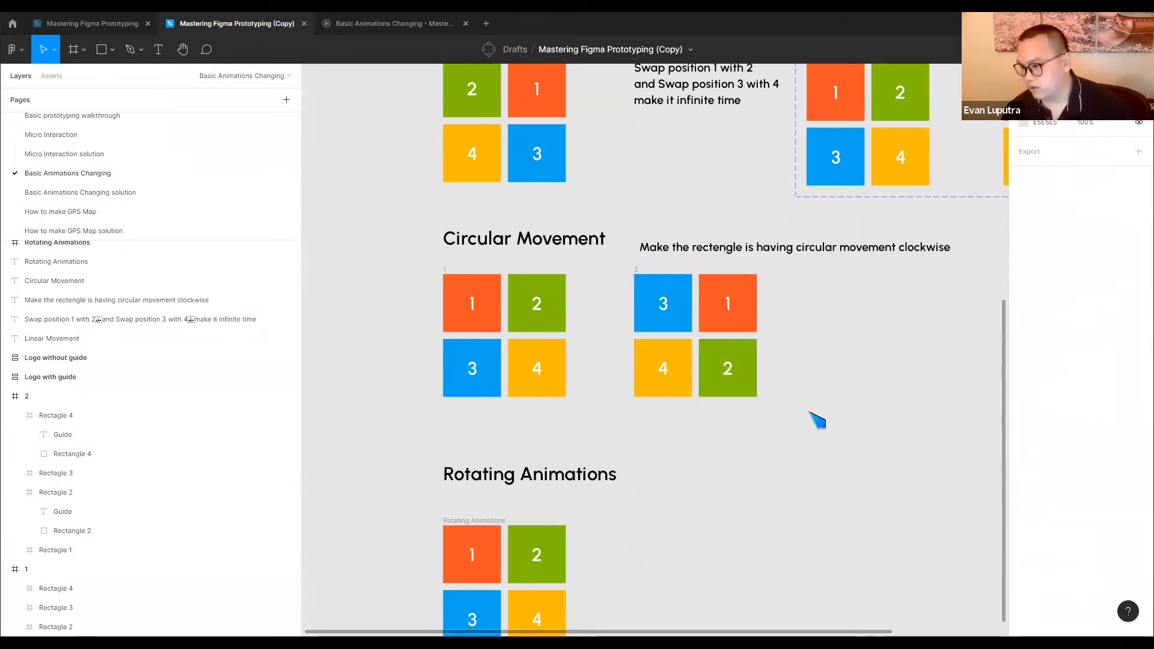
Duplicate frame 2 to its right as the third frame of the Circular Movement sequence
{"action": "left_click_drag", "start_coordinate": [826, 382], "coordinate": [802, 385]}
{"action": "left_click_drag", "start_coordinate": [612, 275], "coordinate": [774, 276]}
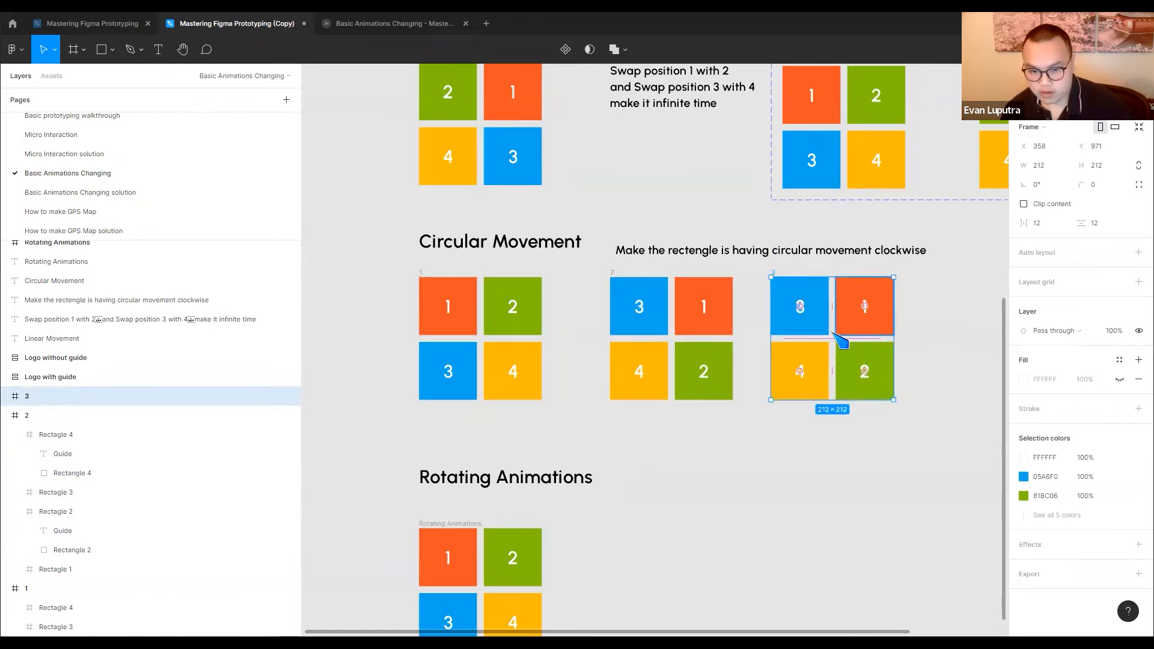
{"action": "left_click_drag", "start_coordinate": [826, 338], "coordinate": [744, 321]}
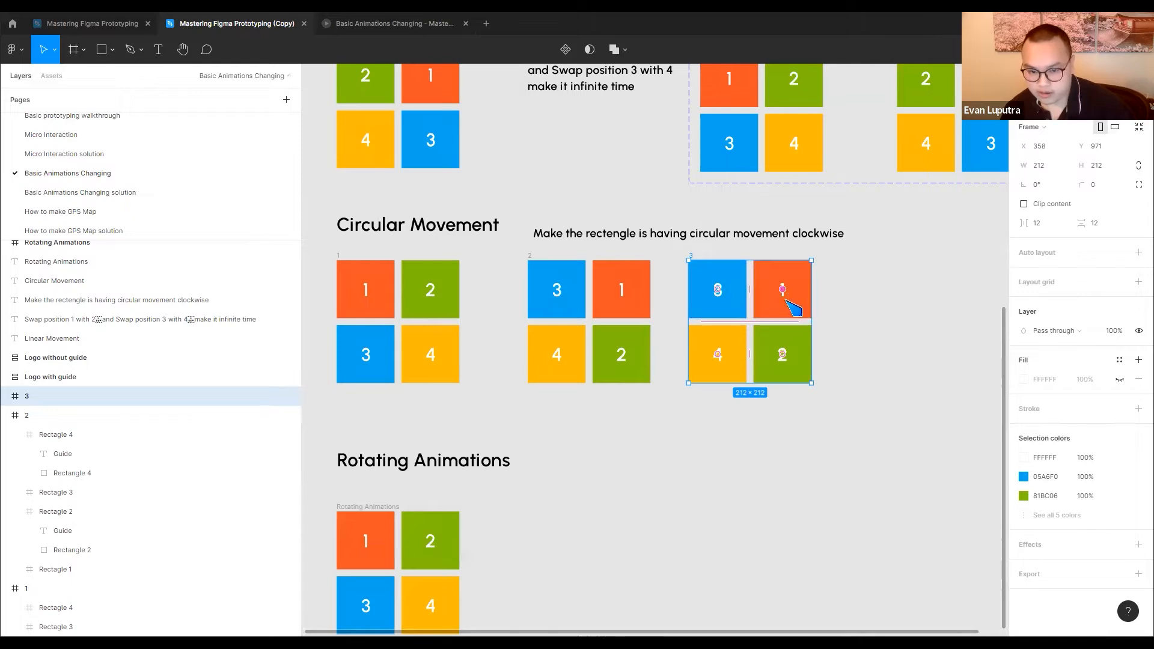
In the third frame, move tile 4 to the upper-left position and tile 2 to the lower-left position
{"action": "left_click", "coordinate": [856, 276]}
{"action": "left_click", "coordinate": [797, 280]}
{"action": "left_click_drag", "start_coordinate": [789, 260], "coordinate": [775, 283]}
{"action": "key", "text": "ctrl+z"}
{"action": "left_click", "coordinate": [738, 284]}
{"action": "left_click_drag", "start_coordinate": [709, 341], "coordinate": [714, 286]}
{"action": "left_click_drag", "start_coordinate": [776, 364], "coordinate": [719, 371]}
In the third frame, place tile 1 in the lower-right position and tile 3 in the upper-right position
{"action": "left_click_drag", "start_coordinate": [791, 336], "coordinate": [793, 370]}
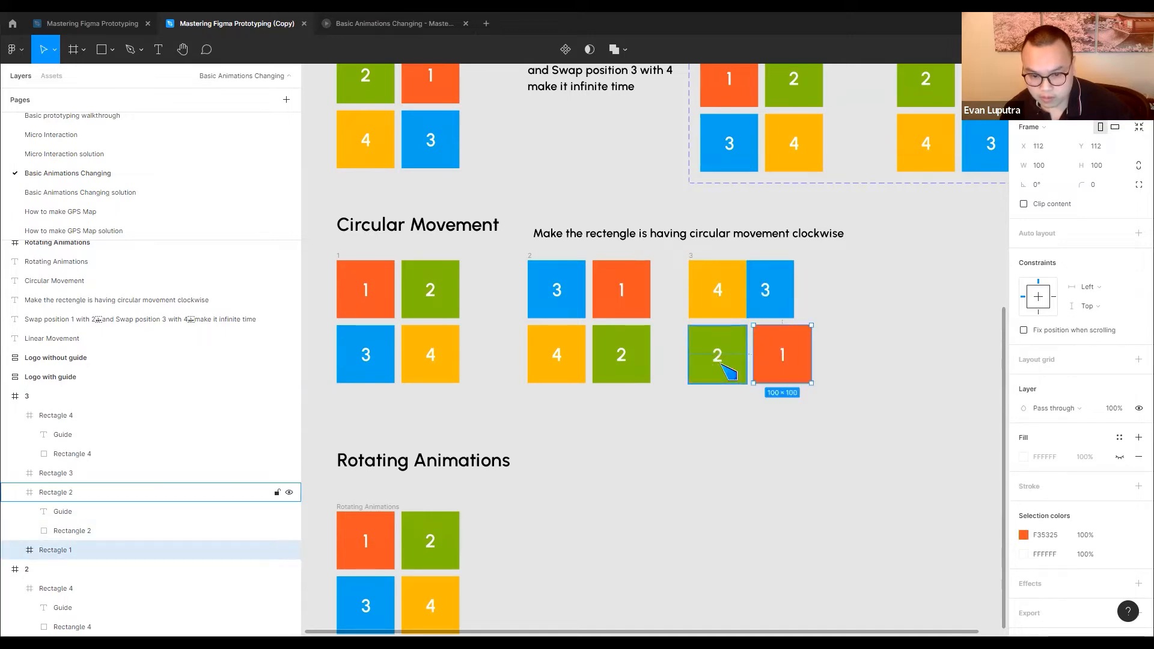
{"action": "key", "text": "alt"}
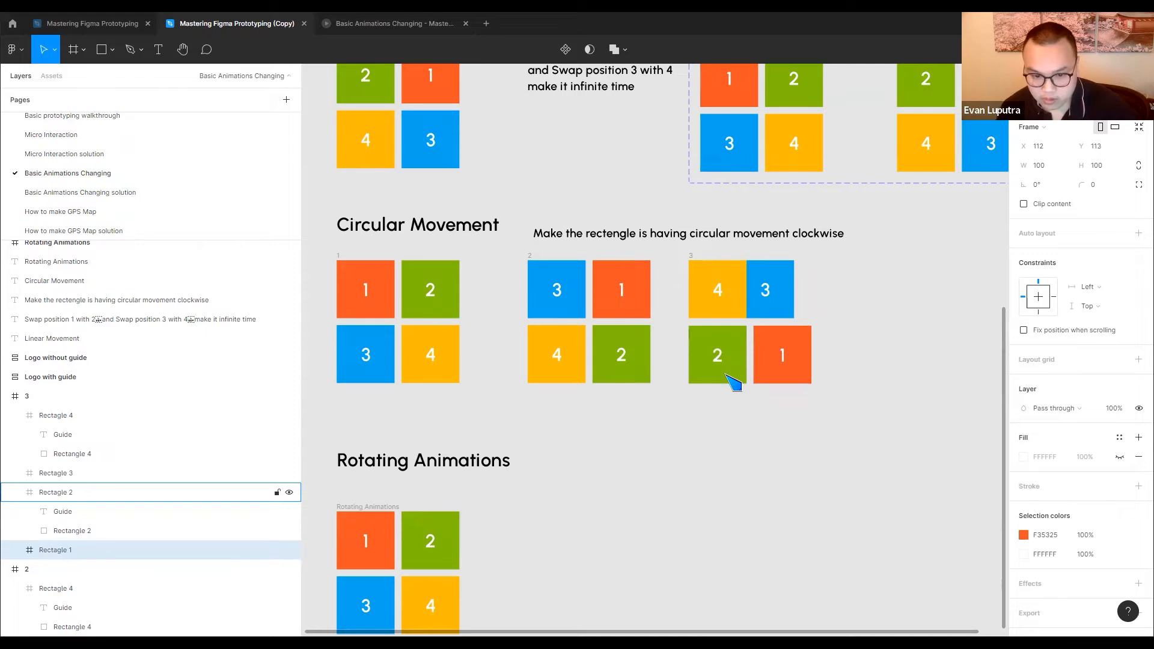
{"action": "left_click", "coordinate": [769, 300]}
{"action": "double_click", "coordinate": [769, 300]}
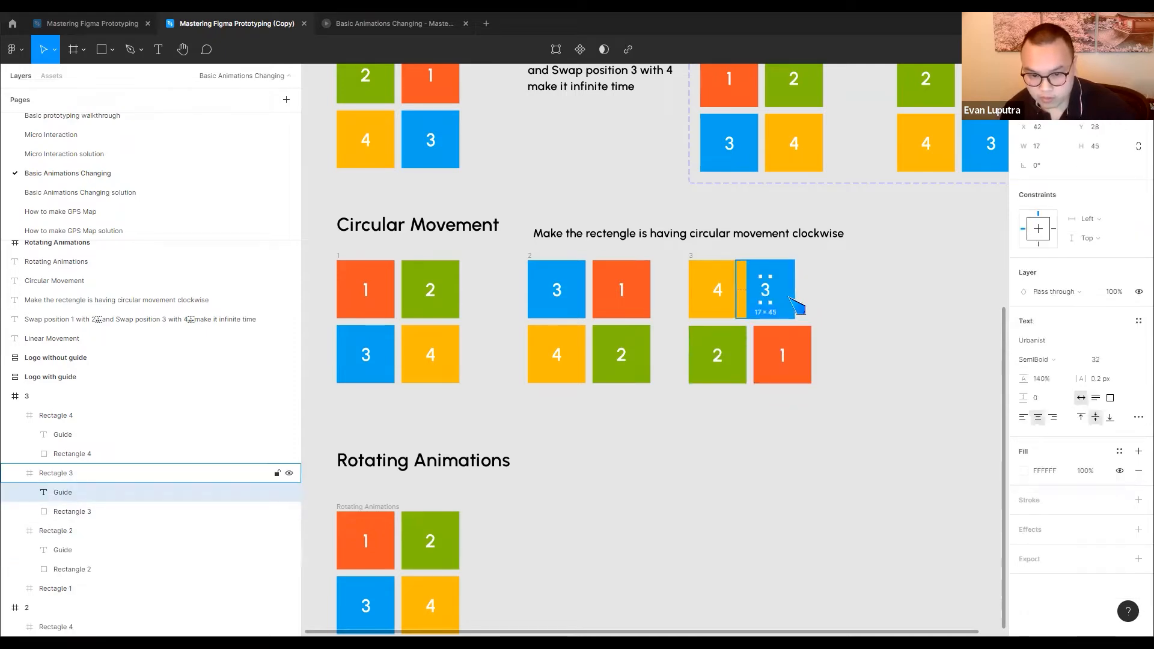
{"action": "left_click", "coordinate": [818, 302]}
{"action": "left_click_drag", "start_coordinate": [795, 307], "coordinate": [809, 307]}
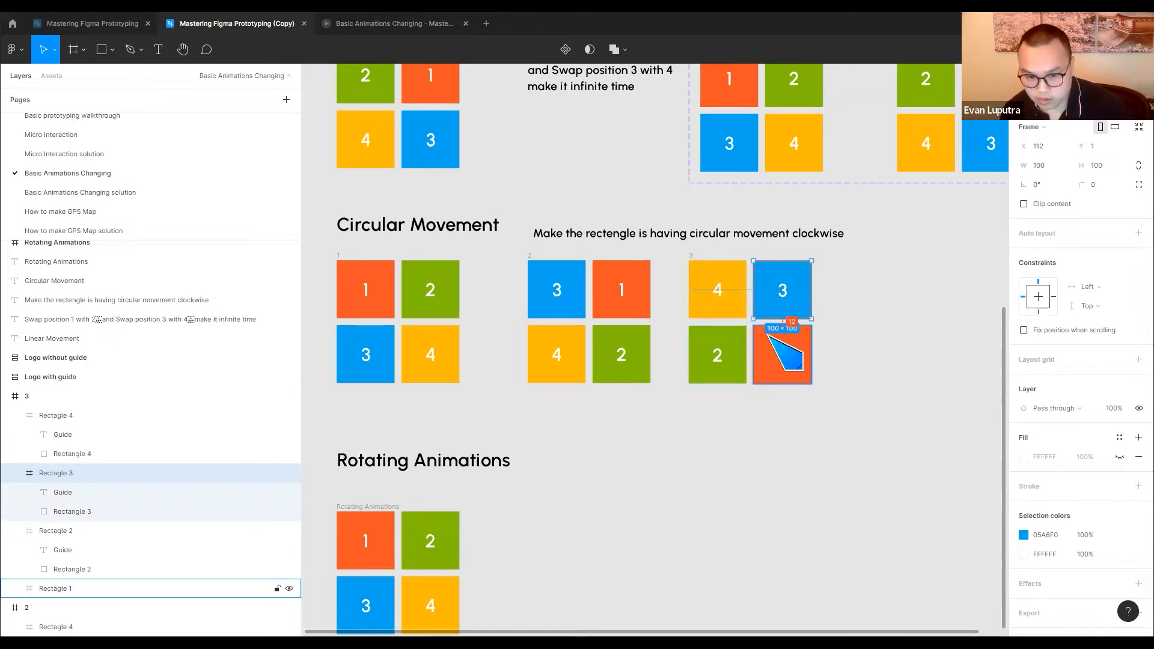
Duplicate the third Circular Movement frame to its right as the fourth frame
{"action": "left_click", "coordinate": [775, 342]}
{"action": "left_click", "coordinate": [740, 347]}
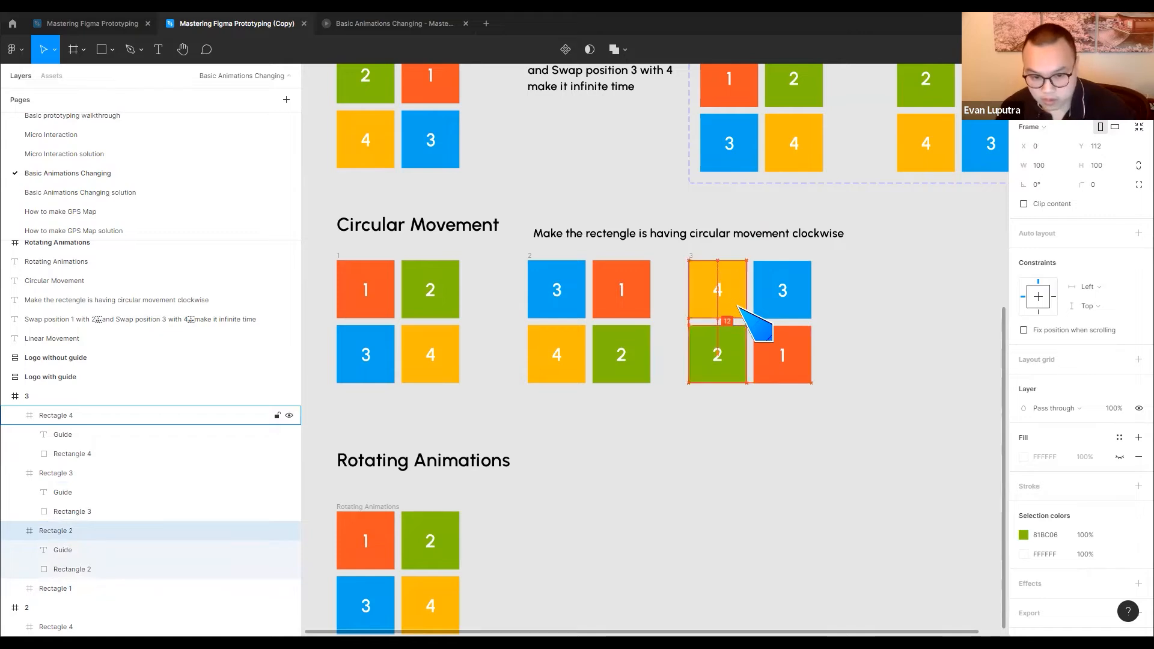
{"action": "left_click", "coordinate": [864, 304]}
{"action": "left_click_drag", "start_coordinate": [691, 254], "coordinate": [882, 253]}
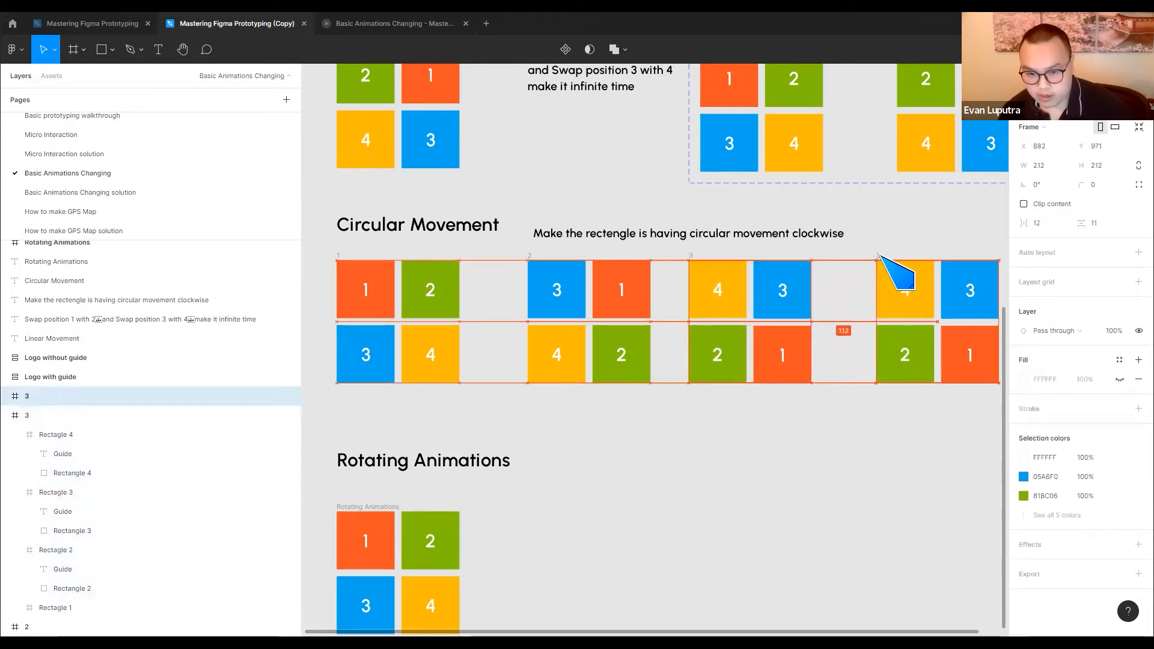
{"action": "scroll", "coordinate": [781, 301], "scroll_direction": "right", "scroll_amount": 5}
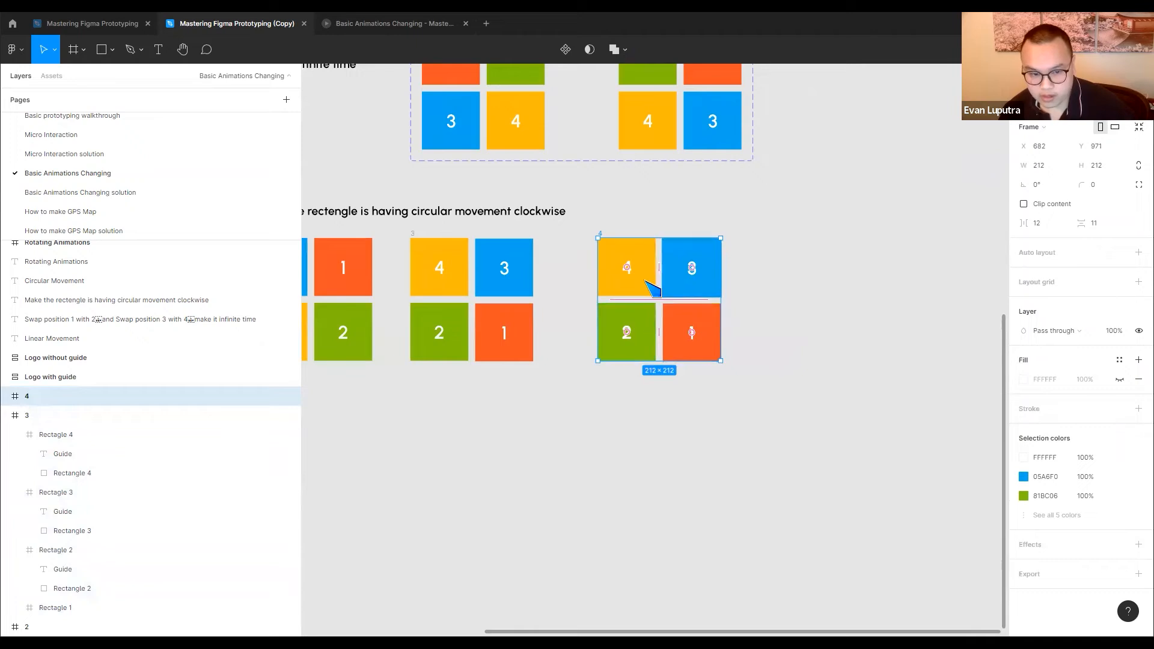
In the fourth frame, move tile 2 to the upper-left position and tile 1 to the lower-left position
{"action": "left_click_drag", "start_coordinate": [643, 278], "coordinate": [732, 303]}
{"action": "left_click", "coordinate": [656, 275]}
{"action": "left_click_drag", "start_coordinate": [637, 327], "coordinate": [640, 294]}
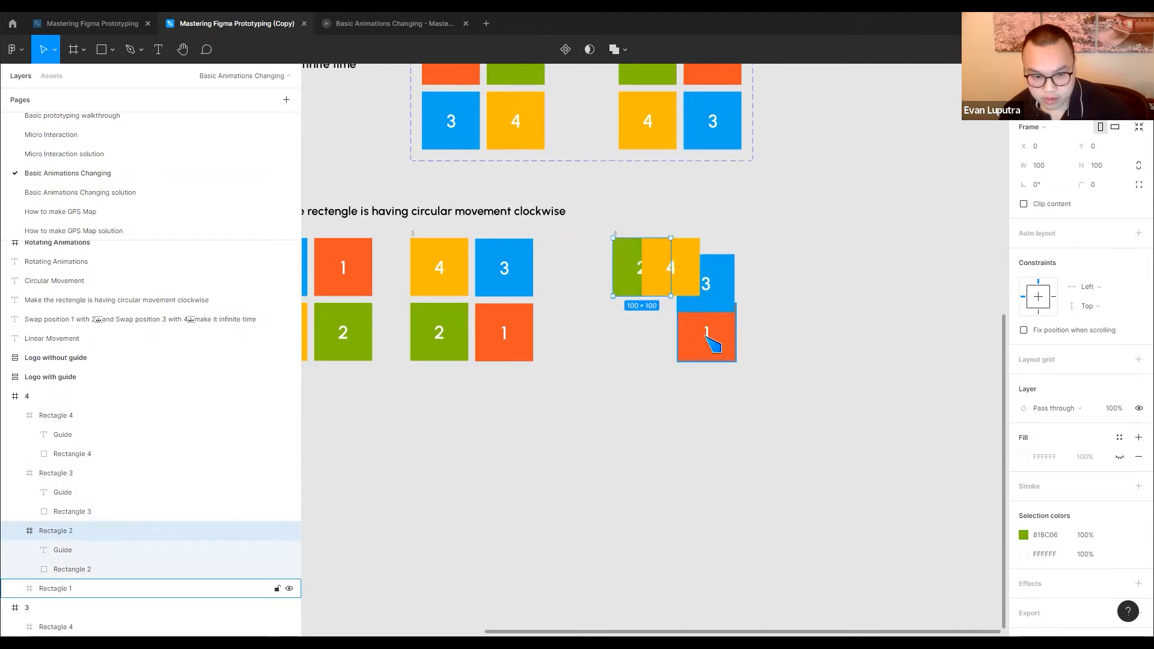
{"action": "left_click_drag", "start_coordinate": [713, 337], "coordinate": [653, 342]}
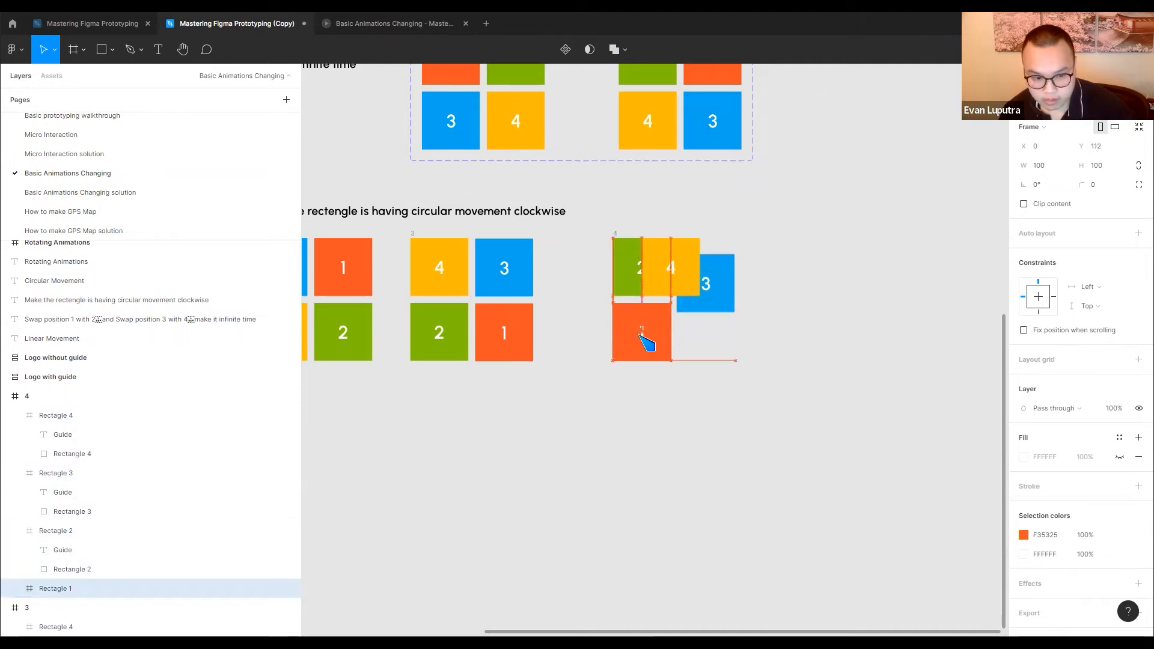
In the fourth frame, place tile 3 in the lower-right position and tile 4 in the upper-right position at X 112, Y 0
{"action": "left_click_drag", "start_coordinate": [724, 303], "coordinate": [720, 342]}
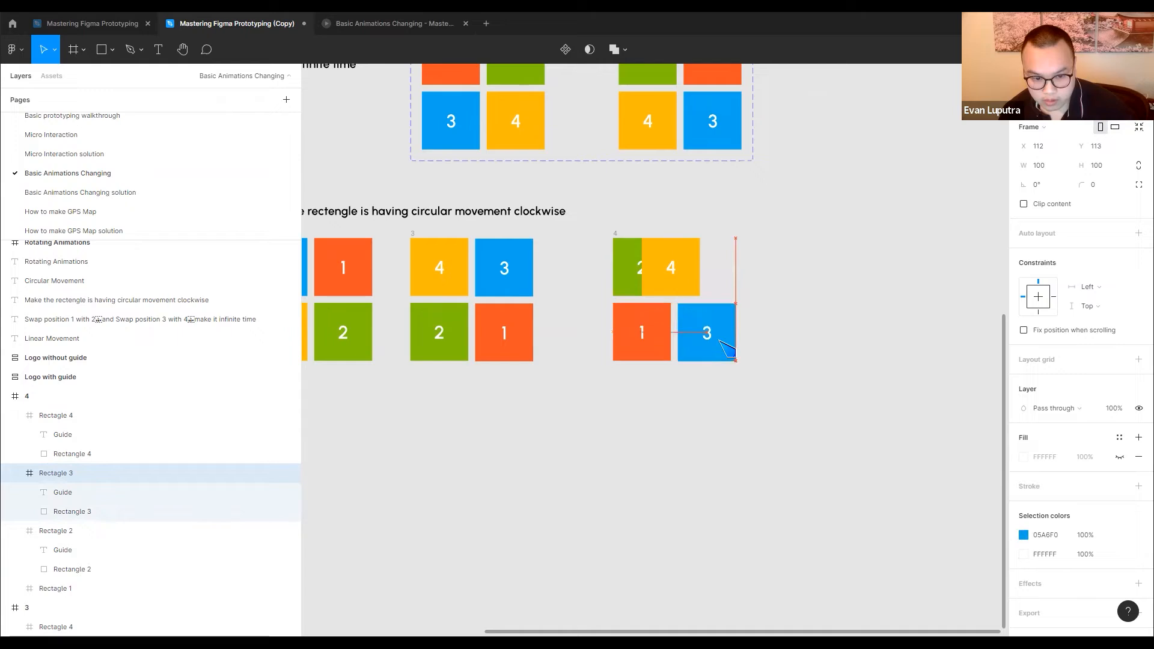
{"action": "left_click_drag", "start_coordinate": [691, 289], "coordinate": [726, 292]}
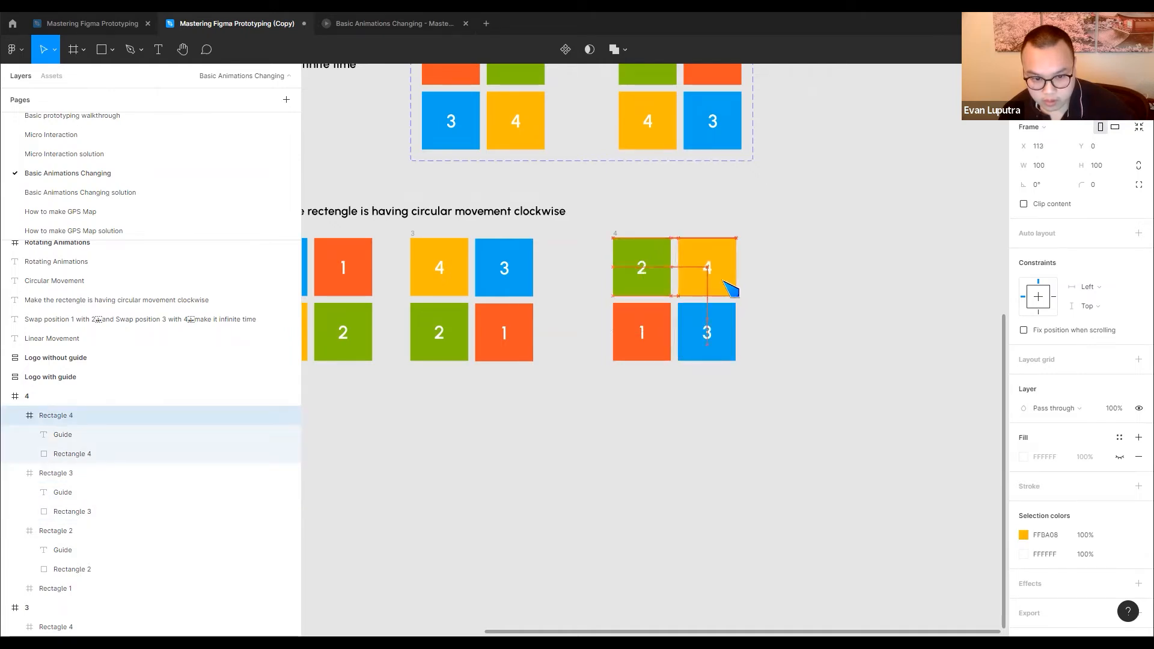
{"action": "left_click_drag", "start_coordinate": [730, 288], "coordinate": [731, 288]}
{"action": "key", "text": "Down"}
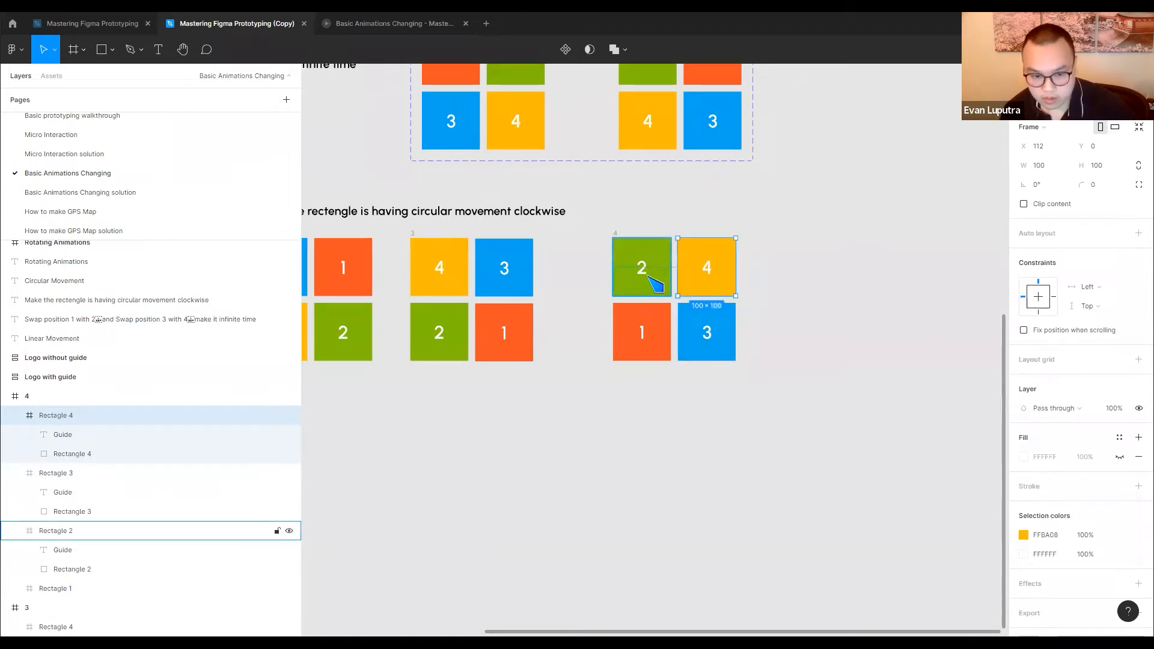
{"action": "left_click", "coordinate": [643, 276]}
{"action": "left_click", "coordinate": [651, 338]}
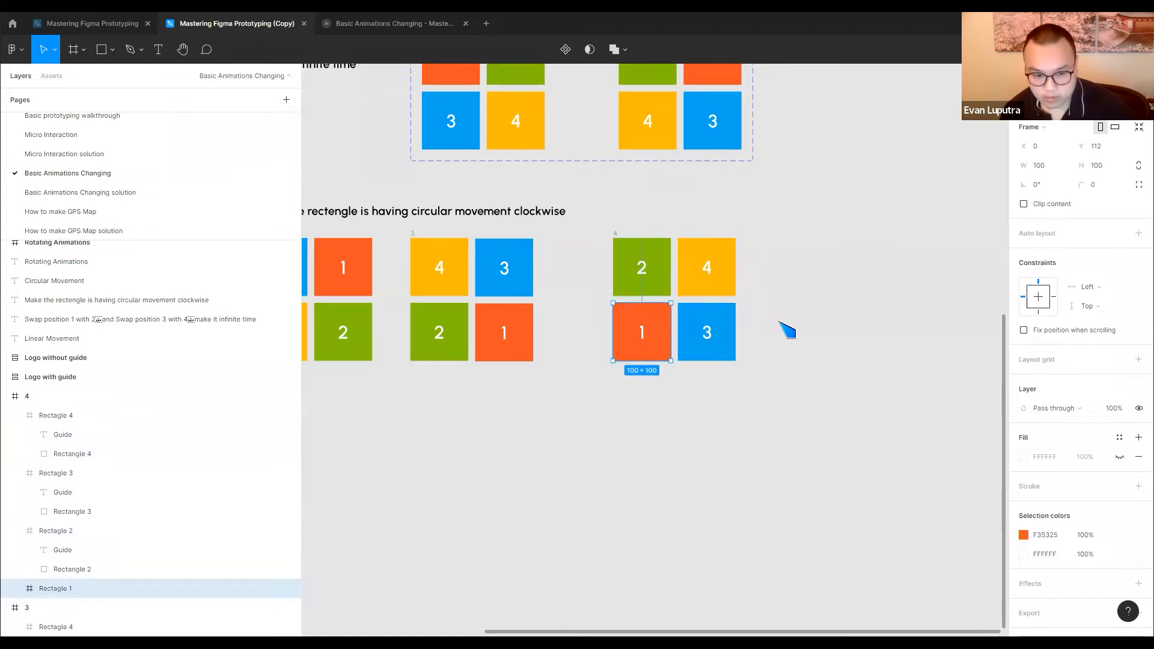
{"action": "left_click", "coordinate": [808, 327]}
Align the fourth frame in a row with the other three Circular Movement frames
{"action": "scroll", "coordinate": [781, 303], "scroll_direction": "left", "scroll_amount": 3}
{"action": "left_click", "coordinate": [707, 244]}
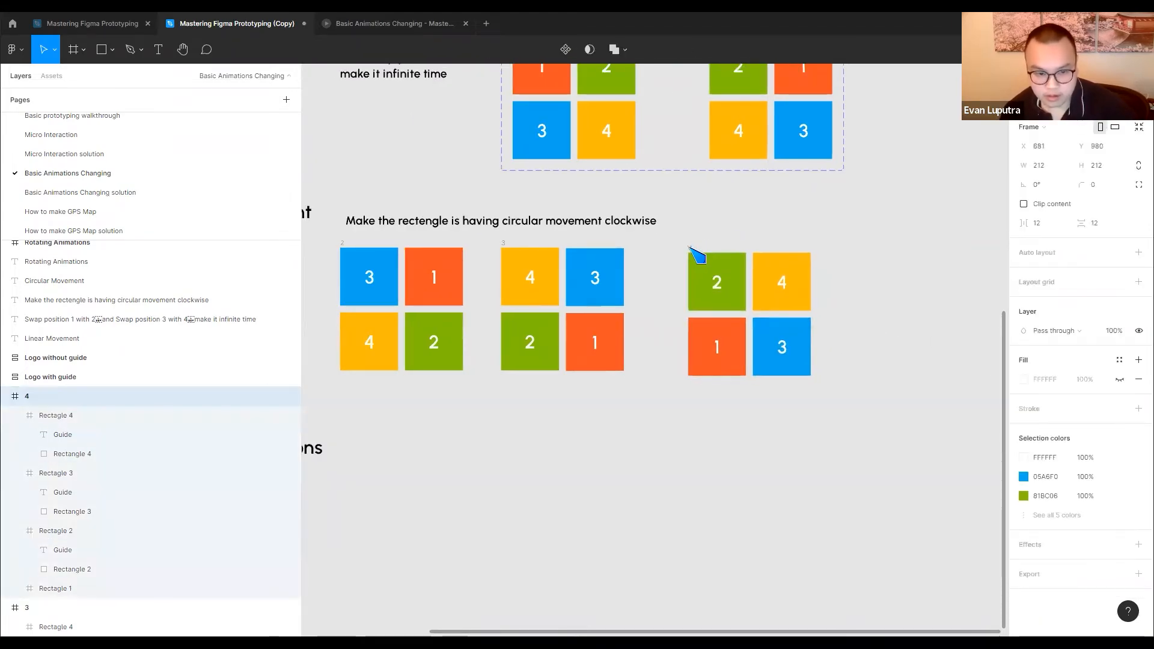
{"action": "scroll", "coordinate": [556, 364], "scroll_direction": "down", "scroll_amount": 1}
{"action": "scroll", "coordinate": [549, 356], "scroll_direction": "down", "scroll_amount": 2}
Turn all four Circular Movement frames into separate components at once
{"action": "left_click_drag", "start_coordinate": [498, 341], "coordinate": [803, 334]}
{"action": "left_click_drag", "start_coordinate": [537, 259], "coordinate": [956, 400]}
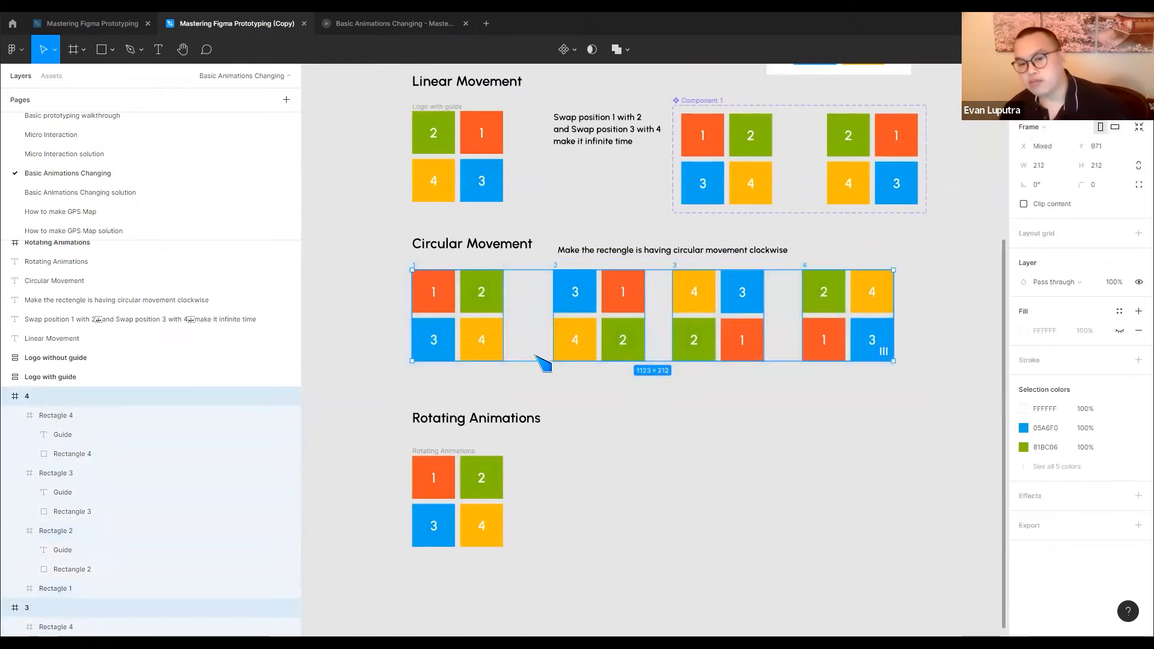
{"action": "scroll", "coordinate": [734, 360], "scroll_direction": "up", "scroll_amount": 3}
{"action": "scroll", "coordinate": [733, 361], "scroll_direction": "right", "scroll_amount": 3}
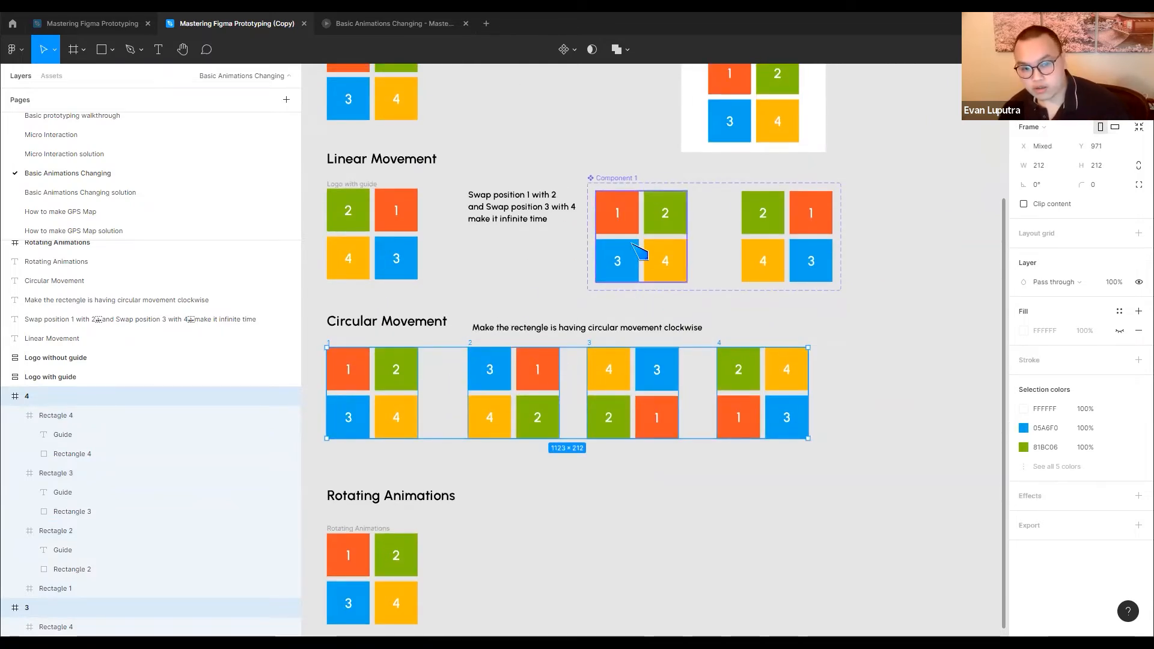
{"action": "left_click", "coordinate": [573, 52]}
{"action": "left_click", "coordinate": [571, 98]}
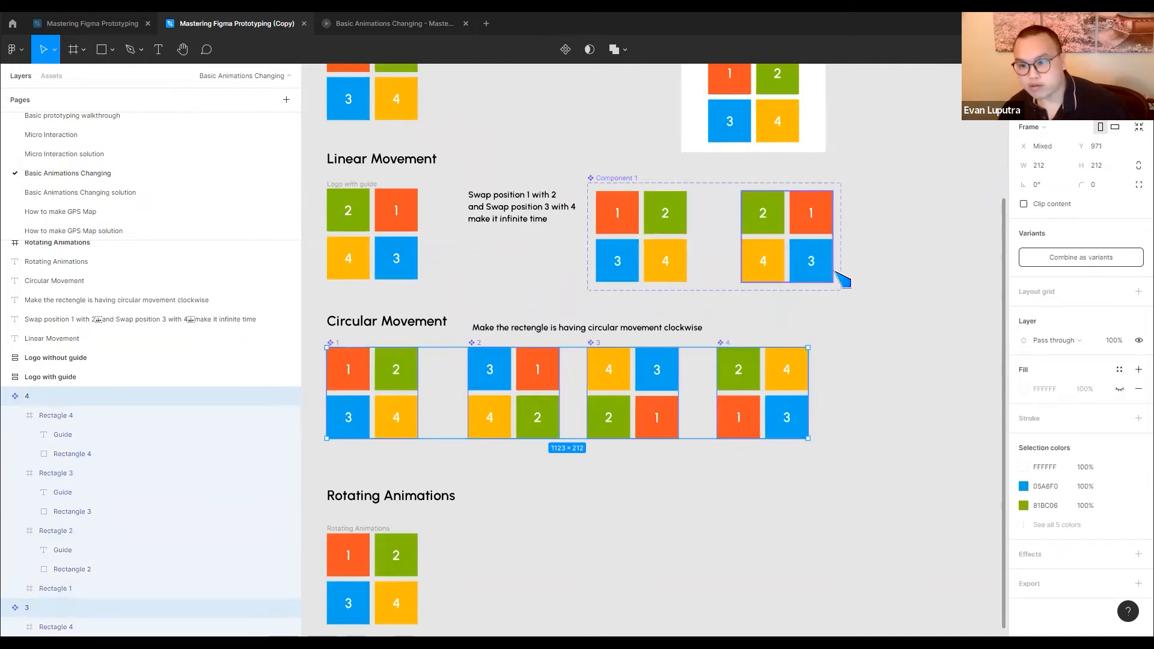
Combine the four components as variants and name the component set "circular movement"
{"action": "left_click", "coordinate": [1104, 258]}
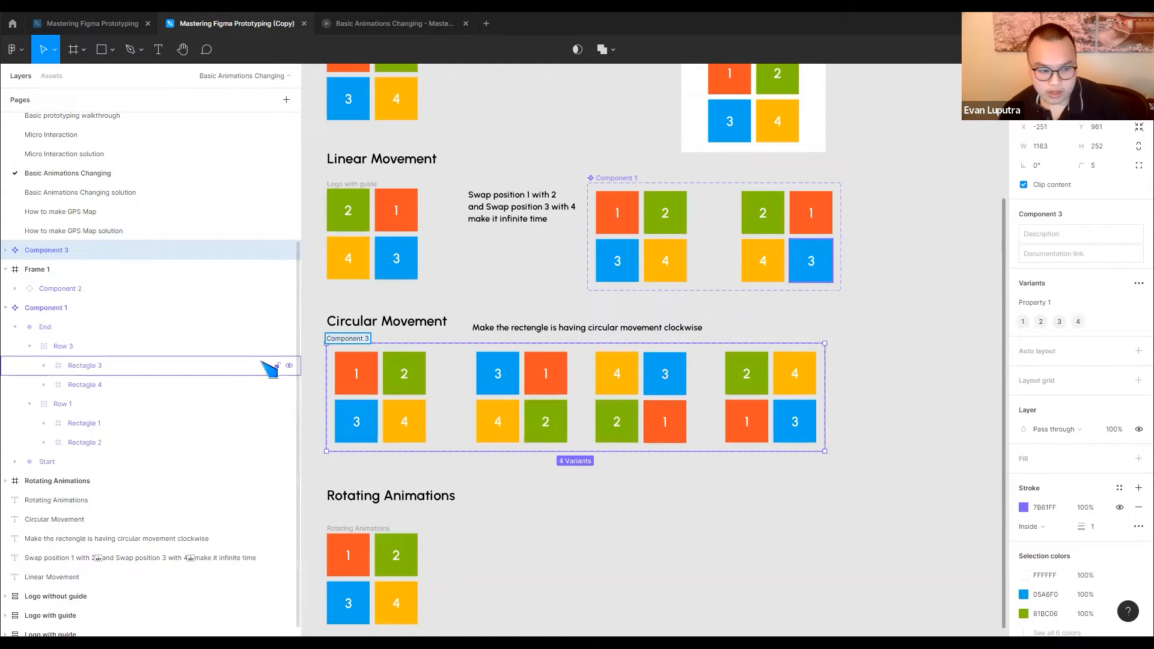
{"action": "type", "text": "IRC"}
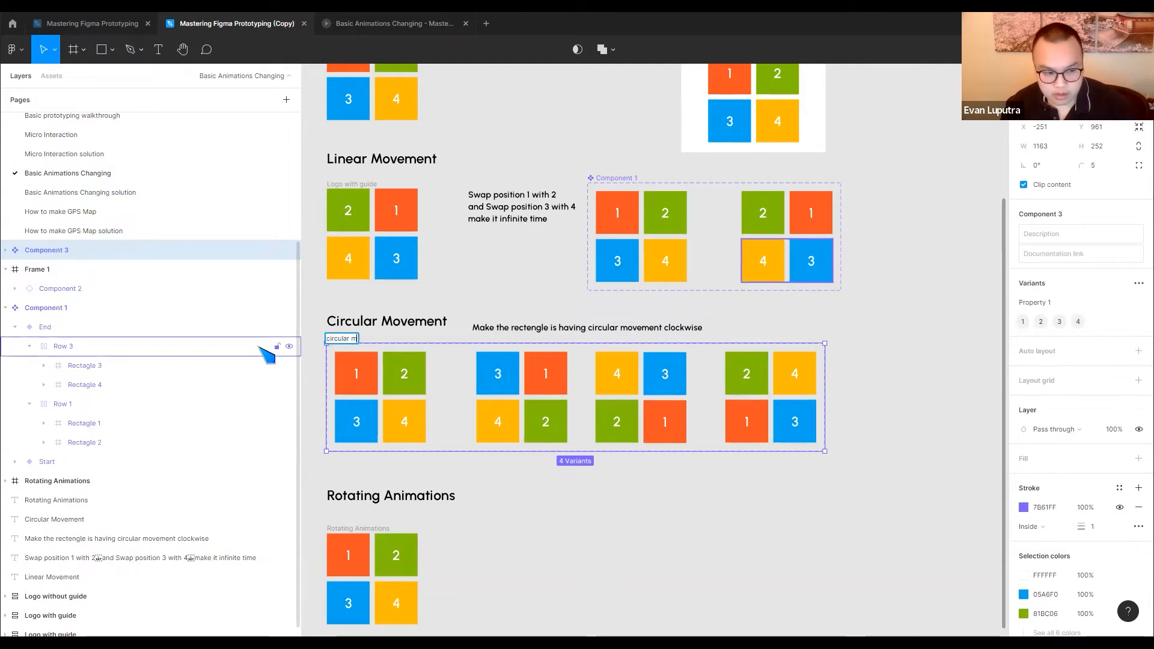
{"action": "key", "text": "Return"}
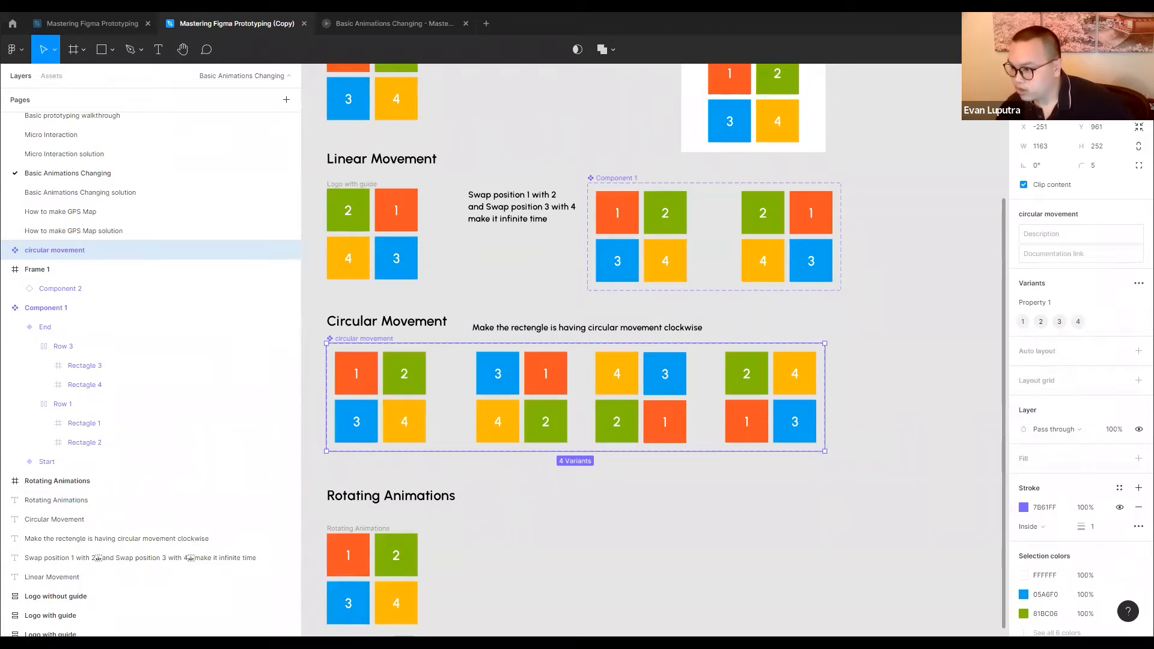
Connect variant 1 to variant 2 with a Change to interaction triggered after an 800 ms delay
{"action": "left_click", "coordinate": [418, 405]}
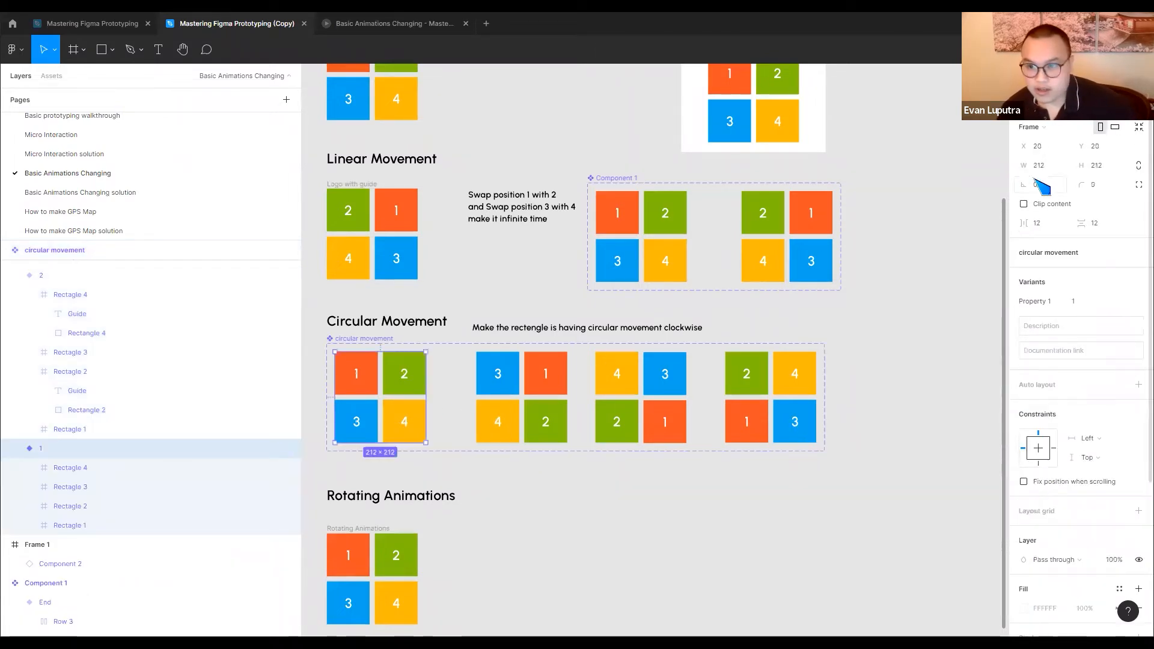
{"action": "key", "text": "shift+e"}
{"action": "left_click_drag", "start_coordinate": [426, 398], "coordinate": [493, 408]}
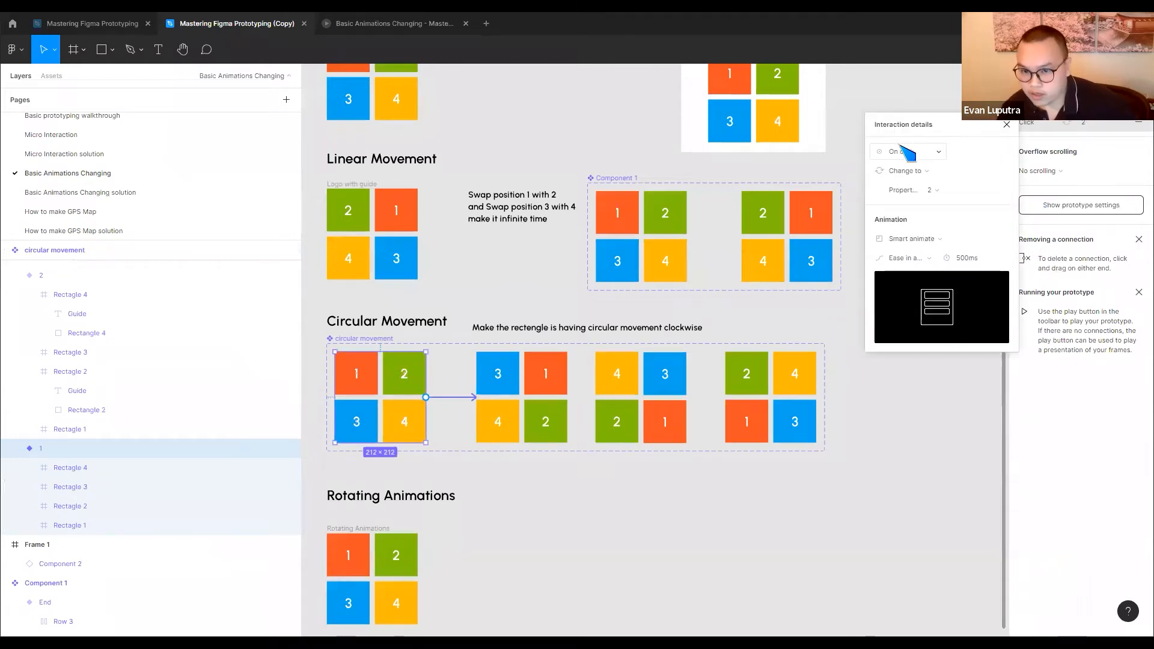
{"action": "left_click", "coordinate": [908, 152]}
{"action": "left_click", "coordinate": [915, 302]}
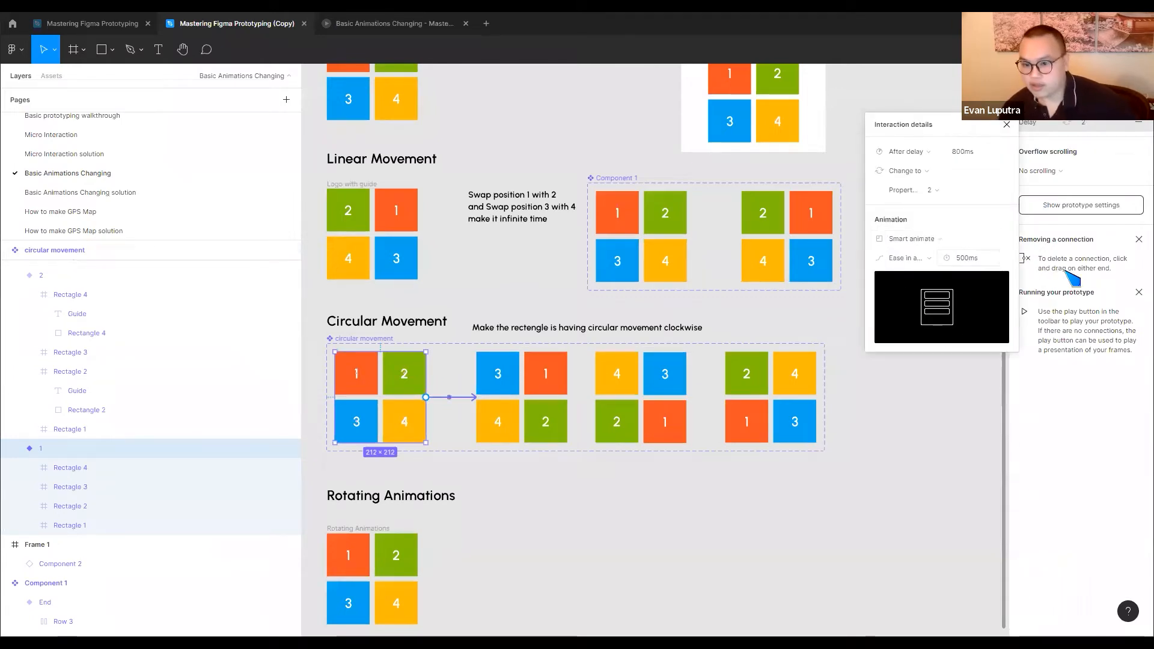
Connect variant 2 to variant 3 with a Change to interaction triggered after an 800 ms delay
{"action": "left_click", "coordinate": [550, 419]}
{"action": "left_click_drag", "start_coordinate": [567, 398], "coordinate": [609, 404]}
{"action": "left_click", "coordinate": [932, 155]}
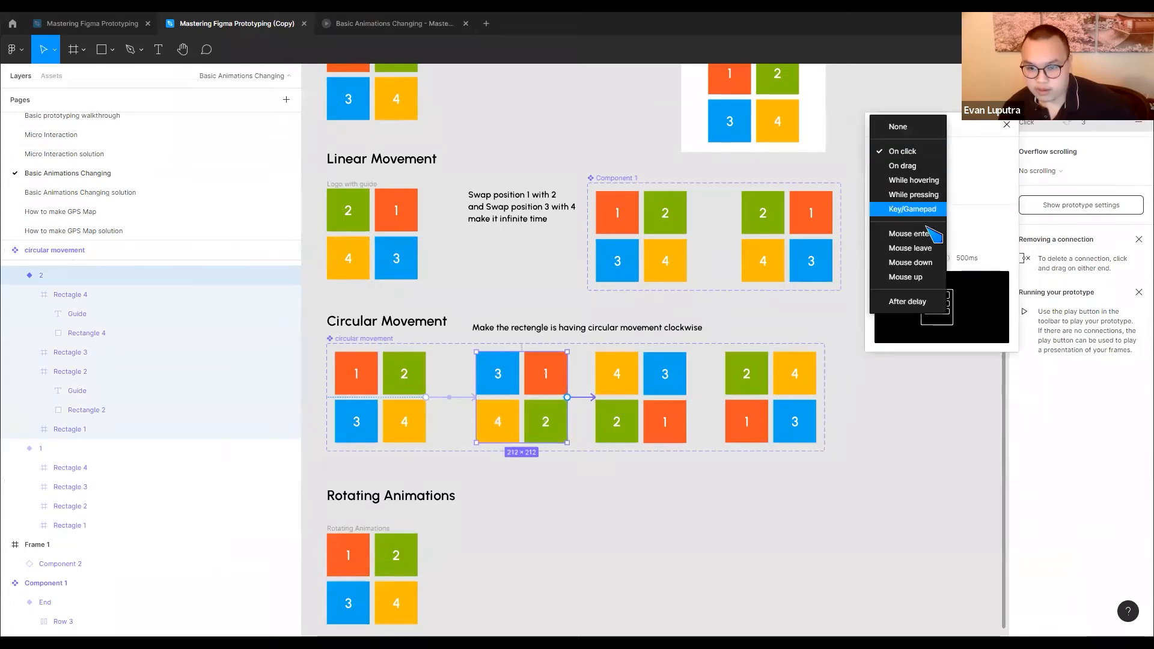
{"action": "left_click", "coordinate": [911, 302]}
Connect variant 3 to variant 4 of the circular movement component
{"action": "left_click", "coordinate": [629, 421]}
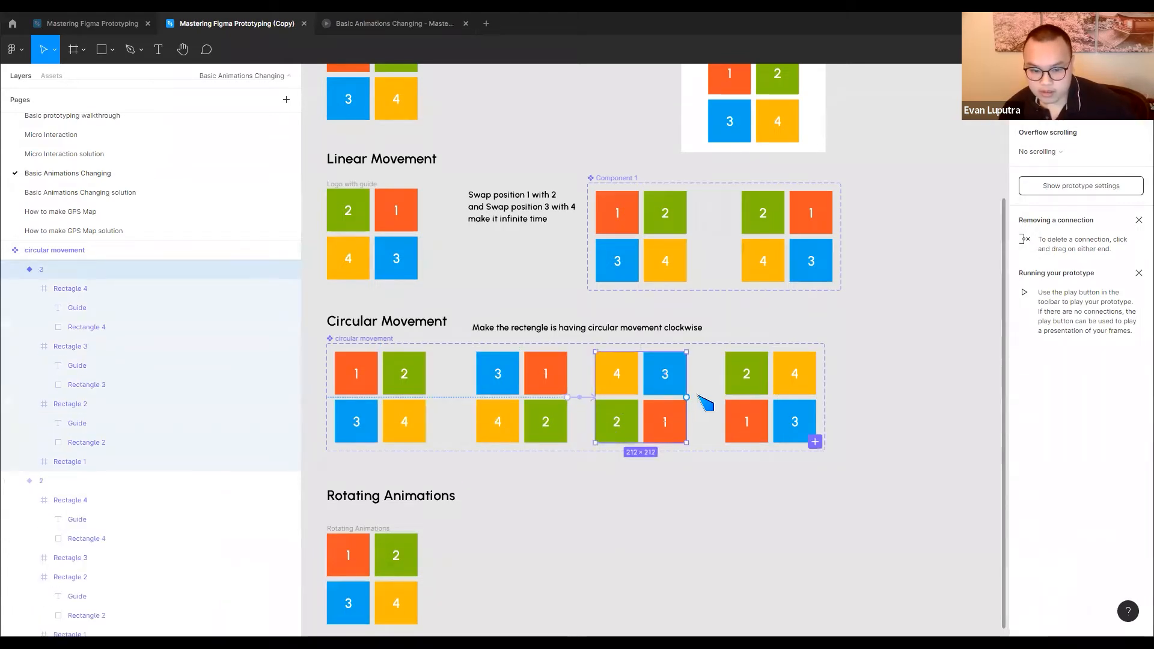
{"action": "left_click_drag", "start_coordinate": [760, 411], "coordinate": [767, 412]}
{"action": "left_click", "coordinate": [893, 421]}
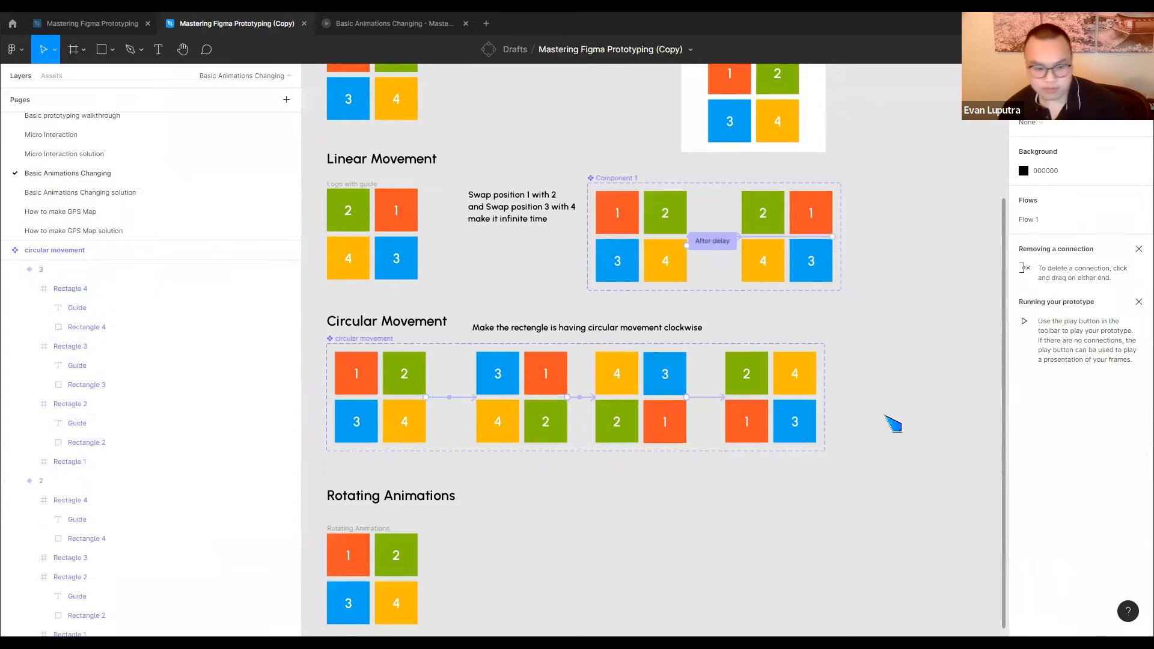
Draw a new frame of about 361 × 313 beside the circular movement component set
{"action": "scroll", "coordinate": [773, 288], "scroll_direction": "up", "scroll_amount": 3}
{"action": "scroll", "coordinate": [773, 289], "scroll_direction": "right", "scroll_amount": 2}
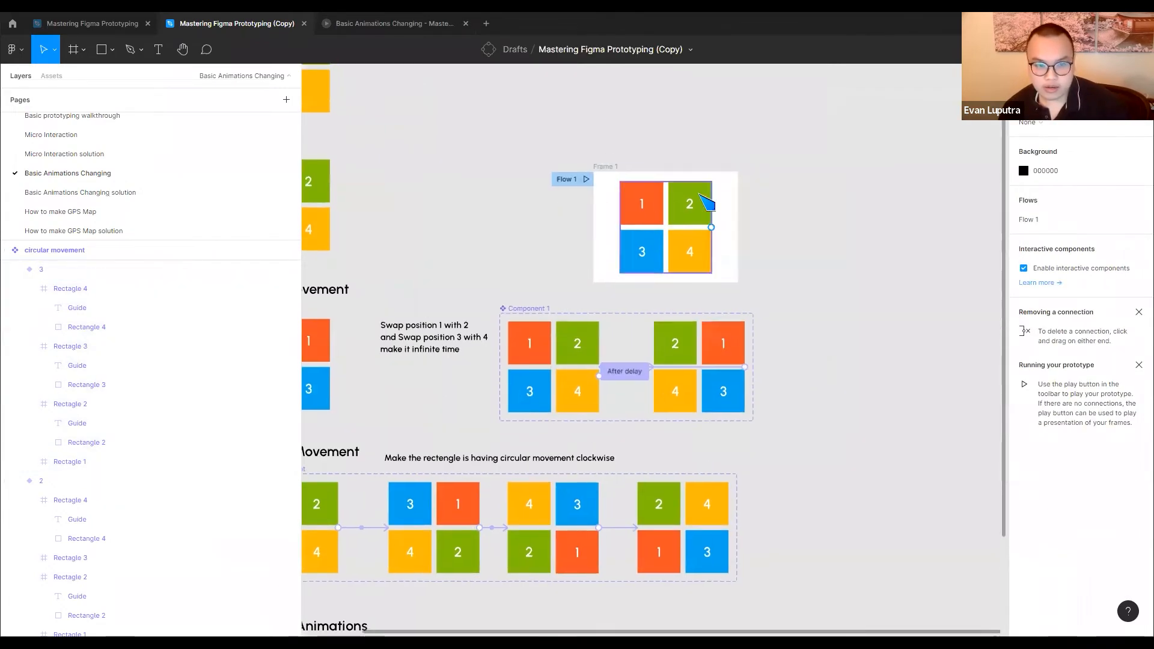
{"action": "left_click", "coordinate": [83, 52]}
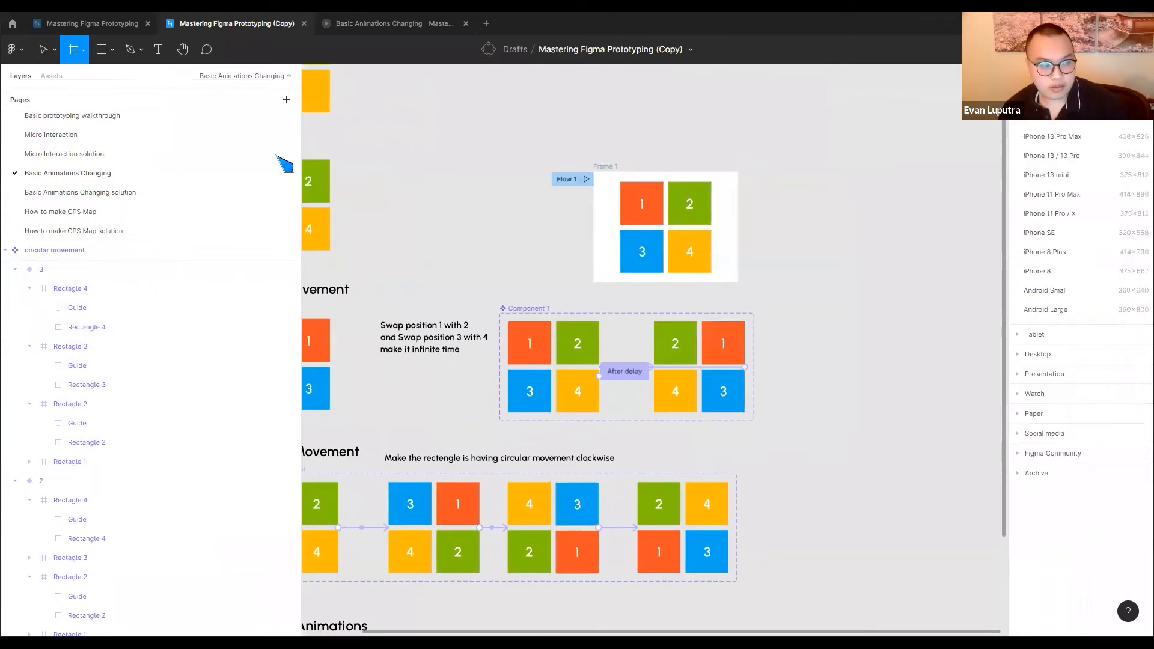
{"action": "left_click_drag", "start_coordinate": [777, 473], "coordinate": [930, 617]}
{"action": "scroll", "coordinate": [605, 377], "scroll_direction": "down", "scroll_amount": 3}
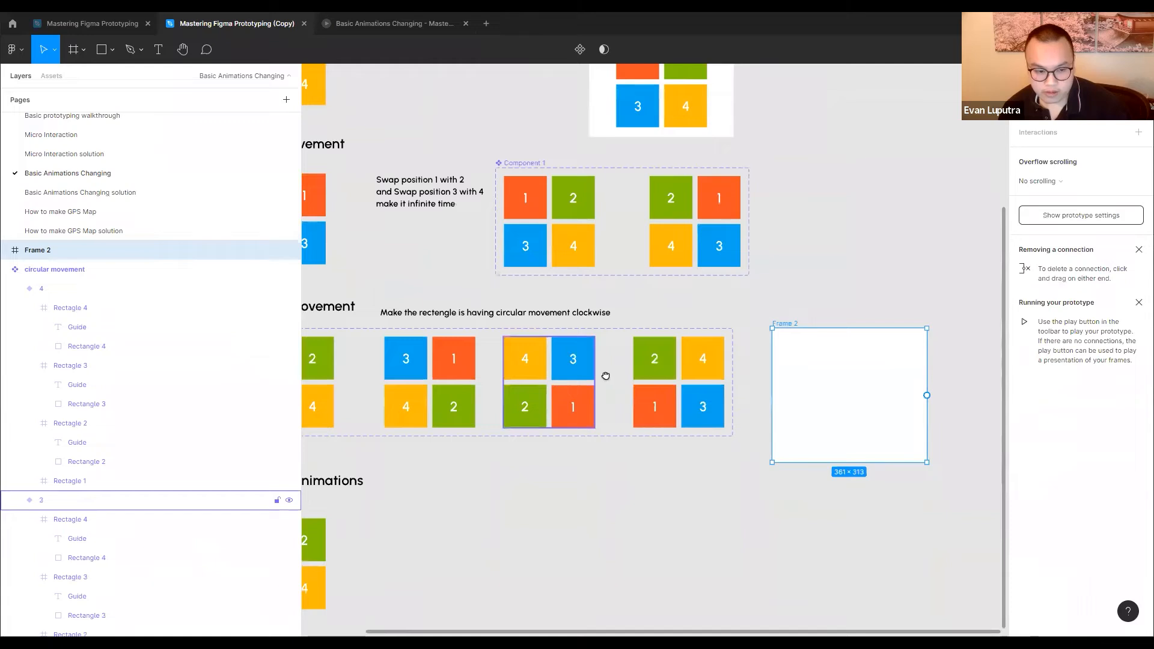
Place an instance of circular movement variant 1 inside the new frame
{"action": "scroll", "coordinate": [511, 379], "scroll_direction": "left", "scroll_amount": 4}
{"action": "left_click_drag", "start_coordinate": [420, 377], "coordinate": [829, 389]}
{"action": "left_click", "coordinate": [851, 284]}
Make the new frame a flow starting point and play its prototype preview
{"action": "left_click", "coordinate": [804, 328]}
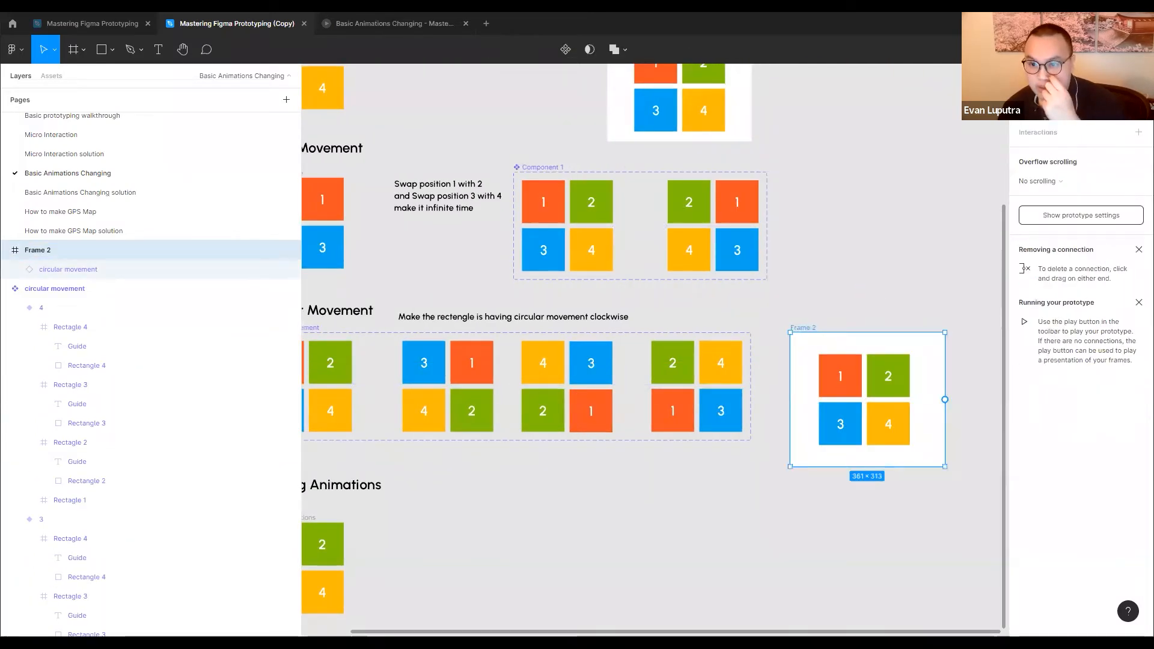
{"action": "left_click", "coordinate": [1139, 102]}
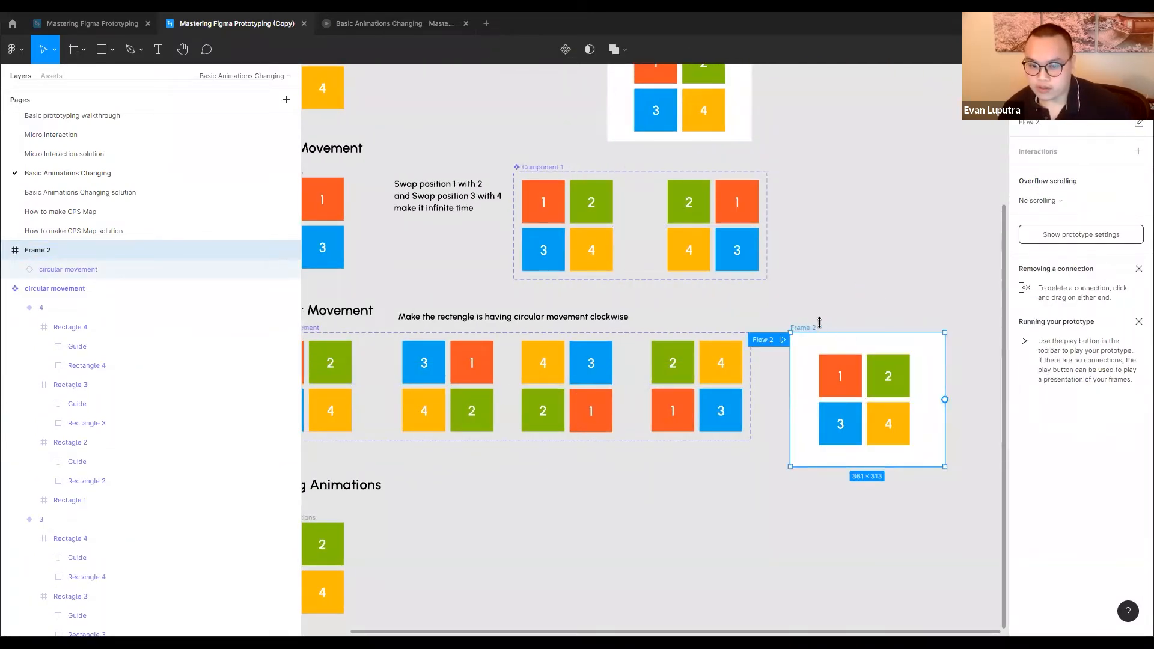
{"action": "left_click", "coordinate": [782, 339]}
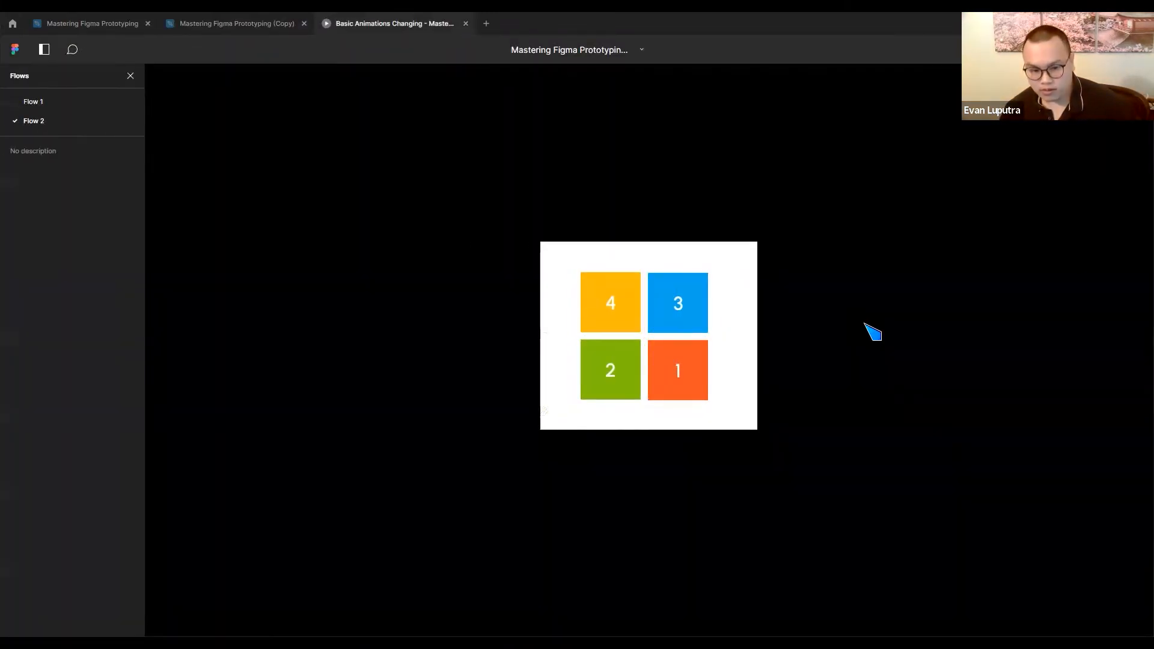
Return to the design file and set the variant 3 to variant 4 connection to trigger after an 800 ms delay
{"action": "left_click", "coordinate": [241, 23]}
{"action": "left_click", "coordinate": [694, 413]}
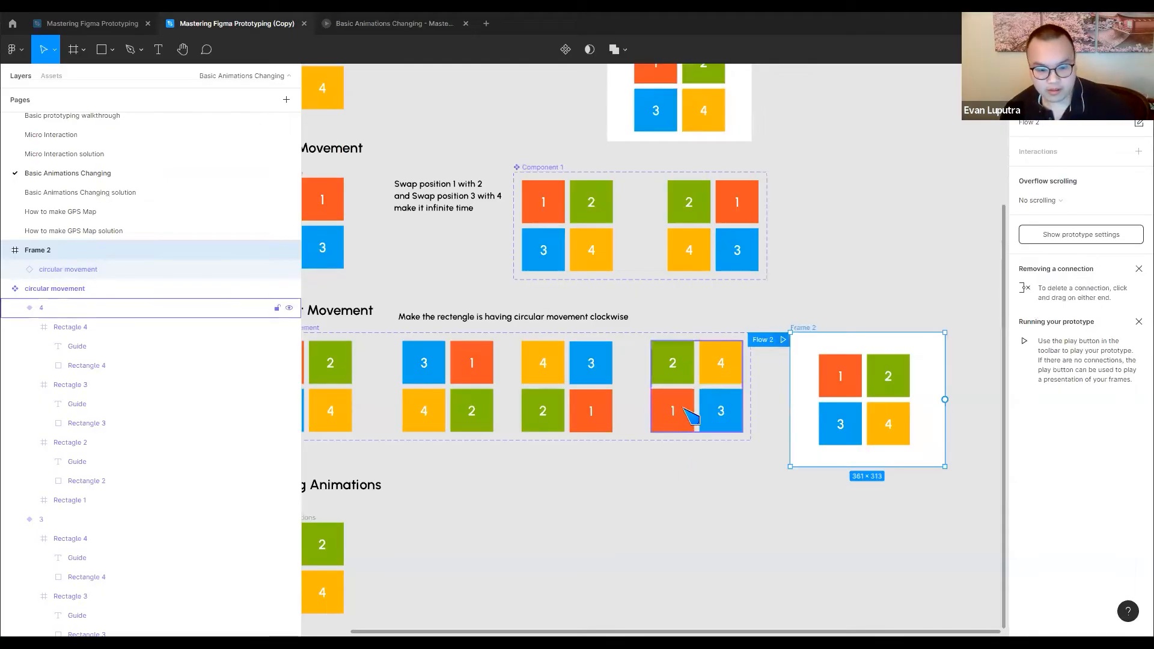
{"action": "left_click", "coordinate": [629, 387]}
{"action": "left_click", "coordinate": [924, 157]}
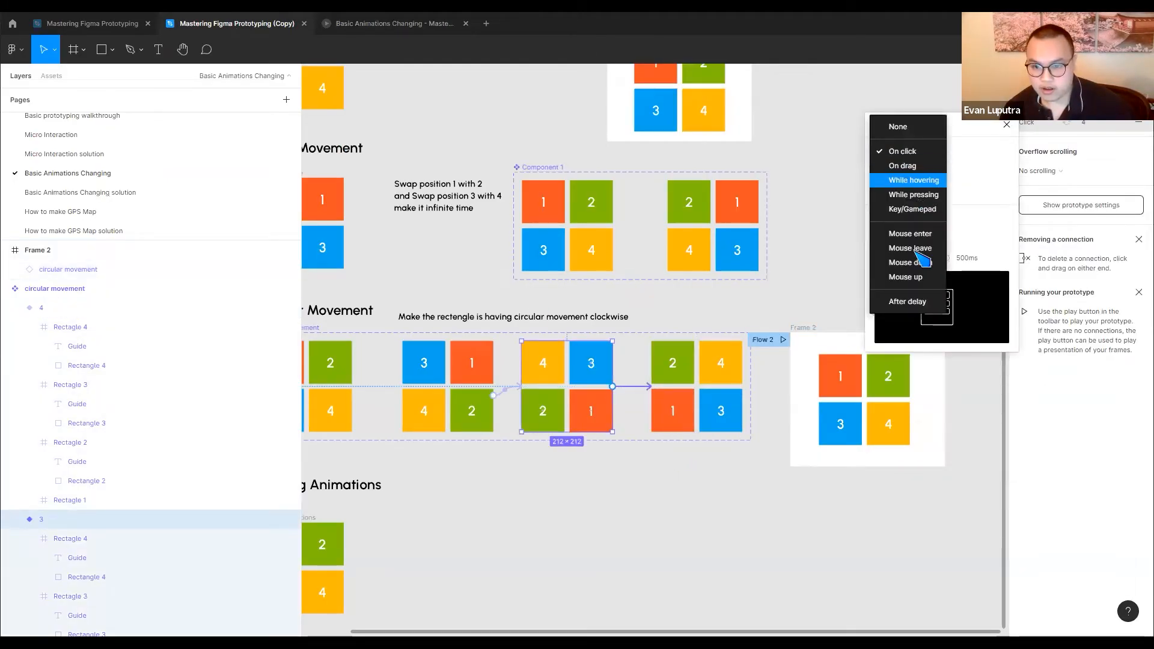
{"action": "left_click", "coordinate": [643, 470]}
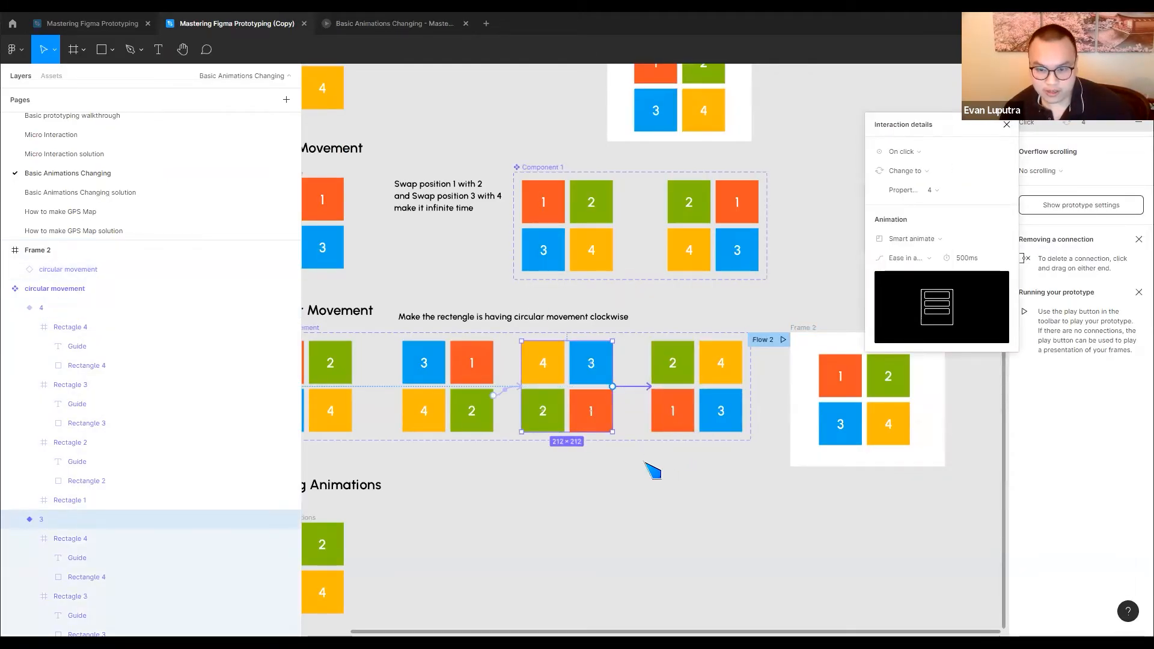
{"action": "left_click", "coordinate": [900, 155]}
{"action": "left_click", "coordinate": [907, 301]}
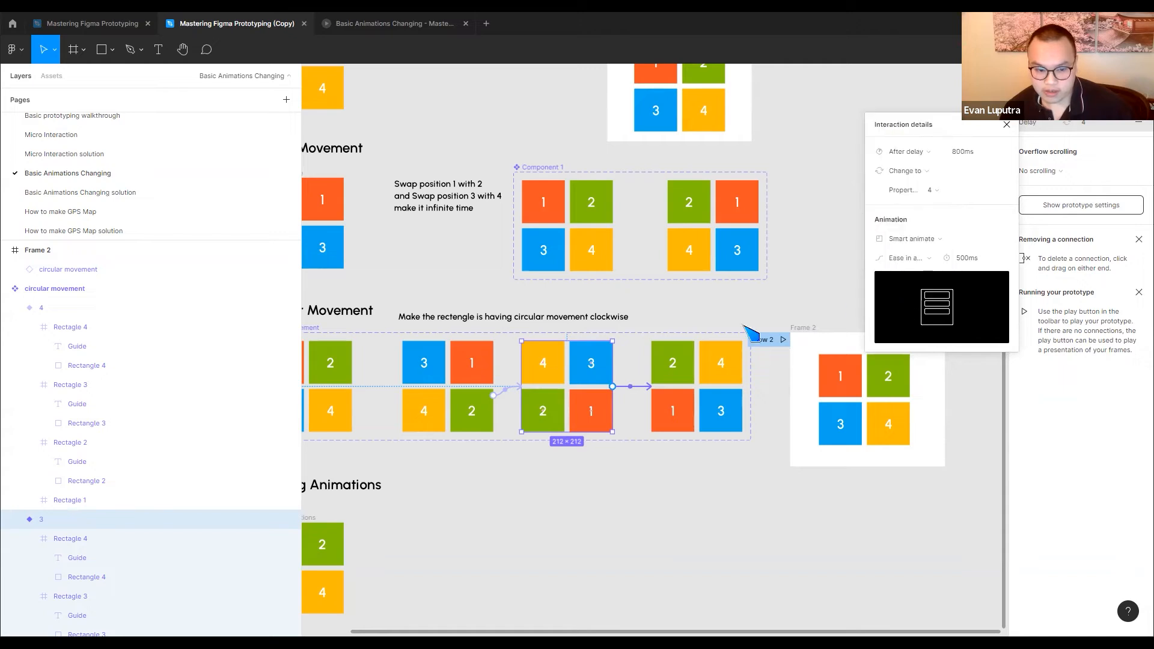
Check the interaction between variants 2 and 3, watch Flow 2 in the preview, and return to the design file
{"action": "left_click", "coordinate": [506, 393]}
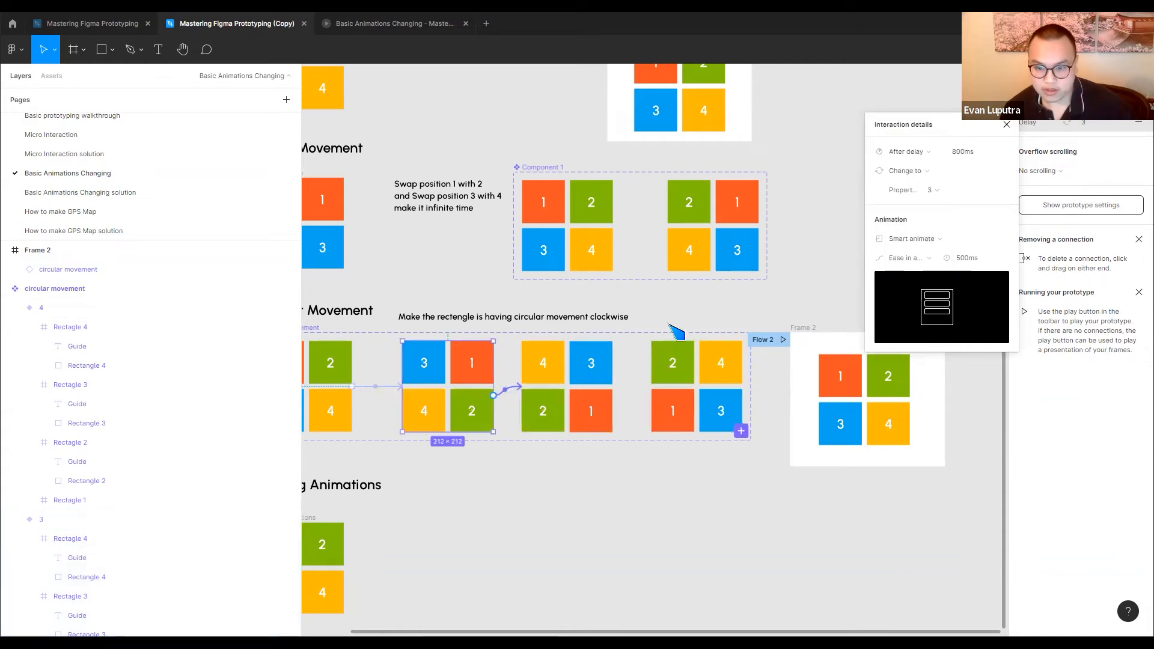
{"action": "left_click", "coordinate": [763, 303]}
{"action": "left_click", "coordinate": [367, 24]}
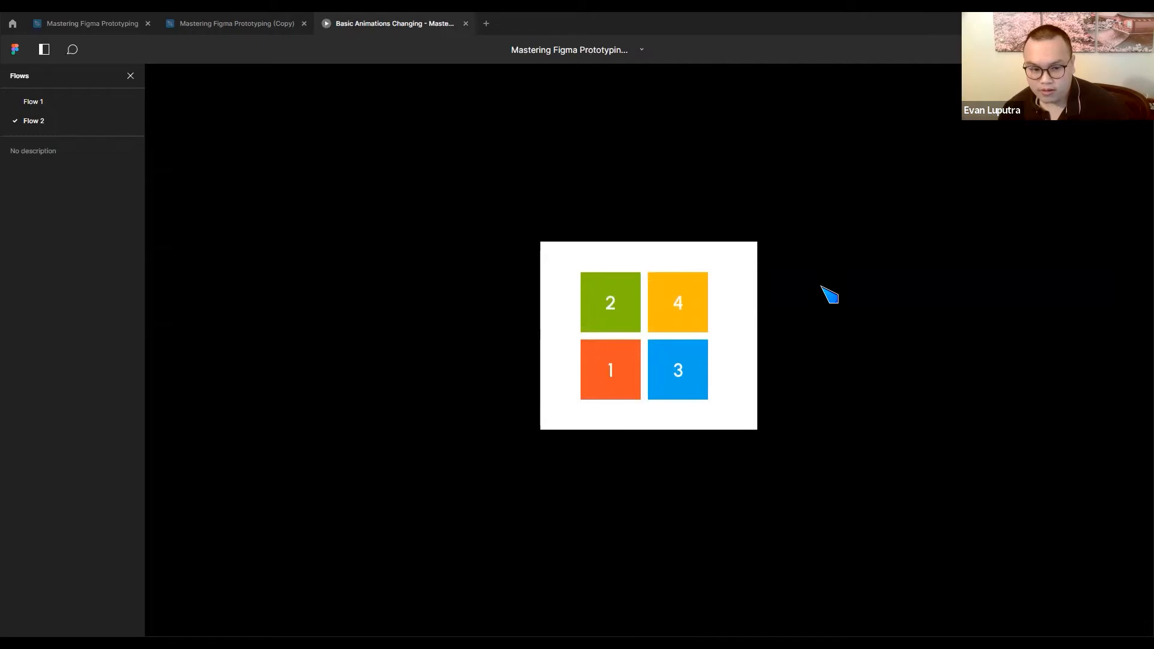
{"action": "left_click", "coordinate": [239, 25]}
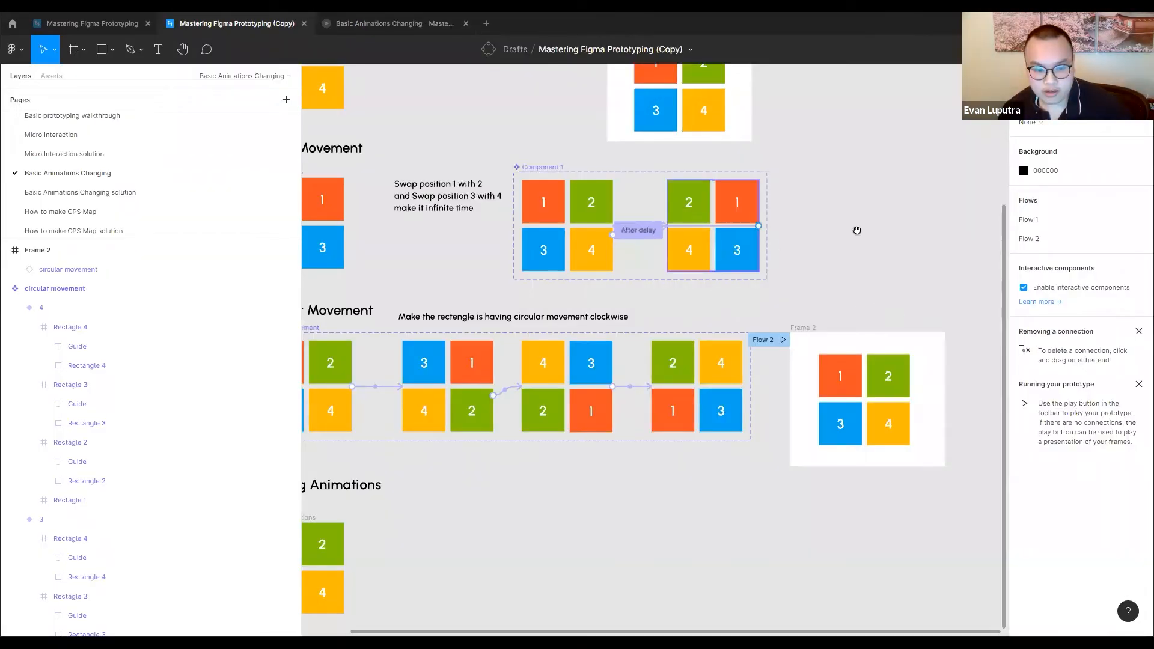
Connect circular movement variant 4 back to variant 1 with a prototype interaction to close the loop
{"action": "scroll", "coordinate": [661, 313], "scroll_direction": "left", "scroll_amount": 5}
{"action": "scroll", "coordinate": [661, 313], "scroll_direction": "down", "scroll_amount": 1}
{"action": "scroll", "coordinate": [905, 380], "scroll_direction": "right", "scroll_amount": 5}
{"action": "left_click", "coordinate": [774, 350]}
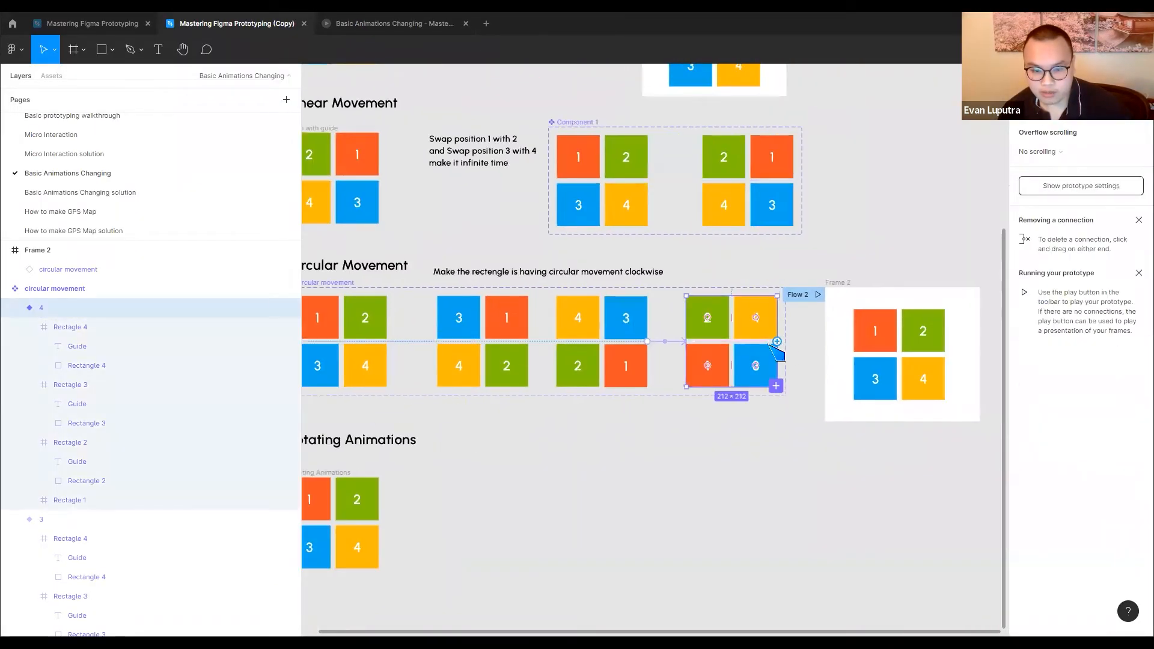
{"action": "left_click_drag", "start_coordinate": [779, 343], "coordinate": [455, 376]}
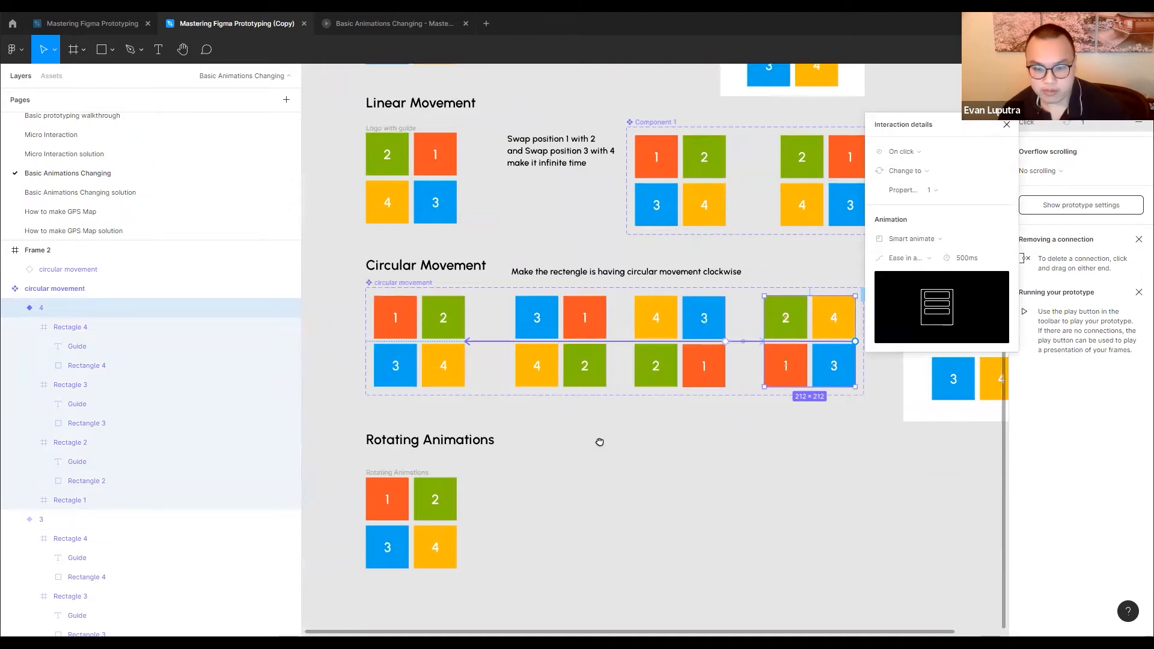
Watch Flow 2 in the prototype preview and return to the design file
{"action": "scroll", "coordinate": [619, 448], "scroll_direction": "right", "scroll_amount": 3}
{"action": "scroll", "coordinate": [619, 448], "scroll_direction": "up", "scroll_amount": 1}
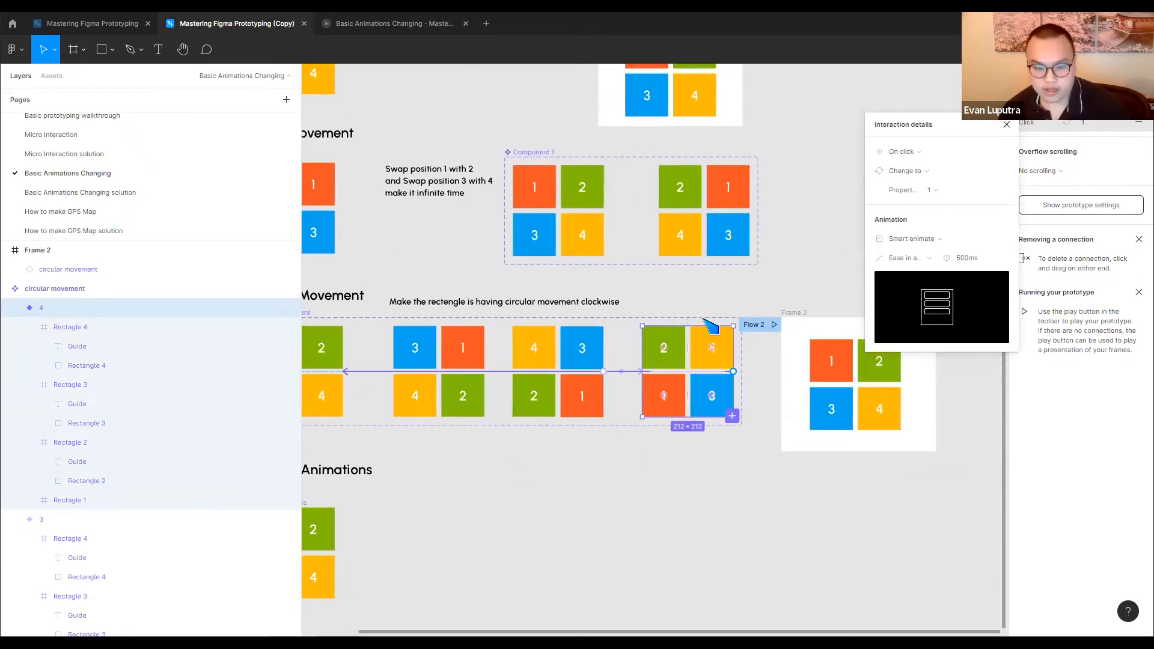
{"action": "left_click", "coordinate": [379, 25]}
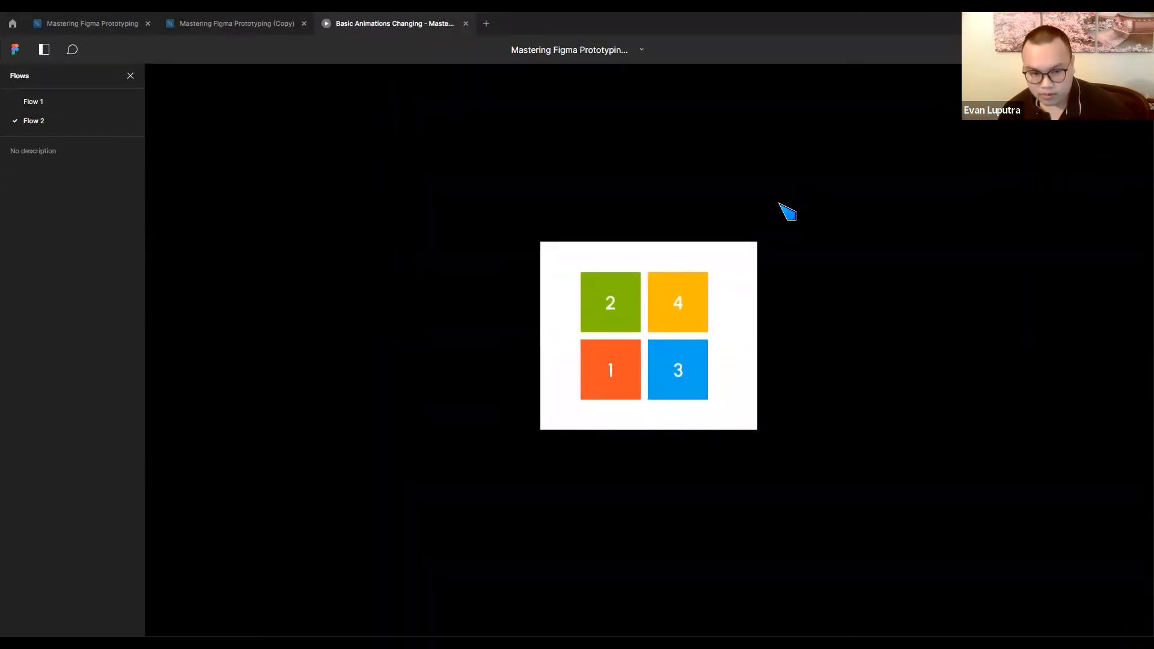
{"action": "left_click", "coordinate": [210, 25]}
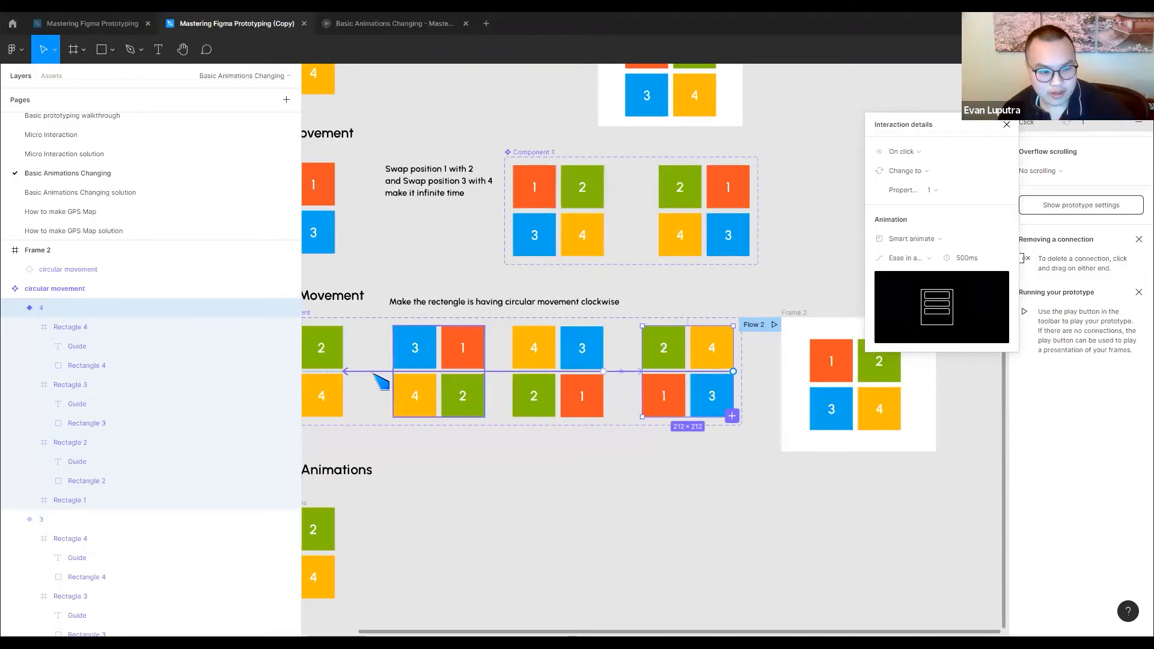
Set the variant 4 to variant 1 connection to trigger after an 800 ms delay and switch to the prototype preview
{"action": "left_click", "coordinate": [903, 154]}
{"action": "left_click", "coordinate": [905, 304]}
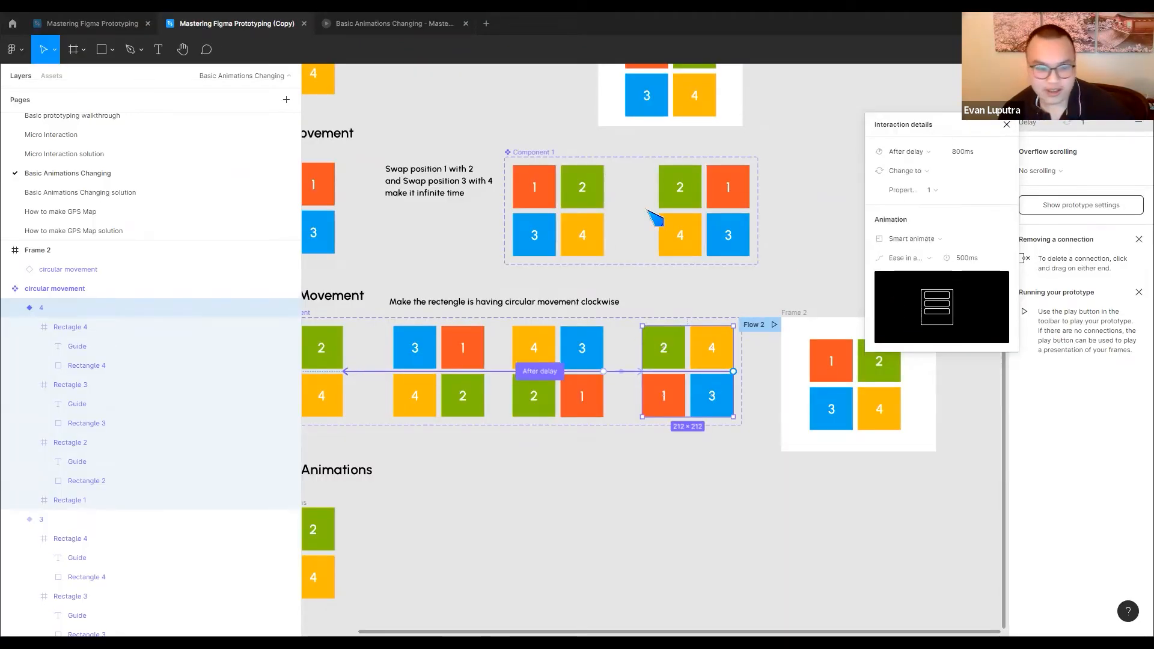
{"action": "left_click", "coordinate": [351, 29]}
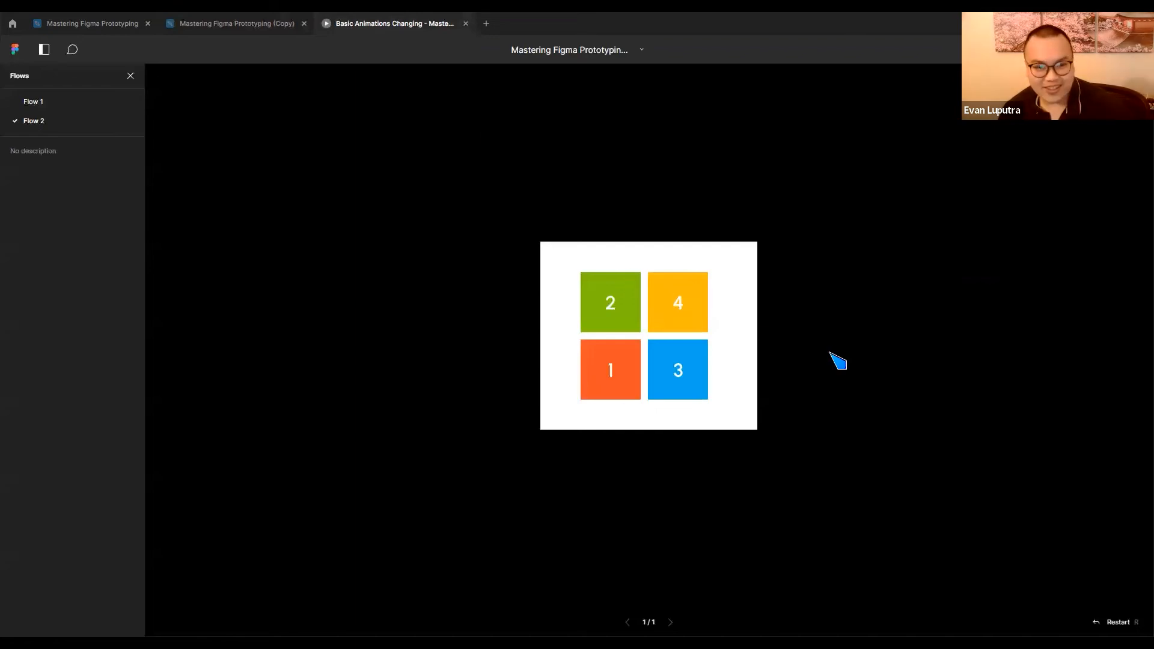
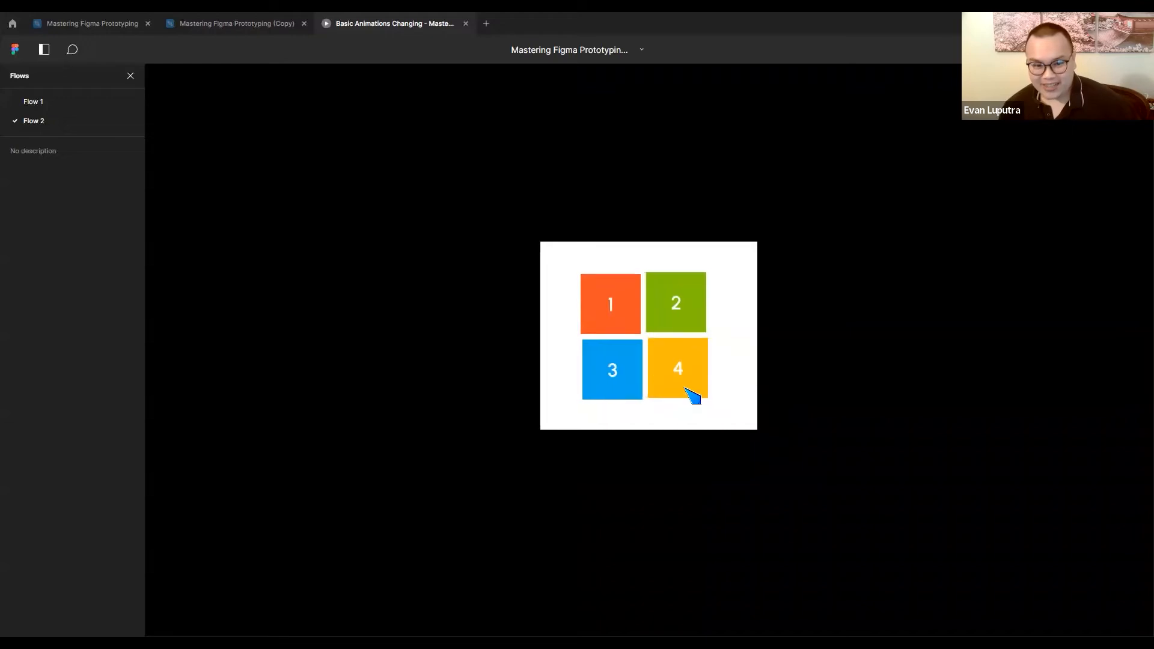
Return to the design file, examine the Rotating Animations variants on the solution page, and reopen the Basic Animations Changing page
{"action": "left_click", "coordinate": [232, 25]}
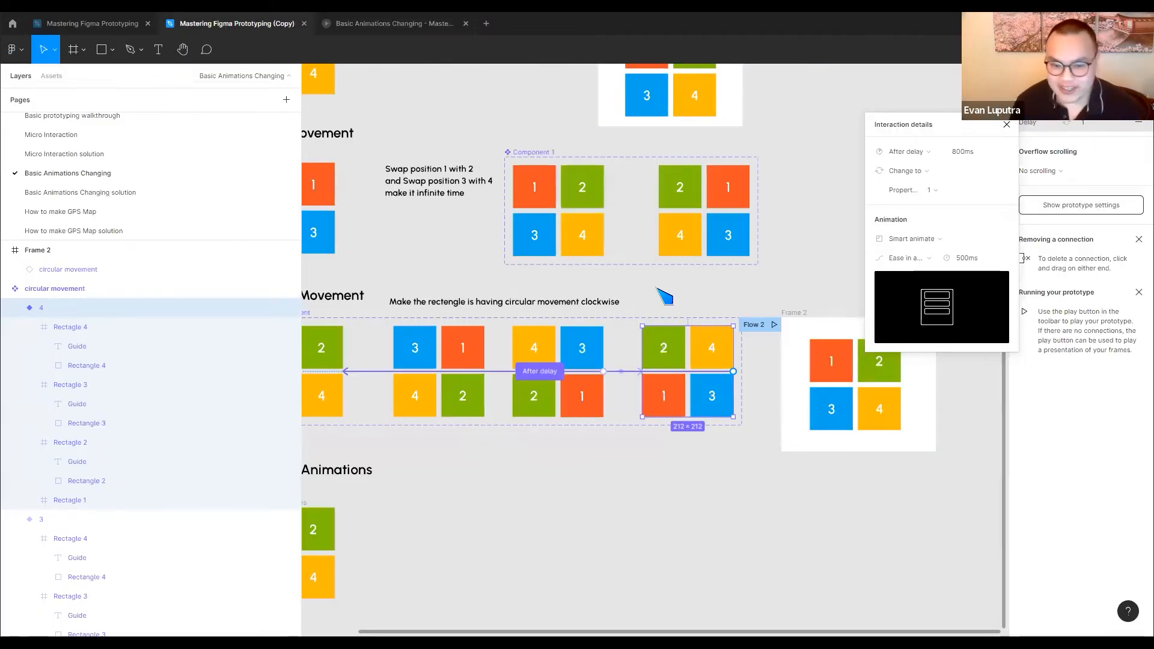
{"action": "scroll", "coordinate": [708, 342], "scroll_direction": "down", "scroll_amount": 3}
{"action": "scroll", "coordinate": [708, 342], "scroll_direction": "left", "scroll_amount": 3}
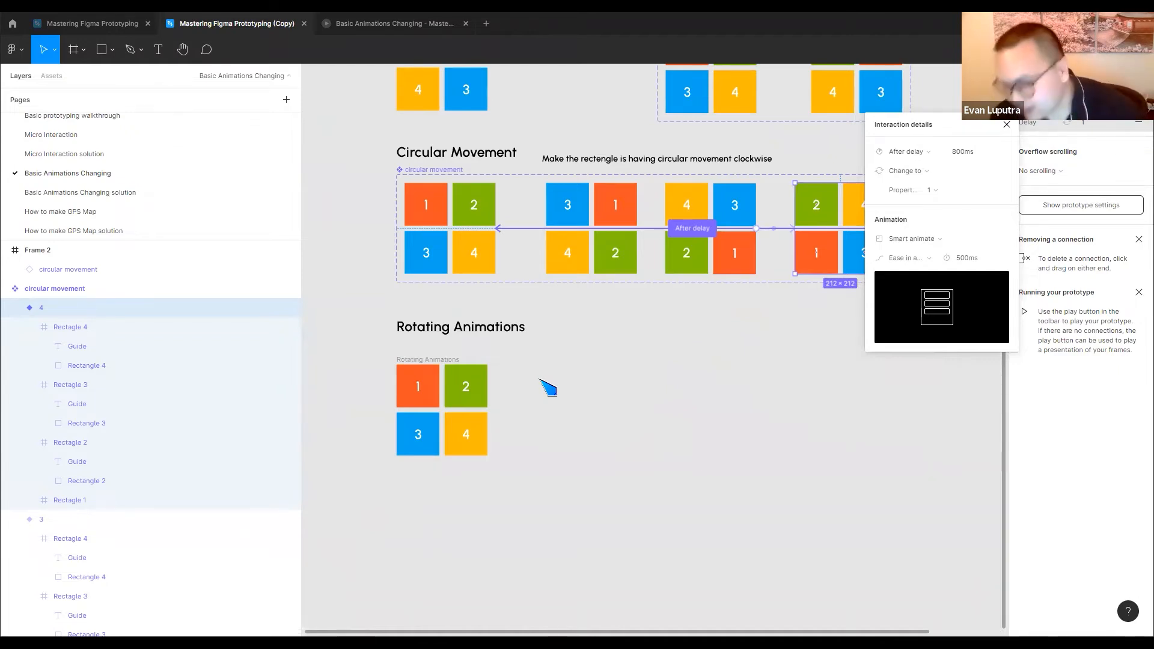
{"action": "left_click", "coordinate": [113, 193]}
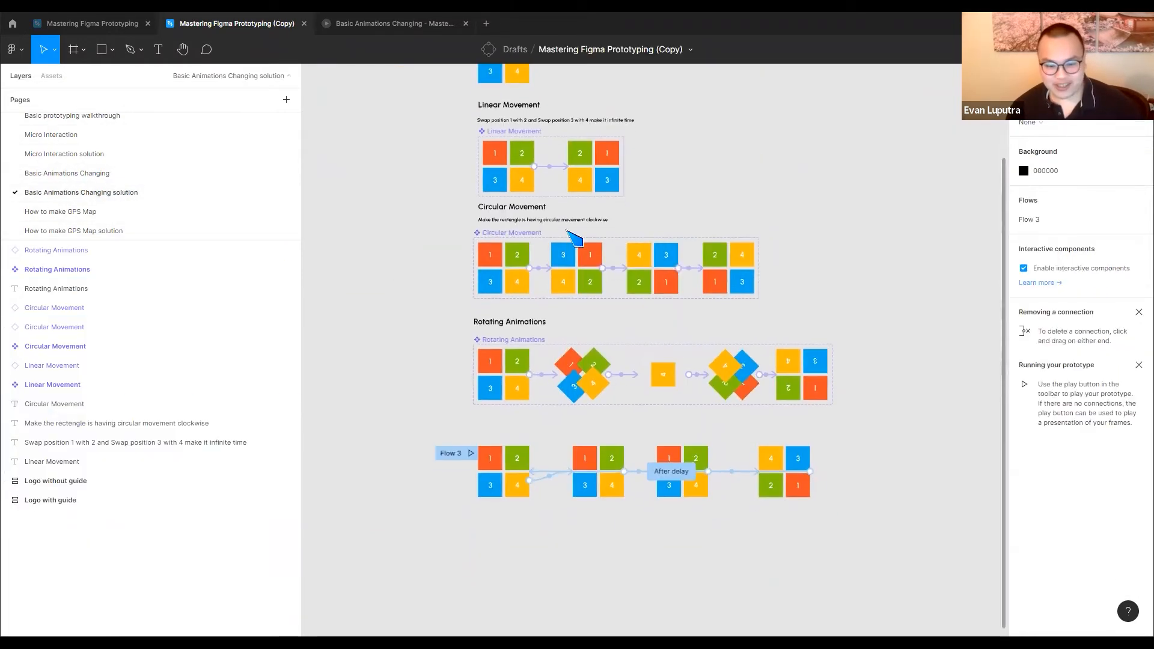
{"action": "scroll", "coordinate": [581, 389], "scroll_direction": "up", "scroll_amount": 5}
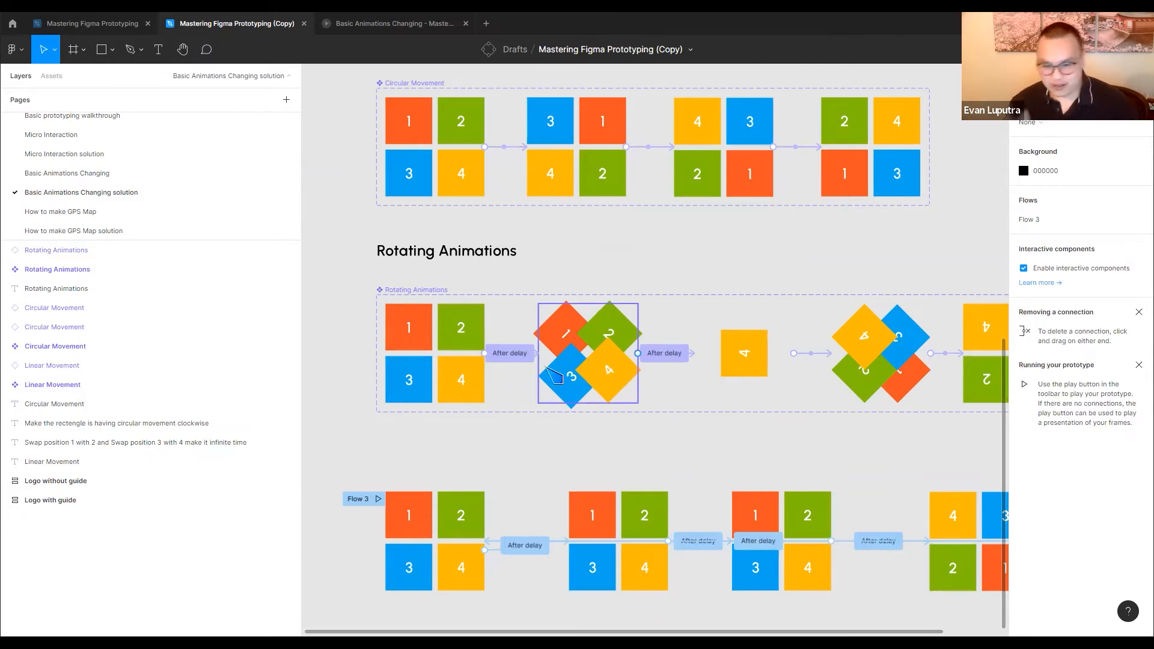
{"action": "scroll", "coordinate": [601, 360], "scroll_direction": "right", "scroll_amount": 4}
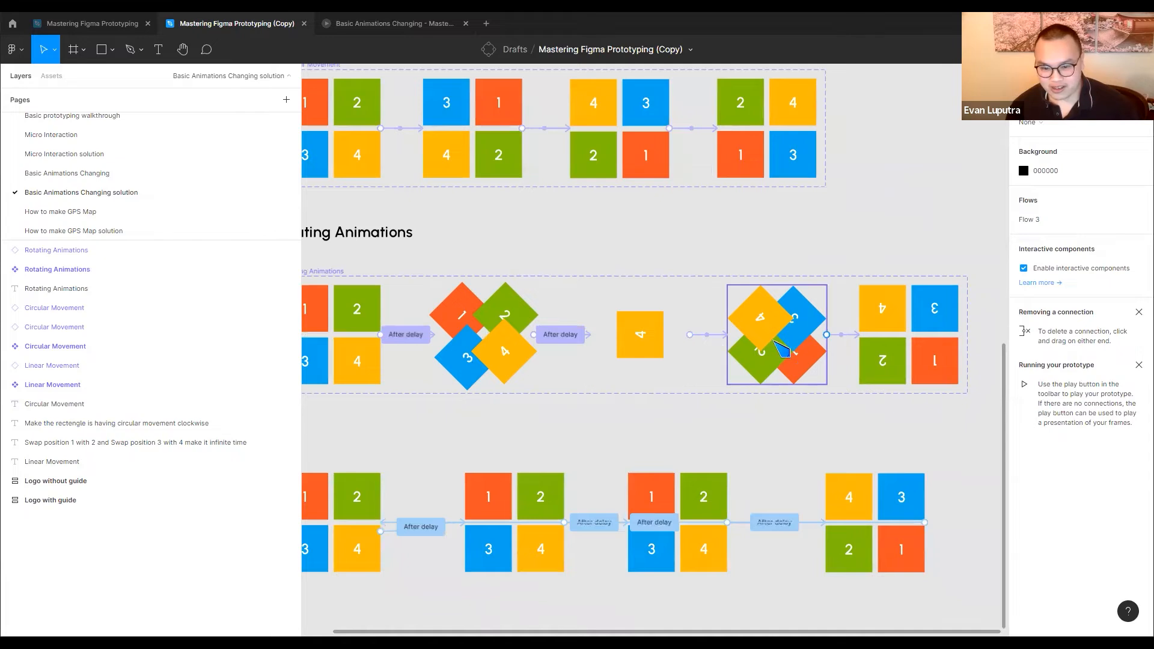
{"action": "scroll", "coordinate": [841, 373], "scroll_direction": "left", "scroll_amount": 2}
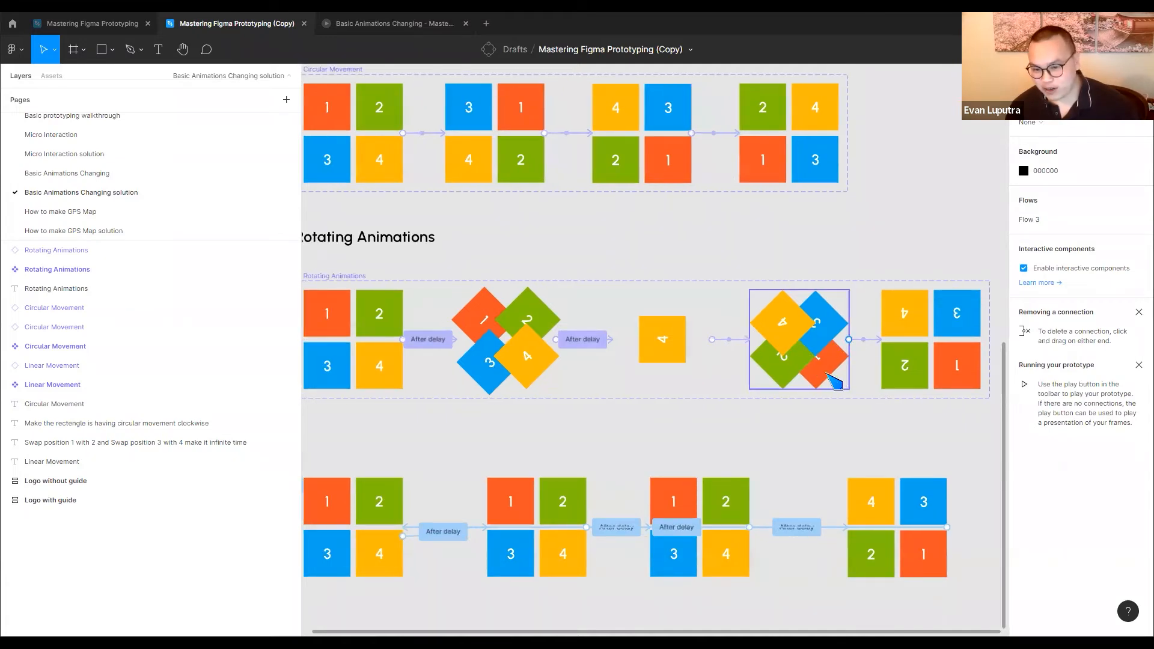
{"action": "scroll", "coordinate": [835, 380], "scroll_direction": "right", "scroll_amount": 4}
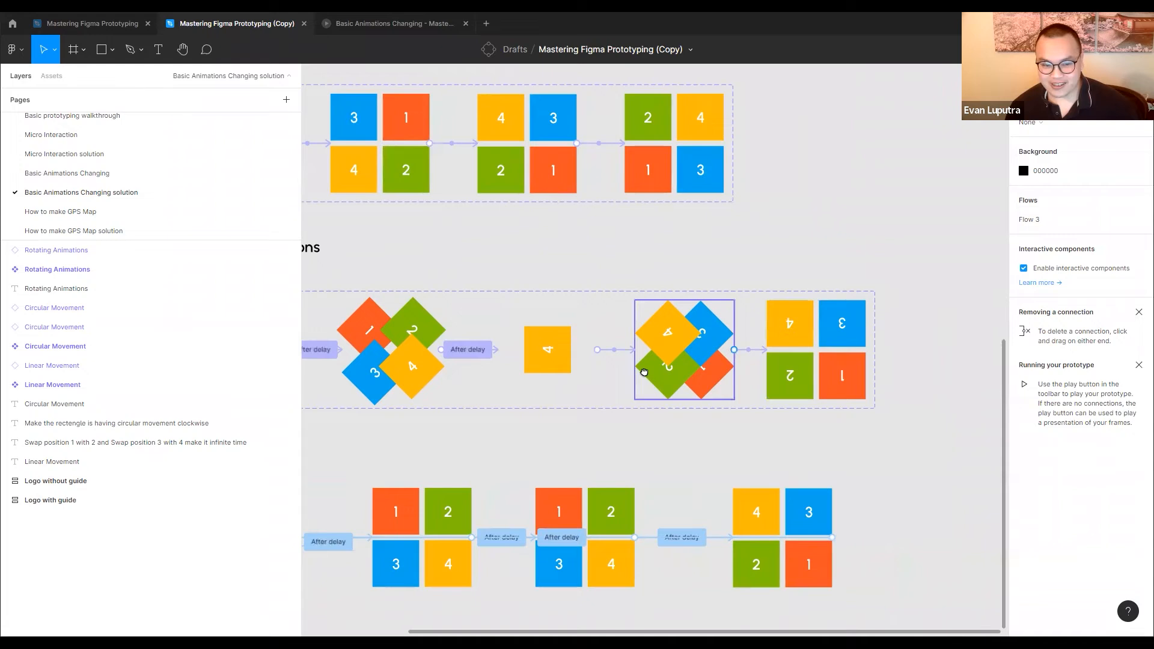
{"action": "scroll", "coordinate": [691, 348], "scroll_direction": "left", "scroll_amount": 5}
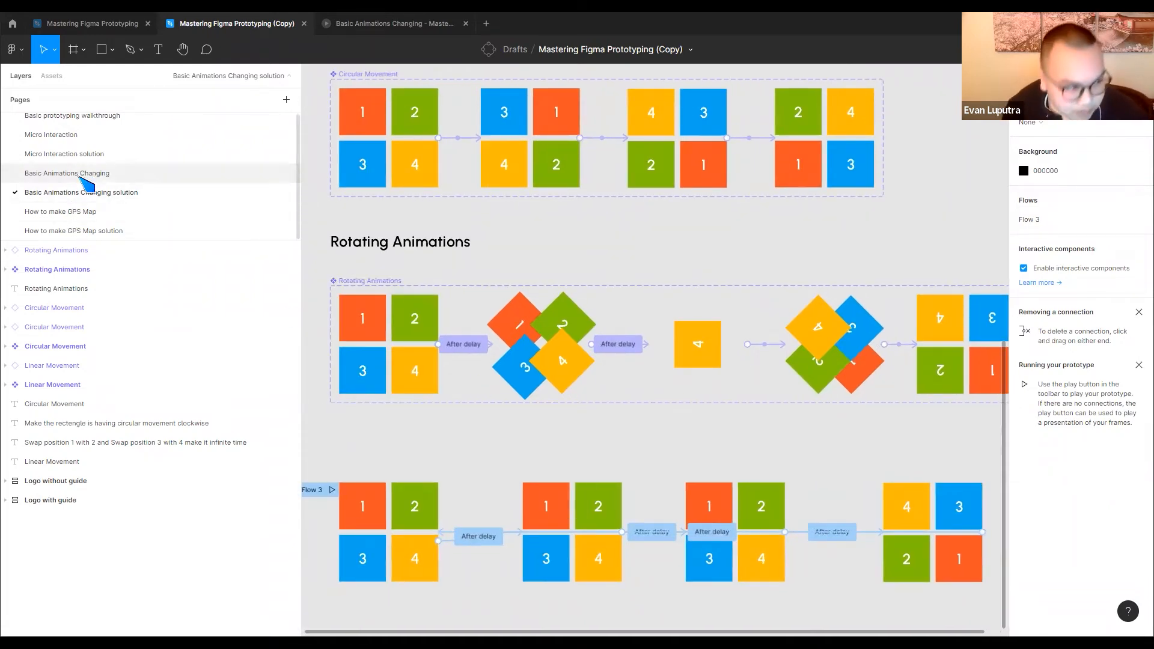
{"action": "left_click", "coordinate": [84, 174]}
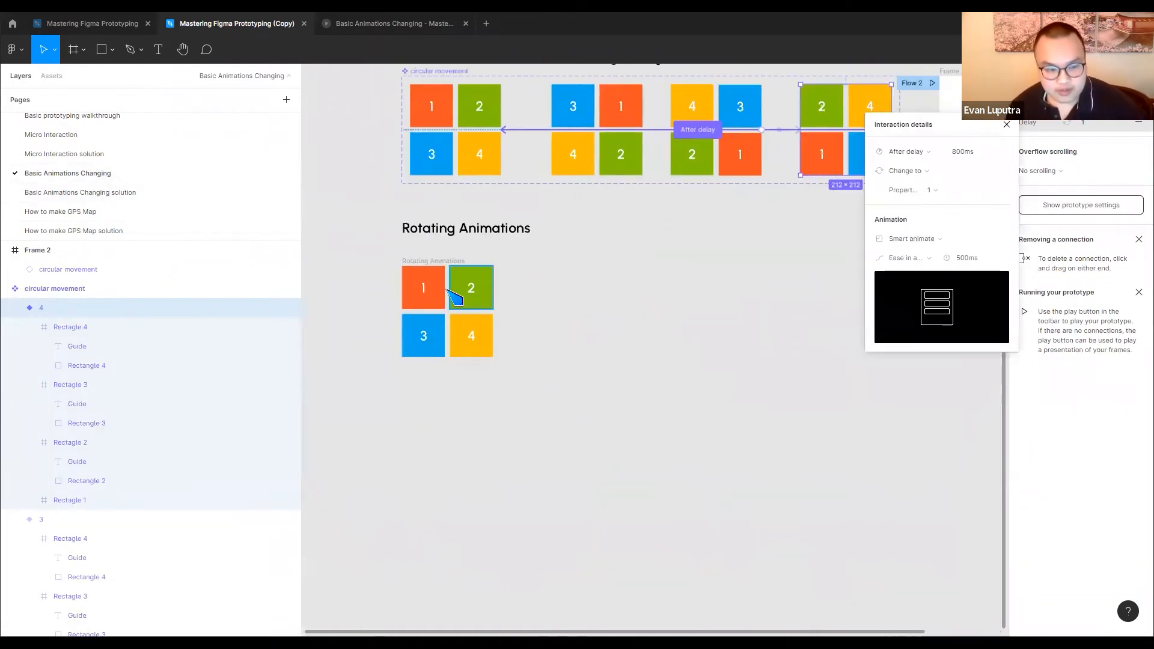
Inspect the Rotating Animations frame and the four rectangle layers inside it
{"action": "left_click", "coordinate": [455, 295]}
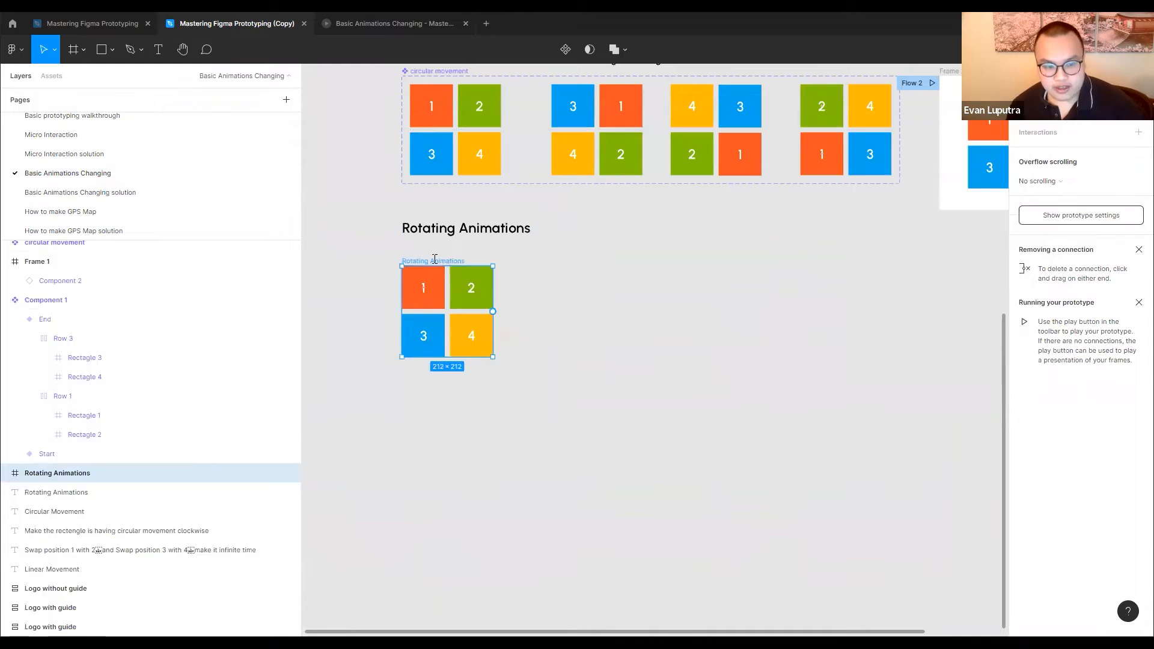
{"action": "left_click", "coordinate": [586, 330]}
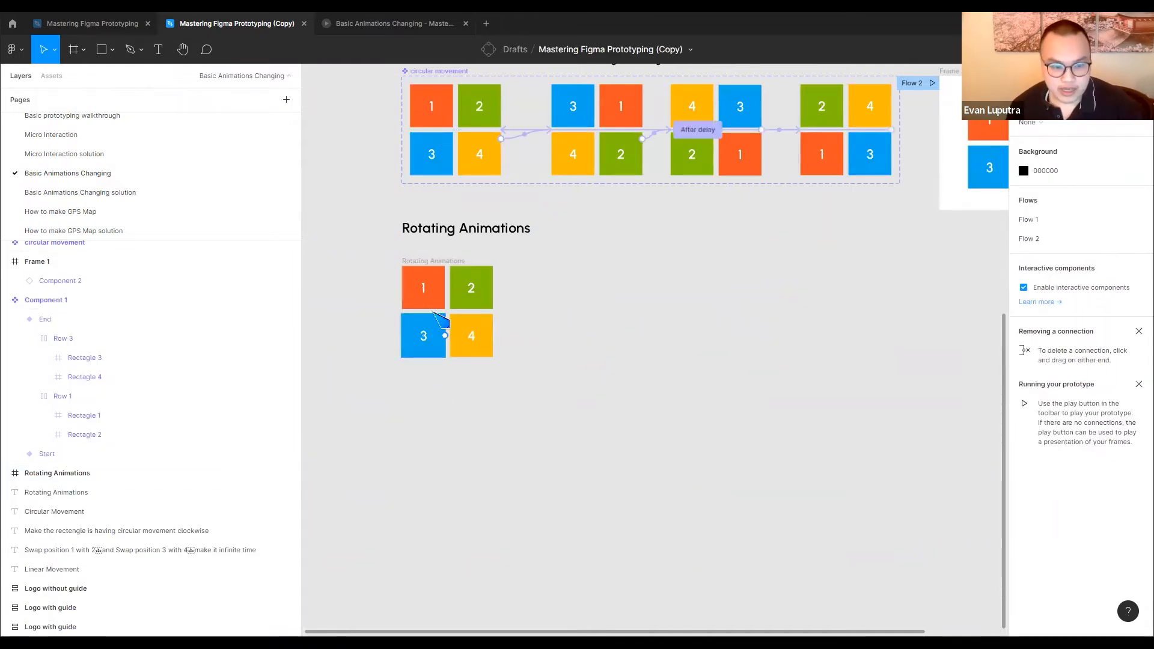
{"action": "left_click", "coordinate": [474, 298]}
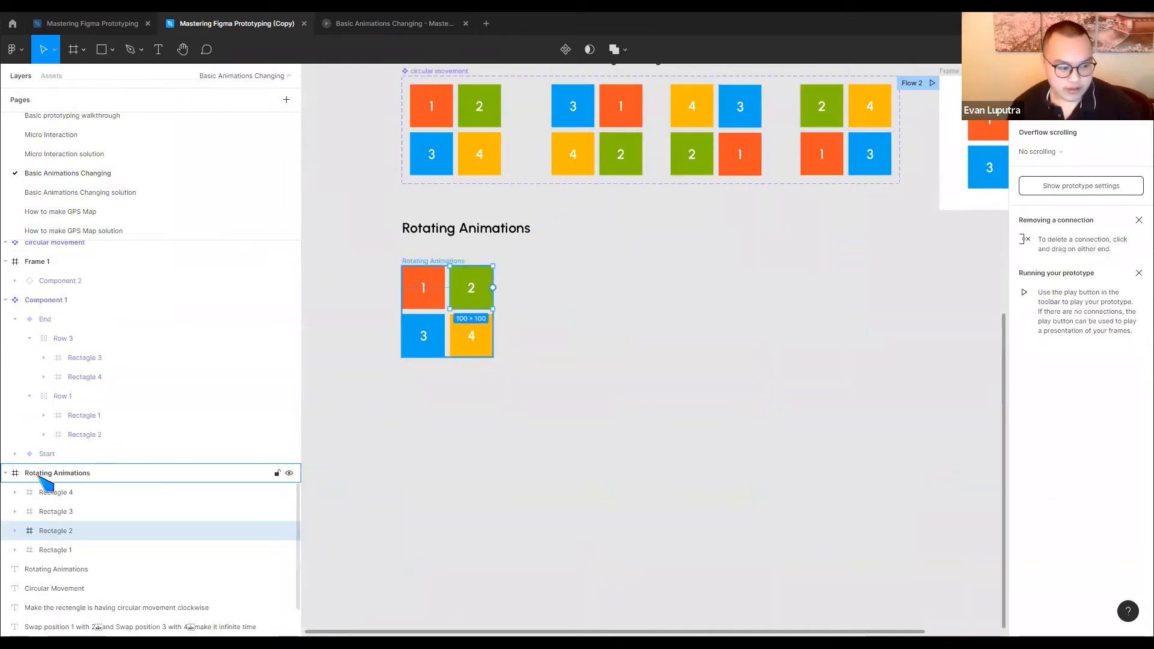
{"action": "left_click", "coordinate": [130, 475]}
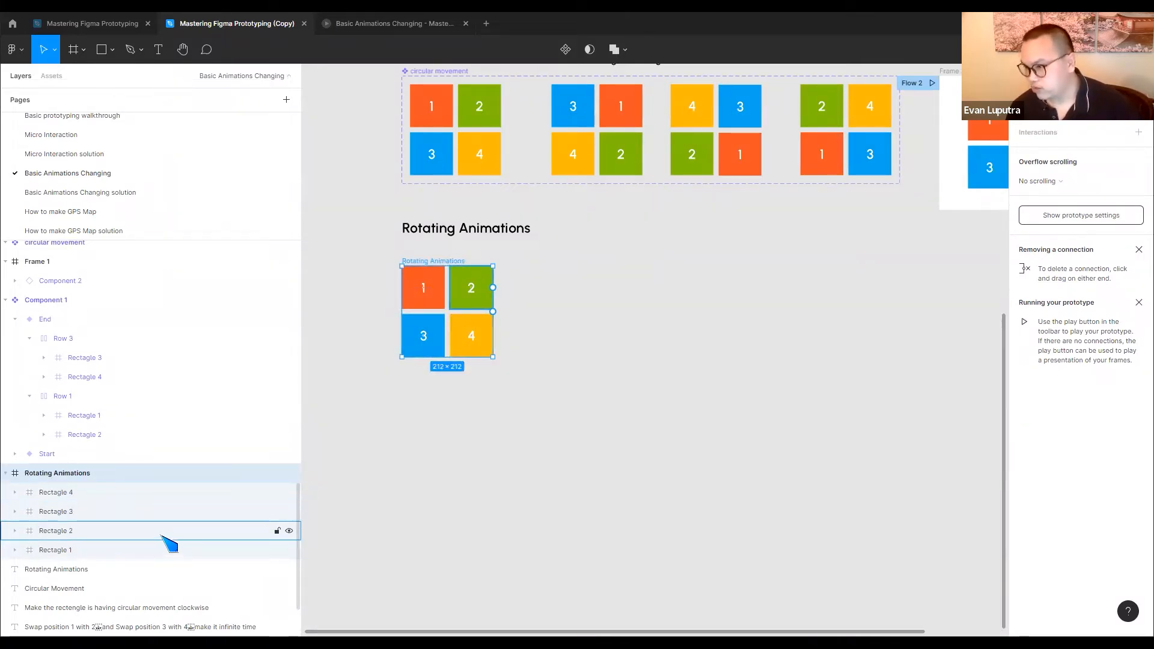
Rename the Rotating Animations tile frame as Start
{"action": "left_click", "coordinate": [587, 400]}
{"action": "left_click", "coordinate": [437, 264]}
{"action": "double_click", "coordinate": [437, 263]}
{"action": "type", "text": "Start"}
{"action": "key", "text": "Return"}
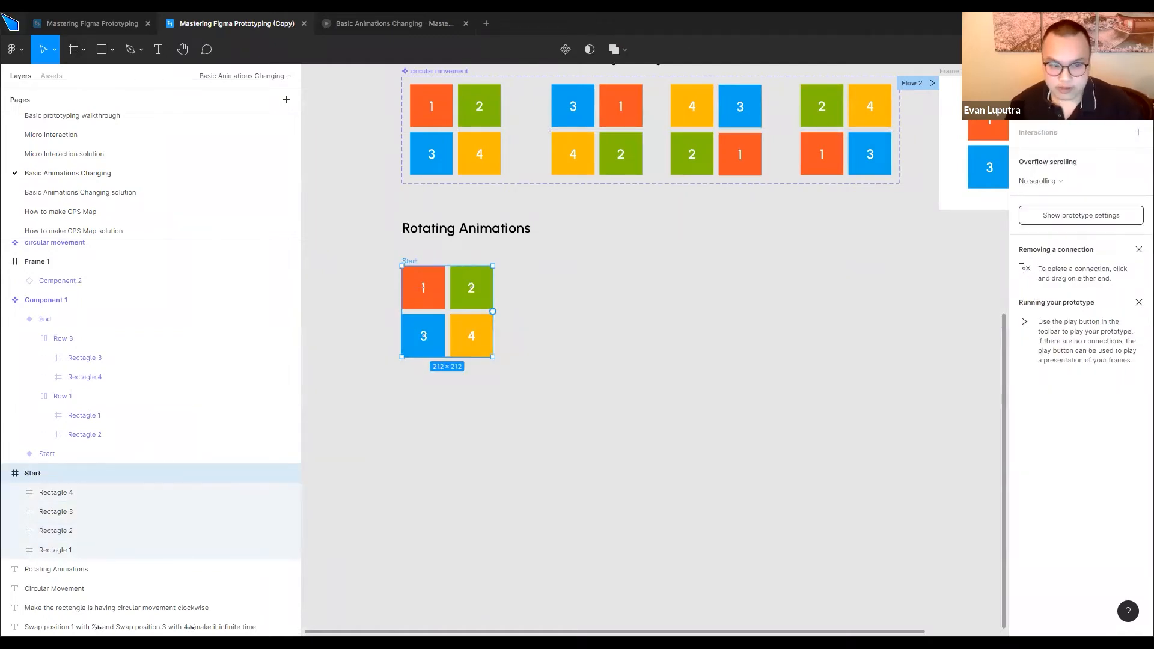
Rename the tile frame under the Rotating Animations heading as 1 and place a duplicate to its right as frame 2
{"action": "double_click", "coordinate": [412, 264]}
{"action": "type", "text": "1"}
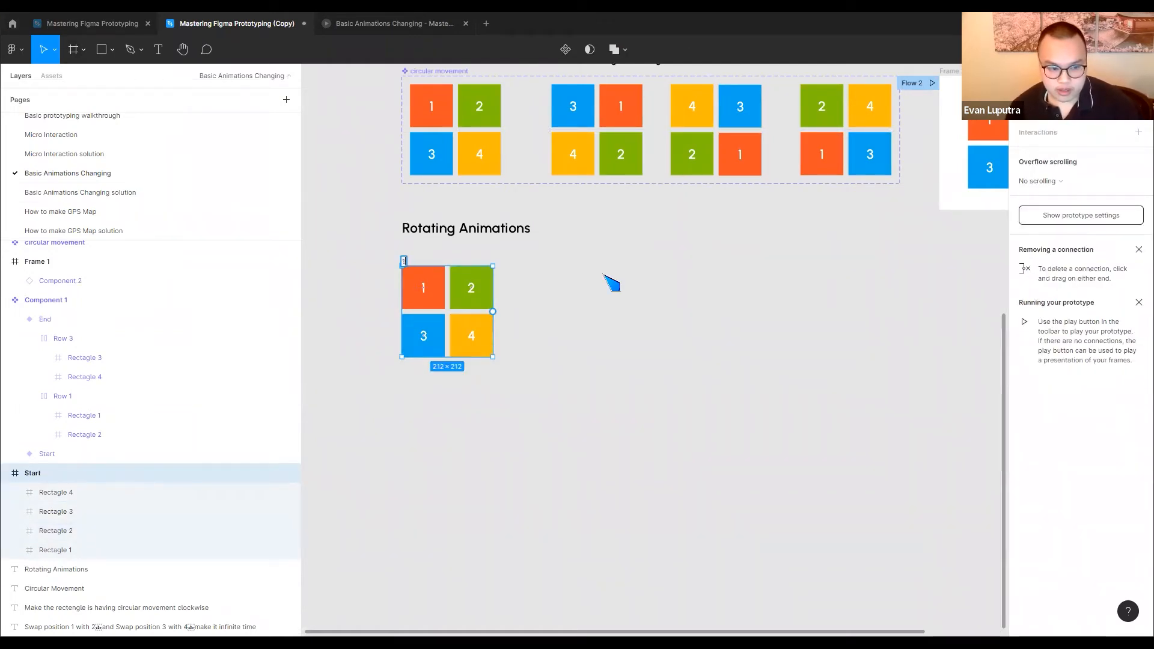
{"action": "left_click", "coordinate": [604, 287]}
{"action": "left_click", "coordinate": [404, 262]}
{"action": "left_click_drag", "start_coordinate": [404, 263], "coordinate": [536, 262]}
Try a 45° rotation on red tile 1 in frame 2, and set its rotation to -45° instead
{"action": "left_click", "coordinate": [565, 287]}
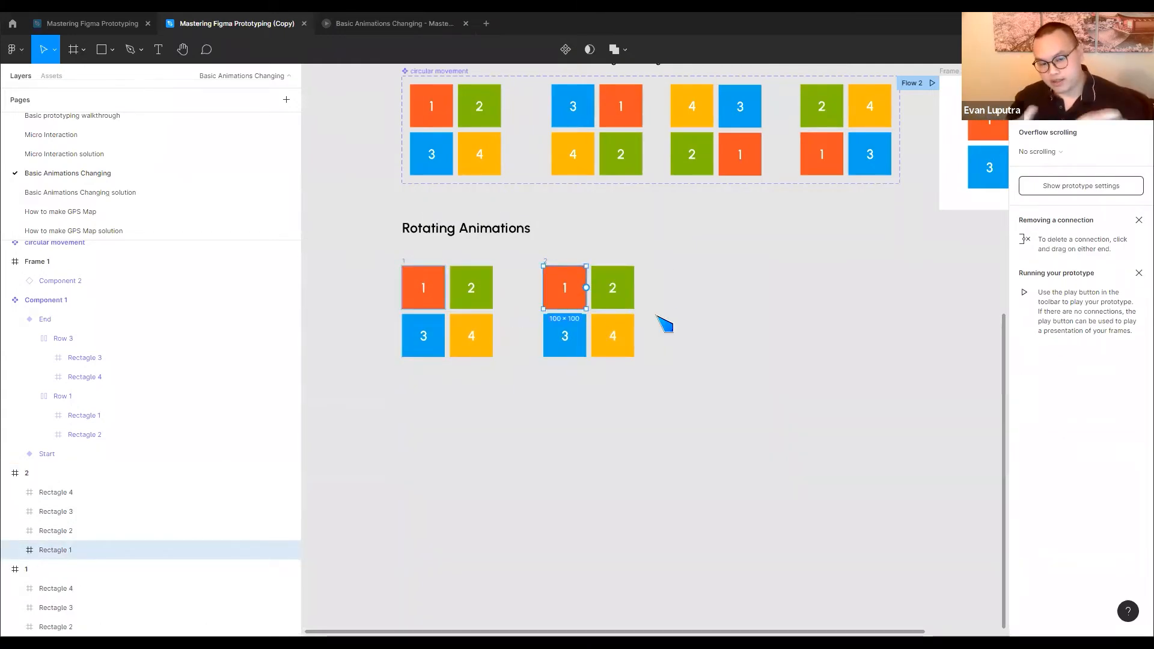
{"action": "left_click", "coordinate": [45, 192]}
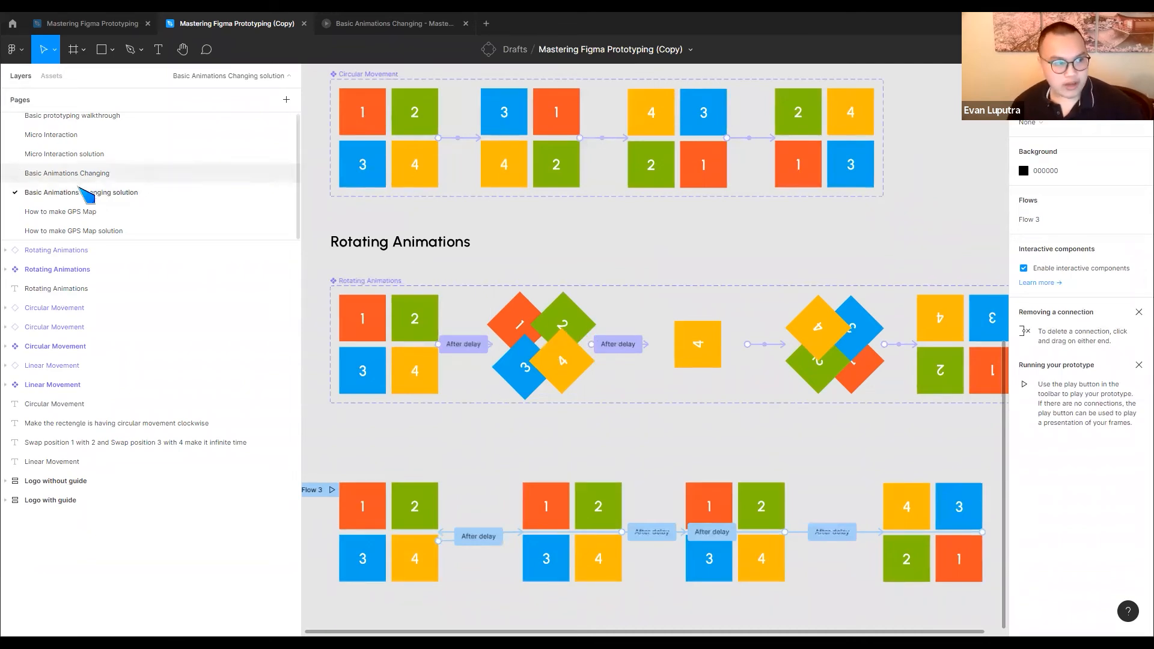
{"action": "left_click", "coordinate": [72, 176]}
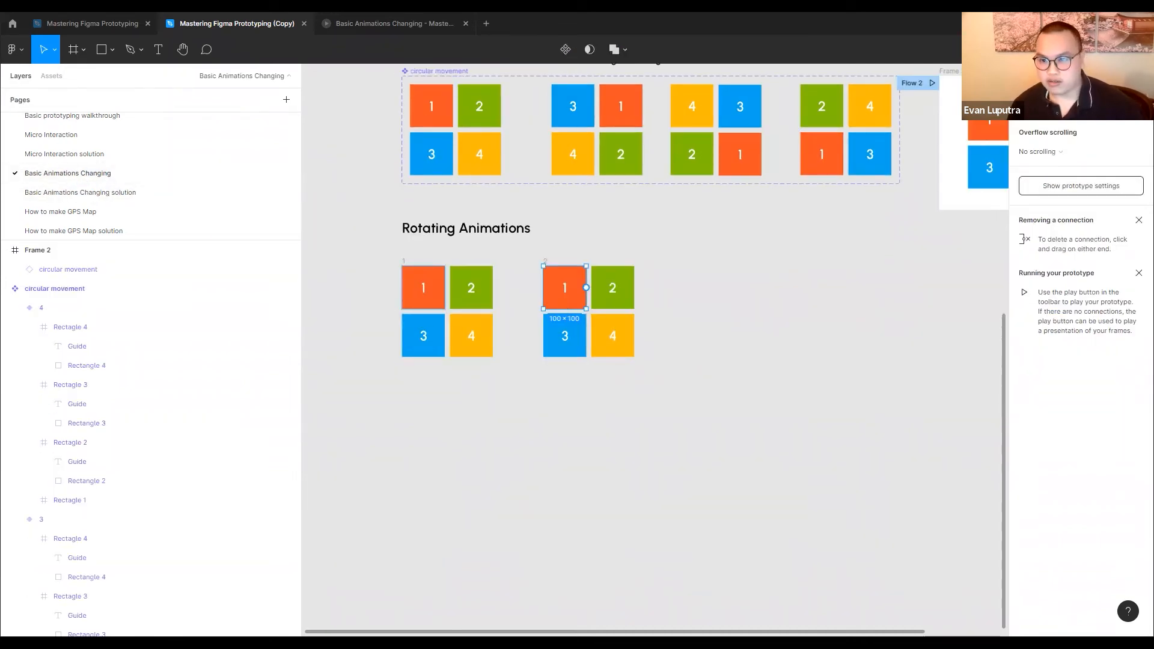
{"action": "left_click", "coordinate": [1029, 76]}
{"action": "left_click", "coordinate": [1048, 190]}
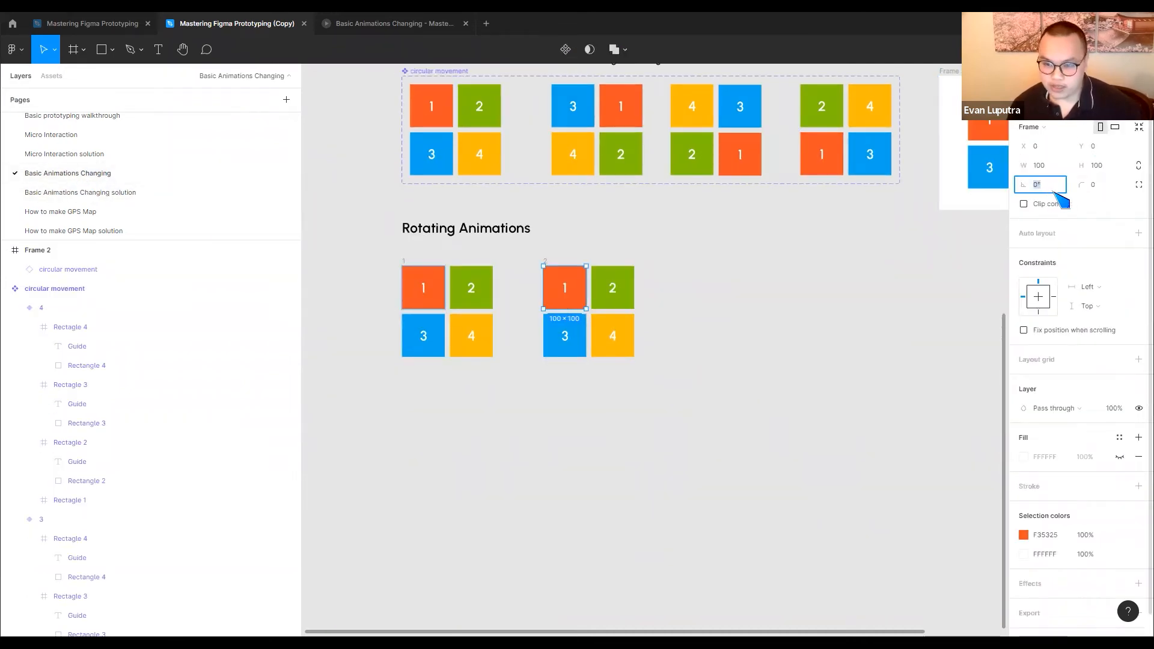
{"action": "key", "text": "Return"}
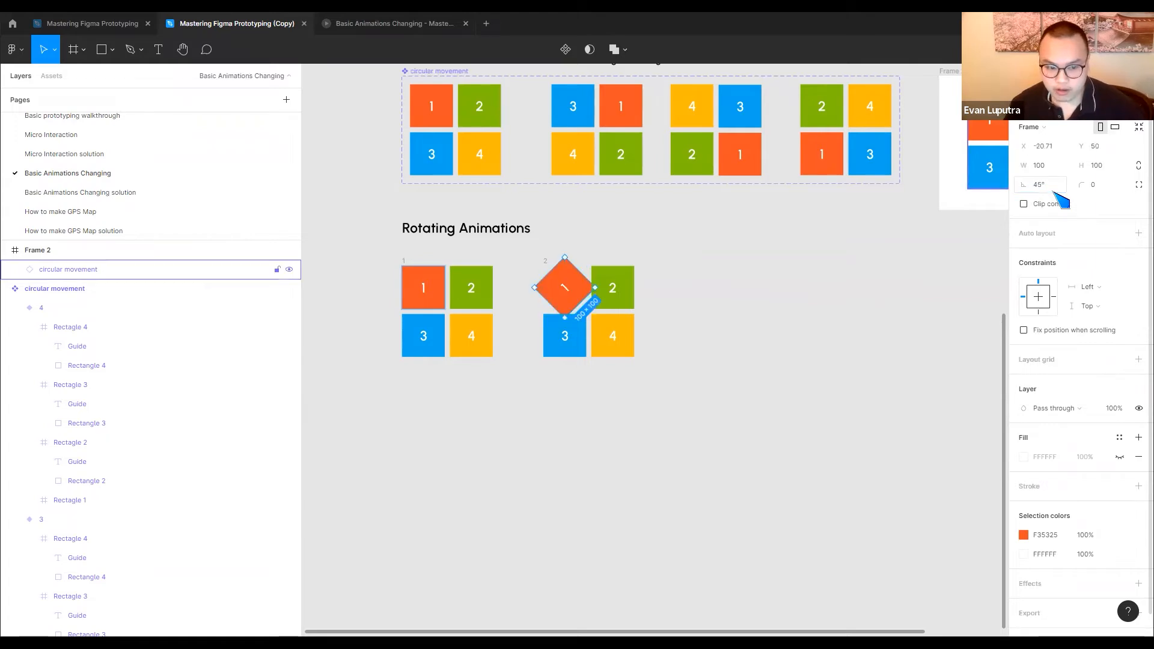
{"action": "mouse_move", "coordinate": [1022, 187]}
{"action": "left_mouse_down"}
{"action": "mouse_move", "coordinate": [1113, 199]}
{"action": "mouse_move", "coordinate": [1023, 189]}
{"action": "left_mouse_up"}
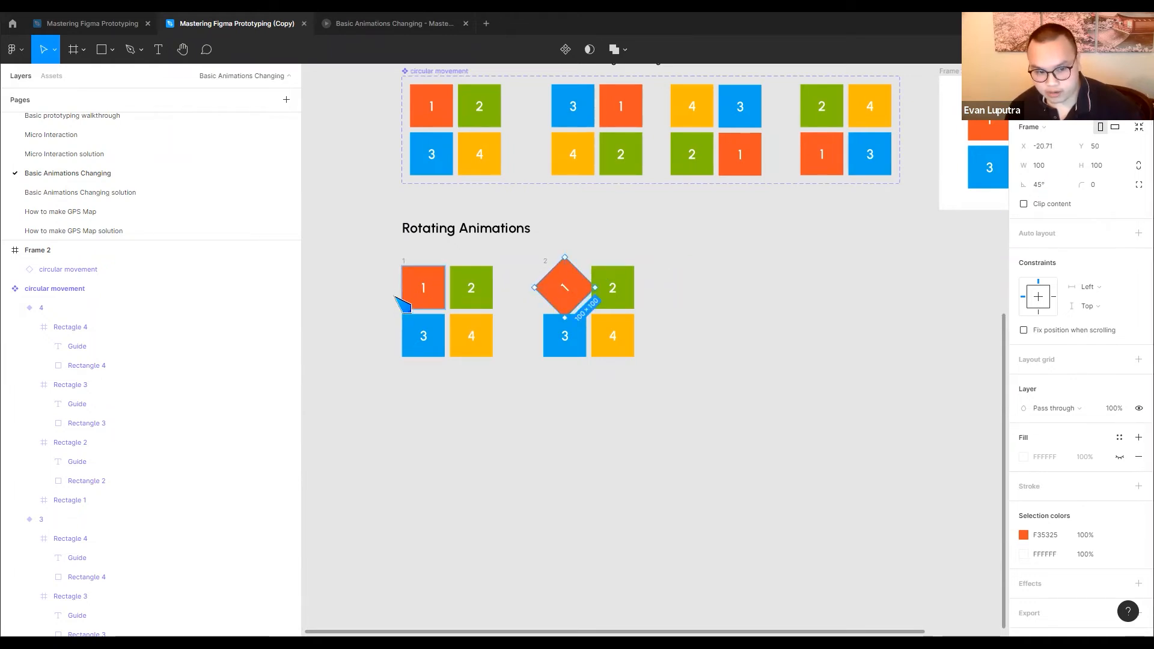
{"action": "left_click", "coordinate": [1033, 183]}
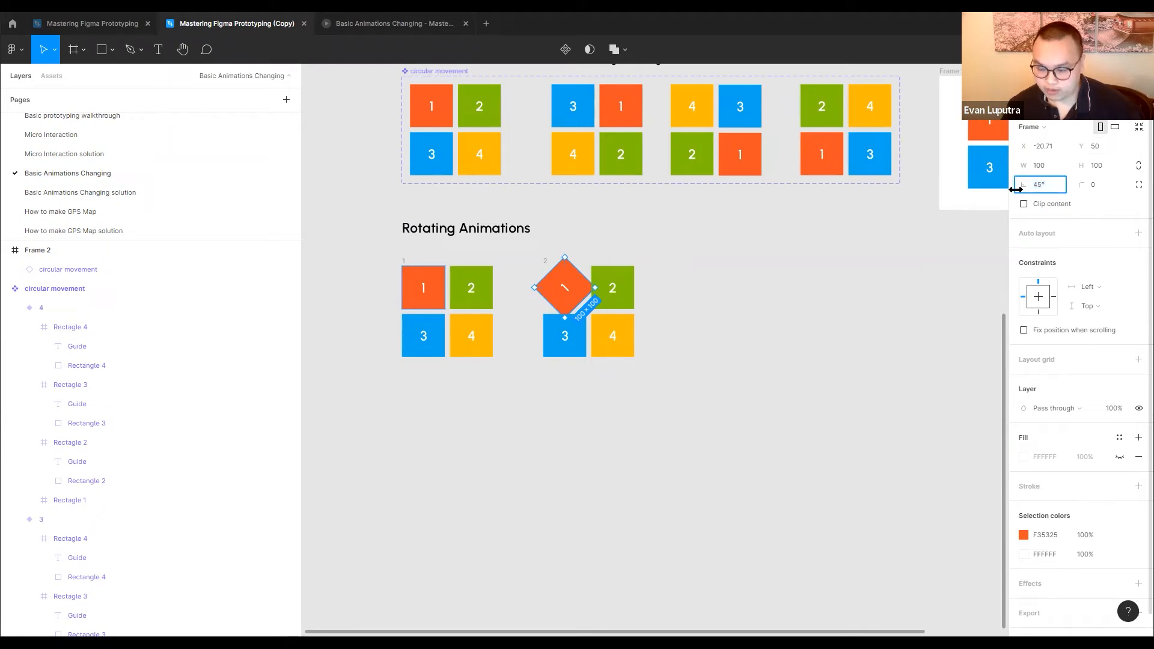
{"action": "type", "text": "-"}
{"action": "key", "text": "Return"}
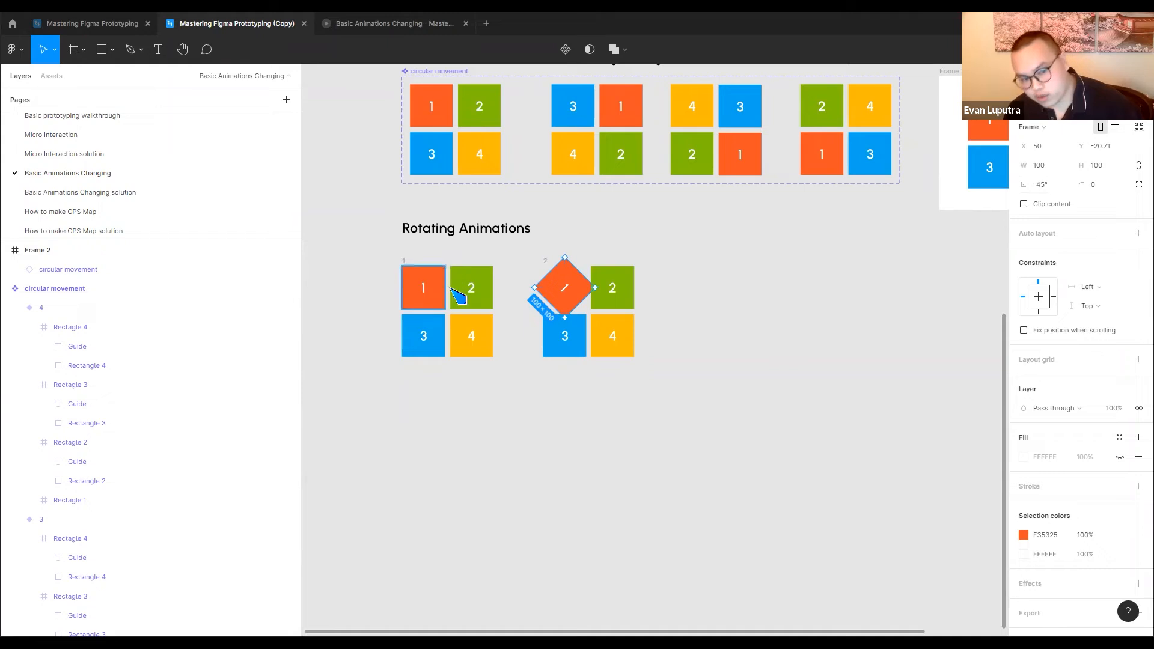
Set the rotation of green tile 2 in frame 2 to 45°
{"action": "left_click", "coordinate": [484, 285]}
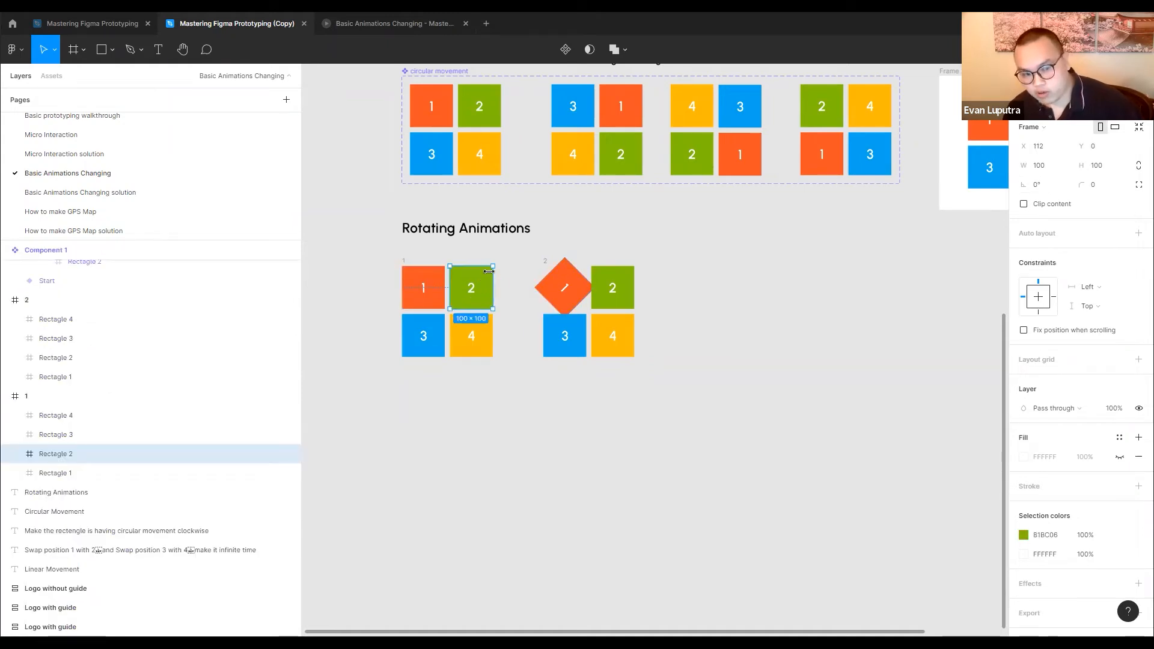
{"action": "left_click", "coordinate": [611, 291]}
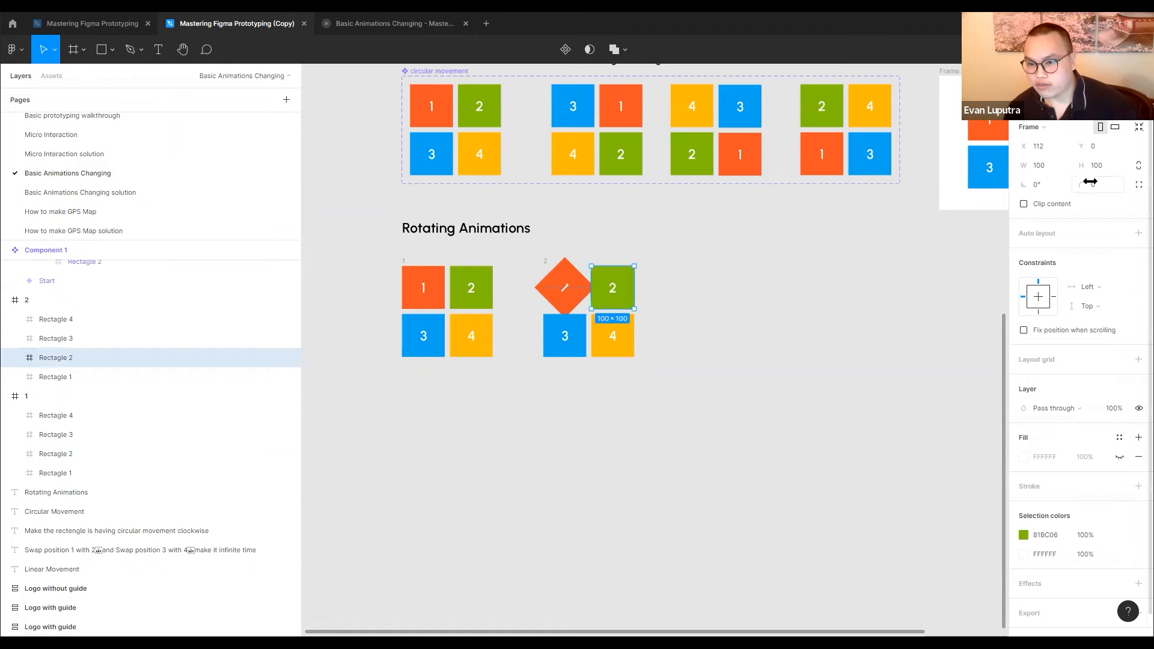
{"action": "left_click", "coordinate": [1049, 187]}
{"action": "type", "text": "45"}
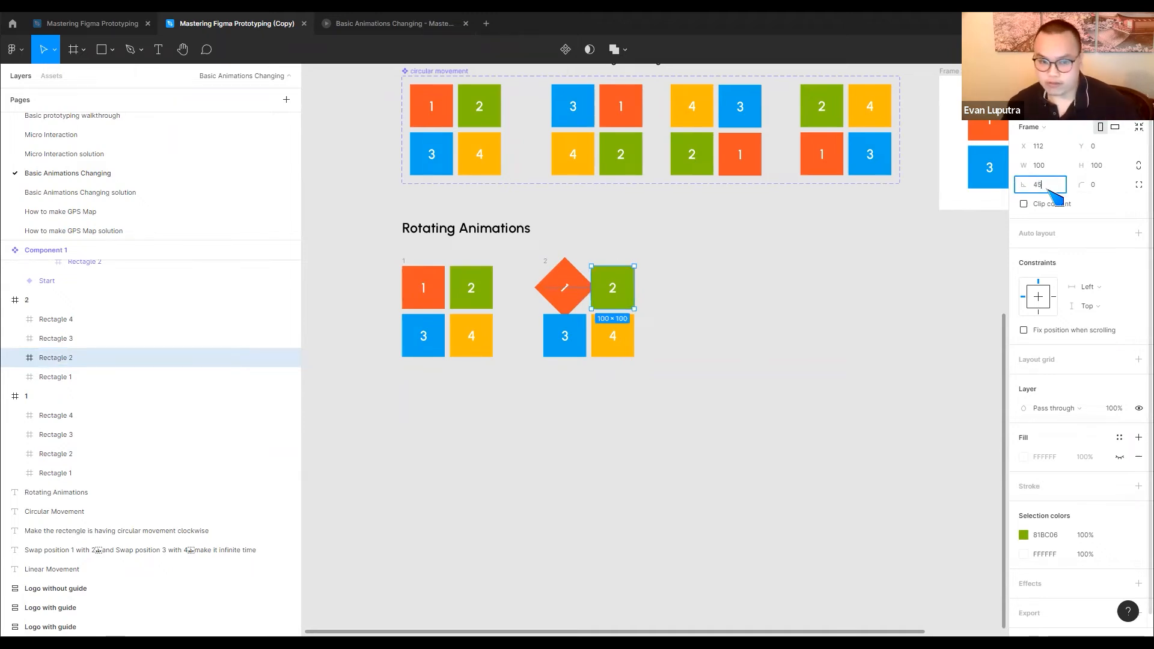
{"action": "key", "text": "Return"}
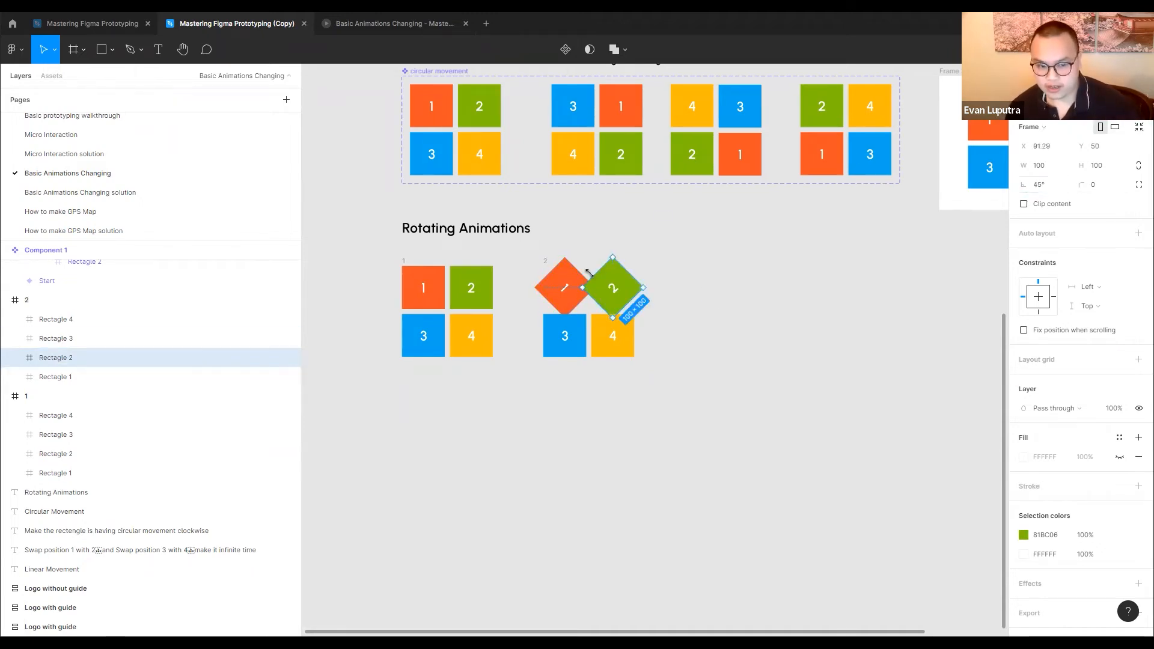
Set the rotation of blue tile 3 in frame 2 to -45°
{"action": "left_click", "coordinate": [568, 345]}
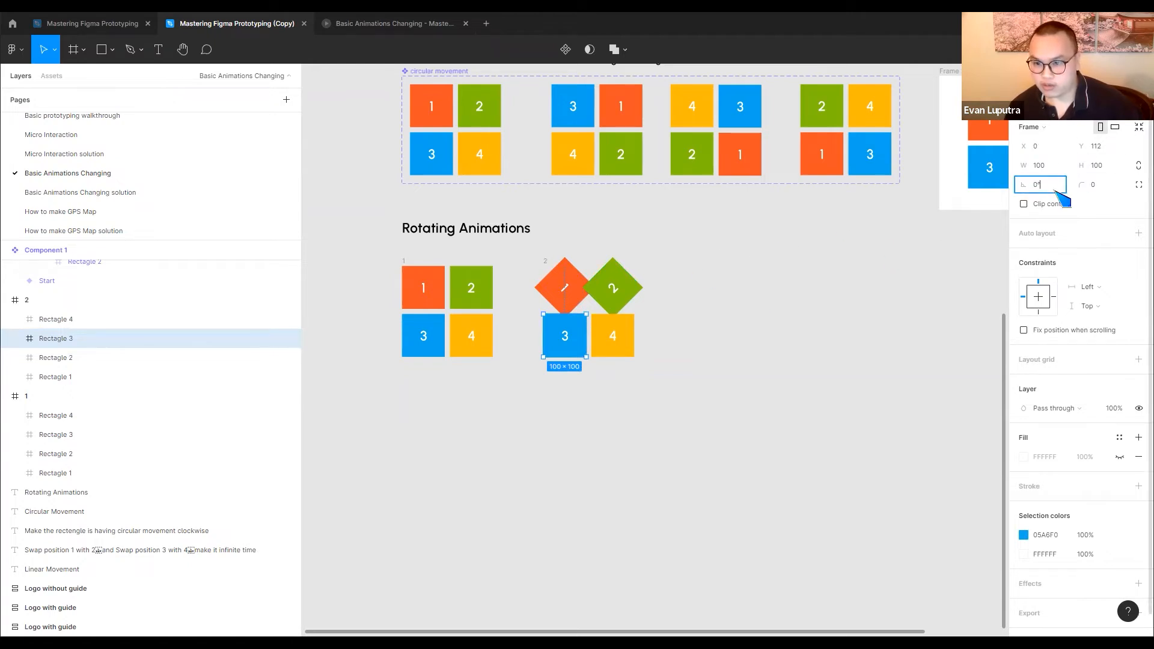
{"action": "type", "text": "-45"}
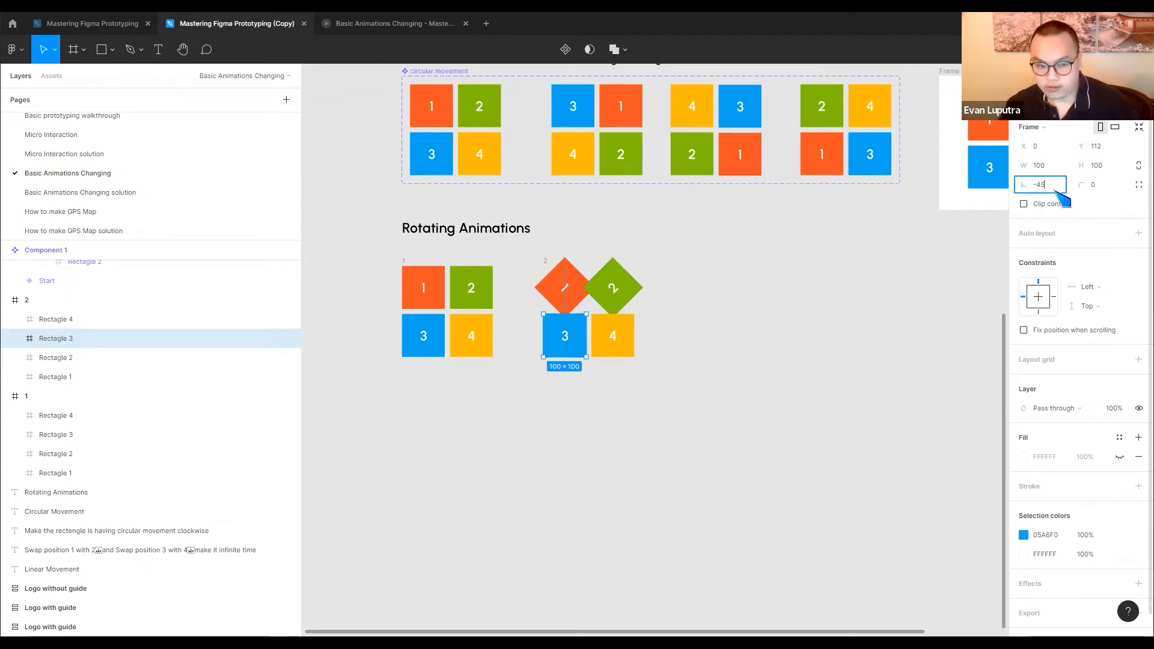
{"action": "key", "text": "Return"}
Set the rotation of yellow tile 4 in frame 2 to 45°
{"action": "left_click", "coordinate": [624, 346]}
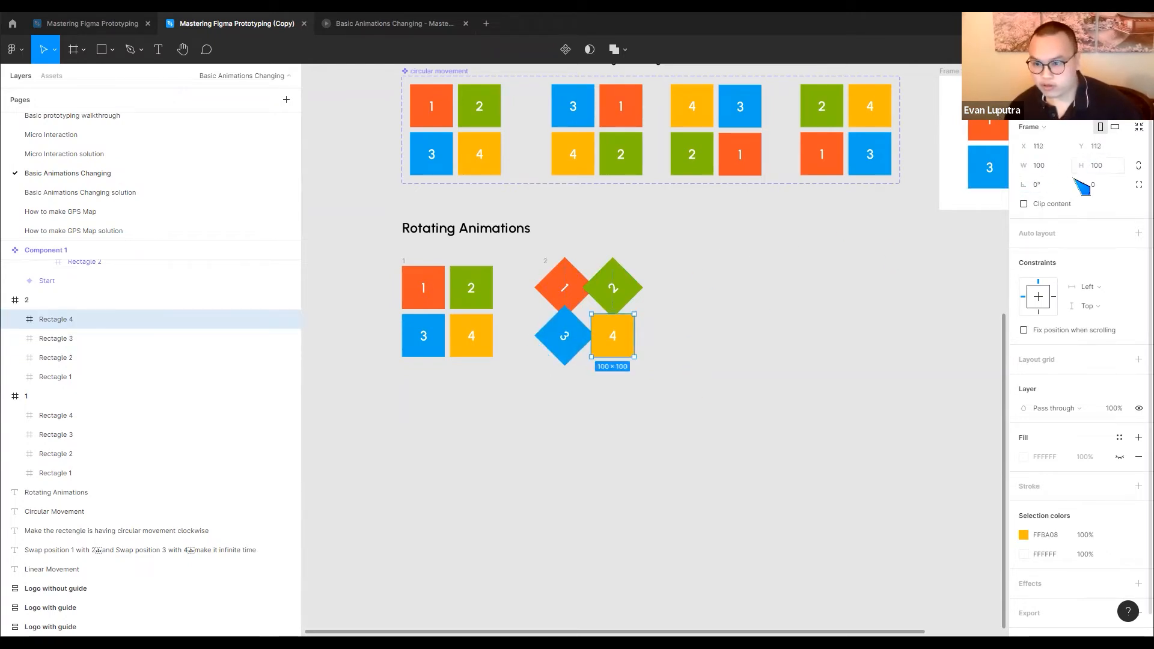
{"action": "left_click", "coordinate": [1056, 186]}
{"action": "type", "text": "45"}
{"action": "key", "text": "Return"}
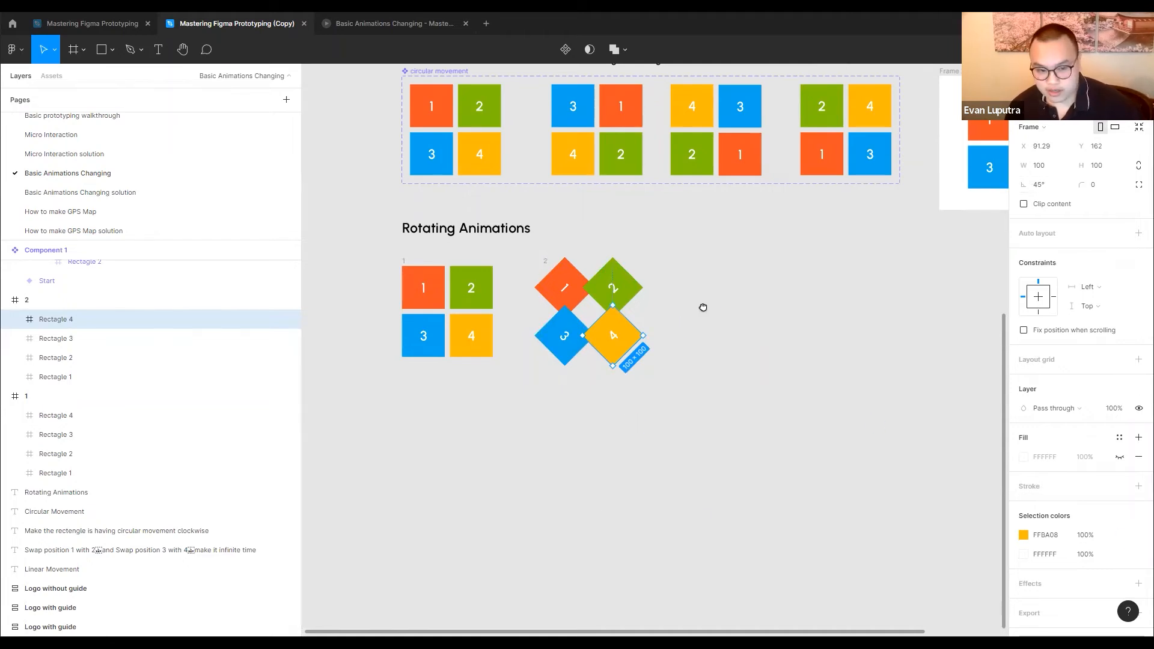
Duplicate frame 2 to its right as frame 3 and set the rotation of red tile 1 in the copy to -90°
{"action": "left_click_drag", "start_coordinate": [703, 307], "coordinate": [685, 318]}
{"action": "left_click_drag", "start_coordinate": [529, 273], "coordinate": [687, 272]}
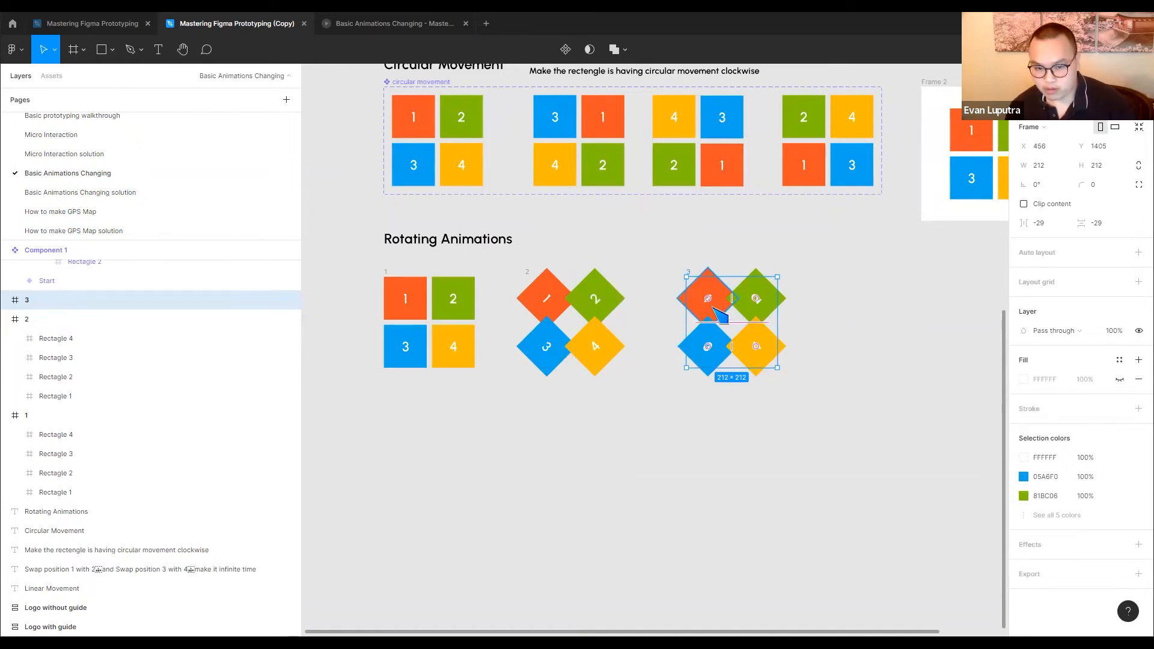
{"action": "double_click", "coordinate": [721, 313]}
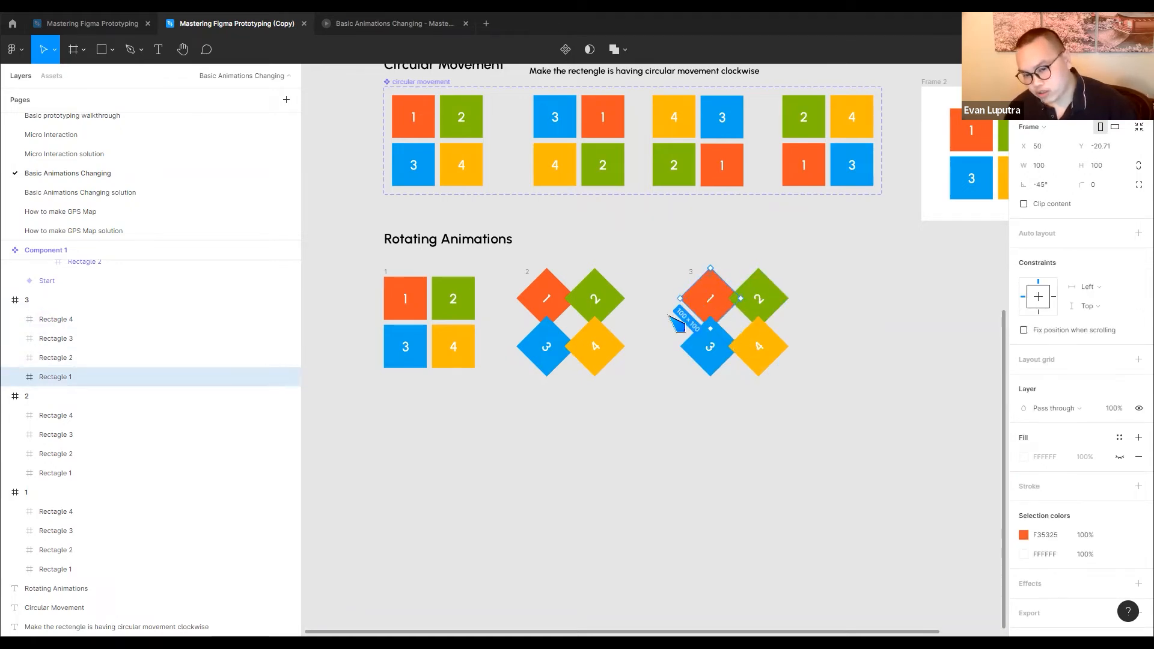
{"action": "left_click", "coordinate": [1052, 190]}
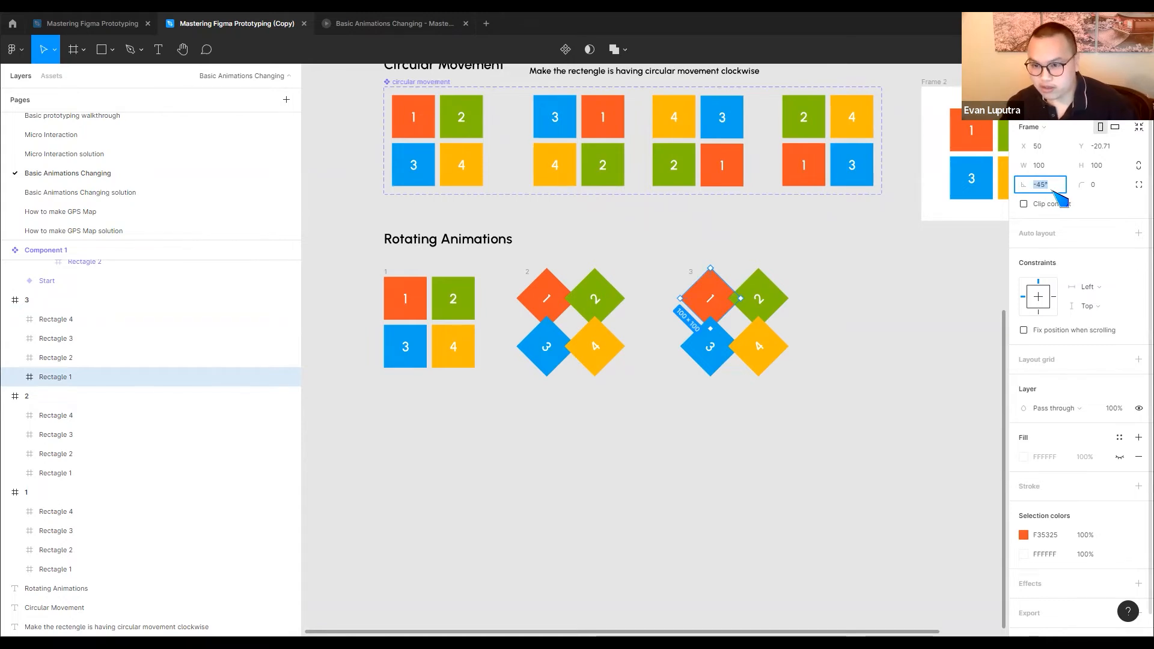
{"action": "type", "text": "-90"}
{"action": "key", "text": "Return"}
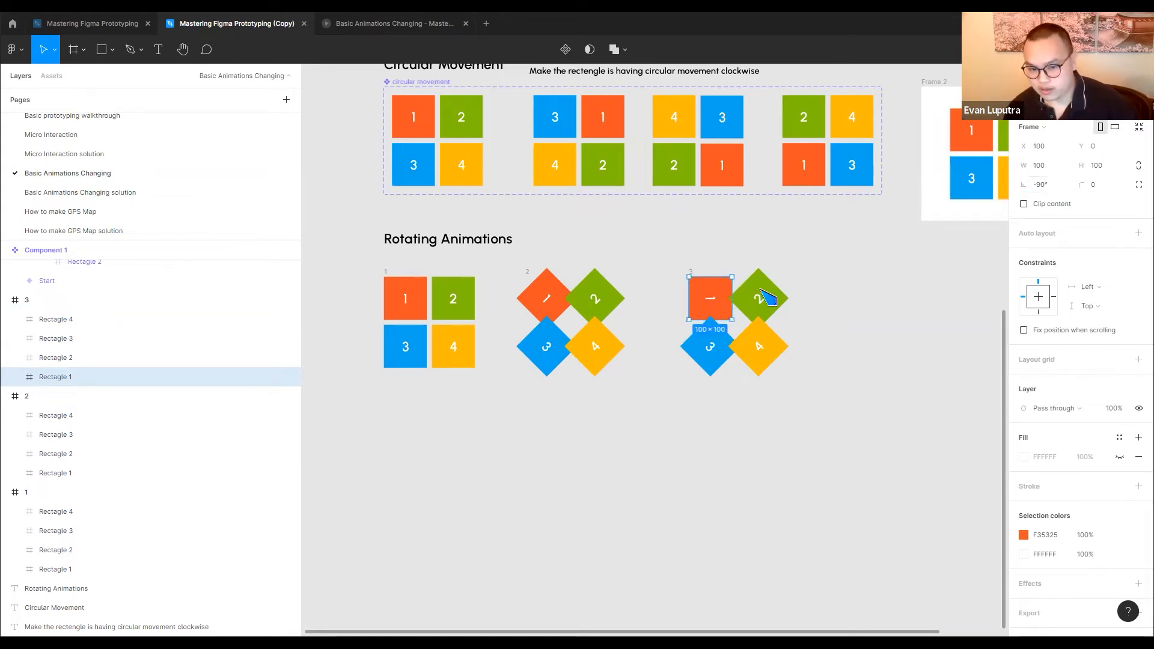
Centre red tile 1 in frame 3, and set green tile 2's rotation to 90° and centre it over the same spot
{"action": "left_click_drag", "start_coordinate": [718, 315], "coordinate": [712, 346]}
{"action": "left_click", "coordinate": [760, 288]}
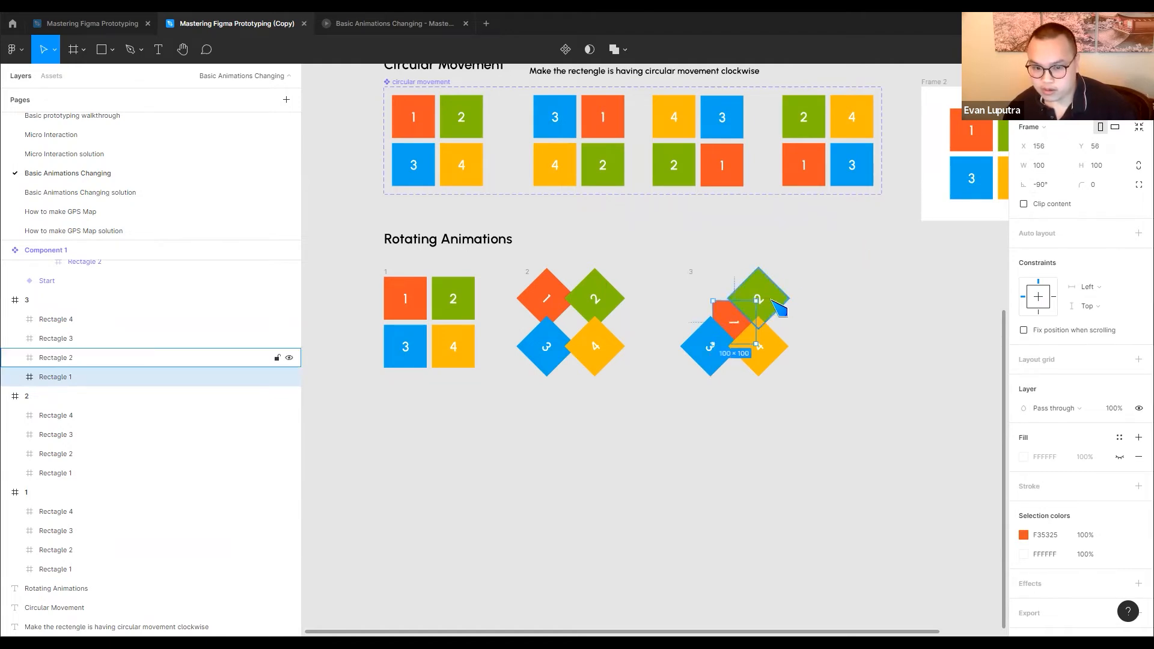
{"action": "left_click", "coordinate": [1062, 187]}
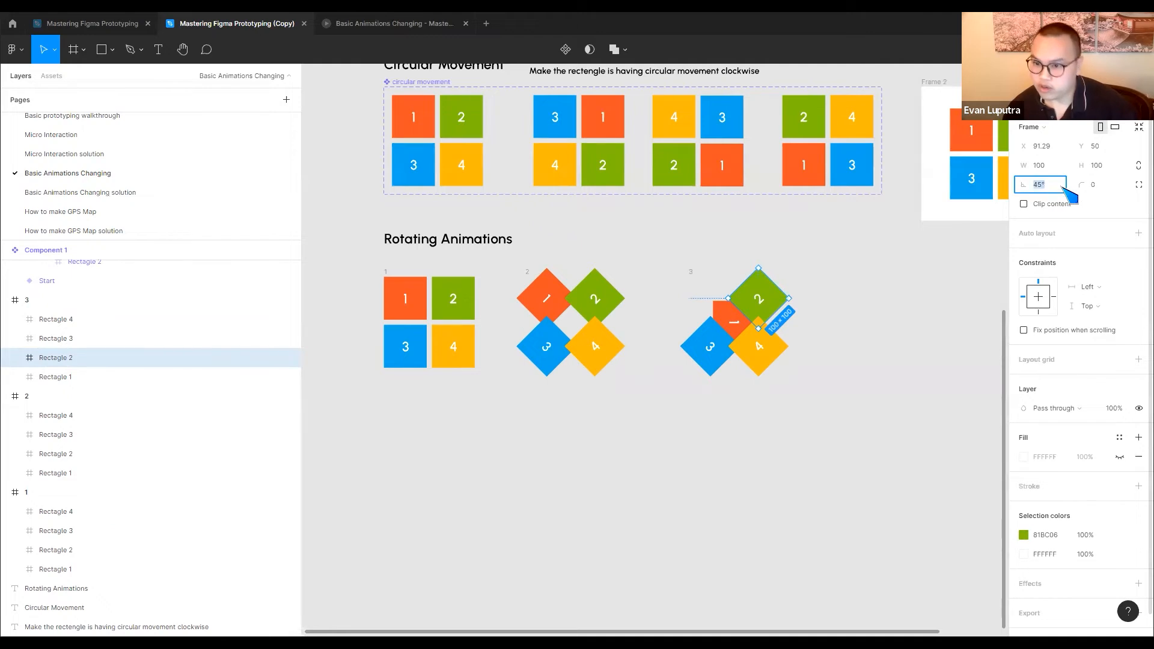
{"action": "type", "text": "+45"}
{"action": "key", "text": "Return"}
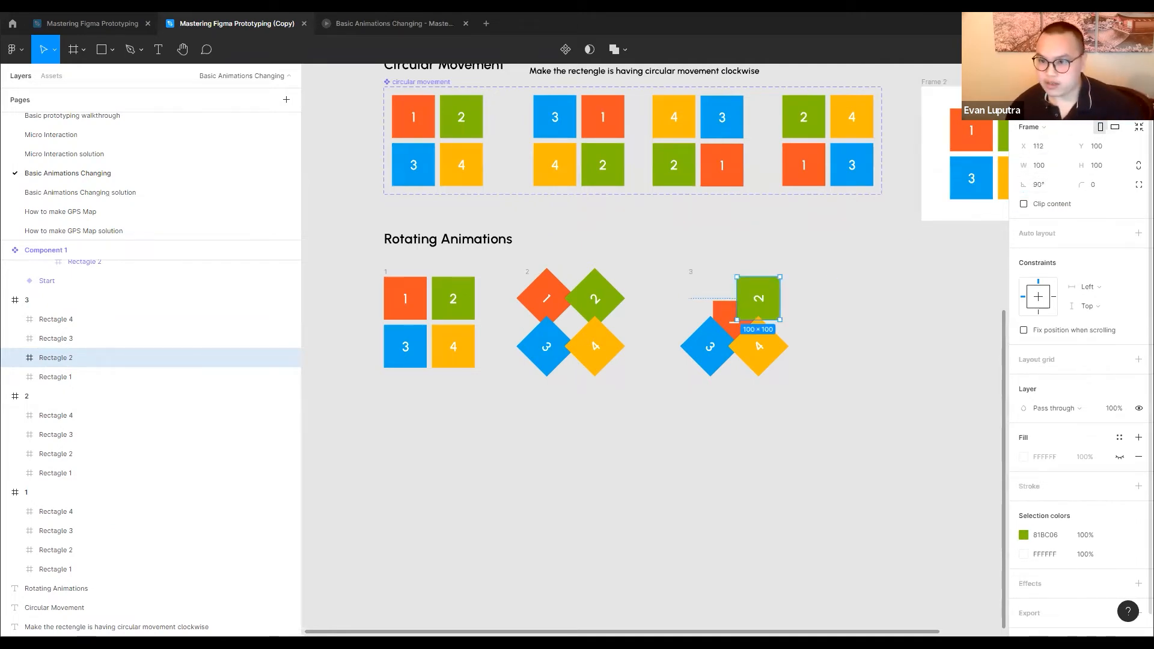
{"action": "key", "text": "shift+Left"}
{"action": "key", "text": "shift+Down"}
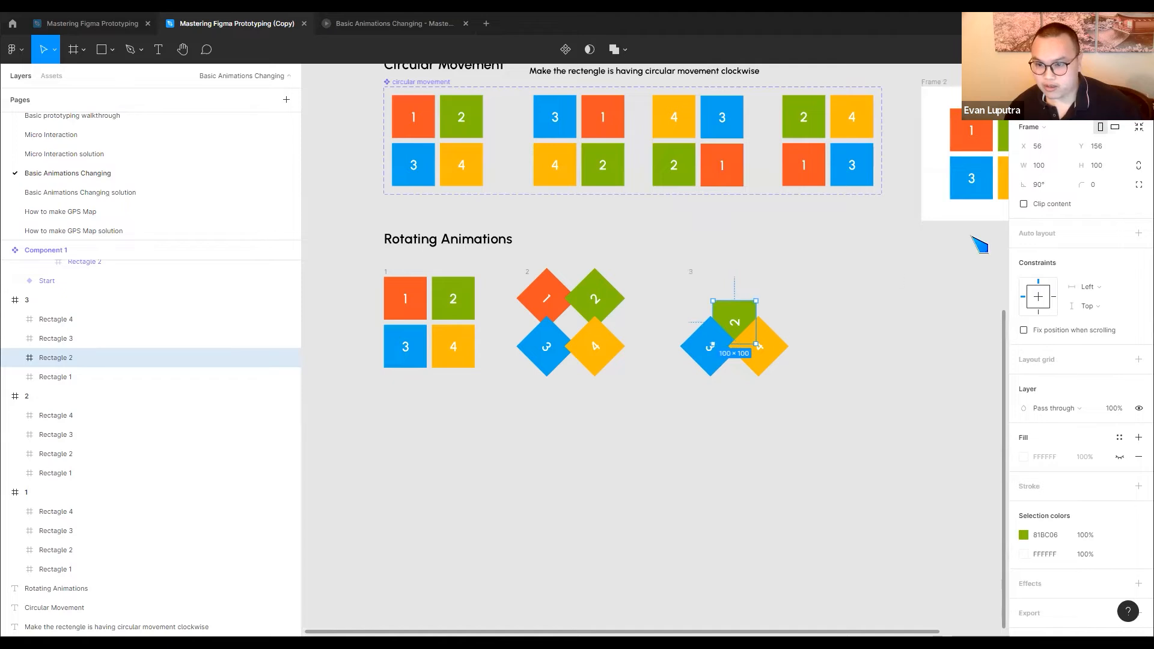
Set the rotation of blue tile 3 in frame 3 to -90° and centre it in the frame
{"action": "left_click", "coordinate": [719, 364]}
{"action": "left_click", "coordinate": [1059, 186]}
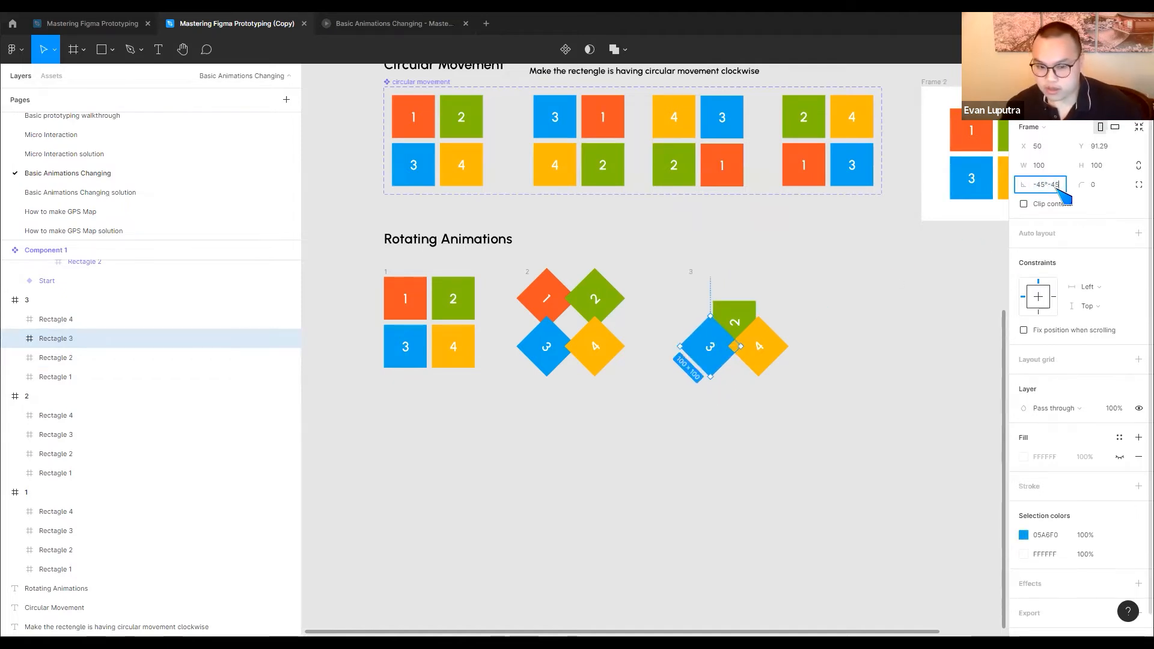
{"action": "key", "text": "Return"}
{"action": "key", "text": "alt+h"}
{"action": "key", "text": "alt+v"}
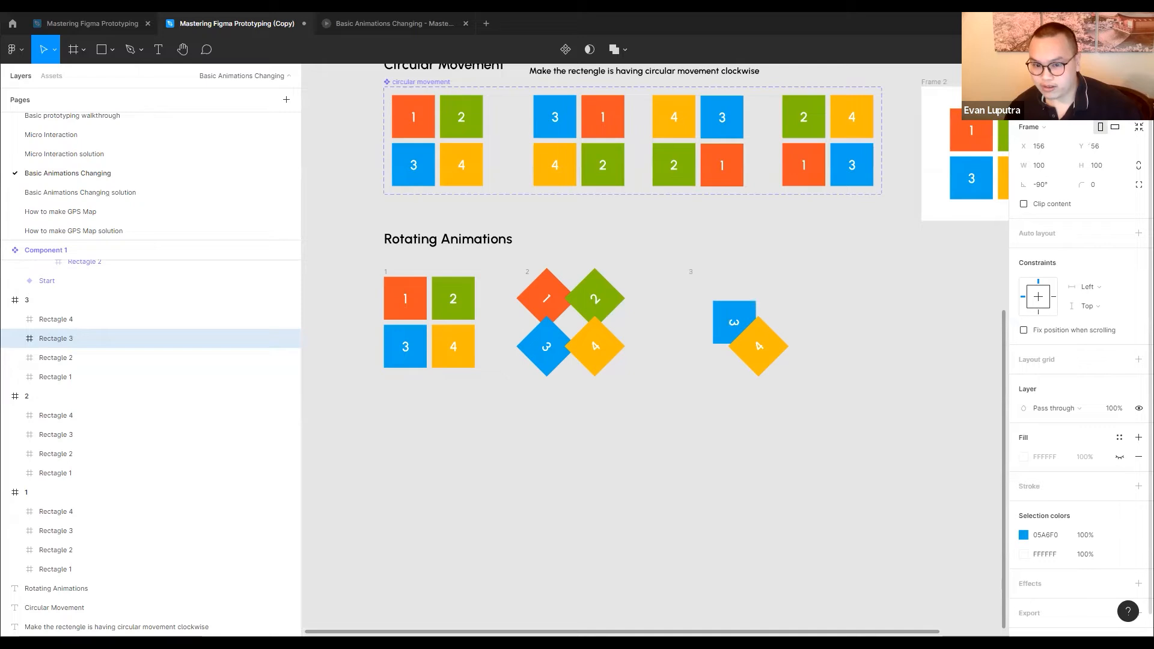
Set the rotation of yellow tile 4 in frame 3 to 90° and centre it over the other tiles
{"action": "left_click", "coordinate": [768, 357]}
{"action": "left_click", "coordinate": [1058, 185]}
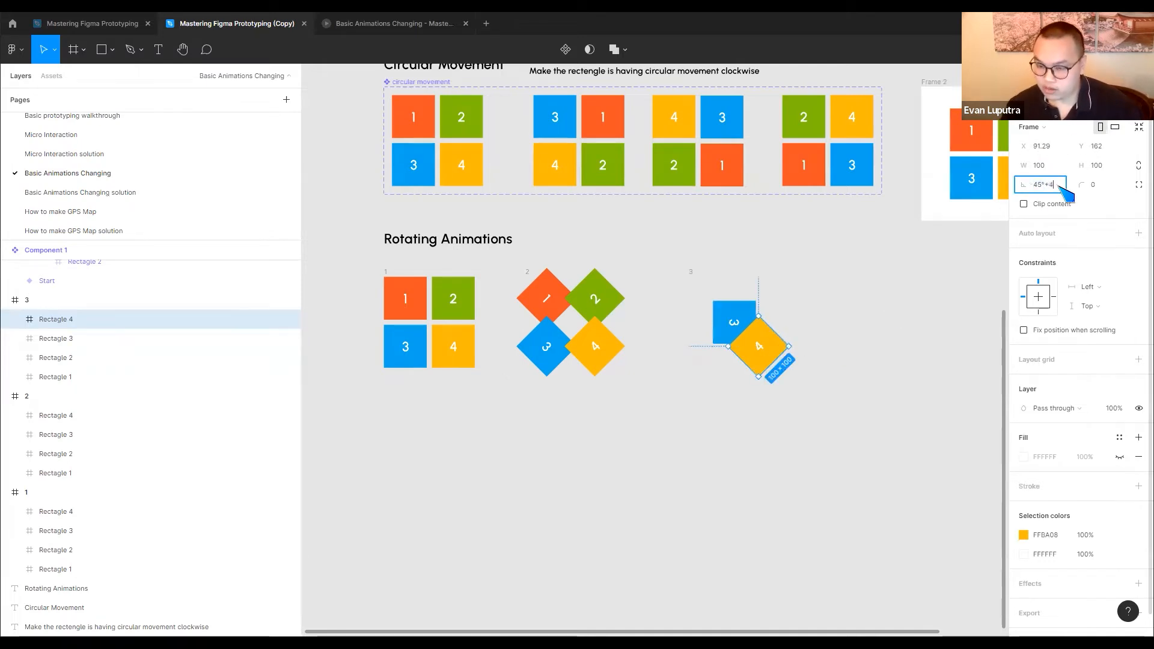
{"action": "key", "text": "Return"}
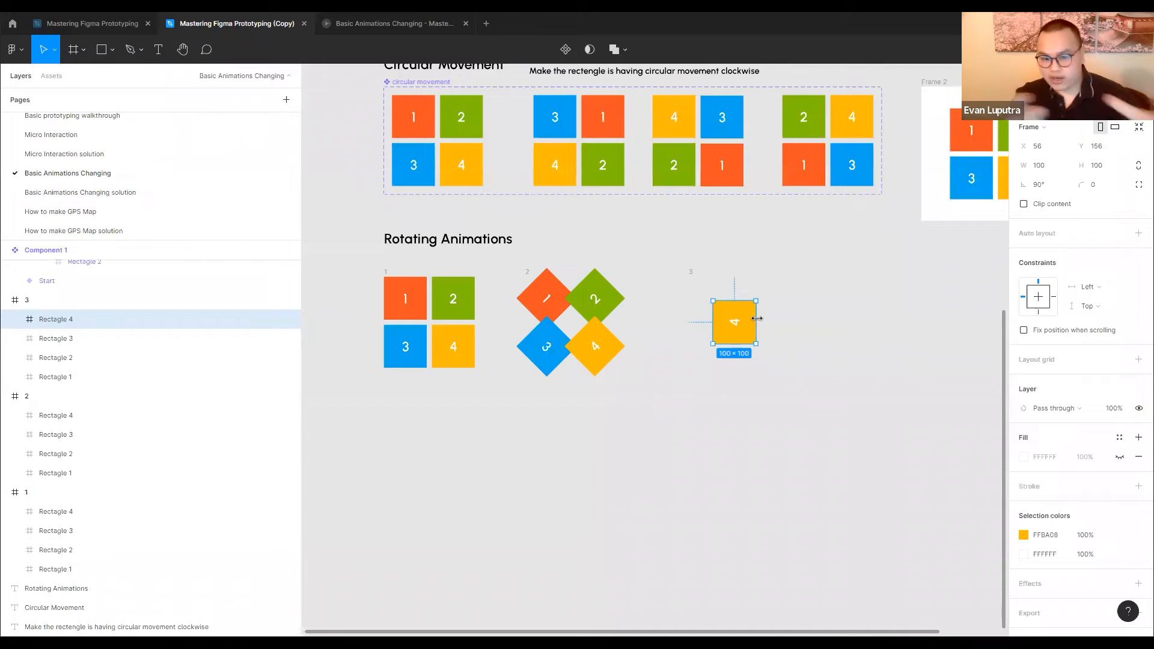
In a copy of frame 3 placed beside it as frame 4, rotate yellow tile 4 to 180° and move it to the upper-left corner
{"action": "left_click_drag", "start_coordinate": [691, 271], "coordinate": [830, 273]}
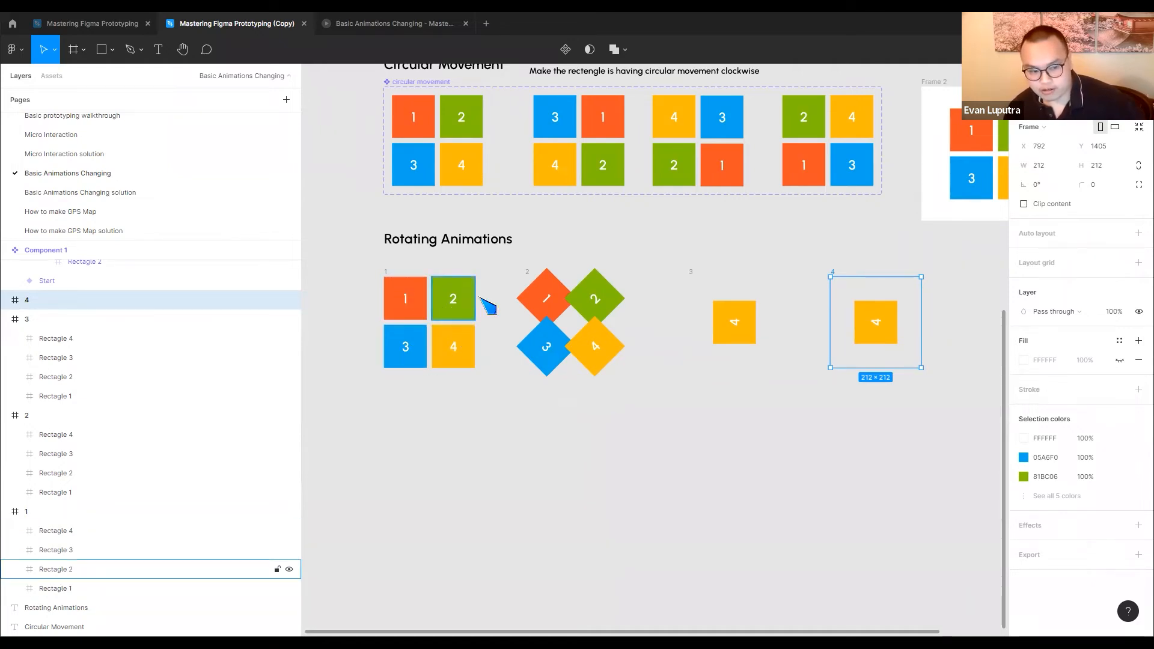
{"action": "left_click", "coordinate": [875, 325]}
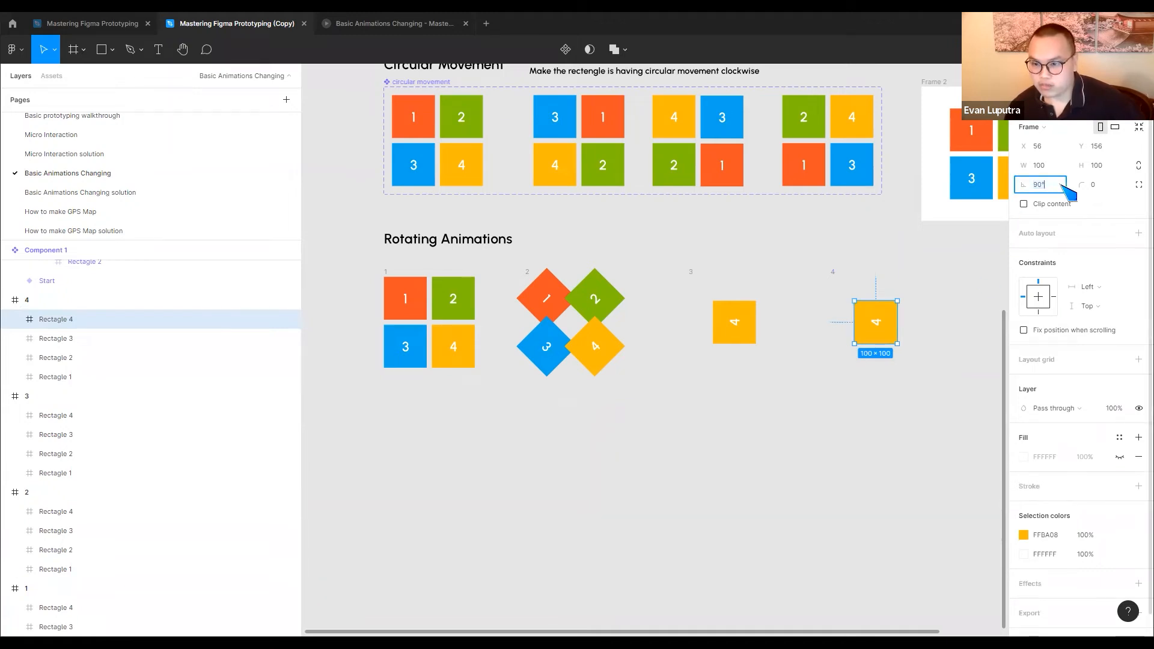
{"action": "key", "text": "Return"}
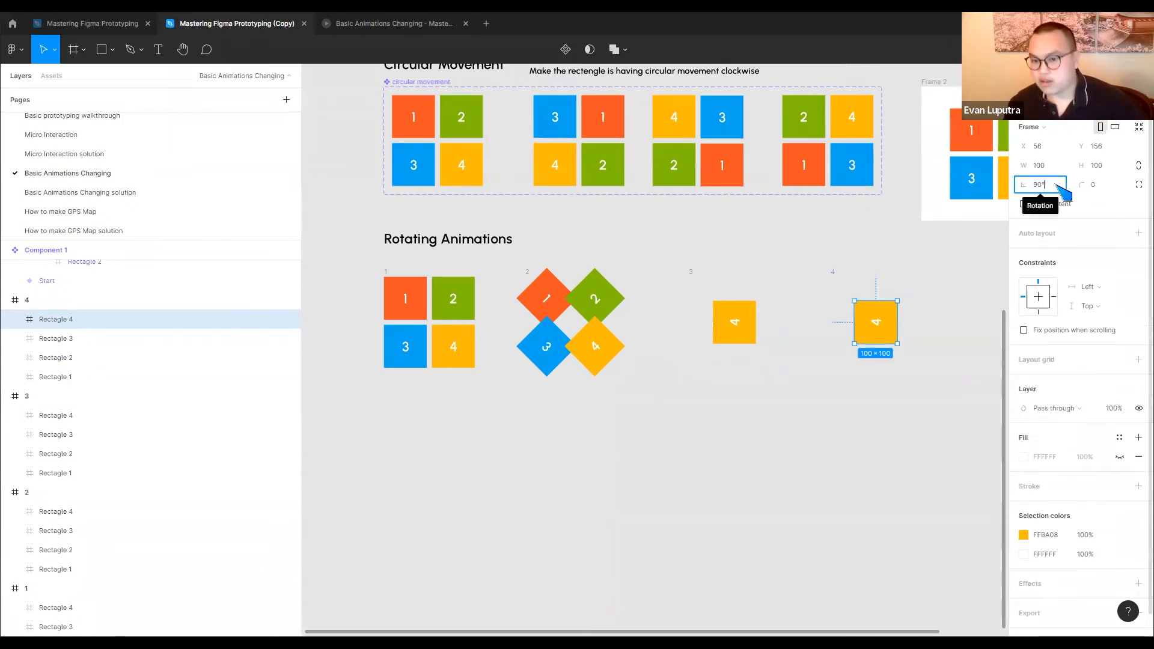
{"action": "type", "text": "+"}
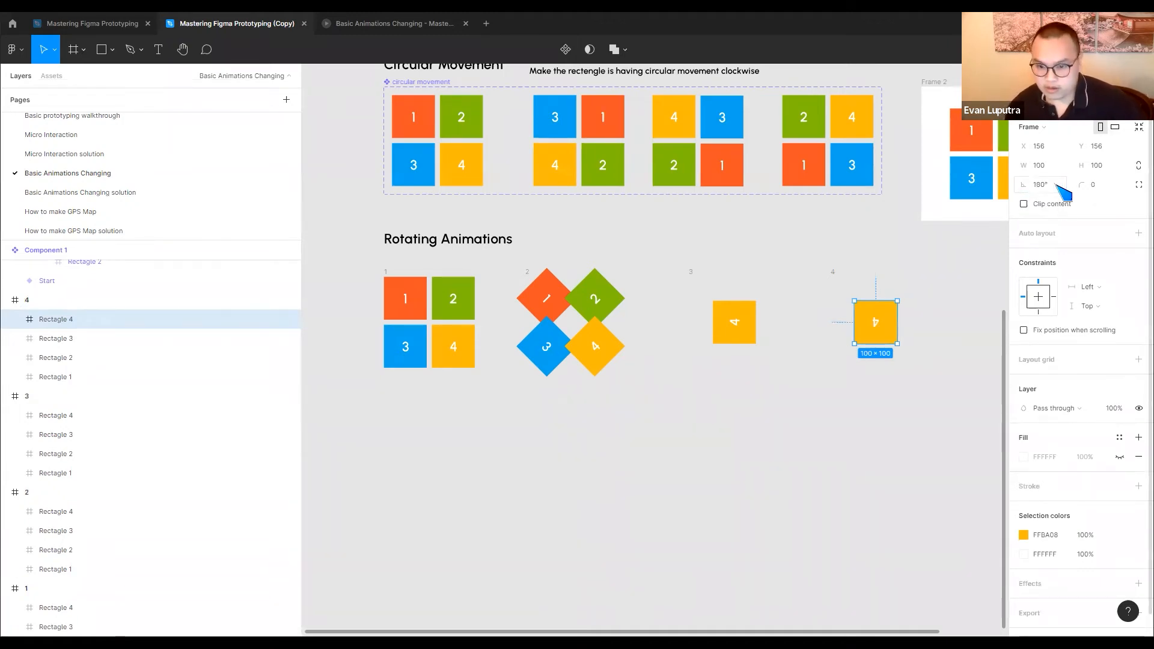
{"action": "left_click_drag", "start_coordinate": [876, 323], "coordinate": [850, 298]}
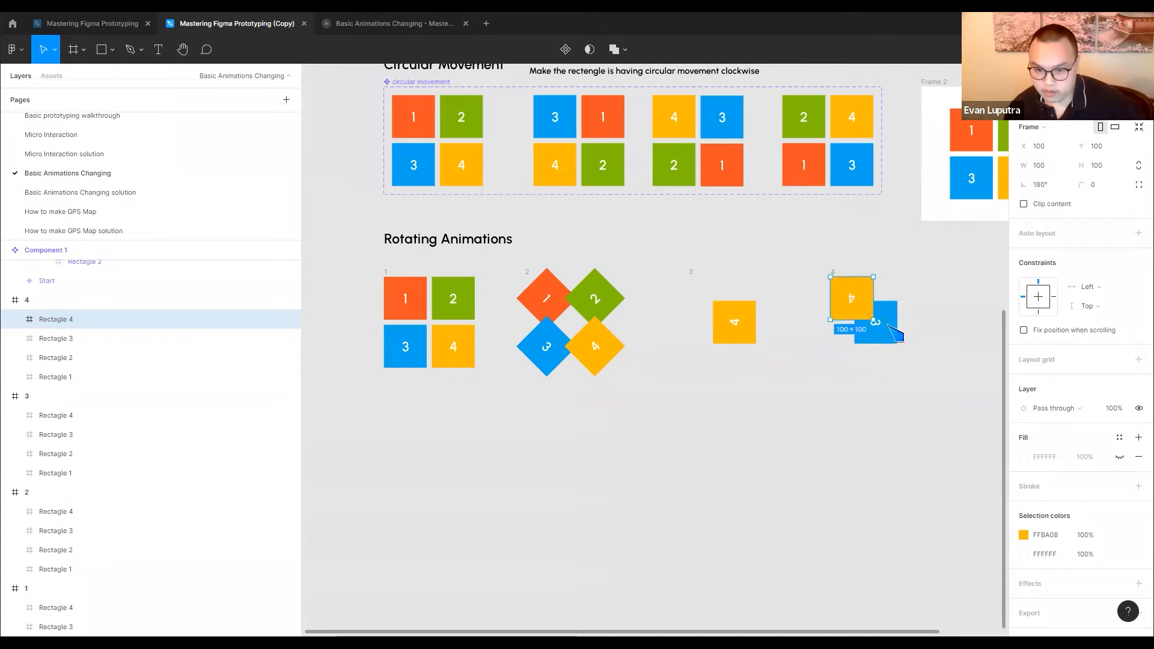
Set the rotation of blue tile 3 in frame 4 to 180° and move it to the frame's upper-right corner
{"action": "left_click", "coordinate": [887, 330]}
{"action": "left_click", "coordinate": [1058, 186]}
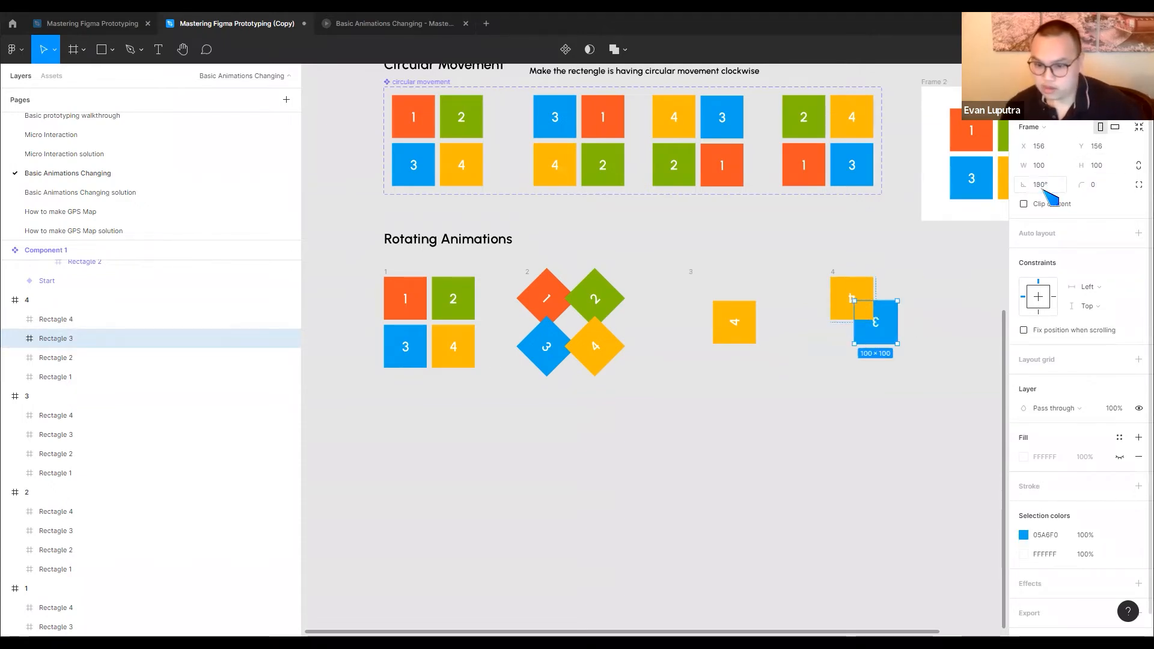
{"action": "left_click_drag", "start_coordinate": [890, 317], "coordinate": [905, 300]}
Set the rotation of green tile 2 in frame 4 to 180° and move it to the frame's lower-left corner
{"action": "left_click", "coordinate": [875, 334]}
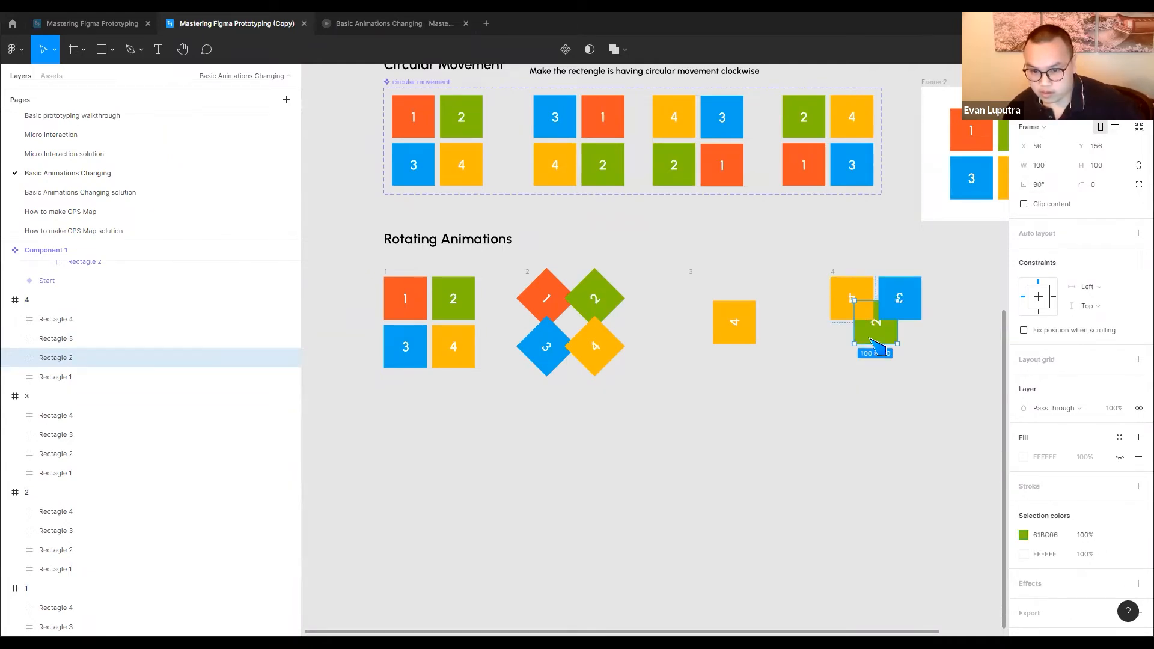
{"action": "left_click", "coordinate": [1059, 187]}
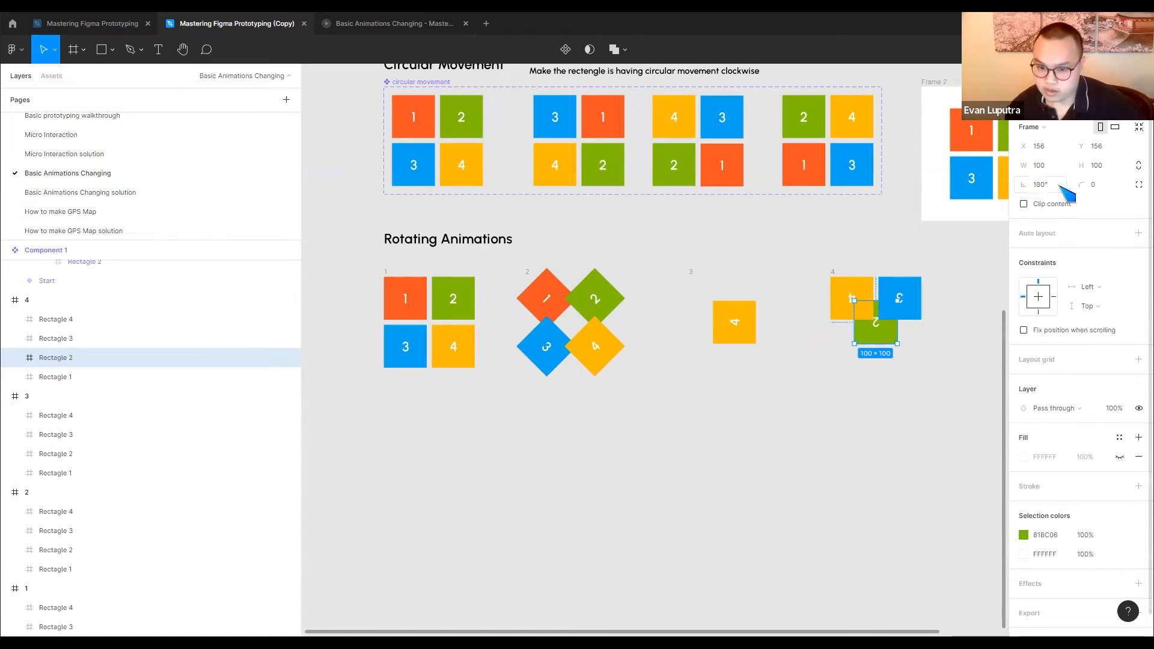
{"action": "left_click_drag", "start_coordinate": [886, 340], "coordinate": [861, 364]}
Set the rotation of red tile 1 in frame 4 to 180° and move it to the frame's lower-right corner
{"action": "left_click", "coordinate": [887, 336]}
{"action": "left_click", "coordinate": [1065, 186]}
{"action": "key", "text": "Return"}
{"action": "left_click_drag", "start_coordinate": [890, 337], "coordinate": [911, 356]}
{"action": "left_click", "coordinate": [954, 350]}
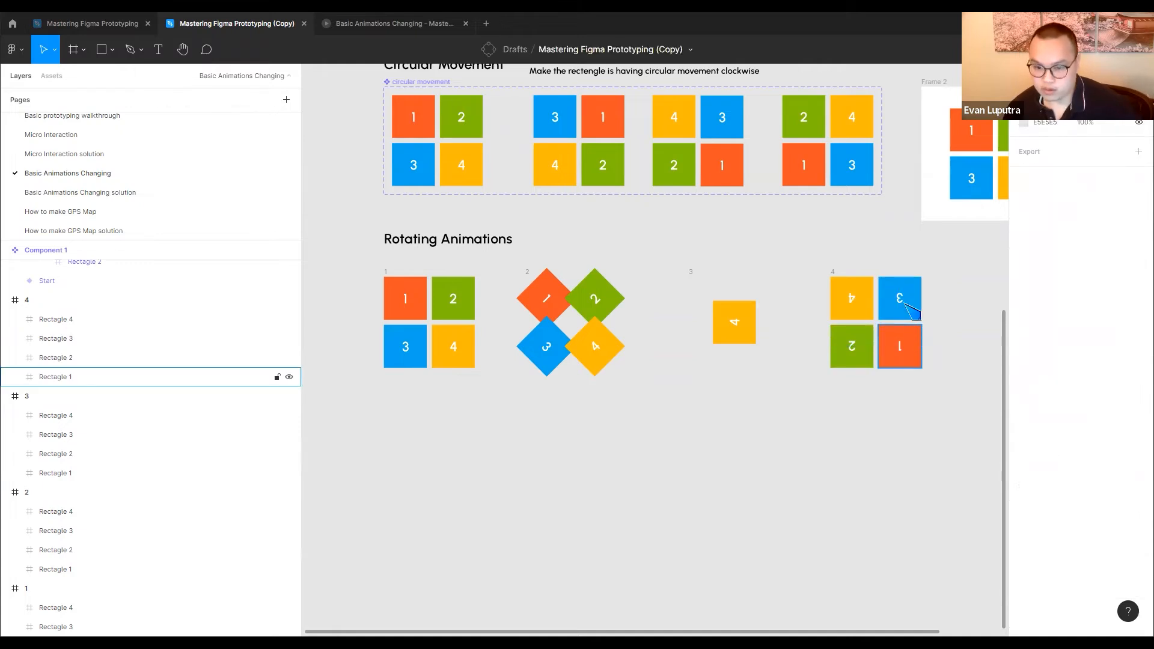
{"action": "left_click", "coordinate": [833, 271]}
{"action": "left_click", "coordinate": [902, 342]}
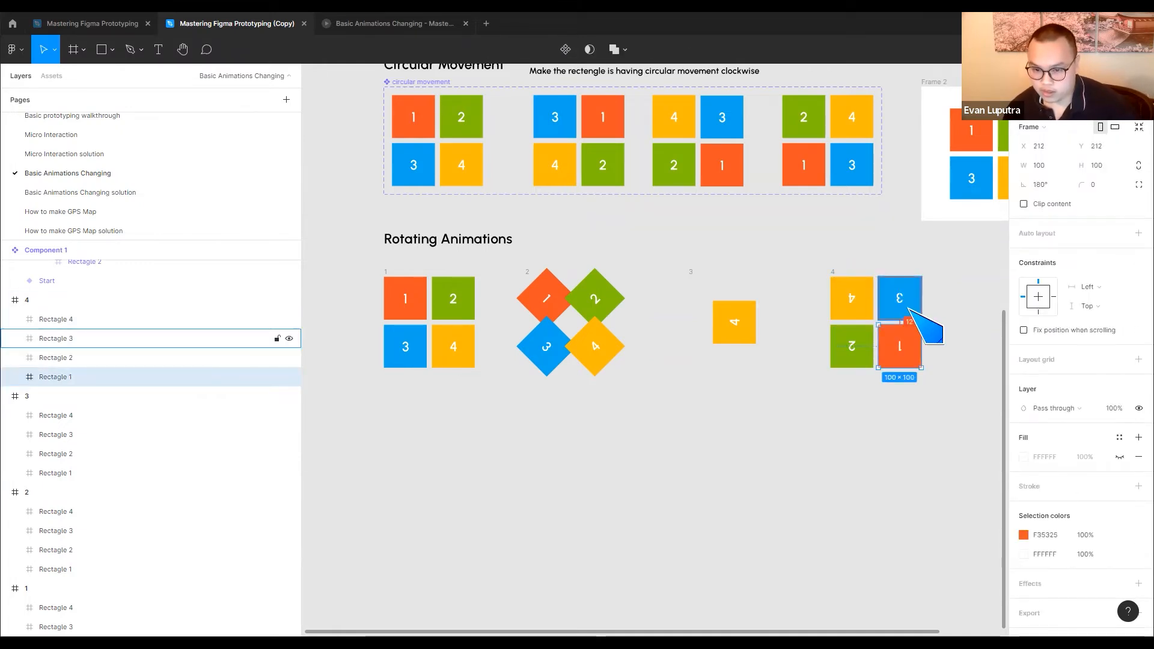
{"action": "left_click", "coordinate": [850, 341]}
{"action": "left_click", "coordinate": [824, 258]}
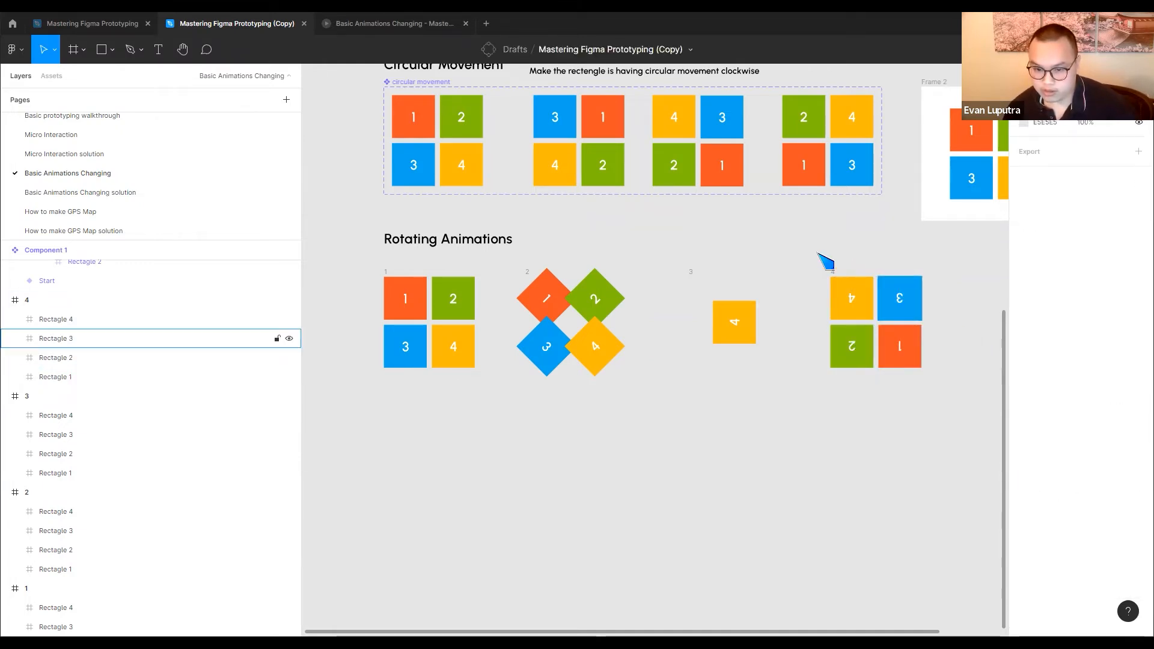
Turn the four Rotating Animations frames into multiple components and combine them as variants of one component set
{"action": "left_click_drag", "start_coordinate": [331, 250], "coordinate": [960, 481]}
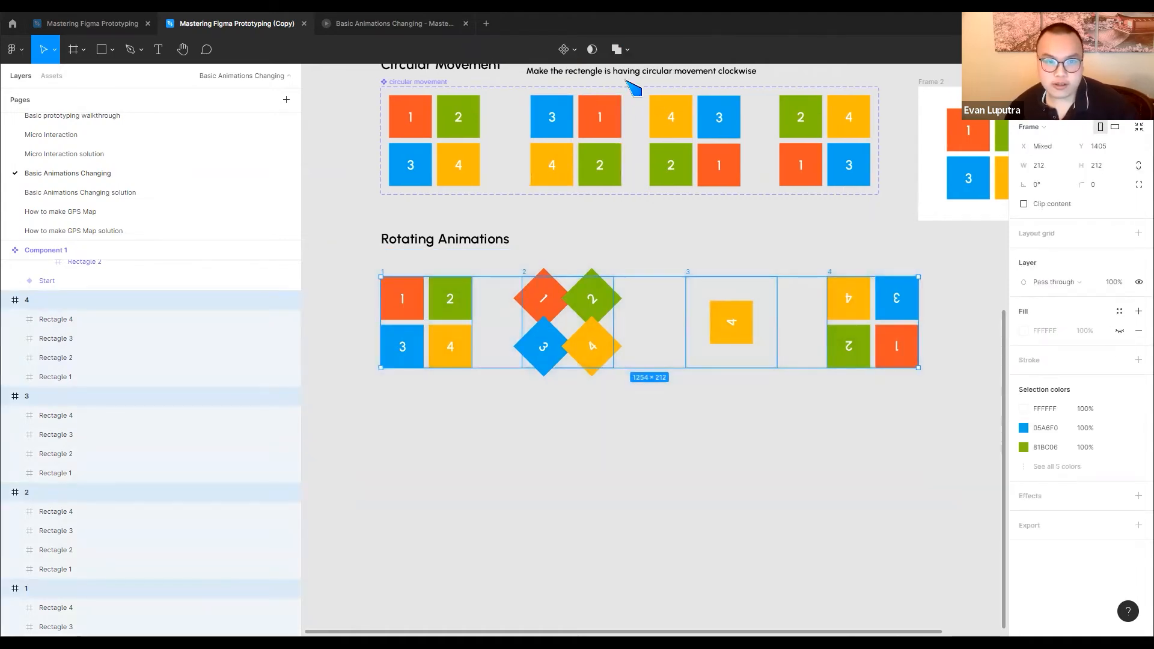
{"action": "left_click", "coordinate": [570, 52]}
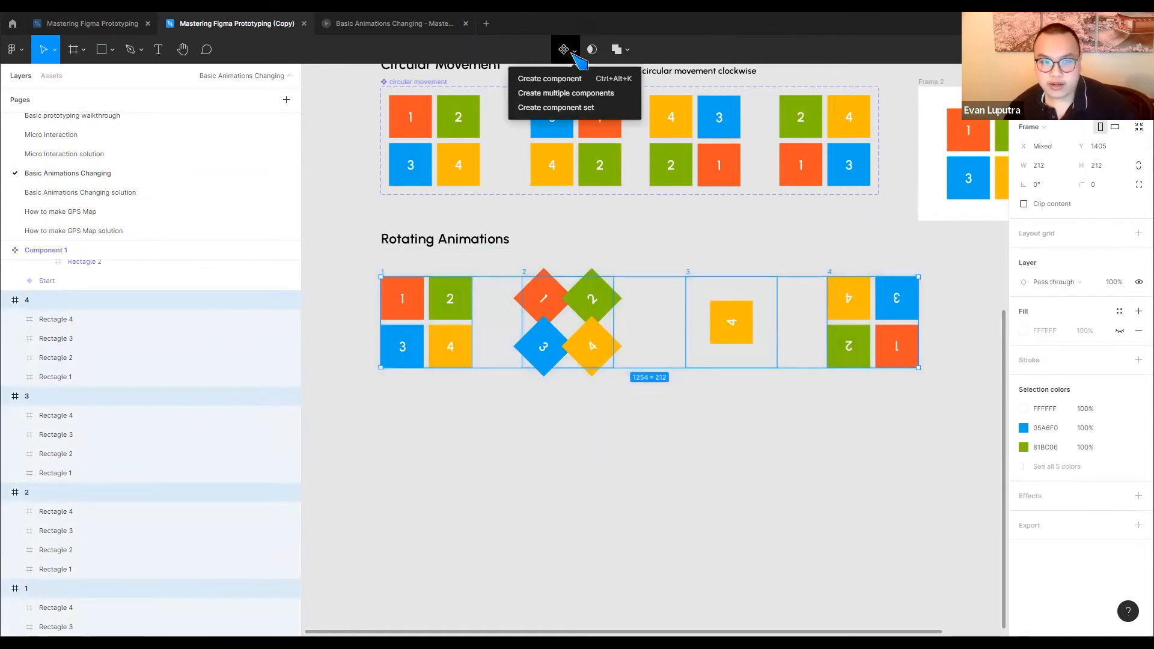
{"action": "left_click", "coordinate": [566, 98]}
{"action": "left_click_drag", "start_coordinate": [357, 256], "coordinate": [955, 439]}
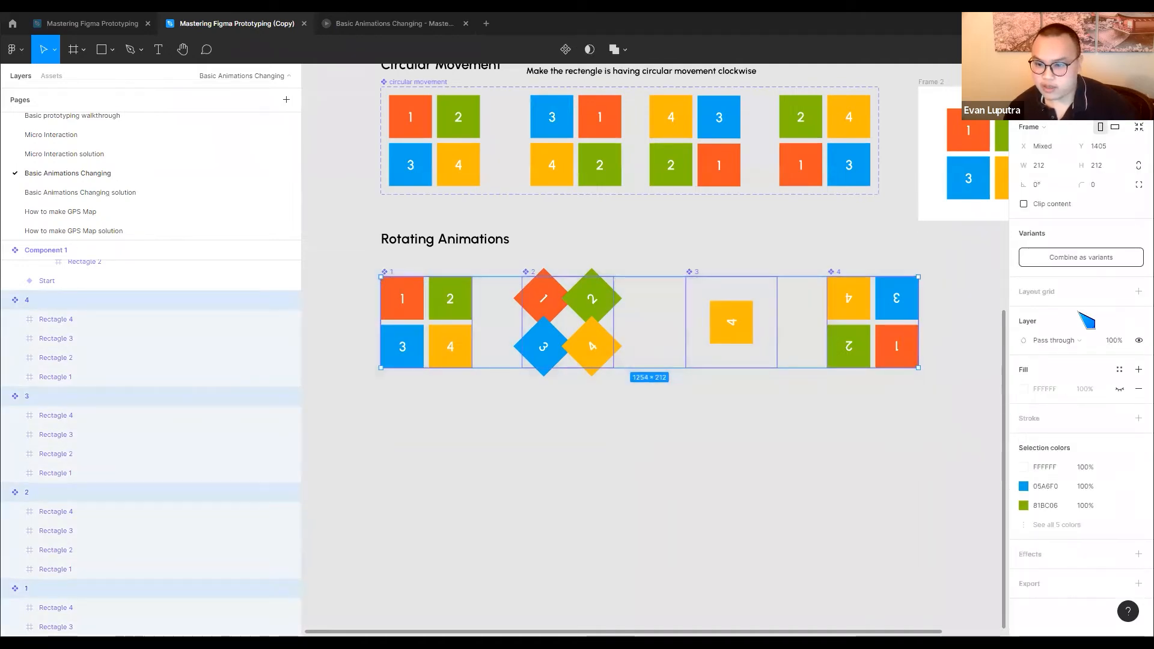
{"action": "left_click", "coordinate": [1103, 260]}
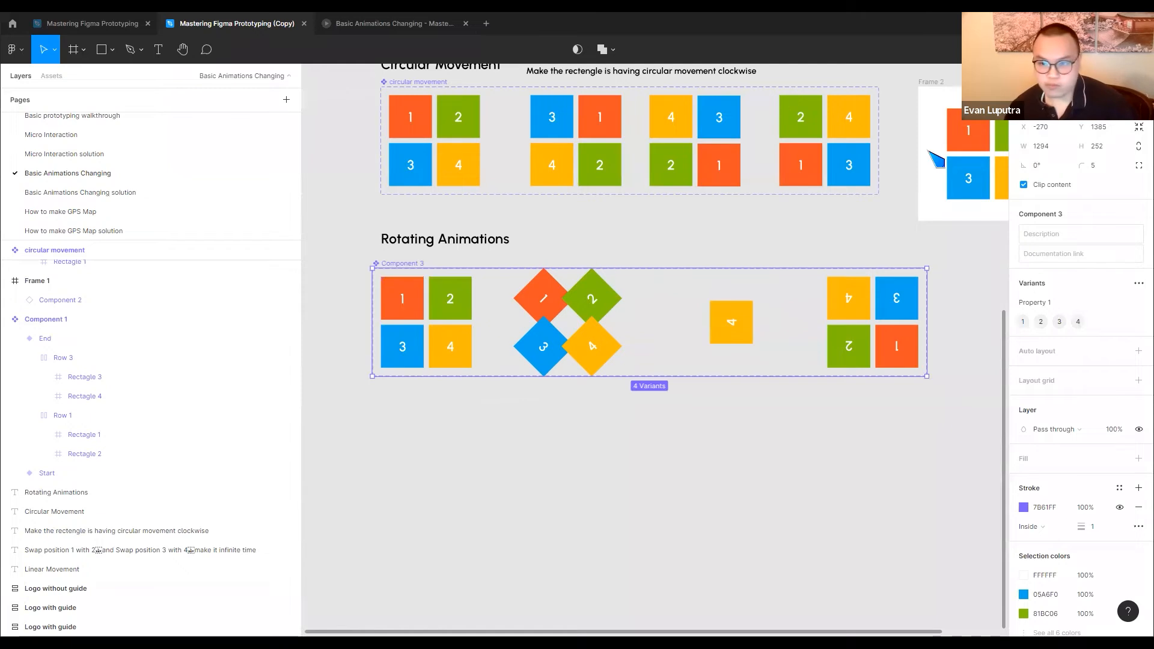
Add a prototype interaction from variant 1 to variant 2 of the rotating set, triggered After delay
{"action": "left_click", "coordinate": [1063, 76]}
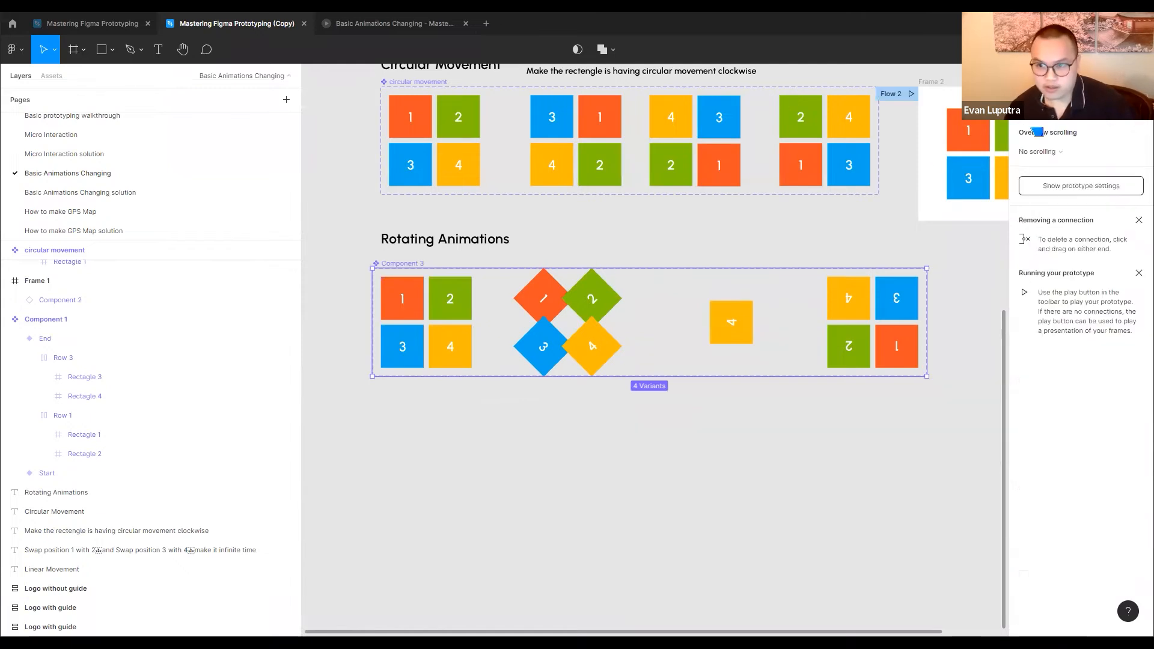
{"action": "left_click", "coordinate": [446, 336]}
{"action": "left_click_drag", "start_coordinate": [472, 322], "coordinate": [571, 337]}
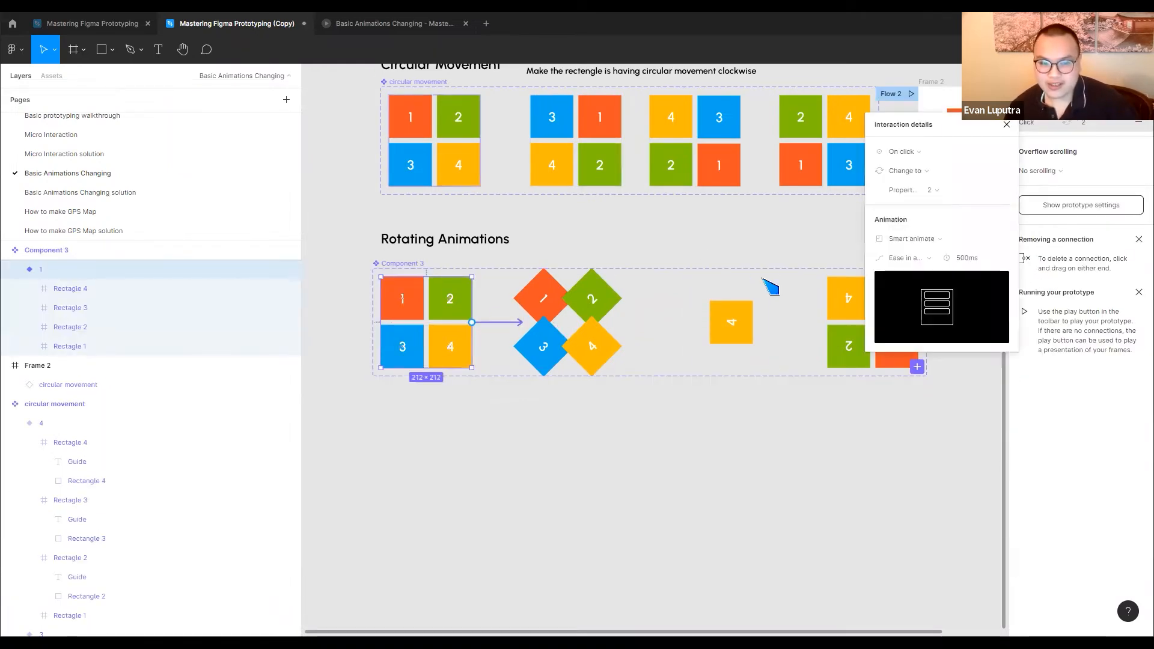
{"action": "left_click", "coordinate": [935, 161]}
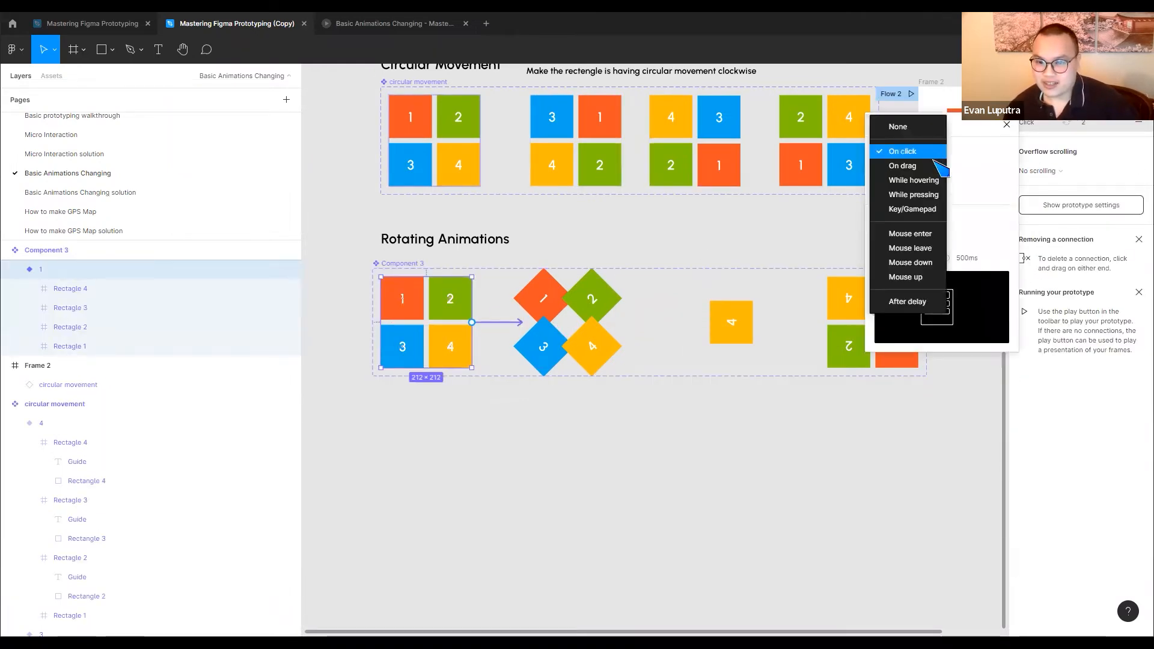
{"action": "left_click", "coordinate": [912, 302]}
Connect variant 2 of the rotating set to variant 3 with an After delay trigger and Smart animate
{"action": "left_click", "coordinate": [568, 313]}
{"action": "left_click_drag", "start_coordinate": [614, 322], "coordinate": [734, 330]}
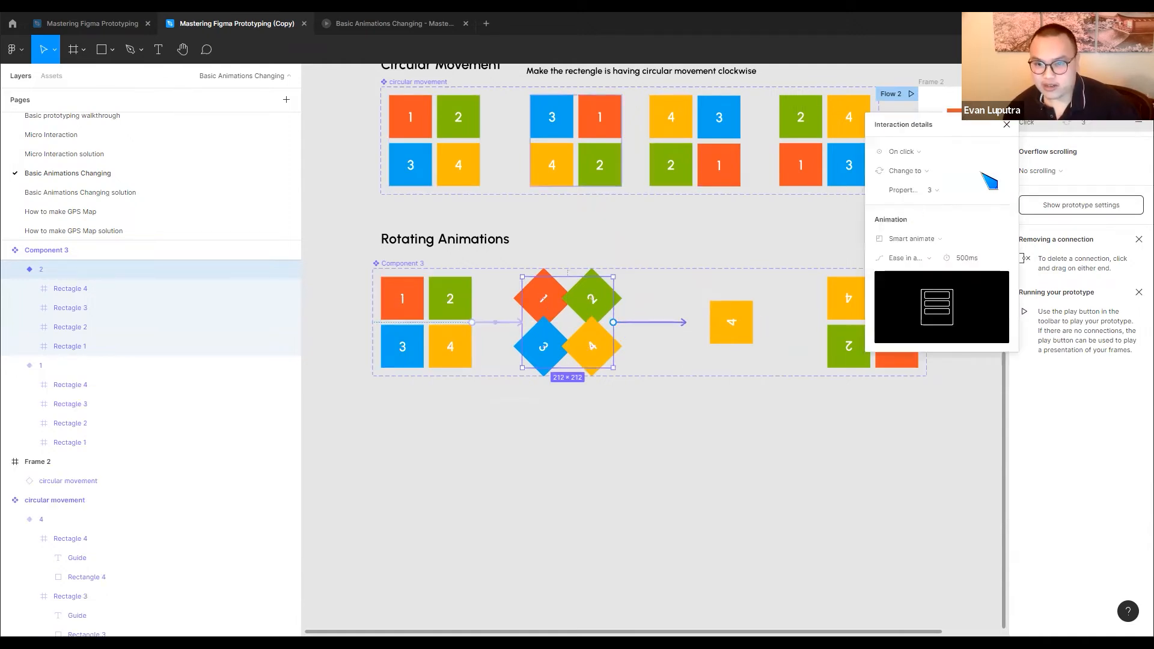
{"action": "left_click", "coordinate": [925, 153]}
{"action": "left_click", "coordinate": [907, 301]}
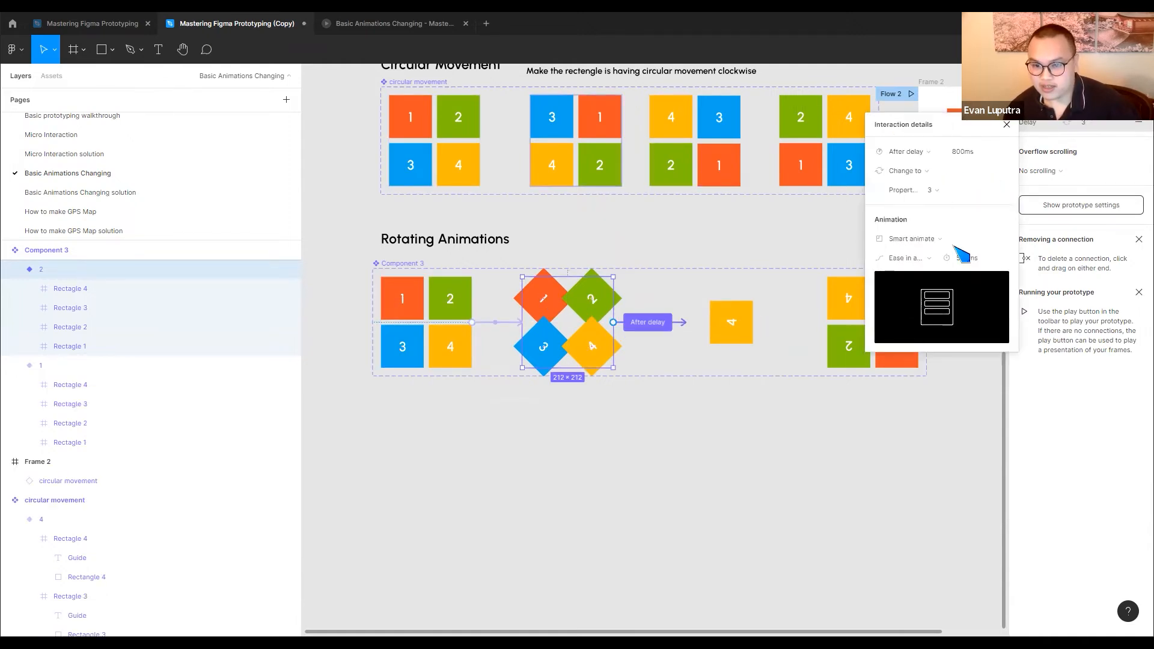
{"action": "left_click", "coordinate": [919, 241]}
{"action": "left_click", "coordinate": [932, 237]}
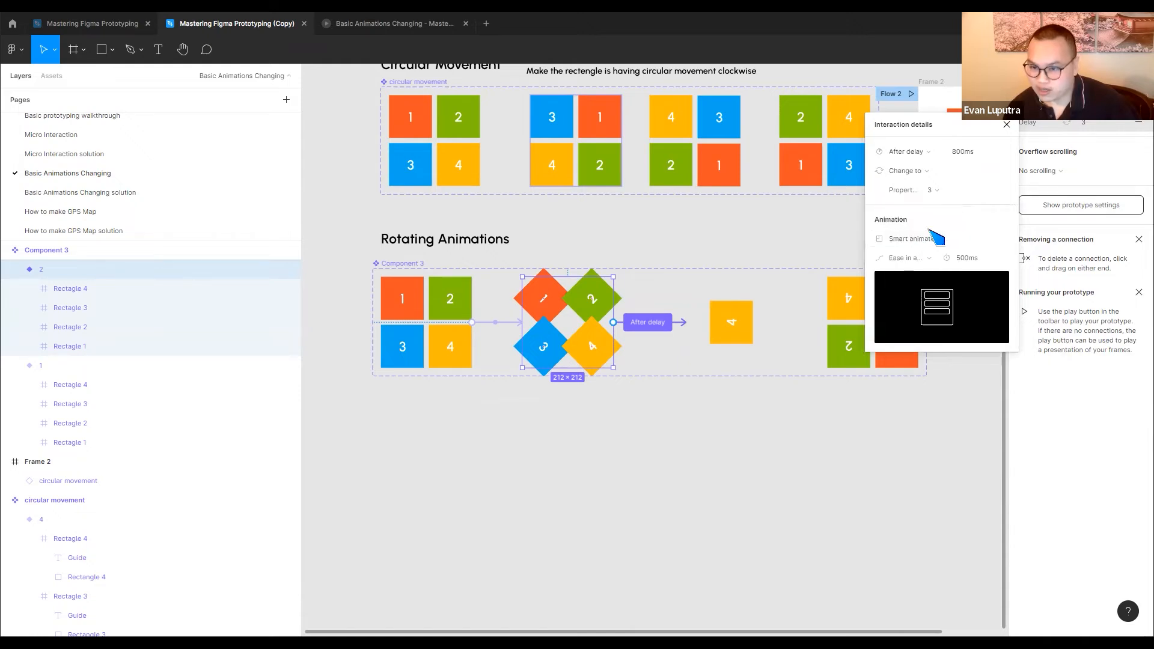
Connect variant 3 of the rotating set to variant 4 with an After delay trigger
{"action": "left_click", "coordinate": [775, 317]}
{"action": "left_click_drag", "start_coordinate": [776, 322], "coordinate": [844, 325]}
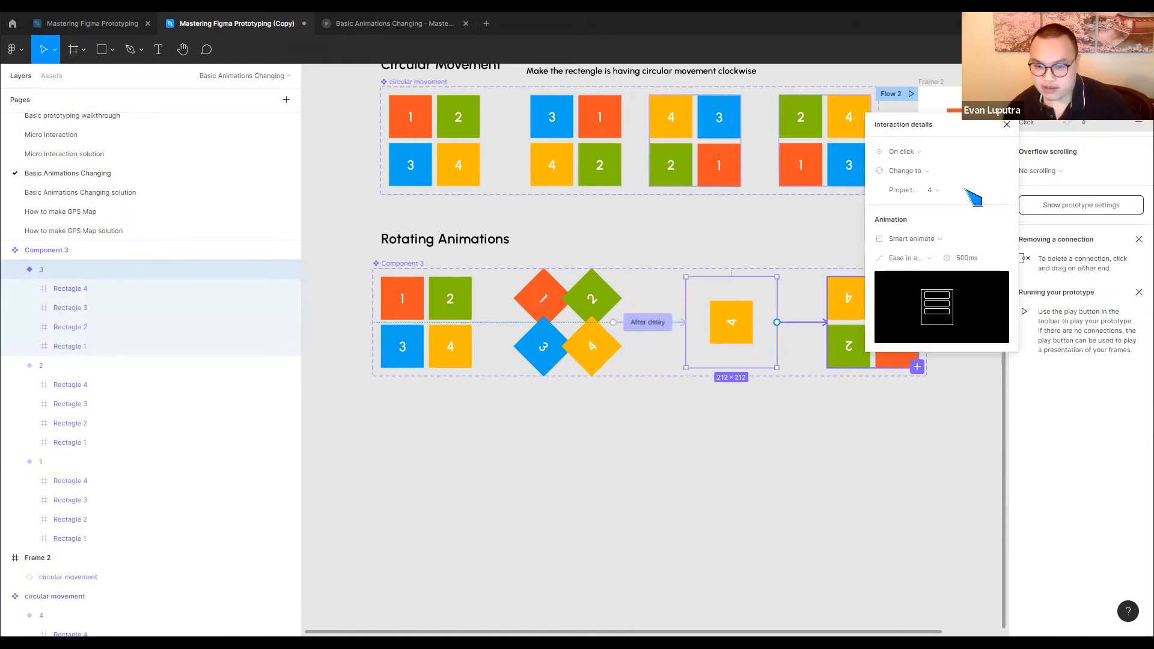
{"action": "left_click", "coordinate": [923, 154]}
{"action": "left_click", "coordinate": [908, 301]}
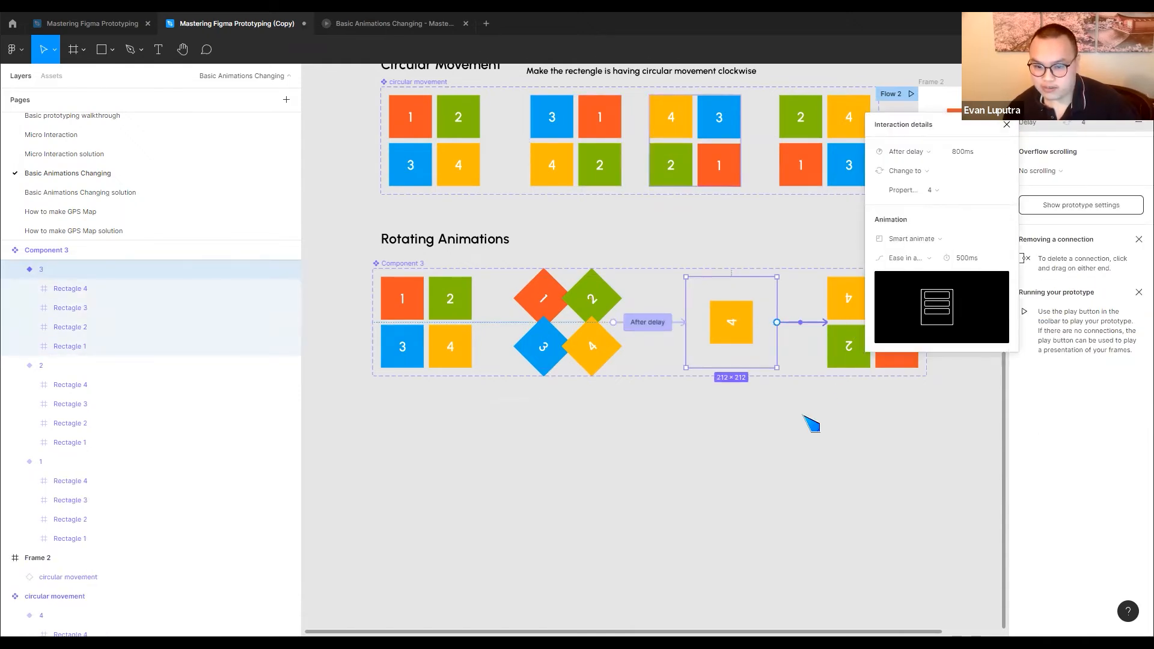
{"action": "left_click", "coordinate": [838, 398]}
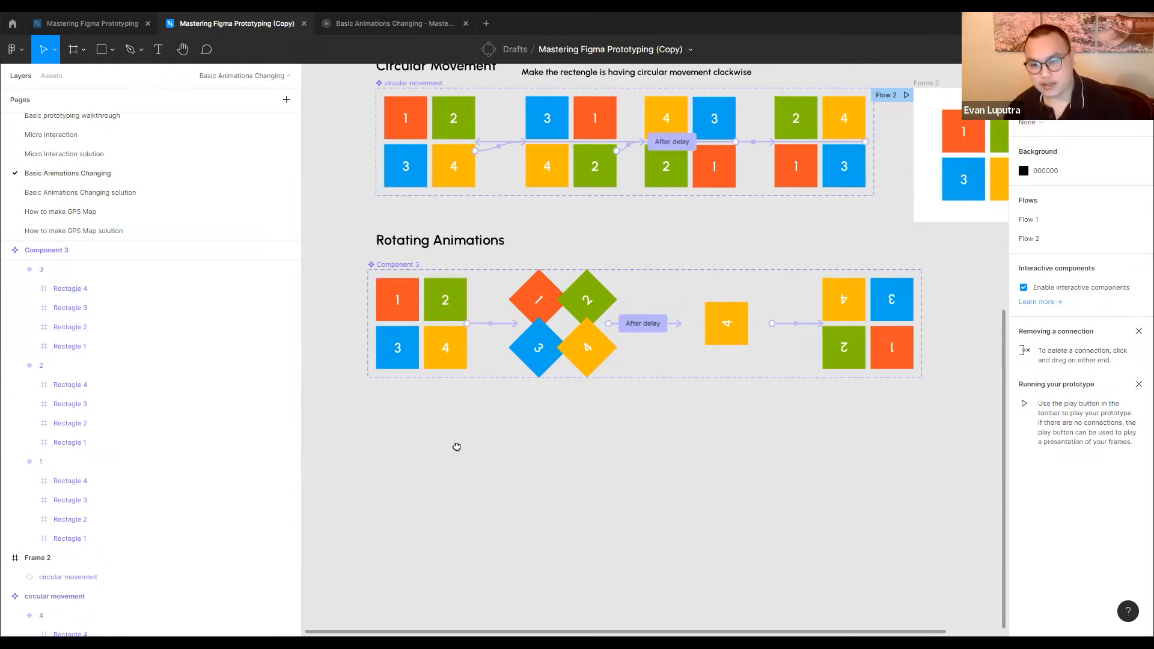
Draw a frame of about 381 × 350 beside the rotating component set and place an instance of variant 1 inside it
{"action": "scroll", "coordinate": [456, 446], "scroll_direction": "right", "scroll_amount": 5}
{"action": "scroll", "coordinate": [456, 445], "scroll_direction": "up", "scroll_amount": 1}
{"action": "left_click", "coordinate": [83, 50]}
{"action": "left_click", "coordinate": [81, 79]}
{"action": "left_click", "coordinate": [83, 51]}
{"action": "left_click", "coordinate": [72, 79]}
{"action": "mouse_move", "coordinate": [677, 307]}
{"action": "left_mouse_down"}
{"action": "mouse_move", "coordinate": [822, 463]}
{"action": "mouse_move", "coordinate": [832, 447]}
{"action": "mouse_move", "coordinate": [835, 456]}
{"action": "left_mouse_up"}
{"action": "scroll", "coordinate": [370, 378], "scroll_direction": "left", "scroll_amount": 5}
{"action": "left_click_drag", "start_coordinate": [370, 378], "coordinate": [844, 379]}
{"action": "left_click", "coordinate": [787, 307]}
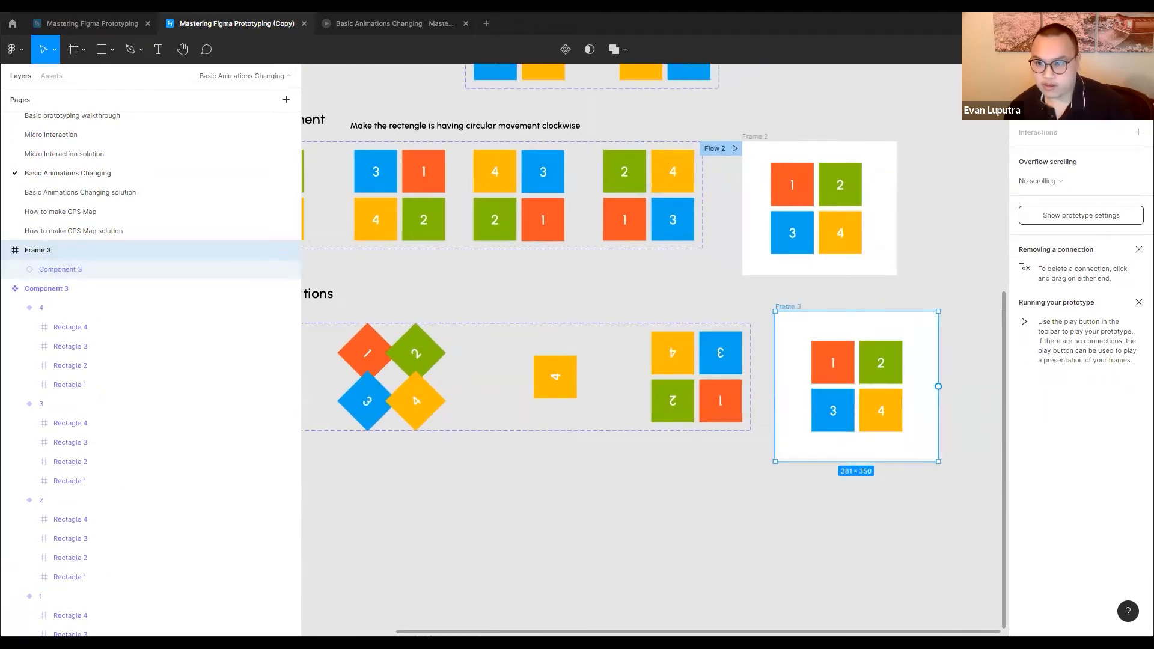
Make Frame 3 a flow starting point, shift it slightly away from the component set, and play its flow
{"action": "left_click", "coordinate": [1138, 103]}
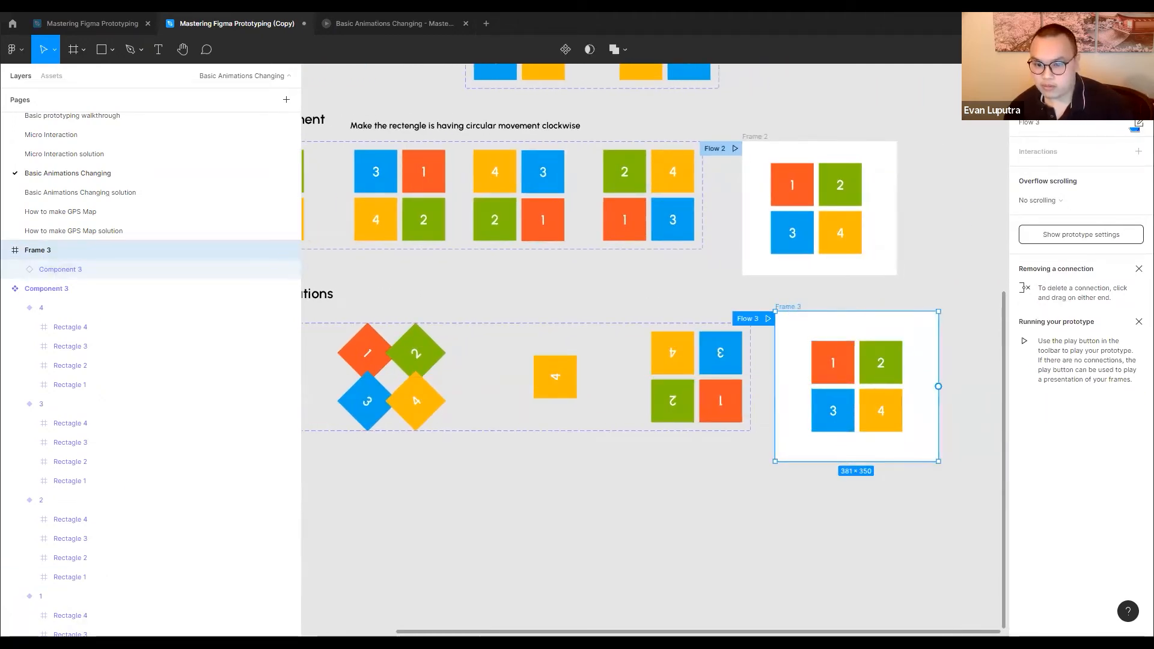
{"action": "left_click_drag", "start_coordinate": [788, 307], "coordinate": [837, 304]}
{"action": "left_click", "coordinate": [818, 316]}
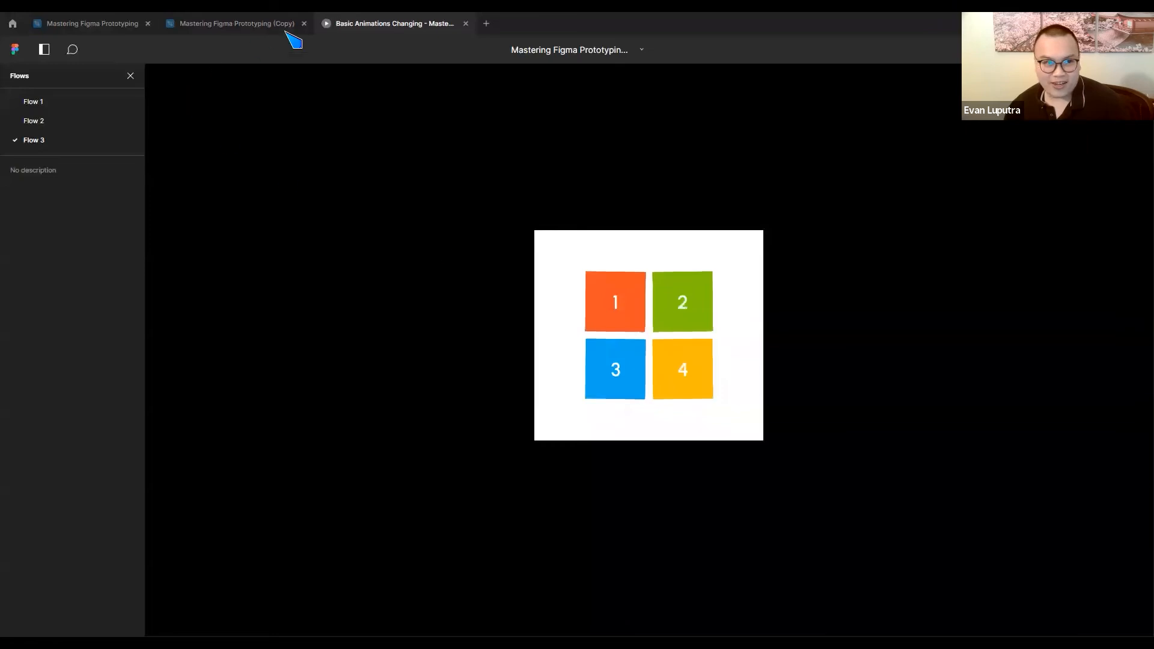
Return to the design file and shift the Rotating Animations component set to line up with the circular movement set above it
{"action": "left_click", "coordinate": [264, 25]}
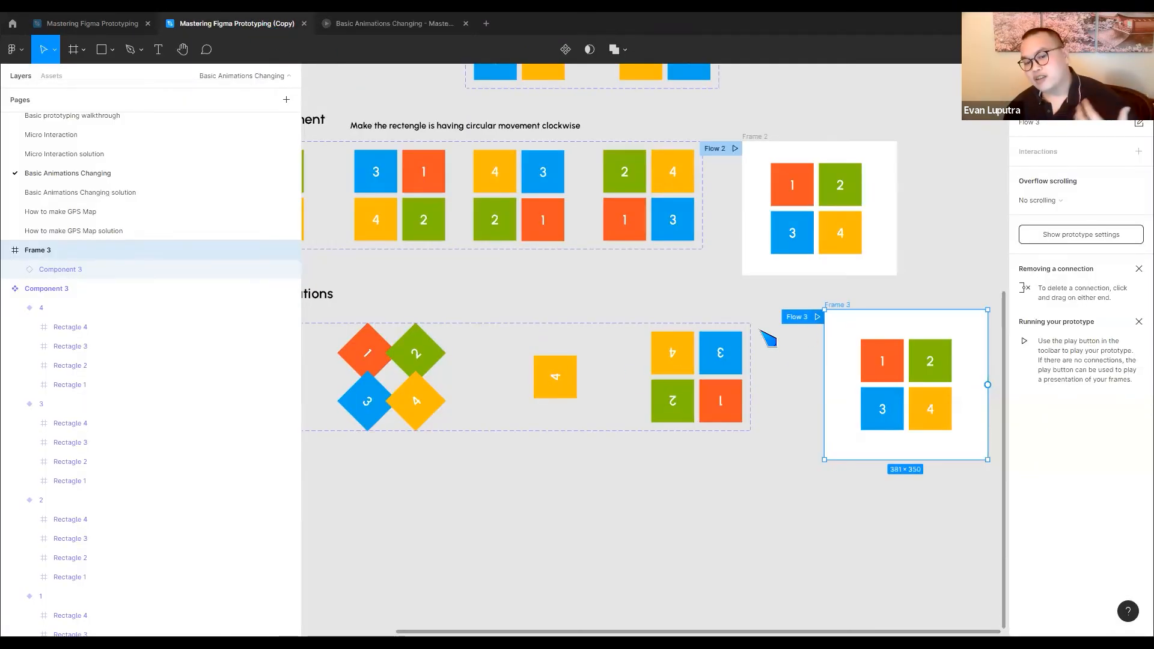
{"action": "scroll", "coordinate": [544, 332], "scroll_direction": "down", "scroll_amount": 5}
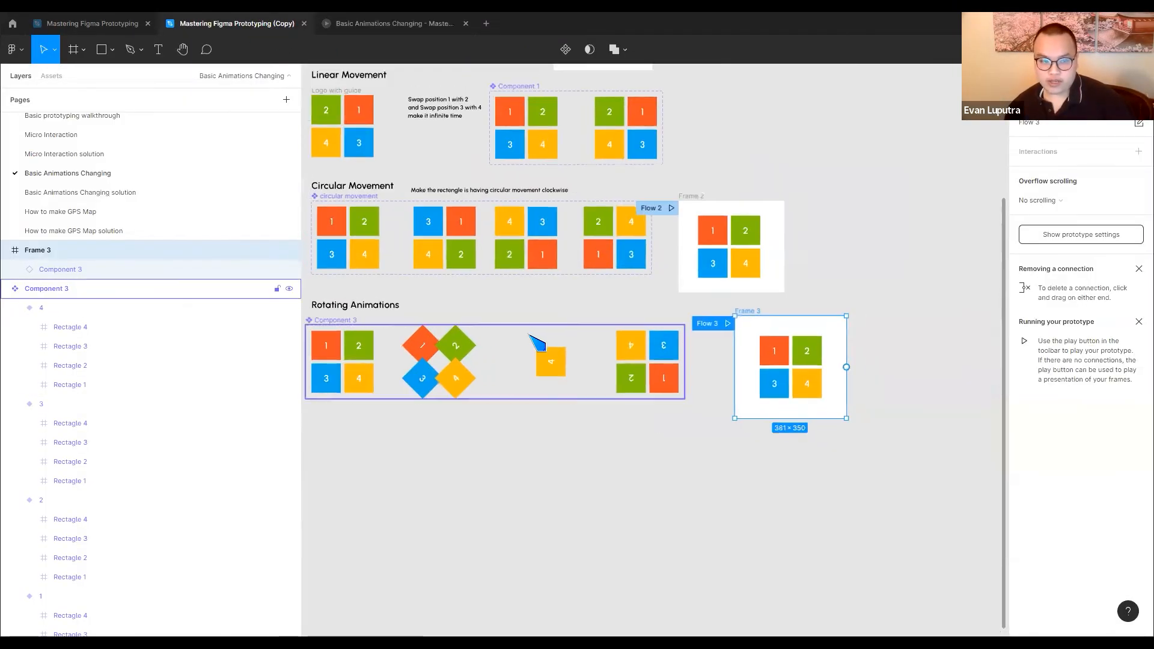
{"action": "left_click", "coordinate": [623, 307]}
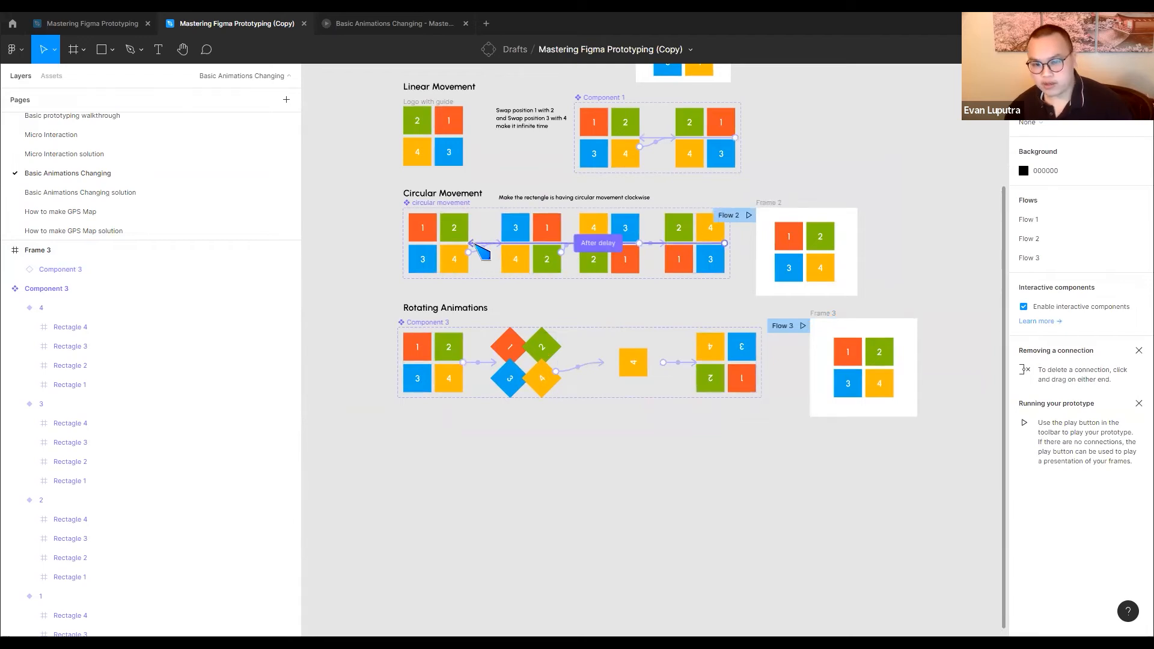
{"action": "left_click", "coordinate": [448, 208]}
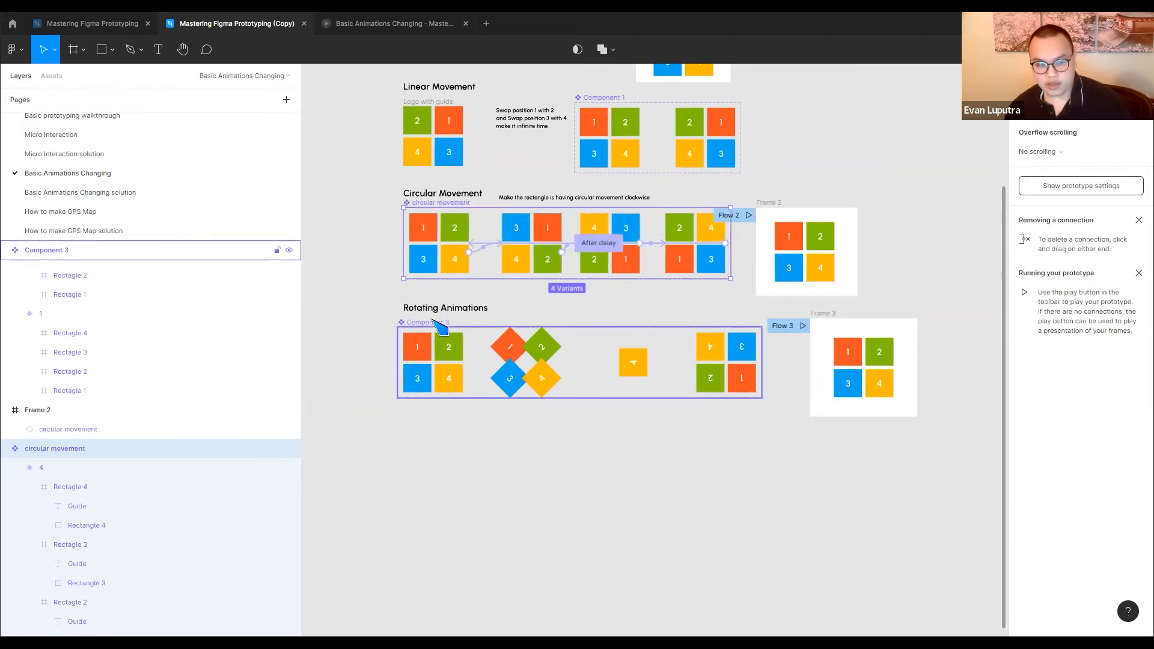
{"action": "left_click_drag", "start_coordinate": [422, 324], "coordinate": [429, 324]}
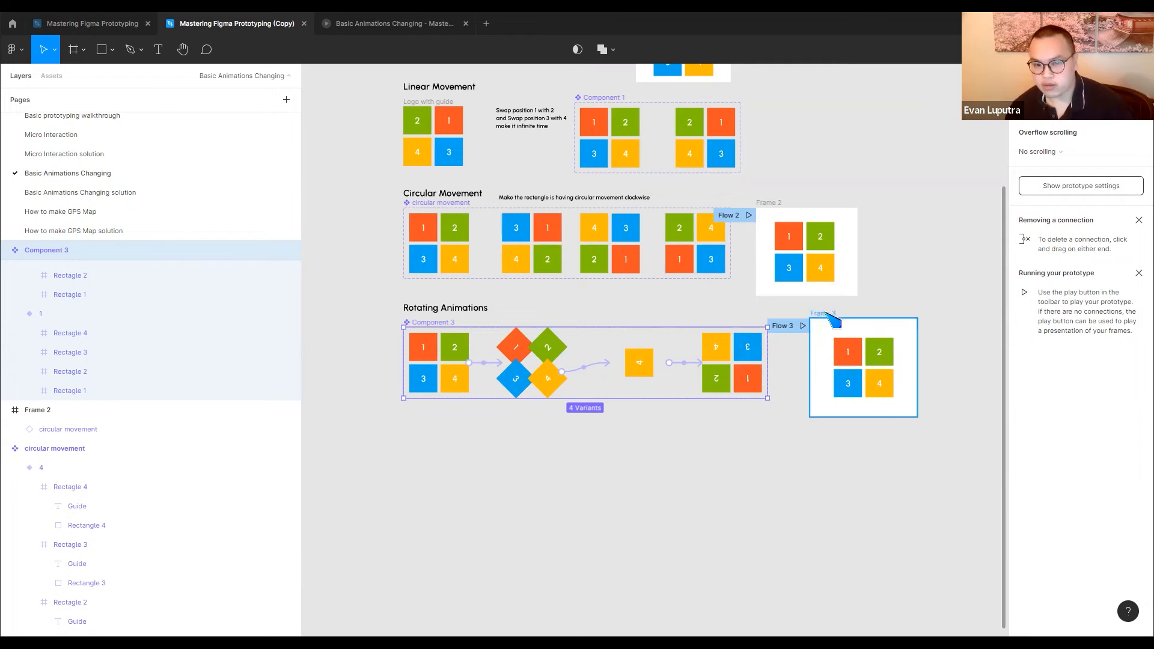
Move Frame 2 away from the circular movement set so that it lines up above Frame 3
{"action": "scroll", "coordinate": [820, 312], "scroll_direction": "right", "scroll_amount": 3}
{"action": "scroll", "coordinate": [820, 312], "scroll_direction": "up", "scroll_amount": 2}
{"action": "left_click_drag", "start_coordinate": [682, 269], "coordinate": [733, 268]}
{"action": "left_click", "coordinate": [665, 317]}
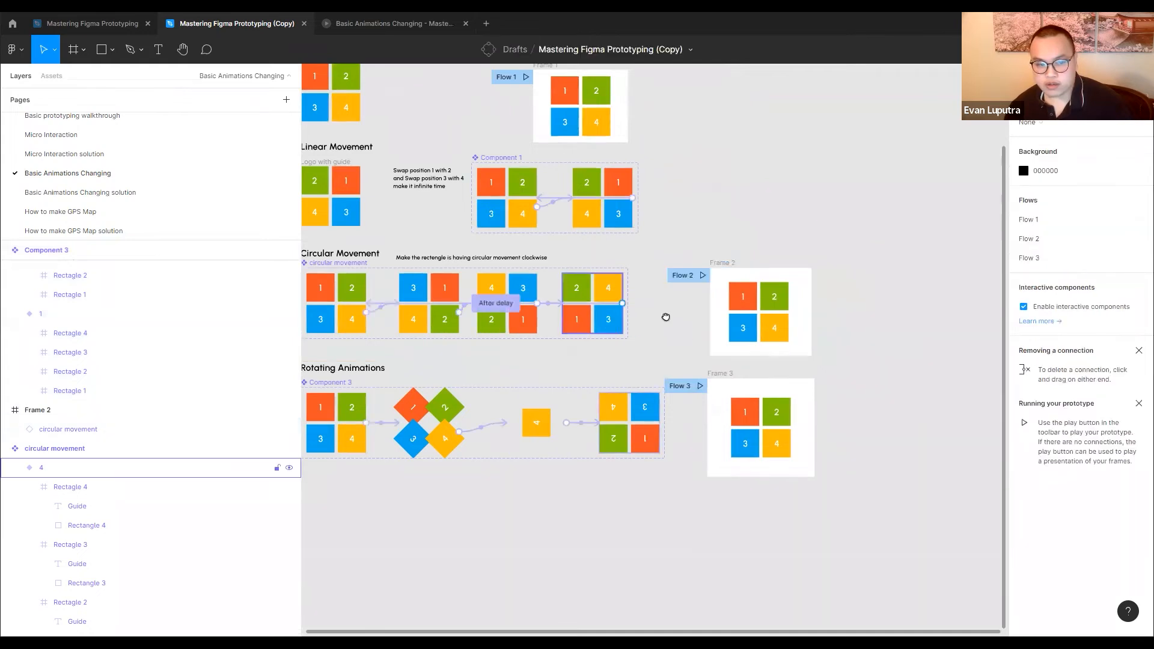
Delete the After delay connection that loops from variant 4 of the circular movement set back to variant 1
{"action": "scroll", "coordinate": [598, 308], "scroll_direction": "left", "scroll_amount": 4}
{"action": "scroll", "coordinate": [512, 309], "scroll_direction": "up", "scroll_amount": 3}
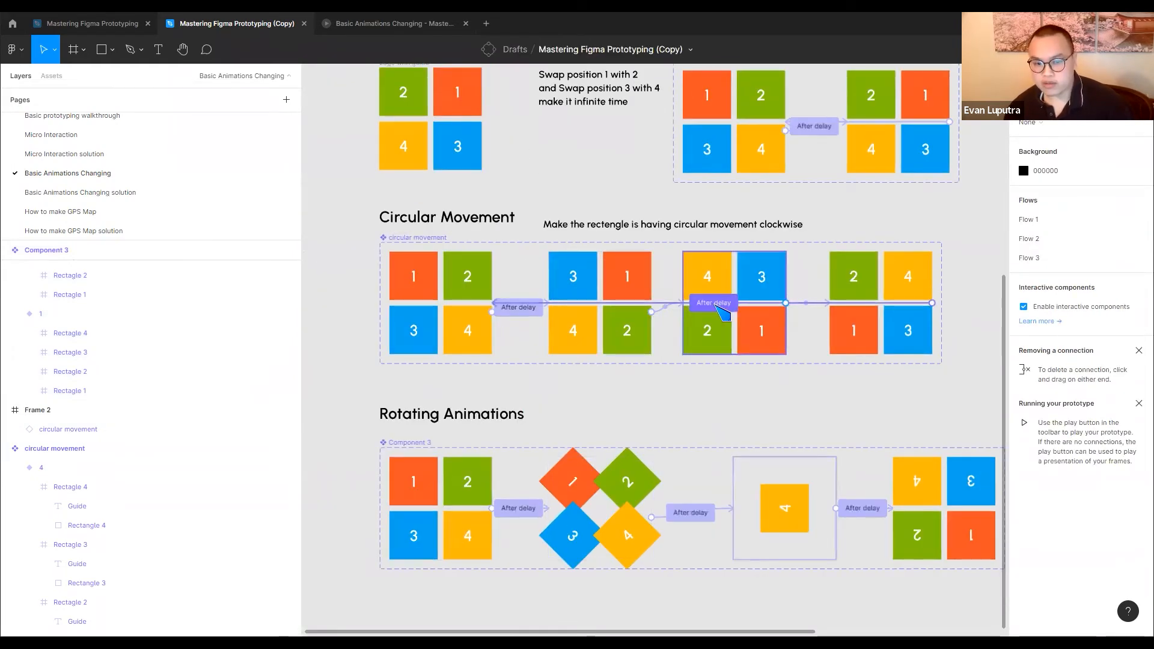
{"action": "left_click", "coordinate": [744, 304]}
{"action": "left_click", "coordinate": [508, 304]}
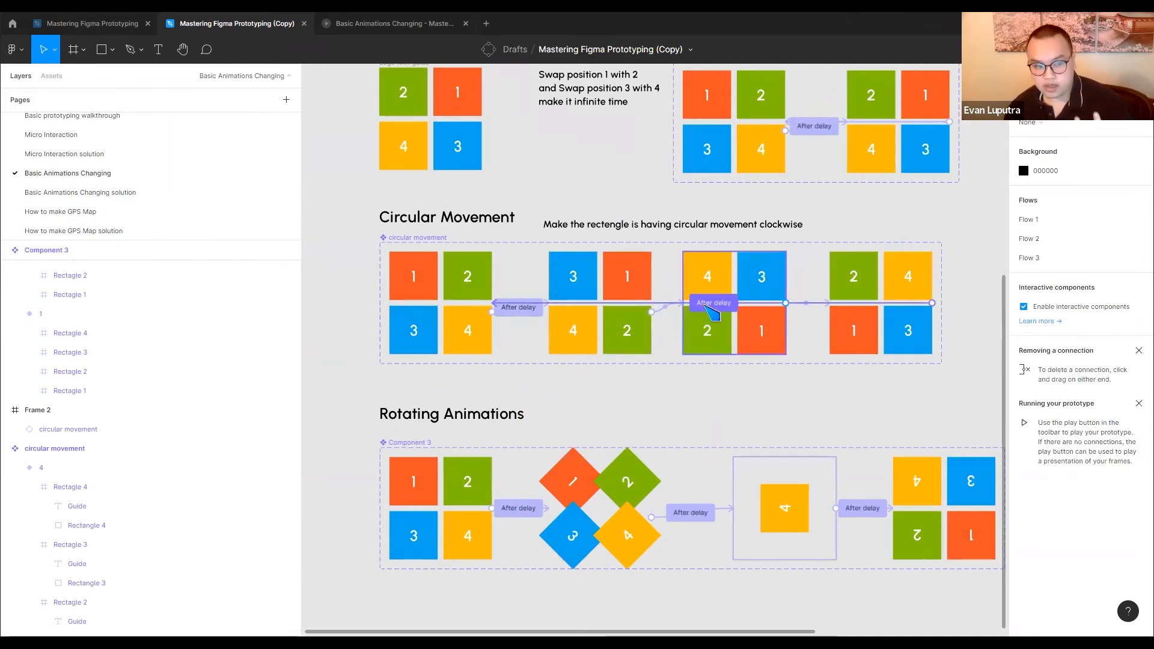
{"action": "left_click", "coordinate": [713, 307]}
{"action": "key", "text": "Delete"}
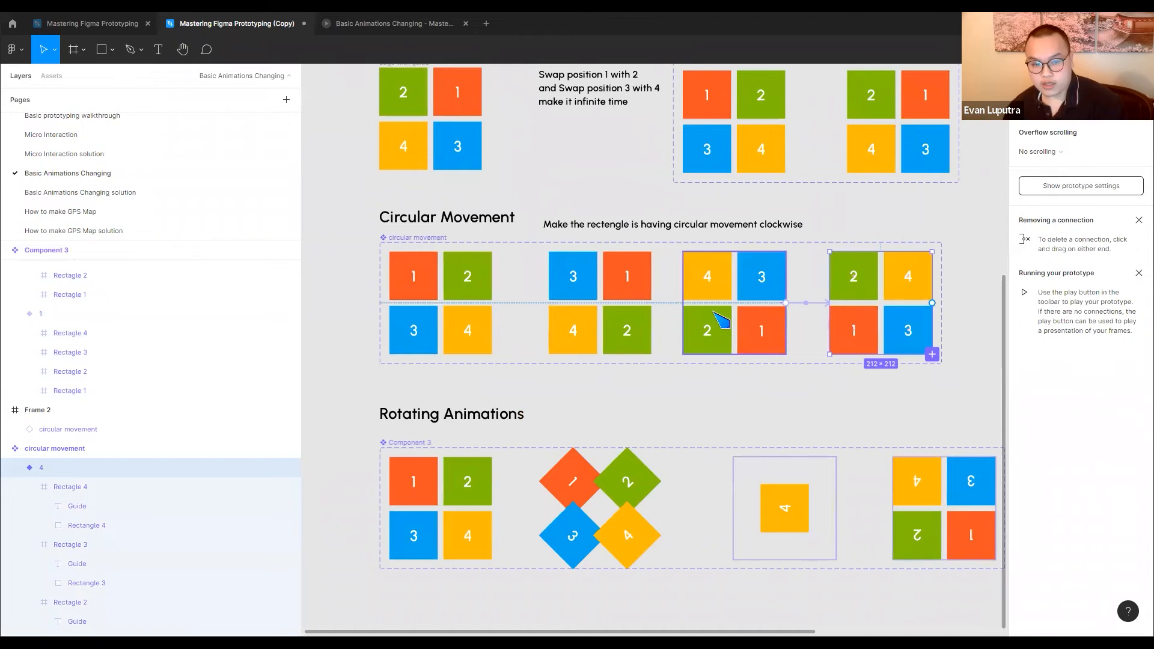
{"action": "left_click_drag", "start_coordinate": [667, 366], "coordinate": [654, 389]}
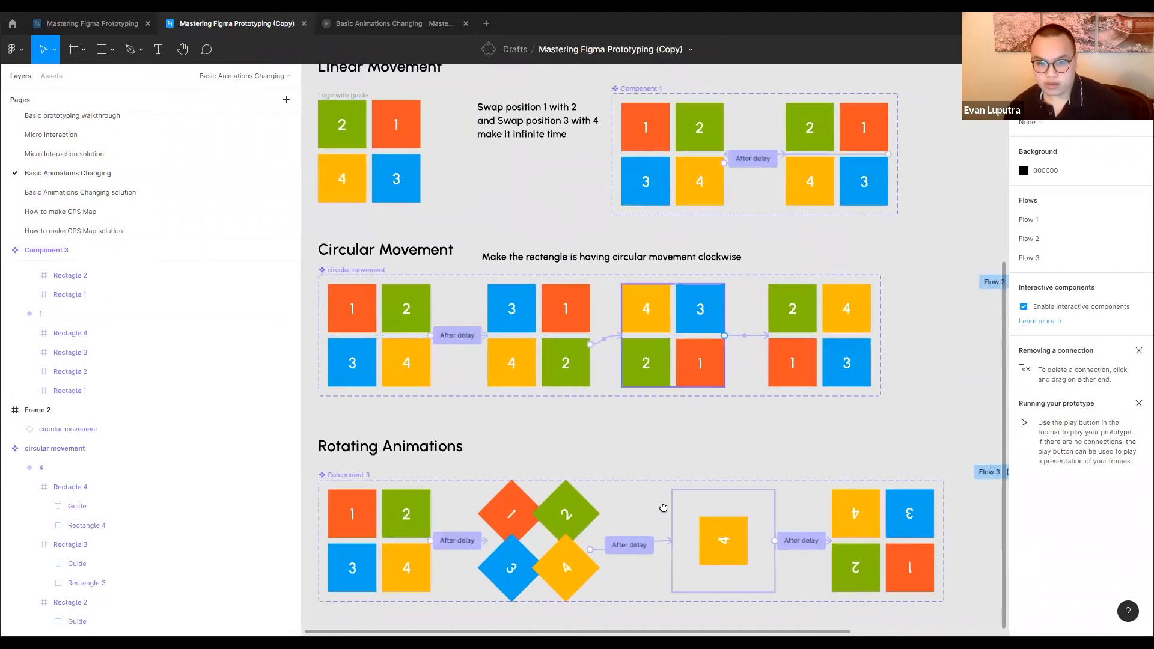
In Component 1, delete the After delay connection that leads from the End variant back to the Start variant
{"action": "scroll", "coordinate": [663, 508], "scroll_direction": "up", "scroll_amount": 2}
{"action": "left_click", "coordinate": [745, 273]}
{"action": "scroll", "coordinate": [771, 290], "scroll_direction": "up", "scroll_amount": 5}
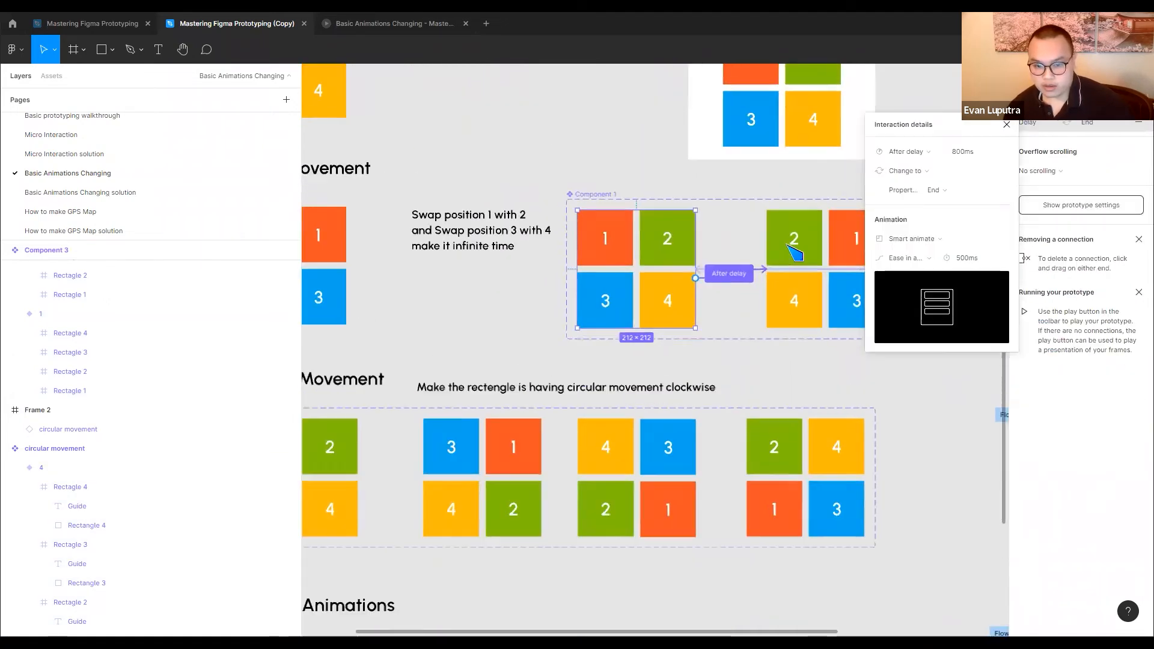
{"action": "left_click", "coordinate": [709, 295]}
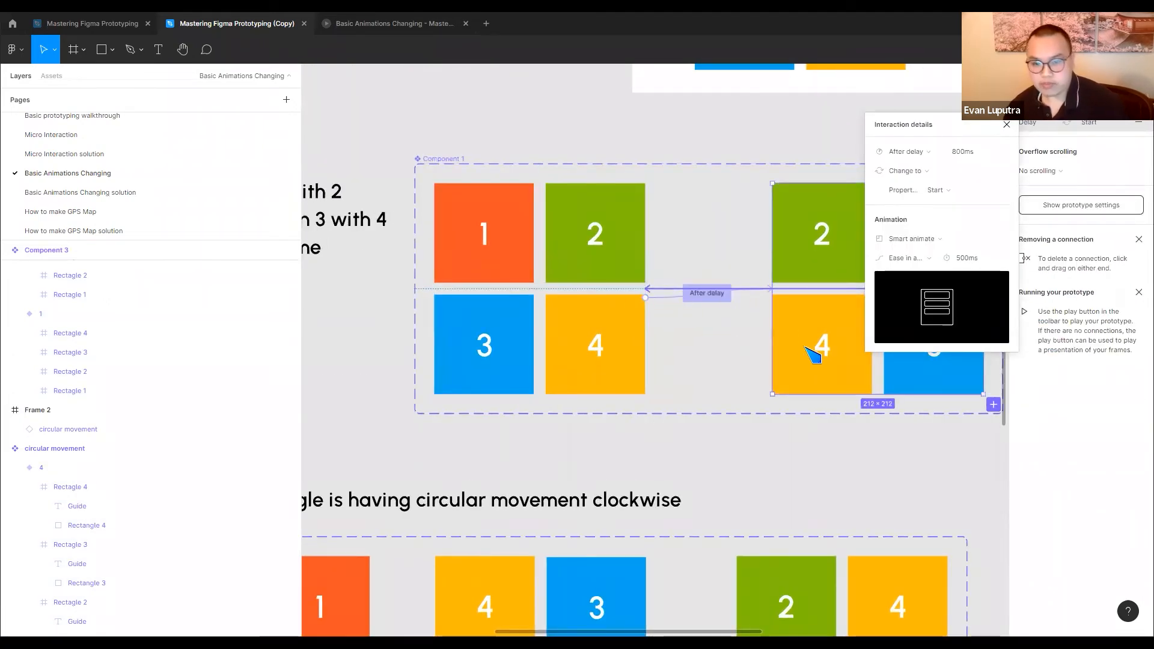
{"action": "key", "text": "Delete"}
{"action": "scroll", "coordinate": [709, 342], "scroll_direction": "down", "scroll_amount": 4}
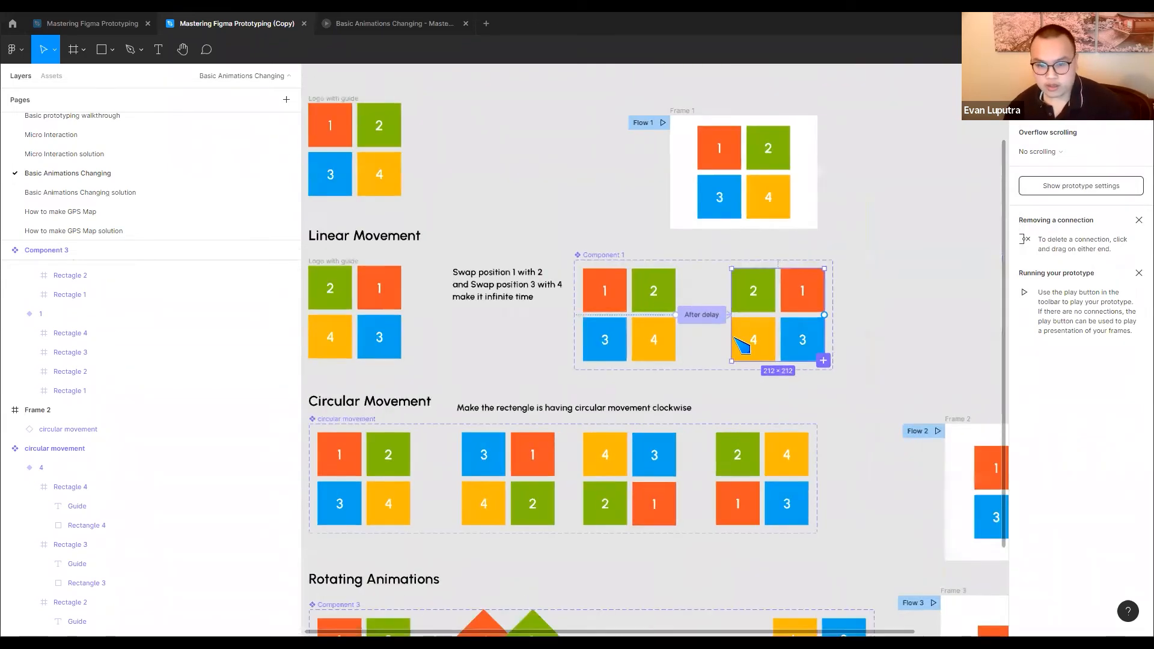
Draw a wide frame of about 1169 × 563 on the empty canvas beside Frames 2 and 3
{"action": "scroll", "coordinate": [568, 241], "scroll_direction": "down", "scroll_amount": 1}
{"action": "scroll", "coordinate": [619, 247], "scroll_direction": "down", "scroll_amount": 3}
{"action": "scroll", "coordinate": [619, 247], "scroll_direction": "right", "scroll_amount": 4}
{"action": "left_click", "coordinate": [74, 49]}
{"action": "left_click", "coordinate": [84, 51]}
{"action": "left_click", "coordinate": [99, 85]}
{"action": "left_click_drag", "start_coordinate": [850, 181], "coordinate": [986, 382]}
{"action": "scroll", "coordinate": [699, 319], "scroll_direction": "down", "scroll_amount": 8}
{"action": "scroll", "coordinate": [855, 341], "scroll_direction": "up", "scroll_amount": 5}
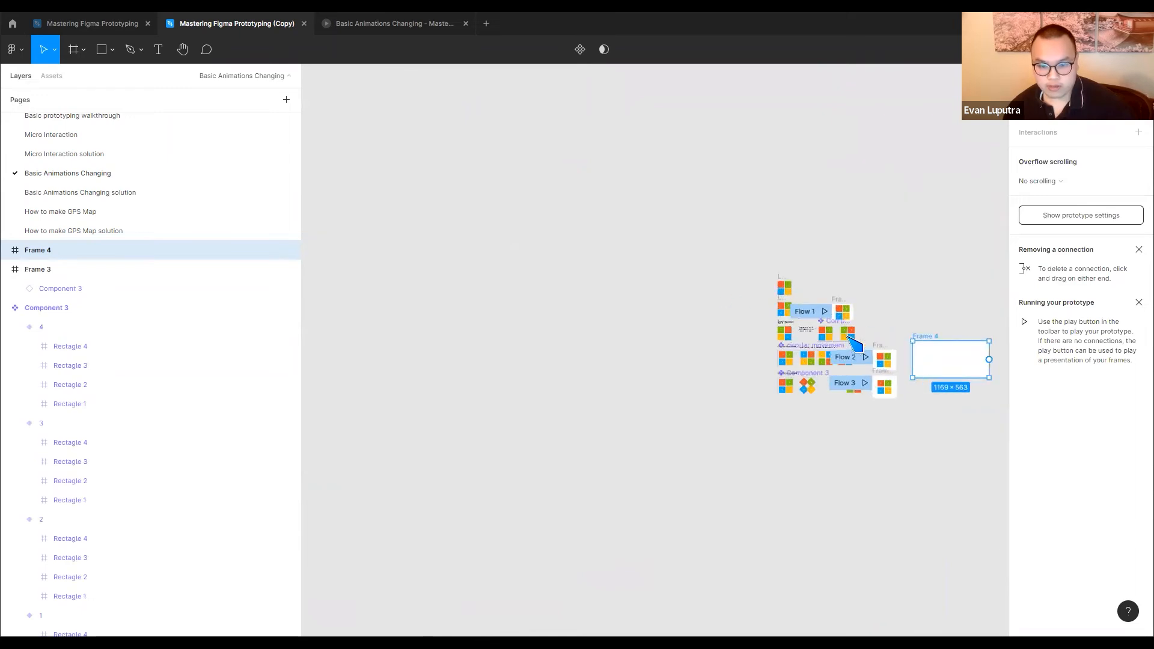
Place instances of the first variants of Component 1, circular movement and Component 3 side by side in Frame 4
{"action": "scroll", "coordinate": [903, 348], "scroll_direction": "up", "scroll_amount": 4}
{"action": "left_click_drag", "start_coordinate": [901, 348], "coordinate": [637, 231]}
{"action": "left_click_drag", "start_coordinate": [521, 231], "coordinate": [799, 282]}
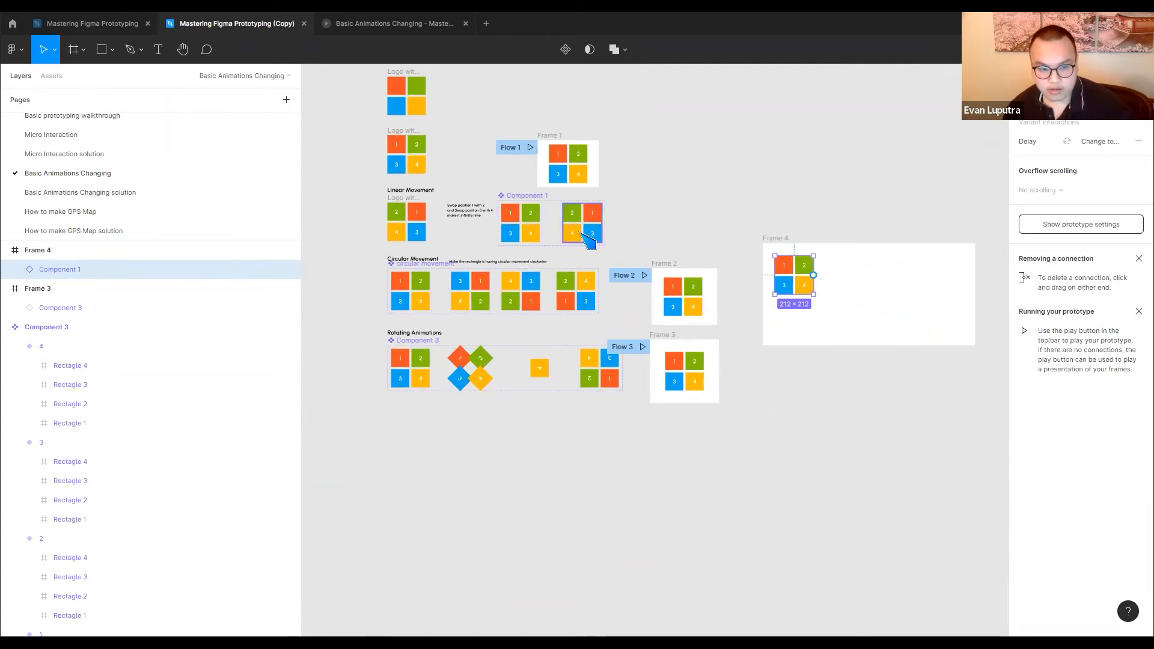
{"action": "scroll", "coordinate": [593, 225], "scroll_direction": "up", "scroll_amount": 3}
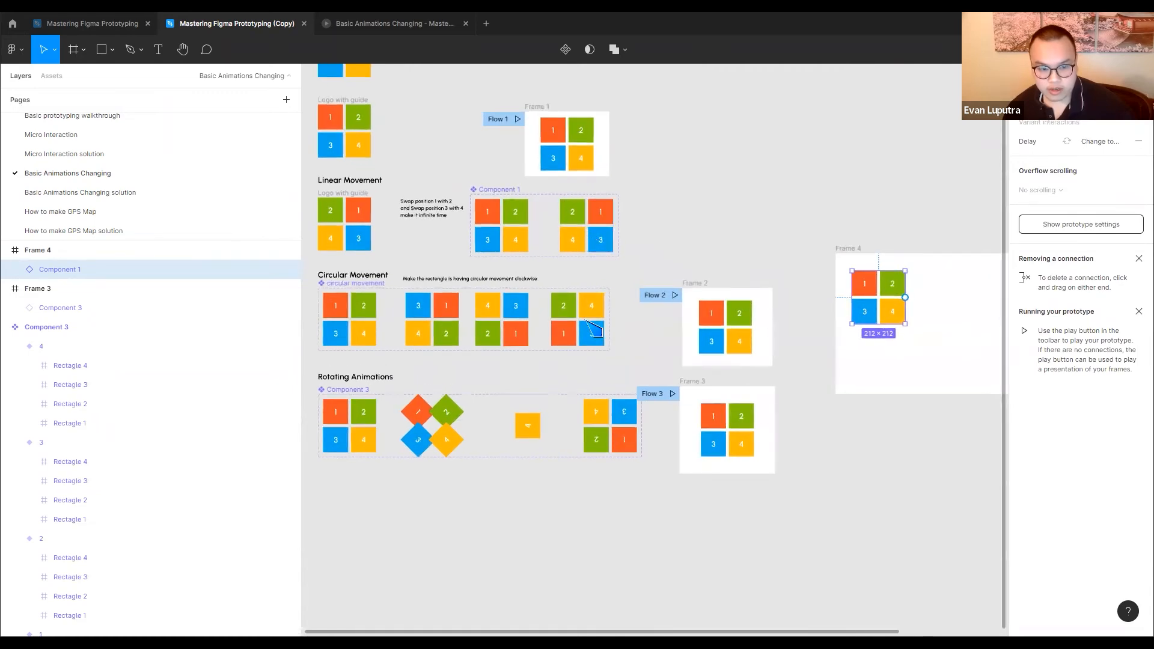
{"action": "left_click_drag", "start_coordinate": [361, 316], "coordinate": [960, 294]}
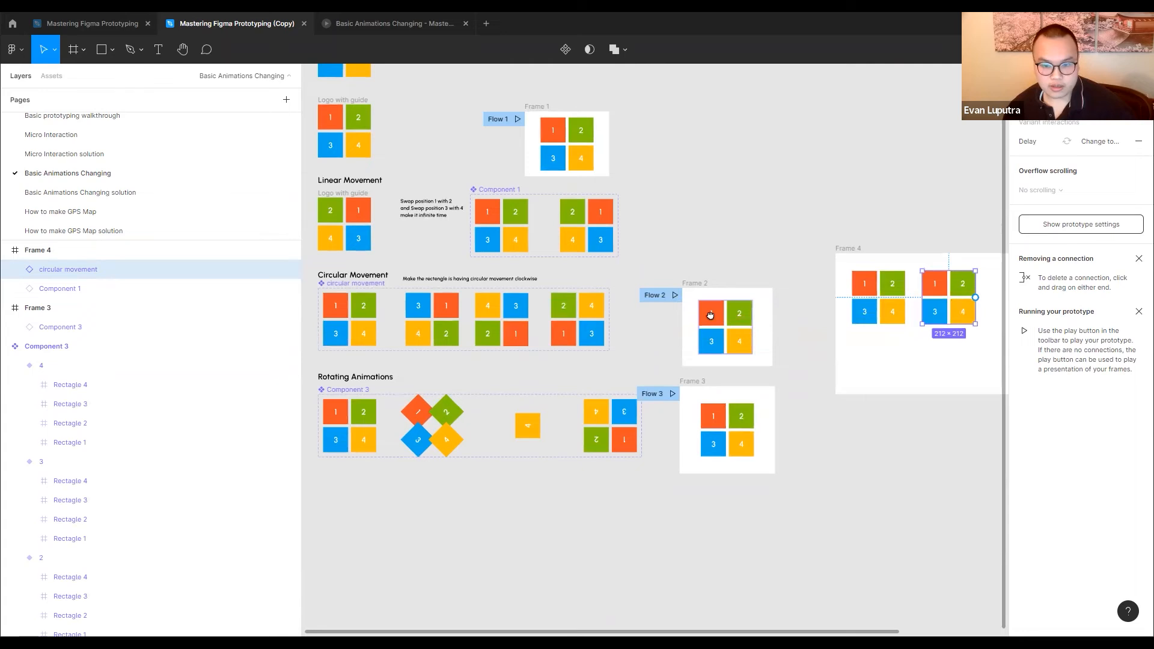
{"action": "scroll", "coordinate": [710, 315], "scroll_direction": "down", "scroll_amount": 4}
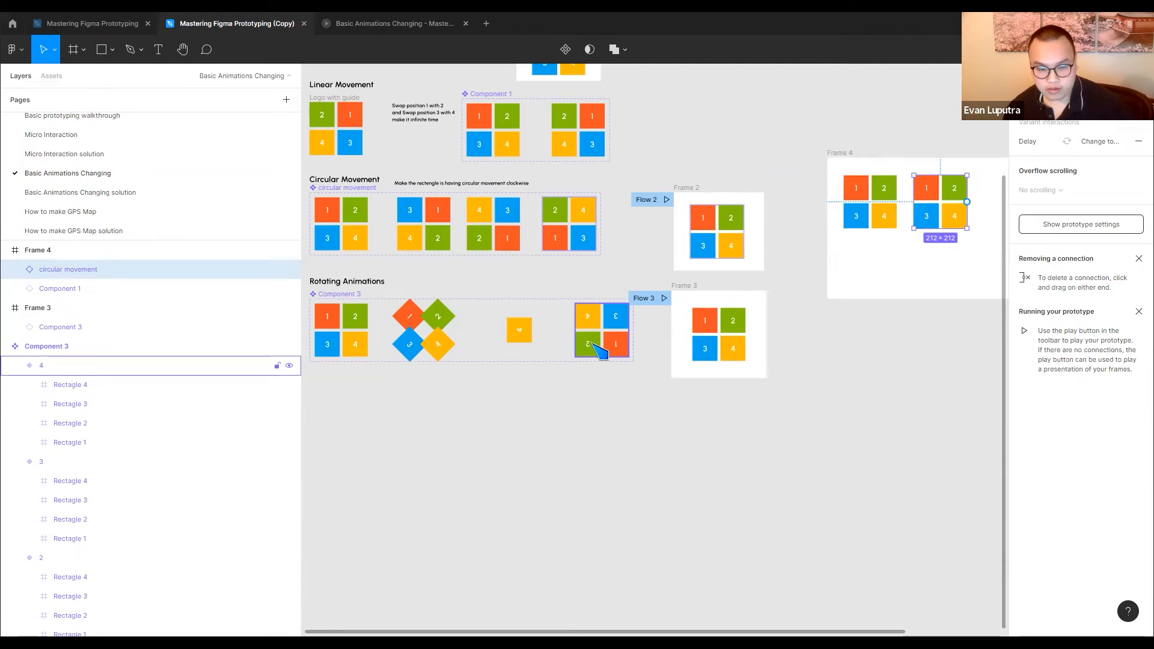
{"action": "scroll", "coordinate": [601, 339], "scroll_direction": "down", "scroll_amount": 1}
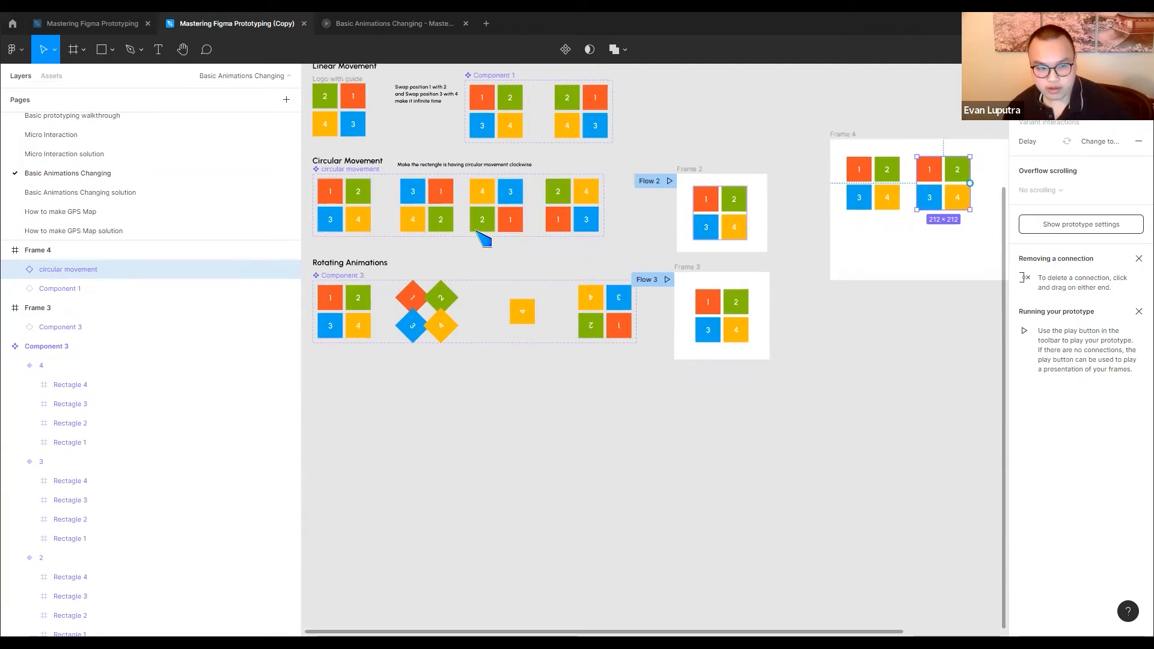
{"action": "left_click_drag", "start_coordinate": [372, 320], "coordinate": [785, 220]}
{"action": "left_click", "coordinate": [760, 241]}
Try to connect the Component 1 instance to the circular movement instance inside Frame 4, then delete that connection
{"action": "left_click", "coordinate": [611, 211]}
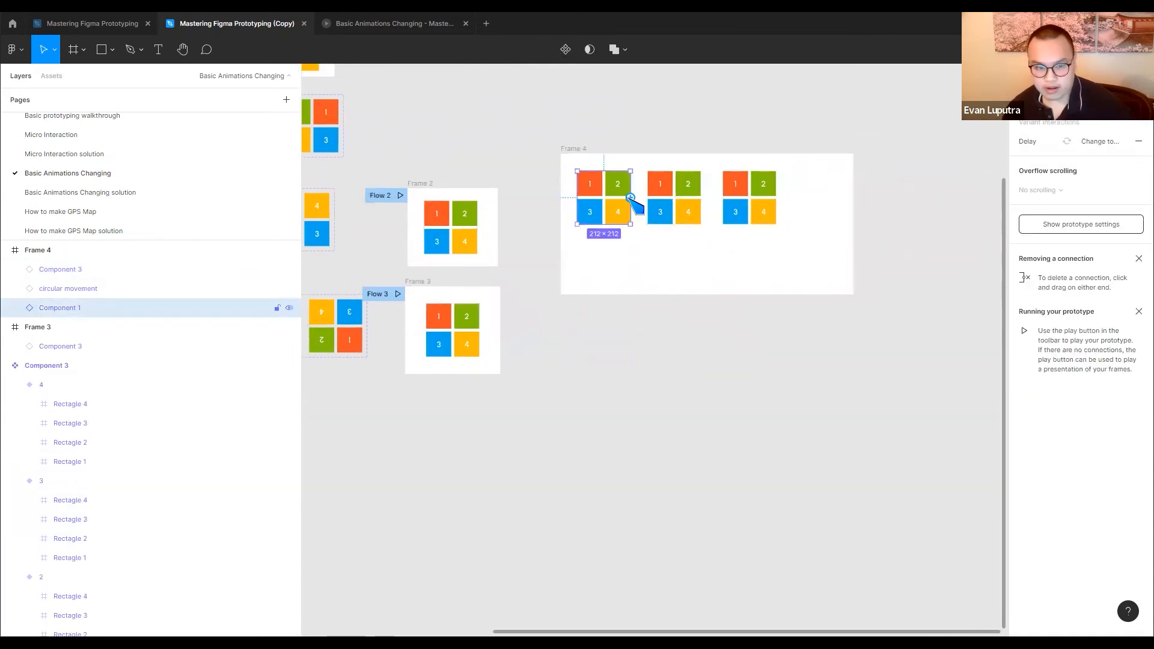
{"action": "left_click_drag", "start_coordinate": [661, 207], "coordinate": [664, 207]}
{"action": "left_click", "coordinate": [911, 154]}
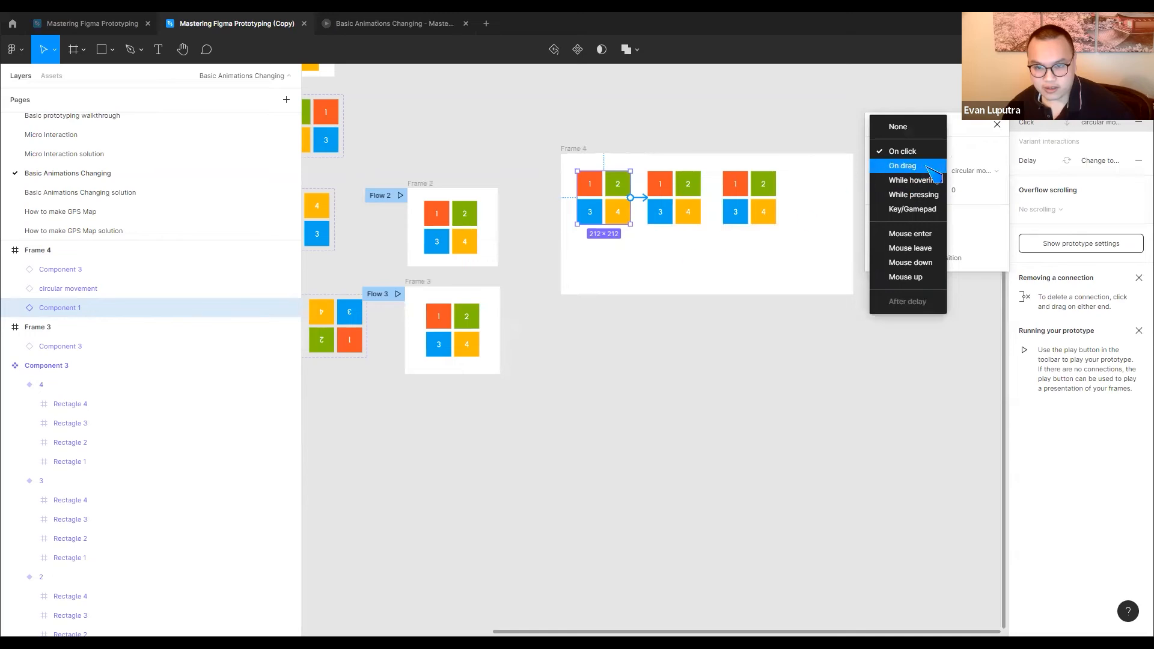
{"action": "left_click", "coordinate": [648, 230]}
{"action": "scroll", "coordinate": [647, 231], "scroll_direction": "up", "scroll_amount": 3}
{"action": "left_click", "coordinate": [648, 230]}
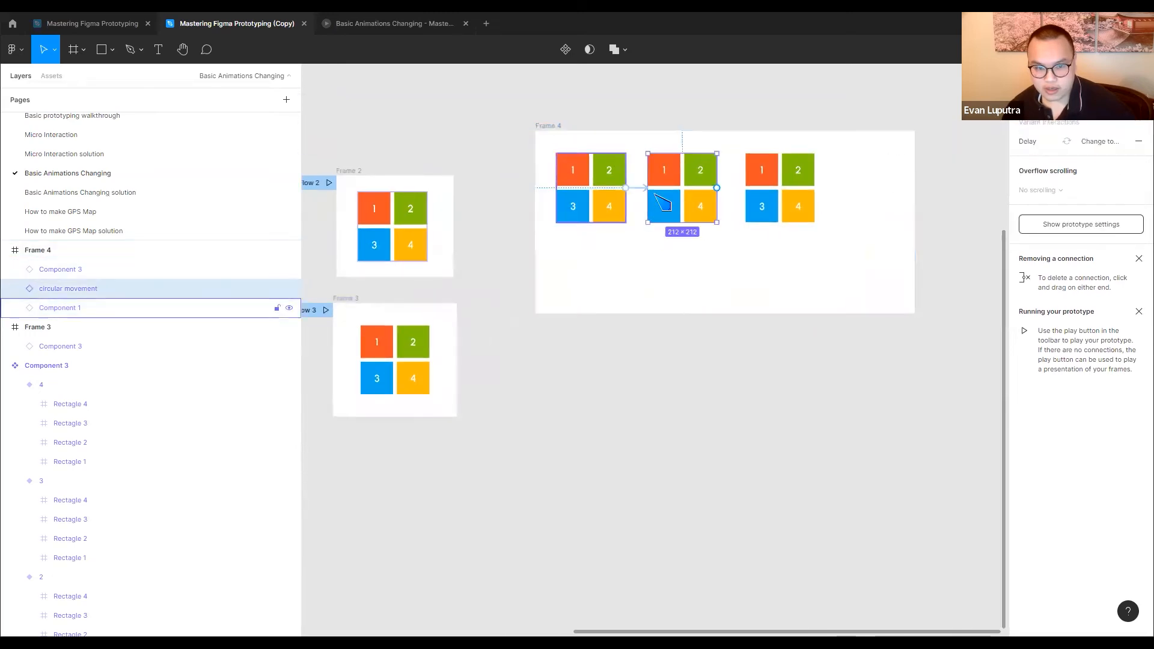
{"action": "scroll", "coordinate": [670, 183], "scroll_direction": "up", "scroll_amount": 2}
{"action": "left_click", "coordinate": [636, 188]}
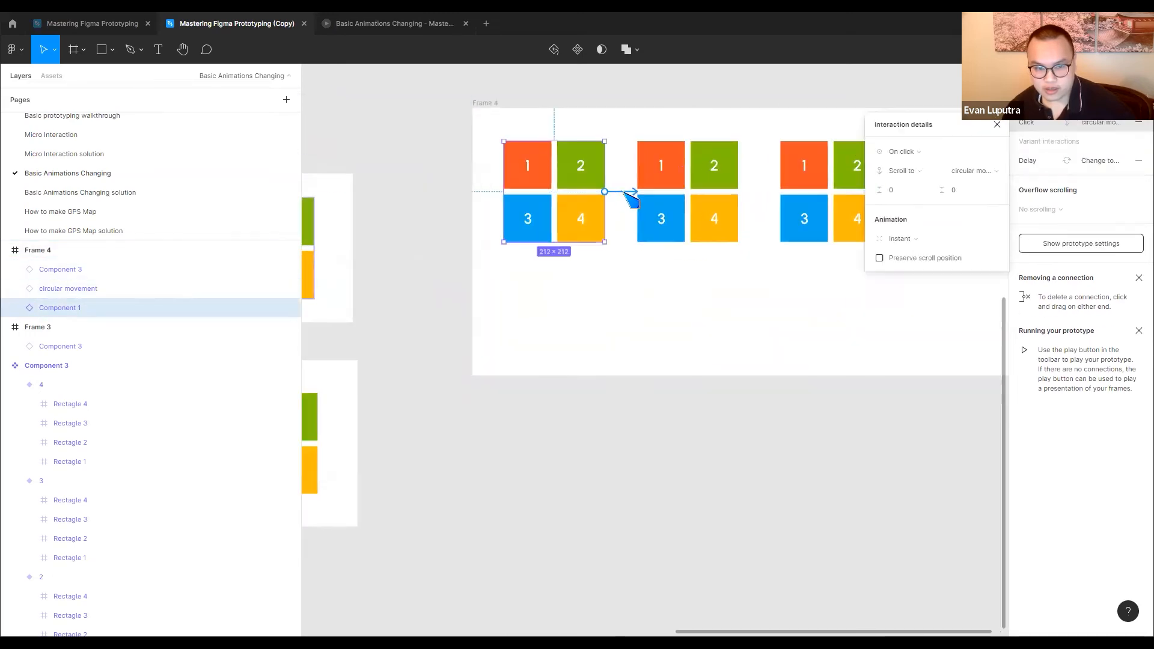
{"action": "left_click", "coordinate": [914, 154]}
{"action": "left_click", "coordinate": [693, 292]}
{"action": "left_click", "coordinate": [626, 238]}
{"action": "left_click", "coordinate": [626, 192]}
{"action": "key", "text": "Delete"}
Move the three instances out of Frame 4 onto the canvas below it and delete the empty frame
{"action": "left_click", "coordinate": [629, 249]}
{"action": "left_click", "coordinate": [589, 216]}
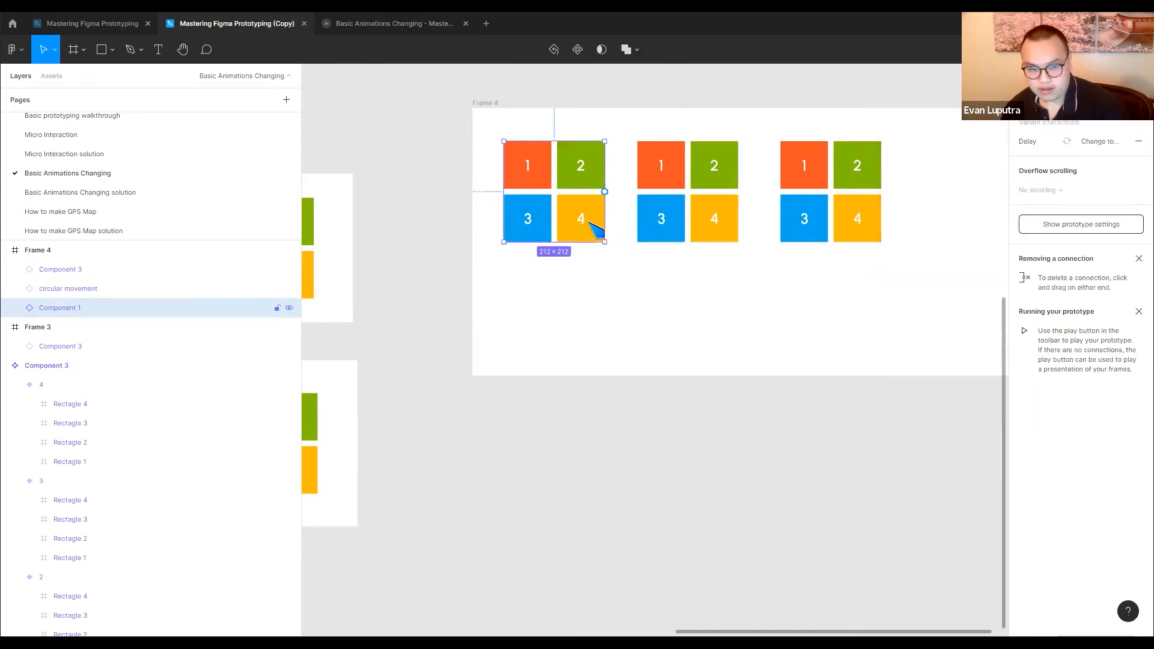
{"action": "left_click", "coordinate": [685, 210], "text": "shift"}
{"action": "left_click", "coordinate": [837, 219], "text": "shift"}
{"action": "left_click_drag", "start_coordinate": [837, 219], "coordinate": [827, 491]}
{"action": "left_click", "coordinate": [492, 105]}
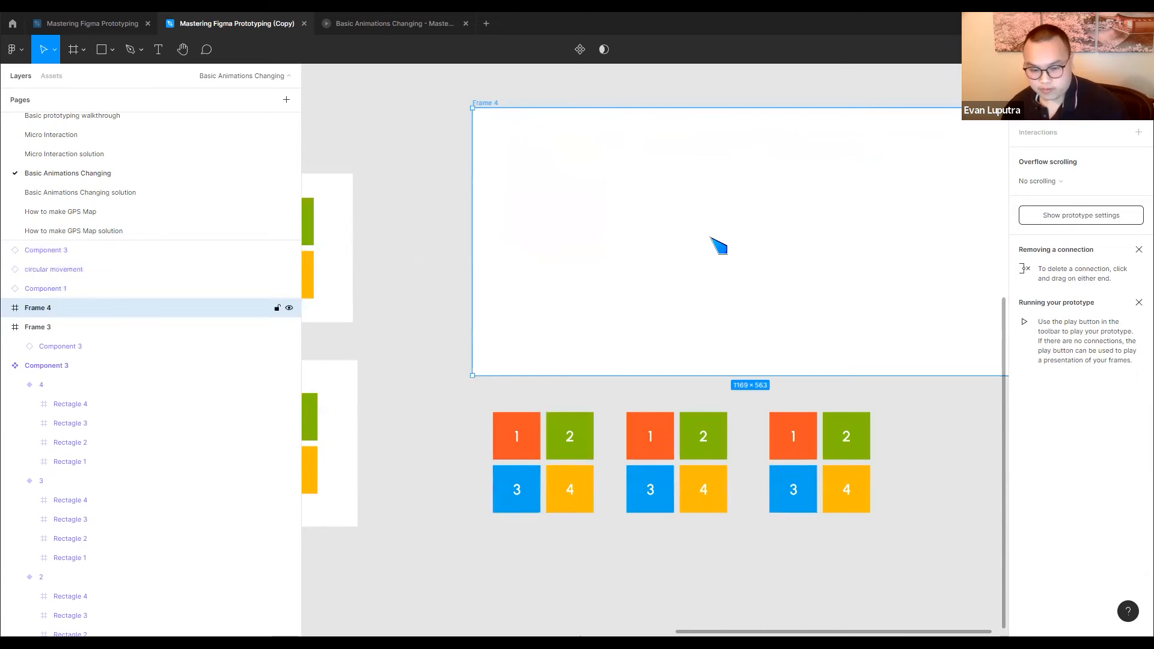
{"action": "key", "text": "Delete"}
Connect the Component 1 instance to the circular movement instance with an After delay trigger
{"action": "scroll", "coordinate": [710, 237], "scroll_direction": "down", "scroll_amount": 2}
{"action": "left_click", "coordinate": [594, 345]}
{"action": "left_click_drag", "start_coordinate": [615, 351], "coordinate": [690, 355]}
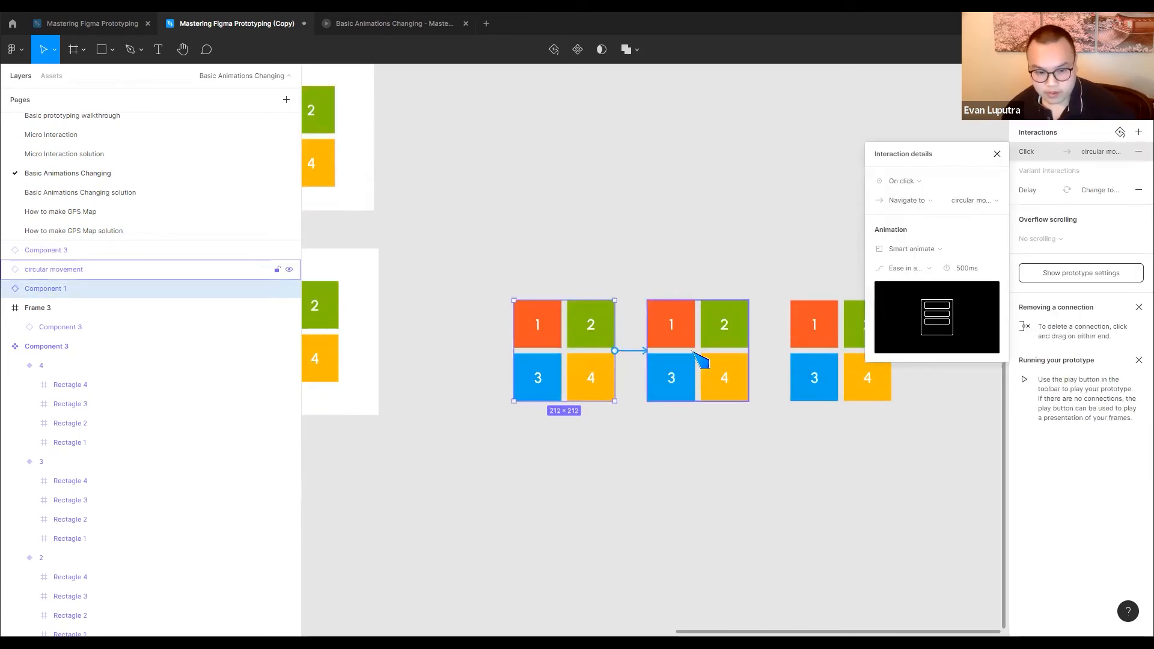
{"action": "left_click", "coordinate": [898, 180]}
{"action": "left_click", "coordinate": [926, 335]}
Connect the circular movement instance to the Component 3 instance with an After delay trigger
{"action": "left_click", "coordinate": [711, 325]}
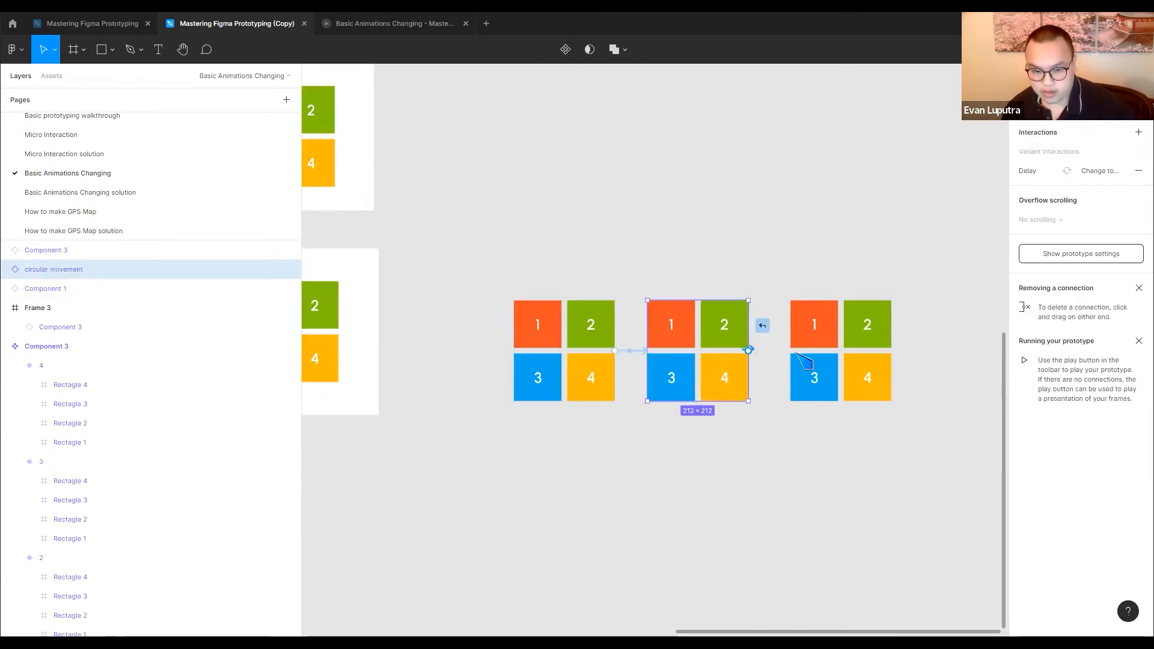
{"action": "left_click_drag", "start_coordinate": [805, 361], "coordinate": [805, 359]}
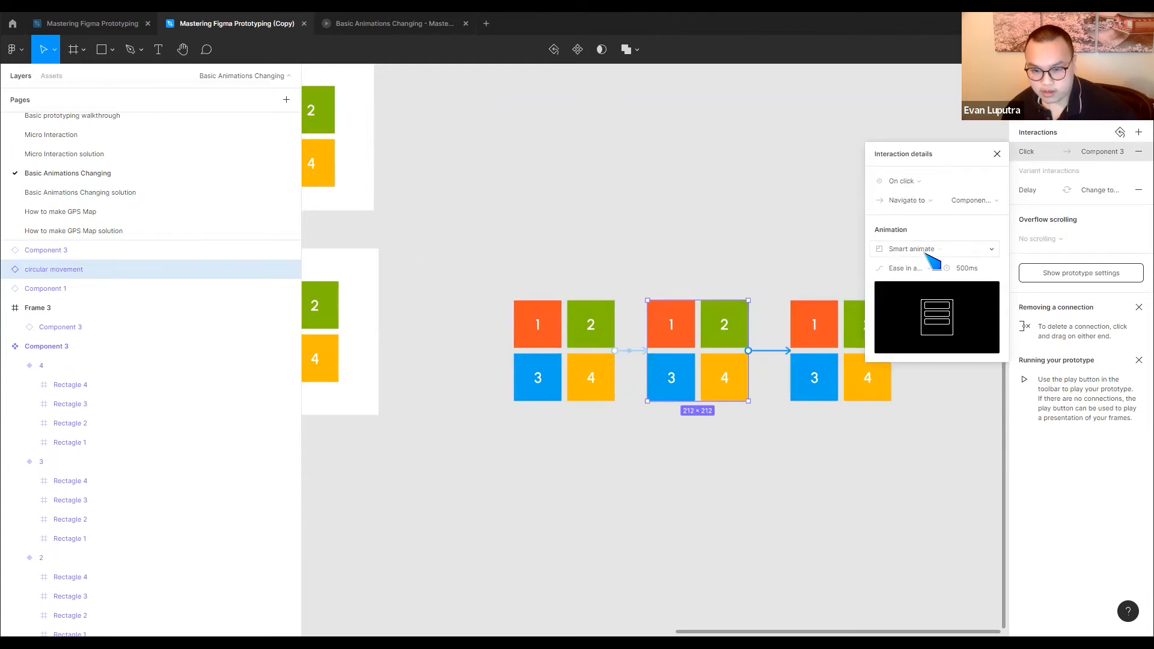
{"action": "left_click", "coordinate": [918, 181]}
{"action": "left_click", "coordinate": [901, 330]}
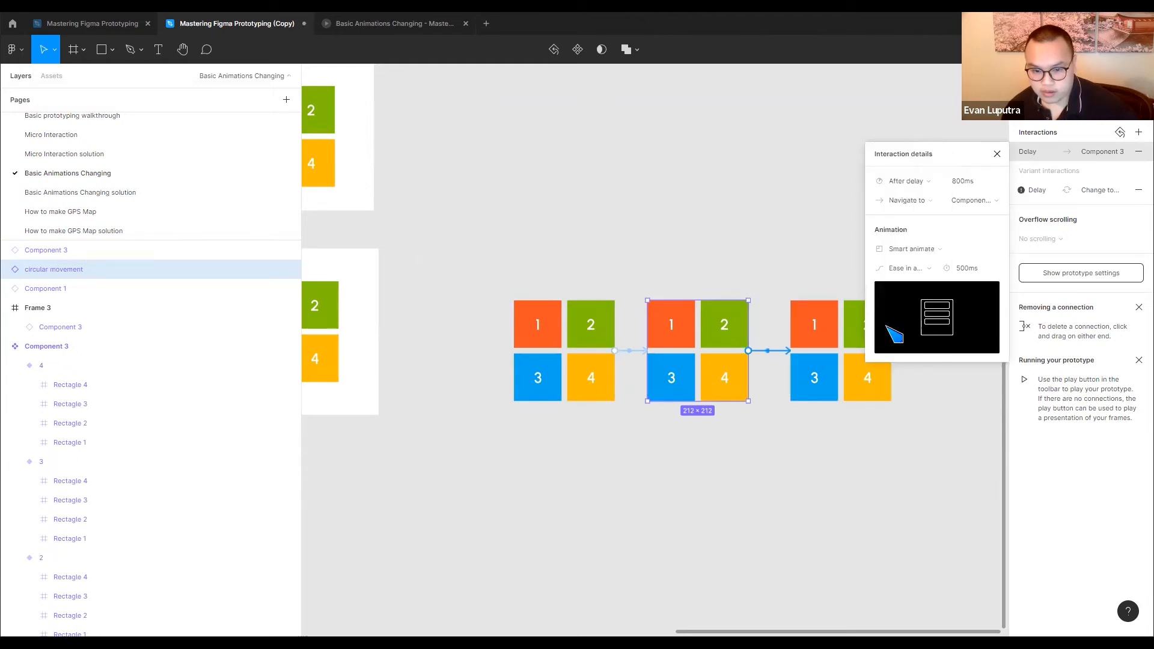
Change the animation of both connections between the three instances from Smart animate to Instant
{"action": "left_click", "coordinate": [630, 262]}
{"action": "left_click", "coordinate": [631, 351]}
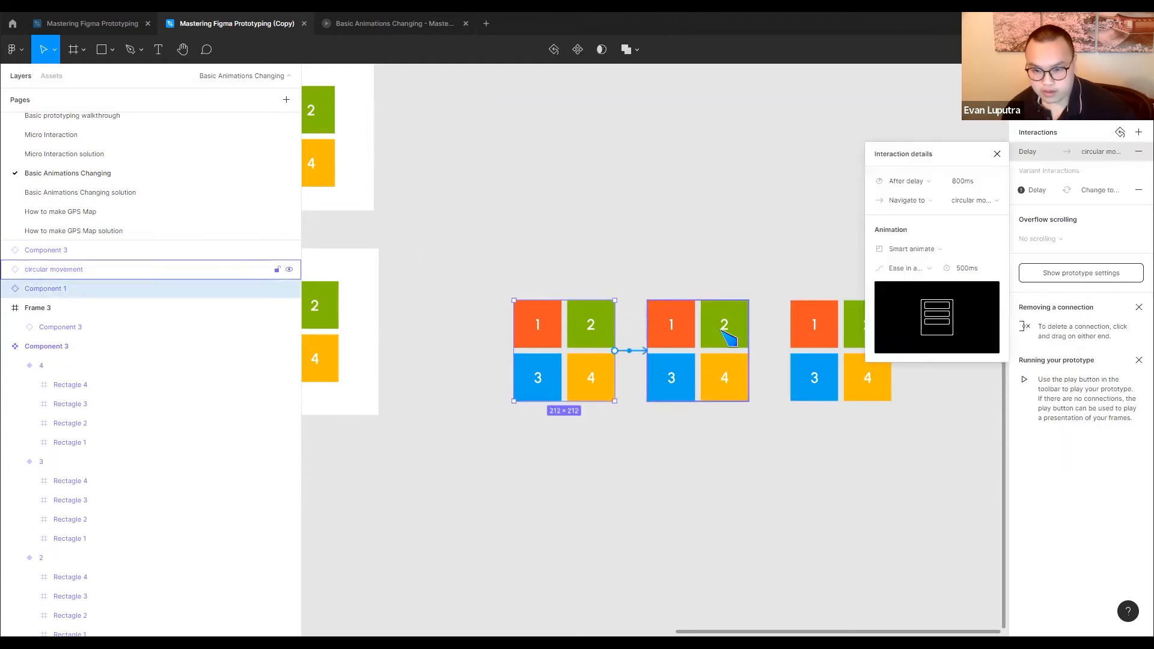
{"action": "left_click", "coordinate": [930, 250]}
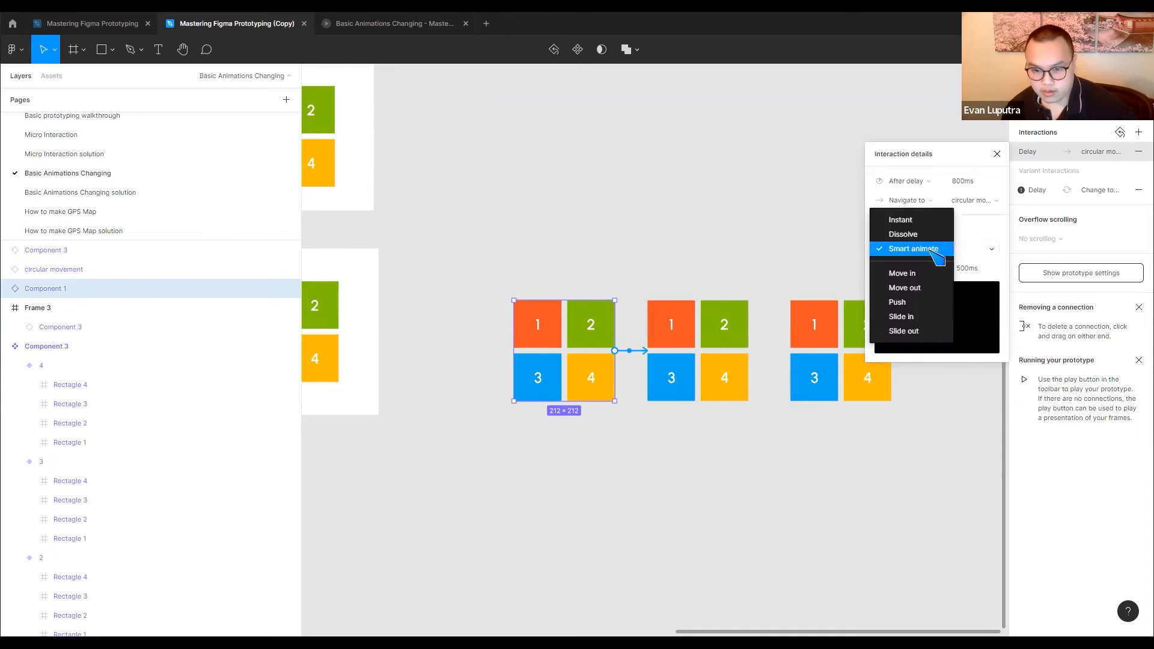
{"action": "left_click", "coordinate": [929, 218]}
{"action": "left_click", "coordinate": [780, 355]}
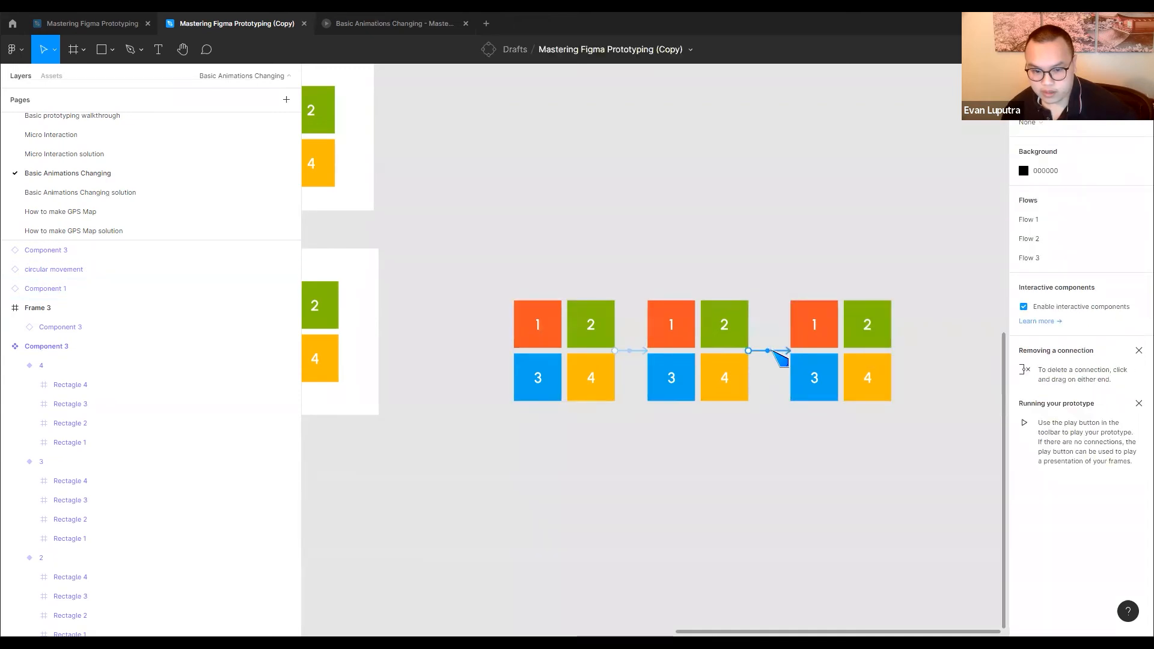
{"action": "left_click", "coordinate": [776, 351]}
{"action": "left_click", "coordinate": [907, 249]}
{"action": "left_click", "coordinate": [912, 221]}
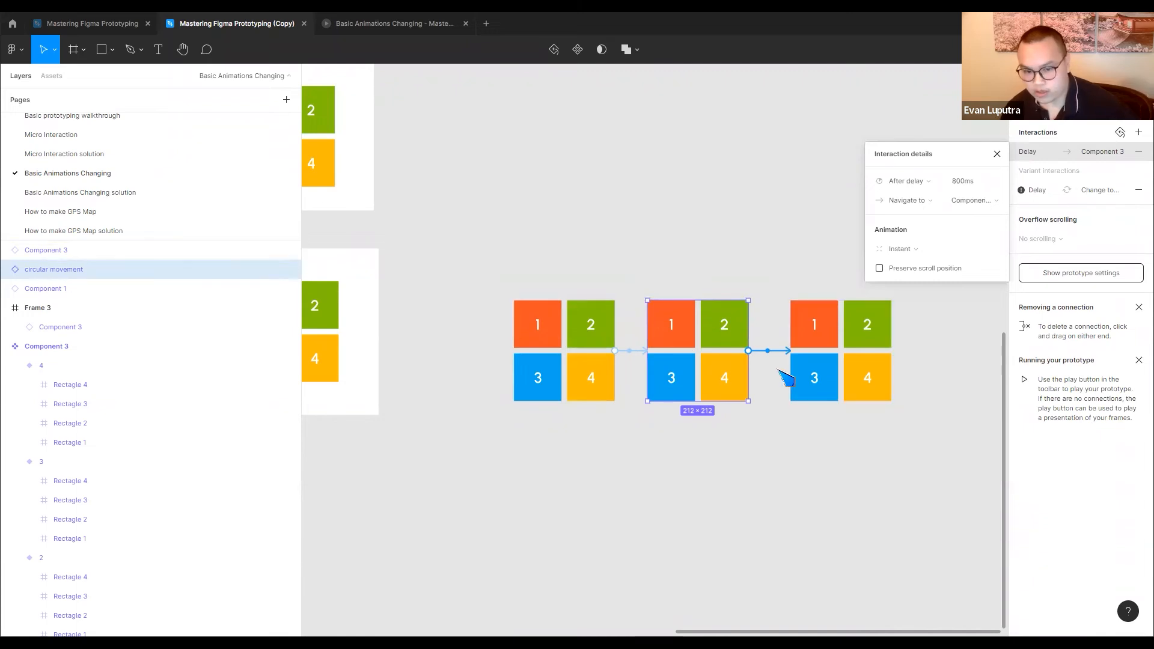
Draw a new wide frame on the canvas directly above the three linked instances
{"action": "left_click_drag", "start_coordinate": [489, 265], "coordinate": [928, 452]}
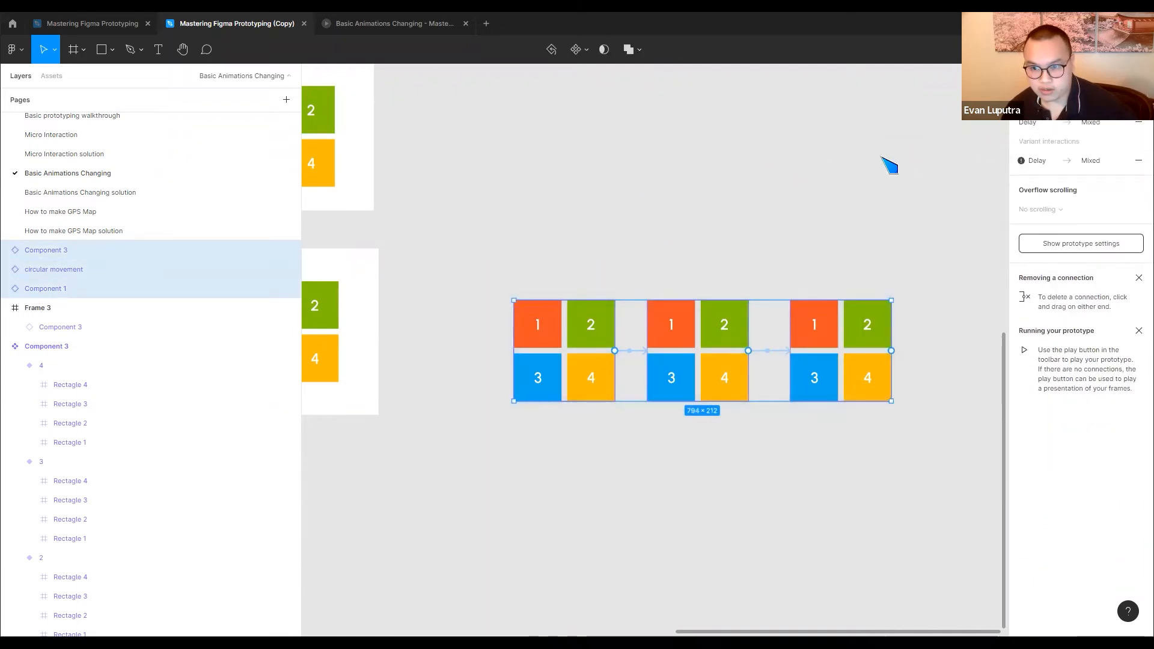
{"action": "left_click", "coordinate": [890, 166]}
{"action": "left_click", "coordinate": [83, 49]}
{"action": "left_click", "coordinate": [68, 78]}
{"action": "mouse_move", "coordinate": [508, 96]}
{"action": "left_mouse_down"}
{"action": "mouse_move", "coordinate": [752, 204]}
{"action": "mouse_move", "coordinate": [955, 272]}
{"action": "left_mouse_up"}
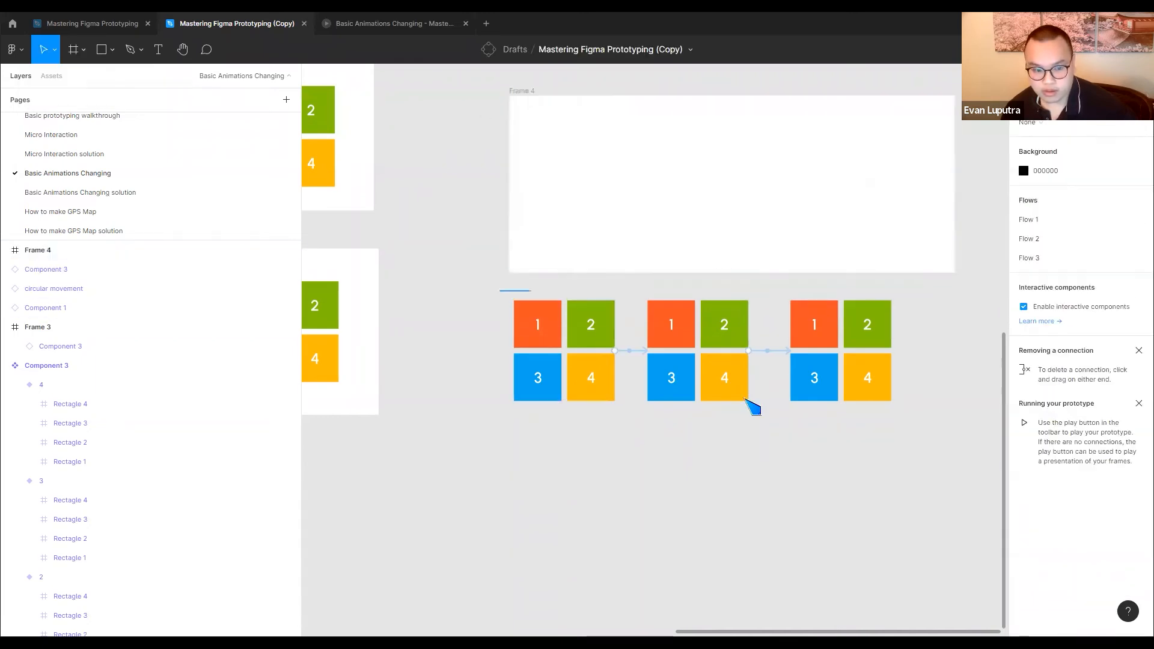
Move the three linked tile instances together into the wide Frame 4
{"action": "left_click_drag", "start_coordinate": [745, 399], "coordinate": [941, 469]}
{"action": "left_click_drag", "start_coordinate": [774, 355], "coordinate": [799, 187]}
{"action": "left_click", "coordinate": [804, 257]}
Add a flow starting point to Frame 4 and play its prototype
{"action": "left_click", "coordinate": [468, 93]}
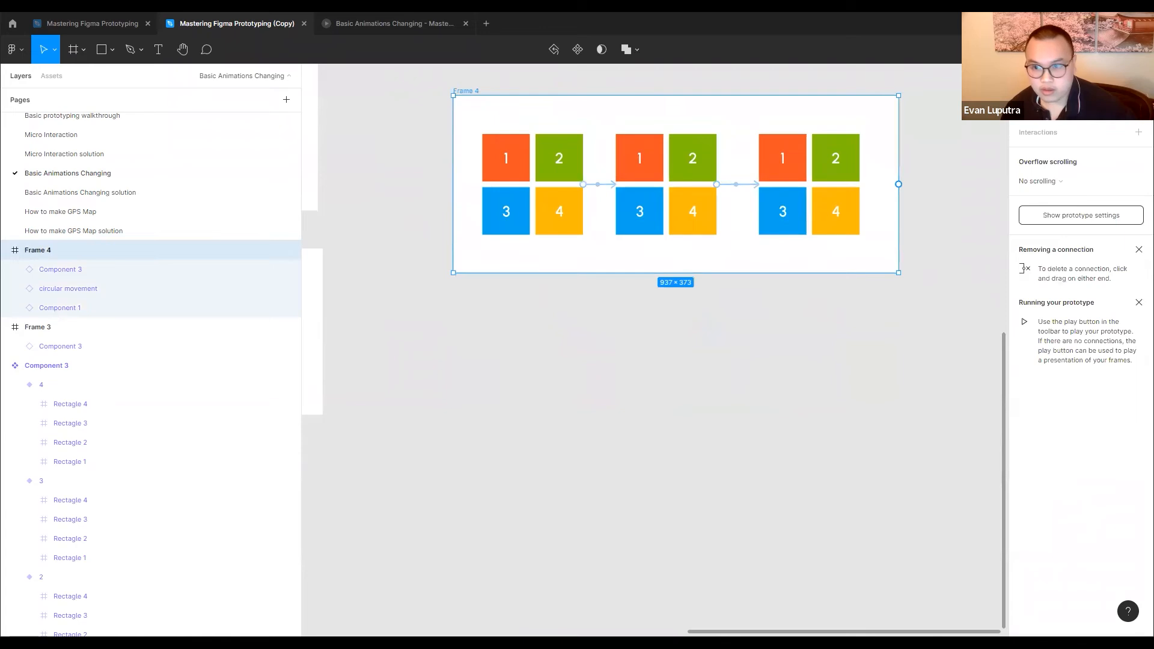
{"action": "left_click", "coordinate": [1139, 103]}
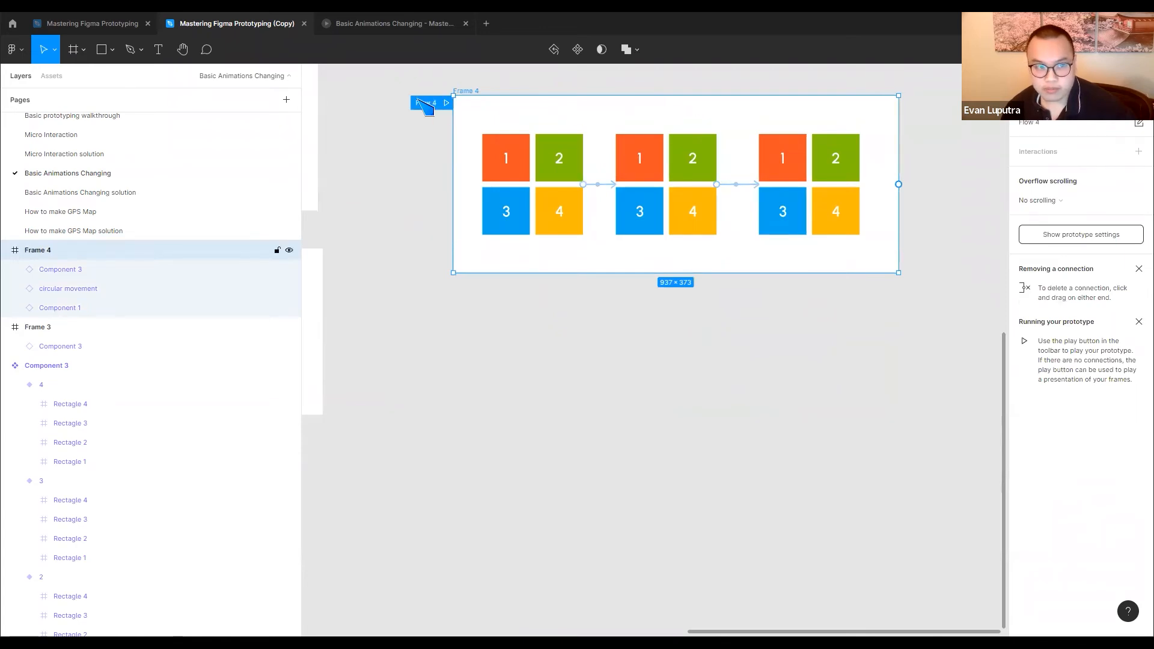
{"action": "left_click", "coordinate": [446, 102]}
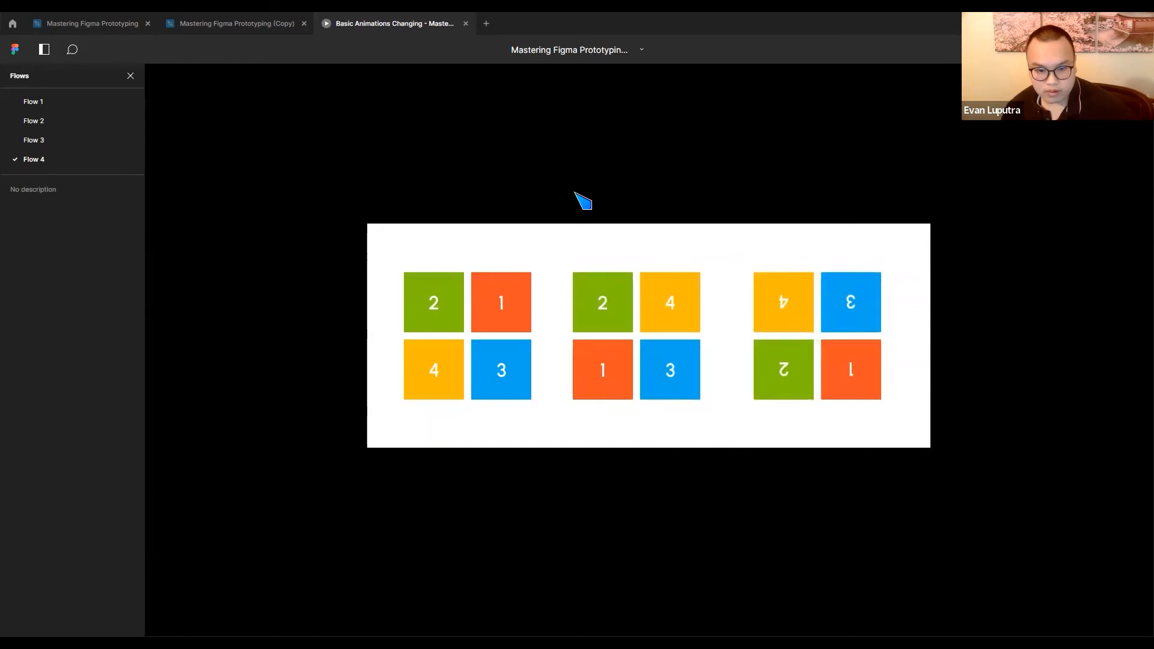
Check the linked instances in Frame 4 in the design file and replay Flow 4 to examine their animations
{"action": "left_click", "coordinate": [206, 16]}
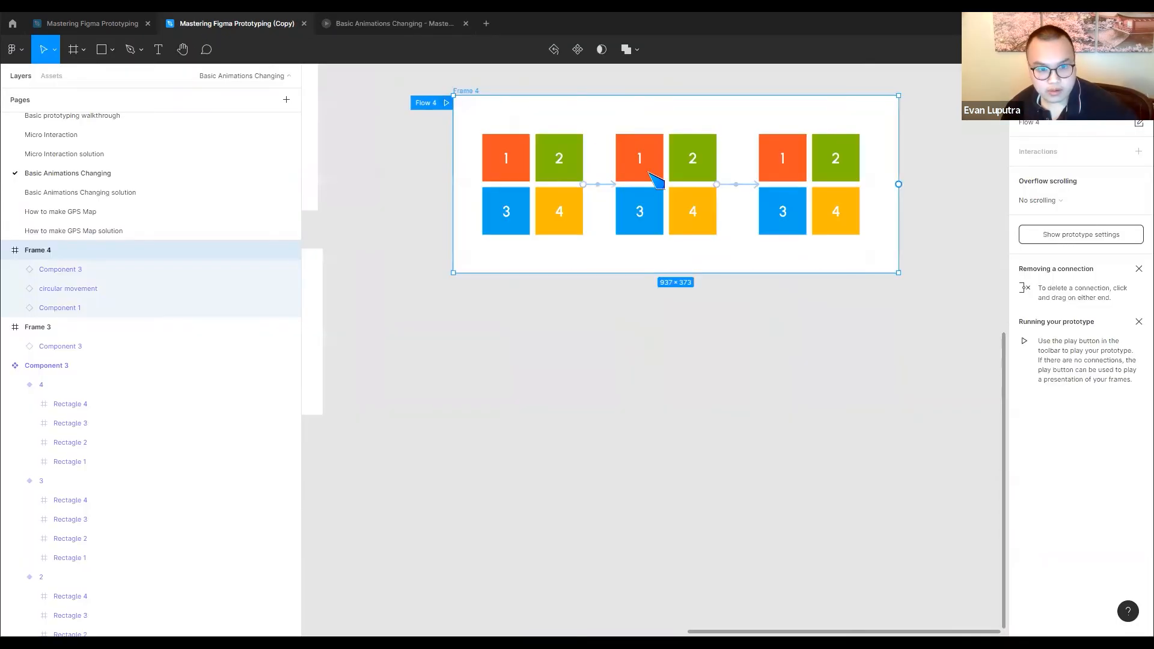
{"action": "left_click_drag", "start_coordinate": [672, 259], "coordinate": [715, 345]}
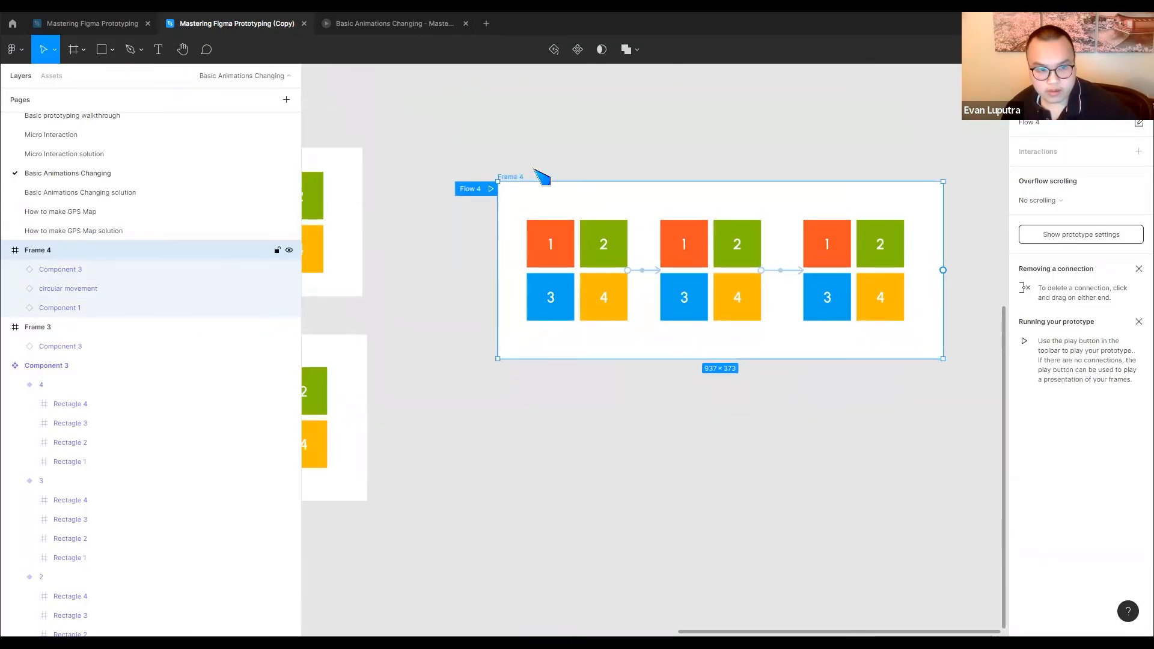
{"action": "scroll", "coordinate": [541, 176], "scroll_direction": "left", "scroll_amount": 2}
{"action": "left_click", "coordinate": [616, 240]}
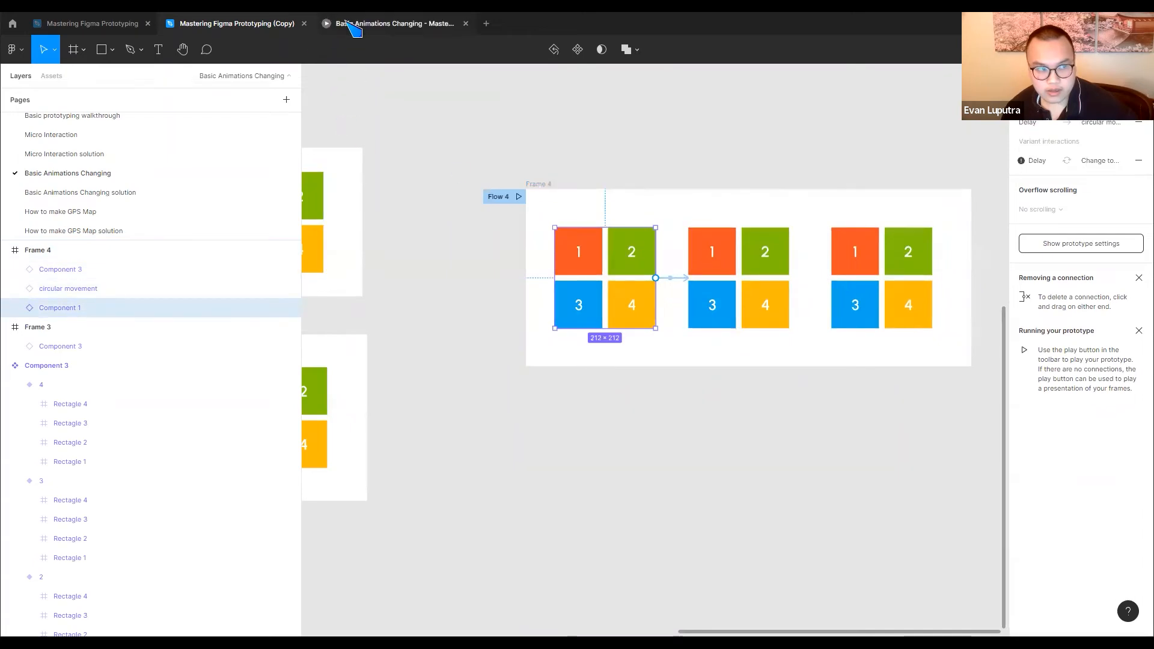
{"action": "left_click", "coordinate": [520, 198]}
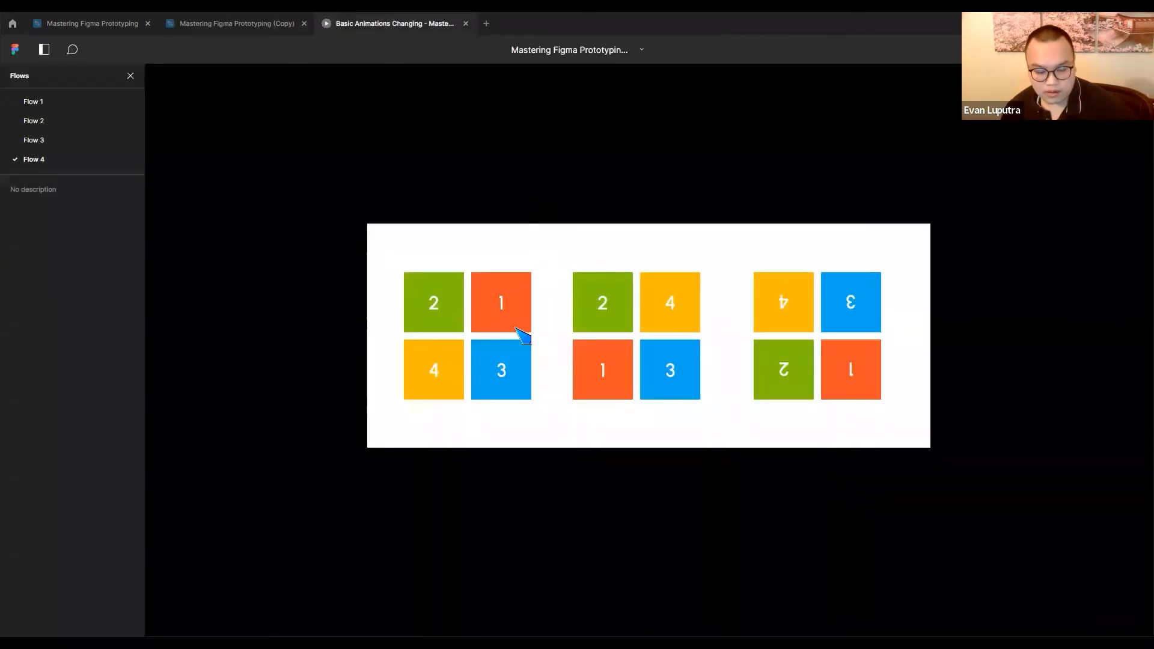
{"action": "left_click", "coordinate": [515, 327]}
{"action": "left_click", "coordinate": [516, 328]}
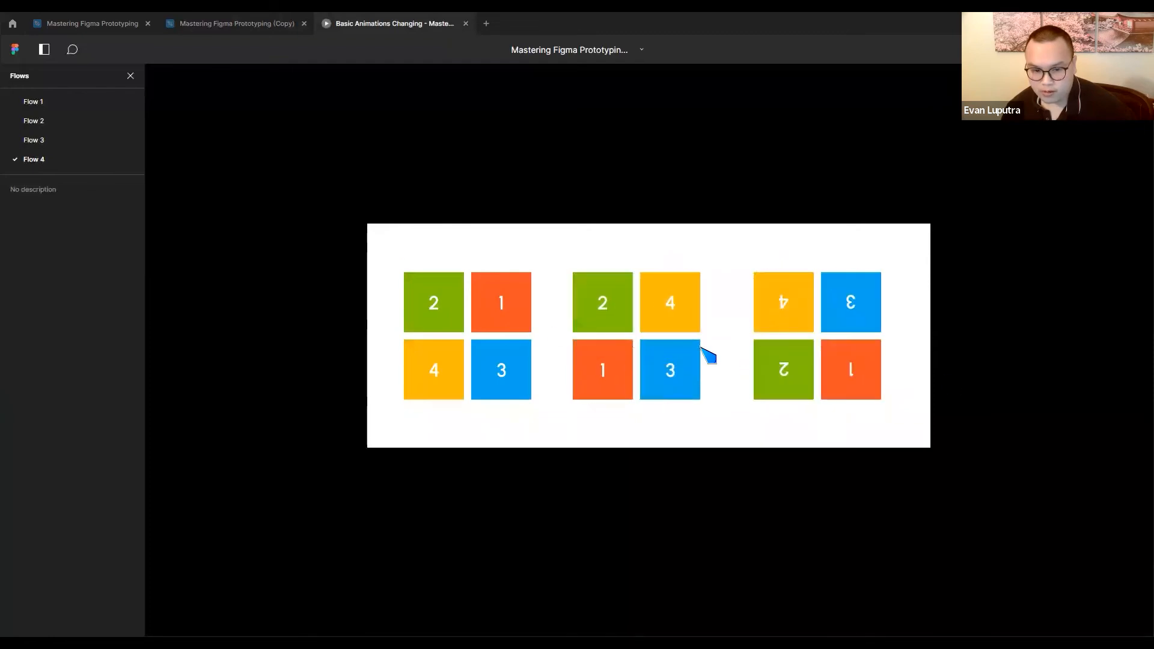
Return to the design file and move the three linked instances out of Frame 4, placing them just below it
{"action": "left_click", "coordinate": [196, 24]}
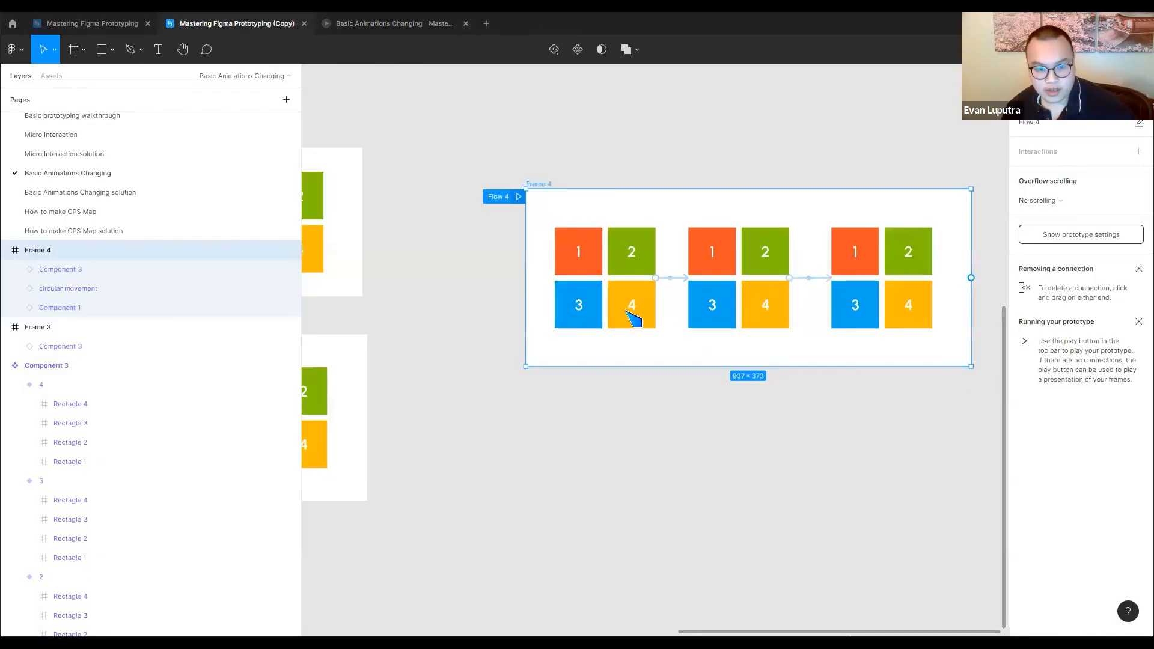
{"action": "left_click", "coordinate": [598, 333]}
{"action": "left_click_drag", "start_coordinate": [800, 310], "coordinate": [817, 467]}
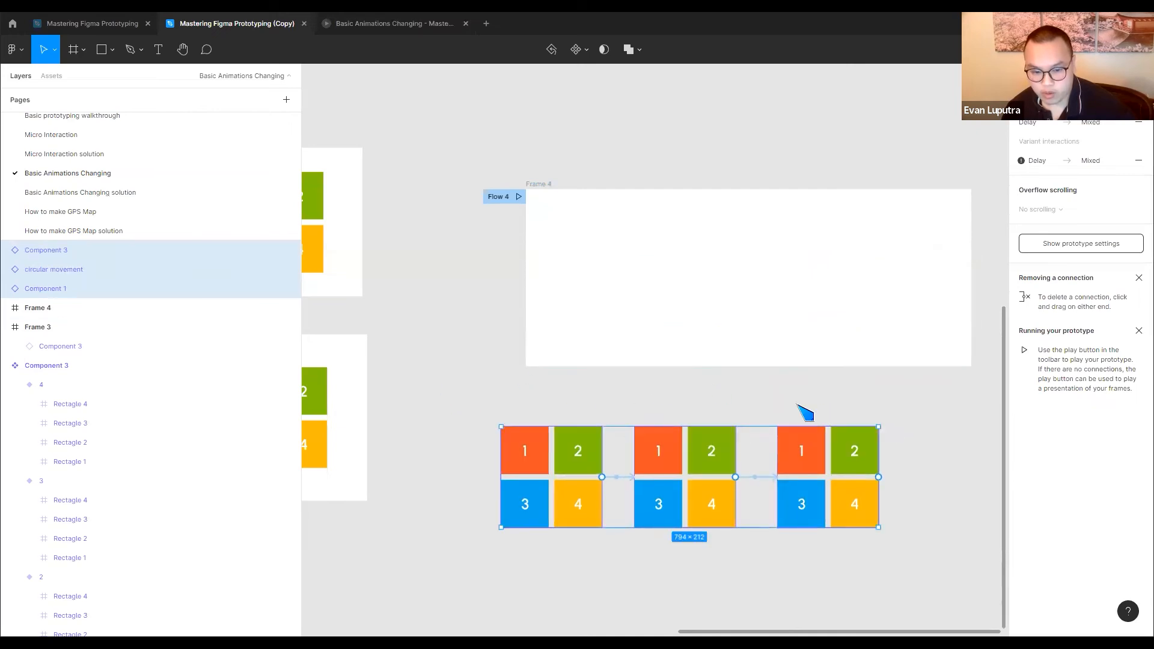
Look over the linear, circular and rotating component sets and compare them with the three linked instances below Frame 4
{"action": "left_click_drag", "start_coordinate": [518, 386], "coordinate": [852, 334]}
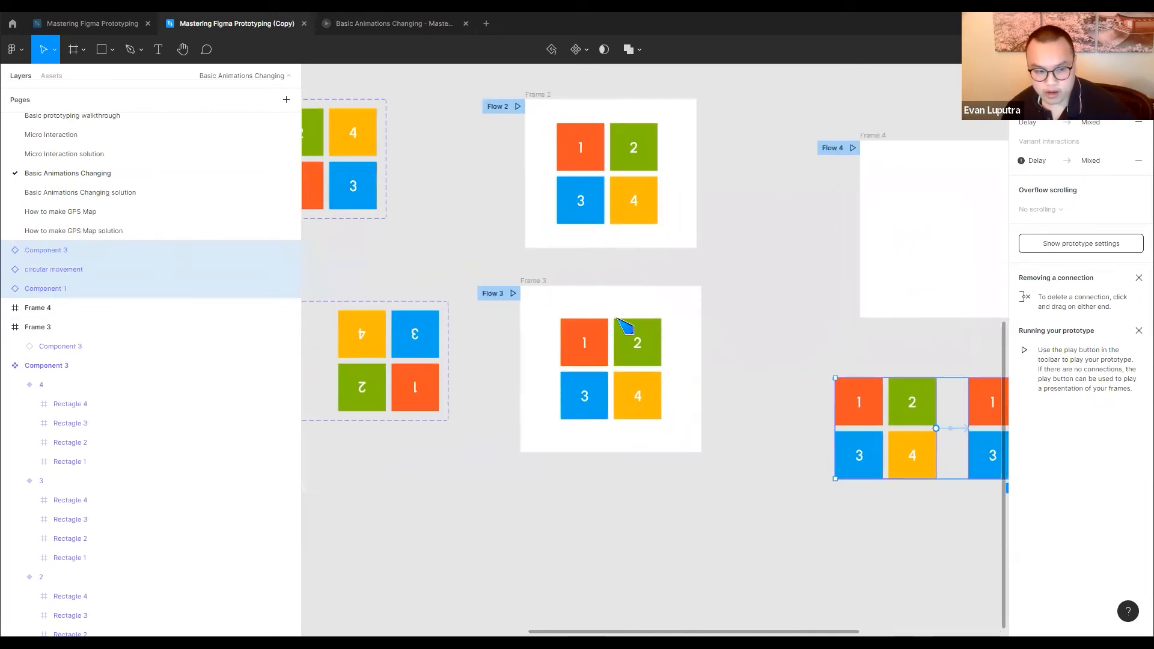
{"action": "left_click_drag", "start_coordinate": [447, 312], "coordinate": [720, 382]}
{"action": "scroll", "coordinate": [549, 348], "scroll_direction": "down", "scroll_amount": 3}
{"action": "left_click_drag", "start_coordinate": [663, 308], "coordinate": [919, 322]}
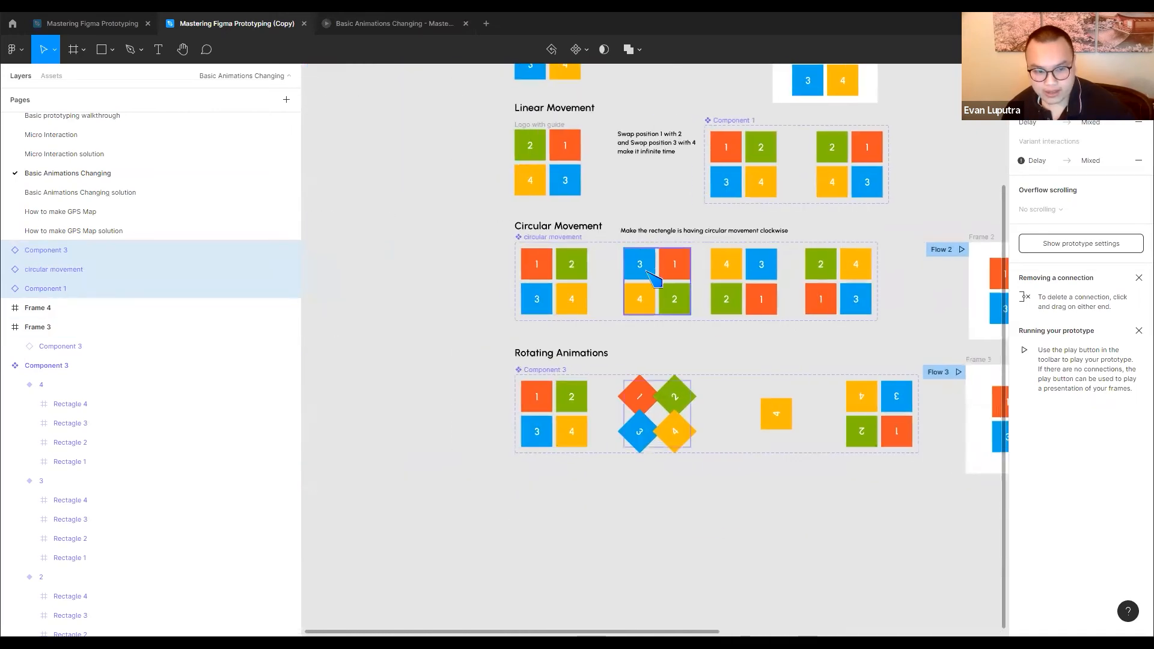
{"action": "left_click_drag", "start_coordinate": [659, 280], "coordinate": [514, 316]}
{"action": "left_click_drag", "start_coordinate": [692, 315], "coordinate": [304, 215]}
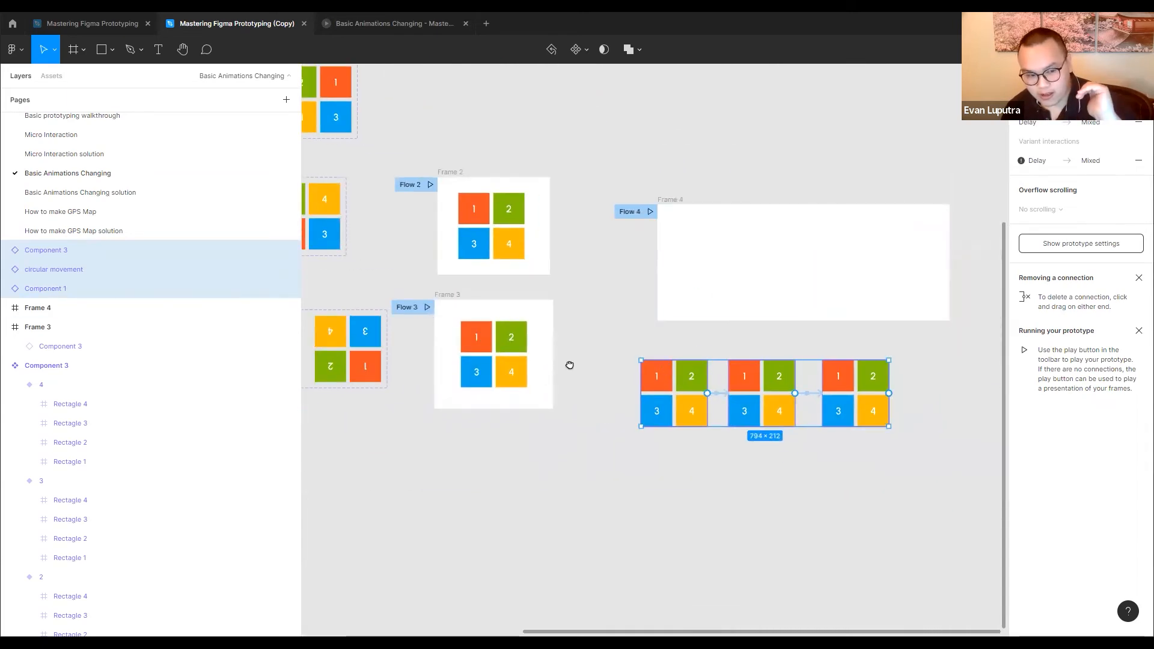
{"action": "left_click_drag", "start_coordinate": [570, 365], "coordinate": [843, 394]}
{"action": "left_click_drag", "start_coordinate": [541, 304], "coordinate": [794, 353]}
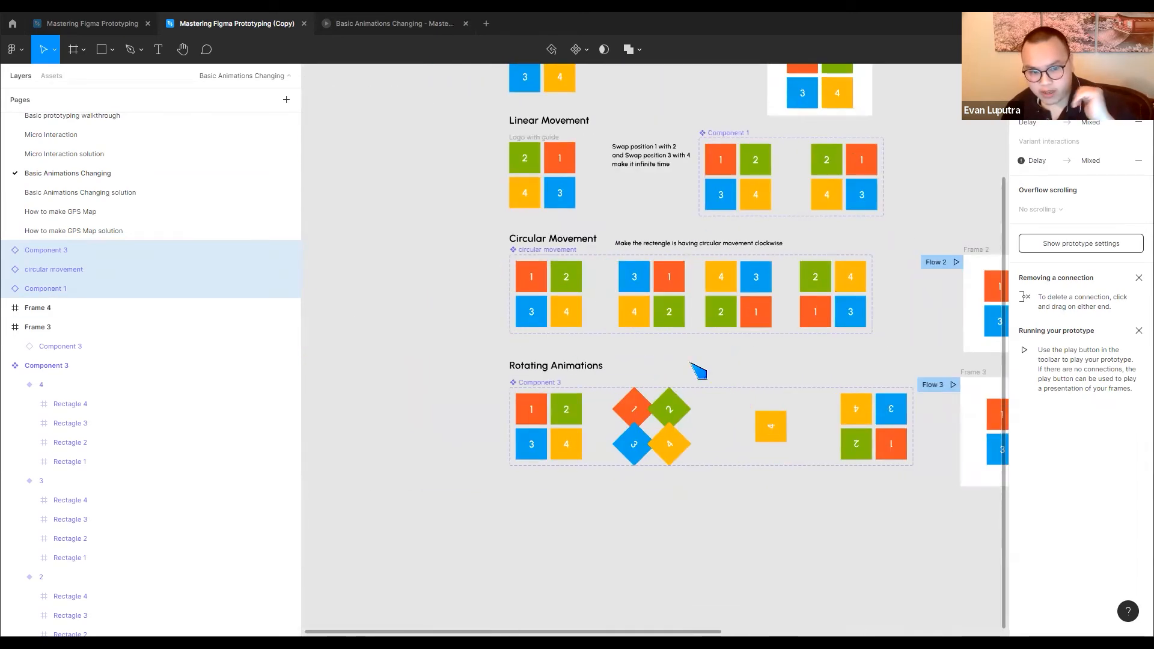
{"action": "left_click_drag", "start_coordinate": [691, 363], "coordinate": [507, 260]}
{"action": "left_click", "coordinate": [553, 313]}
{"action": "left_click_drag", "start_coordinate": [575, 293], "coordinate": [904, 207]}
{"action": "scroll", "coordinate": [780, 317], "scroll_direction": "up", "scroll_amount": 3}
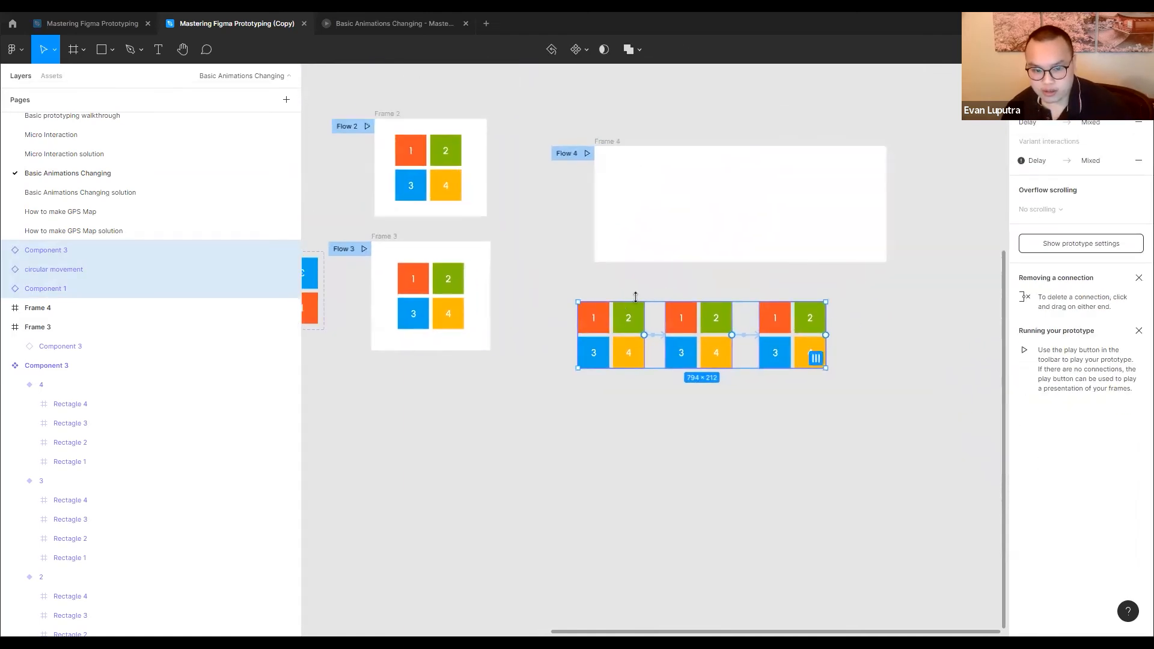
Turn the three linked instances into separate components and combine them as variants of one component set
{"action": "left_click", "coordinate": [587, 49]}
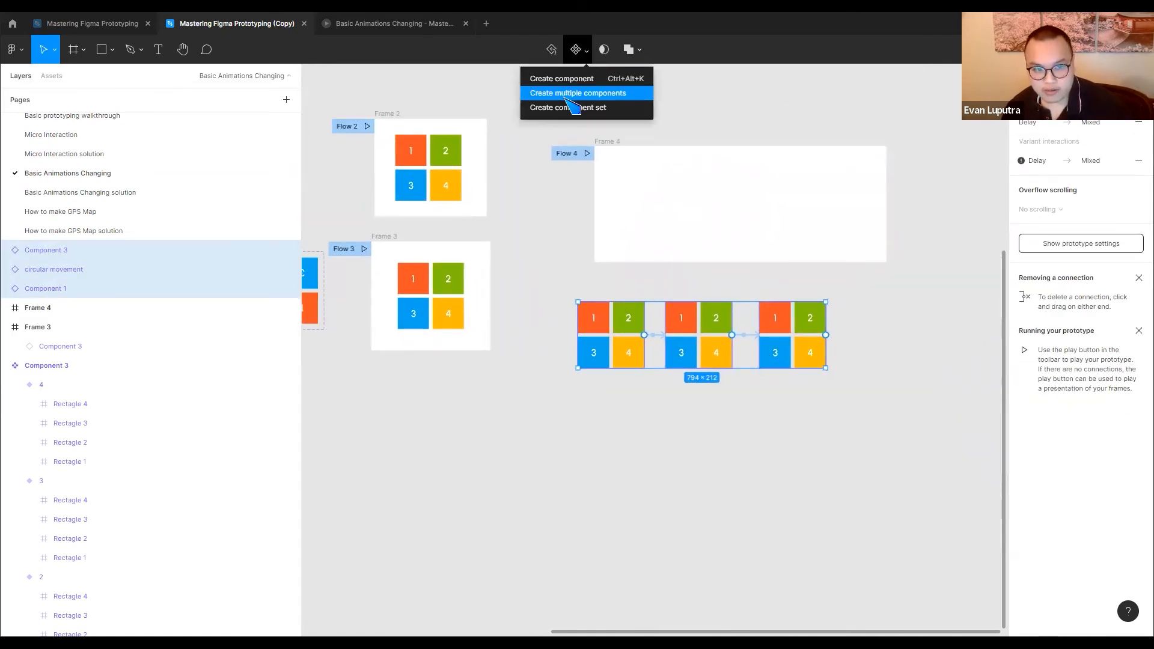
{"action": "left_click", "coordinate": [571, 95]}
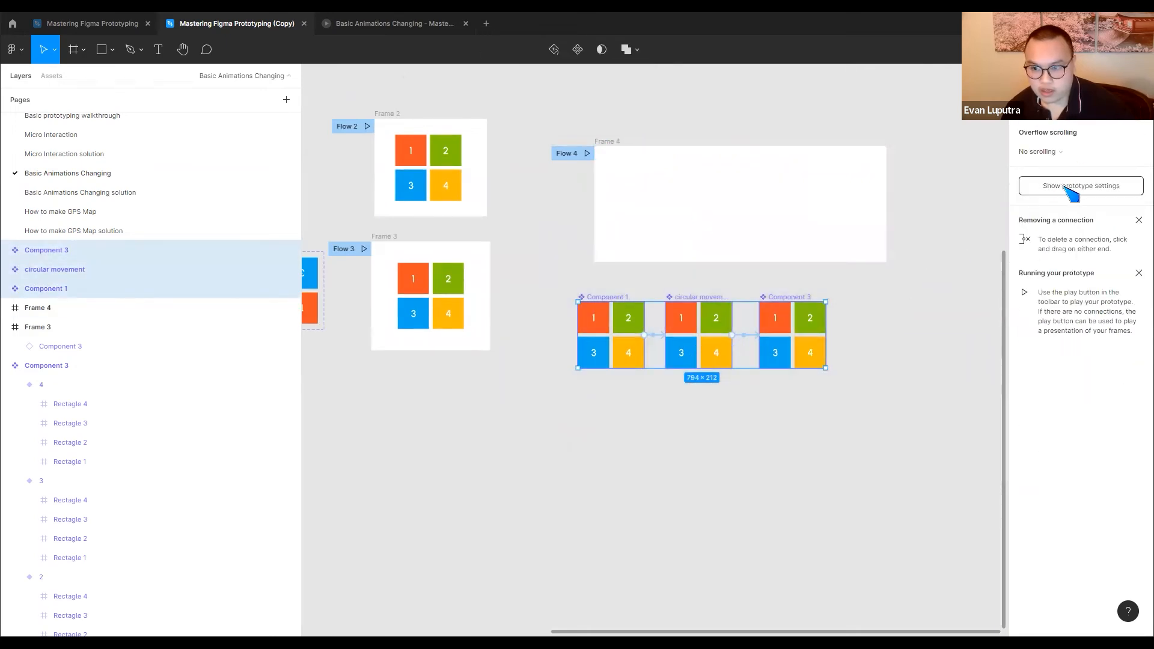
{"action": "left_click", "coordinate": [1030, 76]}
{"action": "left_click", "coordinate": [1088, 262]}
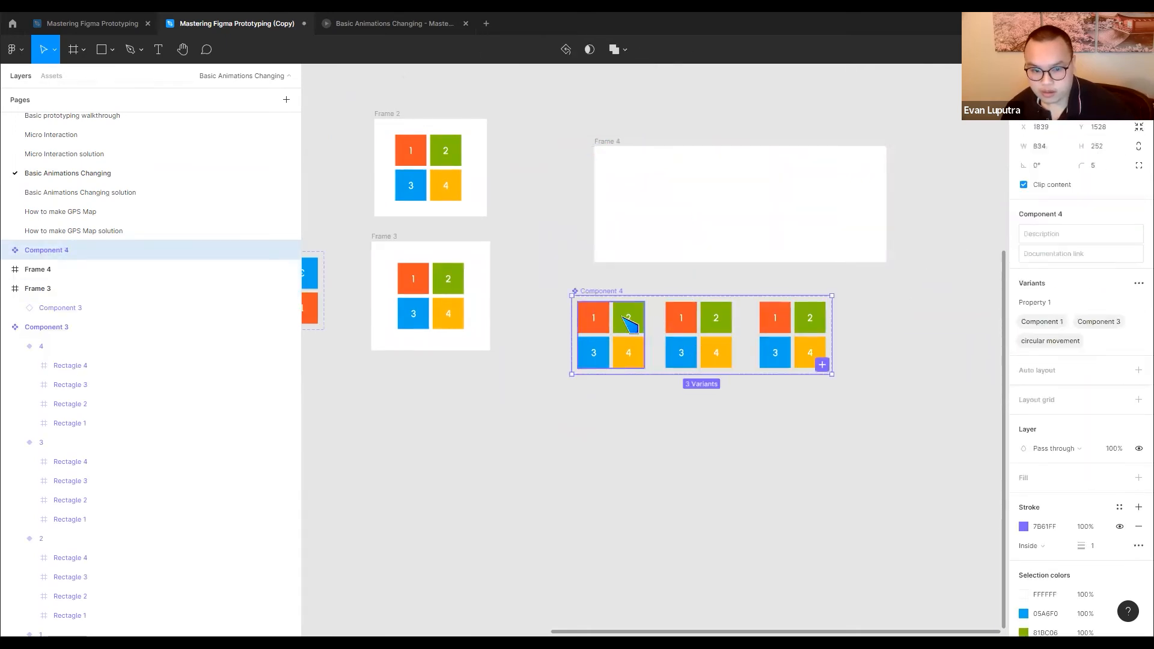
Try placing an instance of the set's Component 1 variant in Frame 4, then delete that instance
{"action": "left_click", "coordinate": [637, 330]}
{"action": "key", "text": "shift+e"}
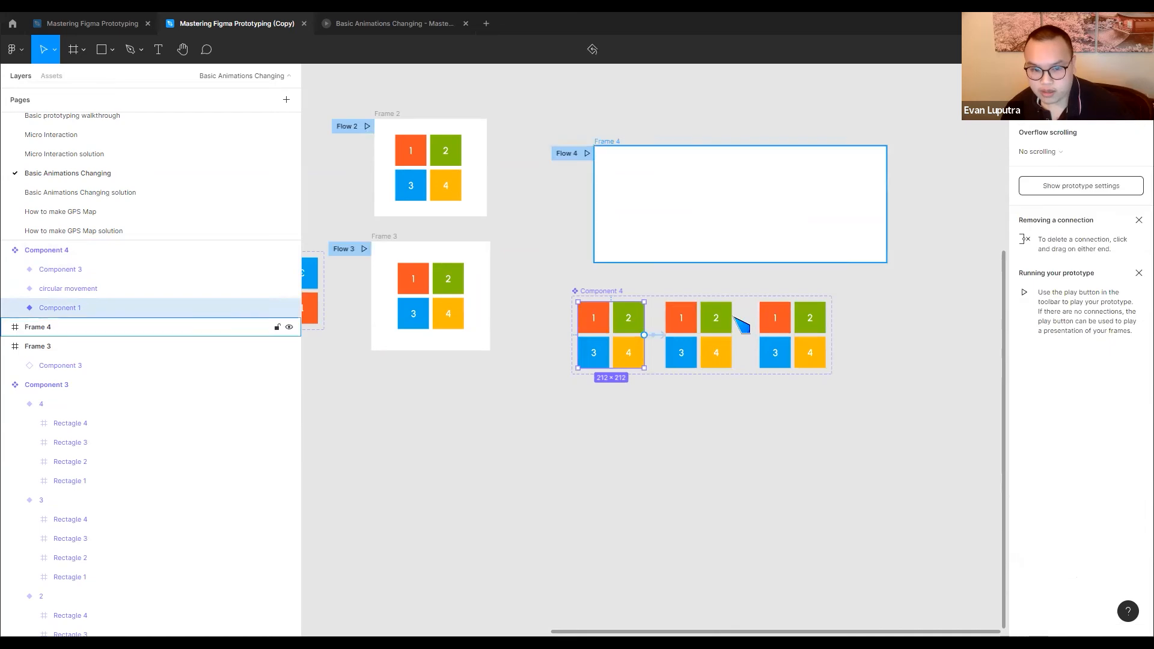
{"action": "key", "text": "Escape"}
{"action": "left_click_drag", "start_coordinate": [621, 337], "coordinate": [711, 186]}
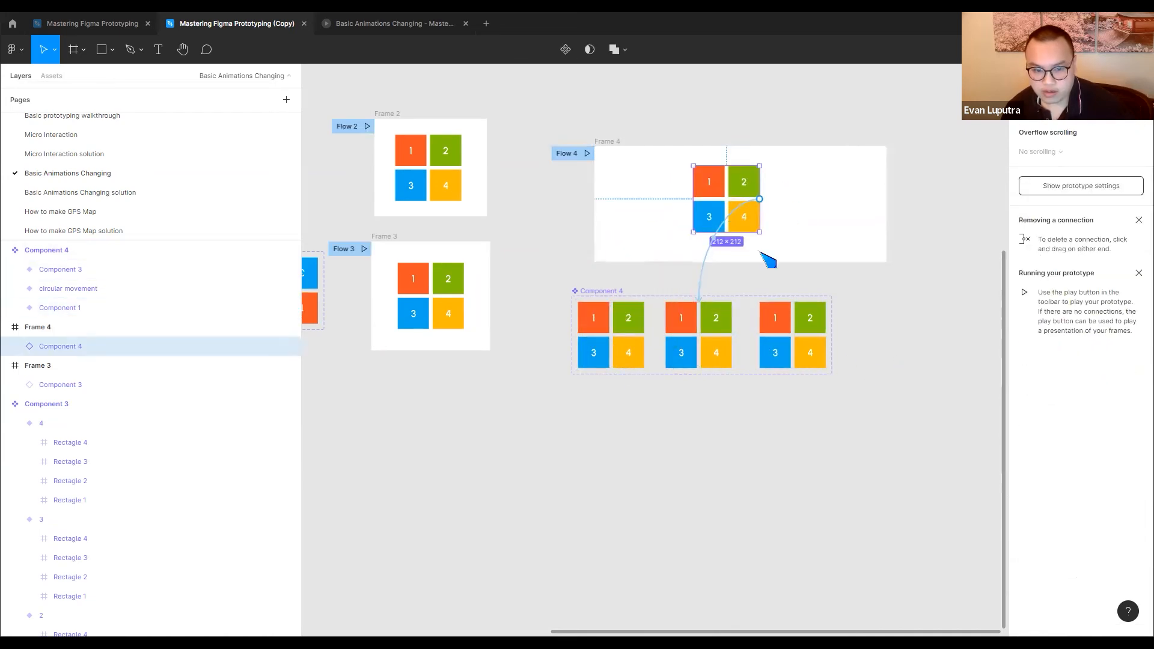
{"action": "left_click", "coordinate": [734, 282]}
{"action": "left_click", "coordinate": [614, 330]}
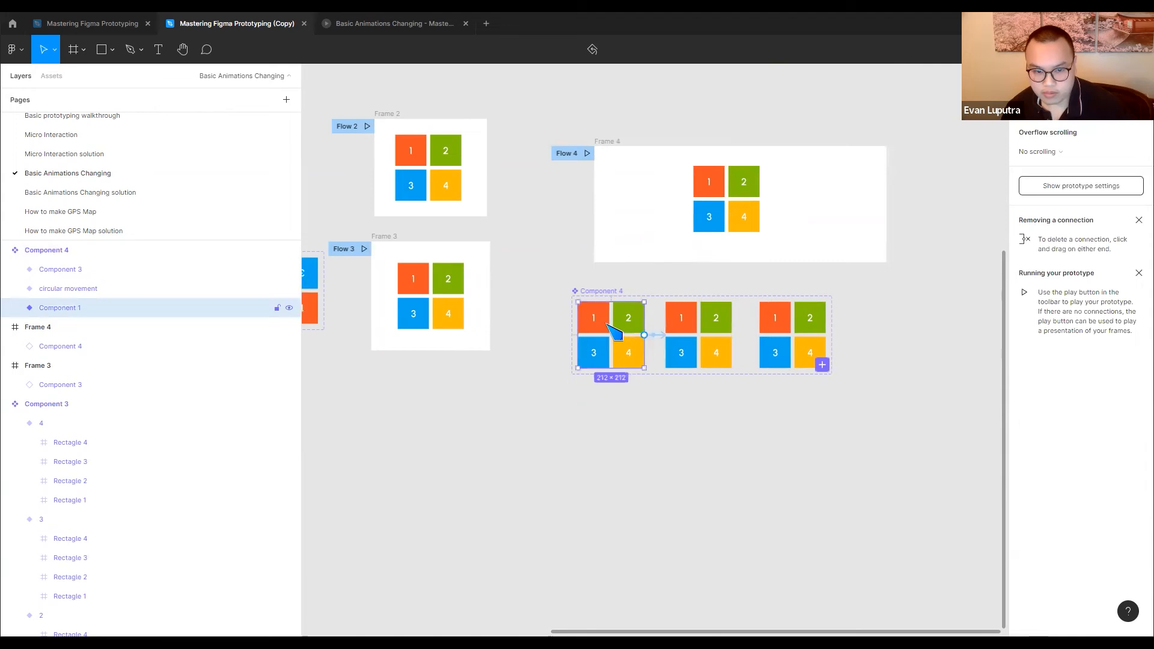
{"action": "left_click", "coordinate": [755, 190]}
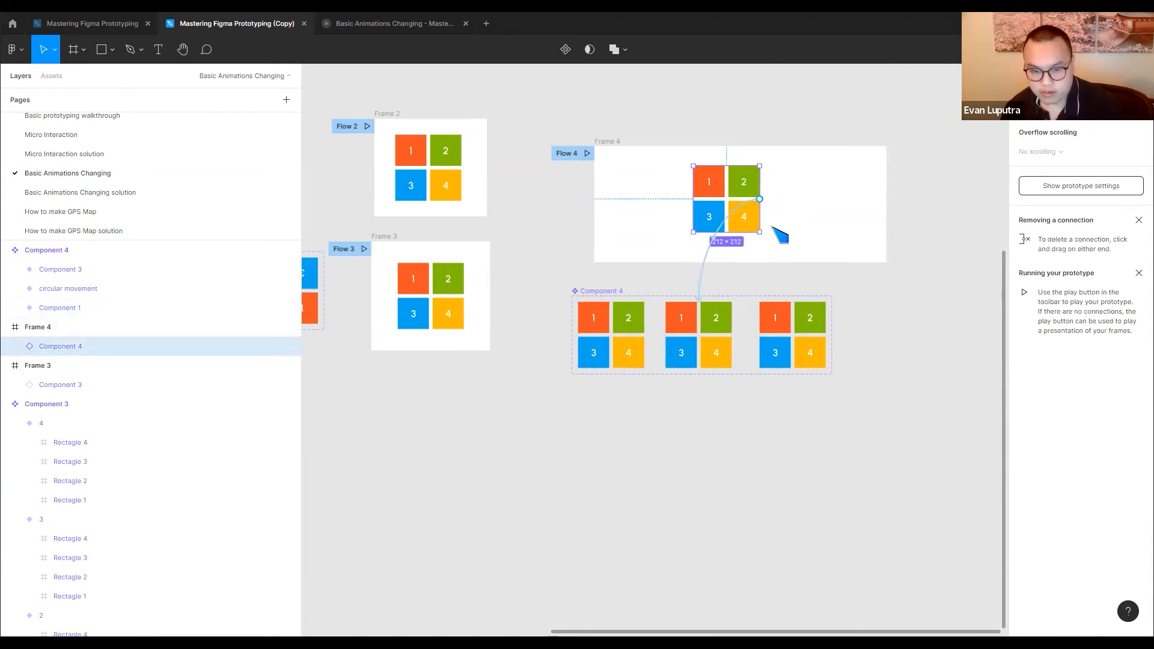
{"action": "key", "text": "Delete"}
Place a trial instance of the Component 1 variant beside Frame 2 and try to delete its After delay connection
{"action": "left_click", "coordinate": [624, 338]}
{"action": "left_click_drag", "start_coordinate": [621, 337], "coordinate": [498, 204]}
{"action": "left_click", "coordinate": [690, 273]}
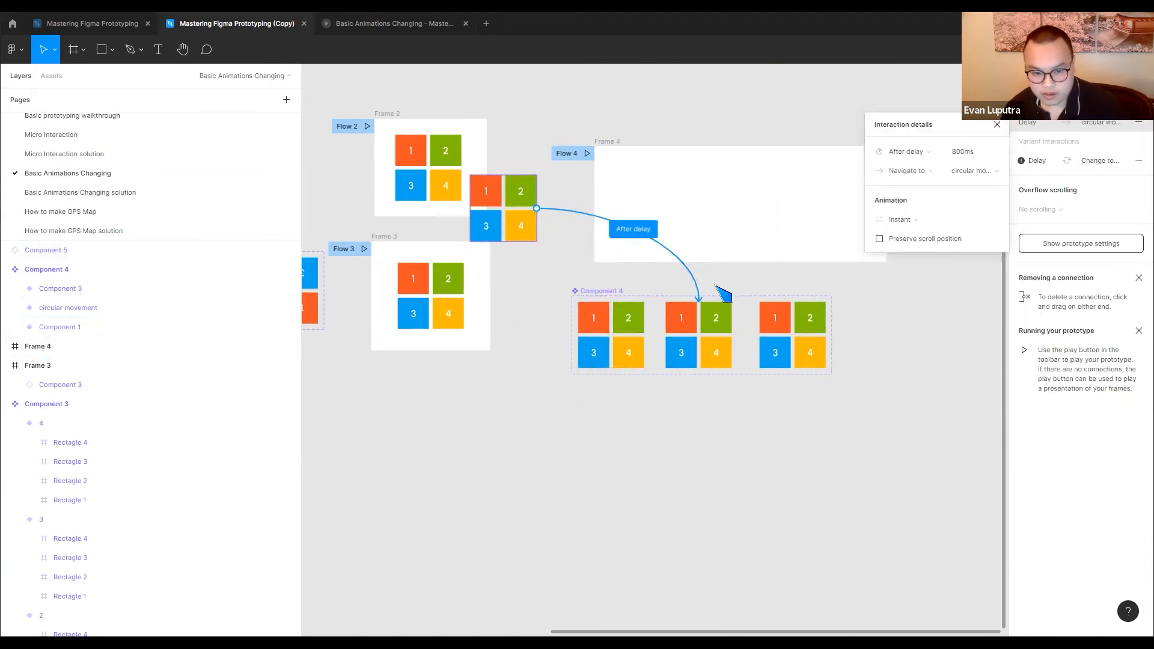
{"action": "key", "text": "Delete"}
Delete the two old connections linking the three variants of Component 4
{"action": "left_click", "coordinate": [637, 330]}
{"action": "left_click", "coordinate": [654, 335]}
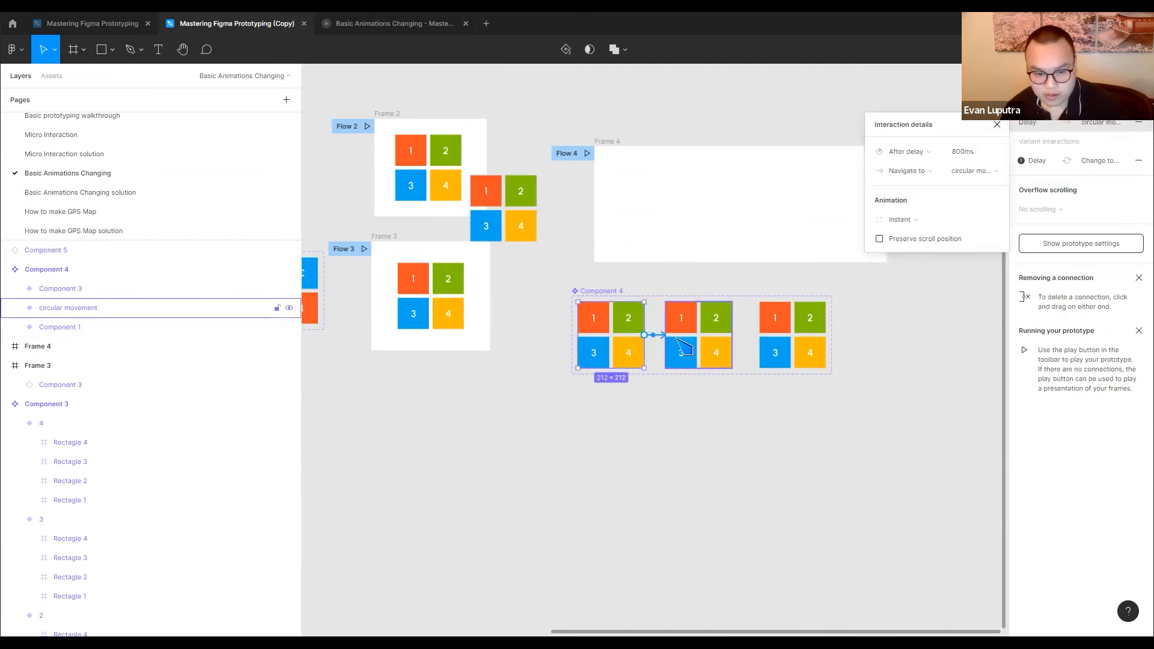
{"action": "key", "text": "Delete"}
{"action": "left_click", "coordinate": [728, 336]}
{"action": "left_click", "coordinate": [746, 335]}
{"action": "key", "text": "Delete"}
Connect the Component 1 variant to the circular movement variant with an After delay trigger
{"action": "left_click", "coordinate": [639, 338]}
{"action": "left_click_drag", "start_coordinate": [644, 335], "coordinate": [692, 337]}
{"action": "left_click", "coordinate": [919, 153]}
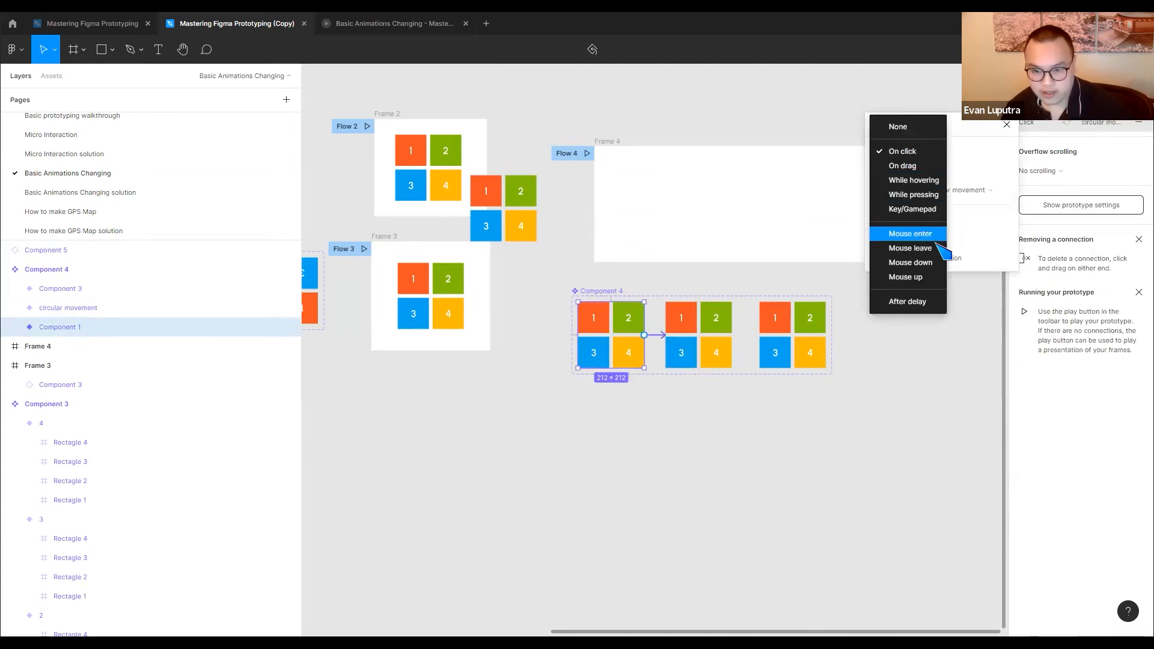
{"action": "left_click", "coordinate": [909, 301]}
Connect the circular movement variant to the Component 3 variant with an After delay trigger
{"action": "left_click", "coordinate": [725, 336]}
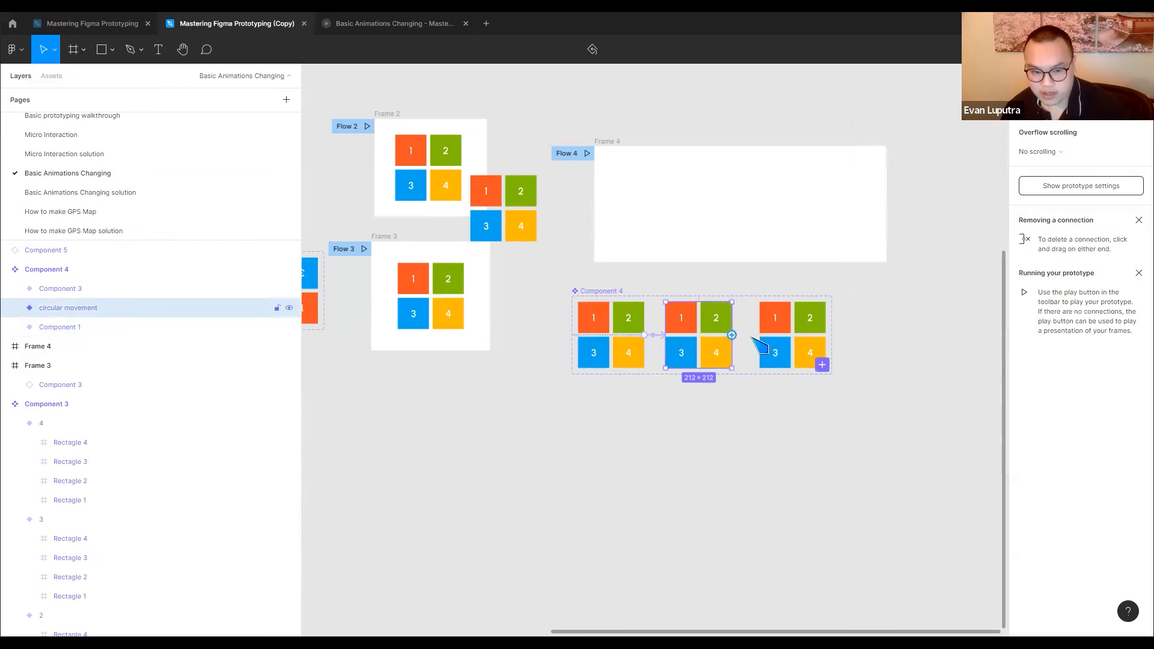
{"action": "left_click_drag", "start_coordinate": [787, 348], "coordinate": [791, 346]}
{"action": "left_click", "coordinate": [914, 154]}
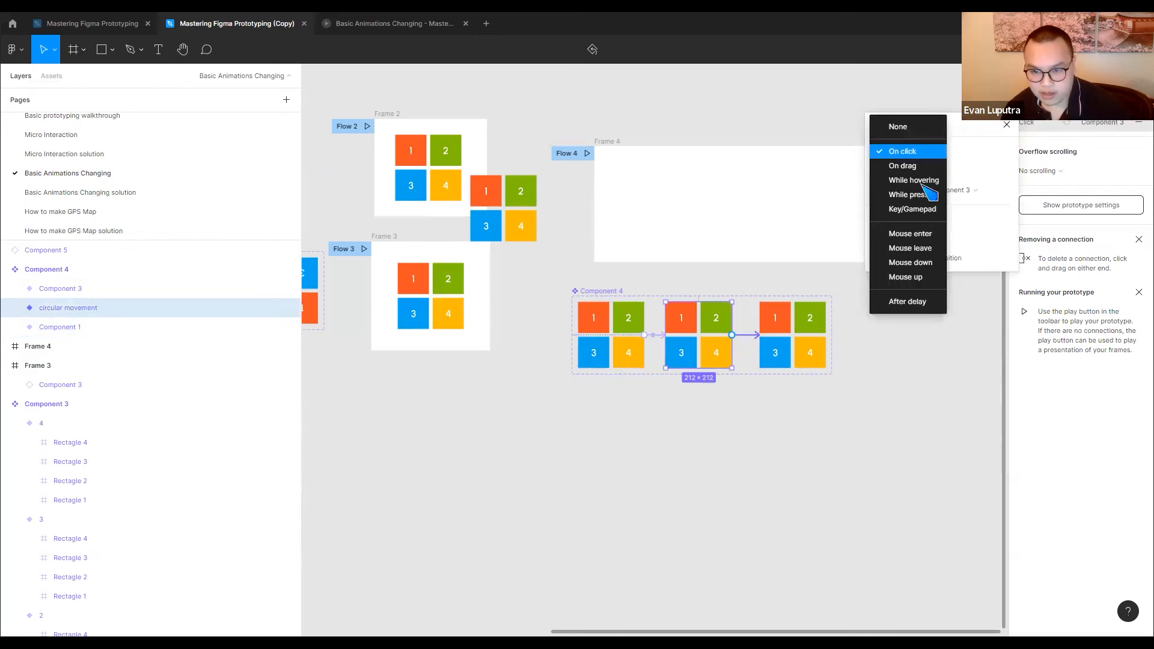
{"action": "left_click", "coordinate": [908, 302]}
{"action": "left_click", "coordinate": [902, 353]}
Place an instance of the Component 1 variant in Frame 4 and play Flow 4
{"action": "left_click", "coordinate": [607, 336]}
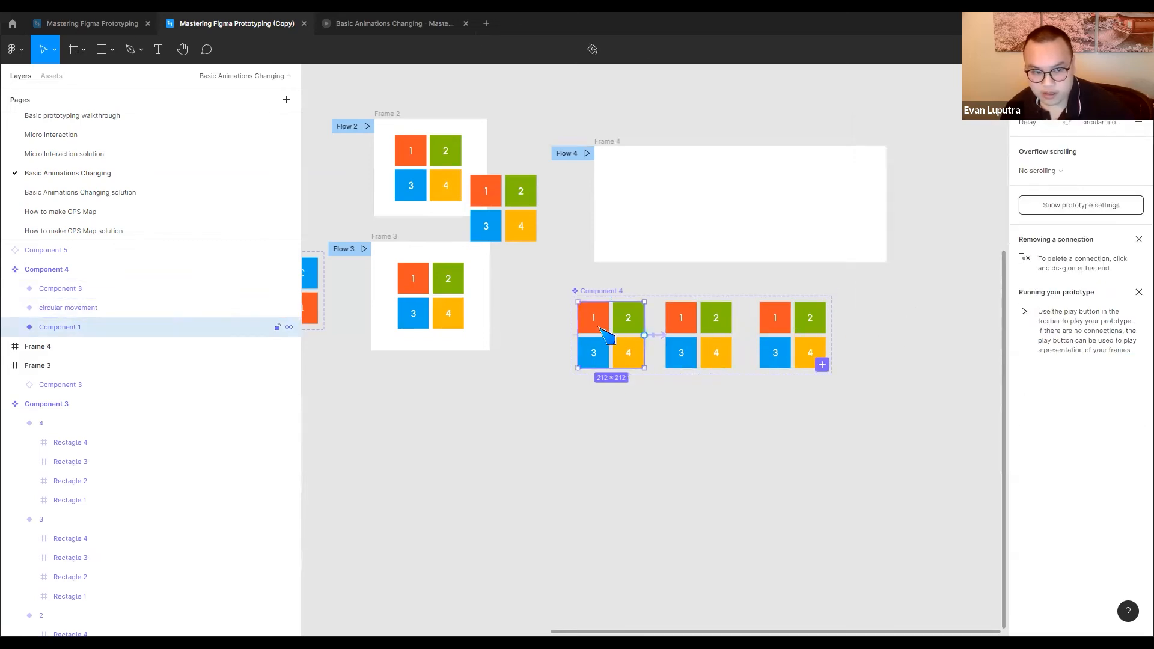
{"action": "left_click_drag", "start_coordinate": [578, 304], "coordinate": [642, 173]}
{"action": "key", "text": "Escape"}
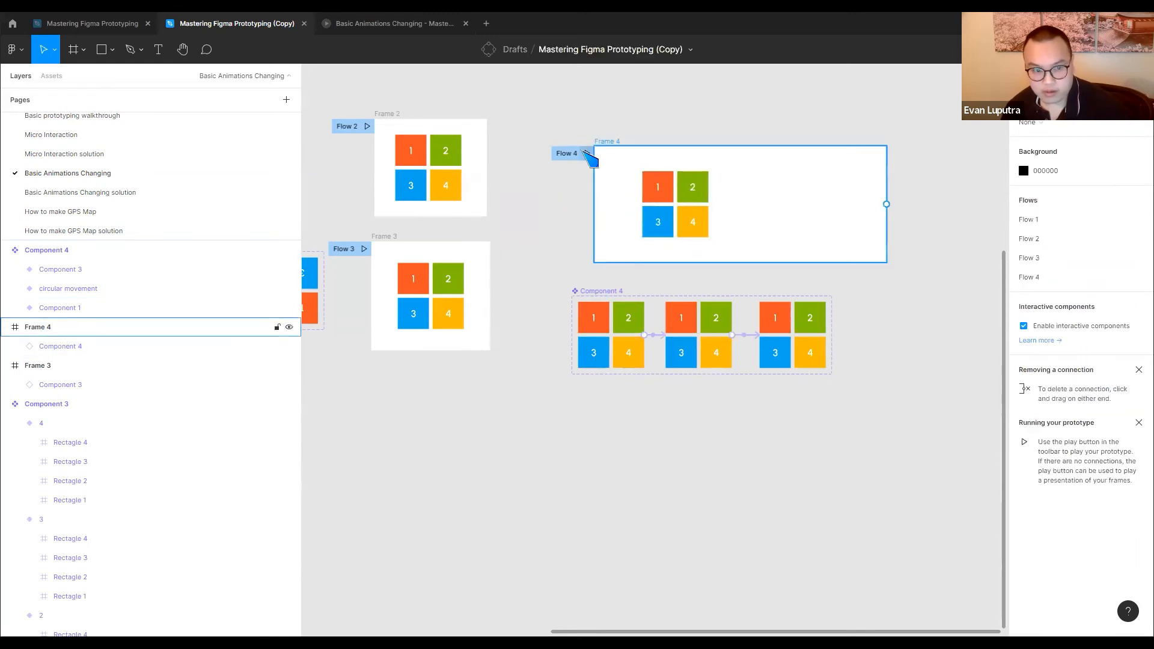
{"action": "left_click", "coordinate": [587, 154]}
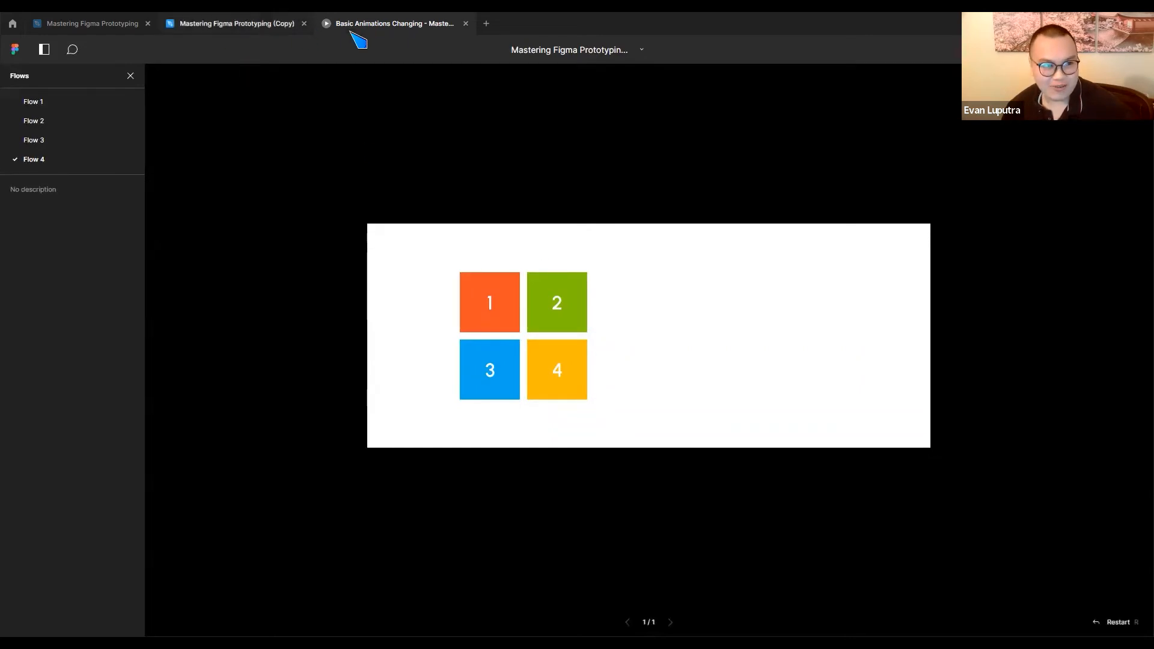
Return to the design file and examine the interaction details of the connection from the Component 1 variant to circular movement
{"action": "left_click", "coordinate": [265, 27]}
{"action": "left_click", "coordinate": [627, 331]}
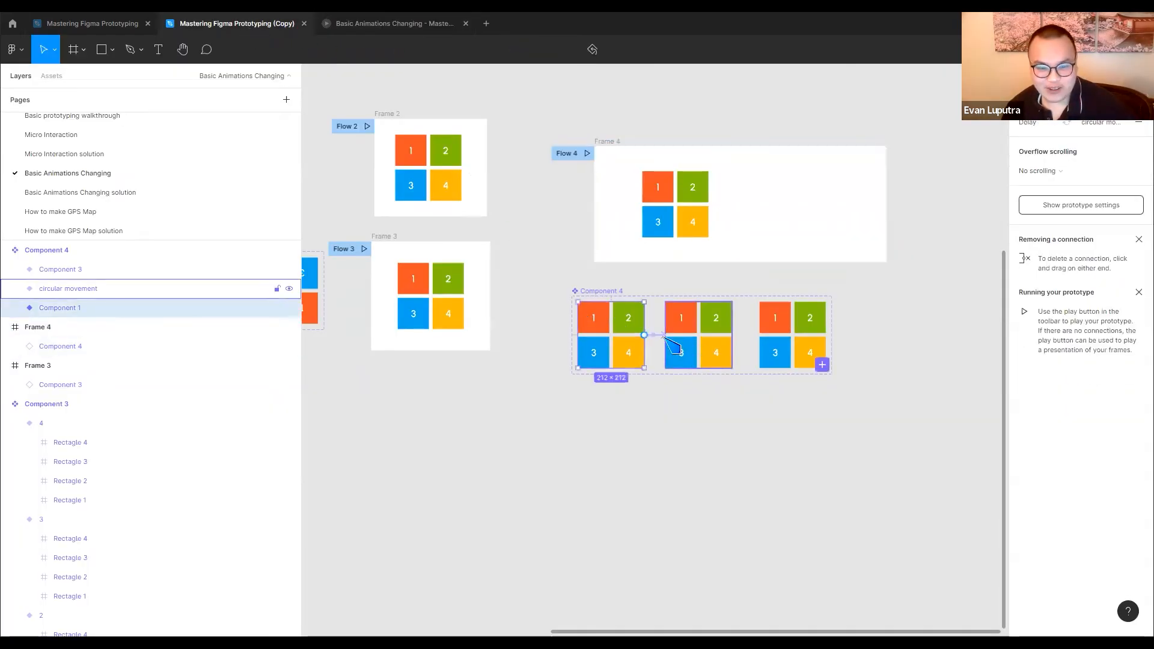
{"action": "left_click", "coordinate": [668, 336]}
{"action": "scroll", "coordinate": [647, 336], "scroll_direction": "up", "scroll_amount": 5}
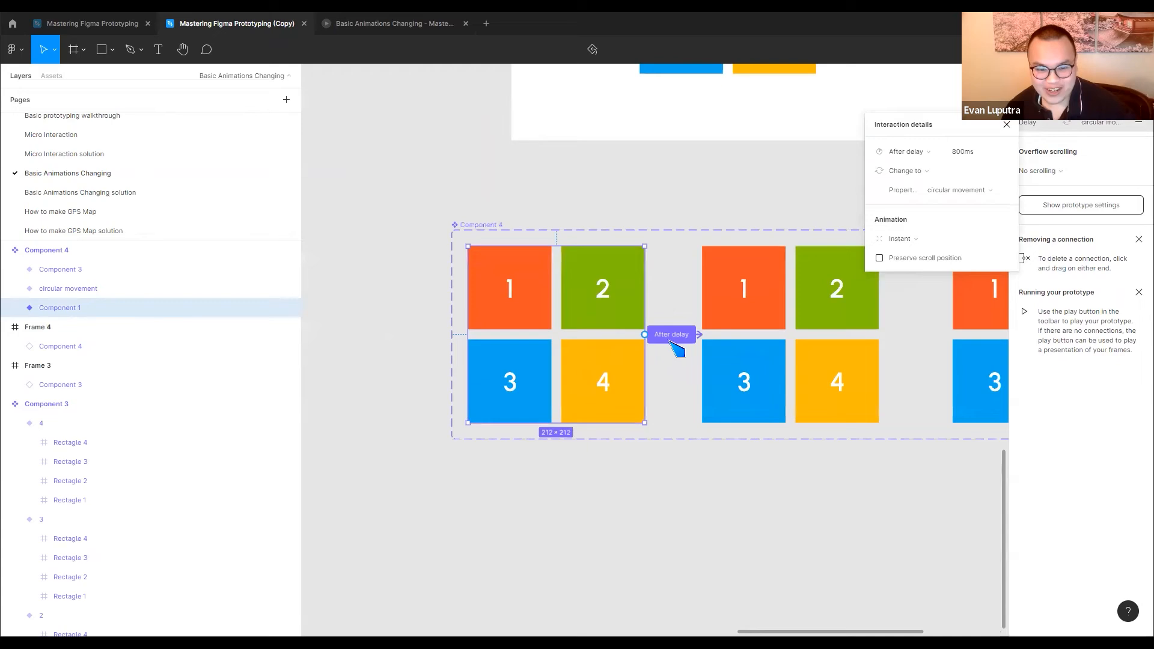
{"action": "key", "text": "Escape"}
{"action": "left_click", "coordinate": [644, 378]}
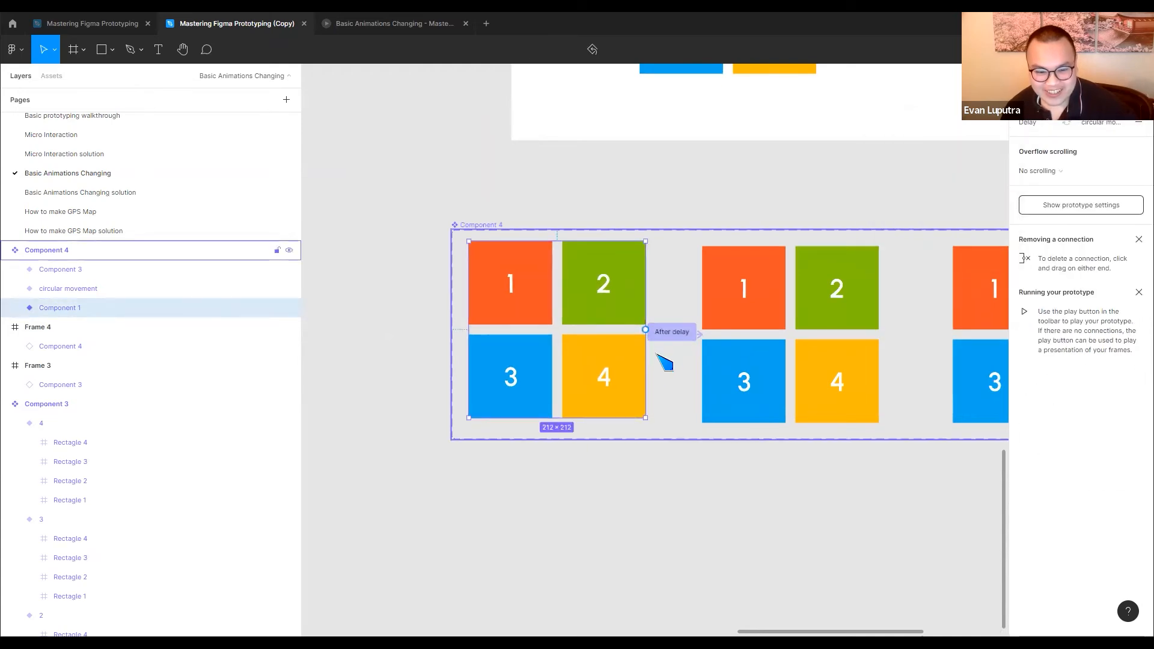
{"action": "key", "text": "ctrl+z"}
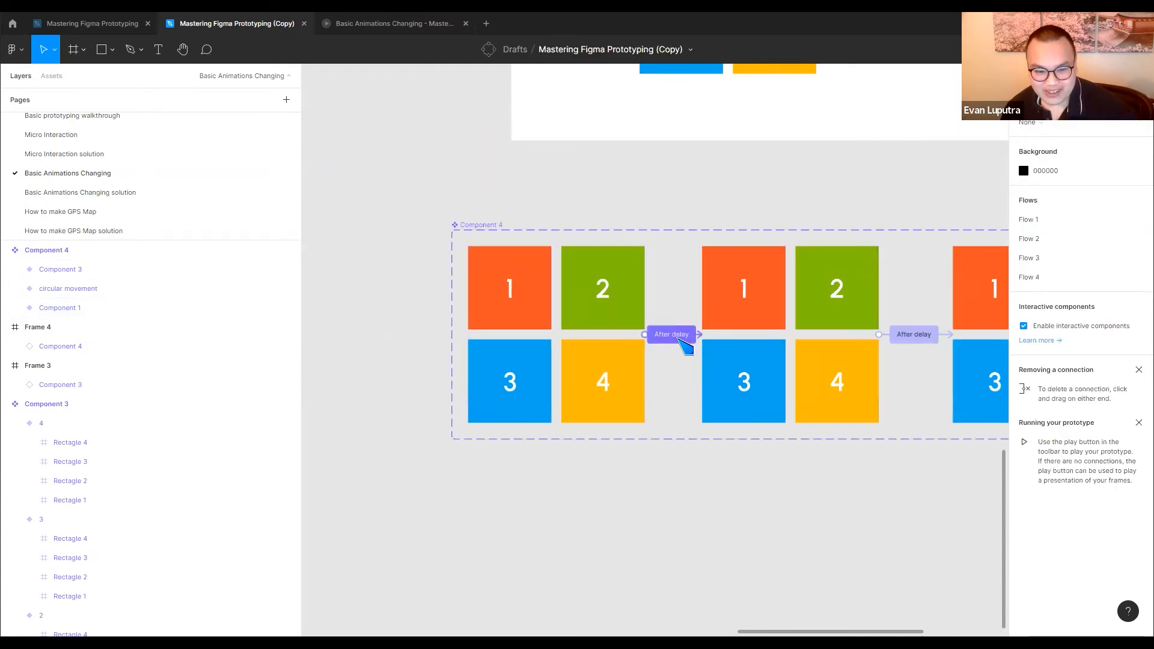
{"action": "left_click", "coordinate": [679, 337]}
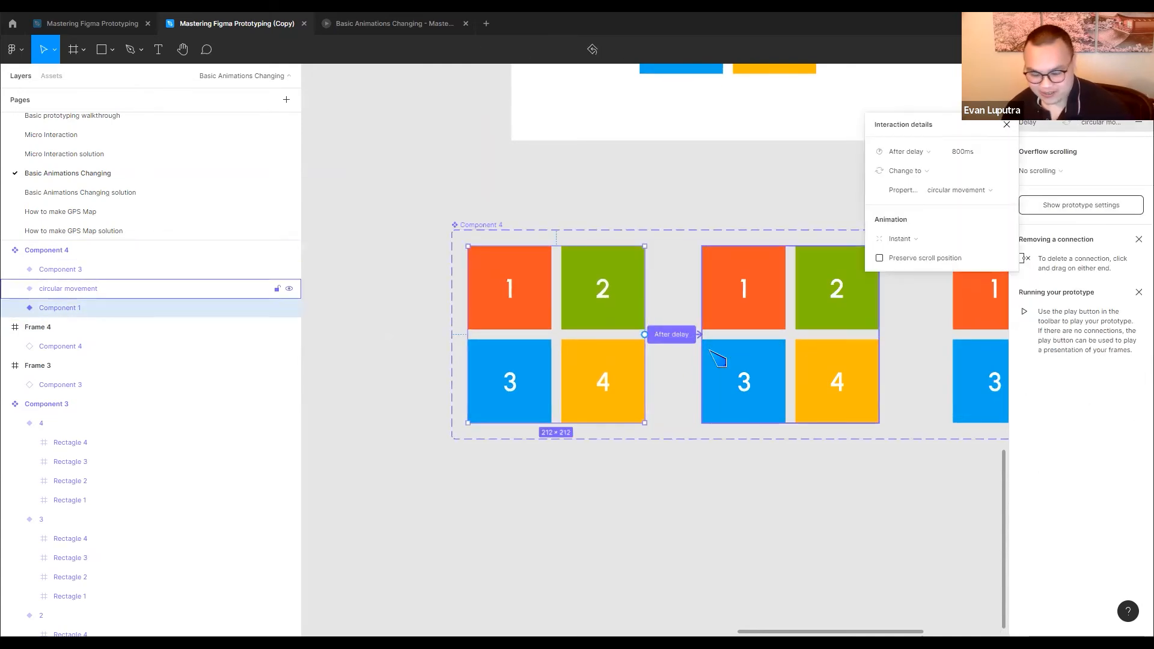
Delete the After delay connections between the three variants of Component 4
{"action": "key", "text": "Delete"}
{"action": "scroll", "coordinate": [776, 328], "scroll_direction": "right", "scroll_amount": 2}
{"action": "left_click", "coordinate": [770, 320]}
{"action": "key", "text": "Delete"}
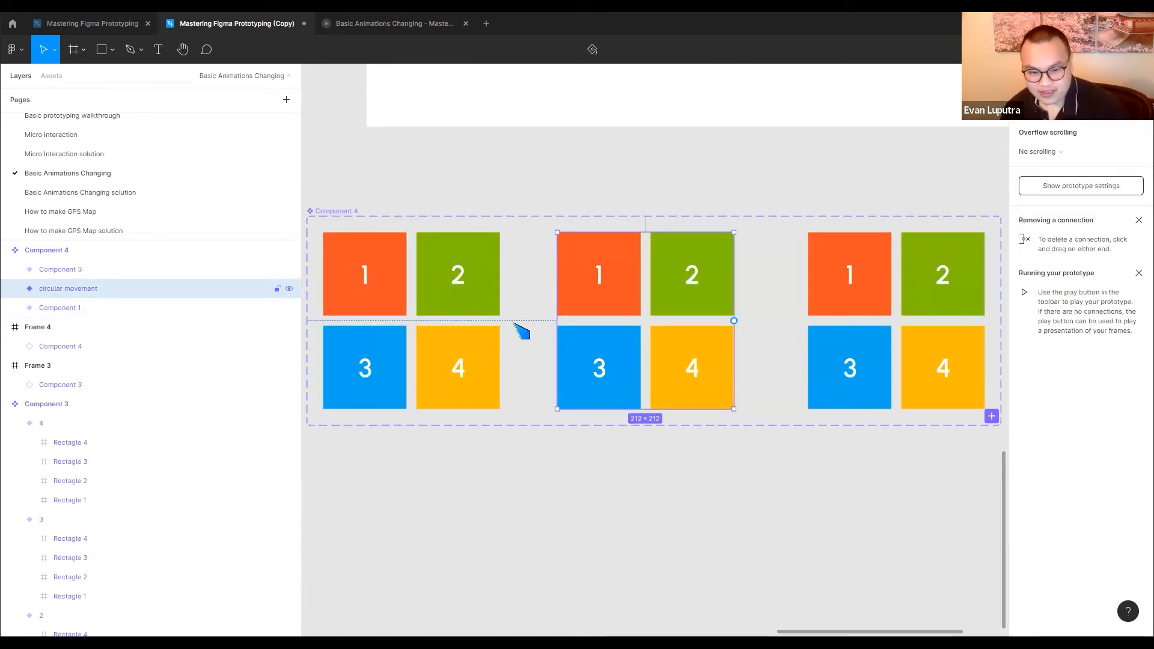
Copy the row of four chained animation instances from the Basic Animations Changing solution page and return to the Basic Animations Changing page
{"action": "scroll", "coordinate": [781, 237], "scroll_direction": "down", "scroll_amount": 6}
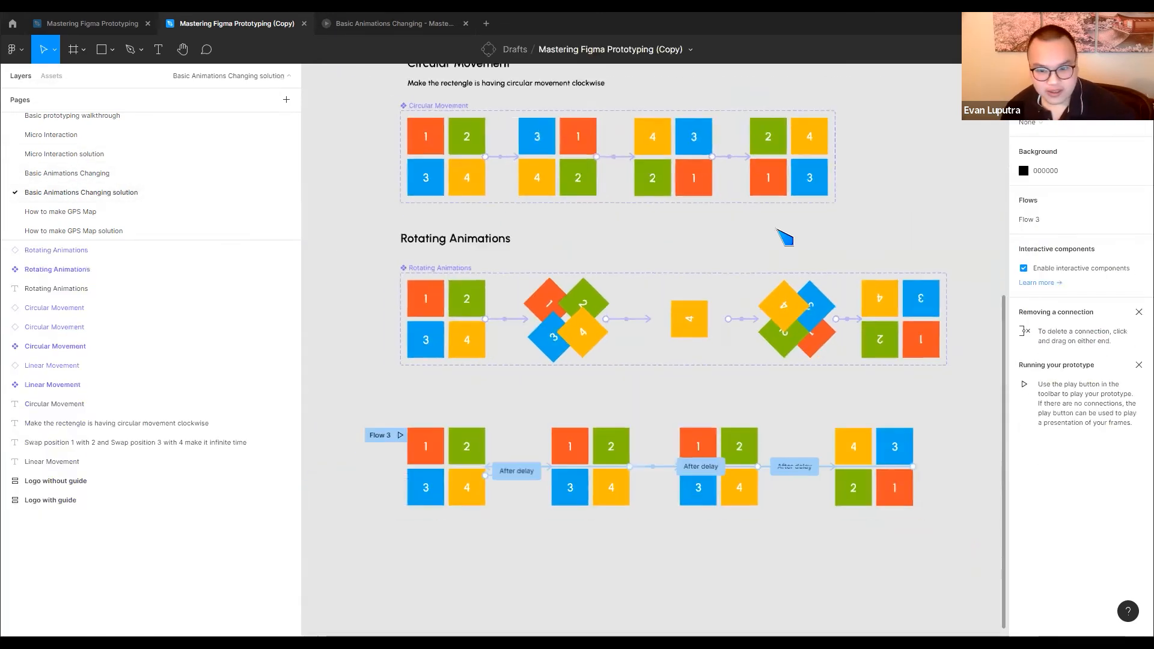
{"action": "scroll", "coordinate": [598, 397], "scroll_direction": "up", "scroll_amount": 8}
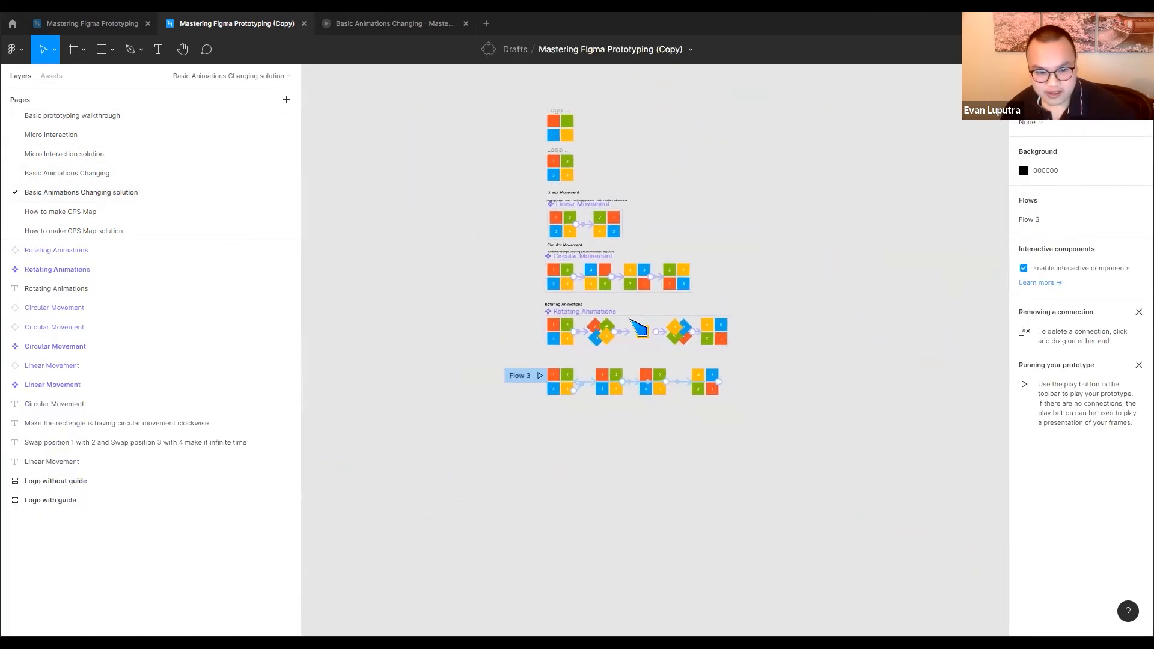
{"action": "scroll", "coordinate": [660, 373], "scroll_direction": "down", "scroll_amount": 4}
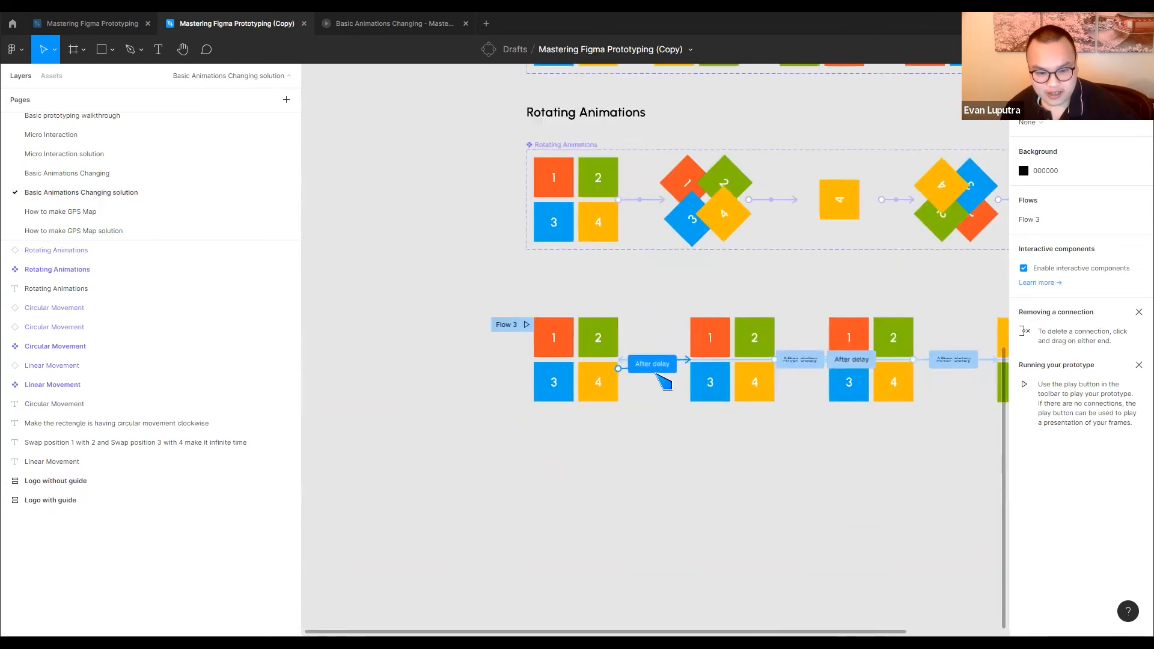
{"action": "left_click_drag", "start_coordinate": [496, 430], "coordinate": [949, 348]}
{"action": "left_click", "coordinate": [106, 175]}
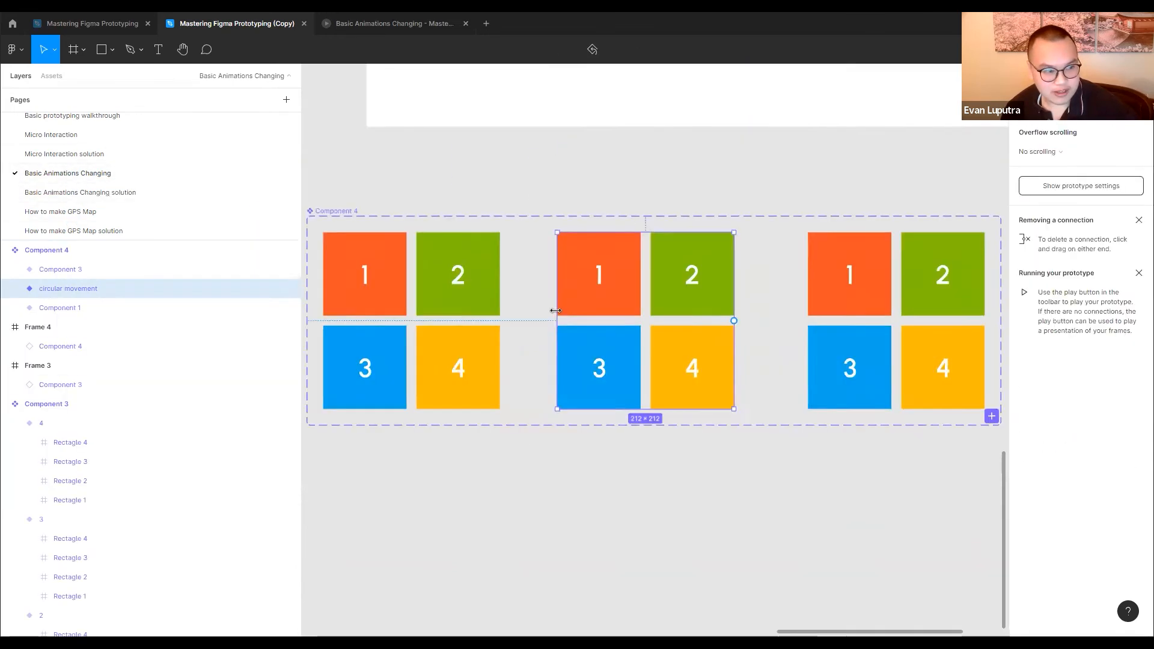
Delete the Component 4 set and Frame 4 from the Basic Animations Changing page
{"action": "scroll", "coordinate": [489, 343], "scroll_direction": "down", "scroll_amount": 5}
{"action": "scroll", "coordinate": [610, 349], "scroll_direction": "up", "scroll_amount": 5}
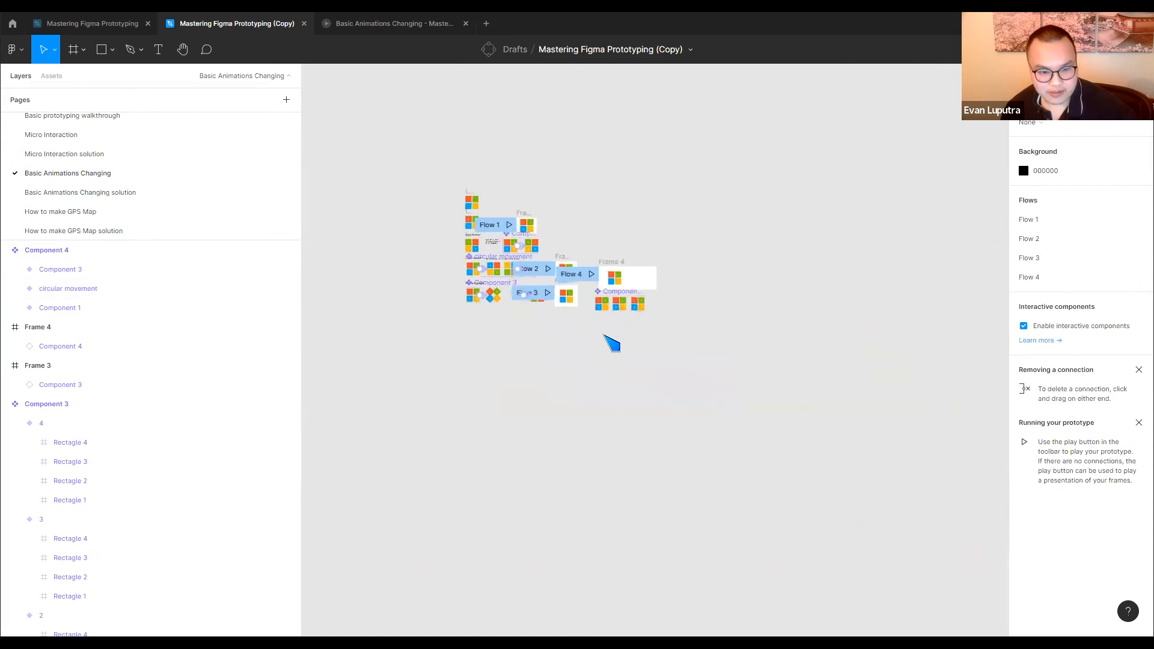
{"action": "left_click", "coordinate": [601, 250]}
{"action": "key", "text": "Delete"}
{"action": "left_click", "coordinate": [598, 166]}
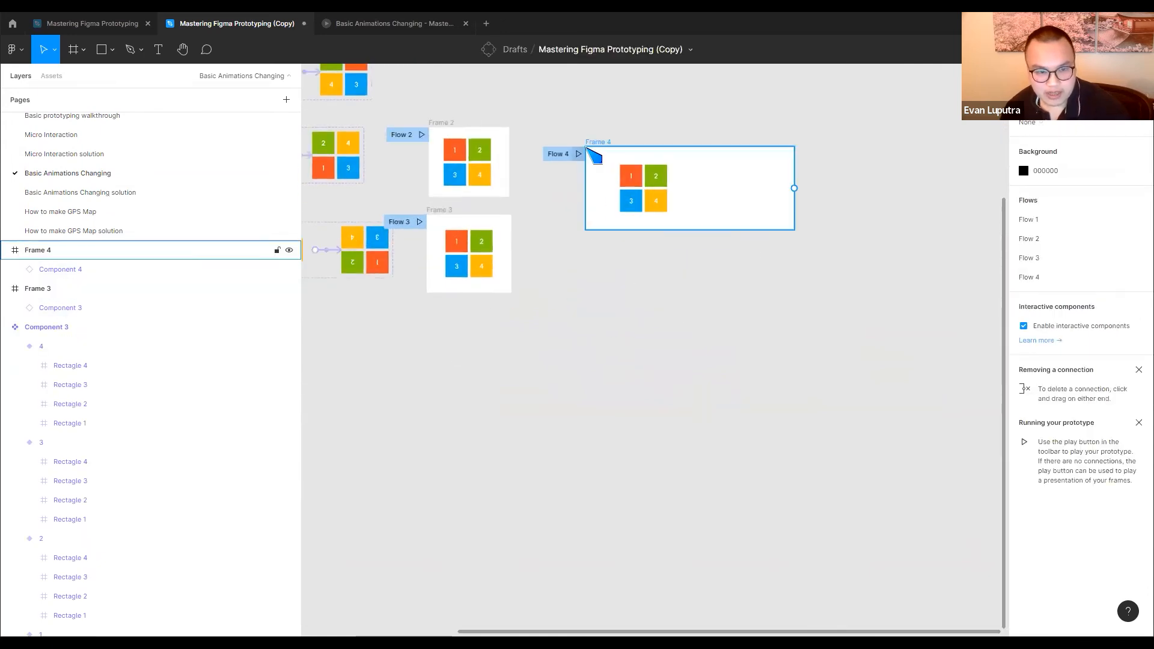
{"action": "key", "text": "Delete"}
Paste the four copied animation instances below the Rotating Animations component set and select the Linear Movement instance
{"action": "left_click_drag", "start_coordinate": [603, 244], "coordinate": [889, 272]}
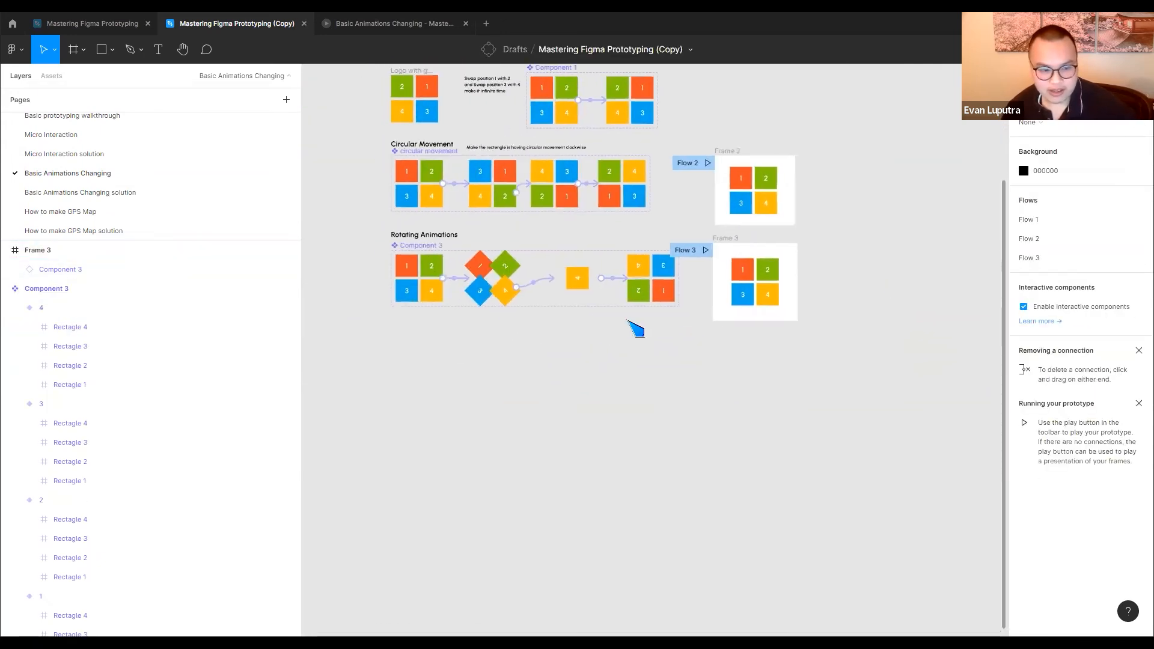
{"action": "key", "text": "ctrl+v"}
{"action": "left_click", "coordinate": [567, 412]}
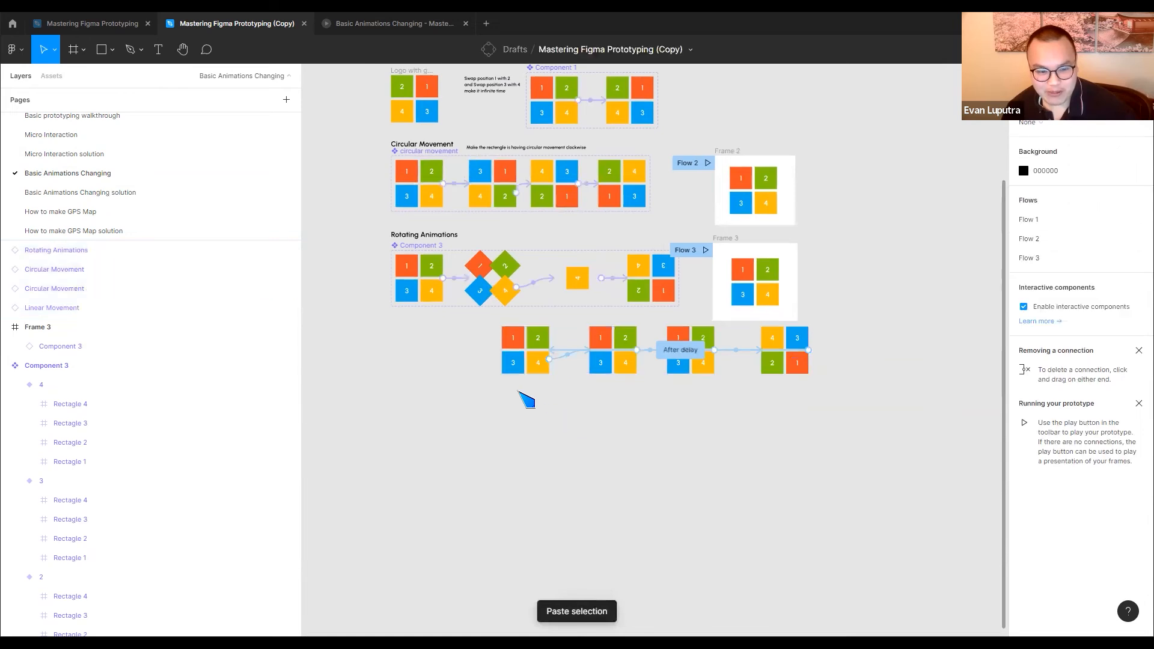
{"action": "left_click", "coordinate": [527, 362]}
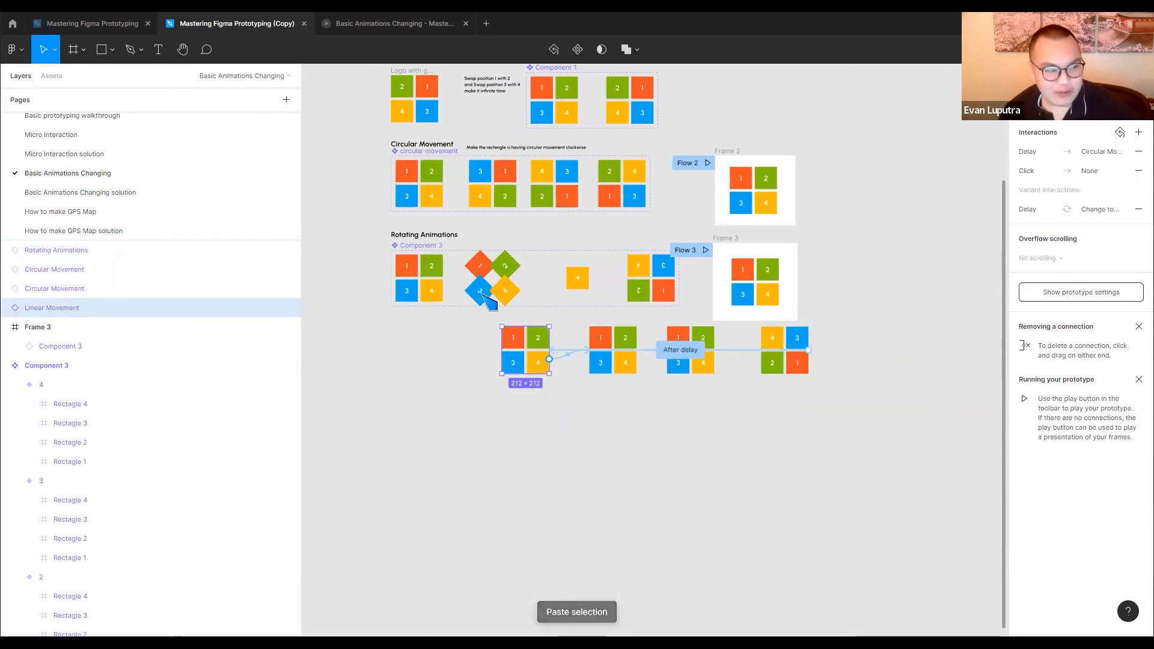
Examine the interactions of the pasted instances alongside the linear, circular and rotating component sets
{"action": "scroll", "coordinate": [567, 349], "scroll_direction": "up", "scroll_amount": 1}
{"action": "scroll", "coordinate": [566, 349], "scroll_direction": "up", "scroll_amount": 3}
{"action": "left_click", "coordinate": [657, 391]}
{"action": "left_click_drag", "start_coordinate": [557, 404], "coordinate": [463, 428]}
{"action": "left_click_drag", "start_coordinate": [633, 452], "coordinate": [704, 517]}
{"action": "mouse_move", "coordinate": [554, 497]}
{"action": "left_mouse_down"}
{"action": "mouse_move", "coordinate": [608, 541]}
{"action": "mouse_move", "coordinate": [688, 578]}
{"action": "left_mouse_up"}
{"action": "left_click_drag", "start_coordinate": [554, 426], "coordinate": [541, 500]}
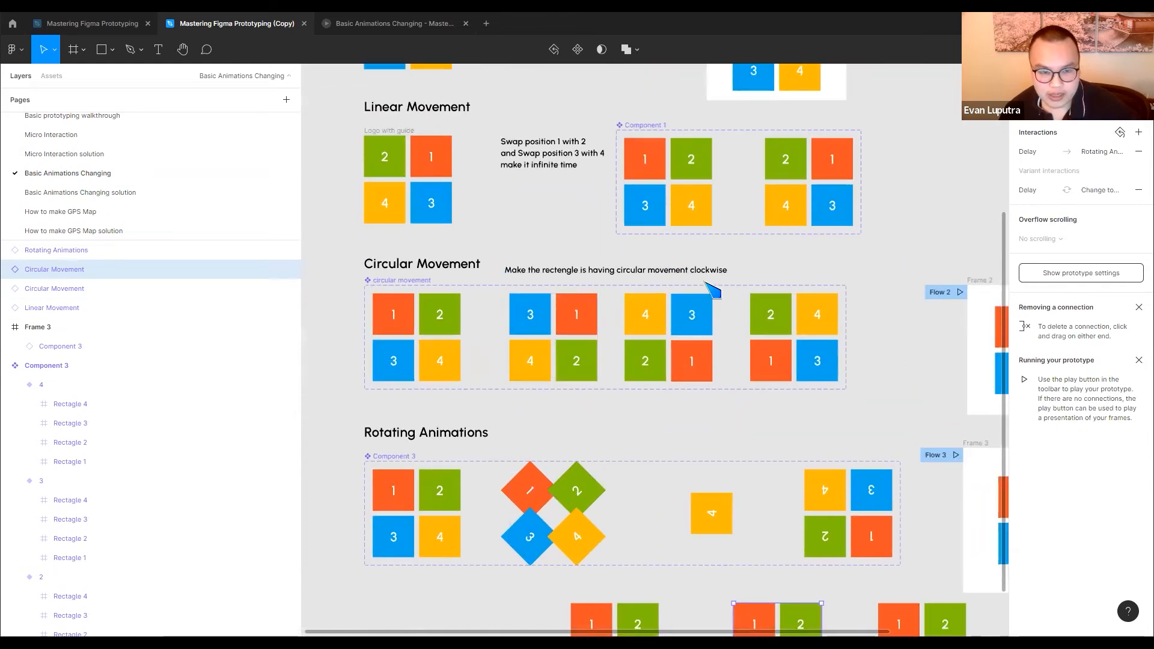
{"action": "scroll", "coordinate": [712, 291], "scroll_direction": "down", "scroll_amount": 5}
{"action": "scroll", "coordinate": [712, 290], "scroll_direction": "right", "scroll_amount": 3}
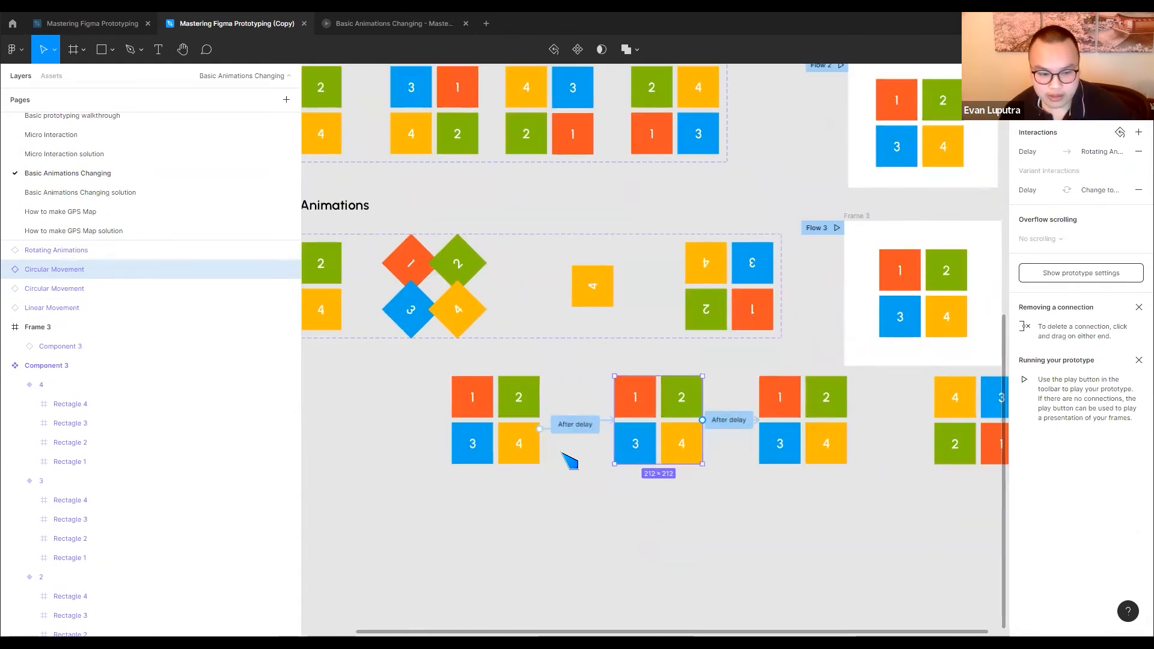
{"action": "scroll", "coordinate": [554, 367], "scroll_direction": "up", "scroll_amount": 5}
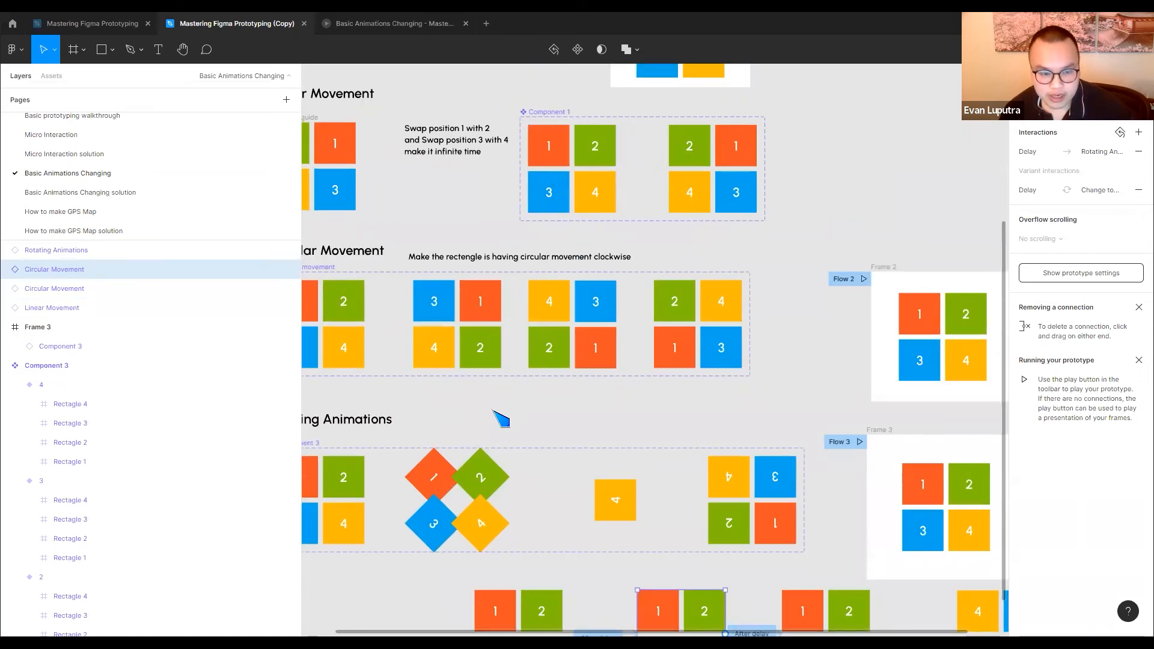
{"action": "scroll", "coordinate": [502, 421], "scroll_direction": "down", "scroll_amount": 5}
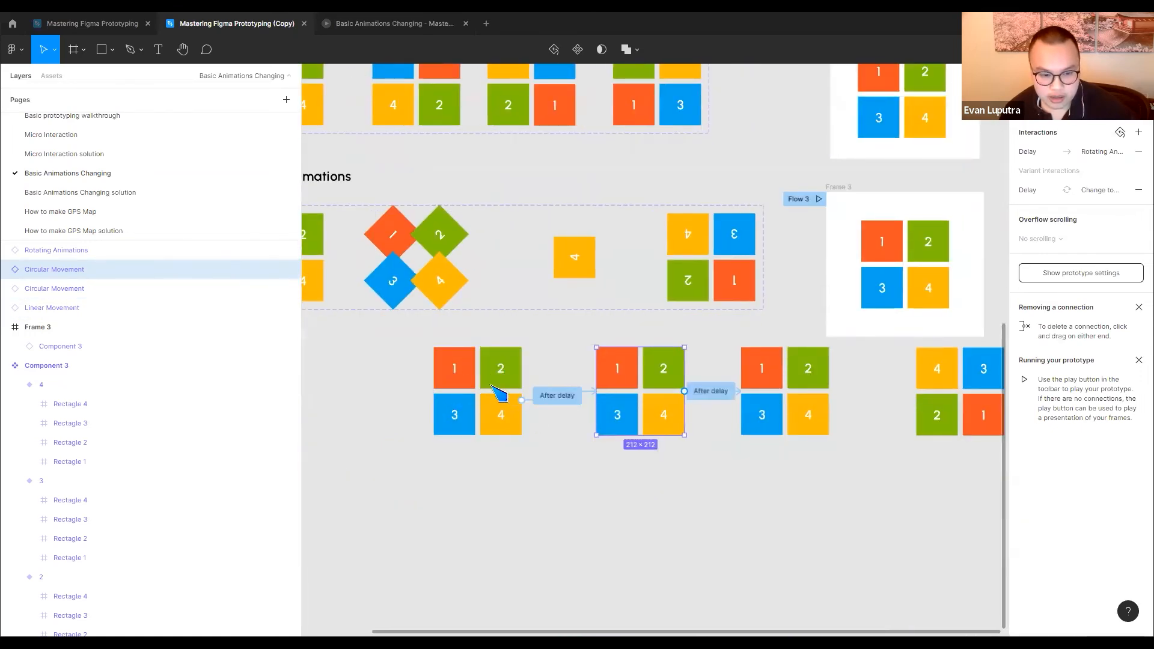
{"action": "scroll", "coordinate": [631, 400], "scroll_direction": "right", "scroll_amount": 3}
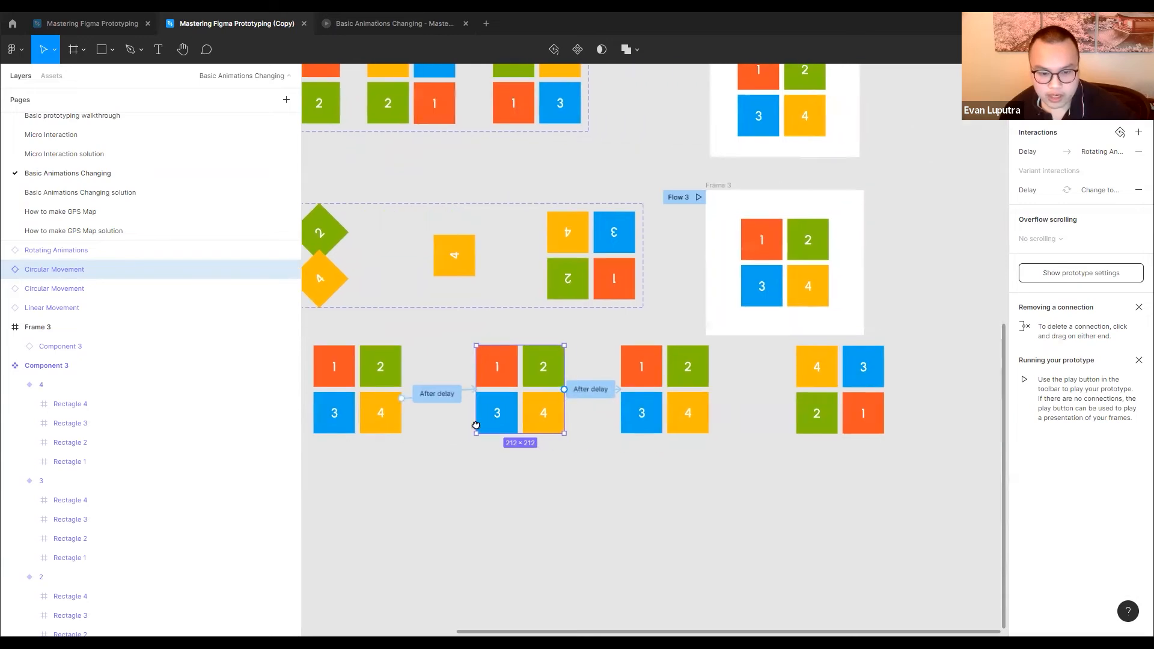
Trace each After delay connection in the pasted row and compare the instances with the first and last variants of their source components
{"action": "left_click", "coordinate": [490, 469]}
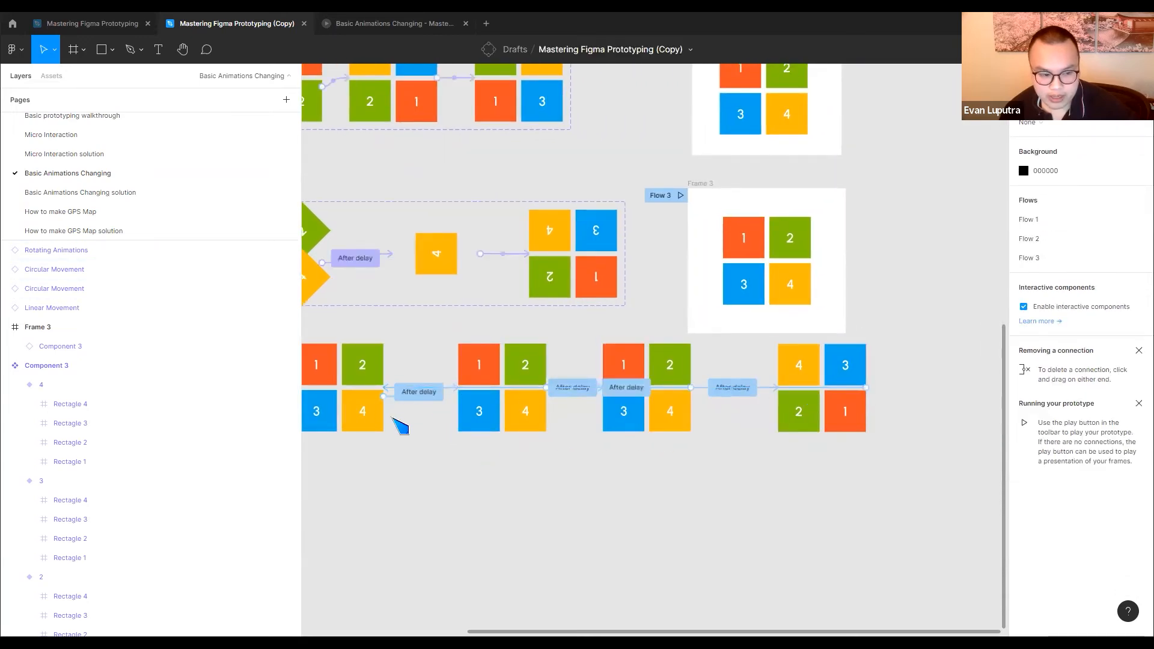
{"action": "scroll", "coordinate": [517, 459], "scroll_direction": "left", "scroll_amount": 2}
{"action": "scroll", "coordinate": [565, 433], "scroll_direction": "up", "scroll_amount": 2}
{"action": "scroll", "coordinate": [565, 432], "scroll_direction": "right", "scroll_amount": 1}
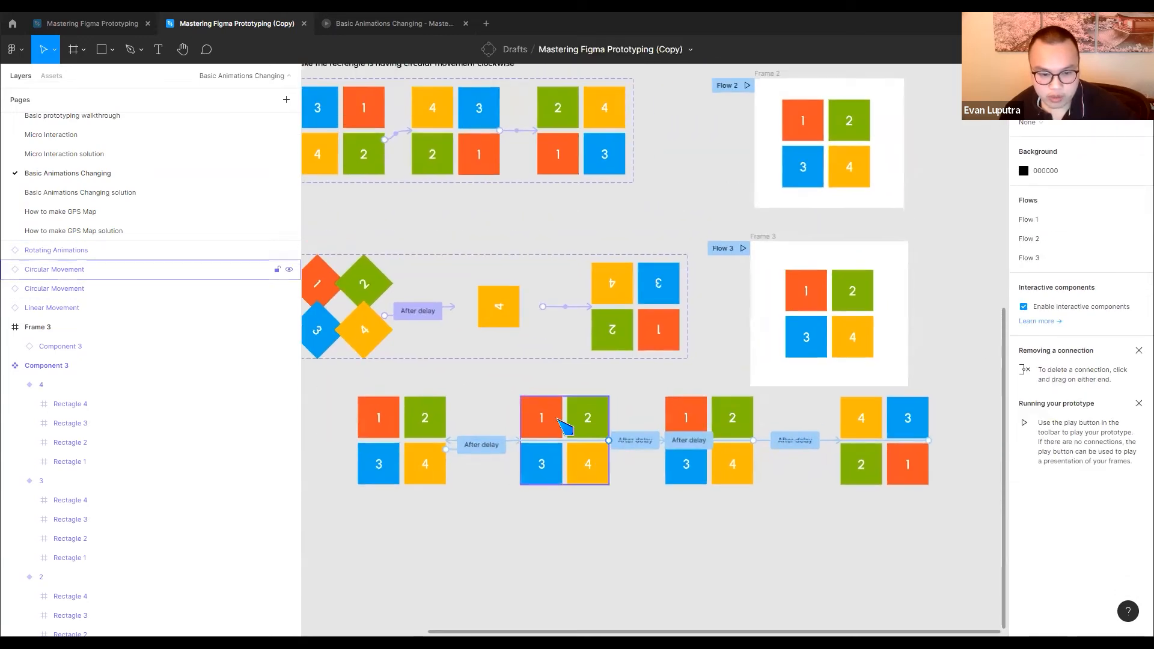
{"action": "scroll", "coordinate": [715, 444], "scroll_direction": "up", "scroll_amount": 5}
{"action": "scroll", "coordinate": [691, 454], "scroll_direction": "left", "scroll_amount": 2}
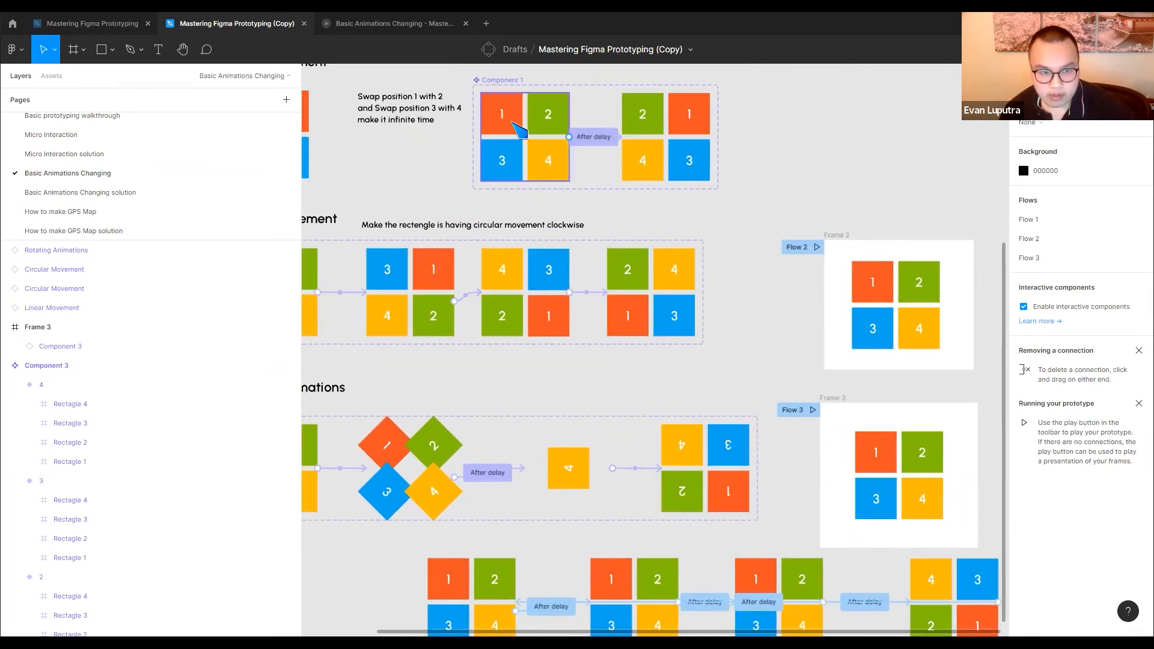
{"action": "scroll", "coordinate": [667, 155], "scroll_direction": "left", "scroll_amount": 5}
{"action": "scroll", "coordinate": [667, 154], "scroll_direction": "down", "scroll_amount": 2}
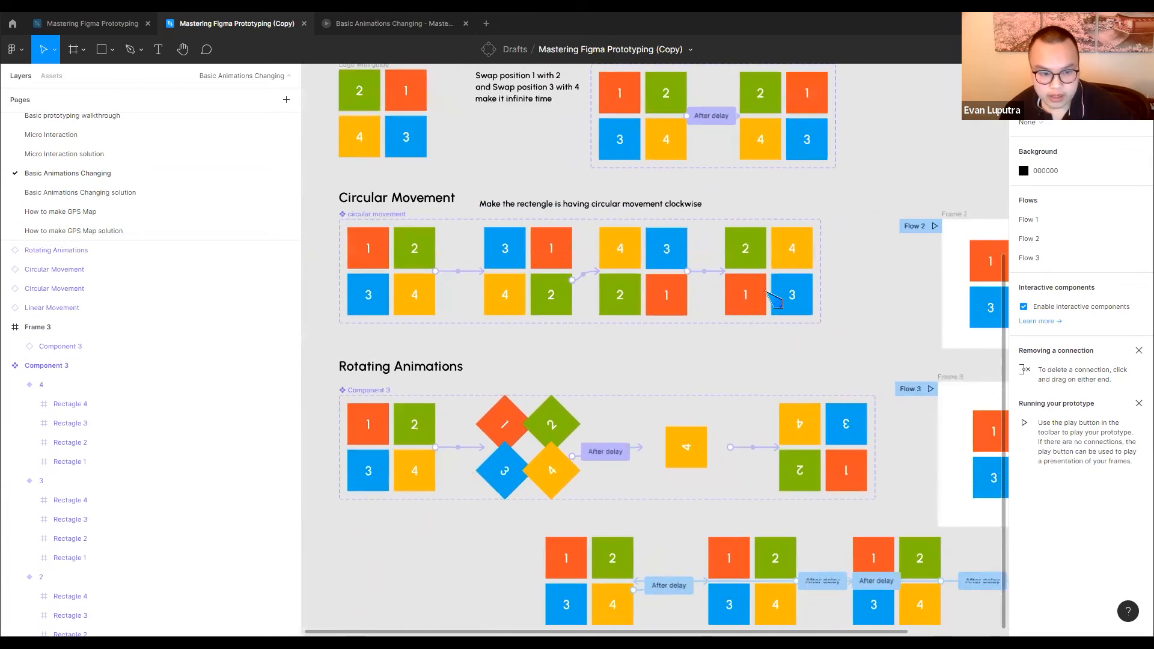
{"action": "scroll", "coordinate": [746, 290], "scroll_direction": "right", "scroll_amount": 3}
{"action": "scroll", "coordinate": [745, 290], "scroll_direction": "down", "scroll_amount": 1}
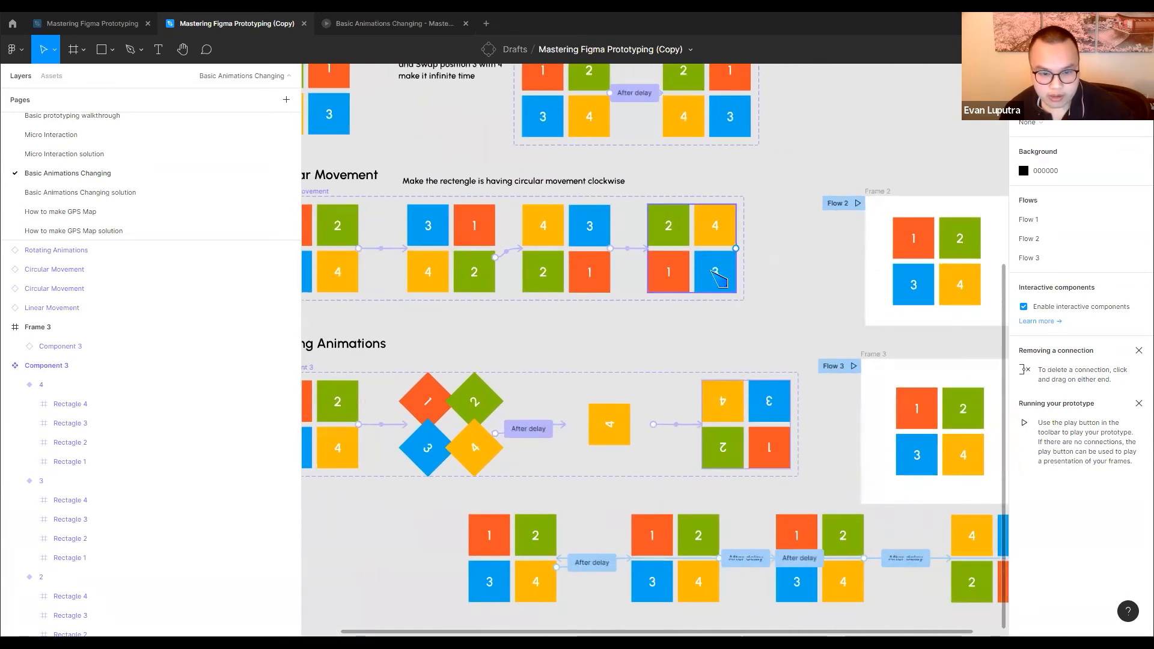
{"action": "scroll", "coordinate": [664, 314], "scroll_direction": "down", "scroll_amount": 5}
{"action": "scroll", "coordinate": [664, 314], "scroll_direction": "right", "scroll_amount": 2}
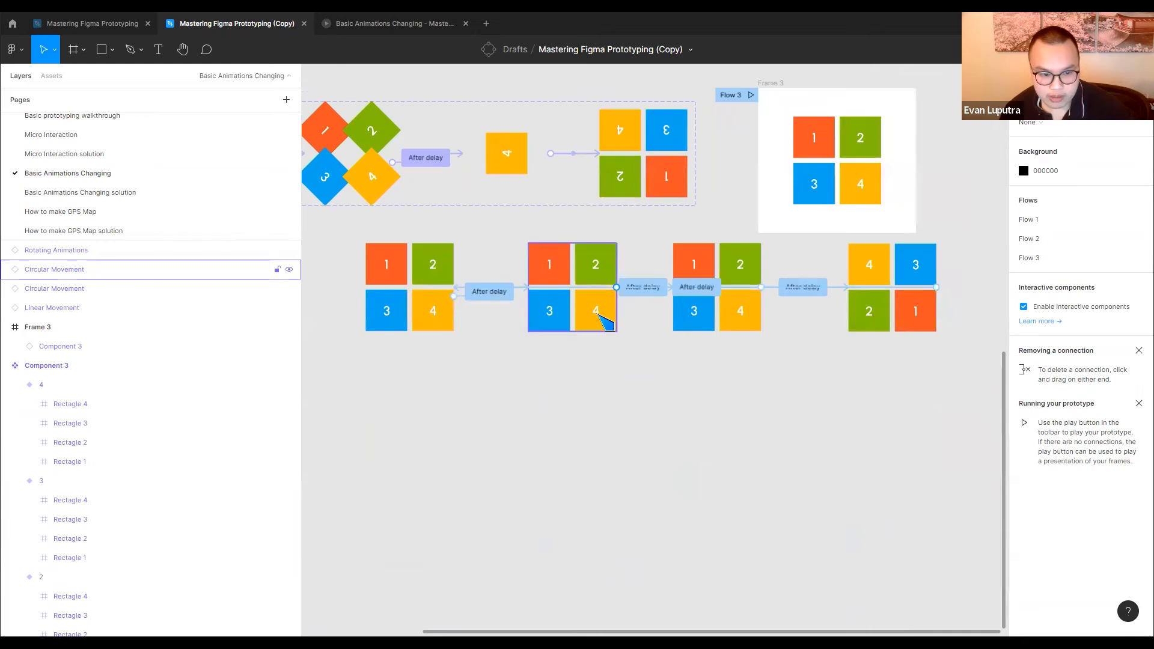
{"action": "scroll", "coordinate": [553, 311], "scroll_direction": "right", "scroll_amount": 3}
{"action": "scroll", "coordinate": [553, 312], "scroll_direction": "up", "scroll_amount": 1}
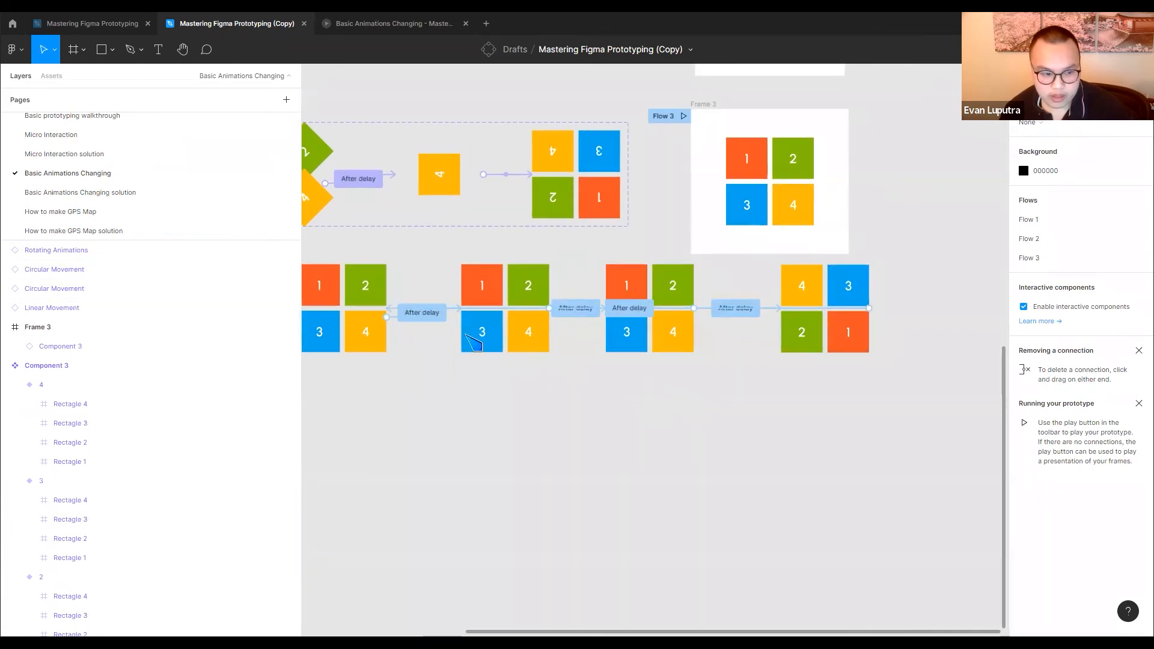
{"action": "scroll", "coordinate": [445, 373], "scroll_direction": "left", "scroll_amount": 4}
Move the row of four pasted instances further down, clear of the Rotating Animations section, and keep all four selected
{"action": "left_click_drag", "start_coordinate": [412, 376], "coordinate": [926, 334]}
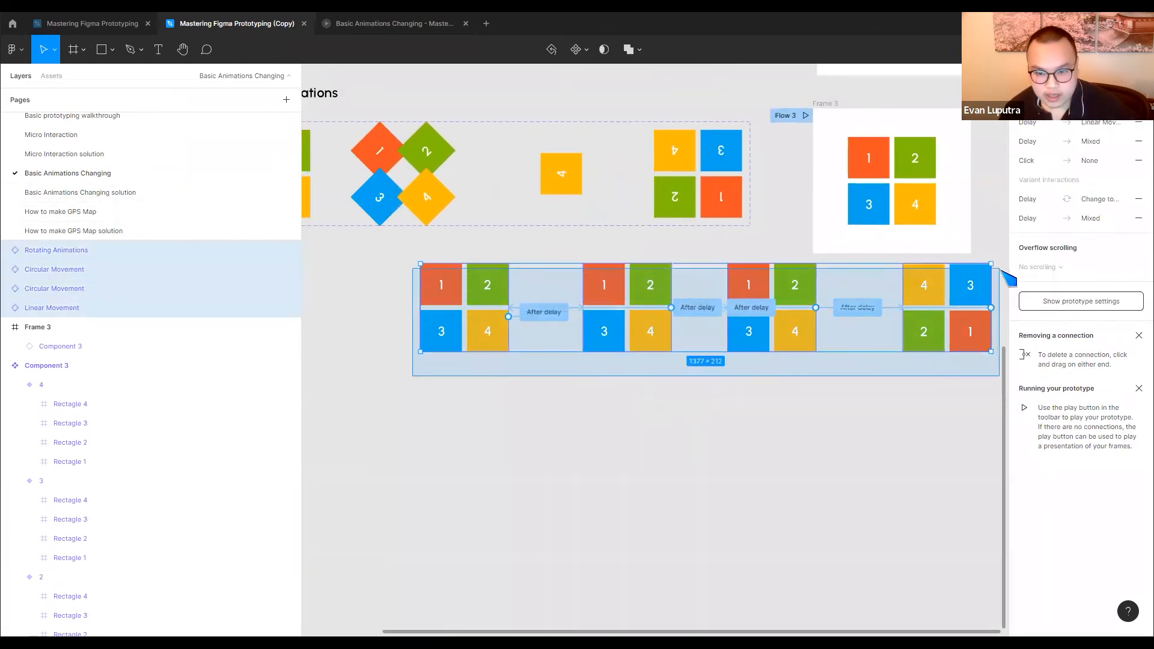
{"action": "left_click_drag", "start_coordinate": [429, 262], "coordinate": [403, 359]}
{"action": "left_click_drag", "start_coordinate": [380, 475], "coordinate": [993, 318]}
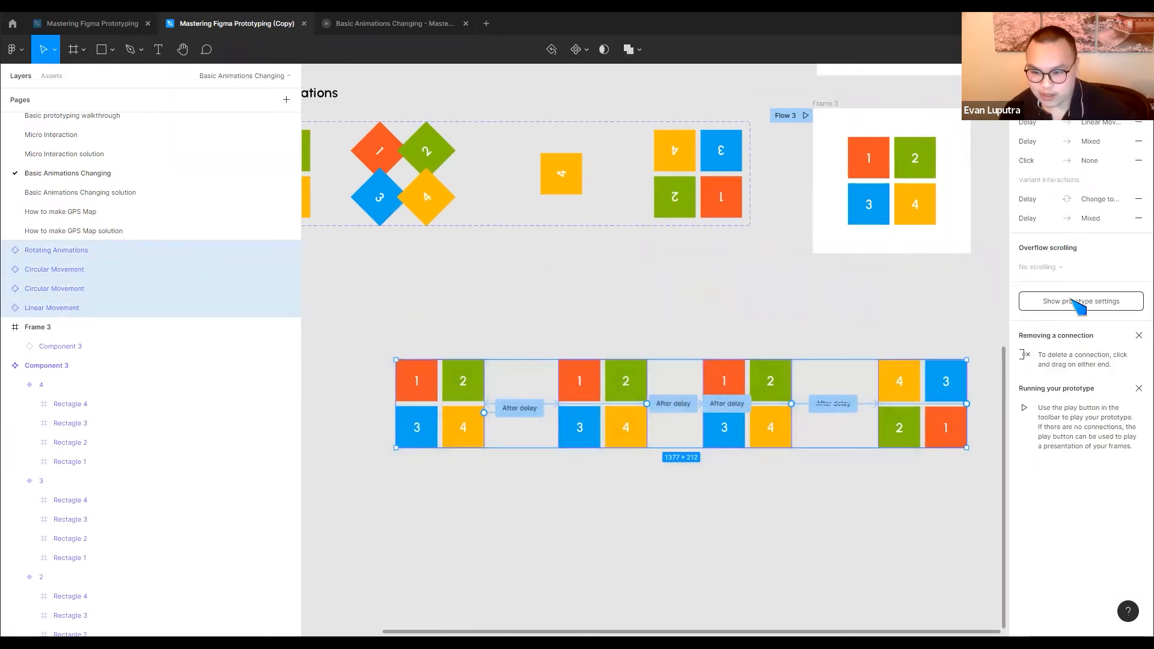
Draw a wide empty frame directly below the row of pasted animation instances
{"action": "left_click", "coordinate": [650, 281]}
{"action": "left_click", "coordinate": [83, 49]}
{"action": "left_click", "coordinate": [36, 79]}
{"action": "scroll", "coordinate": [510, 366], "scroll_direction": "down", "scroll_amount": 3}
{"action": "mouse_move", "coordinate": [385, 416]}
{"action": "left_mouse_down"}
{"action": "mouse_move", "coordinate": [820, 533]}
{"action": "mouse_move", "coordinate": [811, 528]}
{"action": "left_mouse_up"}
Move all four pasted instances into Frame 4 and select the Linear Movement instance
{"action": "left_click", "coordinate": [452, 371]}
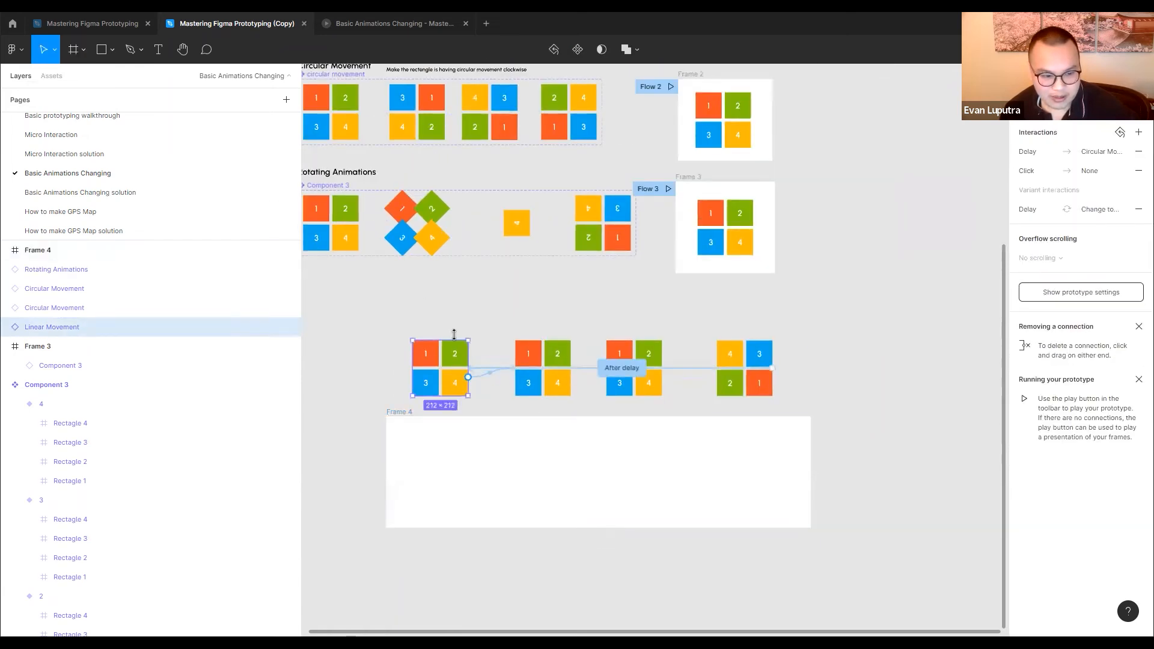
{"action": "mouse_move", "coordinate": [445, 361]}
{"action": "left_mouse_down"}
{"action": "mouse_move", "coordinate": [467, 463]}
{"action": "mouse_move", "coordinate": [441, 469]}
{"action": "mouse_move", "coordinate": [451, 460]}
{"action": "mouse_move", "coordinate": [433, 353]}
{"action": "left_mouse_up"}
{"action": "left_click_drag", "start_coordinate": [351, 311], "coordinate": [800, 401]}
{"action": "left_click_drag", "start_coordinate": [555, 362], "coordinate": [568, 471]}
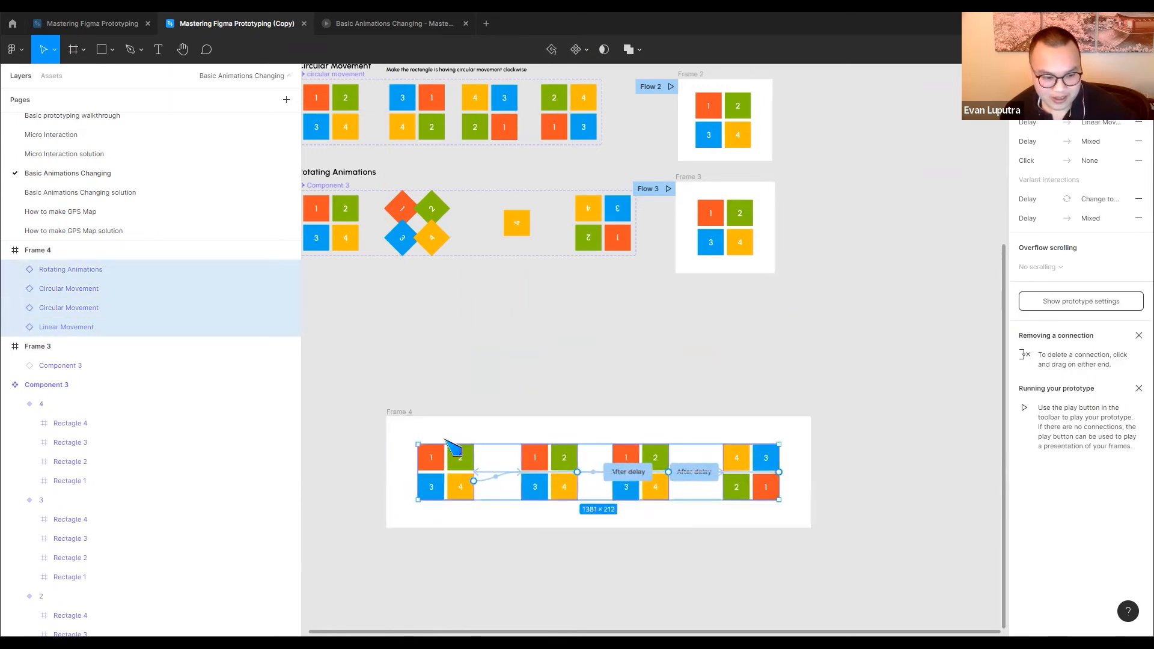
{"action": "left_click", "coordinate": [469, 472]}
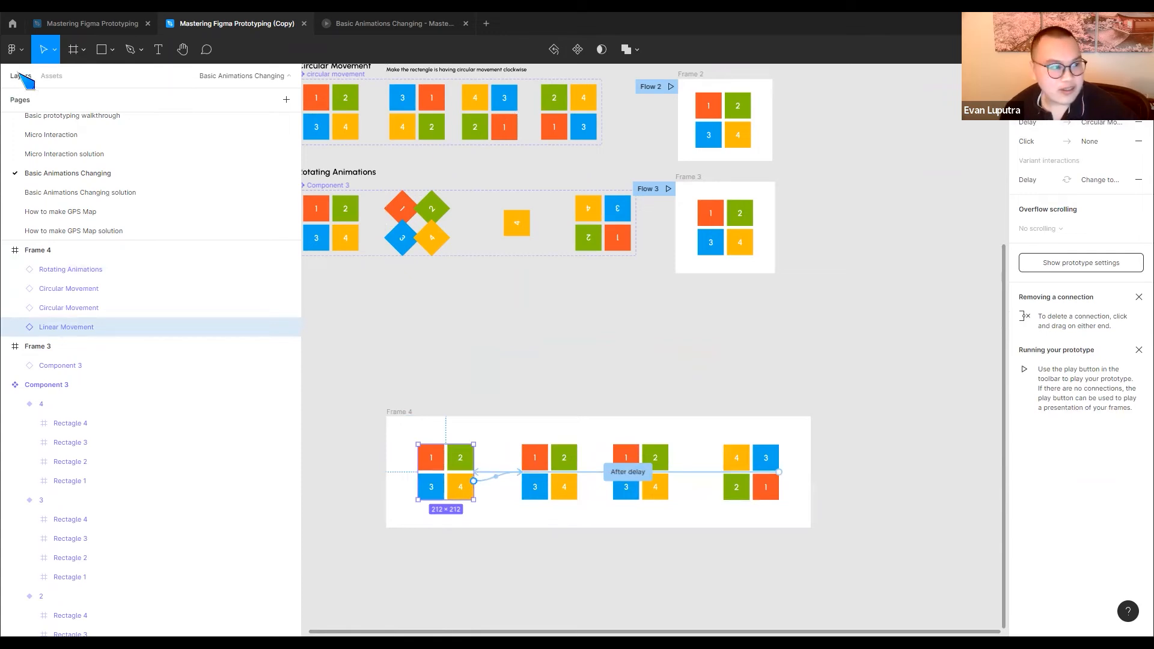
Play Flow 3 from the Basic Animations Changing solution page and return to the design file
{"action": "left_click", "coordinate": [80, 192]}
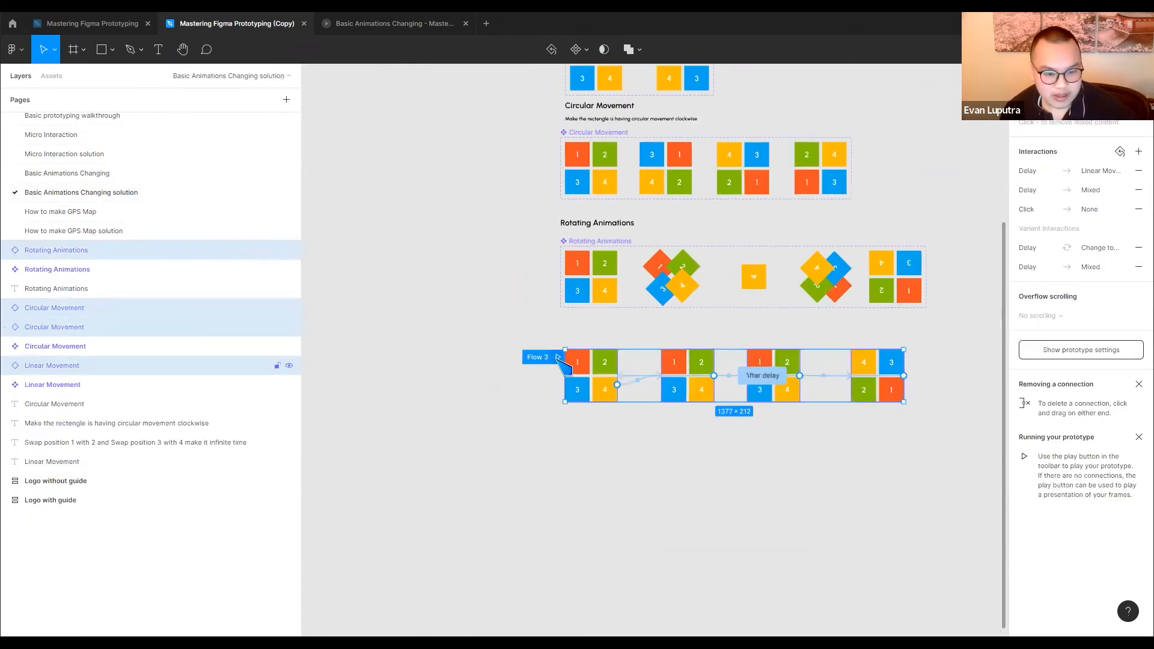
{"action": "left_click", "coordinate": [555, 357]}
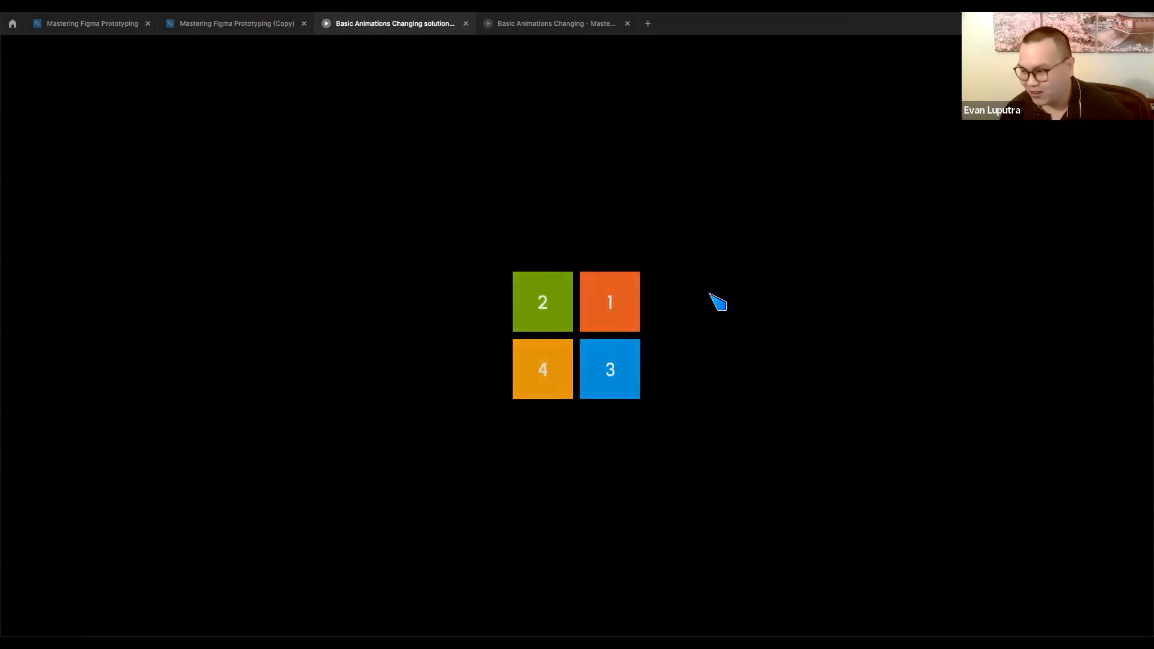
{"action": "left_click", "coordinate": [233, 23]}
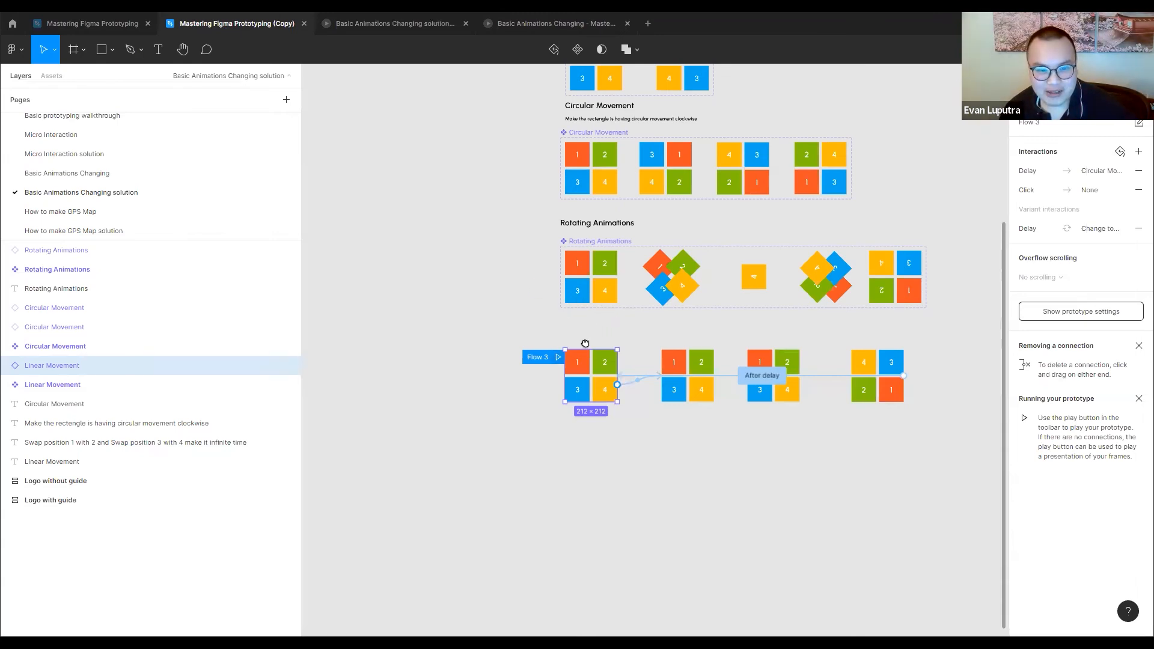
Examine the connections and interactions of the Linear Movement, Circular Movement and Rotating Animations instances in Flow 3 on the solution page
{"action": "scroll", "coordinate": [588, 361], "scroll_direction": "up", "scroll_amount": 2}
{"action": "scroll", "coordinate": [580, 468], "scroll_direction": "up", "scroll_amount": 2}
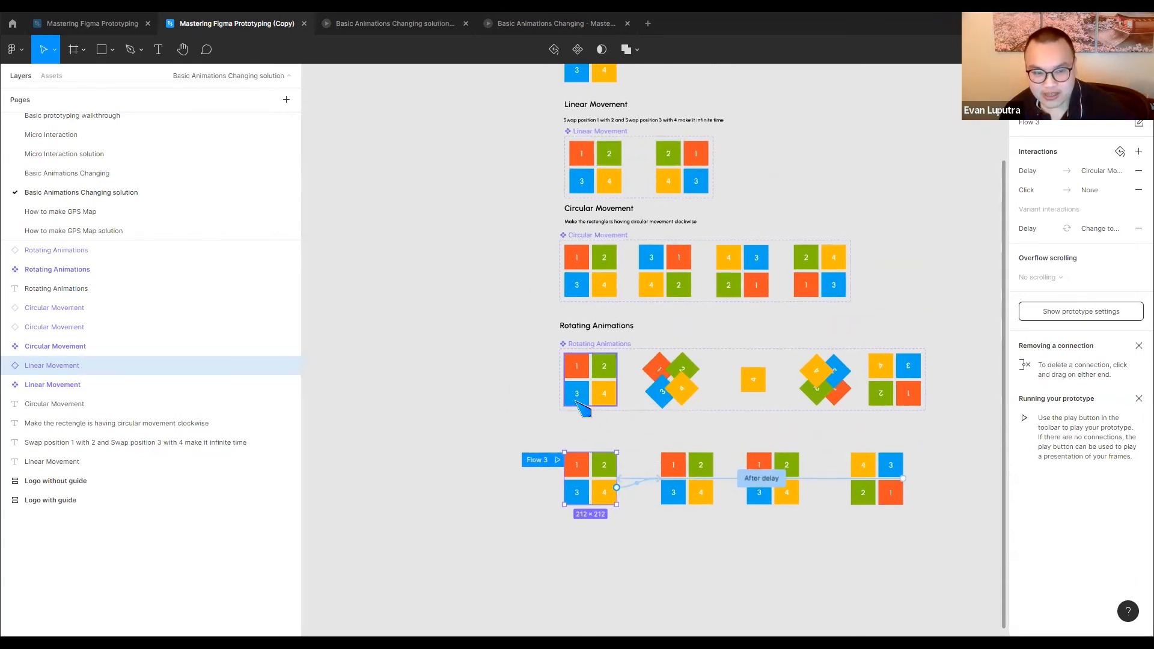
{"action": "scroll", "coordinate": [592, 337], "scroll_direction": "up", "scroll_amount": 1}
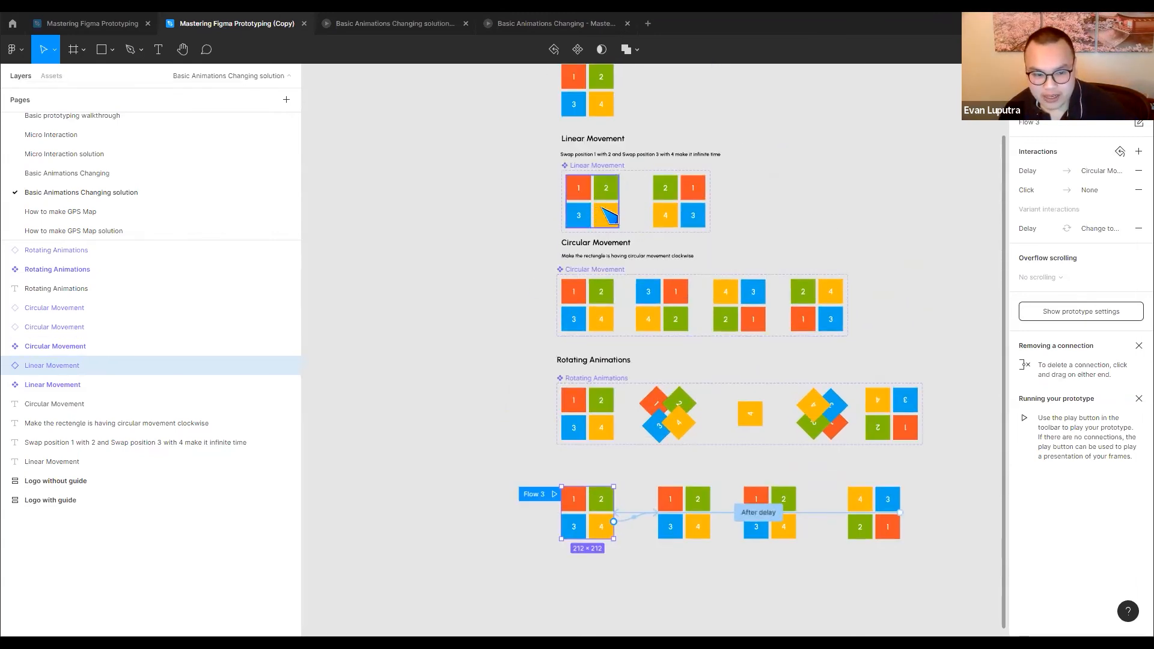
{"action": "scroll", "coordinate": [586, 469], "scroll_direction": "down", "scroll_amount": 2}
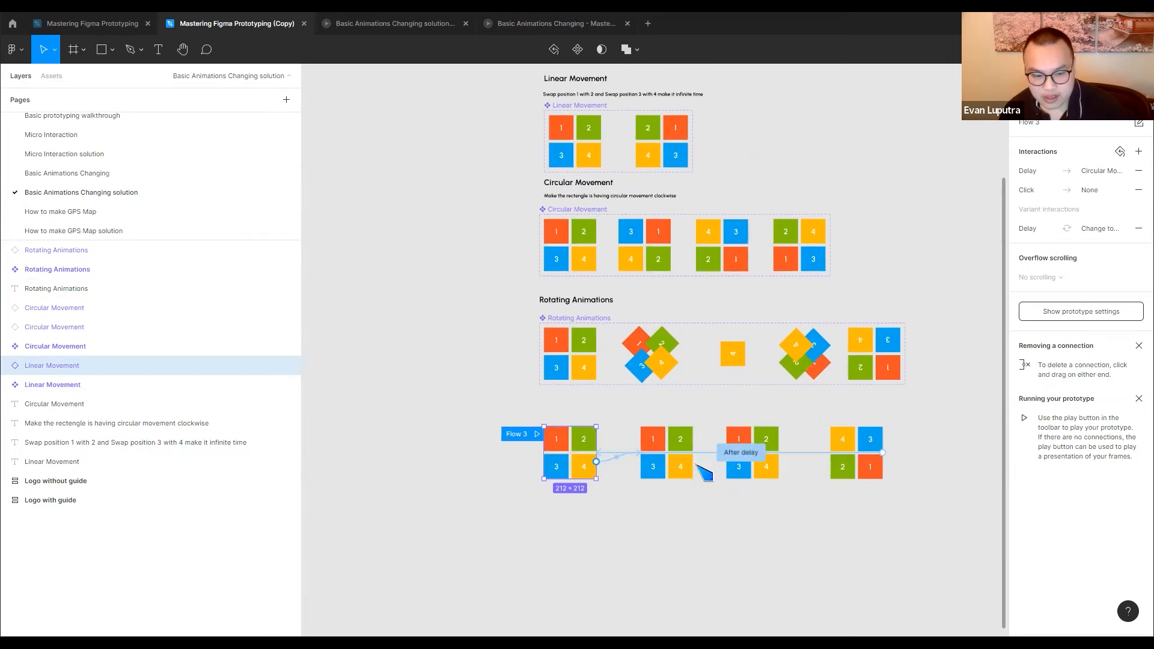
{"action": "scroll", "coordinate": [629, 457], "scroll_direction": "right", "scroll_amount": 2}
{"action": "scroll", "coordinate": [628, 457], "scroll_direction": "up", "scroll_amount": 1}
{"action": "left_click", "coordinate": [628, 456]}
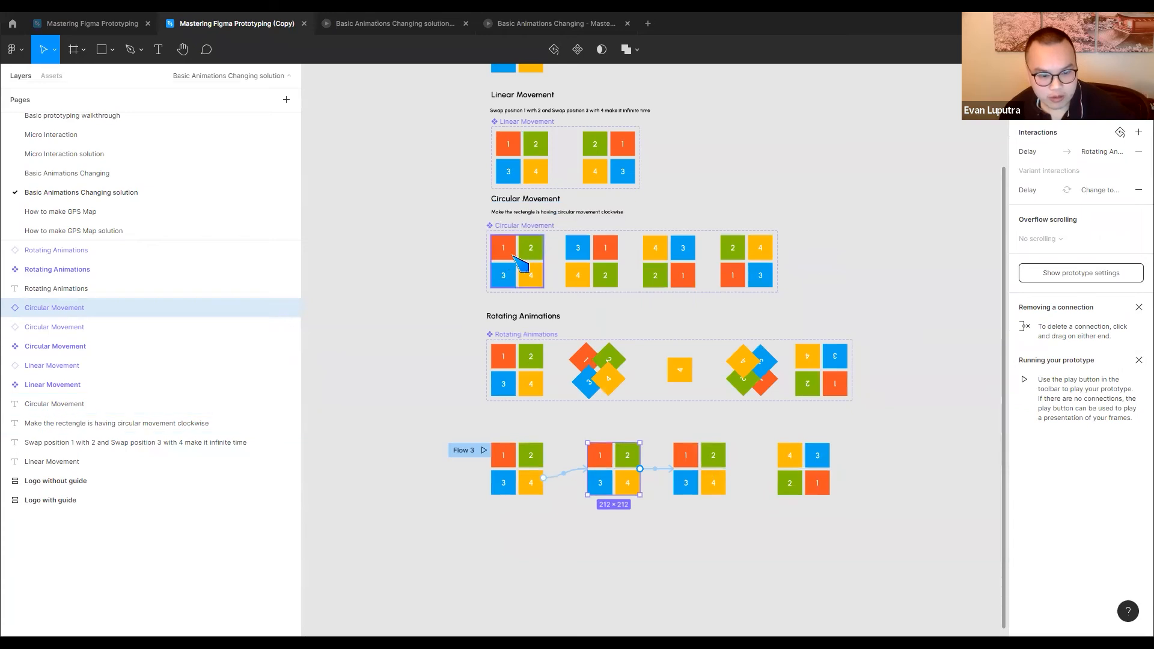
{"action": "left_click", "coordinate": [707, 465]}
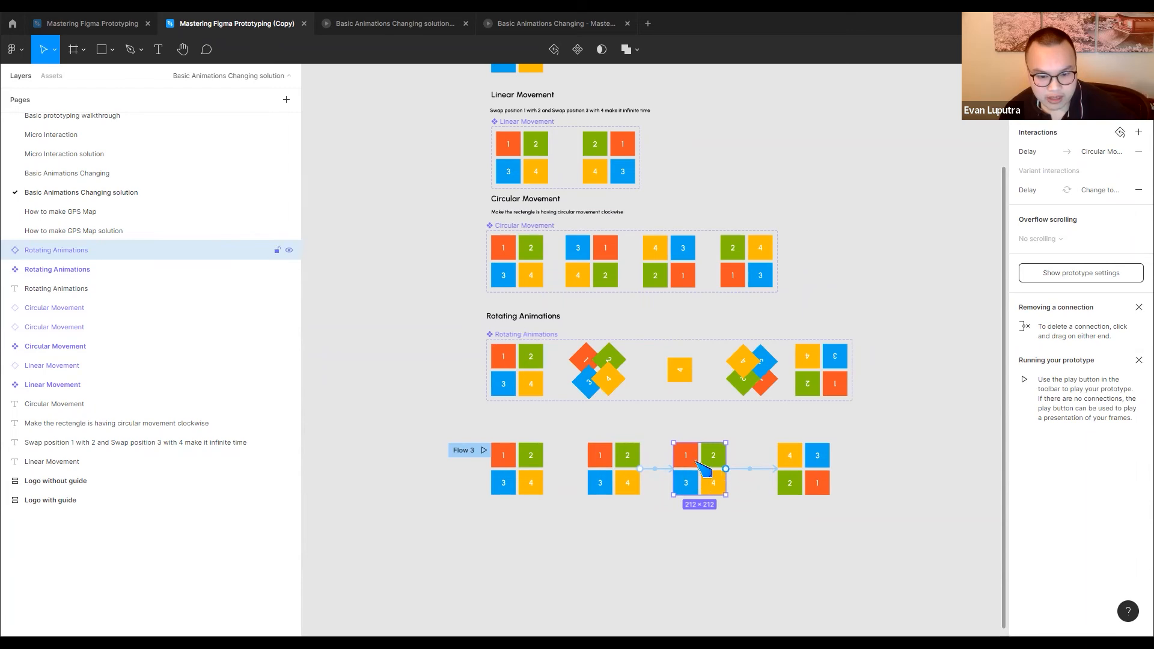
Examine the After delay connection of Flow 3's last Circular Movement instance and select all four instances in the flow
{"action": "scroll", "coordinate": [692, 481], "scroll_direction": "right", "scroll_amount": 2}
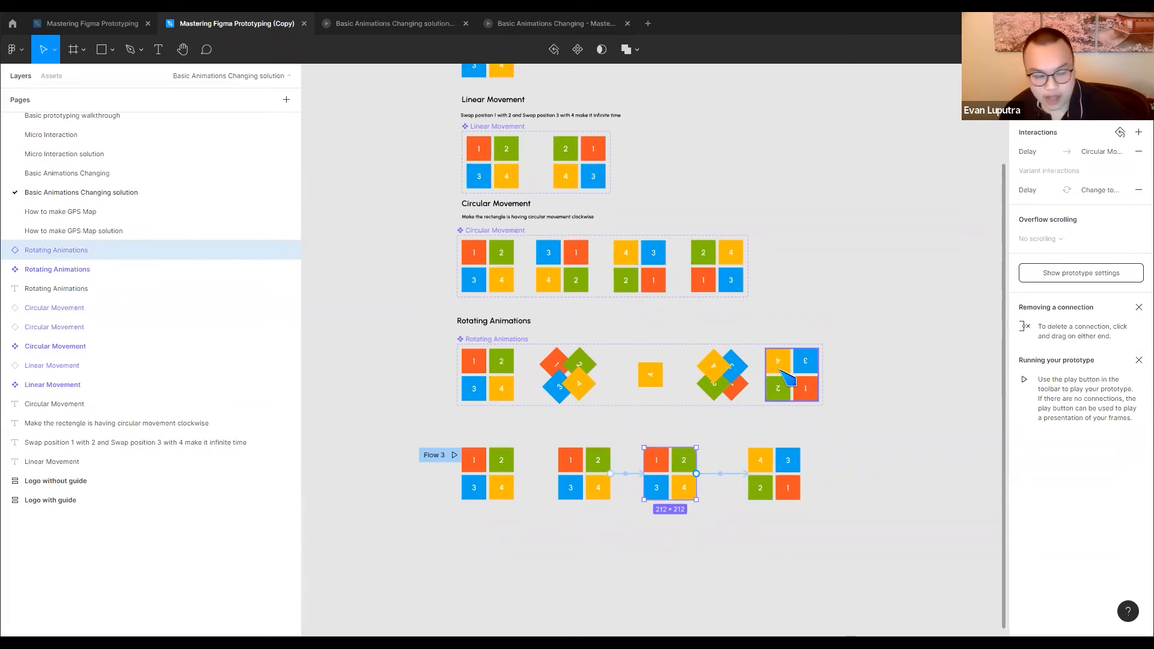
{"action": "left_click", "coordinate": [784, 481]}
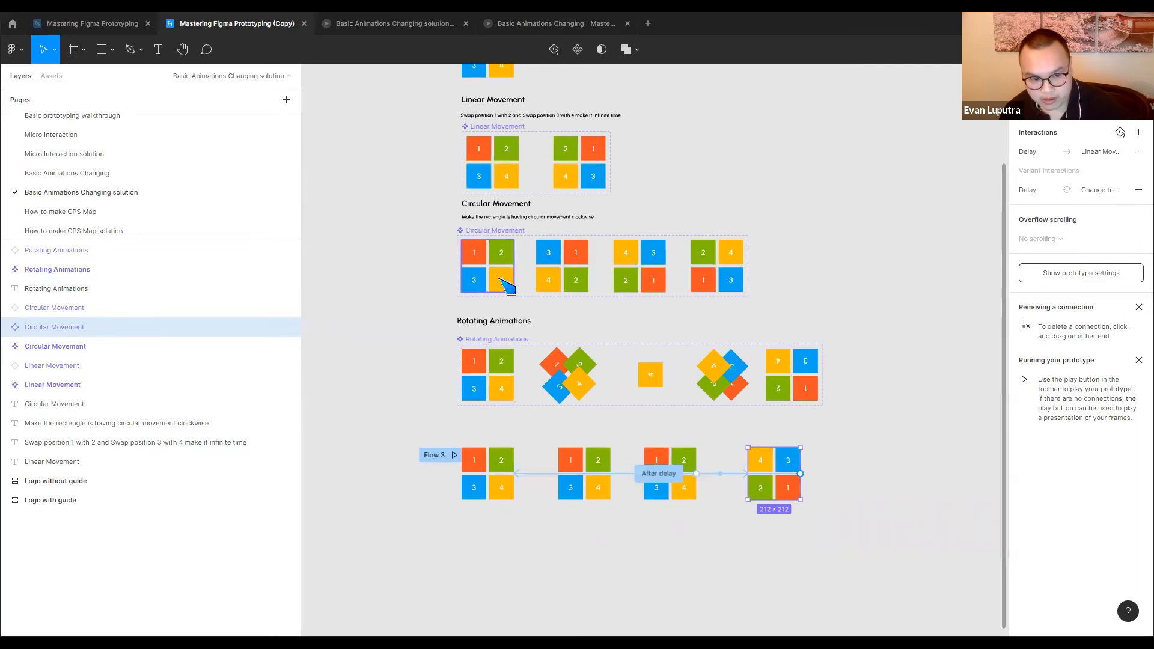
{"action": "left_click", "coordinate": [934, 404]}
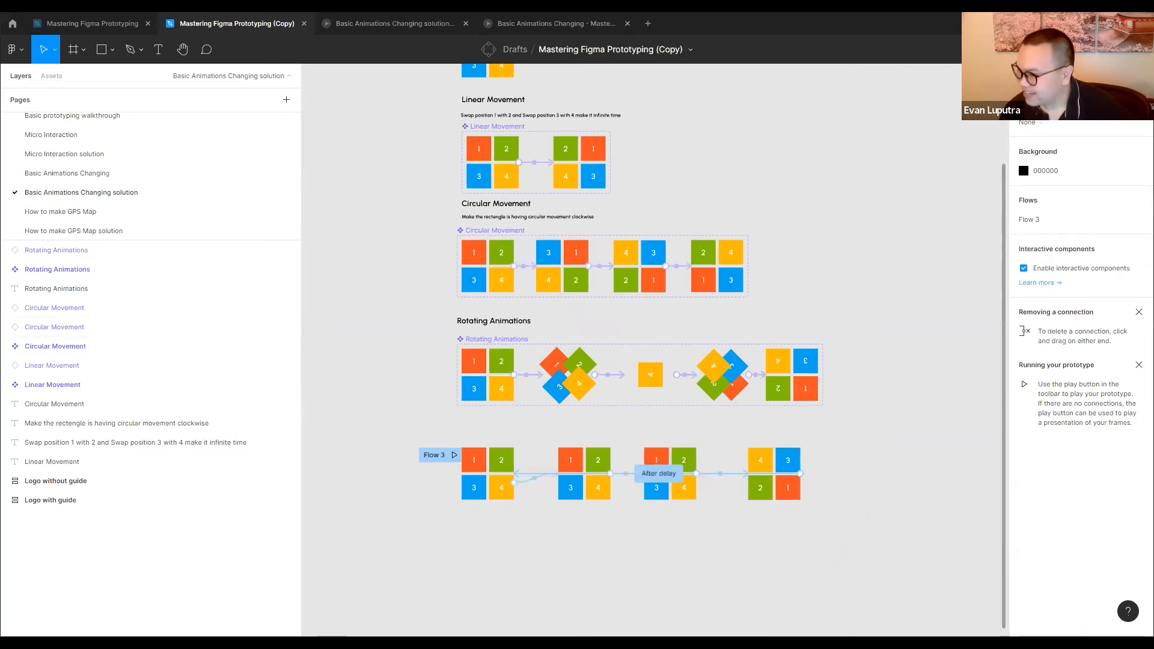
{"action": "left_click_drag", "start_coordinate": [412, 519], "coordinate": [918, 432]}
{"action": "left_click", "coordinate": [412, 512]}
{"action": "left_click_drag", "start_coordinate": [391, 521], "coordinate": [880, 431]}
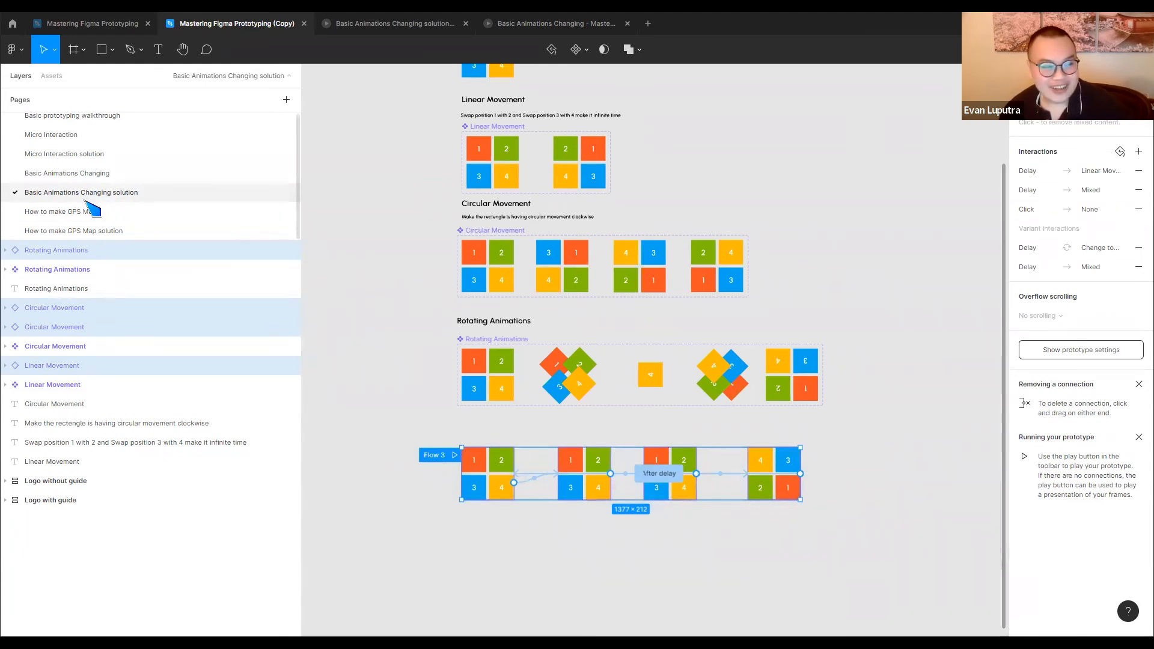
{"action": "left_click_drag", "start_coordinate": [406, 521], "coordinate": [833, 445]}
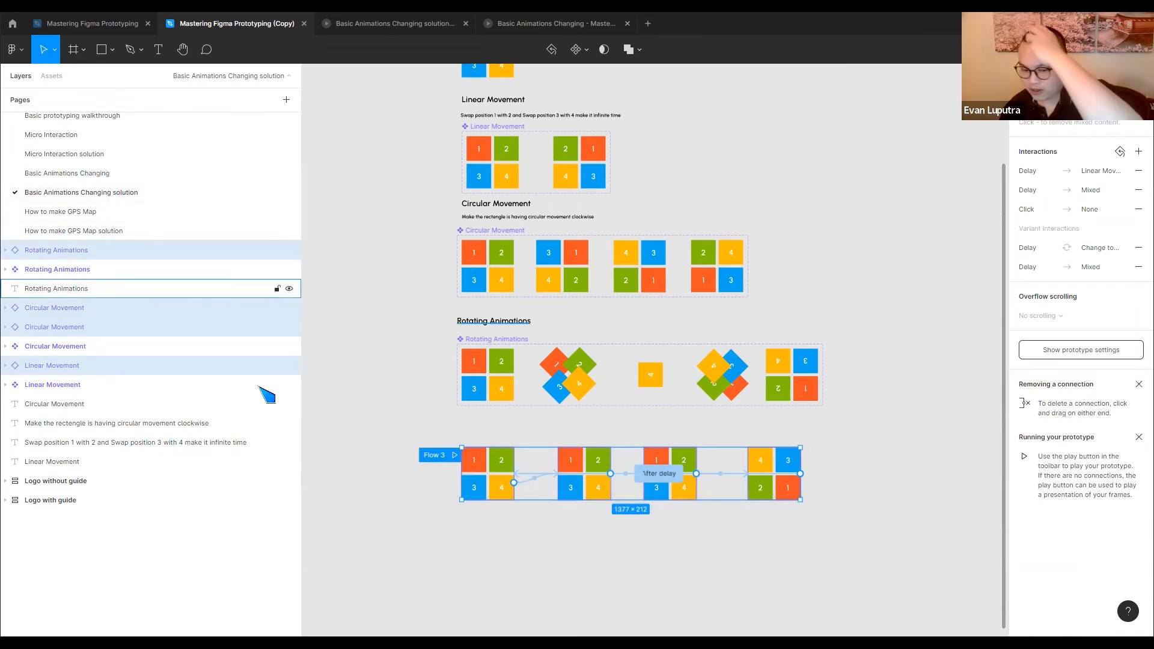
Open the How to make GPS Map page, view the Problem 1 and Problem 2 frames, and select Problem 1's red triangle
{"action": "left_click", "coordinate": [108, 216]}
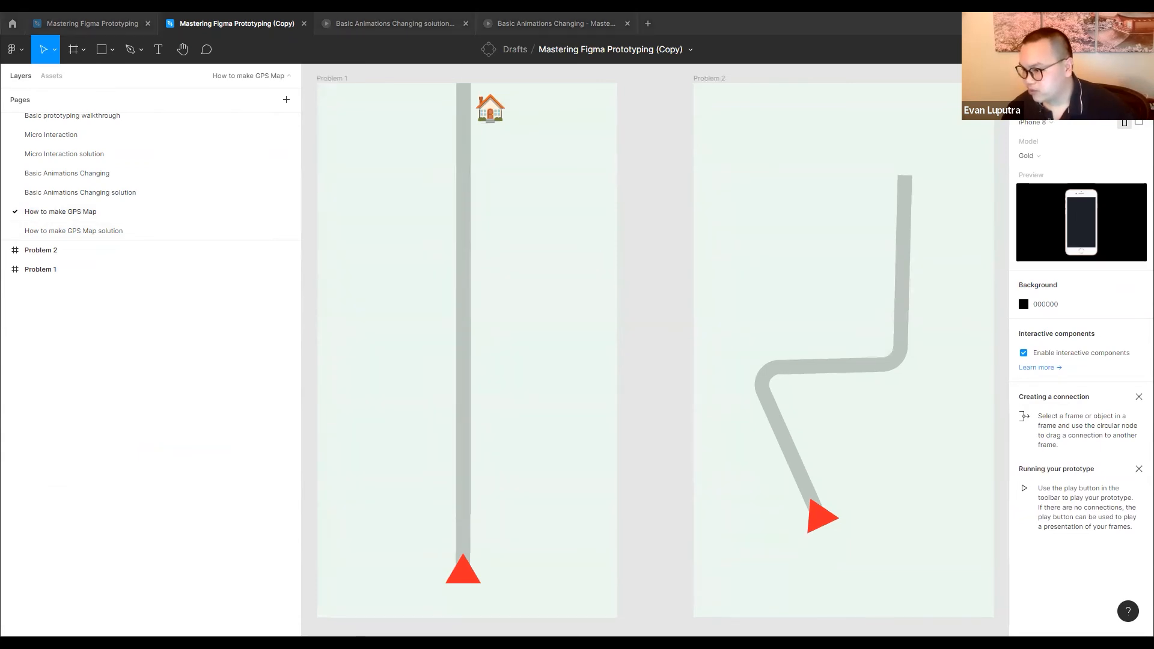
{"action": "scroll", "coordinate": [579, 301], "scroll_direction": "down", "scroll_amount": 5}
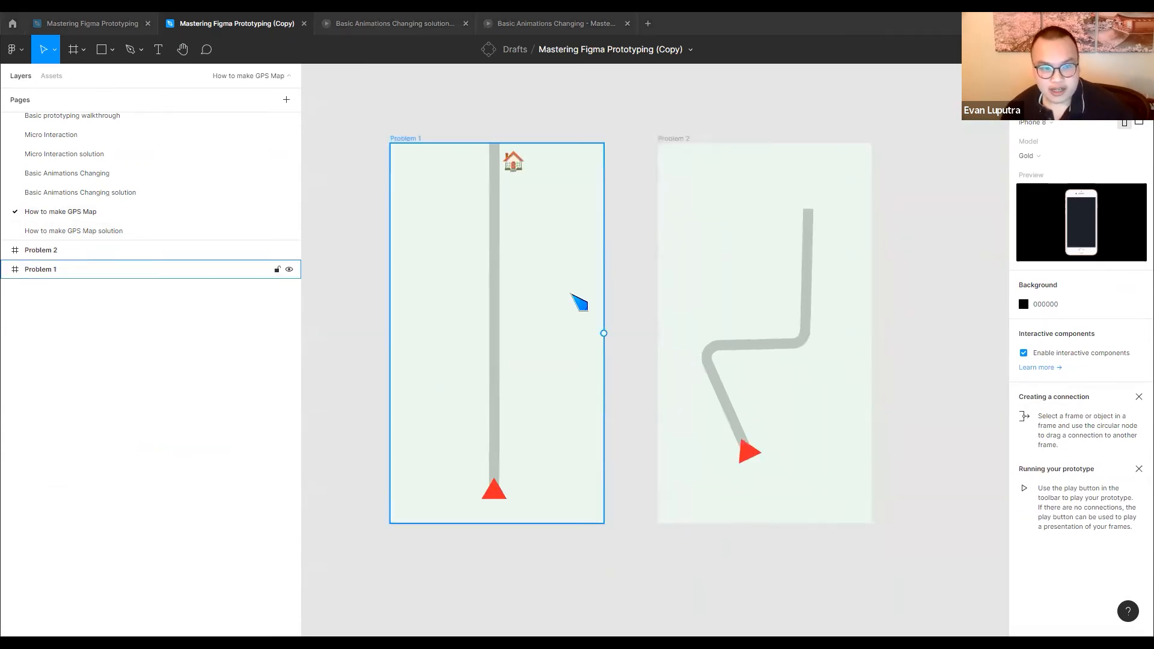
{"action": "scroll", "coordinate": [558, 308], "scroll_direction": "up", "scroll_amount": 3}
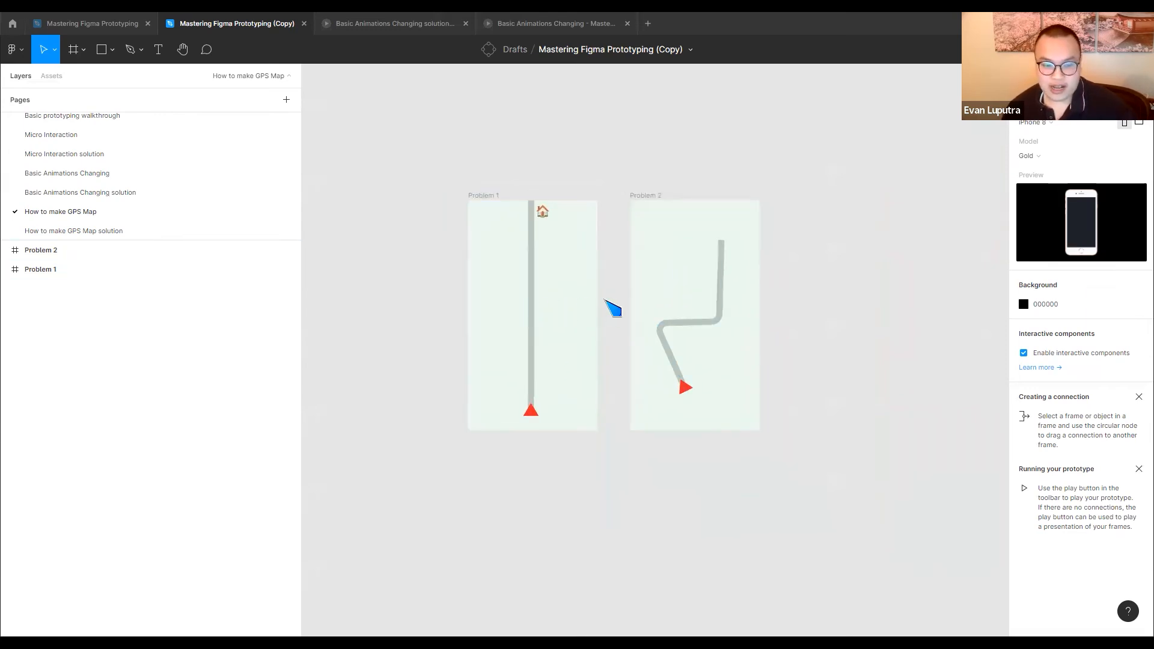
{"action": "scroll", "coordinate": [547, 293], "scroll_direction": "up", "scroll_amount": 3}
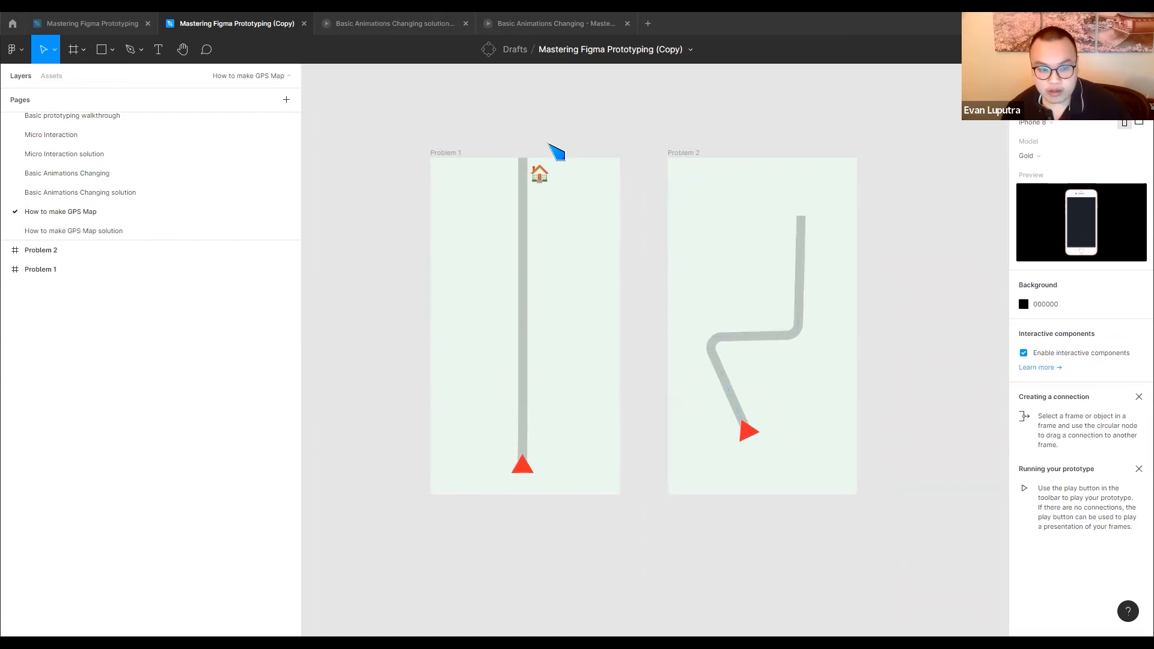
{"action": "left_click", "coordinate": [533, 475]}
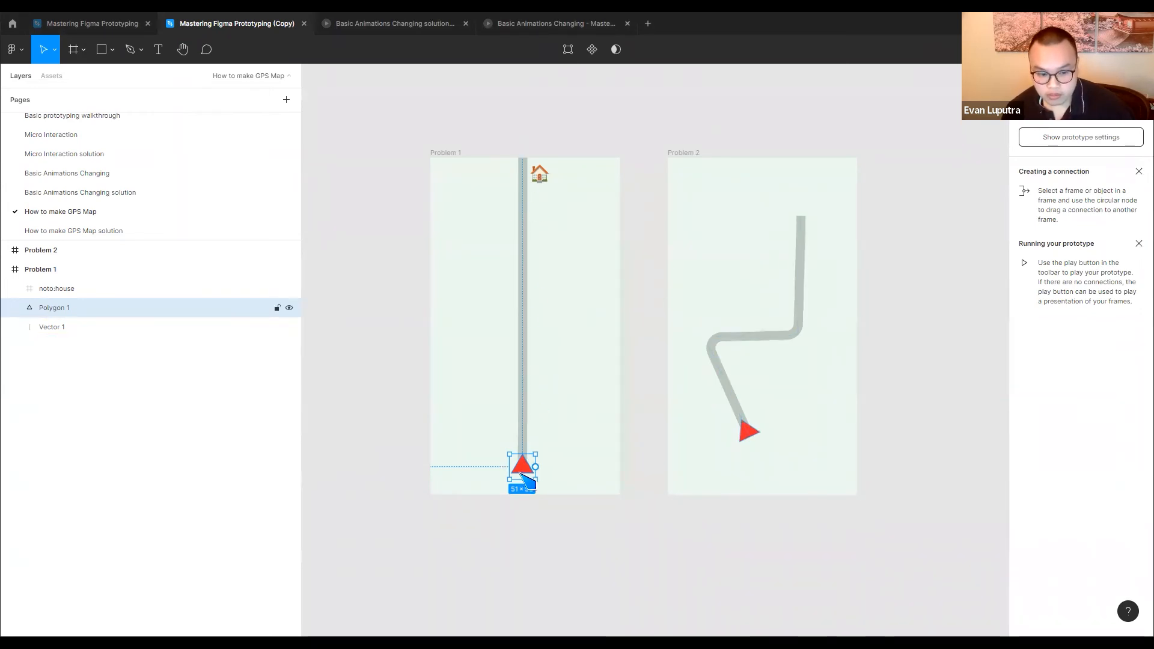
{"action": "scroll", "coordinate": [533, 481], "scroll_direction": "up", "scroll_amount": 2}
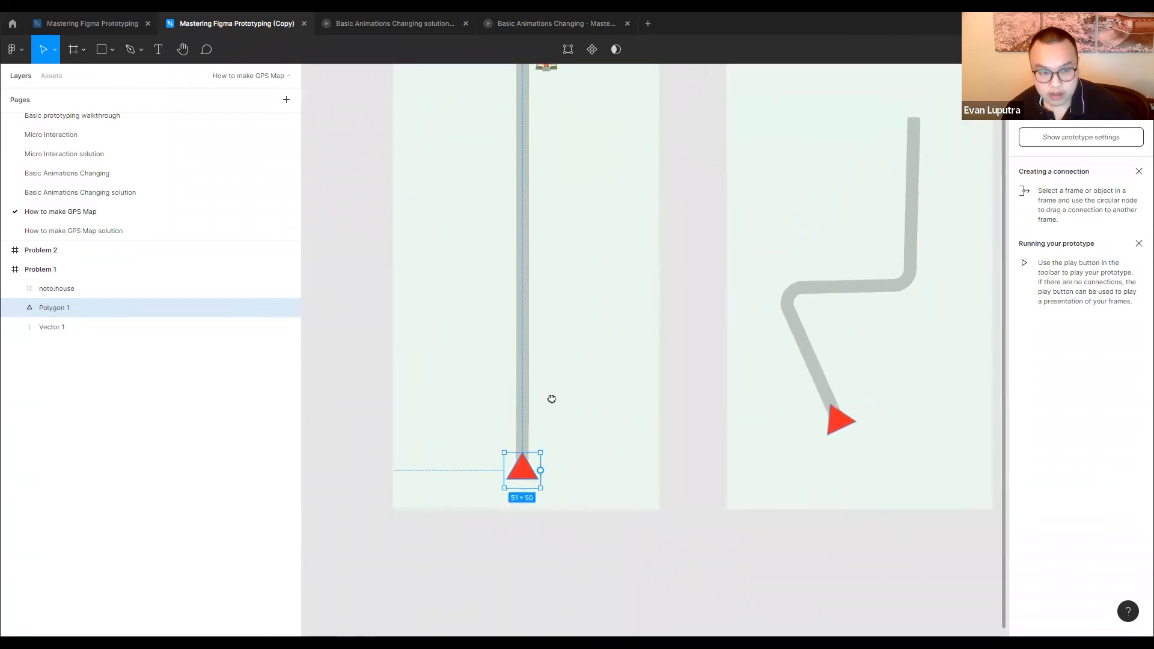
Move the Problem 2 frame below Problem 1 and place a duplicate of Problem 1 to the right of the original
{"action": "scroll", "coordinate": [628, 226], "scroll_direction": "down", "scroll_amount": 3}
{"action": "left_click_drag", "start_coordinate": [699, 179], "coordinate": [549, 477]}
{"action": "left_click_drag", "start_coordinate": [538, 183], "coordinate": [712, 183]}
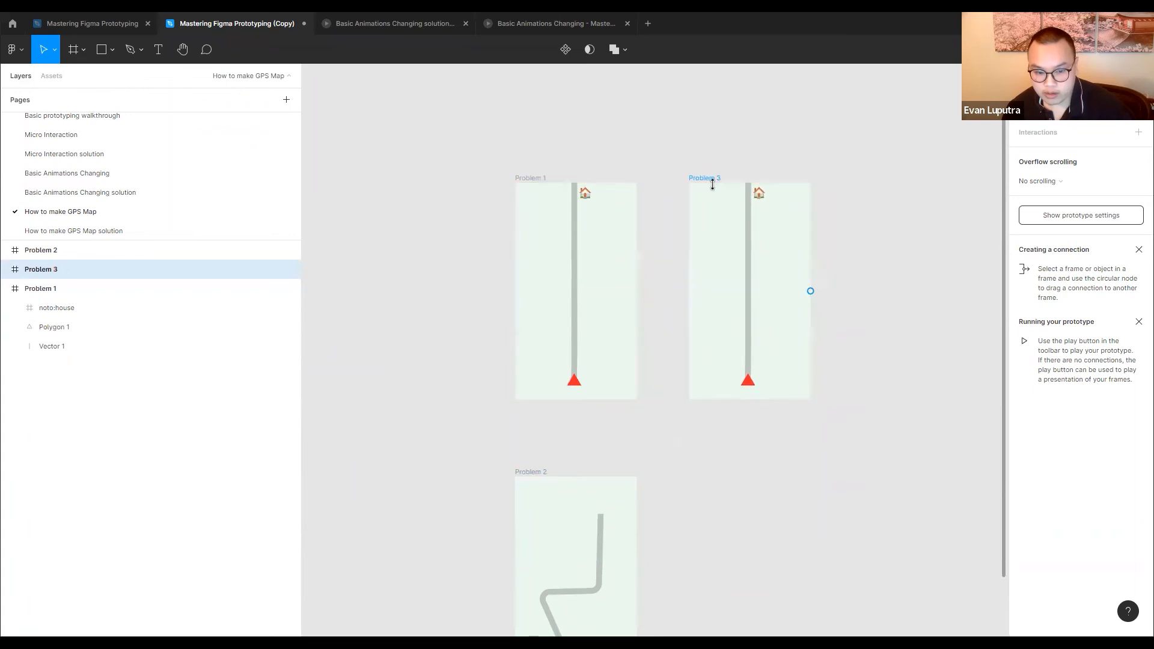
Move the red triangle in the Problem 3 frame up the route line until it is beside the house
{"action": "scroll", "coordinate": [745, 387], "scroll_direction": "up", "scroll_amount": 5}
{"action": "left_click", "coordinate": [745, 399]}
{"action": "scroll", "coordinate": [745, 399], "scroll_direction": "down", "scroll_amount": 5}
{"action": "left_click_drag", "start_coordinate": [743, 390], "coordinate": [739, 205]}
{"action": "left_click", "coordinate": [722, 243]}
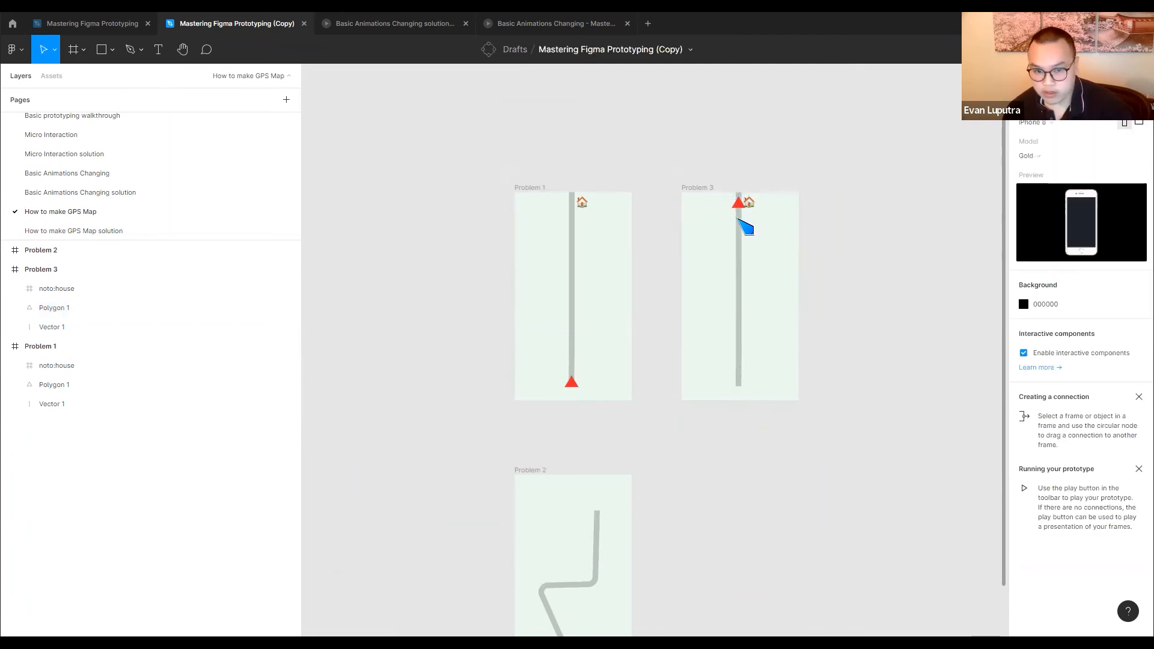
Connect the Problem 1 frame to Problem 3 and set the interaction's trigger to After delay
{"action": "left_click", "coordinate": [543, 187]}
{"action": "left_click_drag", "start_coordinate": [631, 296], "coordinate": [716, 304]}
{"action": "left_click", "coordinate": [928, 200]}
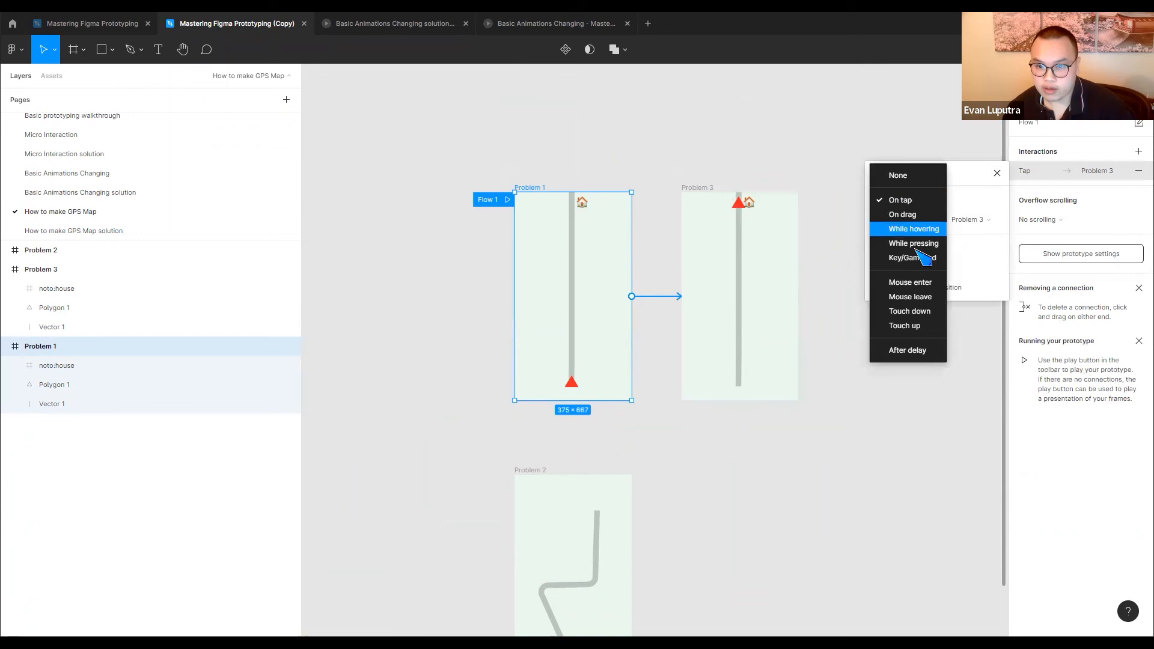
{"action": "left_click", "coordinate": [917, 350]}
Set the Problem 1 to Problem 3 transition to Smart animate with a duration of 5000 ms
{"action": "left_click", "coordinate": [912, 266]}
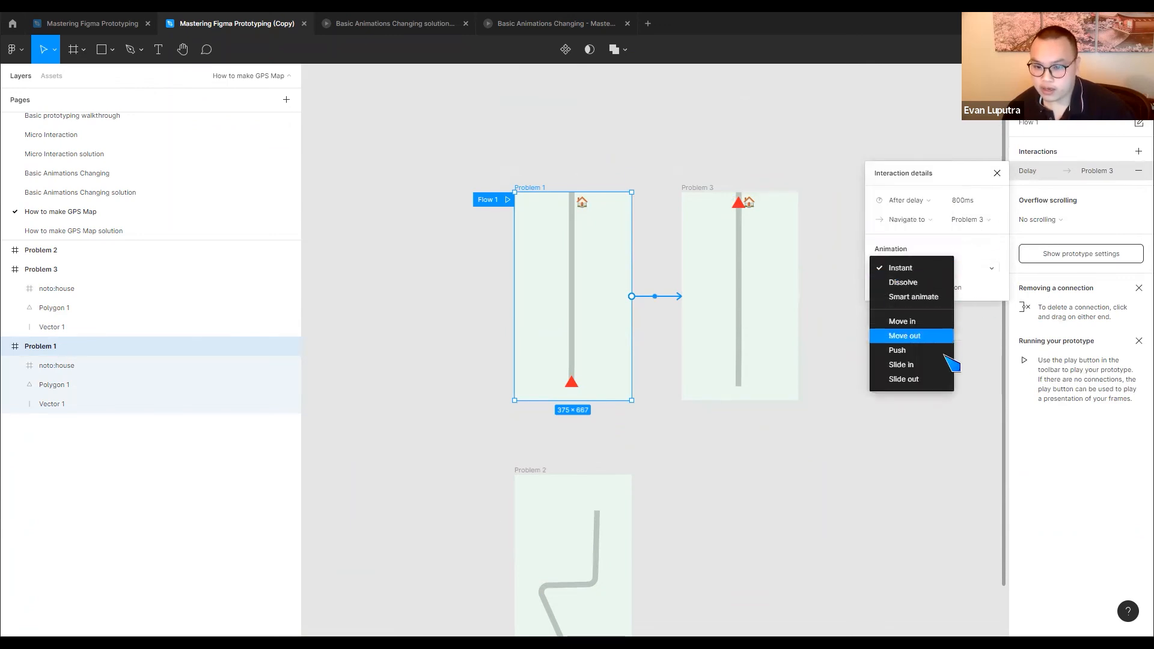
{"action": "left_click", "coordinate": [939, 297]}
{"action": "left_click", "coordinate": [988, 294]}
{"action": "type", "text": "5000"}
{"action": "key", "text": "Return"}
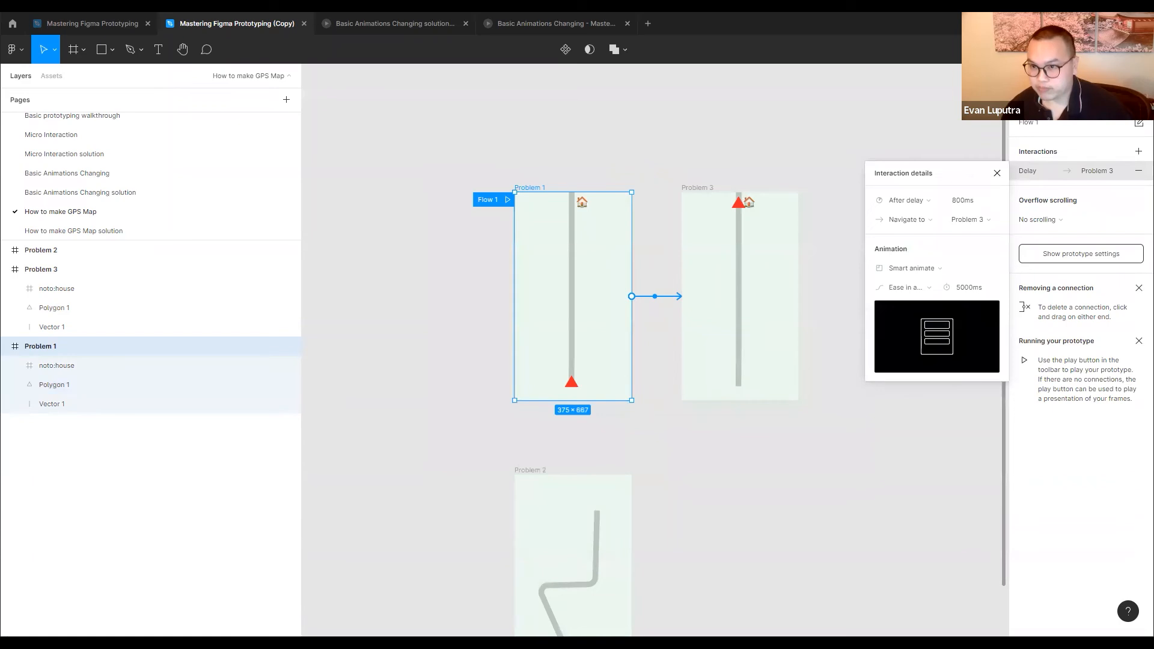
Play the GPS map prototype starting from Problem 1, return to the design file and deselect the frame
{"action": "left_click", "coordinate": [1099, 49]}
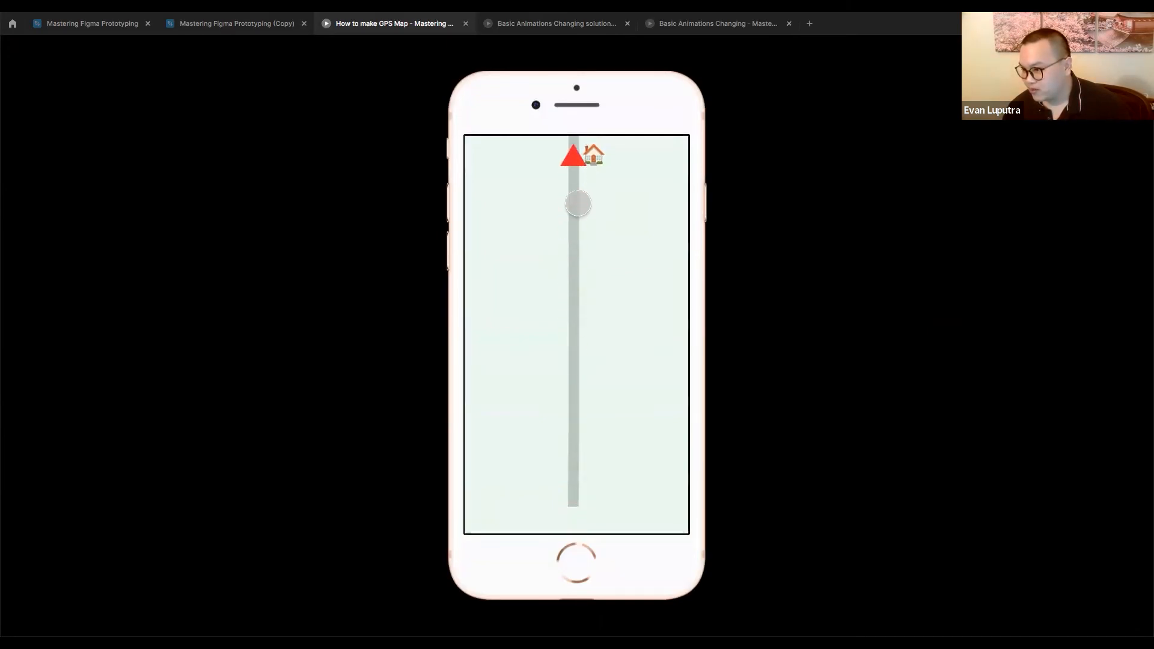
{"action": "left_click", "coordinate": [232, 29]}
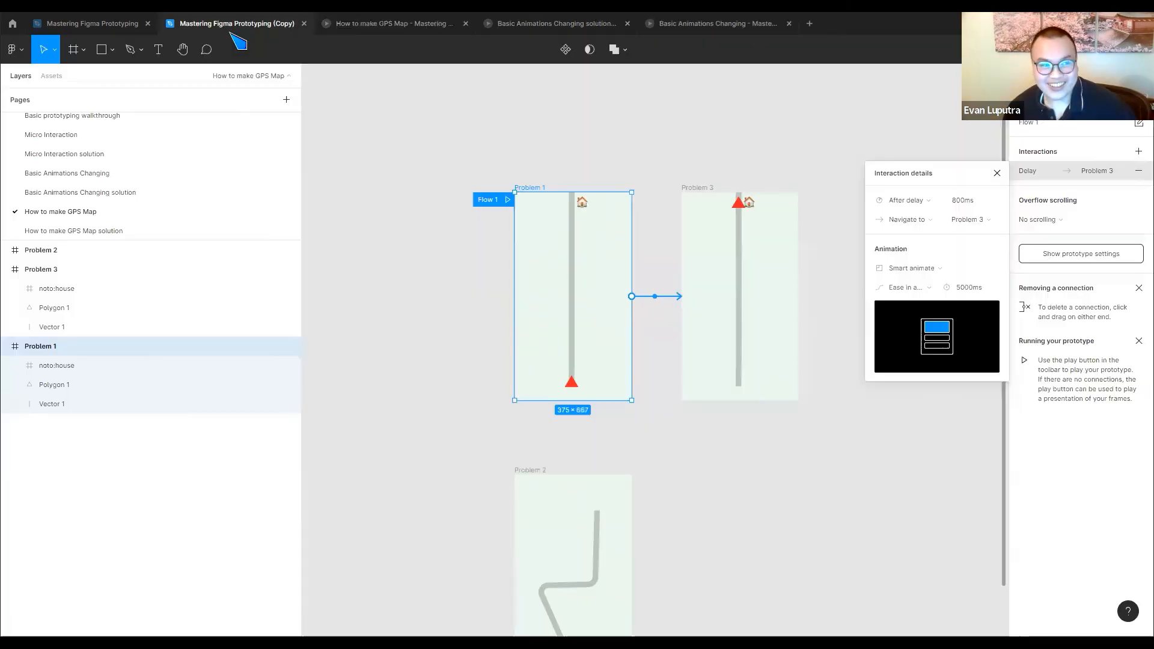
{"action": "left_click", "coordinate": [760, 320]}
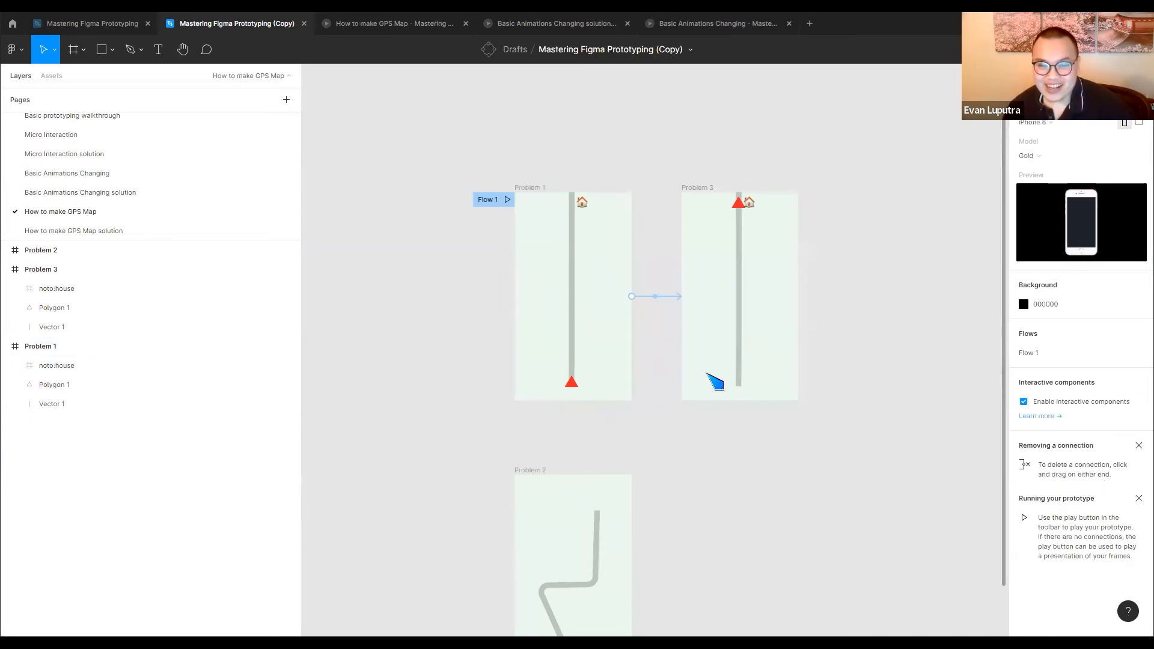
Move the Problem 2 frame to the left, clear of the column below Problem 1
{"action": "scroll", "coordinate": [716, 381], "scroll_direction": "down", "scroll_amount": 1}
{"action": "left_click_drag", "start_coordinate": [544, 452], "coordinate": [382, 464]}
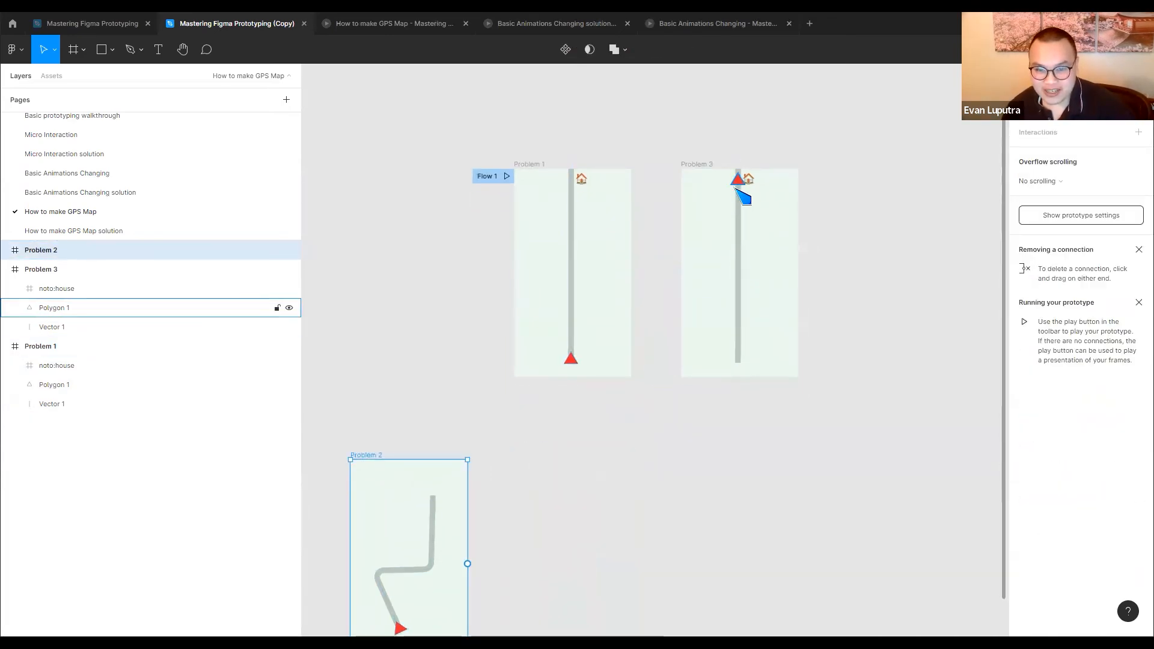
Try to cut Problem 3's route line by adding a point with the Bend tool and deleting it, and undo the deletion
{"action": "scroll", "coordinate": [749, 236], "scroll_direction": "up", "scroll_amount": 5}
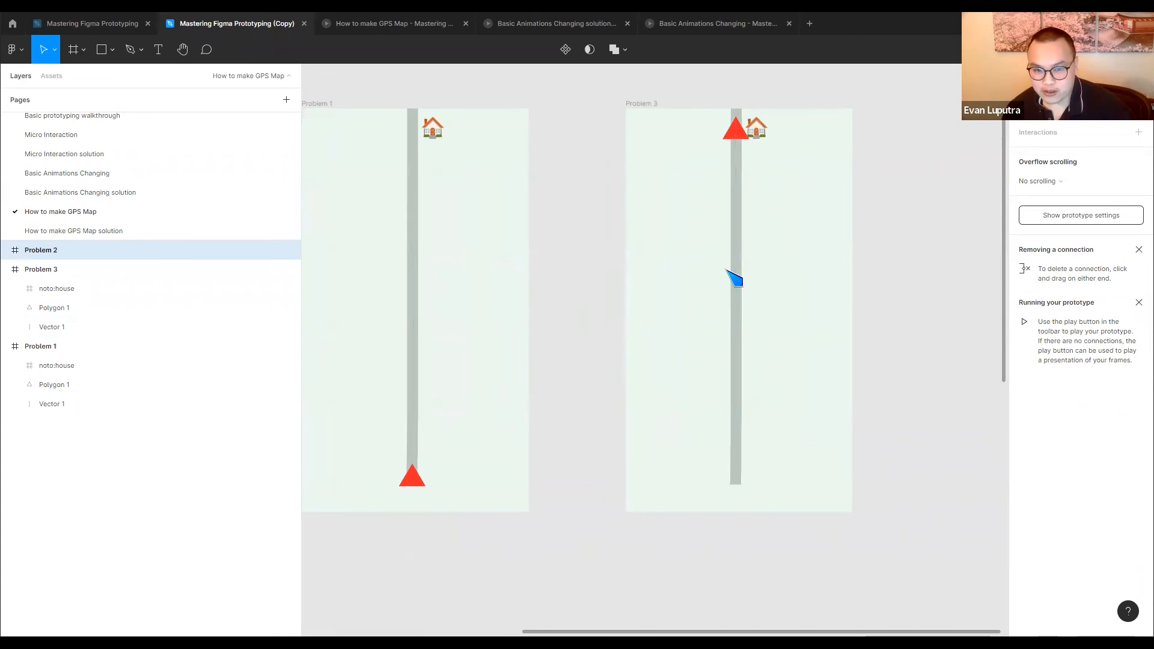
{"action": "left_click", "coordinate": [738, 273]}
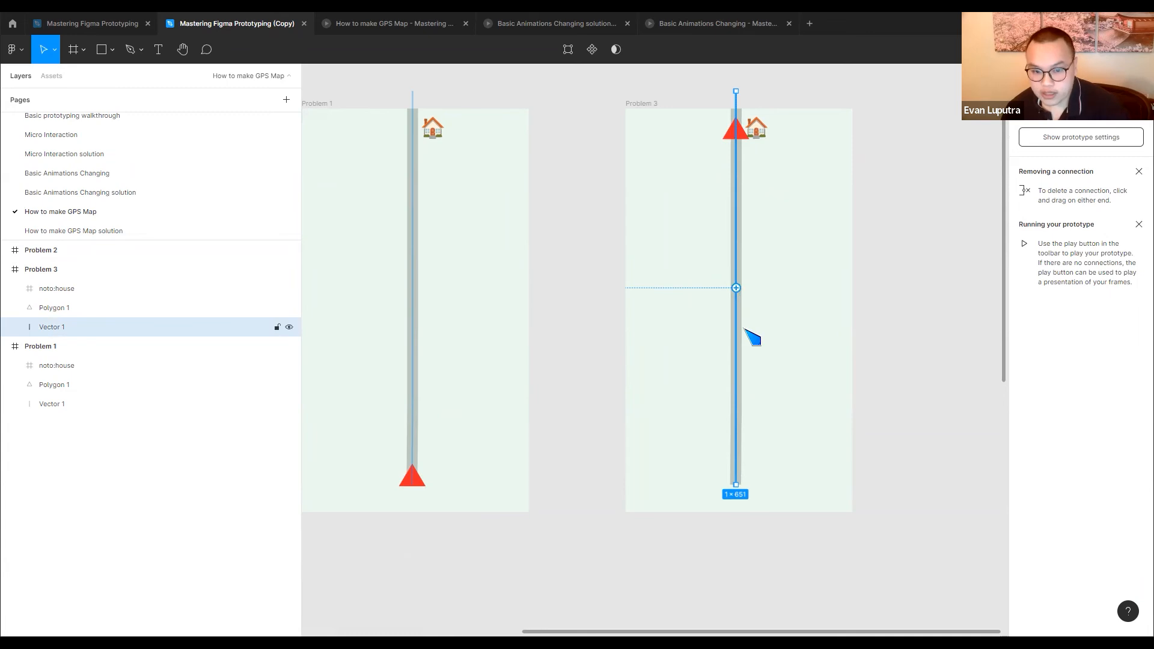
{"action": "scroll", "coordinate": [744, 329], "scroll_direction": "up", "scroll_amount": 3}
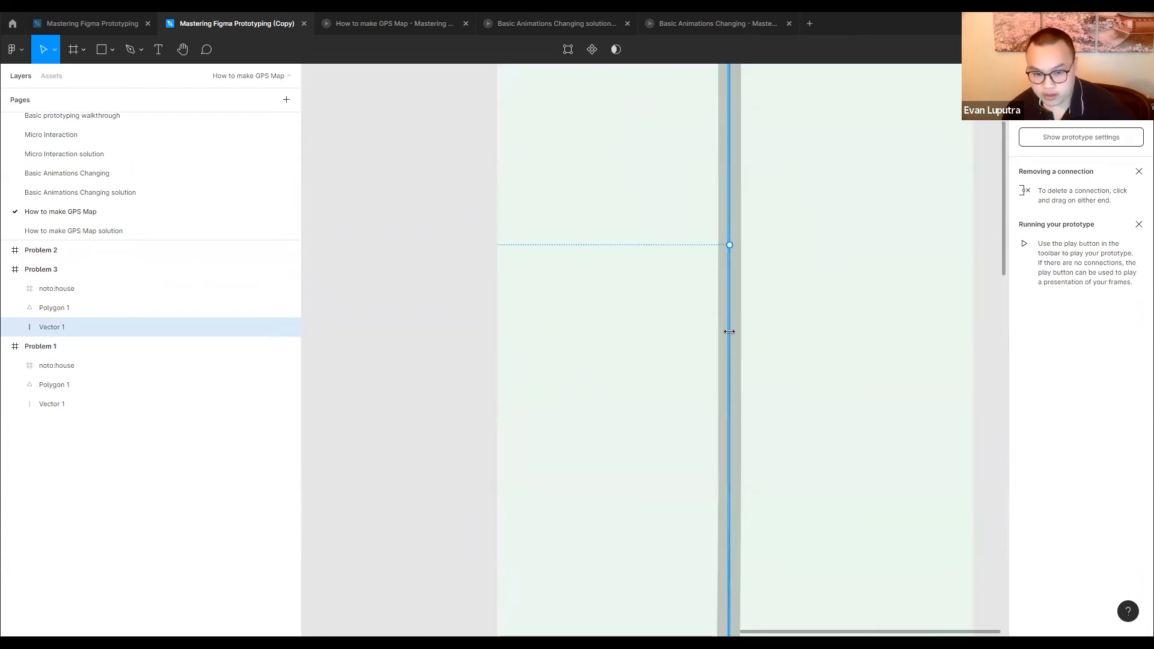
{"action": "double_click", "coordinate": [729, 332]}
{"action": "left_click", "coordinate": [109, 53]}
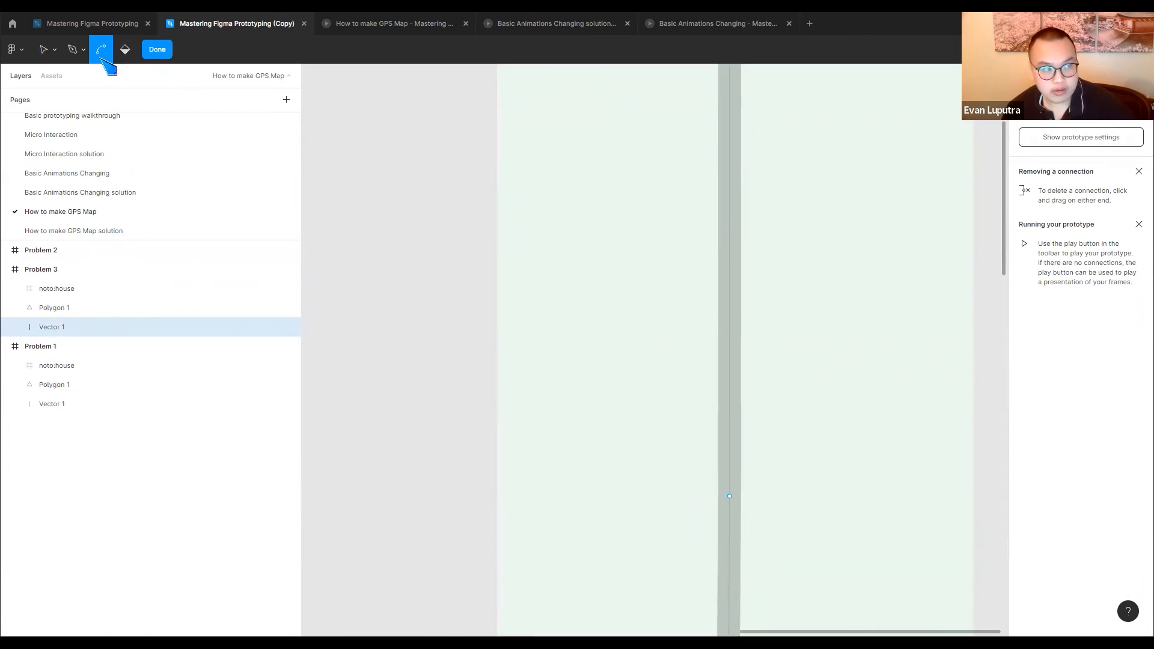
{"action": "left_click", "coordinate": [730, 498]}
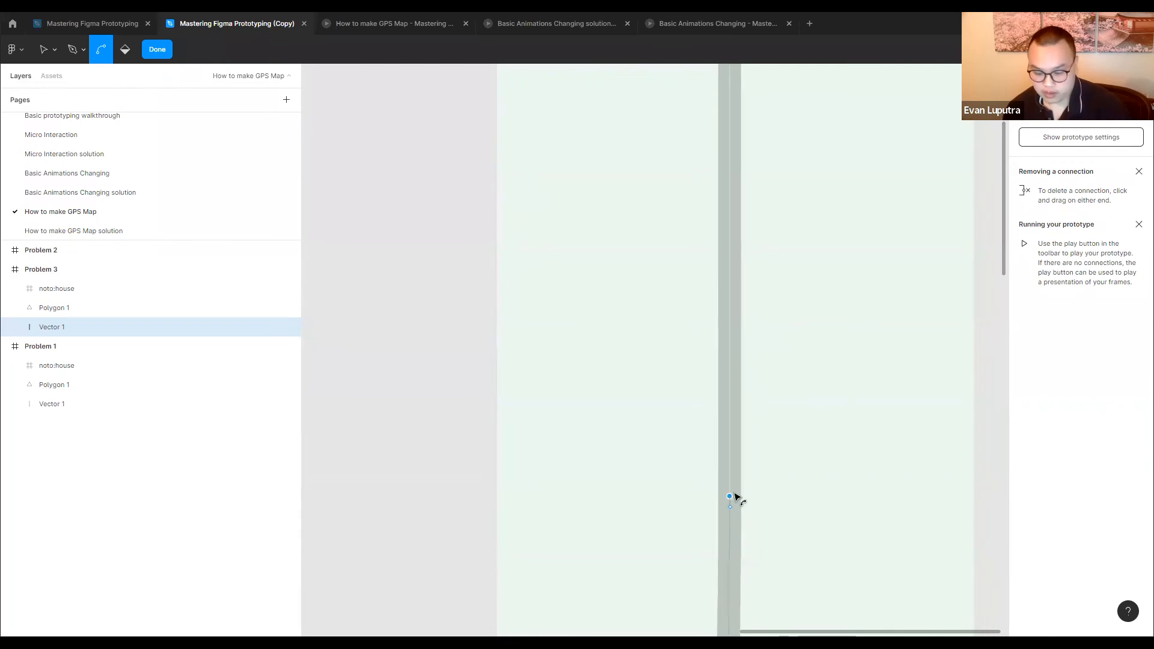
{"action": "key", "text": "Delete"}
{"action": "scroll", "coordinate": [723, 372], "scroll_direction": "down", "scroll_amount": 5}
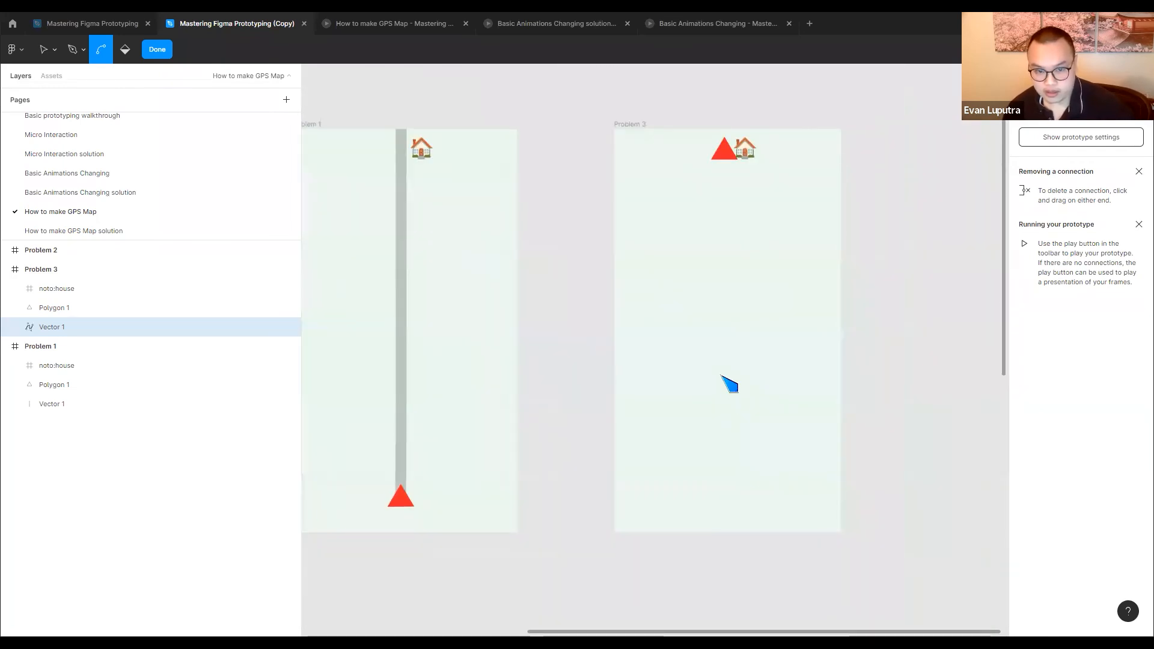
{"action": "key", "text": "ctrl+z"}
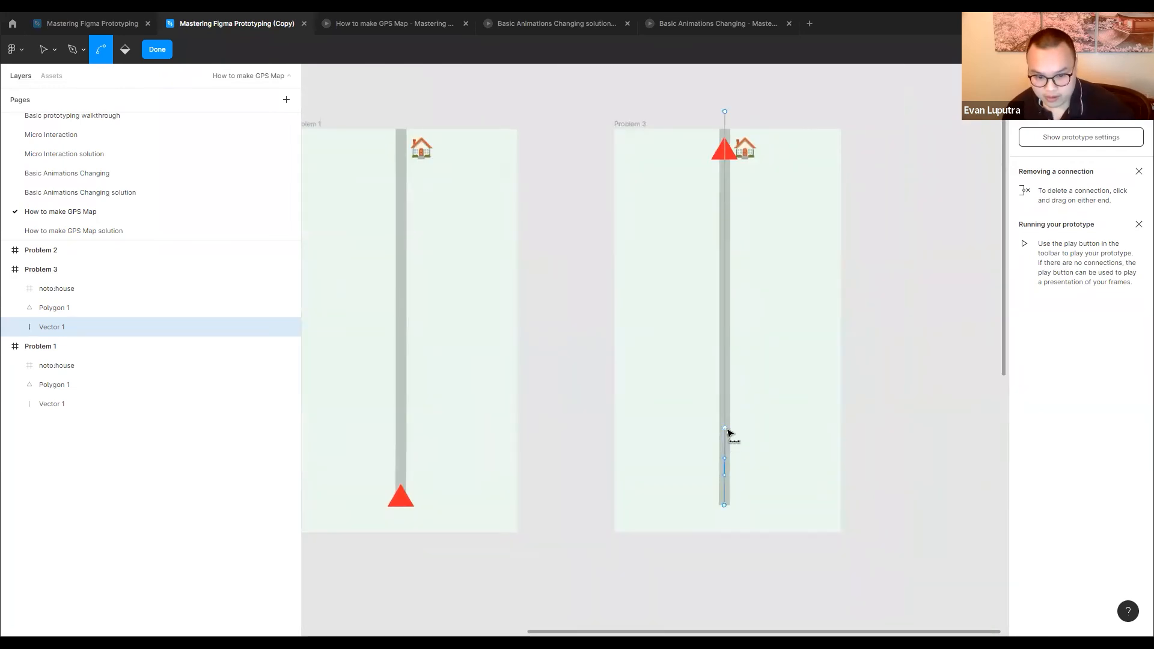
Try to bend the lower part of Problem 3's route line, and undo all edits to its path
{"action": "left_click_drag", "start_coordinate": [726, 478], "coordinate": [725, 317]}
{"action": "key", "text": "ctrl+z"}
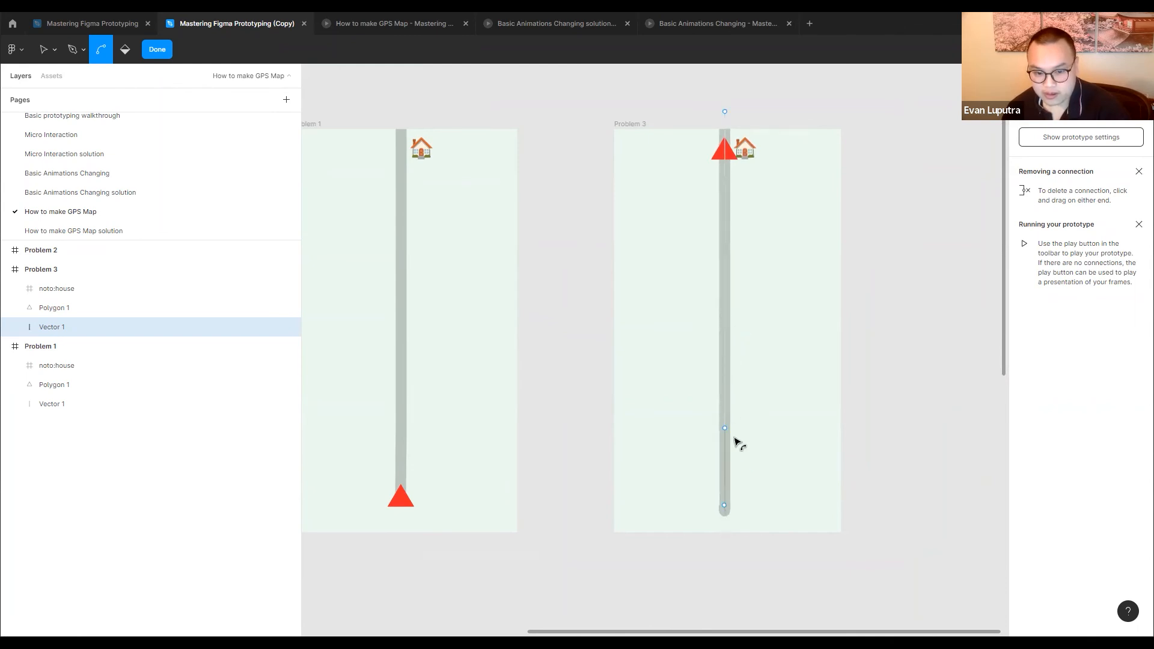
{"action": "key", "text": "ctrl+z"}
{"action": "key", "text": "ctrl+z"}
{"action": "key", "text": "ctrl+z"}
{"action": "key", "text": "ctrl+z"}
{"action": "key", "text": "ctrl+z"}
{"action": "key", "text": "ctrl+z"}
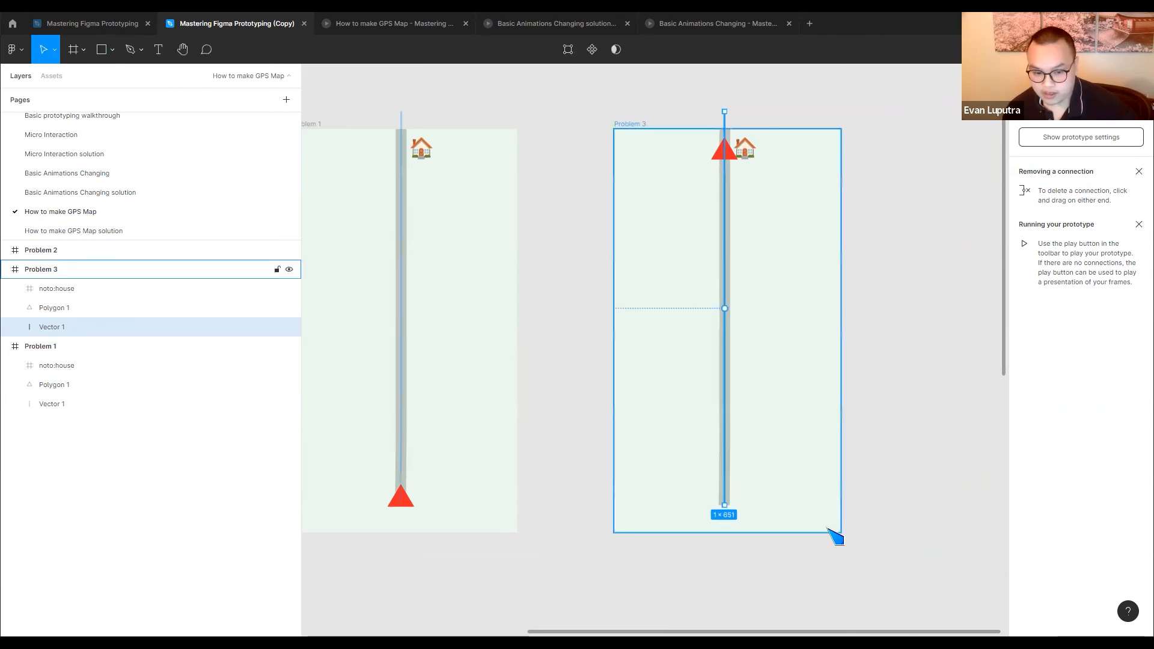
Shorten Vector 1 in Problem 3 to about 80 px by raising its lower end to the red triangle
{"action": "left_click", "coordinate": [949, 477]}
{"action": "left_click", "coordinate": [727, 502]}
{"action": "left_click_drag", "start_coordinate": [724, 505], "coordinate": [732, 161]}
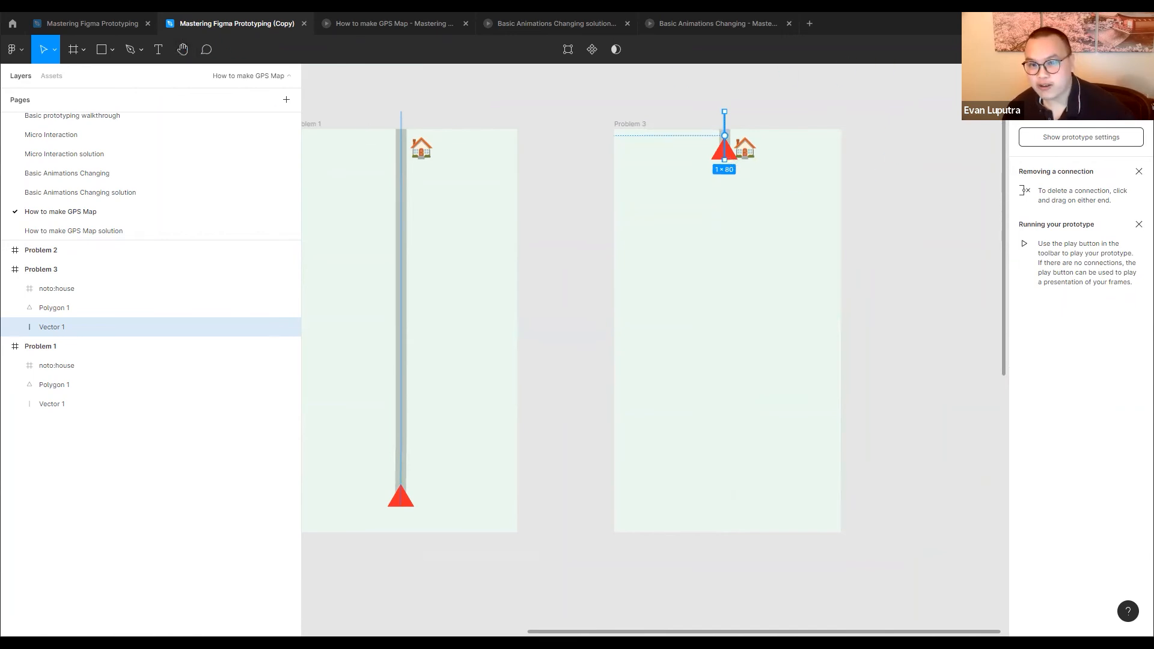
View the shortened route line in the running GPS map prototype and return to the design file
{"action": "key", "text": "ctrl+Tab"}
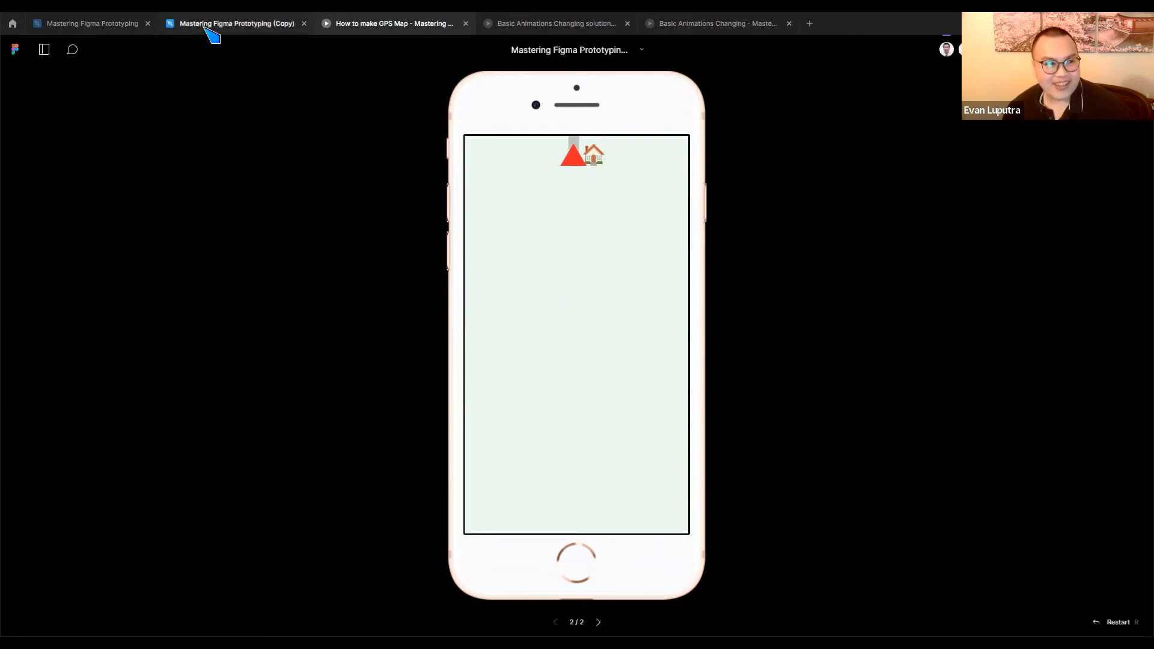
{"action": "left_click", "coordinate": [205, 27]}
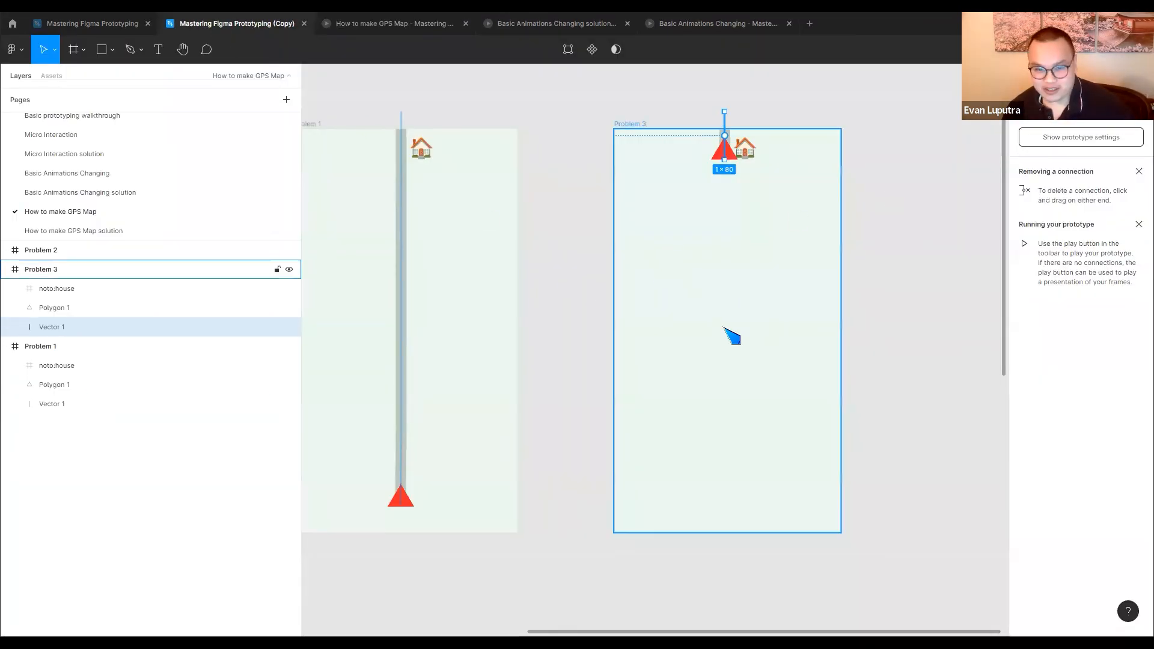
Move the Problem 2 frame back directly below Problem 1, aligned with its left edge
{"action": "scroll", "coordinate": [724, 327], "scroll_direction": "down", "scroll_amount": 3}
{"action": "left_click_drag", "start_coordinate": [664, 420], "coordinate": [692, 183]}
{"action": "left_click_drag", "start_coordinate": [405, 438], "coordinate": [600, 369]}
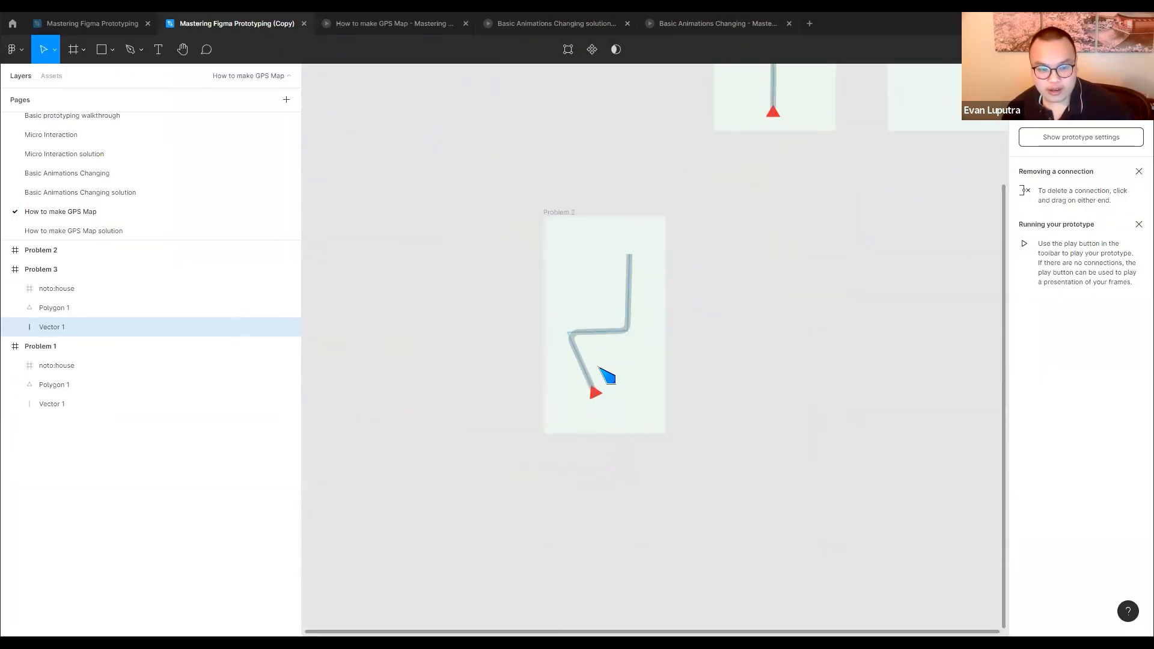
{"action": "left_click", "coordinate": [752, 359]}
{"action": "left_click_drag", "start_coordinate": [556, 214], "coordinate": [731, 193]}
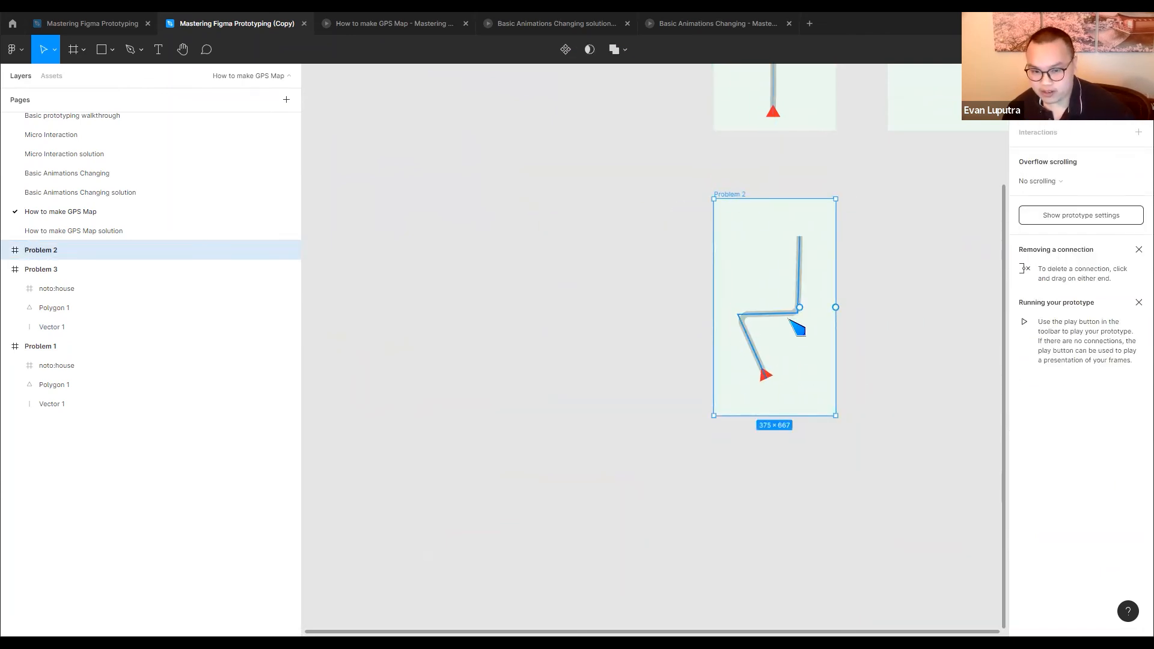
{"action": "scroll", "coordinate": [814, 268], "scroll_direction": "right", "scroll_amount": 5}
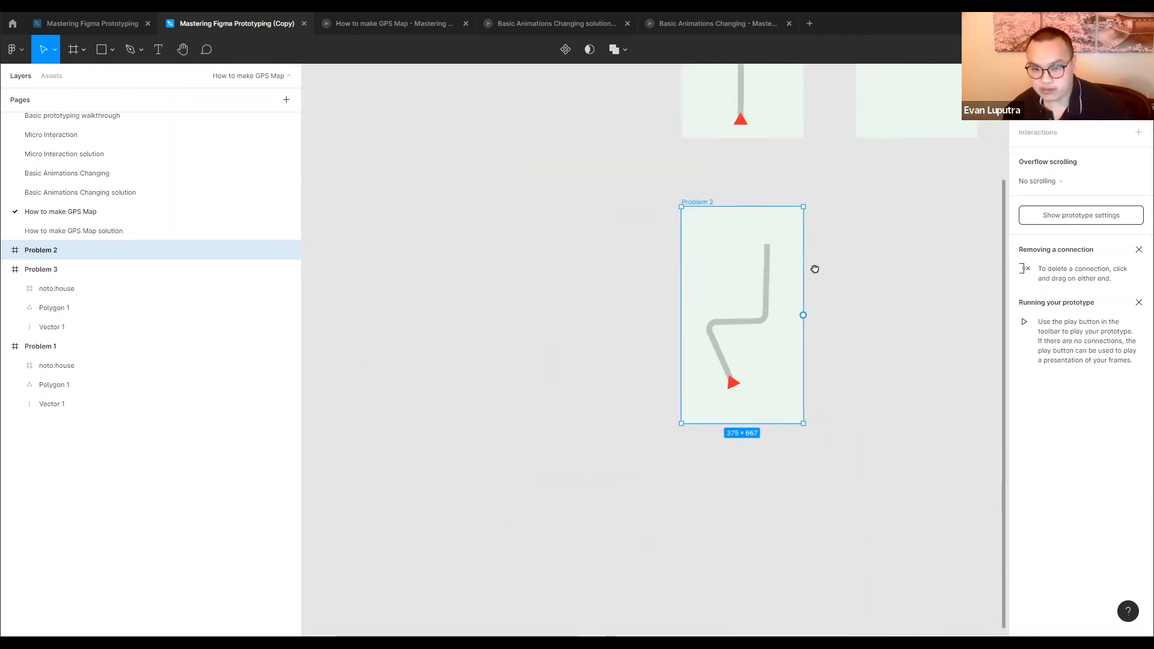
Look at the finished Problem 2 flow on the How to make GPS Map solution page, and return to the exercise page
{"action": "scroll", "coordinate": [702, 335], "scroll_direction": "up", "scroll_amount": 1}
{"action": "scroll", "coordinate": [702, 335], "scroll_direction": "up", "scroll_amount": 2}
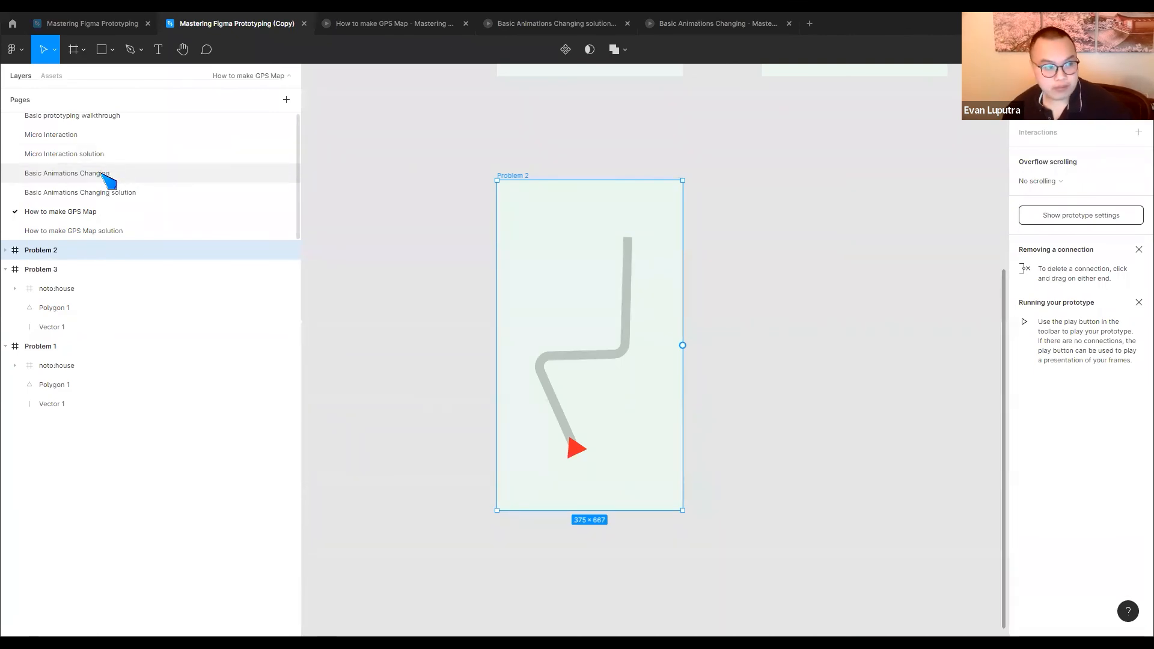
{"action": "left_click", "coordinate": [72, 174]}
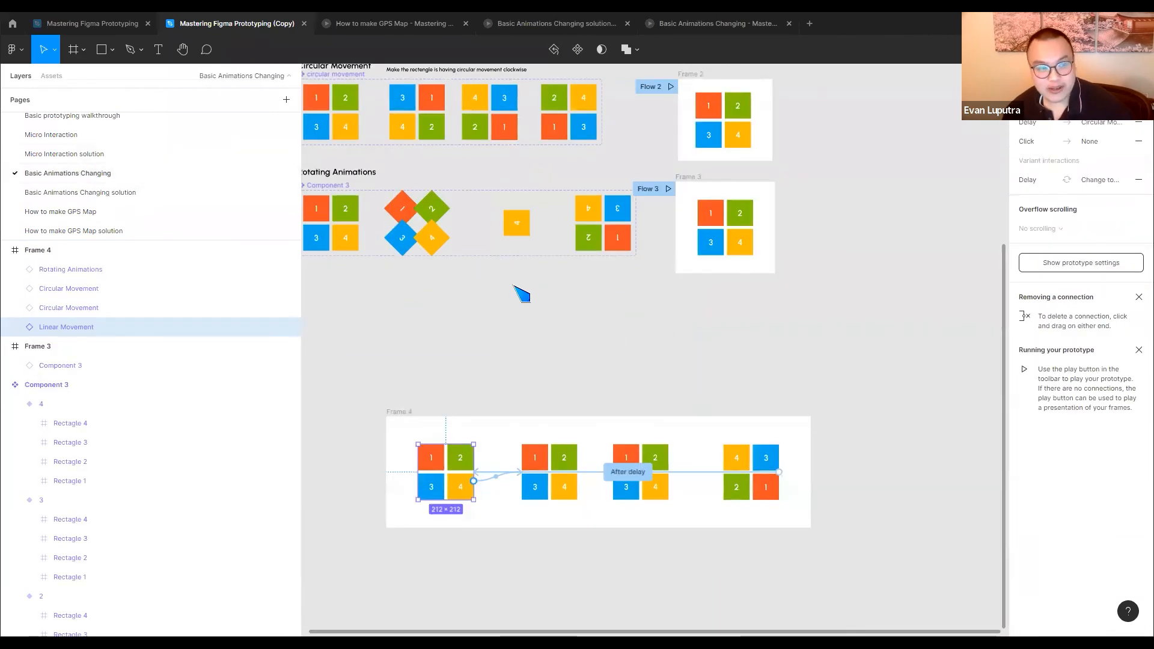
{"action": "left_click", "coordinate": [93, 231]}
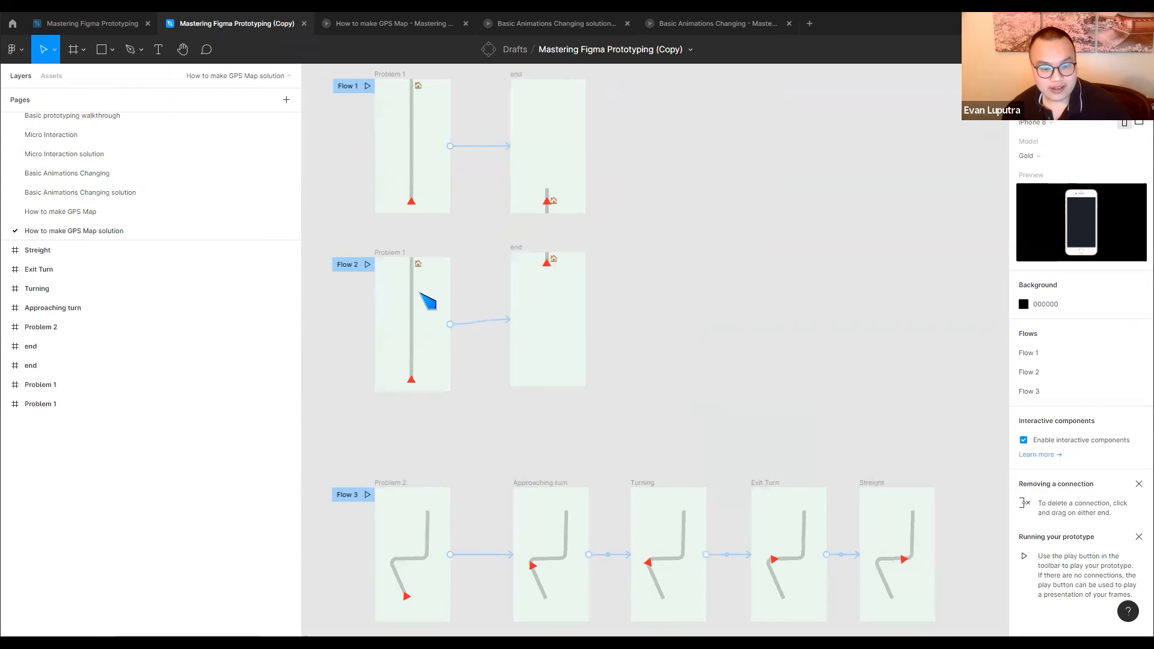
{"action": "left_click", "coordinate": [111, 211]}
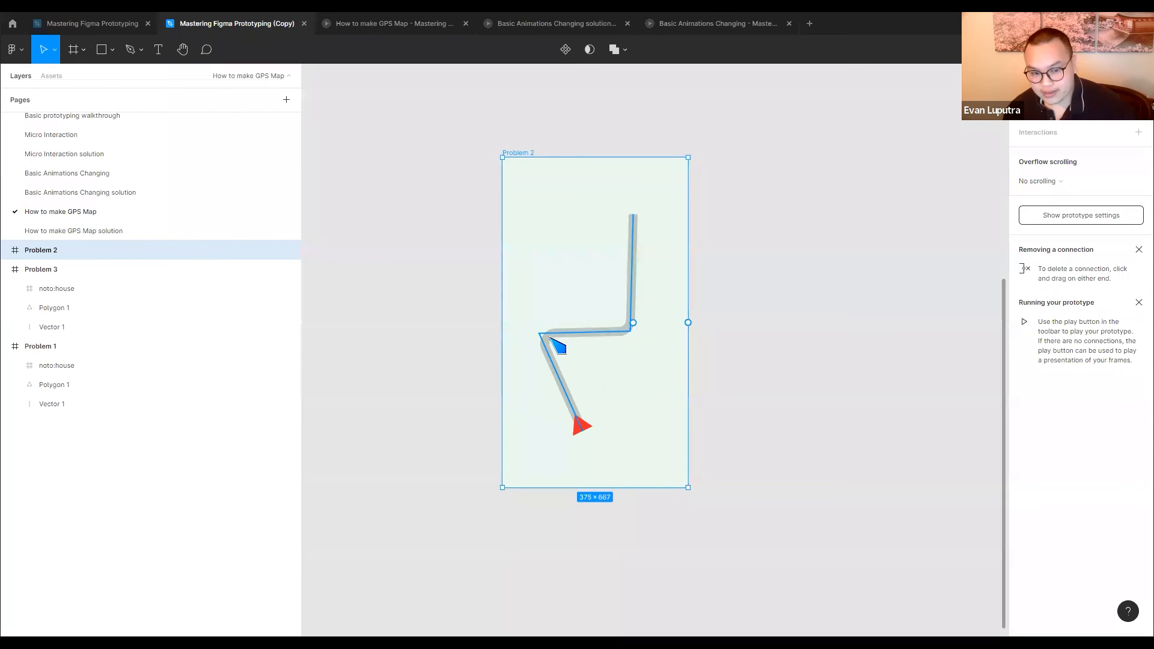
Duplicate the Problem 2 frame to its right and move the copy's red triangle up the route to the first bend
{"action": "scroll", "coordinate": [561, 340], "scroll_direction": "up", "scroll_amount": 5}
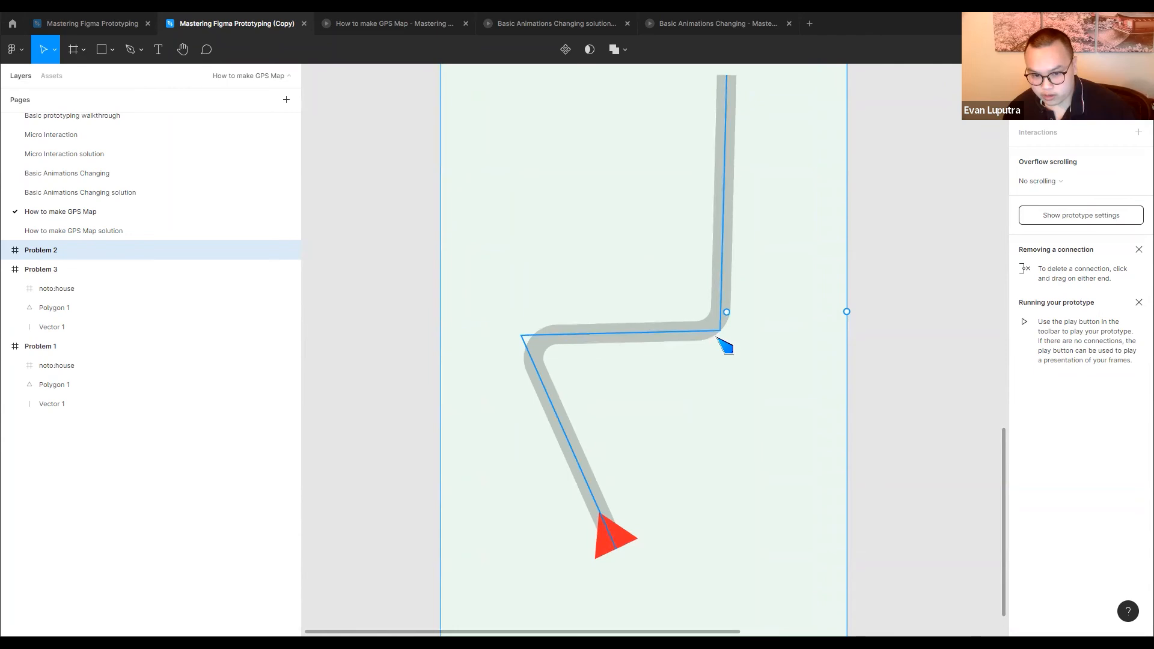
{"action": "key", "text": "shift+2"}
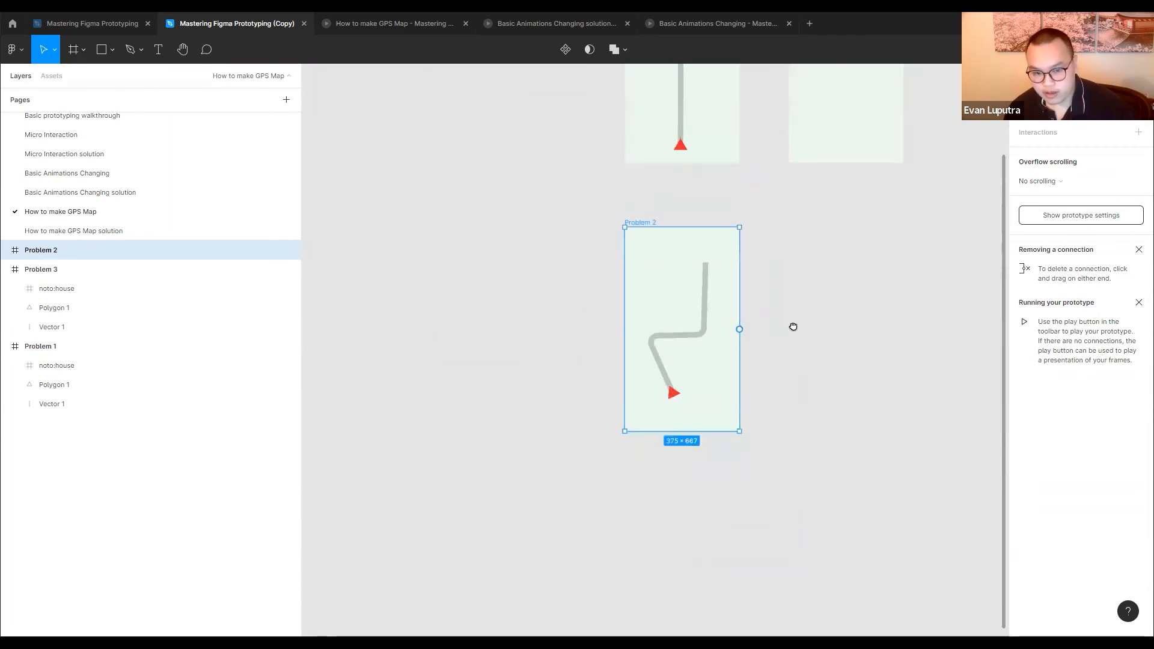
{"action": "left_click_drag", "start_coordinate": [590, 215], "coordinate": [770, 215]}
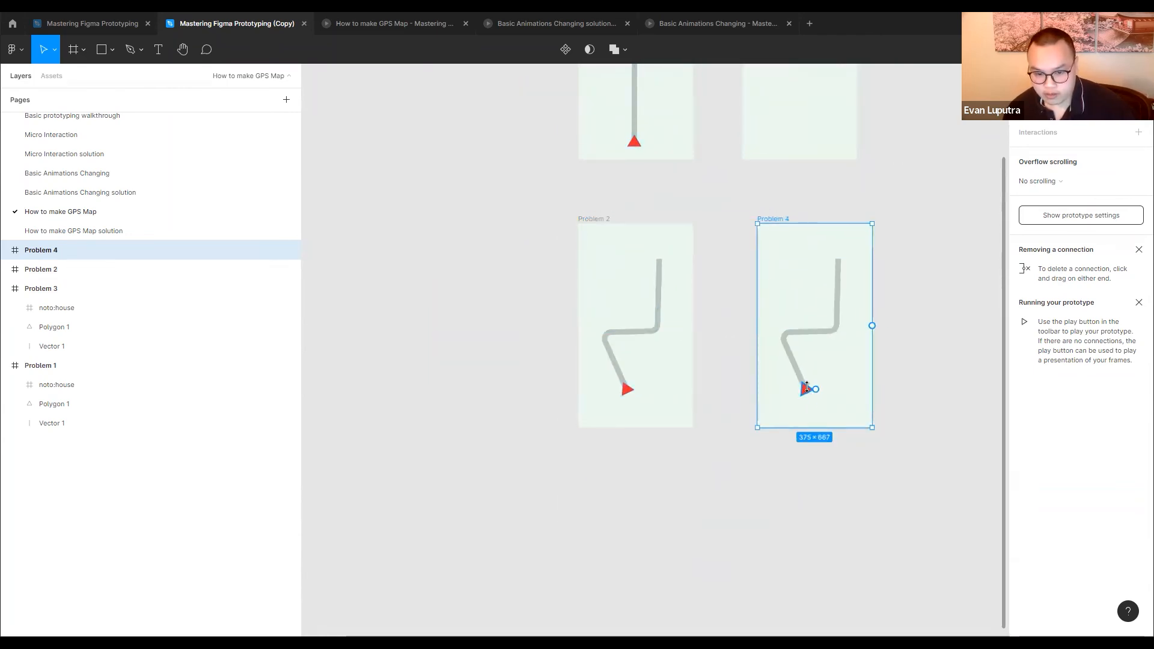
{"action": "scroll", "coordinate": [807, 387], "scroll_direction": "up", "scroll_amount": 2}
{"action": "scroll", "coordinate": [807, 389], "scroll_direction": "up", "scroll_amount": 2}
{"action": "left_click_drag", "start_coordinate": [804, 393], "coordinate": [780, 344]}
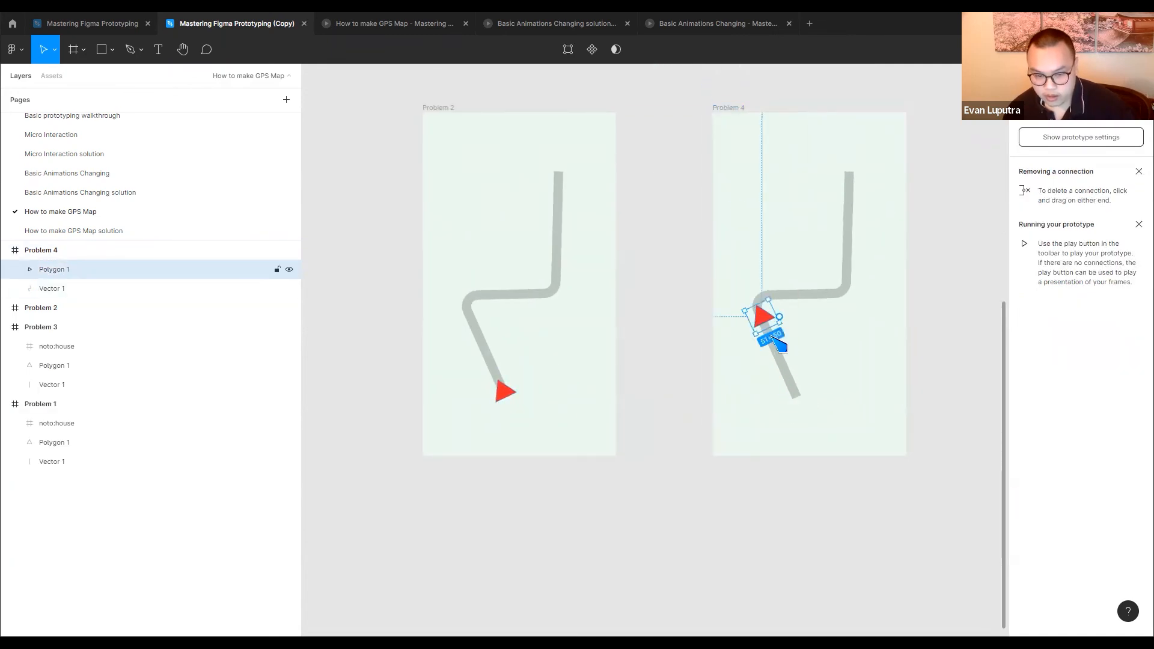
Move the duplicated frame slightly closer to Problem 2, and rename the two frames 1 and 2
{"action": "left_click_drag", "start_coordinate": [740, 108], "coordinate": [724, 108]}
{"action": "scroll", "coordinate": [765, 180], "scroll_direction": "right", "scroll_amount": 3}
{"action": "scroll", "coordinate": [765, 180], "scroll_direction": "up", "scroll_amount": 2}
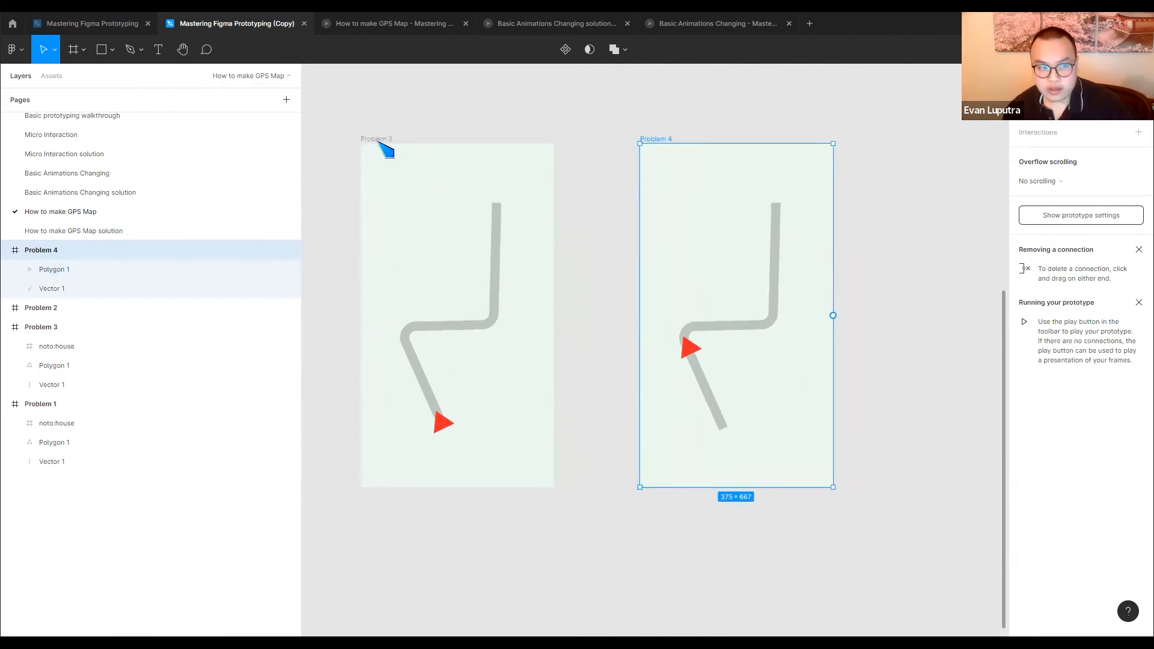
{"action": "left_click", "coordinate": [378, 139]}
{"action": "double_click", "coordinate": [657, 137]}
{"action": "type", "text": "2"}
{"action": "left_click", "coordinate": [742, 119]}
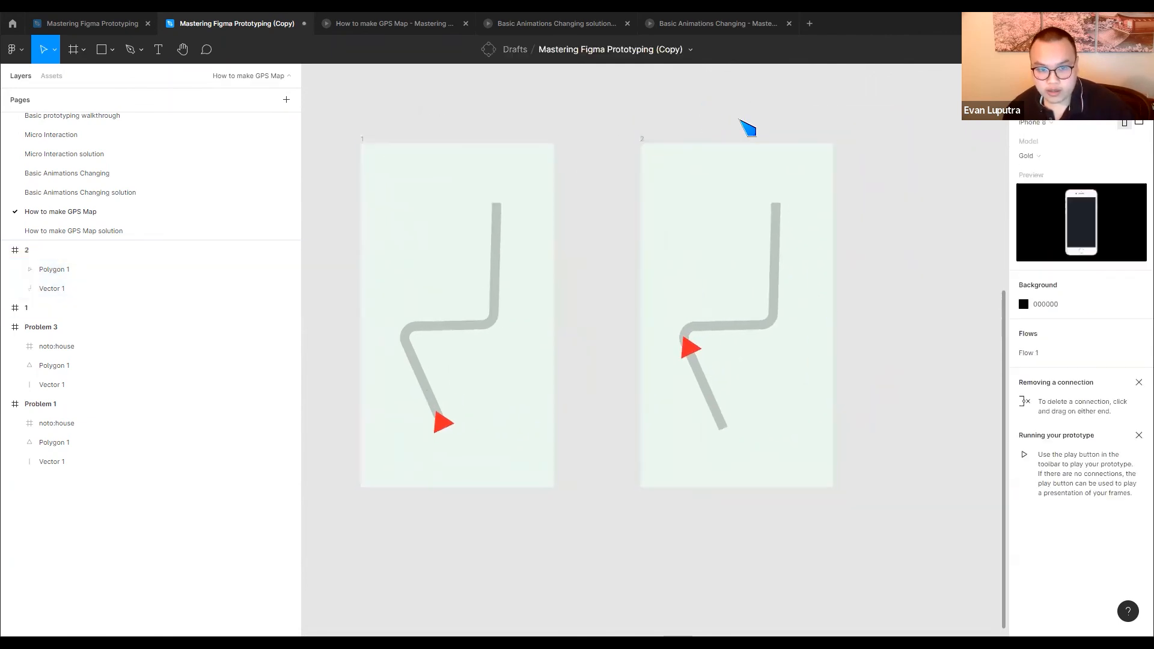
Duplicate frame 2 to its right and turn the copy's triangle to about 6.5°, placing it on the first bend
{"action": "left_click_drag", "start_coordinate": [644, 139], "coordinate": [887, 141]}
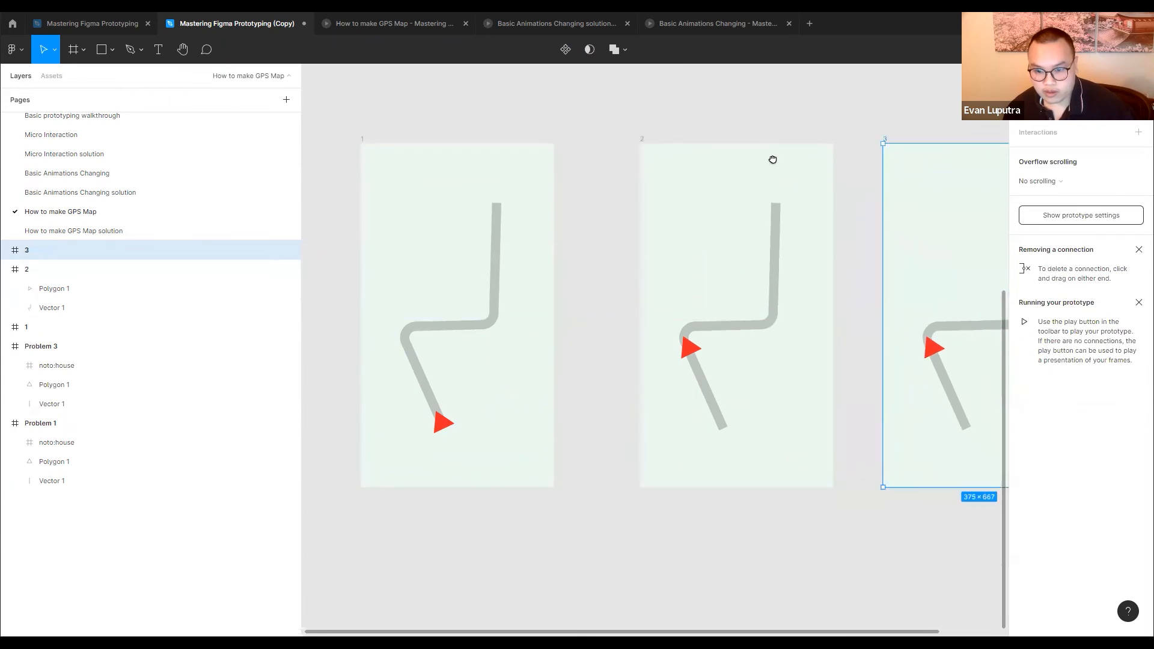
{"action": "left_click_drag", "start_coordinate": [773, 160], "coordinate": [538, 161]}
{"action": "left_click", "coordinate": [699, 349]}
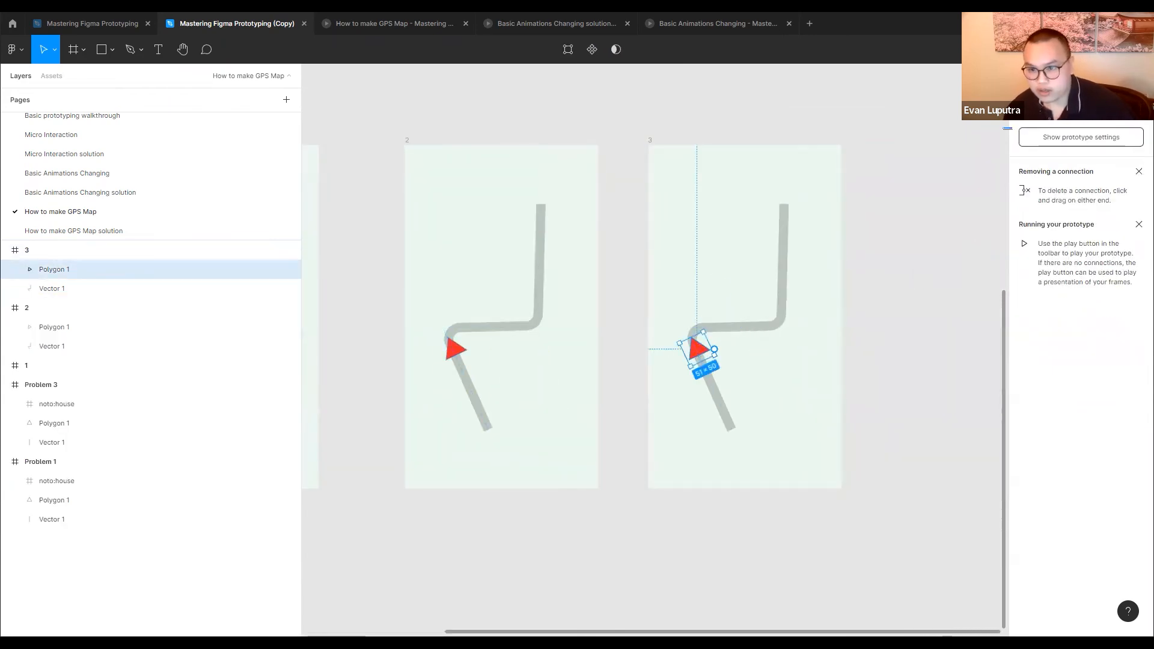
{"action": "left_click", "coordinate": [1029, 75]}
{"action": "left_click_drag", "start_coordinate": [1026, 168], "coordinate": [1048, 165]}
{"action": "mouse_move", "coordinate": [705, 361]}
{"action": "left_mouse_down"}
{"action": "mouse_move", "coordinate": [702, 342]}
{"action": "mouse_move", "coordinate": [688, 342]}
{"action": "mouse_move", "coordinate": [697, 344]}
{"action": "left_mouse_up"}
Duplicate frame 3 to its right and turn the copy's triangle to -90° at the start of the route's horizontal section
{"action": "scroll", "coordinate": [841, 305], "scroll_direction": "down", "scroll_amount": 5}
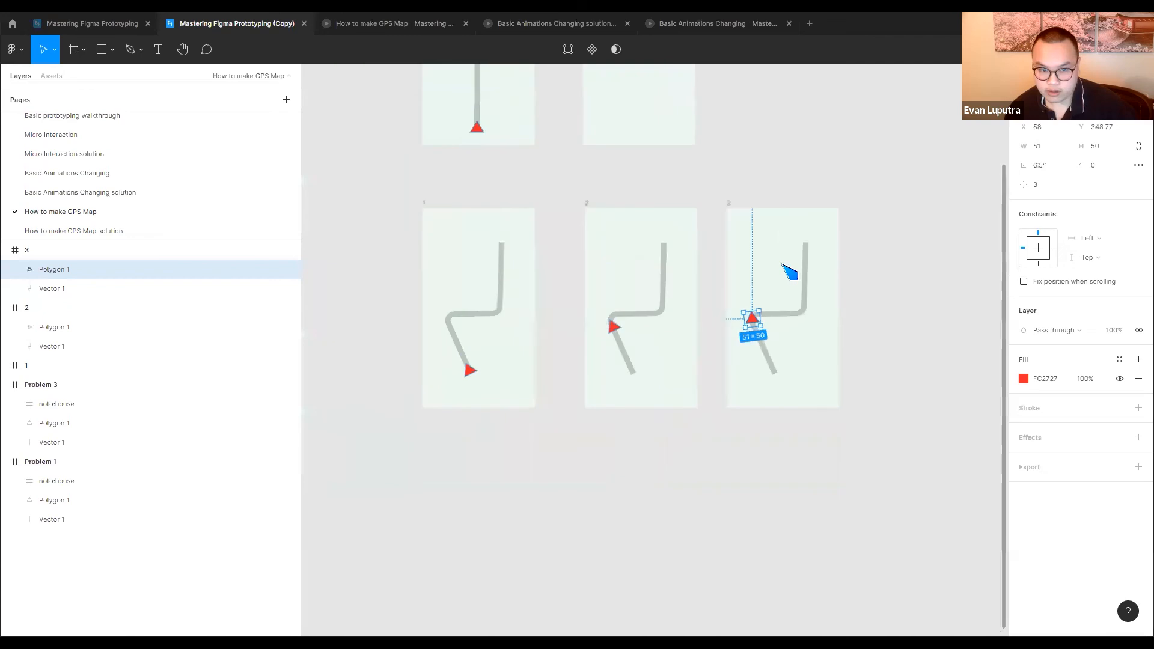
{"action": "left_click", "coordinate": [751, 229]}
{"action": "key", "text": "ctrl+d"}
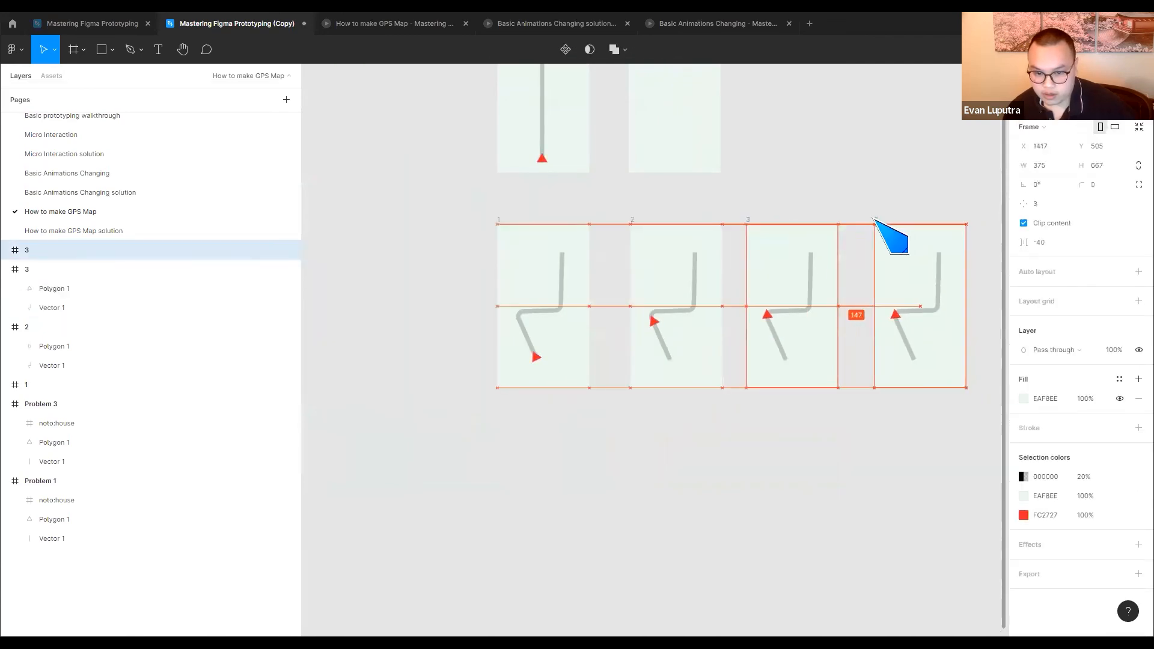
{"action": "scroll", "coordinate": [802, 324], "scroll_direction": "up", "scroll_amount": 3}
{"action": "scroll", "coordinate": [802, 320], "scroll_direction": "up", "scroll_amount": 3}
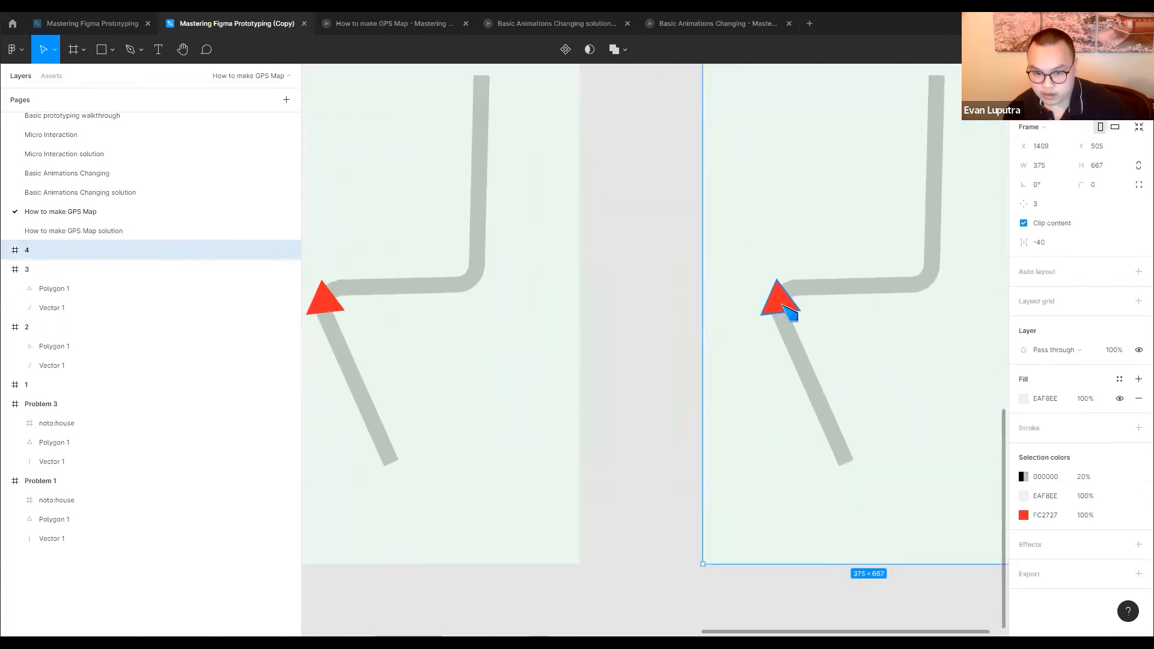
{"action": "left_click", "coordinate": [784, 305]}
{"action": "left_click_drag", "start_coordinate": [1024, 165], "coordinate": [1079, 178]}
{"action": "left_click_drag", "start_coordinate": [783, 298], "coordinate": [794, 288]}
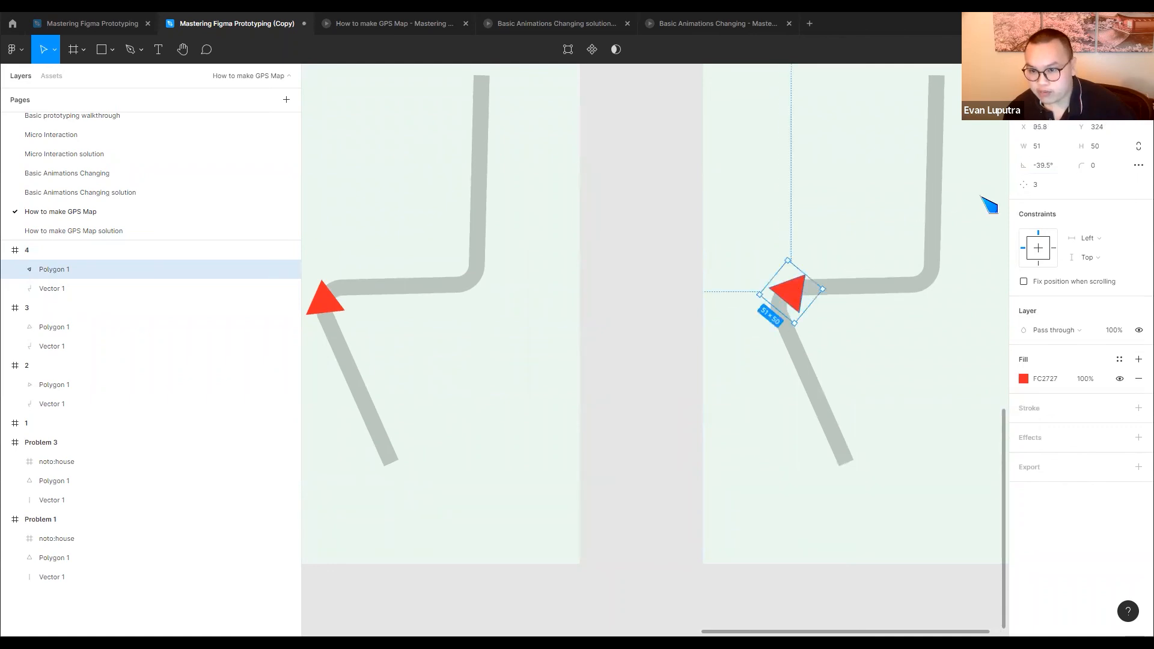
{"action": "left_click_drag", "start_coordinate": [1027, 165], "coordinate": [1049, 166]}
{"action": "left_click_drag", "start_coordinate": [797, 297], "coordinate": [802, 295]}
{"action": "left_click_drag", "start_coordinate": [1025, 162], "coordinate": [1034, 163]}
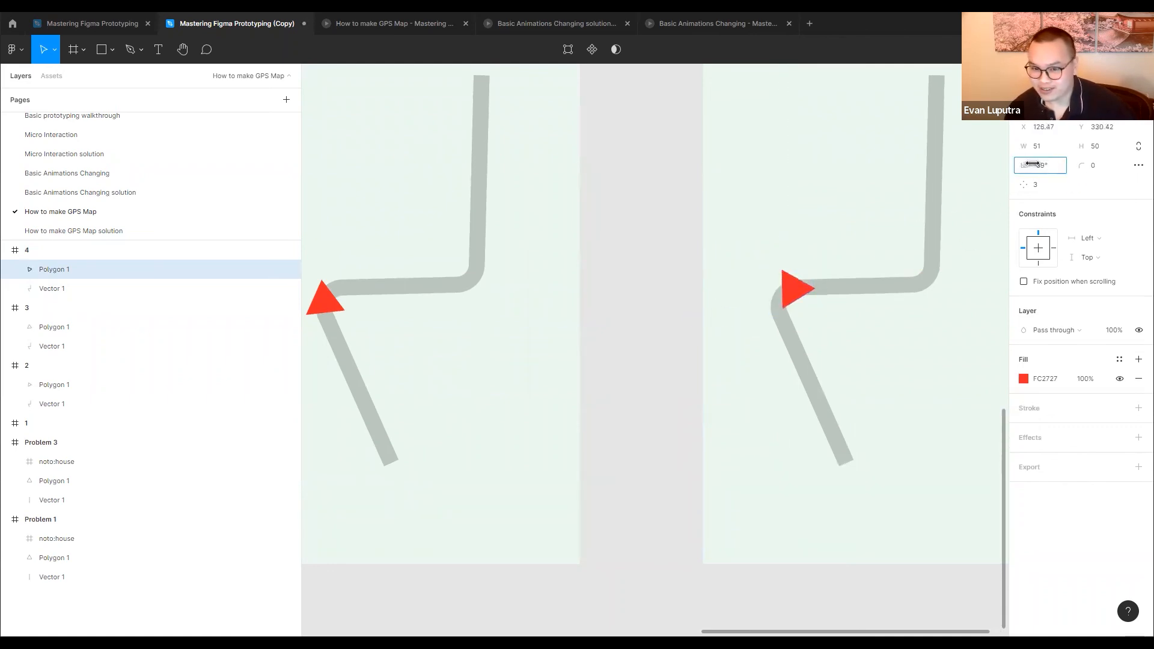
Duplicate frame 4 to its right and move the copy's triangle to the far end of the horizontal section, at X 252
{"action": "scroll", "coordinate": [860, 291], "scroll_direction": "down", "scroll_amount": 5}
{"action": "left_click_drag", "start_coordinate": [859, 290], "coordinate": [769, 294]}
{"action": "left_click", "coordinate": [740, 168]}
{"action": "left_click_drag", "start_coordinate": [710, 166], "coordinate": [875, 170]}
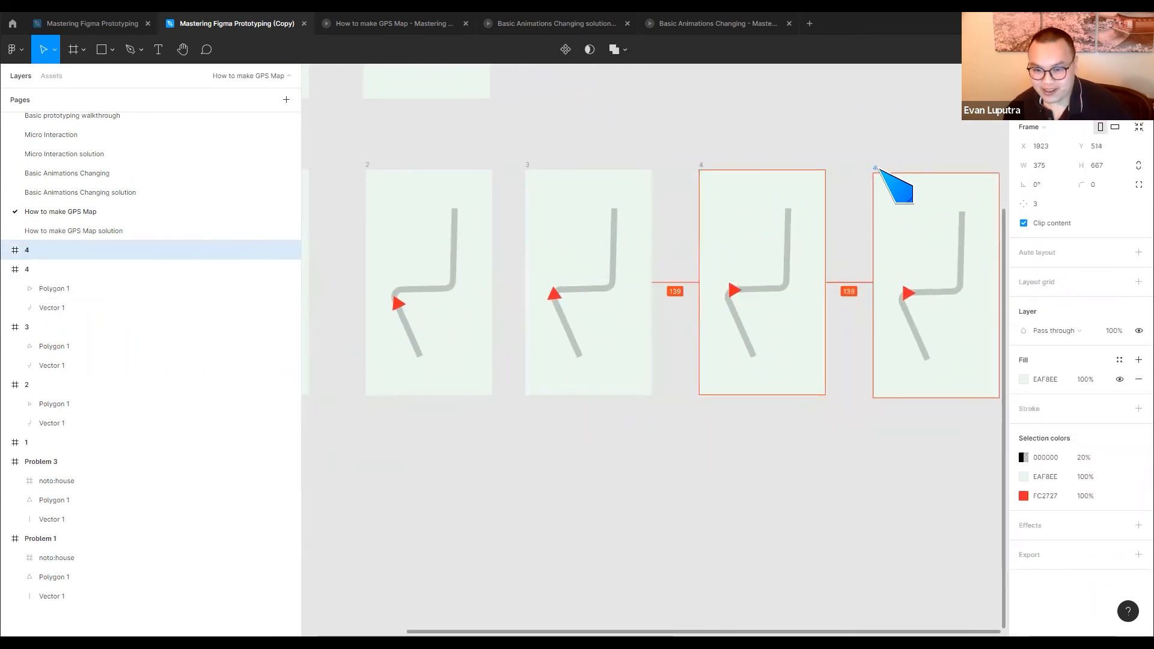
{"action": "scroll", "coordinate": [634, 179], "scroll_direction": "right", "scroll_amount": 5}
{"action": "left_click", "coordinate": [568, 279]}
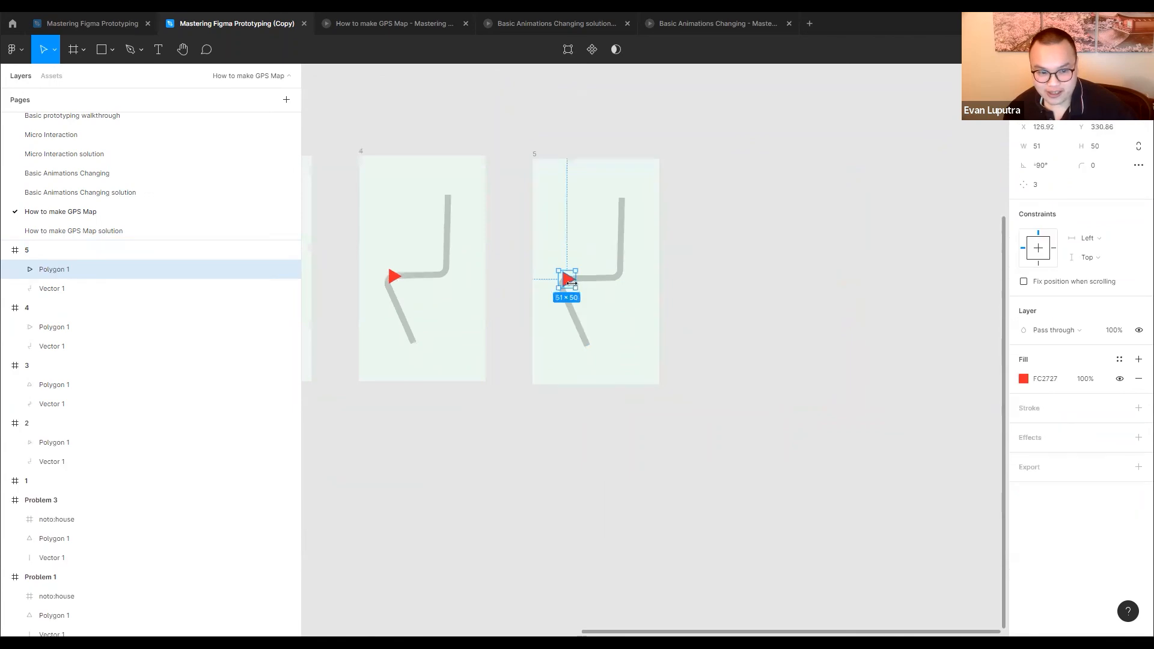
{"action": "scroll", "coordinate": [571, 282], "scroll_direction": "up", "scroll_amount": 5}
{"action": "left_click_drag", "start_coordinate": [566, 272], "coordinate": [697, 276]}
Duplicate frame 5 to its right and turn the copy's triangle to -41.5° within the second bend
{"action": "scroll", "coordinate": [727, 278], "scroll_direction": "down", "scroll_amount": 8}
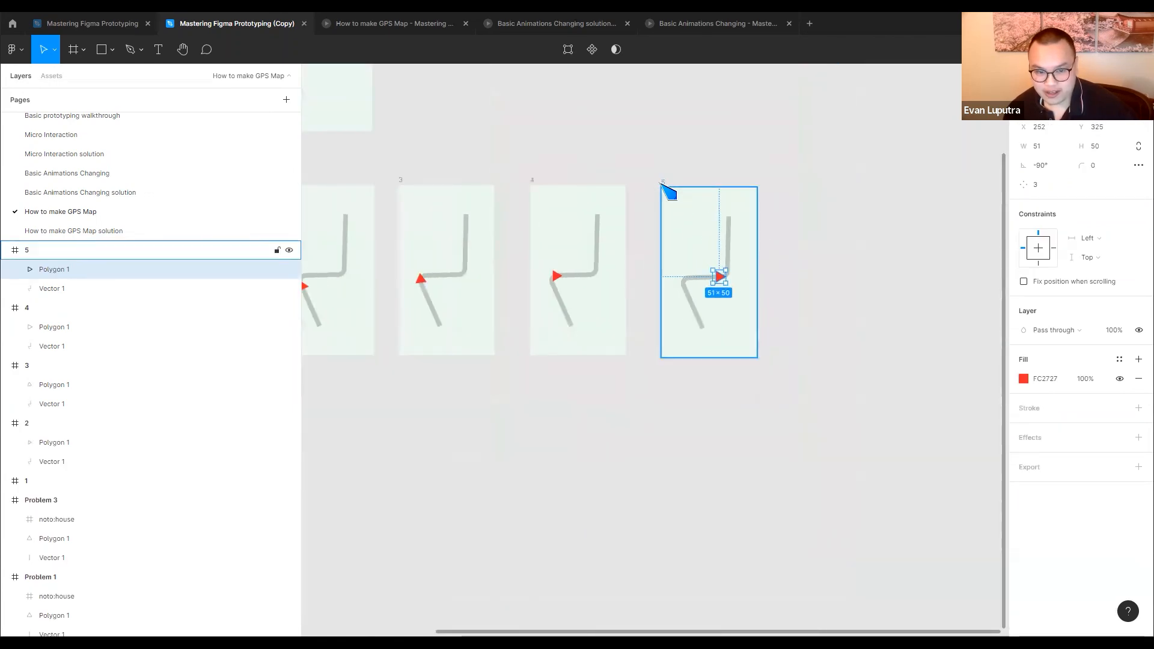
{"action": "left_click", "coordinate": [663, 184]}
{"action": "left_click_drag", "start_coordinate": [690, 196], "coordinate": [809, 207]}
{"action": "scroll", "coordinate": [860, 283], "scroll_direction": "up", "scroll_amount": 3}
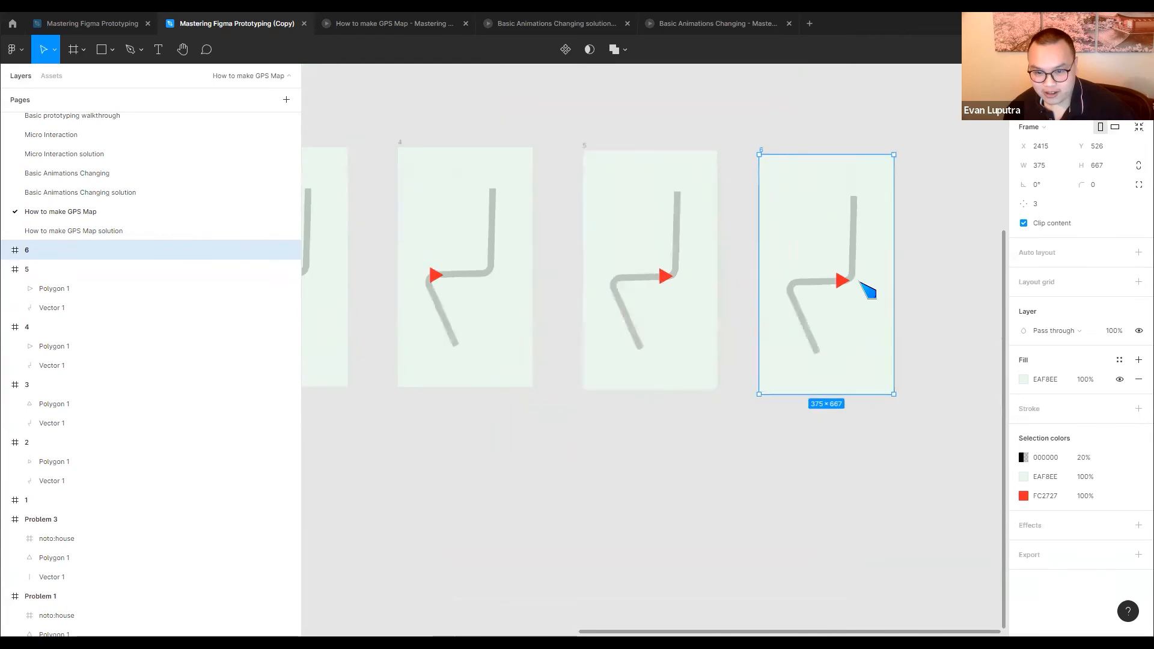
{"action": "scroll", "coordinate": [867, 290], "scroll_direction": "up", "scroll_amount": 3}
{"action": "left_click", "coordinate": [832, 287]}
{"action": "left_click_drag", "start_coordinate": [1026, 169], "coordinate": [1012, 169]}
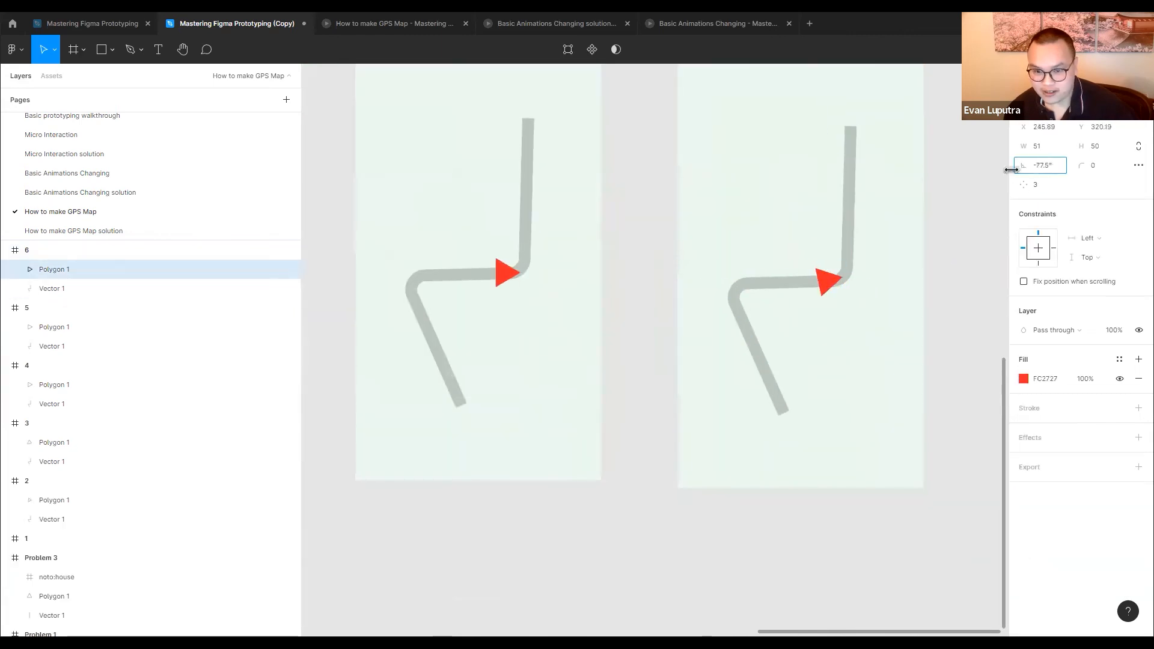
{"action": "left_click_drag", "start_coordinate": [834, 294], "coordinate": [844, 292]}
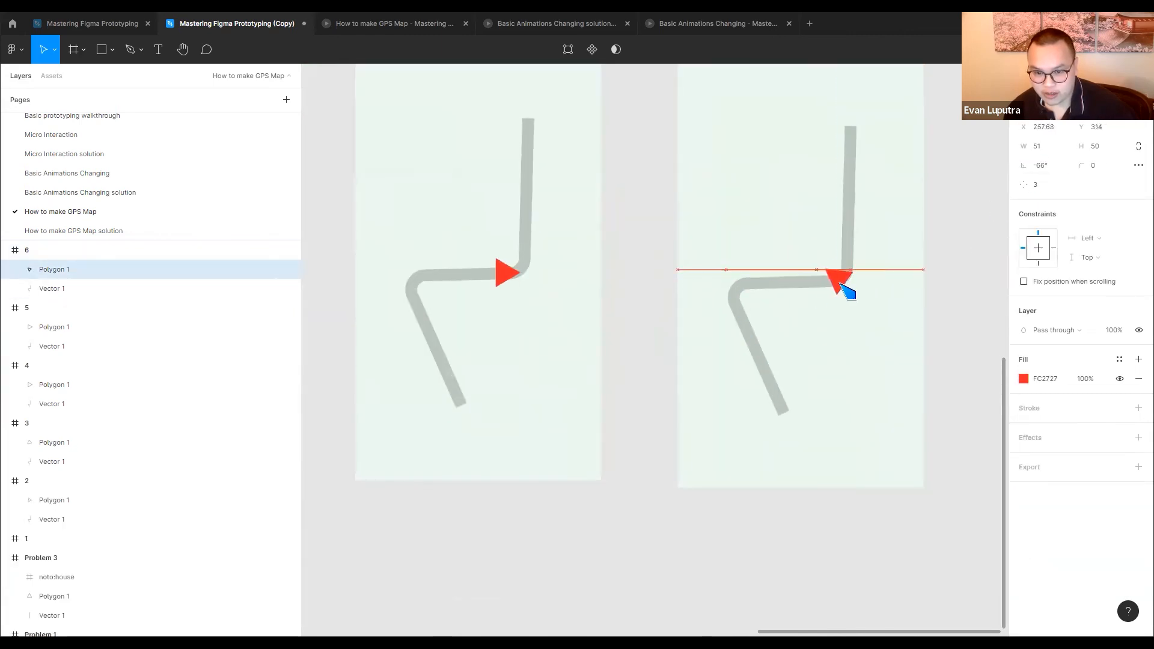
{"action": "left_click_drag", "start_coordinate": [1024, 168], "coordinate": [990, 185]}
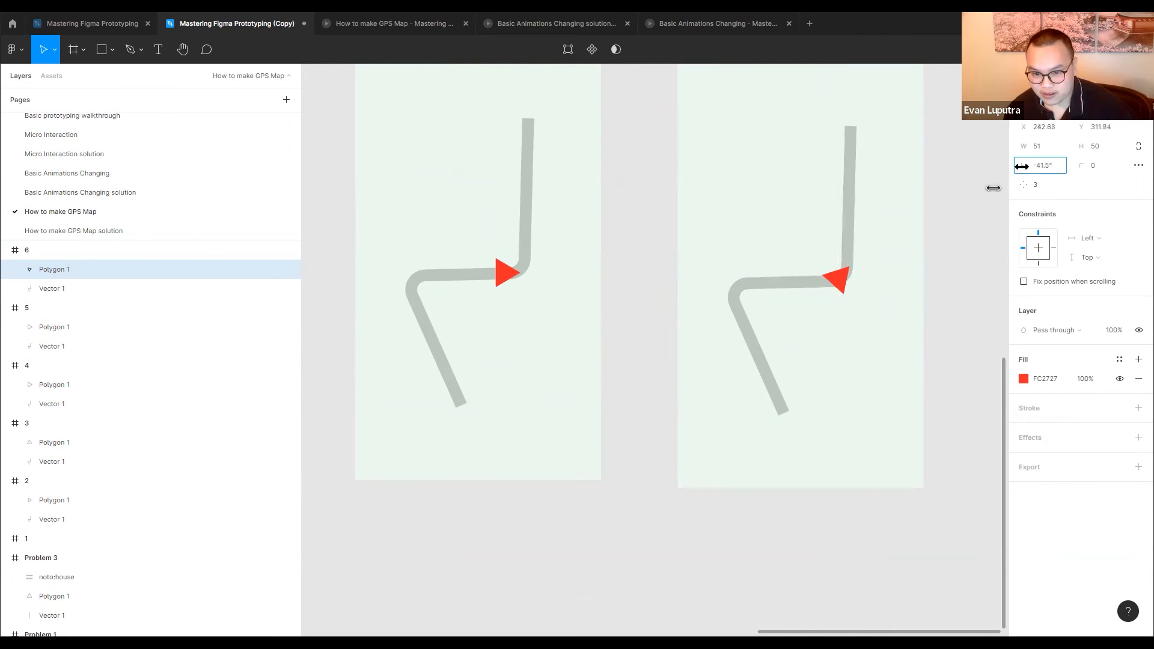
Duplicate frame 6 to its right, turn the copy's triangle to -3°, and place it just above the second bend
{"action": "scroll", "coordinate": [860, 268], "scroll_direction": "down", "scroll_amount": 5}
{"action": "left_click", "coordinate": [801, 187]}
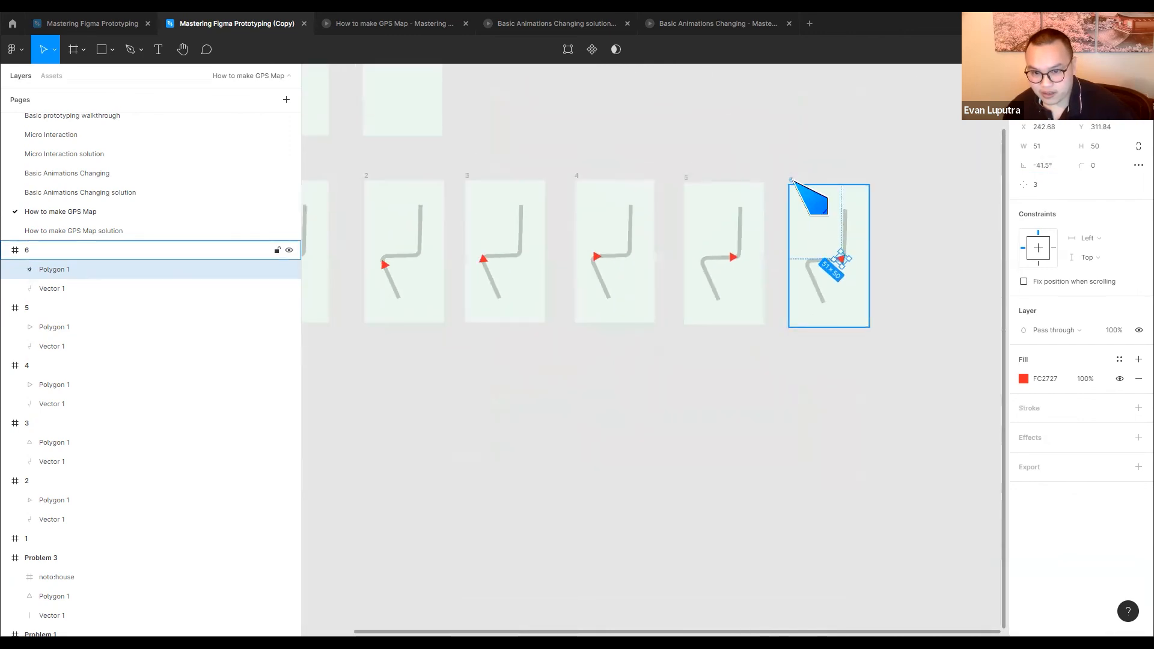
{"action": "left_click_drag", "start_coordinate": [806, 193], "coordinate": [920, 193]}
{"action": "scroll", "coordinate": [956, 266], "scroll_direction": "up", "scroll_amount": 2}
{"action": "scroll", "coordinate": [948, 258], "scroll_direction": "up", "scroll_amount": 4}
{"action": "left_click", "coordinate": [951, 259]}
{"action": "left_click_drag", "start_coordinate": [959, 260], "coordinate": [967, 250]}
{"action": "left_click_drag", "start_coordinate": [1027, 166], "coordinate": [1010, 170]}
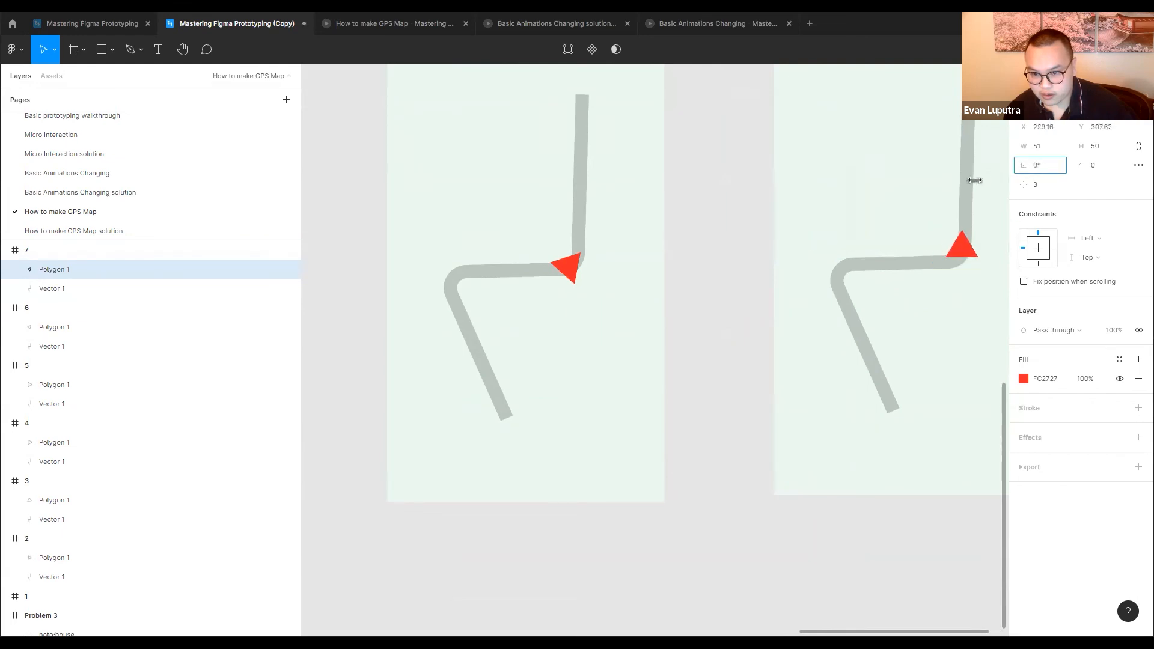
{"action": "left_click_drag", "start_coordinate": [970, 257], "coordinate": [974, 253]}
Duplicate frame 7 to its right and move the copy's triangle up to the route's upper end, at Y 112
{"action": "scroll", "coordinate": [973, 253], "scroll_direction": "down", "scroll_amount": 6}
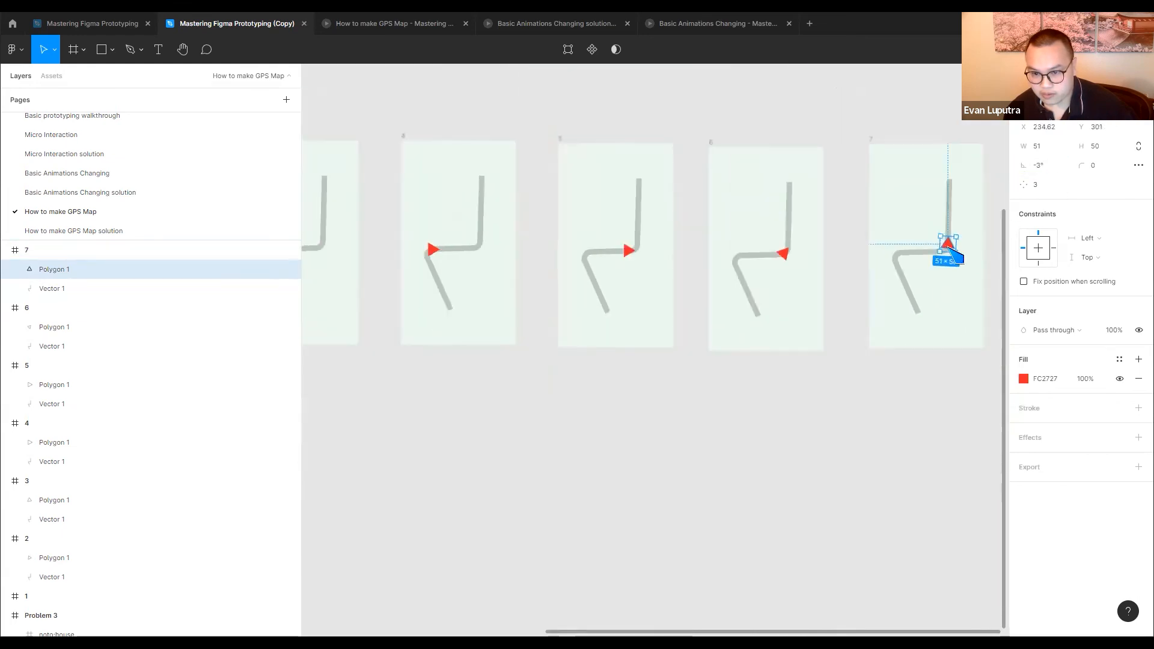
{"action": "left_click", "coordinate": [772, 196]}
{"action": "left_click_drag", "start_coordinate": [758, 199], "coordinate": [878, 198]}
{"action": "scroll", "coordinate": [931, 250], "scroll_direction": "up", "scroll_amount": 3}
{"action": "scroll", "coordinate": [878, 259], "scroll_direction": "up", "scroll_amount": 2}
{"action": "left_click_drag", "start_coordinate": [859, 272], "coordinate": [882, 130]}
{"action": "left_click", "coordinate": [874, 270]}
Connect frame 1 to frame 2 and frame 2 to frame 3 in prototype mode, both with the After delay trigger
{"action": "scroll", "coordinate": [795, 227], "scroll_direction": "down", "scroll_amount": 6}
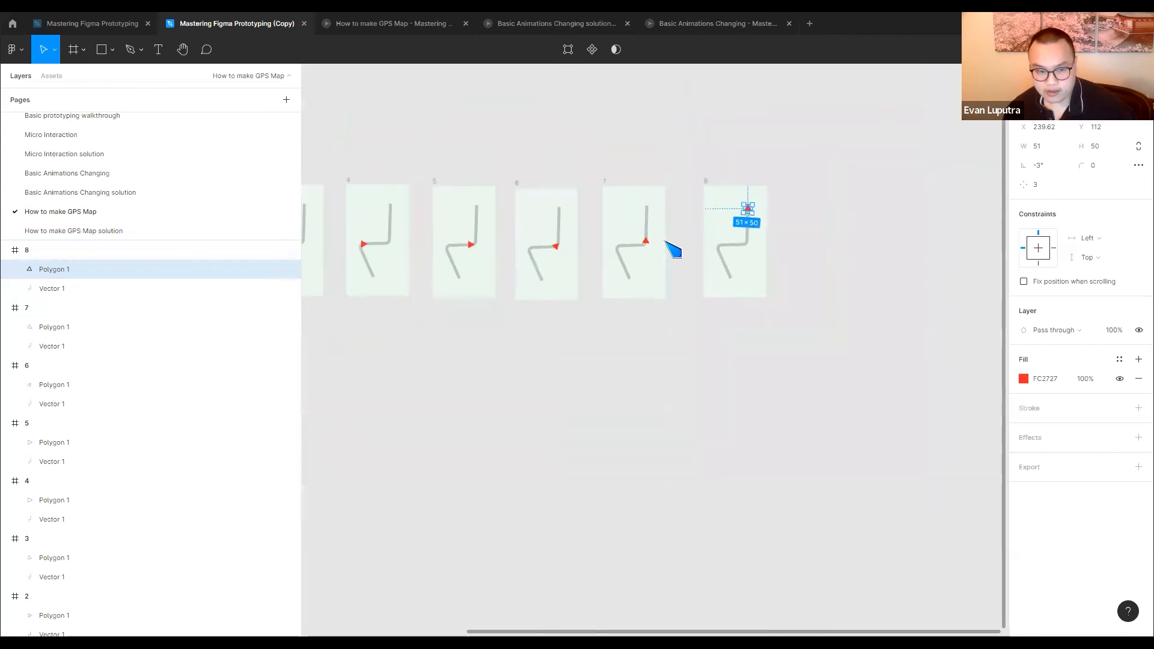
{"action": "left_click", "coordinate": [373, 204]}
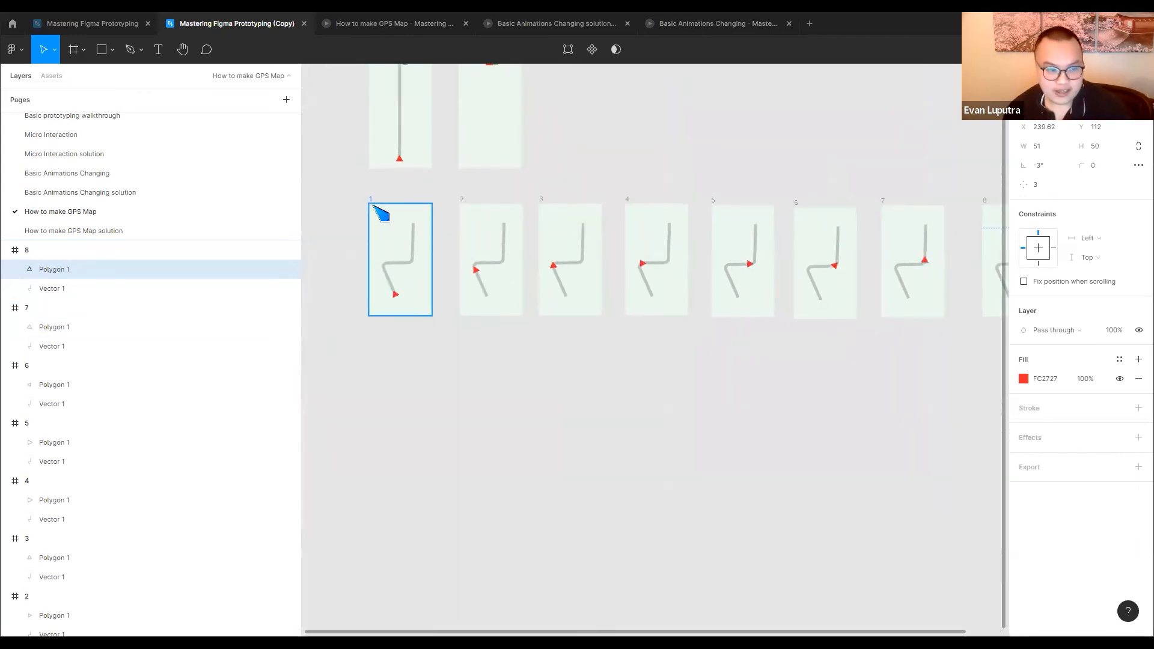
{"action": "key", "text": "shift+e"}
{"action": "left_click_drag", "start_coordinate": [432, 260], "coordinate": [493, 264]}
{"action": "left_click", "coordinate": [921, 207]}
{"action": "left_click", "coordinate": [898, 349]}
{"action": "left_click", "coordinate": [471, 212]}
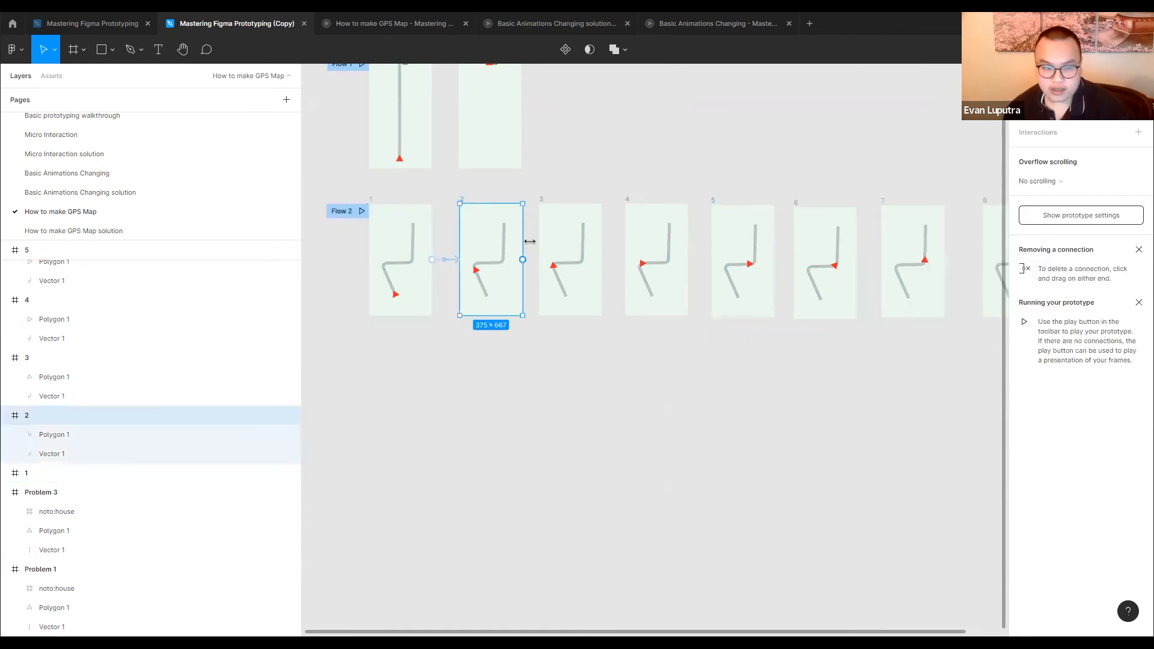
{"action": "left_click_drag", "start_coordinate": [523, 260], "coordinate": [568, 265]}
{"action": "left_click", "coordinate": [929, 184]}
{"action": "left_click", "coordinate": [901, 346]}
Connect frame 3 to frame 4 and frame 4 to frame 5, both with the After delay trigger
{"action": "left_click", "coordinate": [541, 201]}
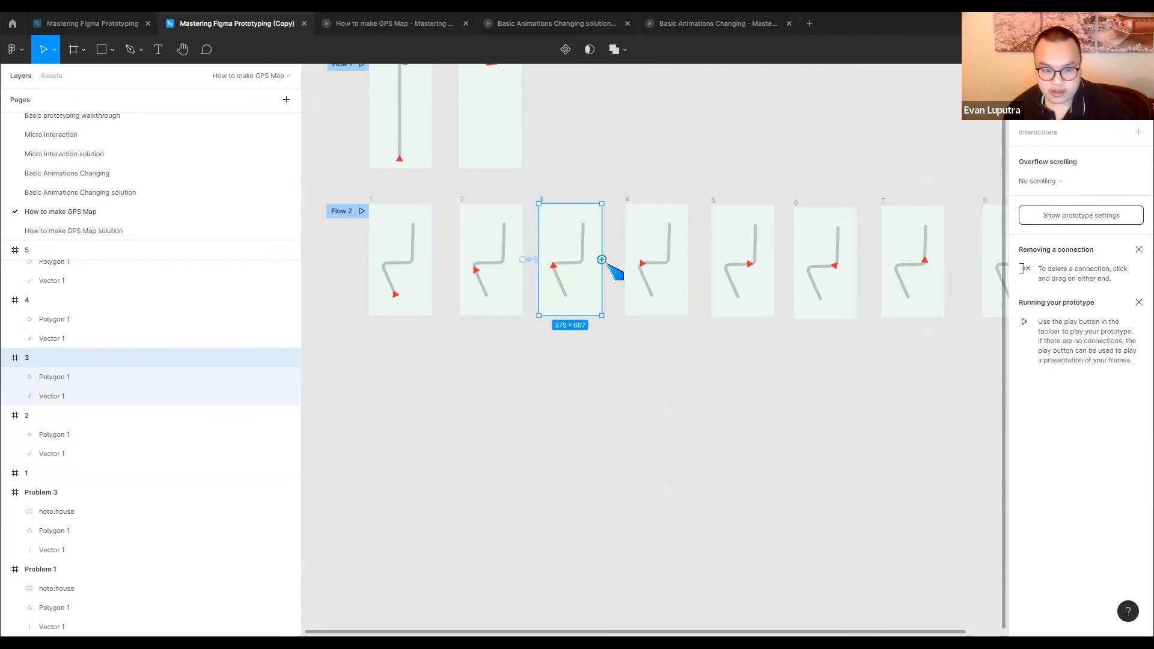
{"action": "left_click_drag", "start_coordinate": [608, 264], "coordinate": [688, 246]}
{"action": "left_click", "coordinate": [902, 180]}
{"action": "left_click", "coordinate": [904, 346]}
{"action": "left_click", "coordinate": [627, 199]}
{"action": "left_click_drag", "start_coordinate": [685, 259], "coordinate": [747, 233]}
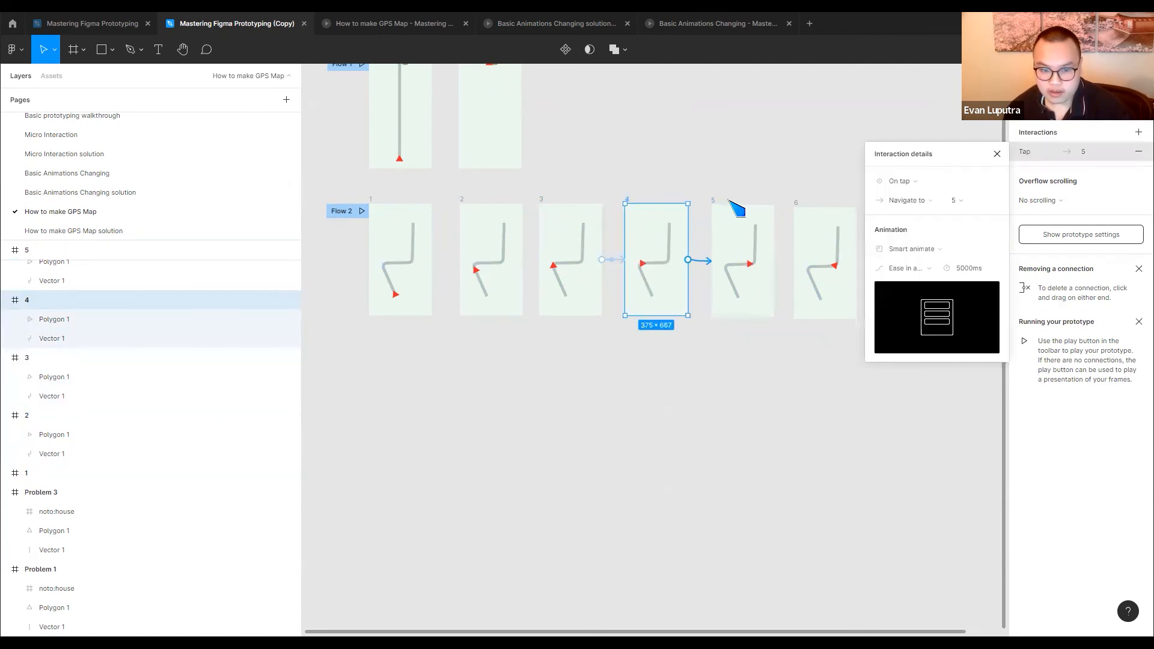
{"action": "left_click", "coordinate": [933, 183]}
{"action": "left_click", "coordinate": [902, 333]}
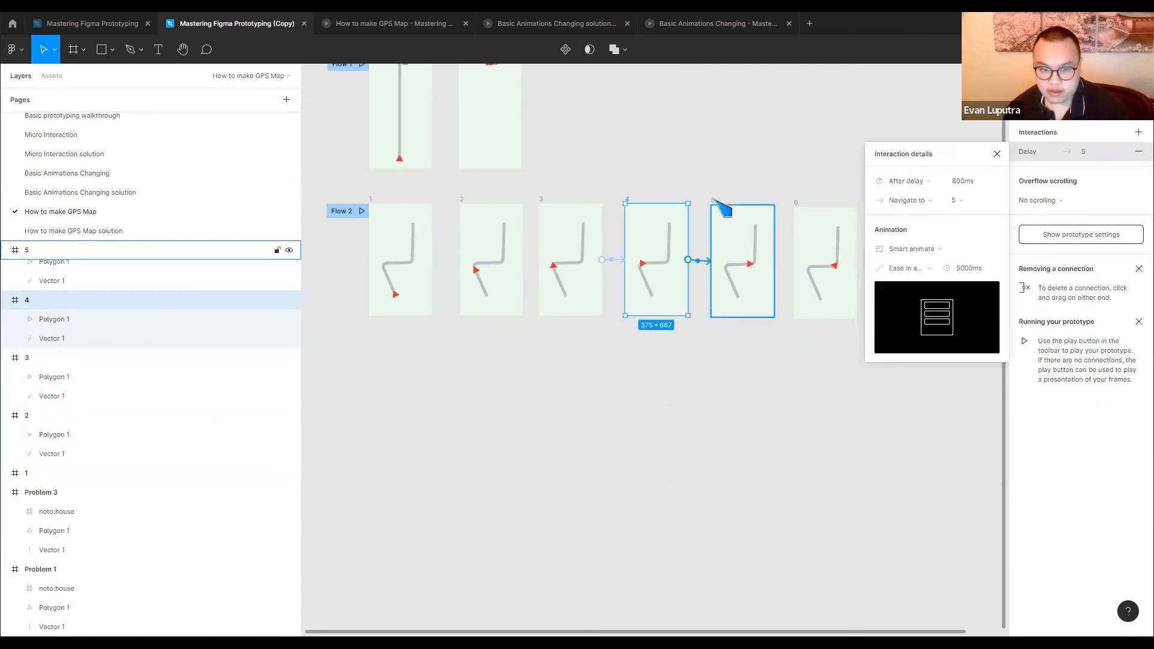
Connect frame 5 to frame 6 and frame 6 to frame 7, both with the After delay trigger
{"action": "left_click", "coordinate": [724, 208]}
{"action": "left_click_drag", "start_coordinate": [774, 261], "coordinate": [824, 265]}
{"action": "left_click", "coordinate": [902, 181]}
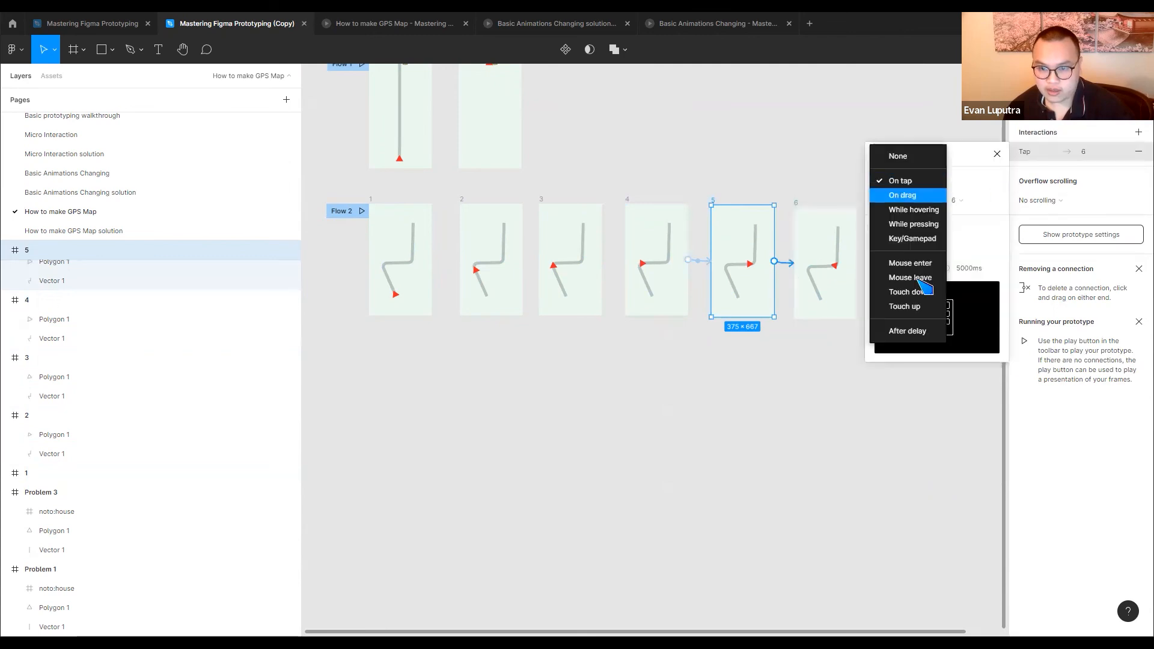
{"action": "left_click", "coordinate": [905, 330]}
{"action": "left_click", "coordinate": [801, 208]}
{"action": "left_click_drag", "start_coordinate": [856, 263], "coordinate": [912, 261]}
{"action": "left_click", "coordinate": [902, 181]}
{"action": "left_click", "coordinate": [909, 332]}
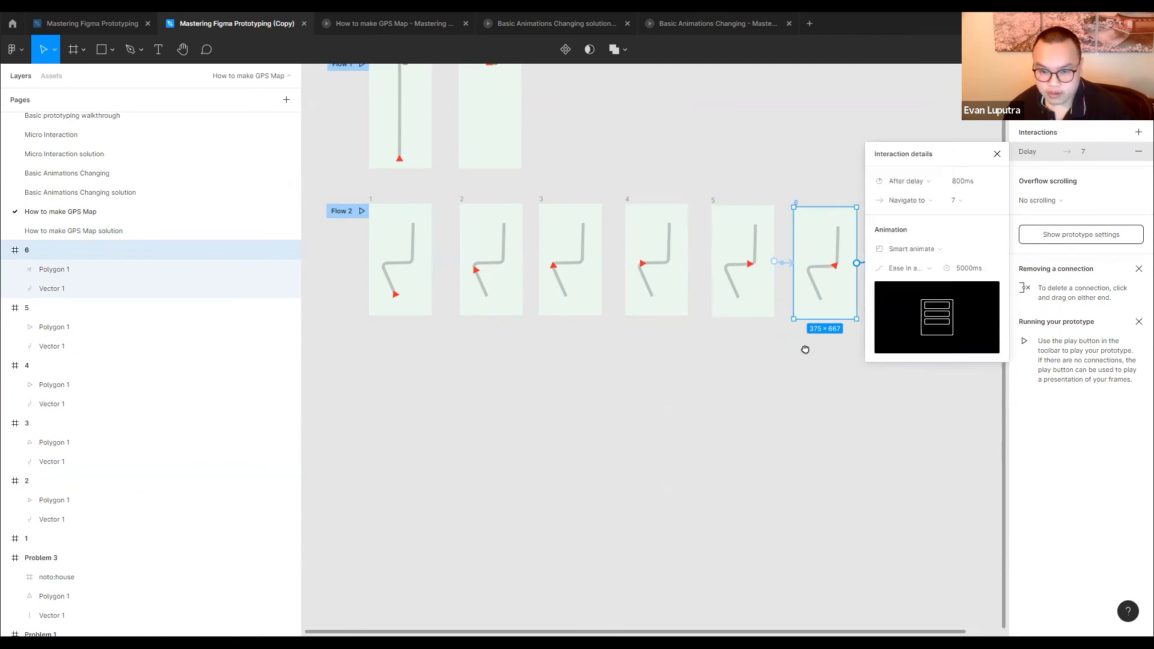
Connect frame 7 to frame 8 with the After delay trigger
{"action": "scroll", "coordinate": [625, 369], "scroll_direction": "right", "scroll_amount": 5}
{"action": "left_click", "coordinate": [626, 369]}
{"action": "left_click", "coordinate": [613, 212]}
{"action": "left_click_drag", "start_coordinate": [663, 260], "coordinate": [730, 267]}
{"action": "left_click", "coordinate": [914, 181]}
{"action": "left_click", "coordinate": [911, 332]}
{"action": "left_click", "coordinate": [772, 325]}
{"action": "scroll", "coordinate": [770, 322], "scroll_direction": "left", "scroll_amount": 5}
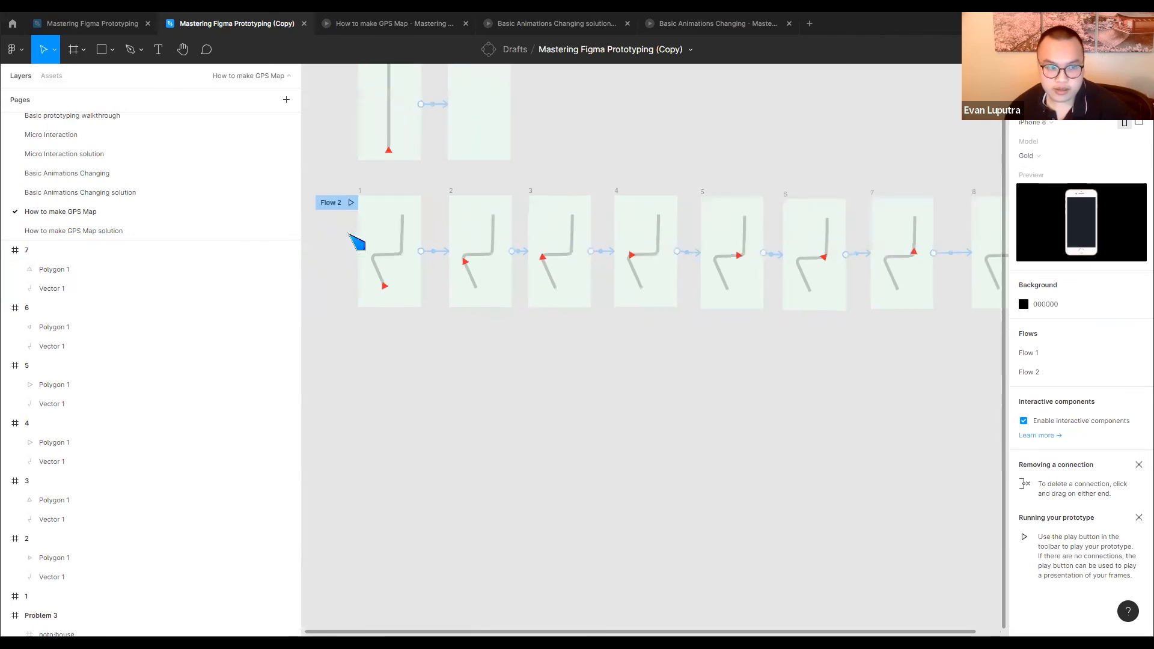
Play the Flow 2 prototype, then return to the design file and review the chain of frames 1 to 7
{"action": "left_click", "coordinate": [352, 203]}
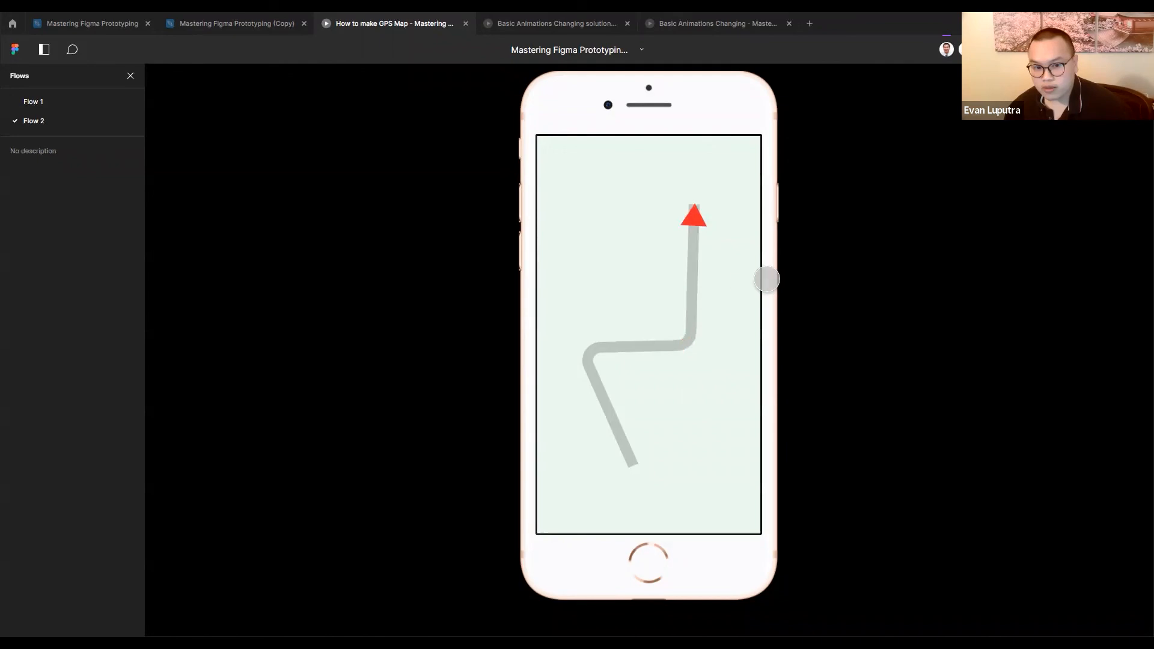
{"action": "left_click", "coordinate": [229, 24]}
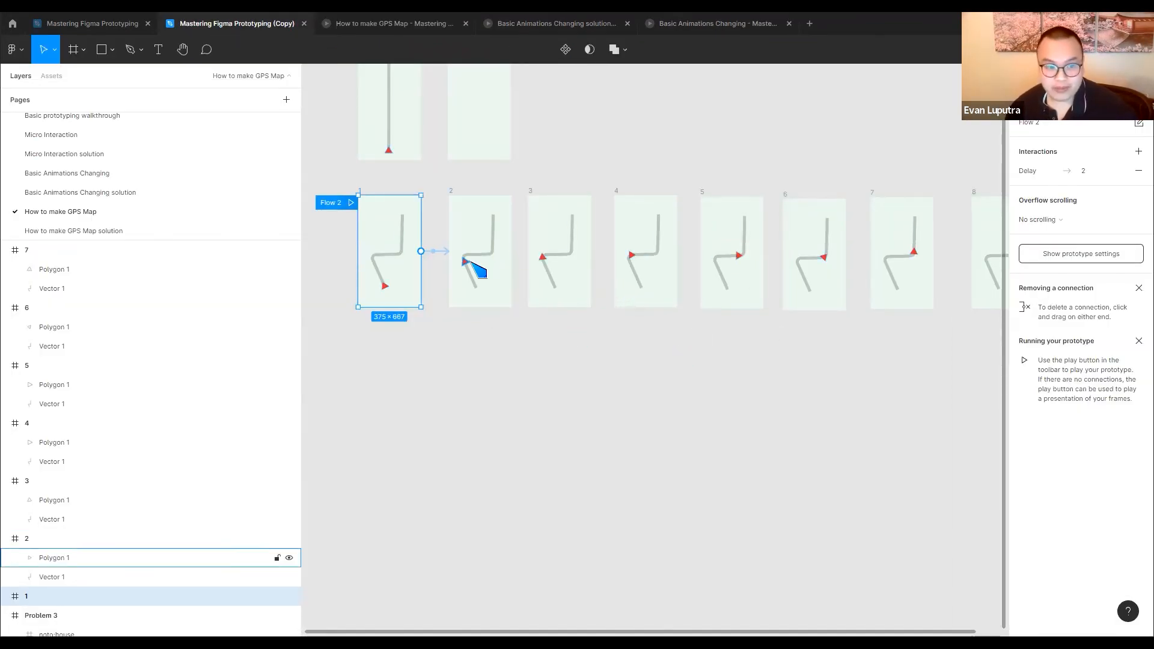
{"action": "scroll", "coordinate": [463, 265], "scroll_direction": "up", "scroll_amount": 3}
{"action": "left_click", "coordinate": [588, 331]}
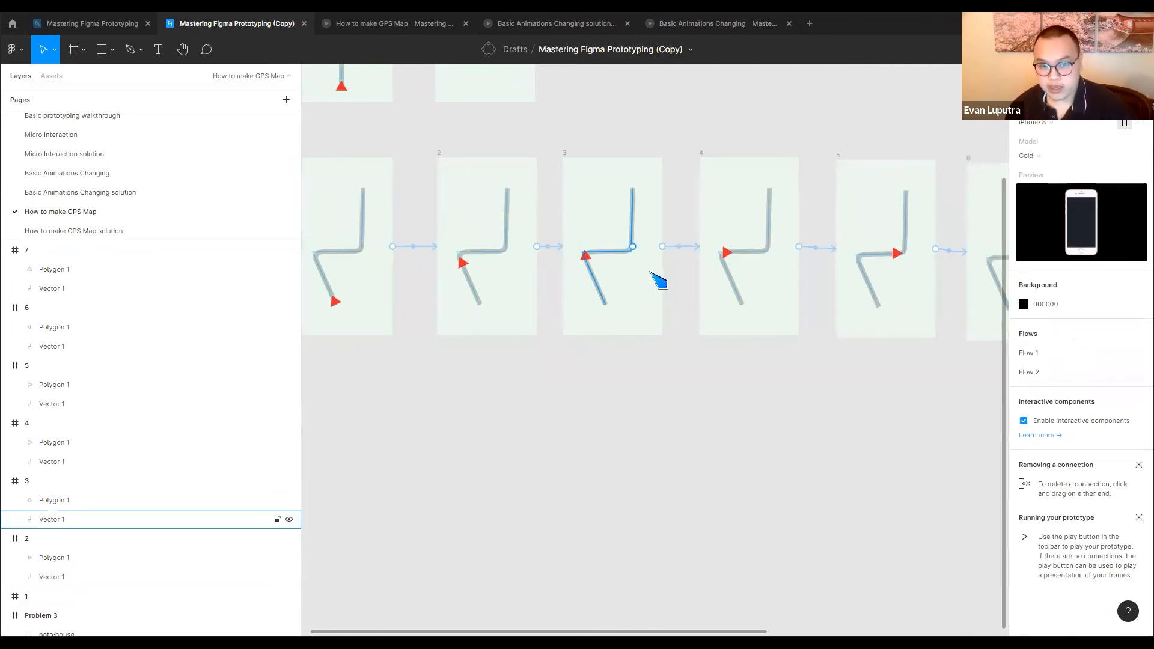
{"action": "scroll", "coordinate": [691, 271], "scroll_direction": "right", "scroll_amount": 3}
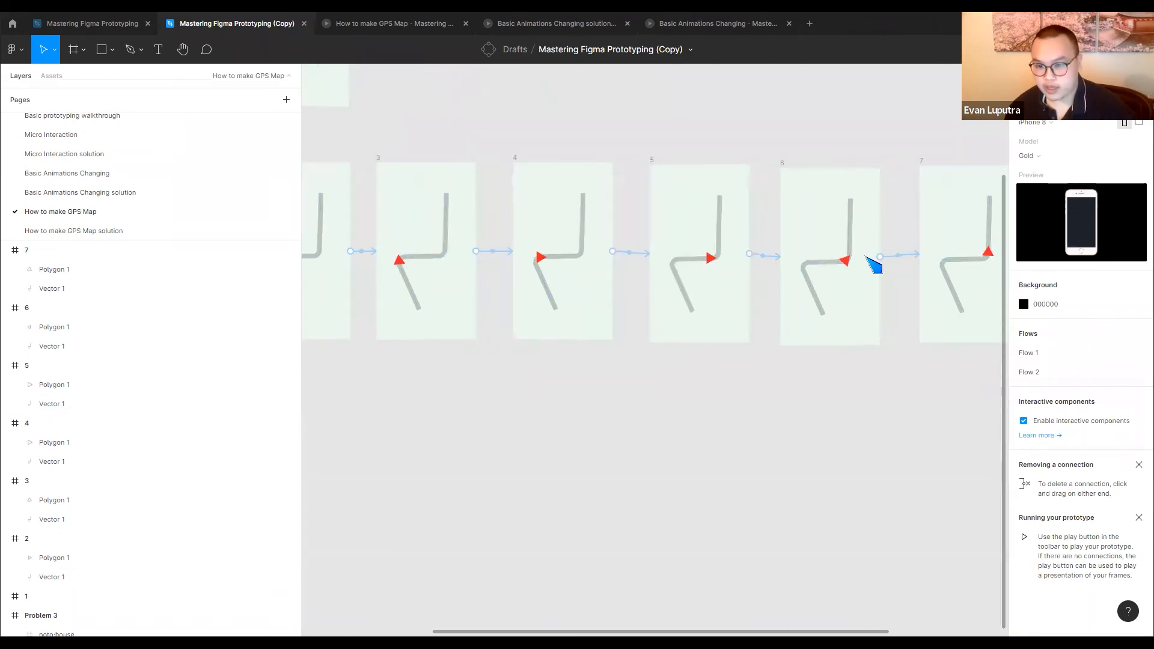
{"action": "scroll", "coordinate": [773, 275], "scroll_direction": "left", "scroll_amount": 3}
Duplicate frame 1 below the row and delete the copy's After delay connection to frame 2
{"action": "left_click_drag", "start_coordinate": [323, 133], "coordinate": [327, 375]}
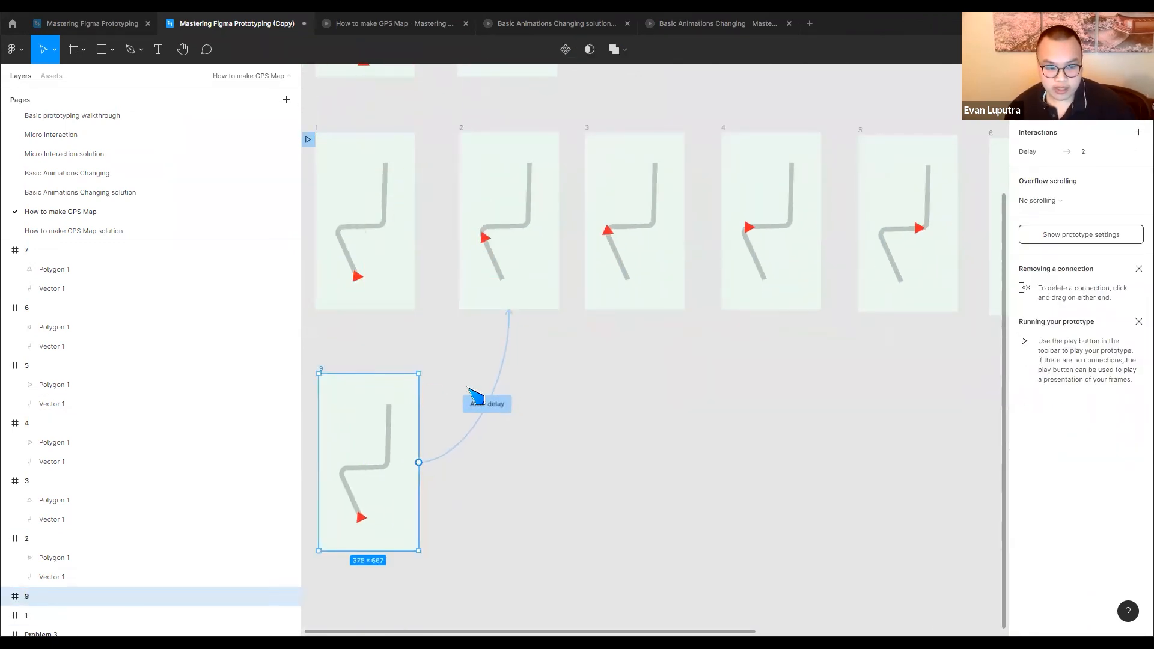
{"action": "left_click", "coordinate": [490, 404]}
{"action": "key", "text": "Delete"}
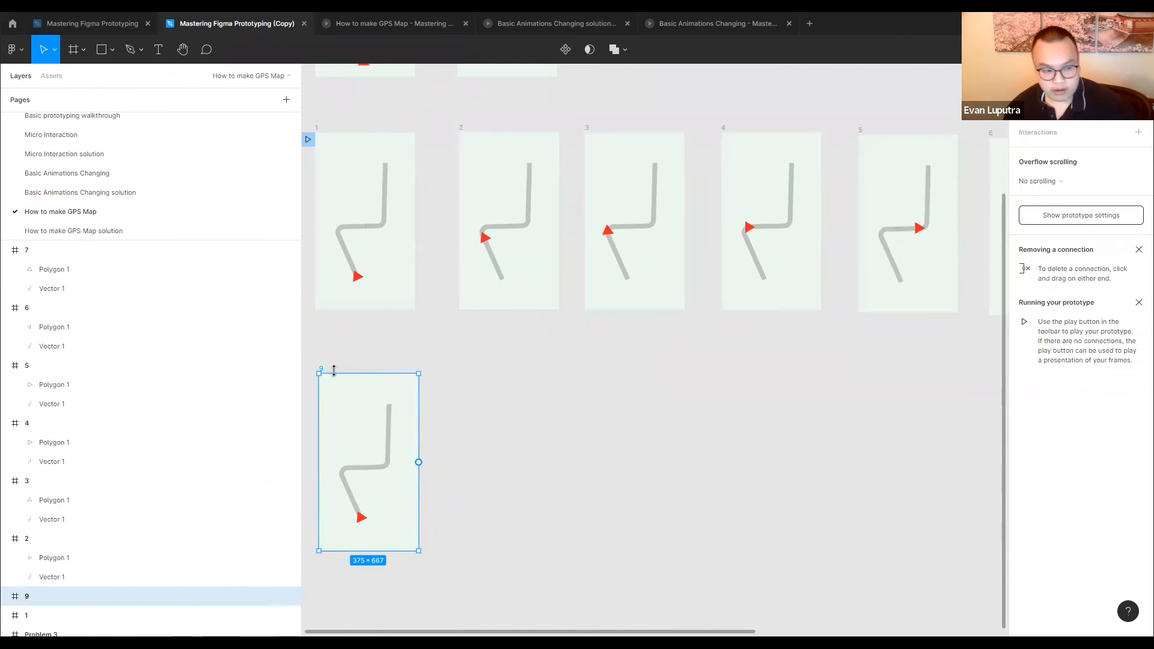
Duplicate frame 9 to its right and move the copy's triangle to the route's upper end, about X 230, Y 128
{"action": "left_click_drag", "start_coordinate": [330, 381], "coordinate": [474, 391]}
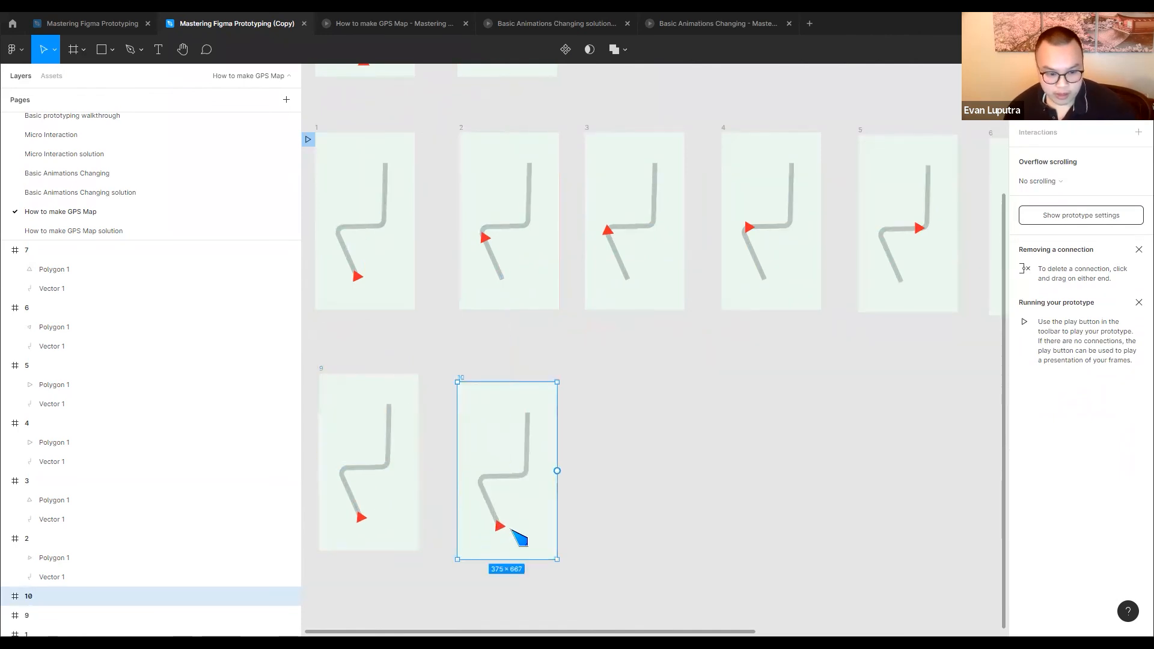
{"action": "scroll", "coordinate": [507, 526], "scroll_direction": "up", "scroll_amount": 3}
{"action": "left_click", "coordinate": [493, 529]}
{"action": "left_click_drag", "start_coordinate": [501, 527], "coordinate": [552, 366]}
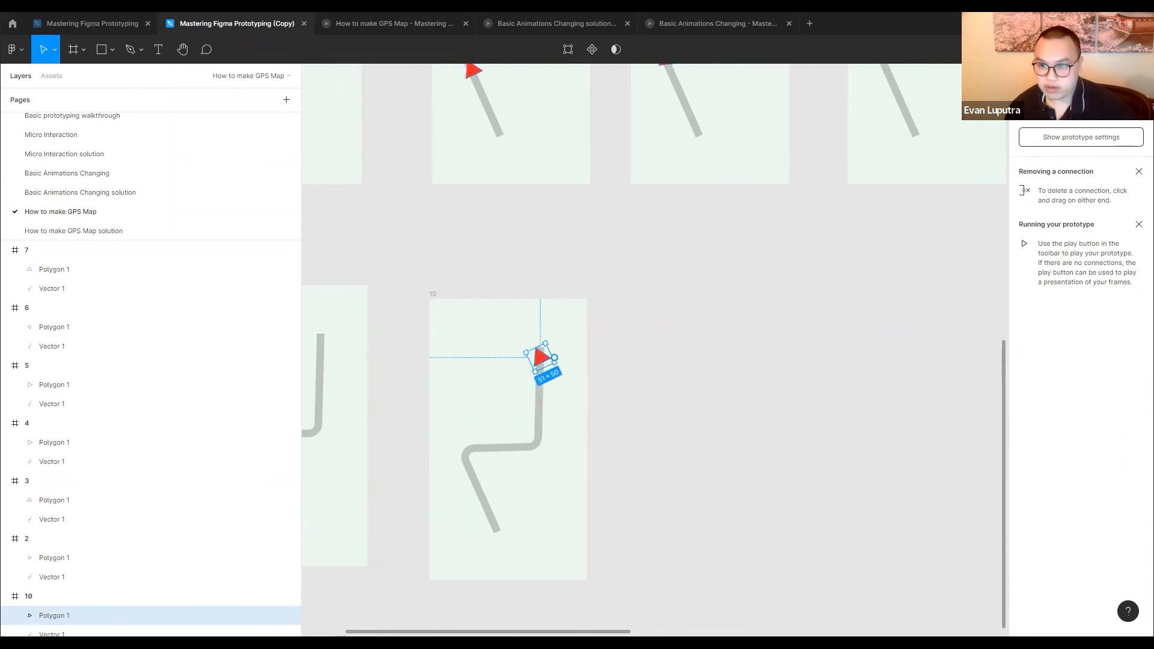
Set the rotation of frame 10's triangle to 2° so it points up along the route
{"action": "left_click", "coordinate": [1030, 76]}
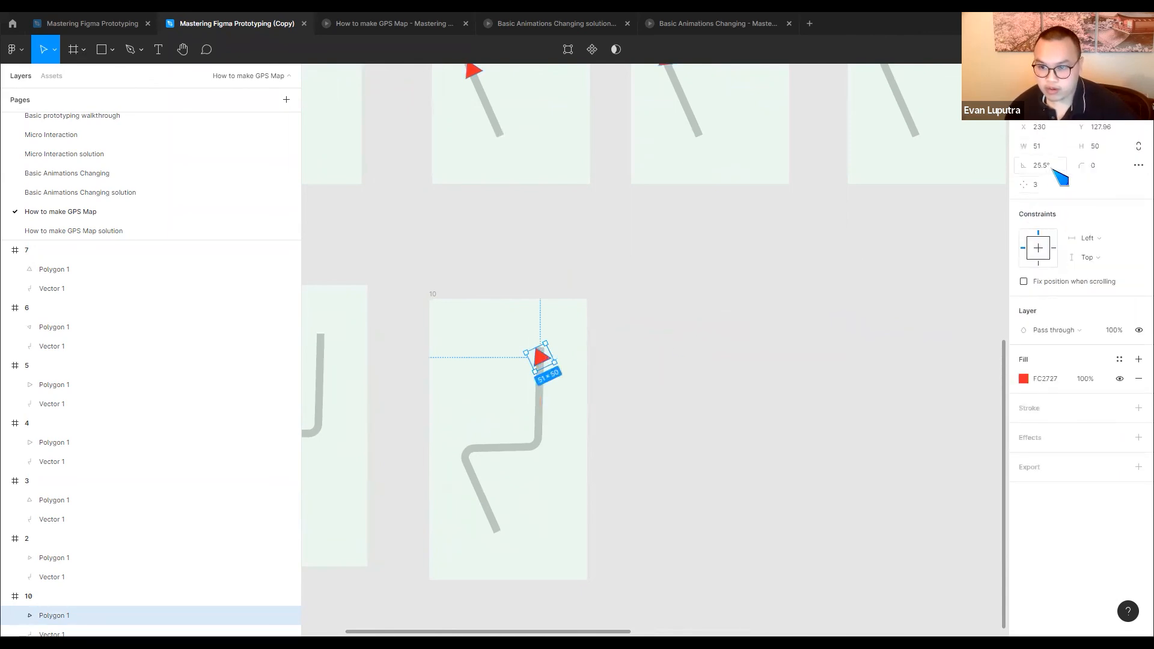
{"action": "left_click_drag", "start_coordinate": [1026, 165], "coordinate": [1037, 166]}
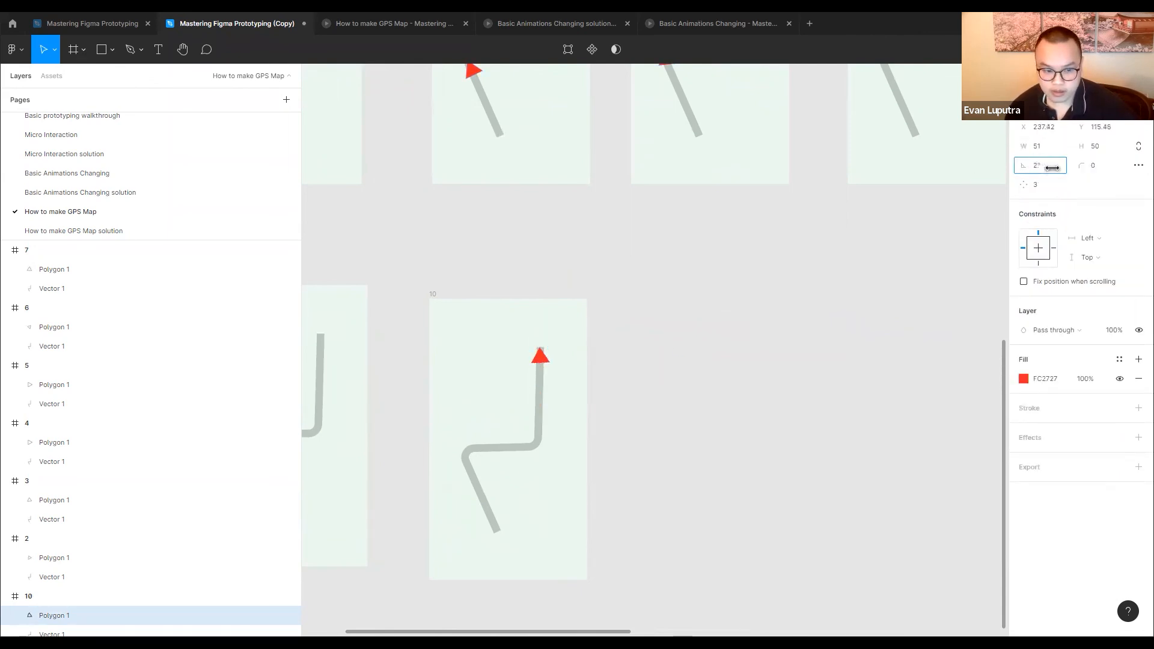
{"action": "left_click", "coordinate": [660, 317]}
Move frame 10 level with the top of frame 9
{"action": "scroll", "coordinate": [625, 271], "scroll_direction": "left", "scroll_amount": 3}
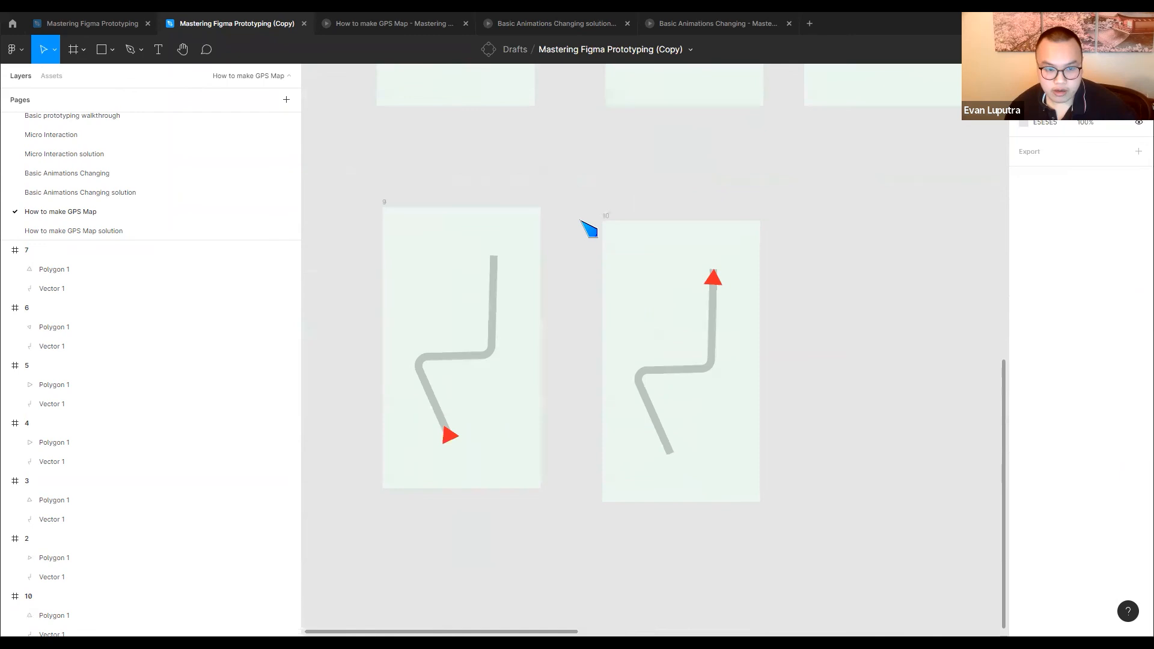
{"action": "left_click", "coordinate": [611, 206]}
{"action": "left_click_drag", "start_coordinate": [611, 205], "coordinate": [611, 202]}
{"action": "left_click", "coordinate": [525, 176]}
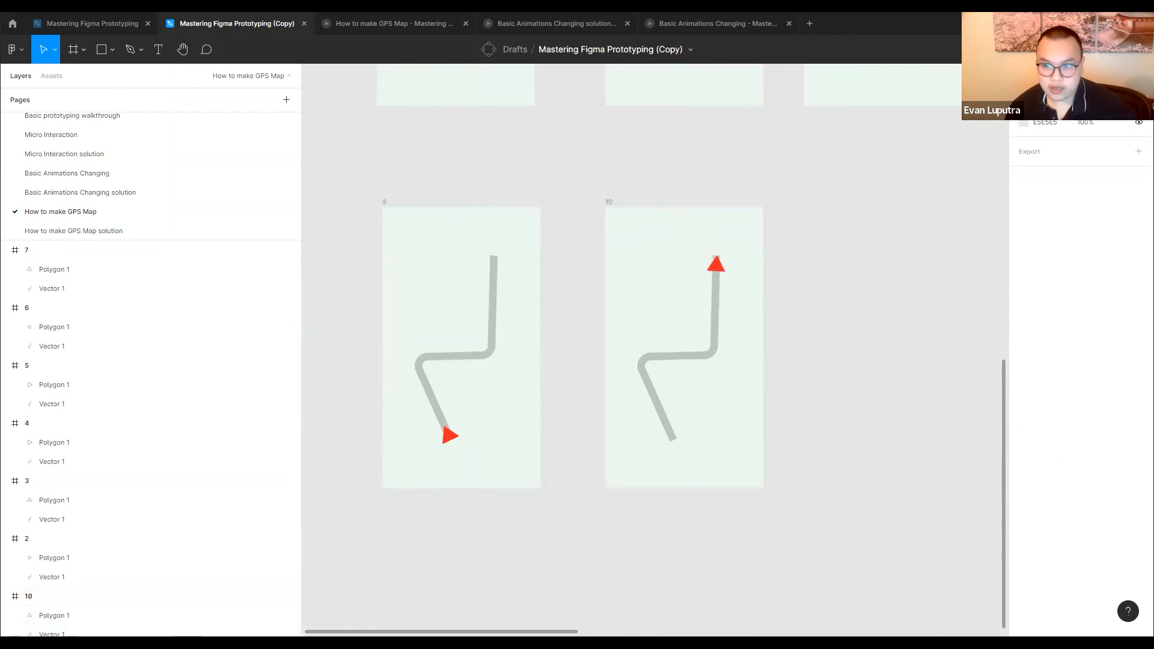
Connect frame 9 to frame 10 with the After delay trigger and play Flow 3 as a preview
{"action": "left_click", "coordinate": [1066, 75]}
{"action": "left_click", "coordinate": [420, 245]}
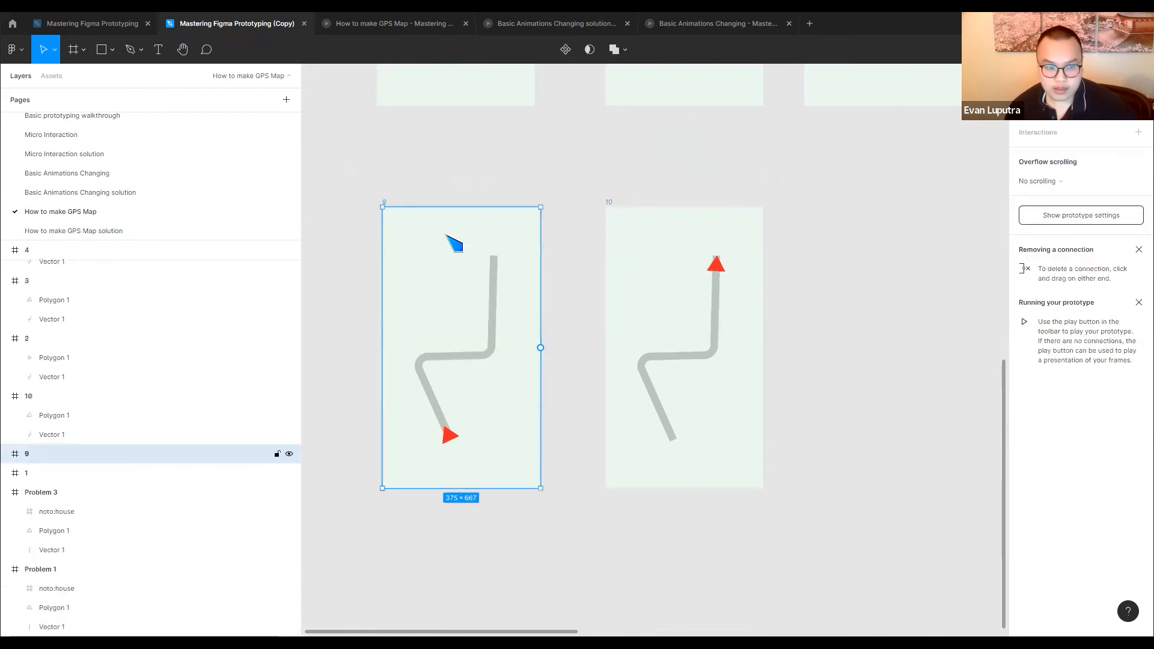
{"action": "left_click_drag", "start_coordinate": [540, 347], "coordinate": [626, 363]}
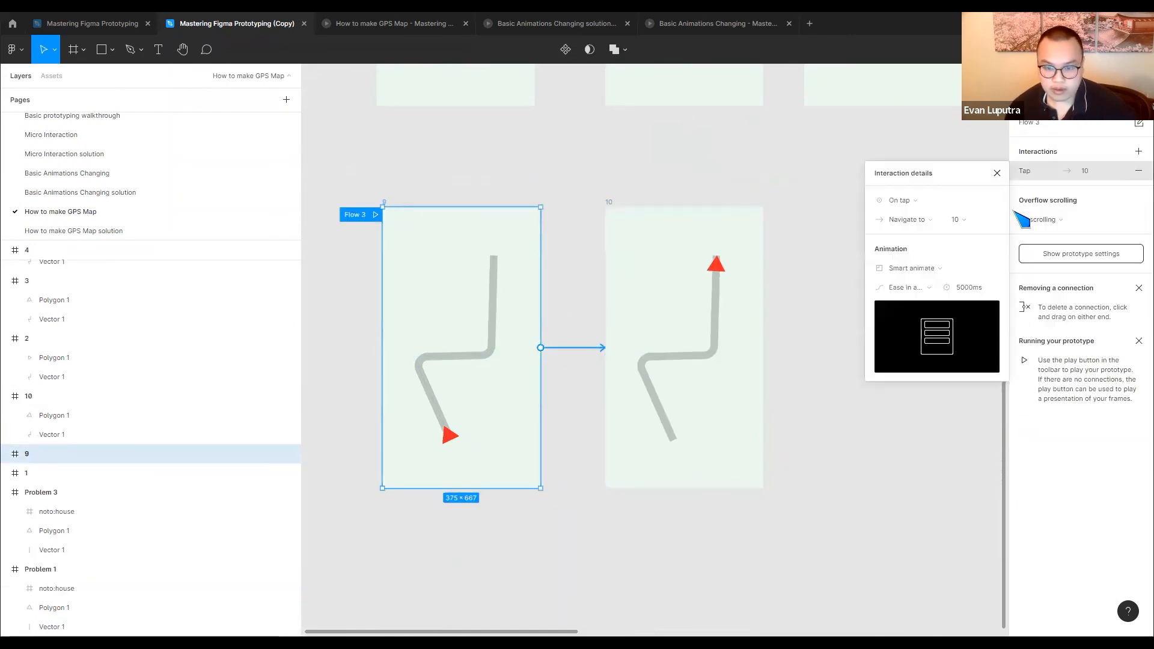
{"action": "left_click", "coordinate": [903, 205]}
{"action": "left_click", "coordinate": [907, 350]}
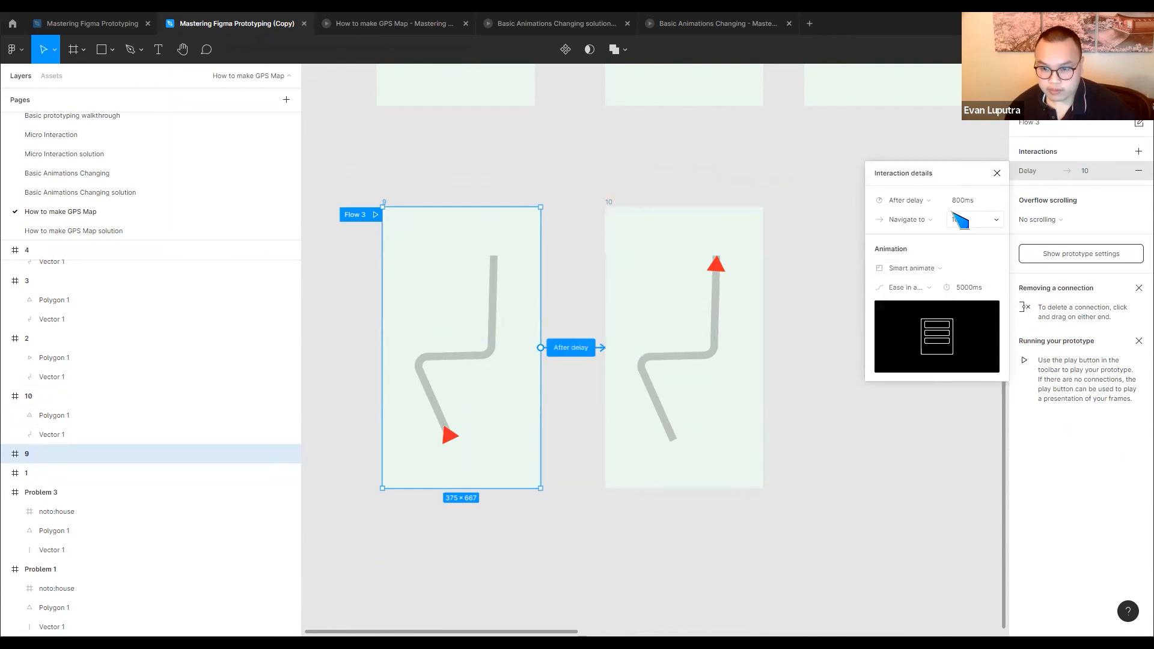
{"action": "left_click", "coordinate": [377, 215]}
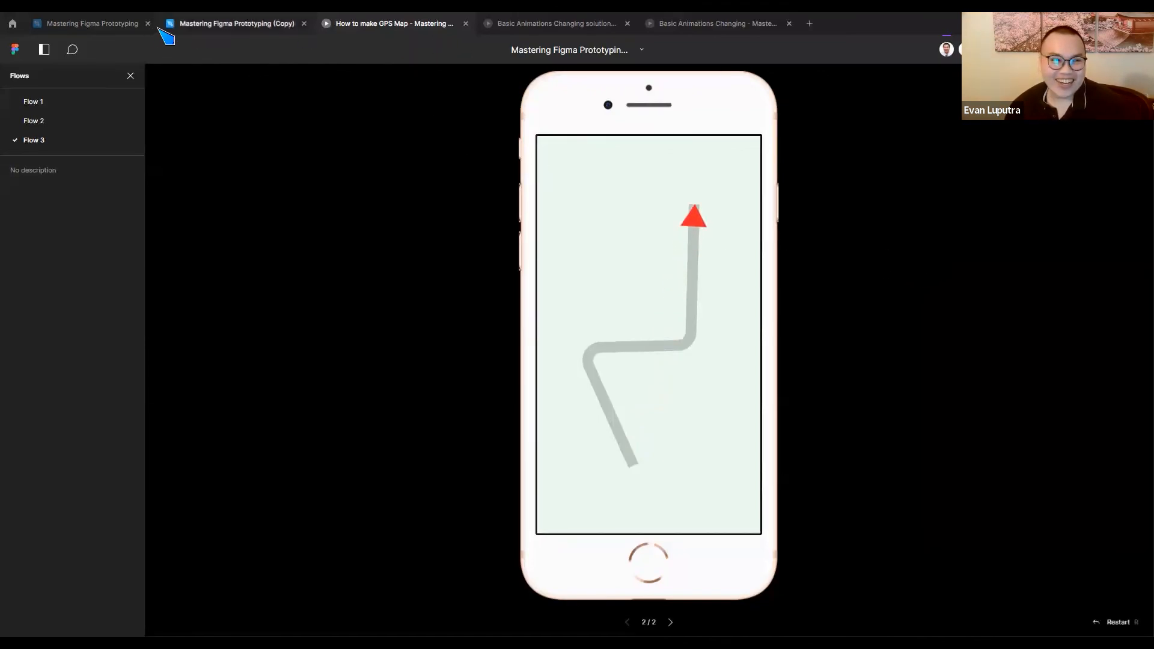
{"action": "left_click", "coordinate": [229, 26]}
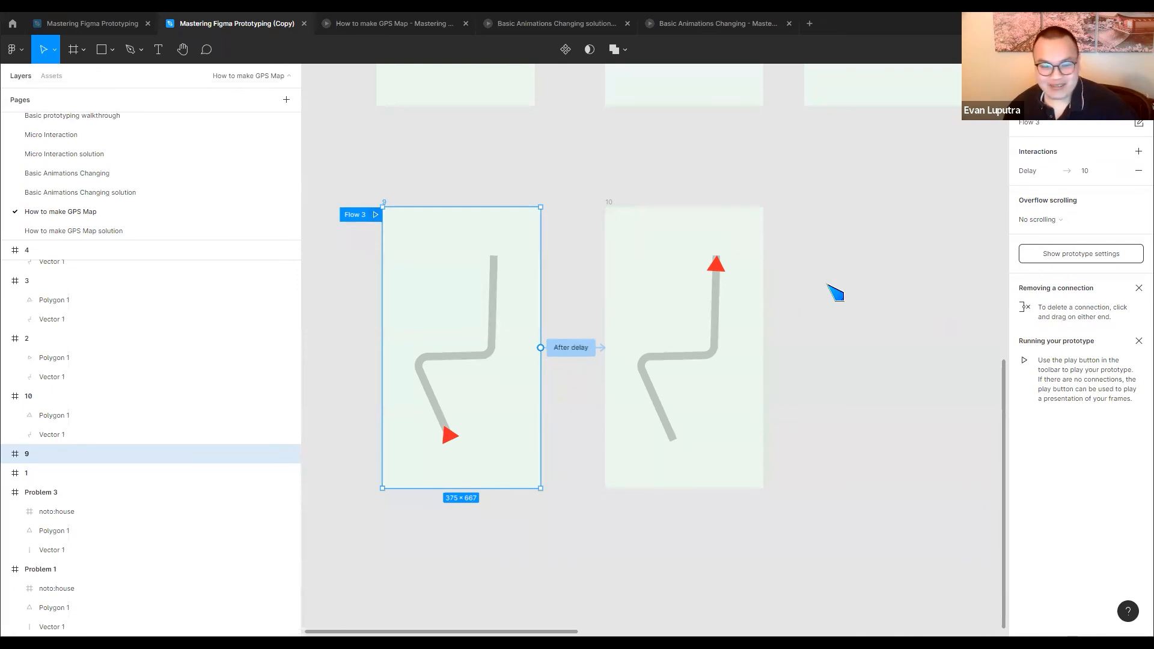
Examine the three flows on the How to make GPS Map solution page, including the turning frames of Flow 3
{"action": "left_click", "coordinate": [86, 232]}
{"action": "scroll", "coordinate": [684, 349], "scroll_direction": "down", "scroll_amount": 3}
{"action": "scroll", "coordinate": [701, 358], "scroll_direction": "up", "scroll_amount": 8}
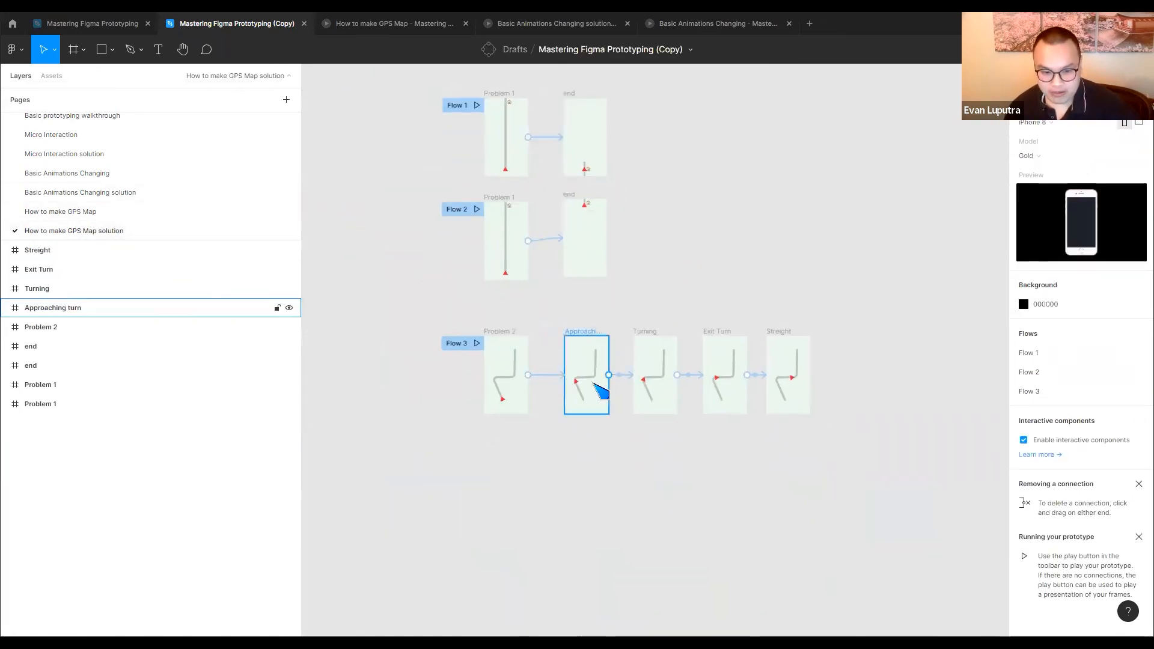
{"action": "scroll", "coordinate": [637, 430], "scroll_direction": "down", "scroll_amount": 2}
{"action": "left_click", "coordinate": [746, 435]}
{"action": "scroll", "coordinate": [662, 358], "scroll_direction": "down", "scroll_amount": 2}
{"action": "left_click", "coordinate": [656, 351]}
{"action": "scroll", "coordinate": [601, 360], "scroll_direction": "up", "scroll_amount": 3}
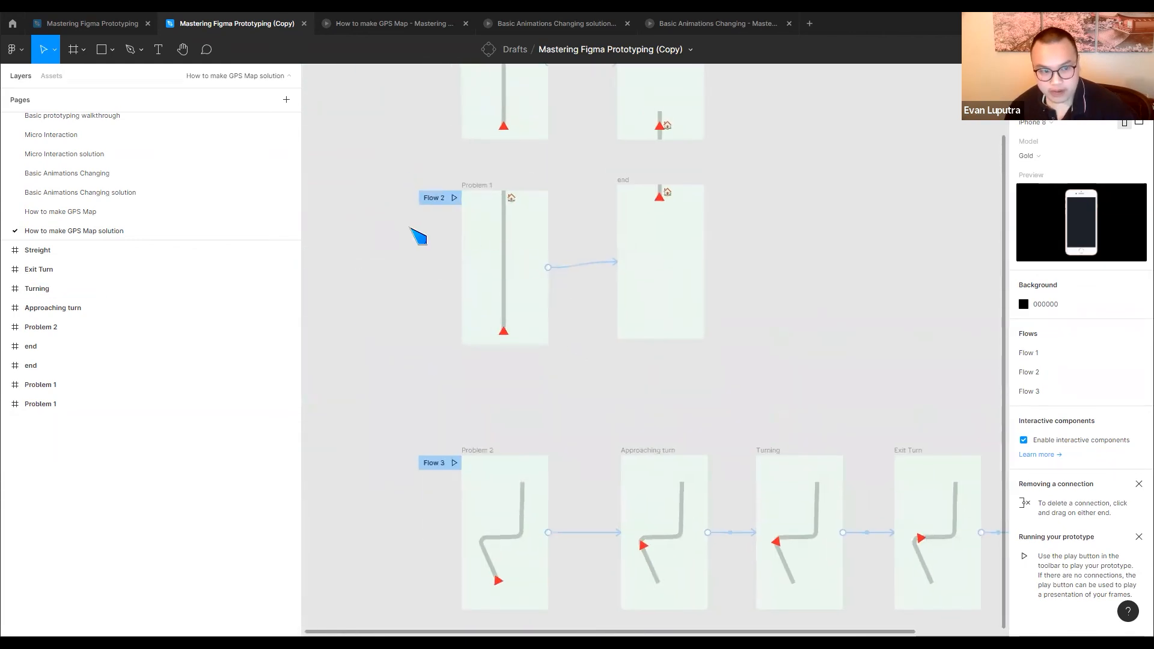
Review the component animations on the Basic Animations Changing solution page and the Micro Interaction solution page
{"action": "left_click", "coordinate": [90, 193]}
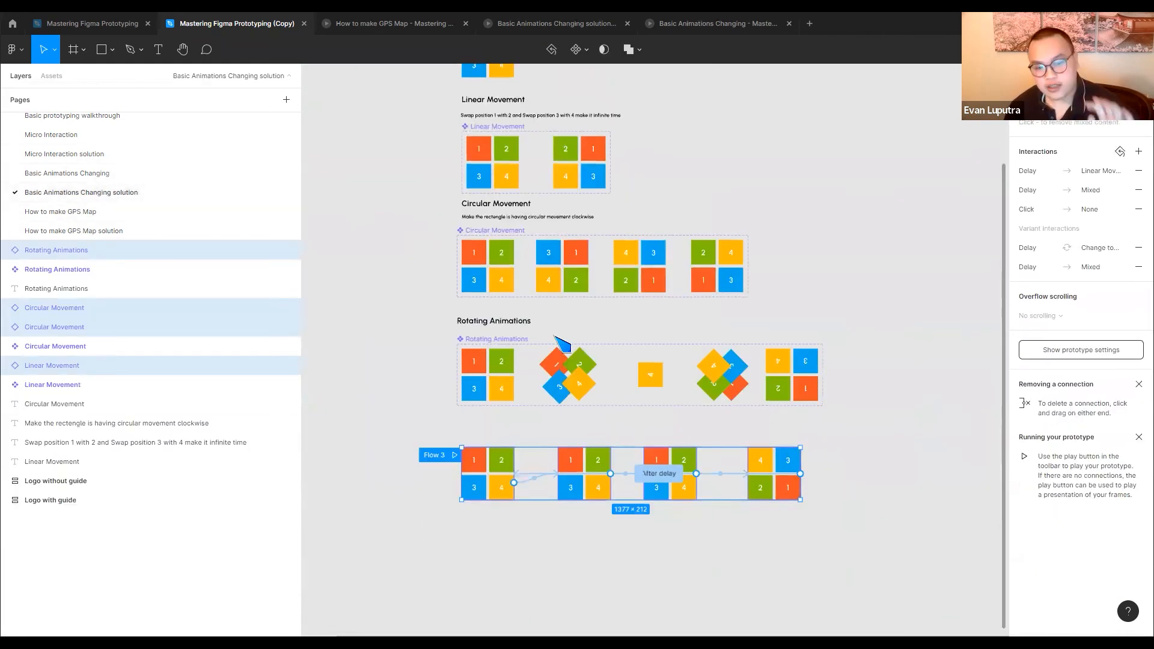
{"action": "scroll", "coordinate": [820, 368], "scroll_direction": "up", "scroll_amount": 1}
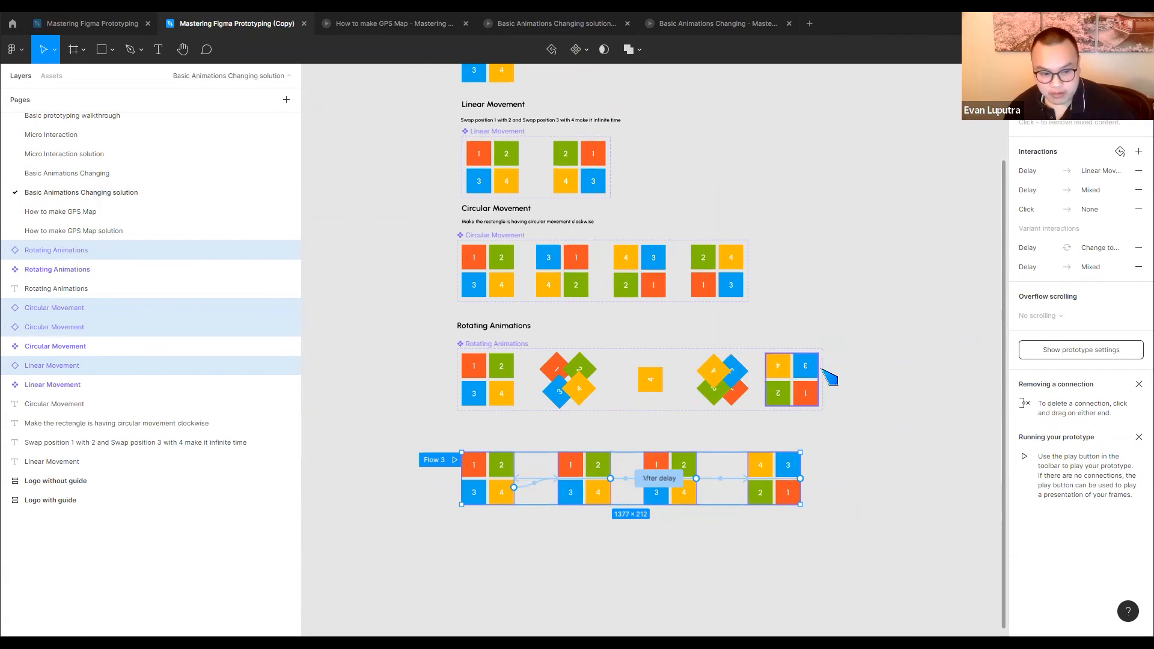
{"action": "left_click", "coordinate": [865, 376]}
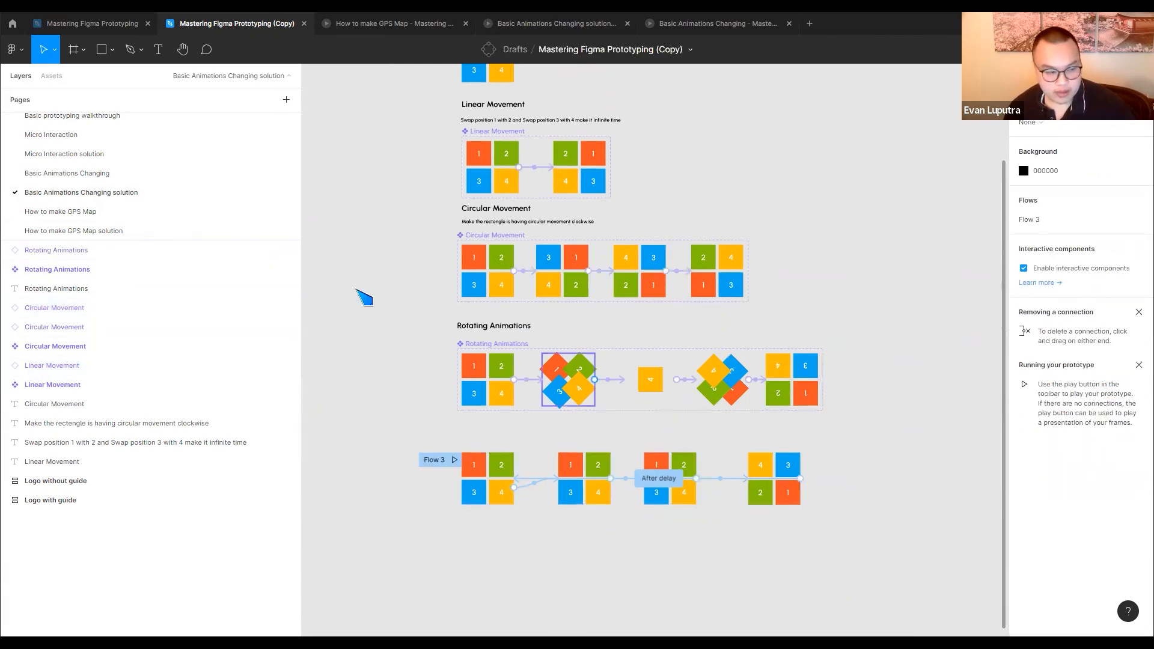
{"action": "left_click", "coordinate": [93, 155]}
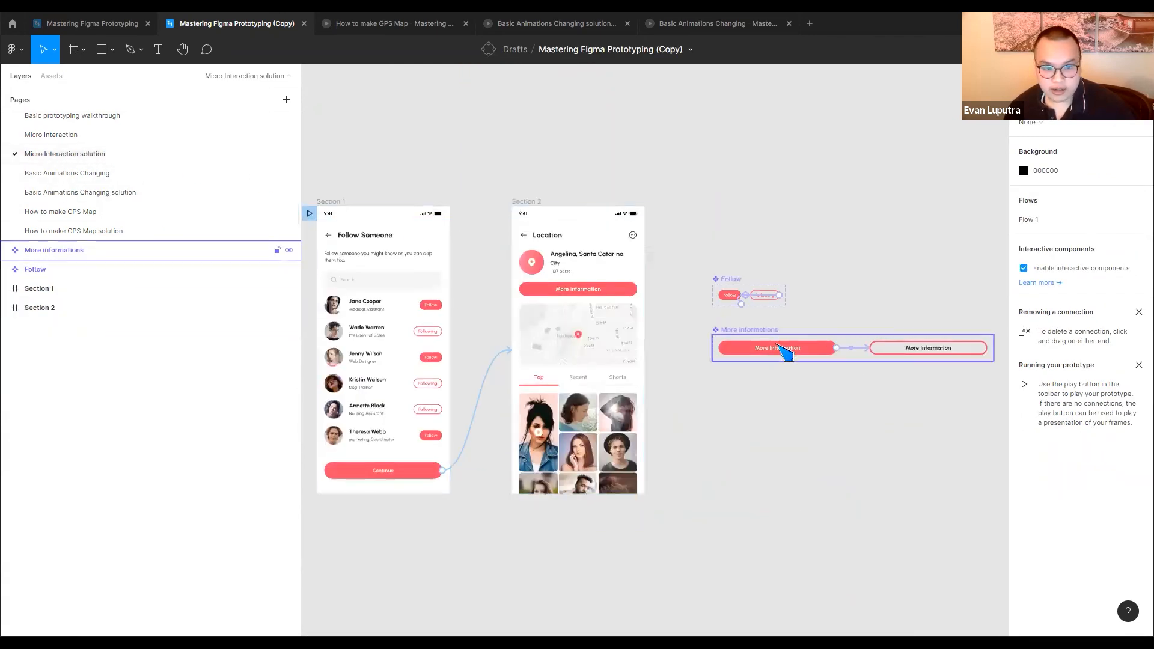
Return to the How to make GPS Map solution page and bring all three flows into view
{"action": "left_click", "coordinate": [90, 231]}
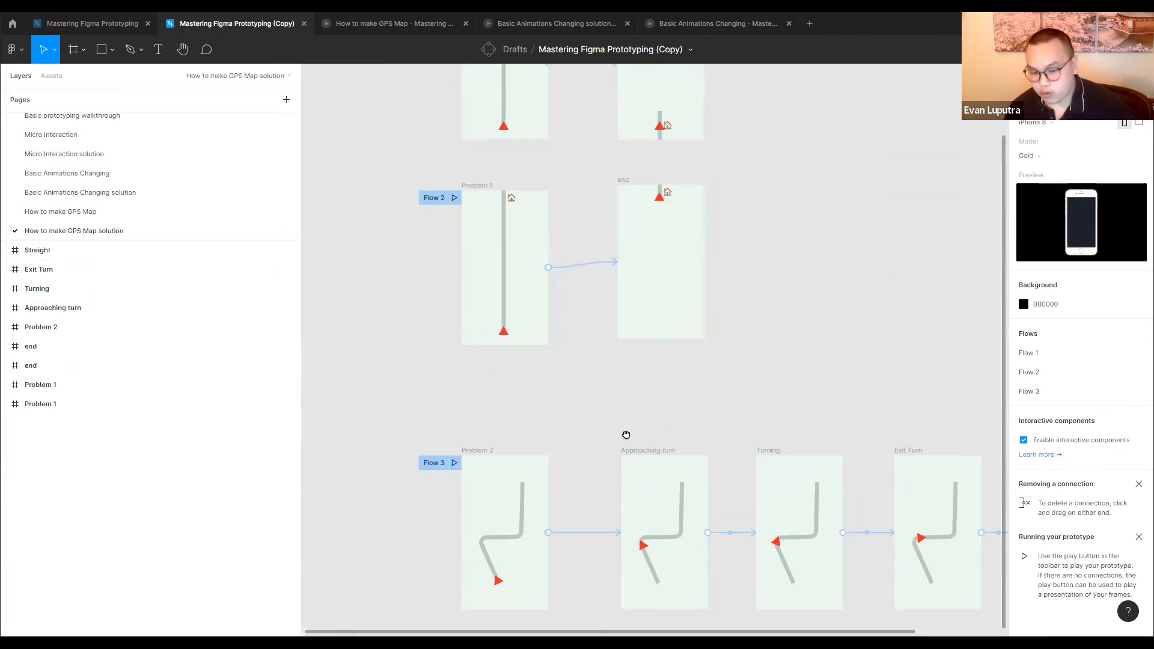
{"action": "left_click_drag", "start_coordinate": [626, 433], "coordinate": [467, 337]}
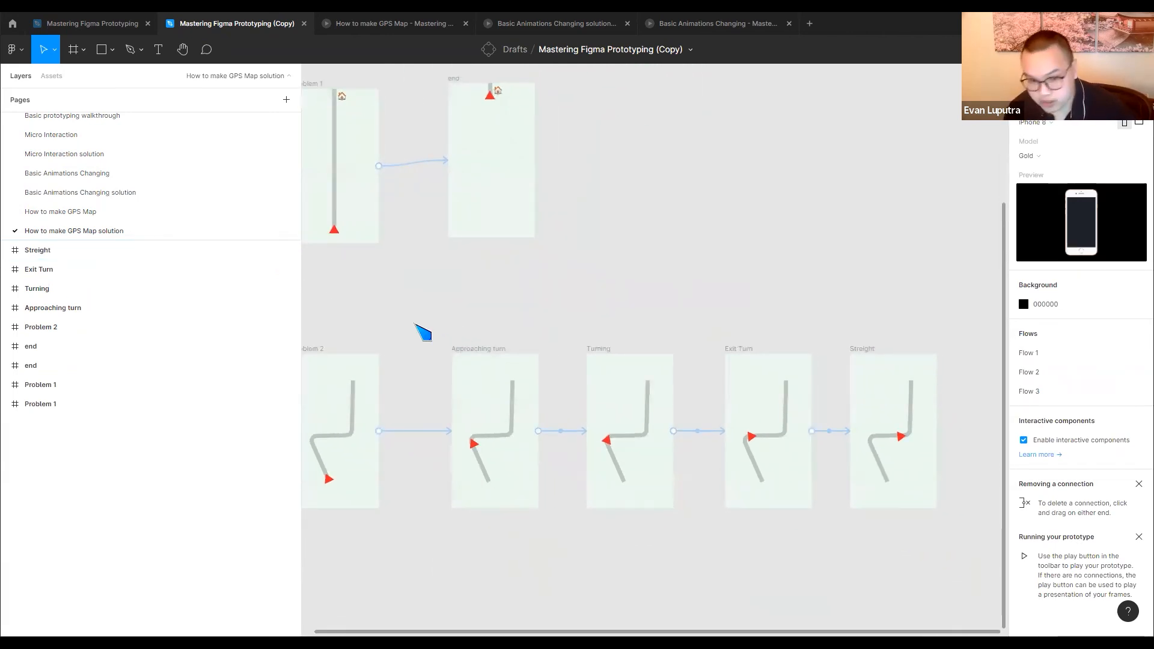
{"action": "scroll", "coordinate": [657, 338], "scroll_direction": "down", "scroll_amount": 3}
{"action": "left_click_drag", "start_coordinate": [548, 314], "coordinate": [655, 378]}
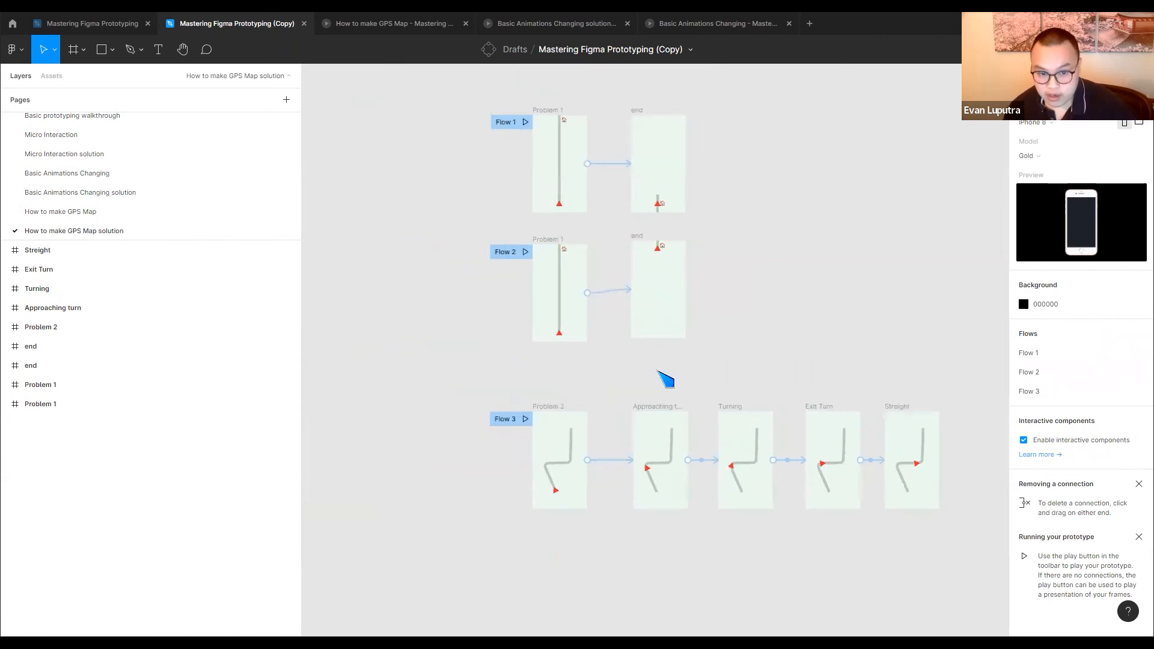
Revisit the Basic Animations Changing solution page, then examine Flow 3's After delay connections on the How to make GPS Map solution page
{"action": "left_click", "coordinate": [138, 193]}
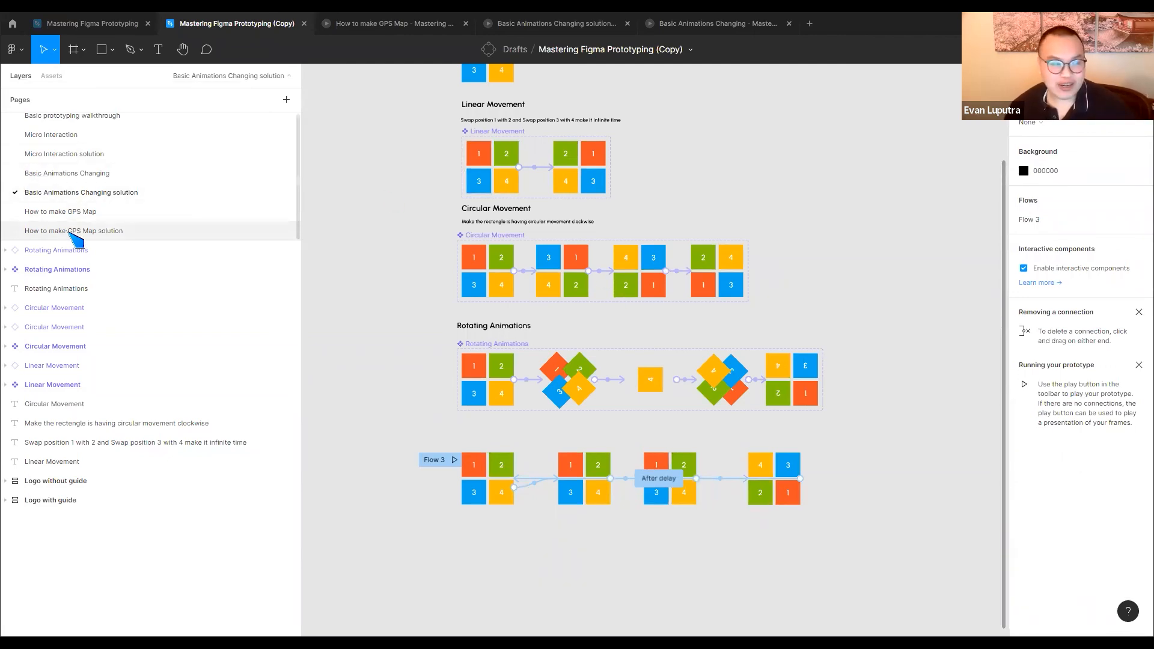
{"action": "left_click", "coordinate": [70, 232]}
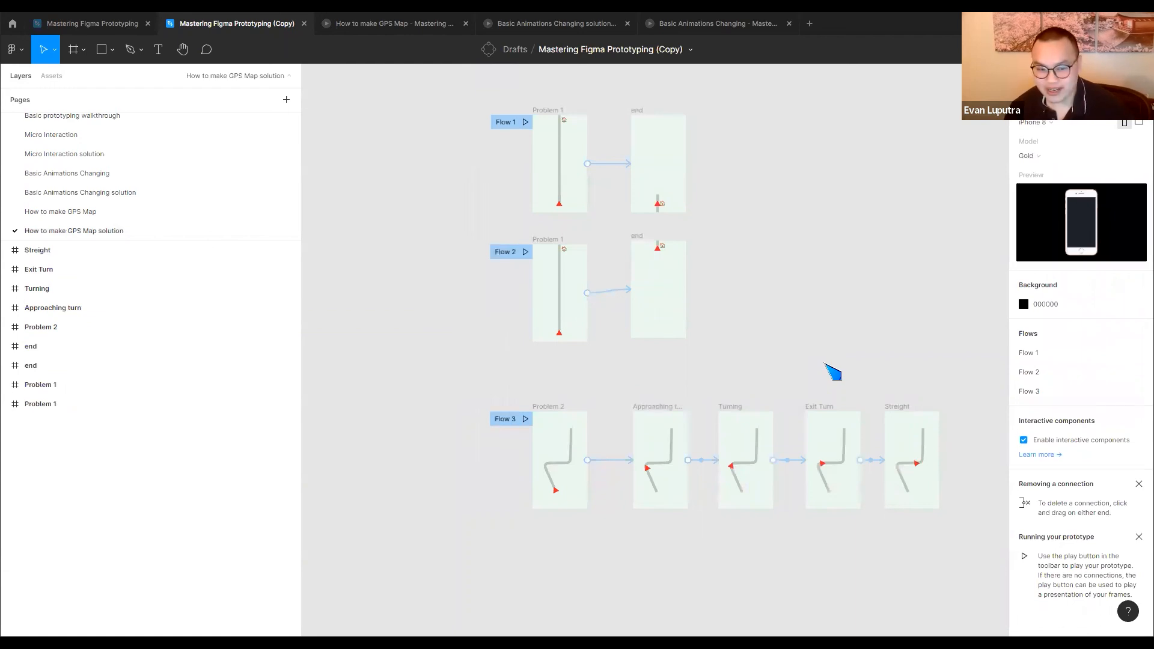
{"action": "scroll", "coordinate": [666, 303], "scroll_direction": "up", "scroll_amount": 3}
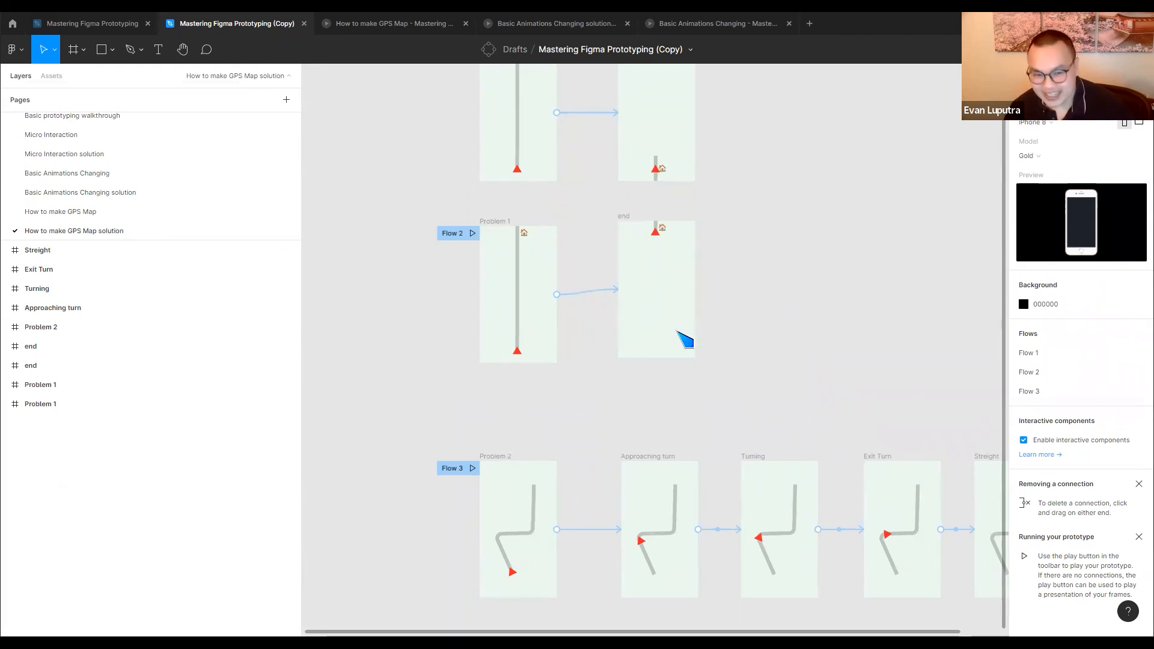
{"action": "scroll", "coordinate": [685, 337], "scroll_direction": "down", "scroll_amount": 3}
{"action": "scroll", "coordinate": [685, 337], "scroll_direction": "right", "scroll_amount": 1}
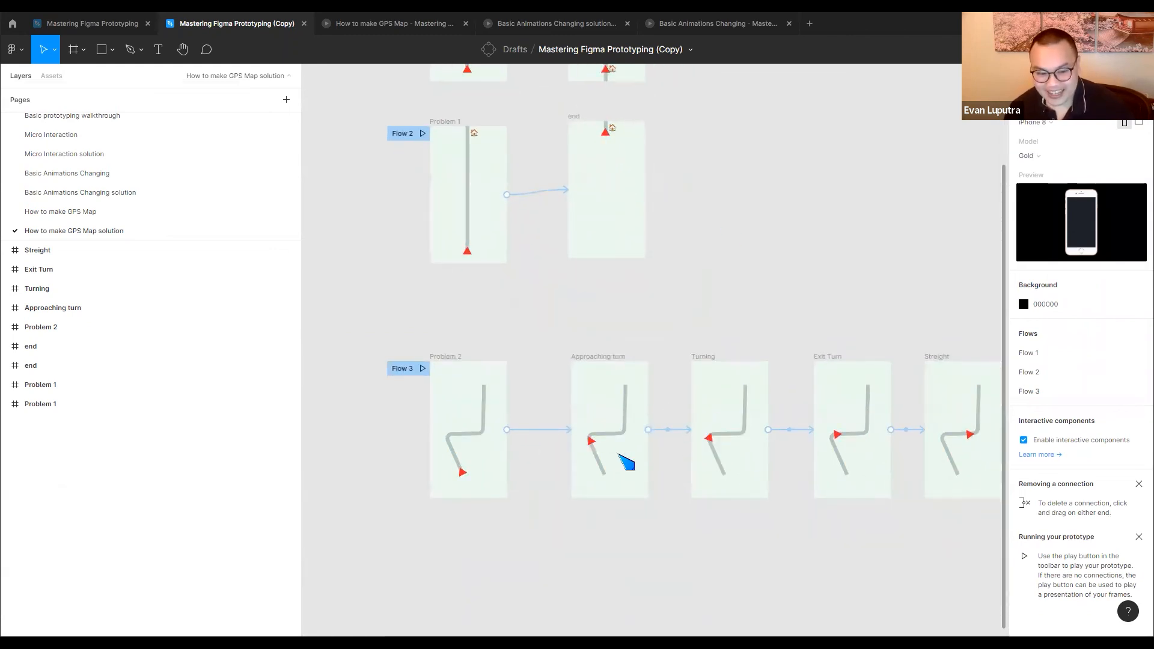
{"action": "scroll", "coordinate": [515, 434], "scroll_direction": "up", "scroll_amount": 3}
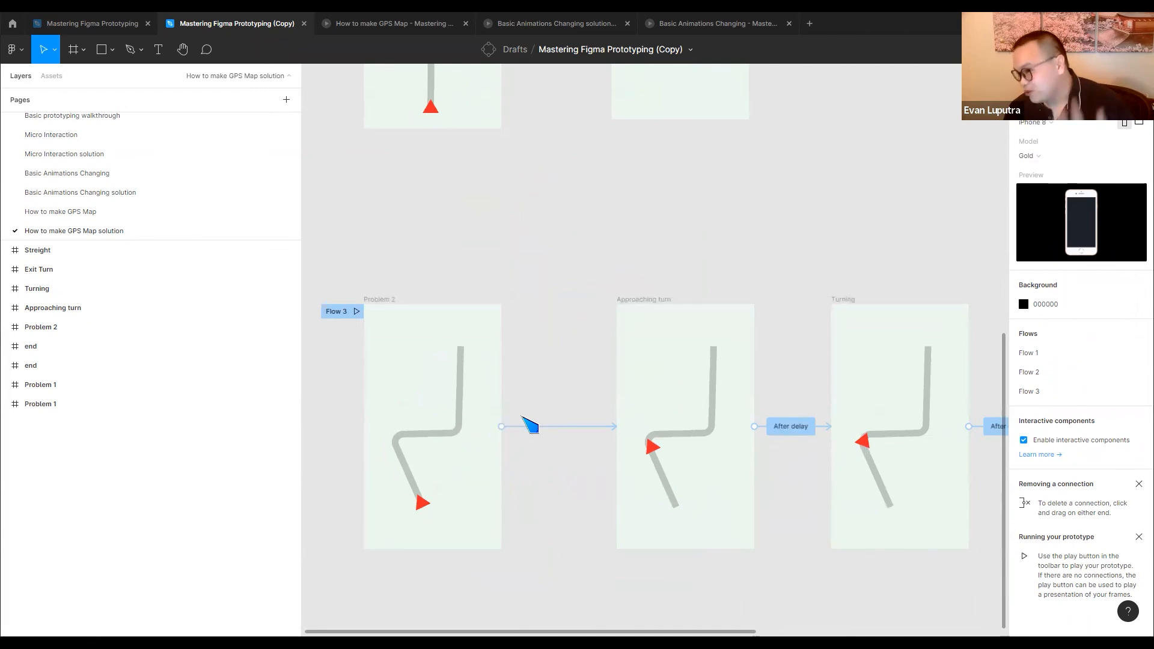